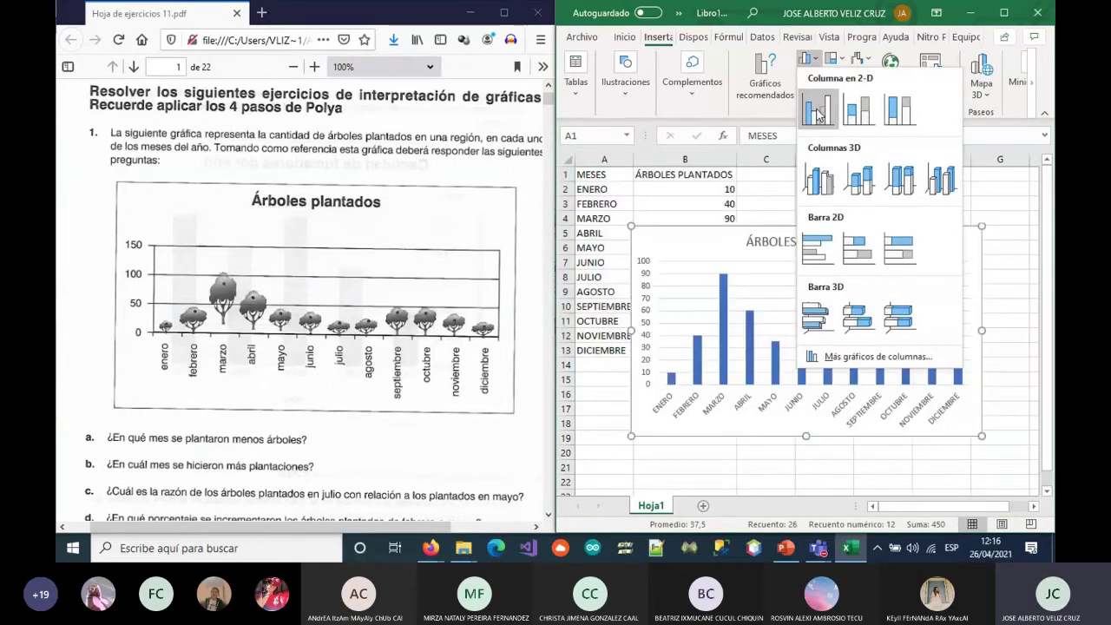
Insert a 2-D clustered column chart of the trees planted, place it beside the data from column C, and shrink it to about ten rows high
click(816, 115)
drag(710, 246, 821, 198)
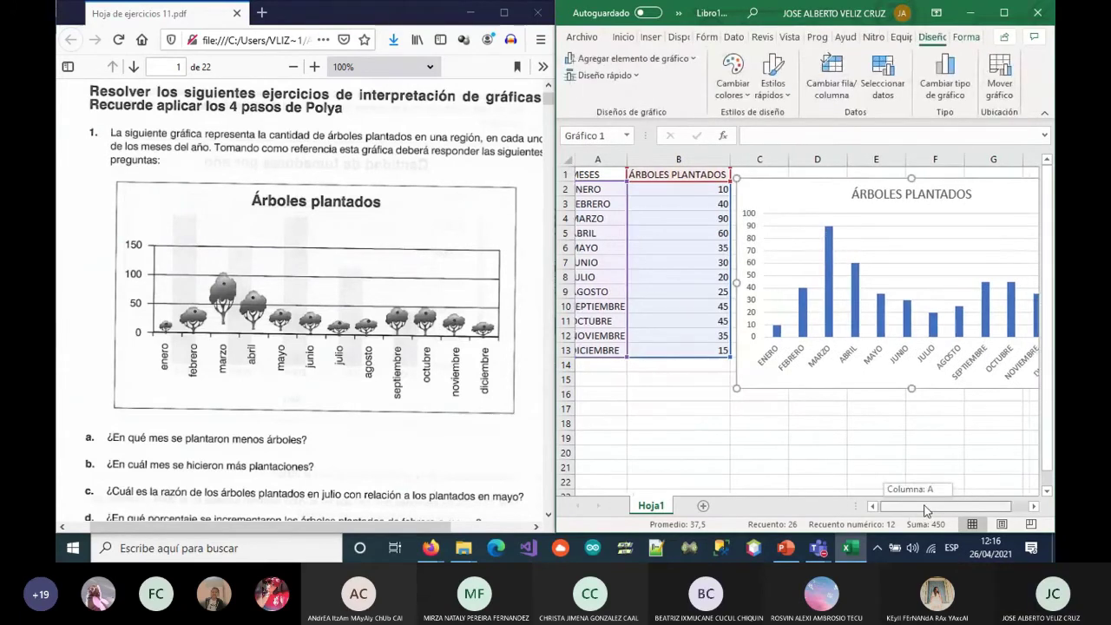
scroll(954, 477, right, 1)
drag(1030, 384, 681, 355)
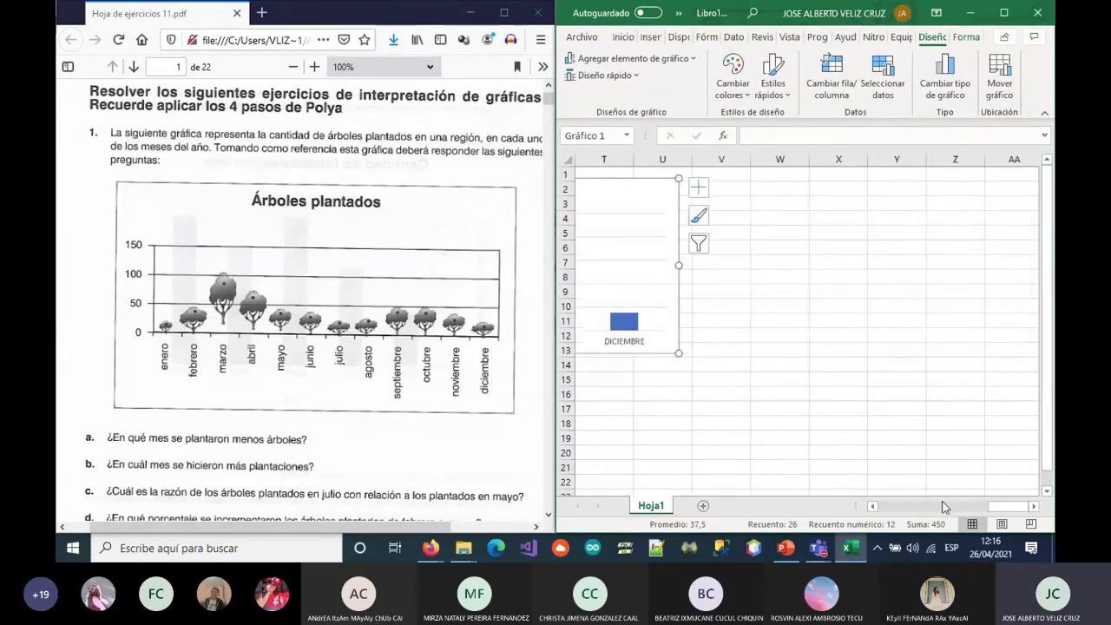
click(944, 506)
drag(885, 317, 882, 322)
drag(911, 506, 879, 506)
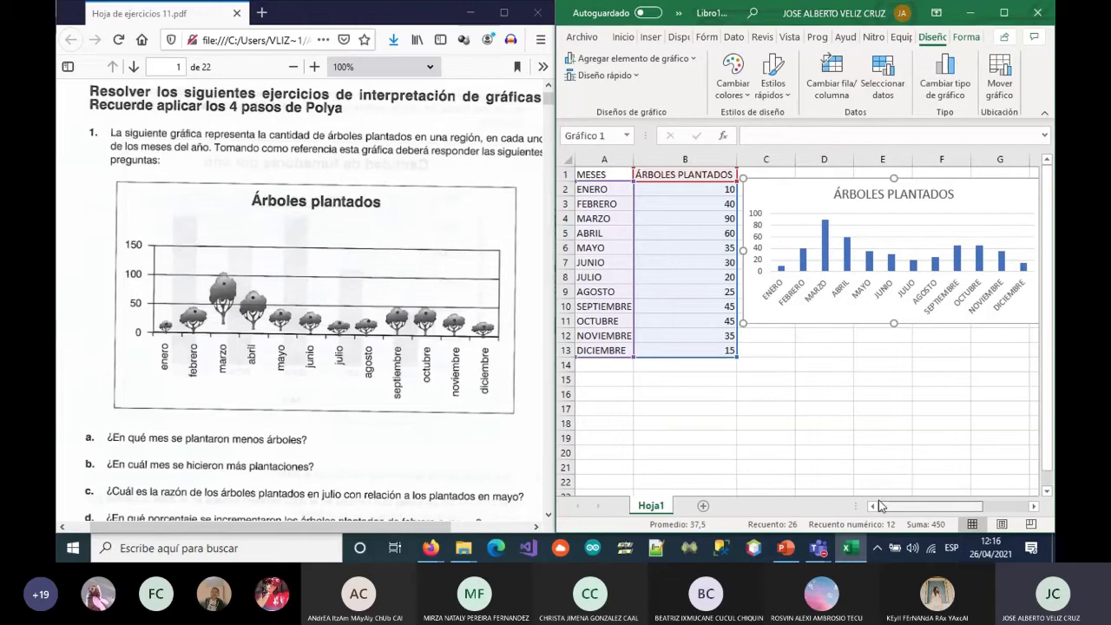
Apply the quick chart style with wide bars, value labels inside them and a grey gradient background
click(790, 102)
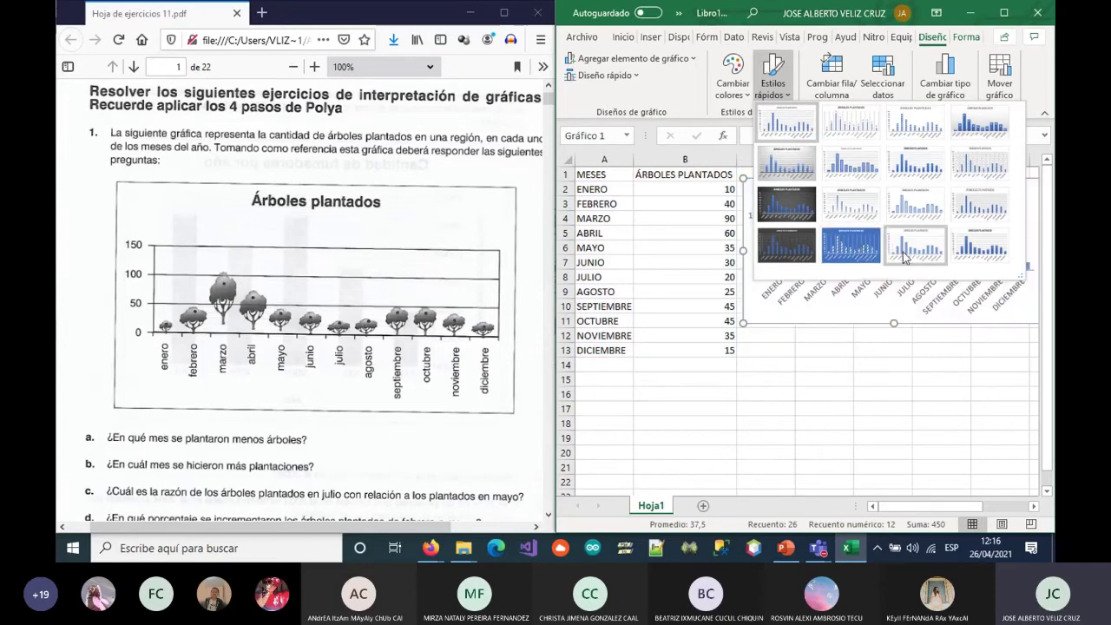
click(985, 123)
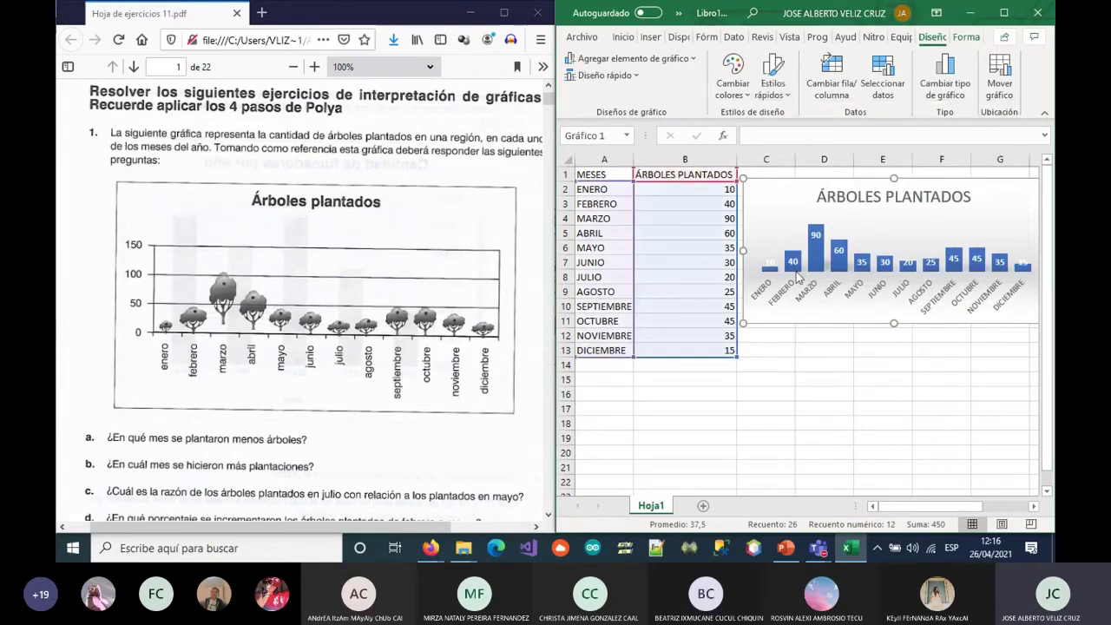
click(875, 364)
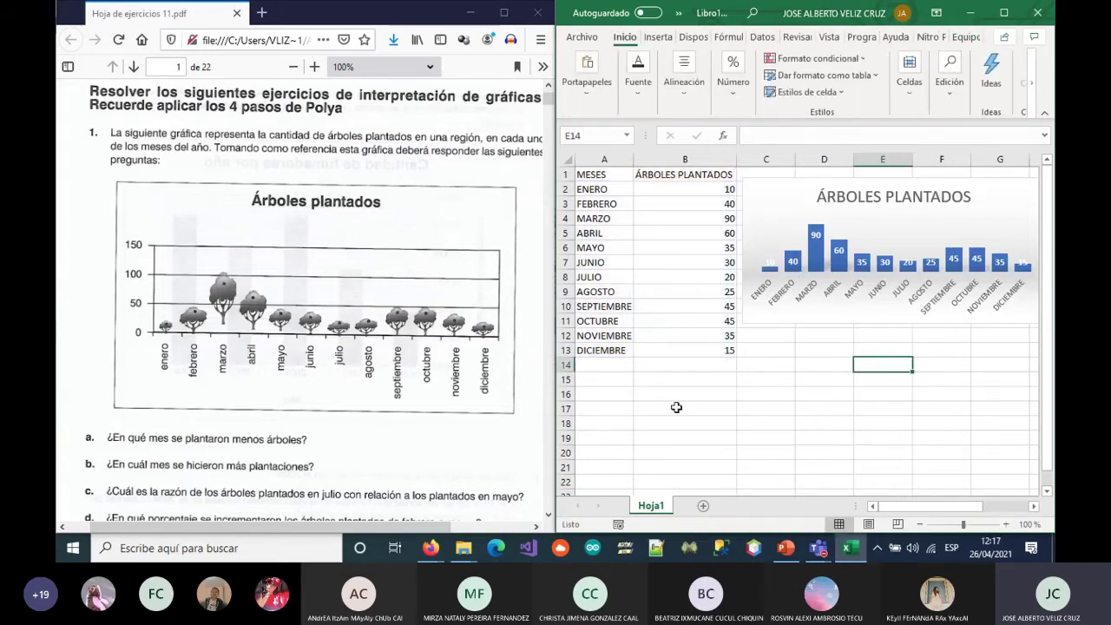
Review the exercise questions in the PDF and enter the heading "COMPRENDER EL PROBLEMA" in cell A15
click(604, 382)
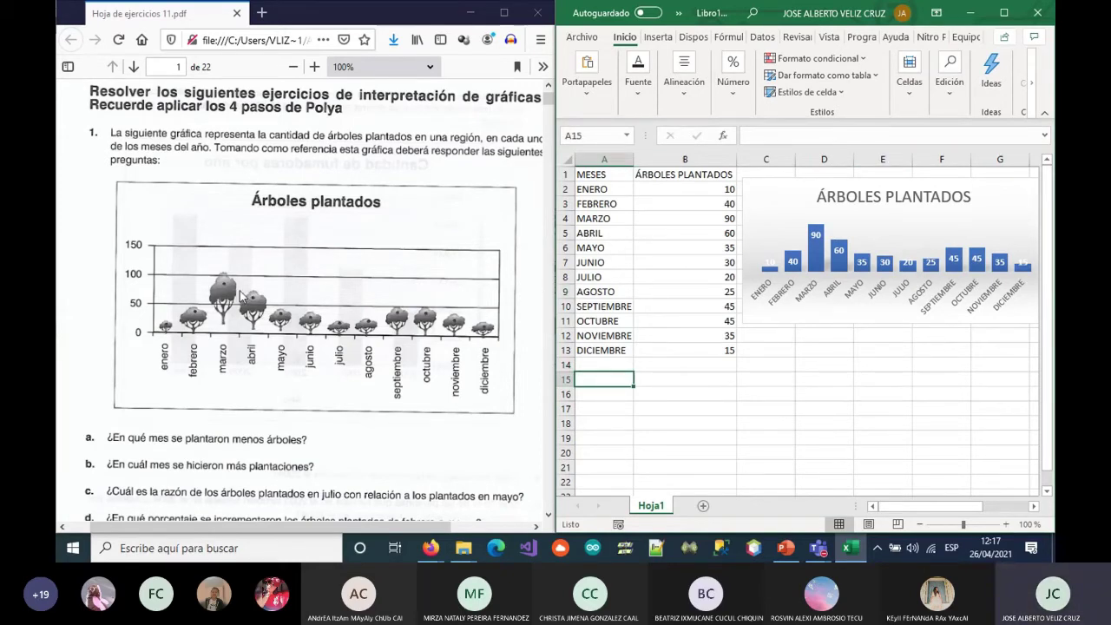
scroll(368, 305, down, 3)
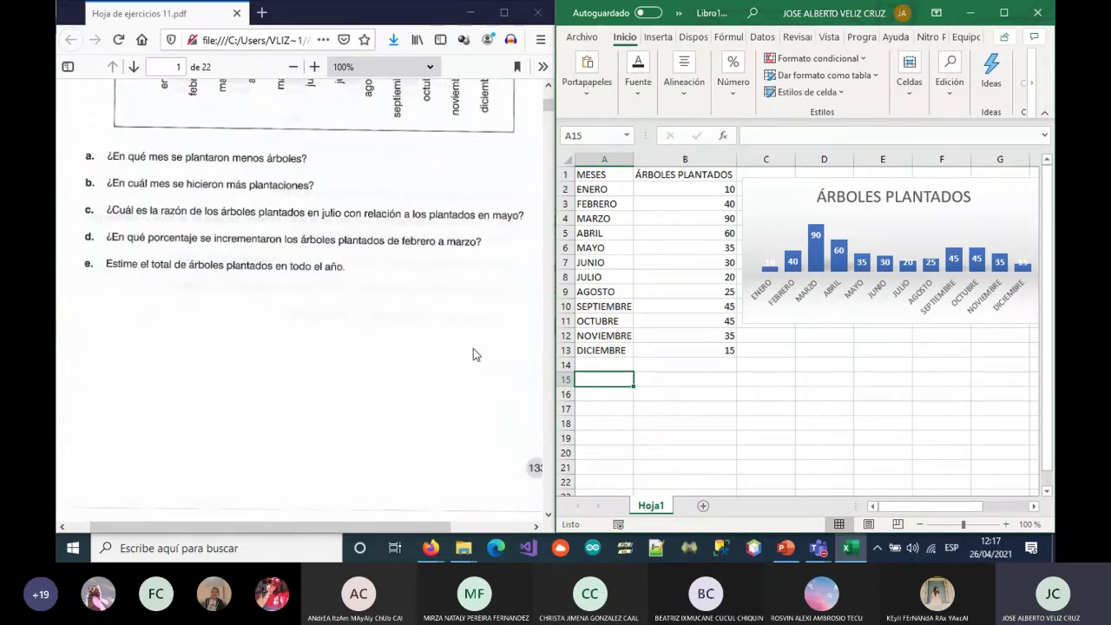
scroll(407, 364, up, 3)
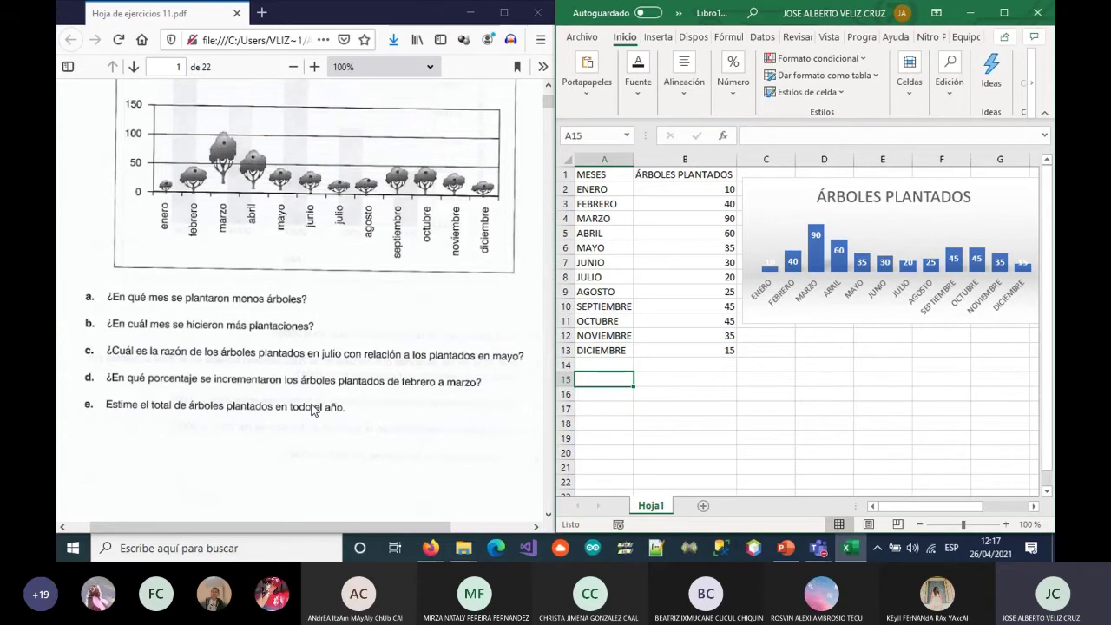
scroll(314, 411, up, 4)
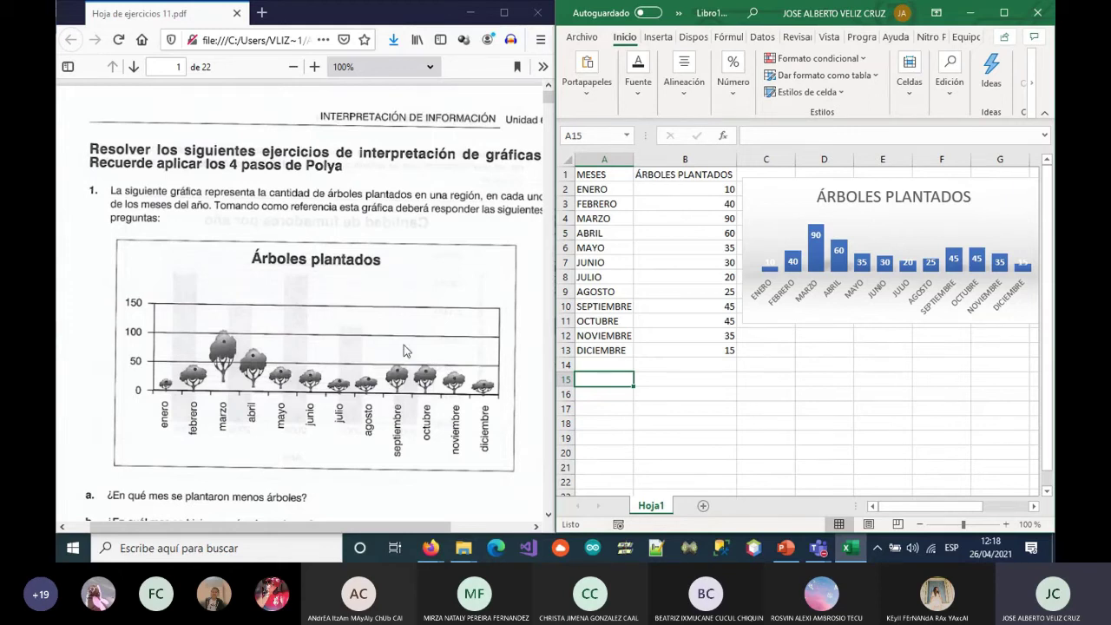
scroll(404, 351, down, 6)
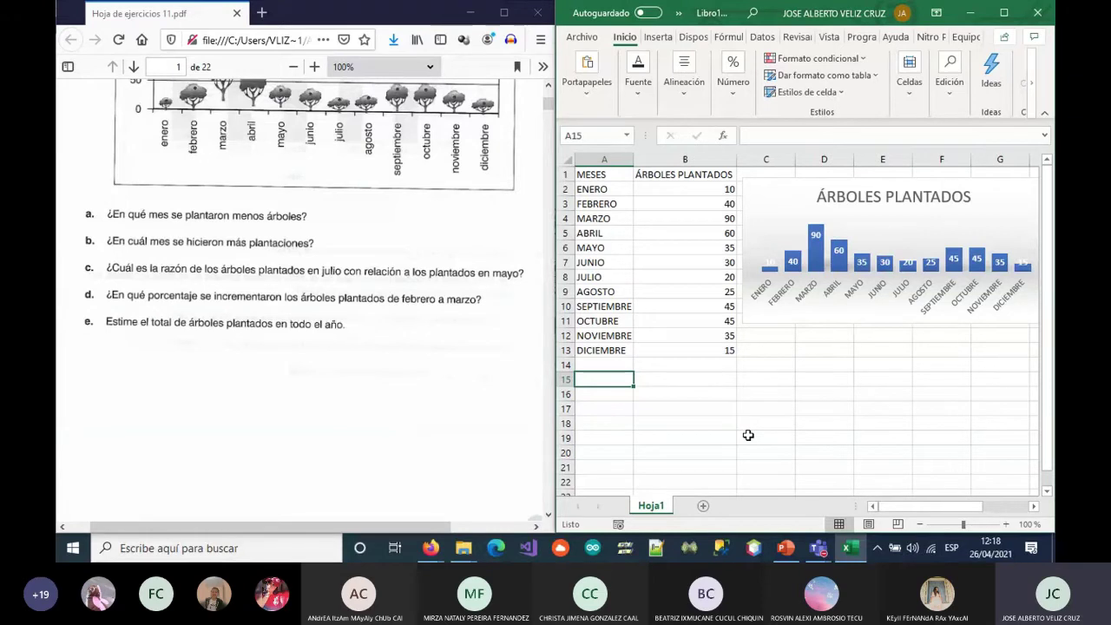
text(COMPRENDER EL PROBLEMA)
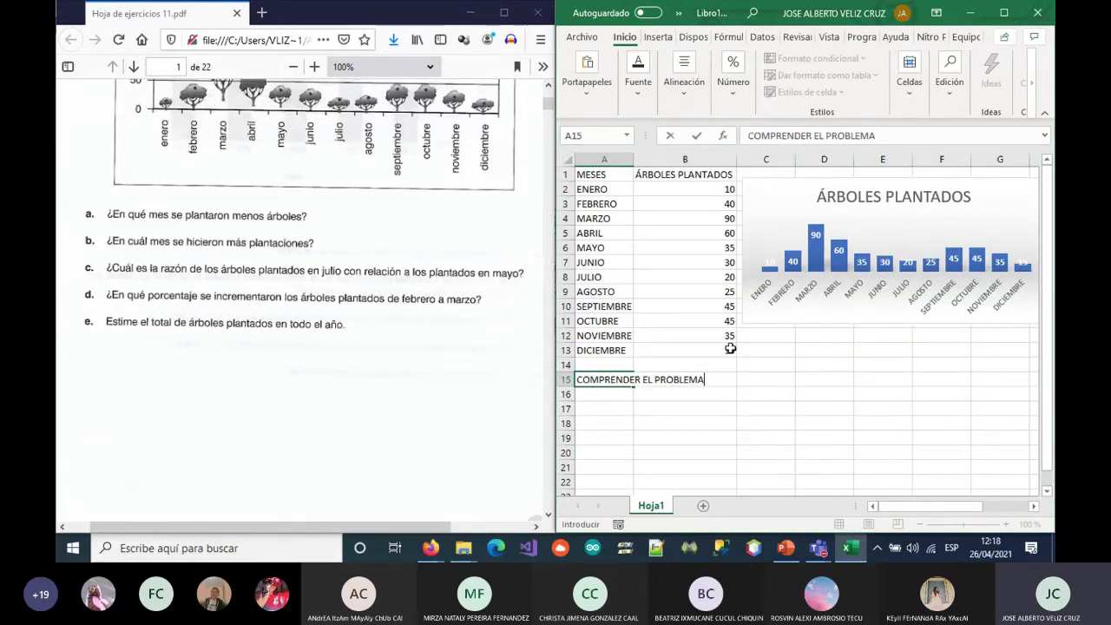
Maximize the workbook, fill A15:B15 with yellow, and merge and center the heading across both cells
click(1004, 14)
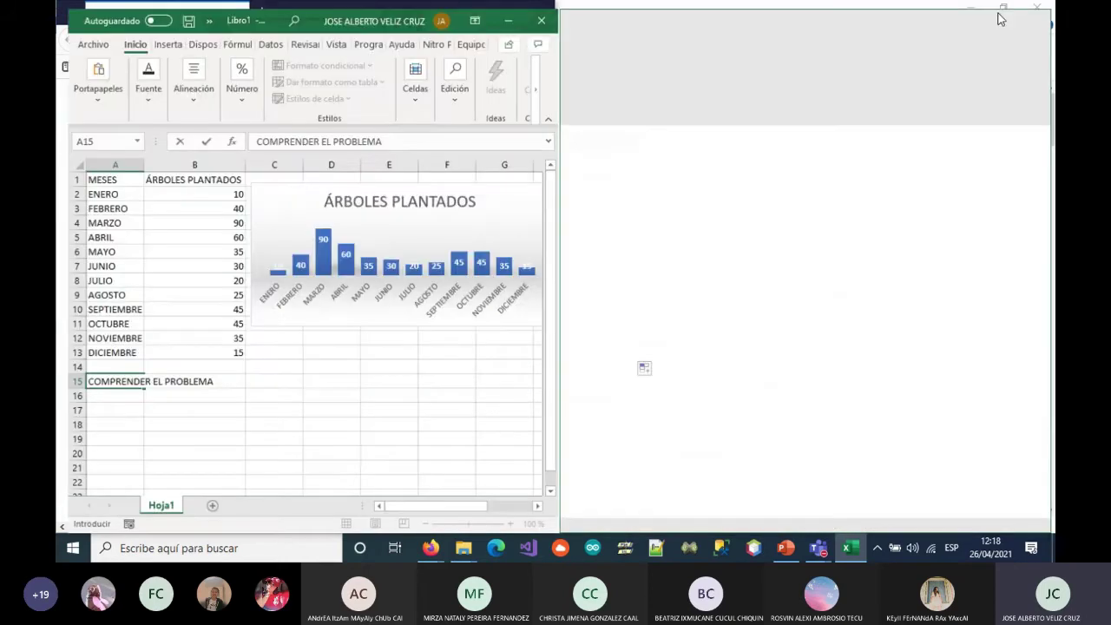
drag(108, 386, 208, 375)
click(240, 87)
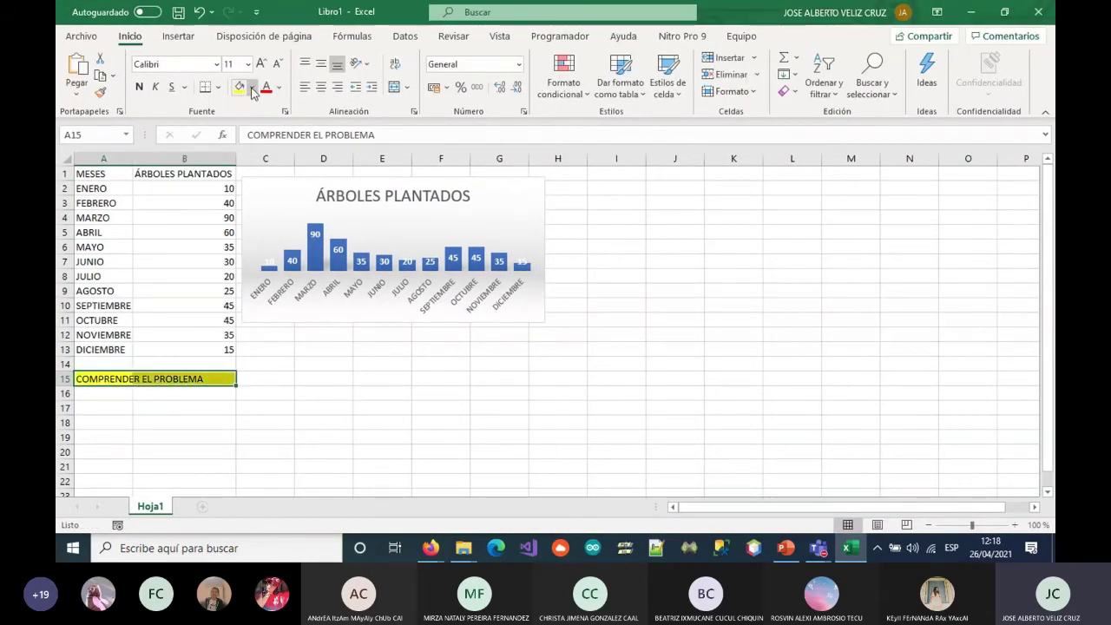
click(394, 87)
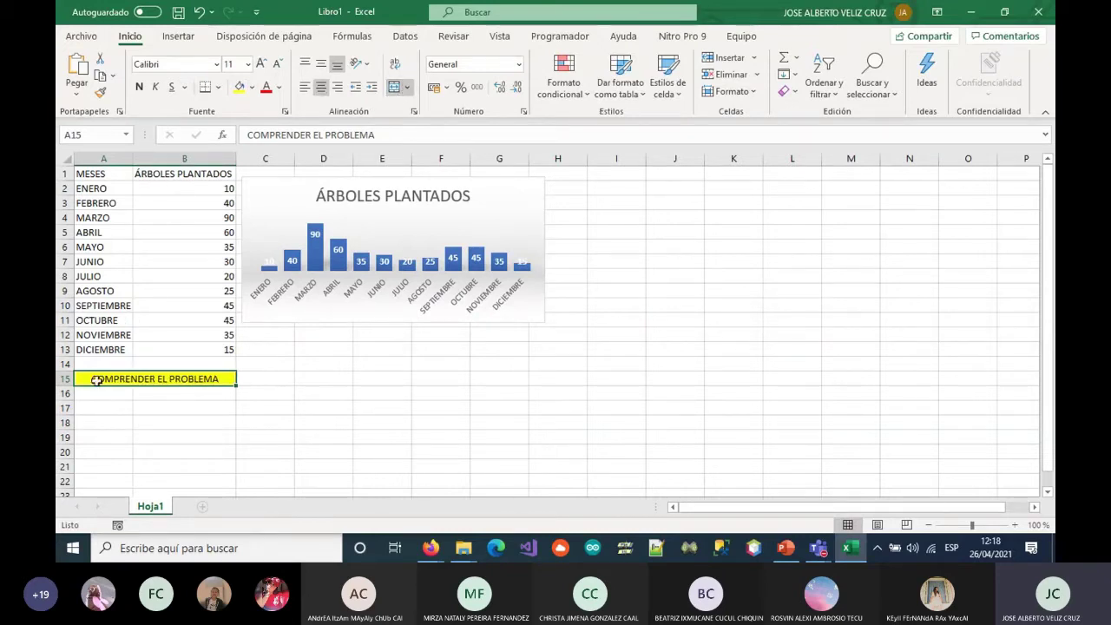
Merge the cells of A16:B29 horizontally, row by row, below the heading
drag(96, 392, 213, 473)
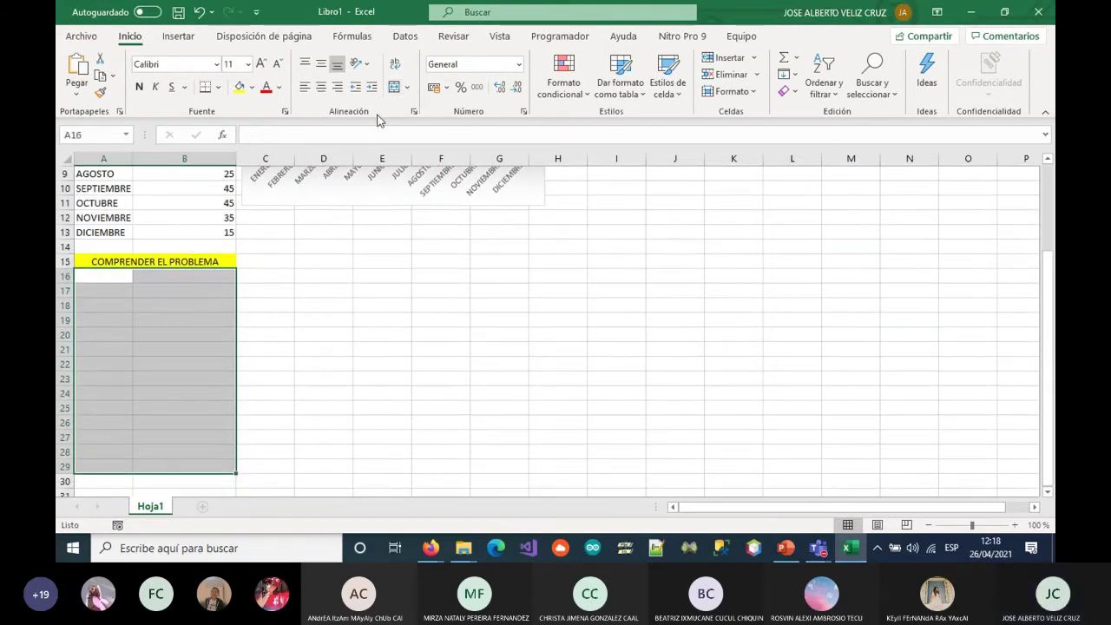
click(406, 87)
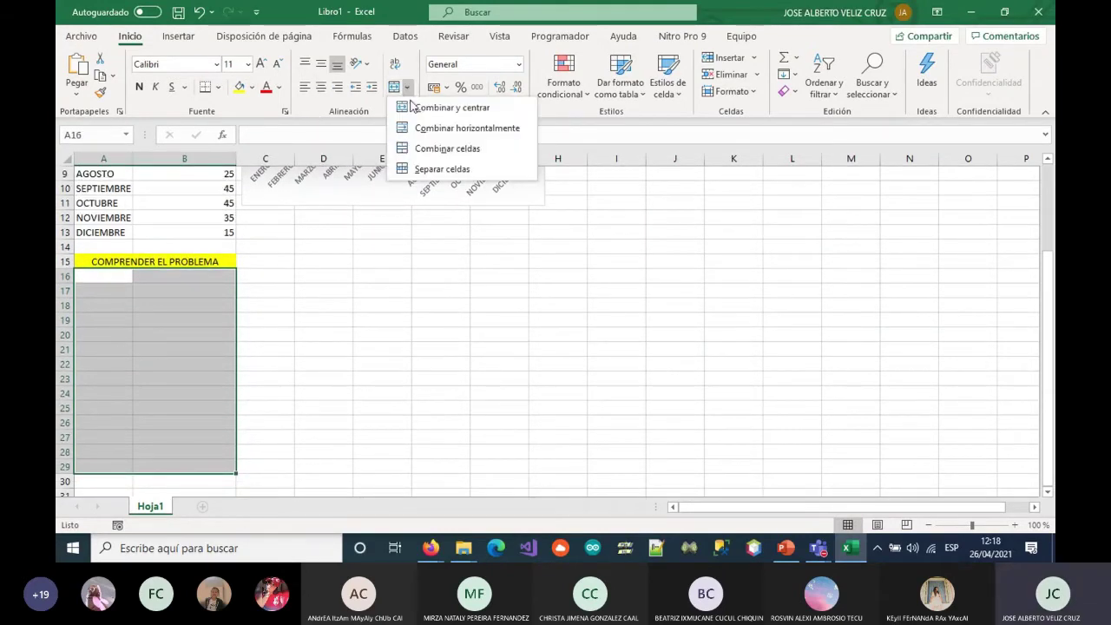
click(413, 128)
click(136, 276)
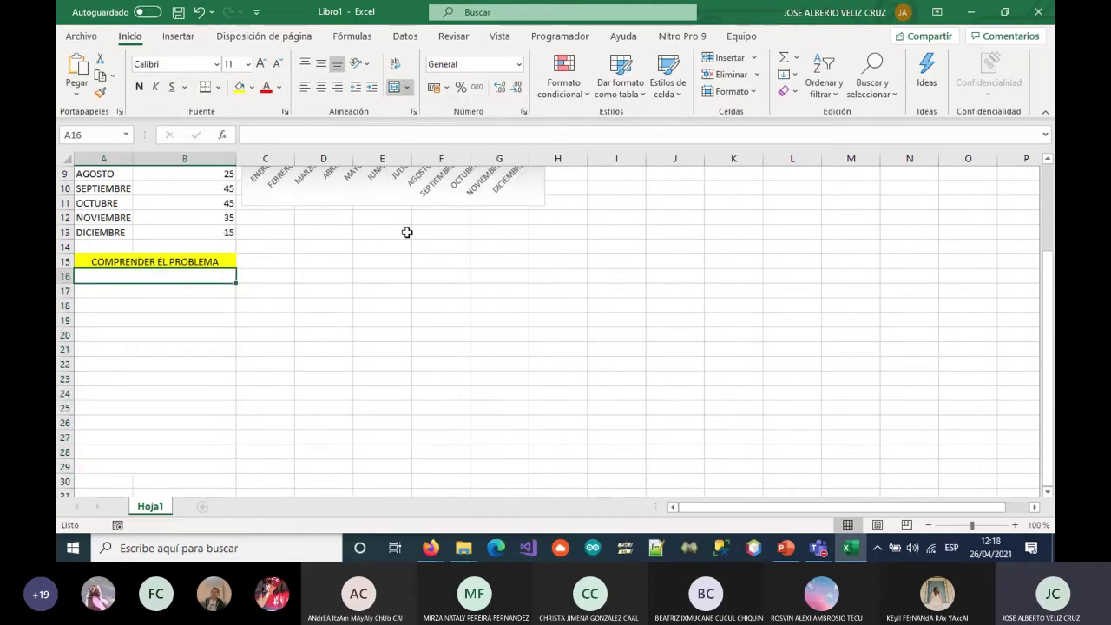
Set the workbook window beside the PDF and enter "En que mes se plantaron menos árboles" in A16
double_click(746, 12)
drag(746, 12, 998, 23)
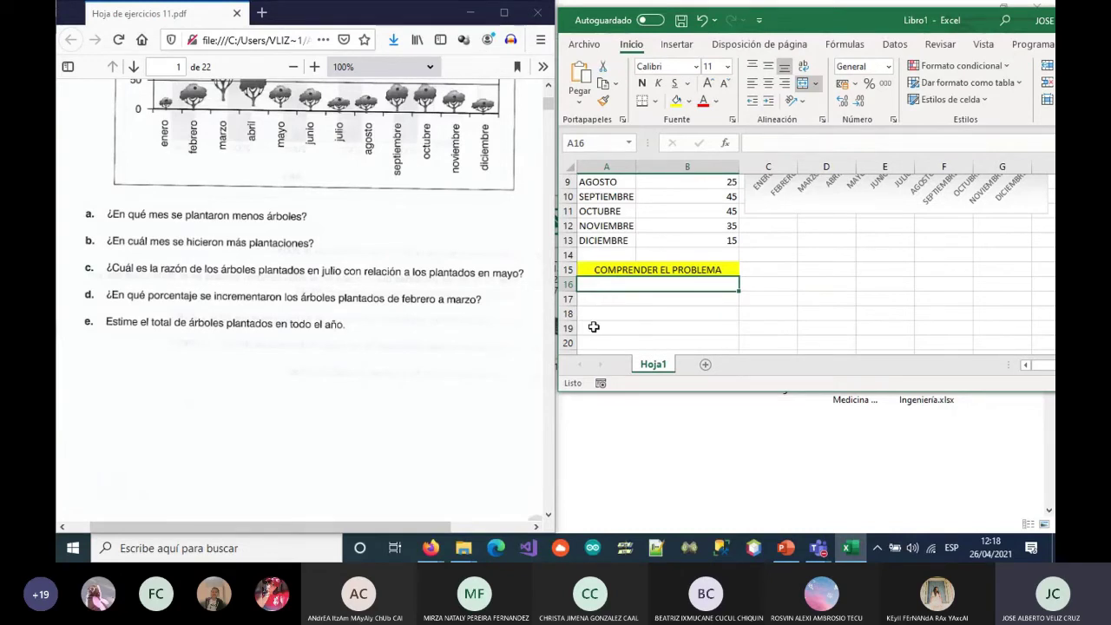
text(E)
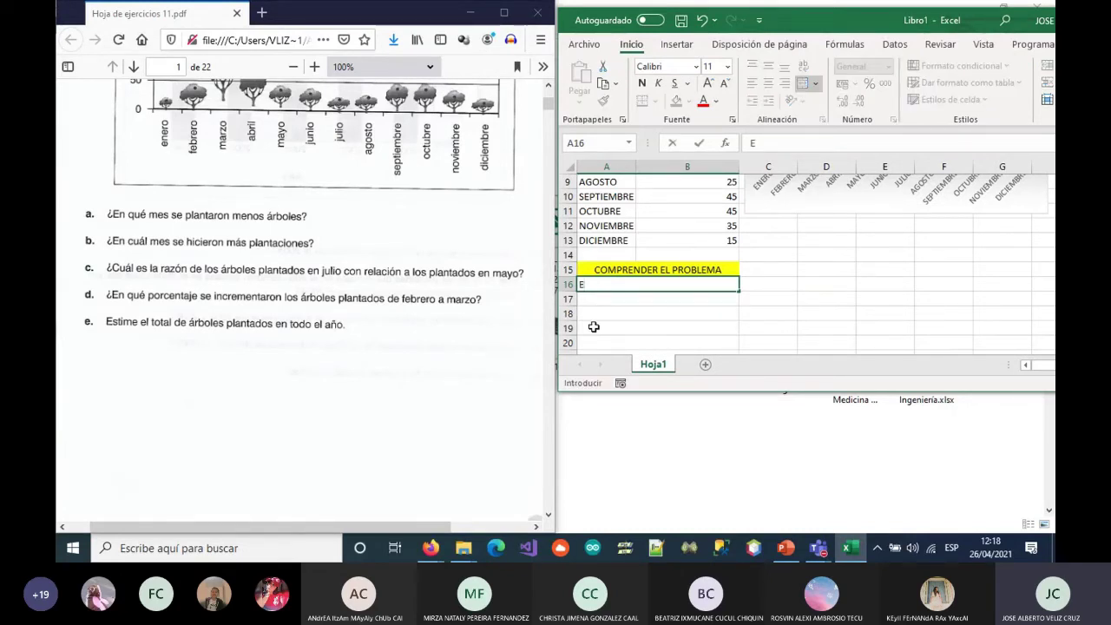
text(n que mes se pl)
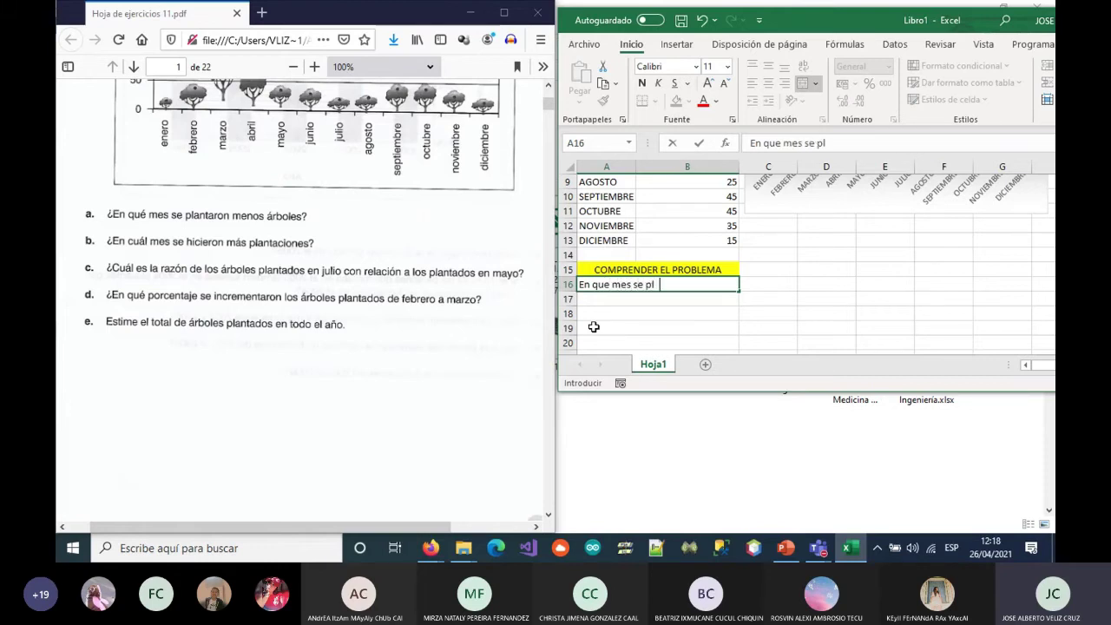
text(antaron menos árboles)
key(Return)
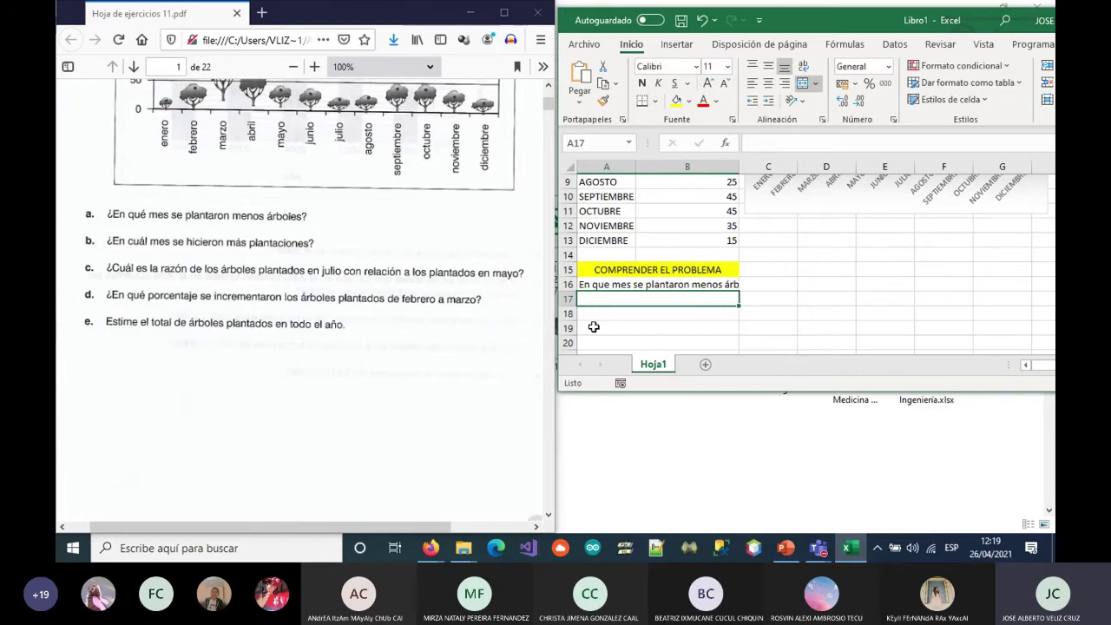
Enter "cuál fue el mes donde se hicieron más plantaciones" in A17
text(c)
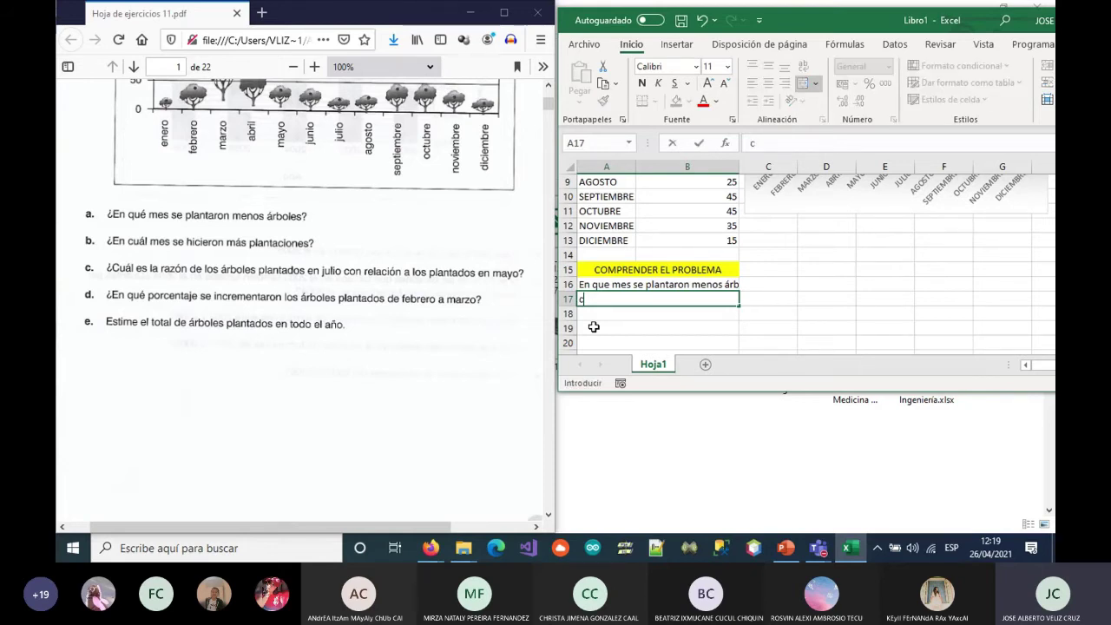
text(uál fue el mes de)
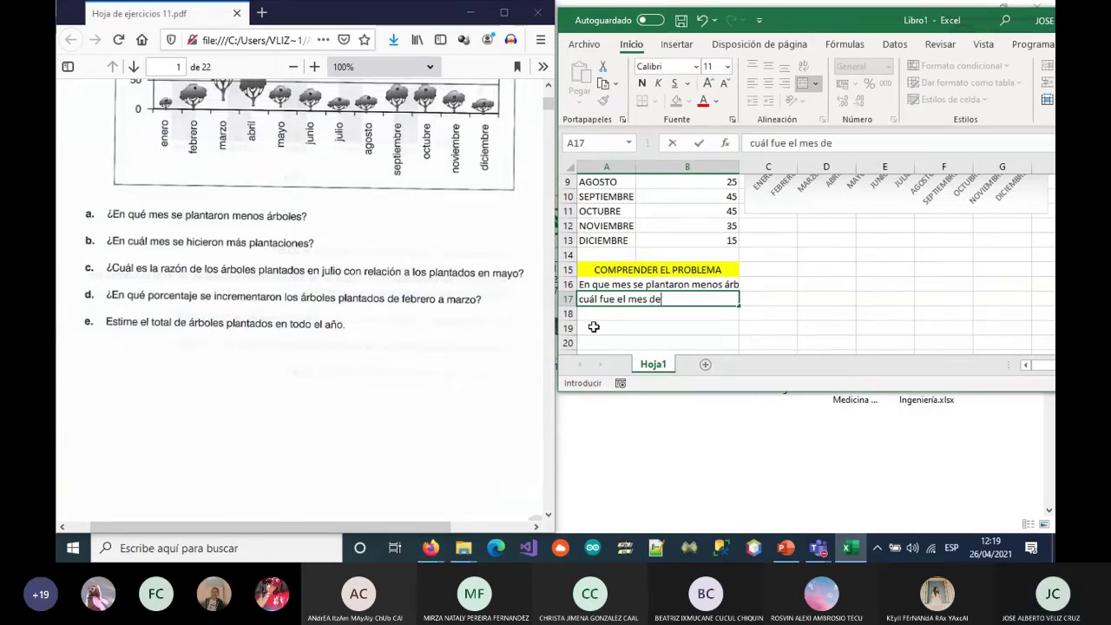
key(BackSpace)
text(on)
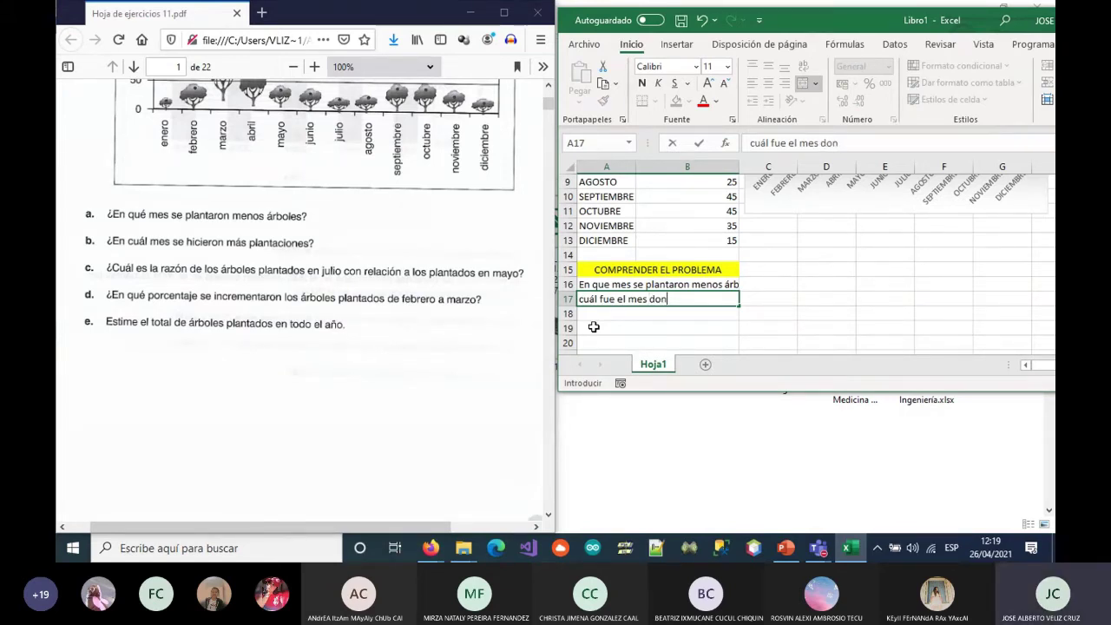
text(de se hiciero)
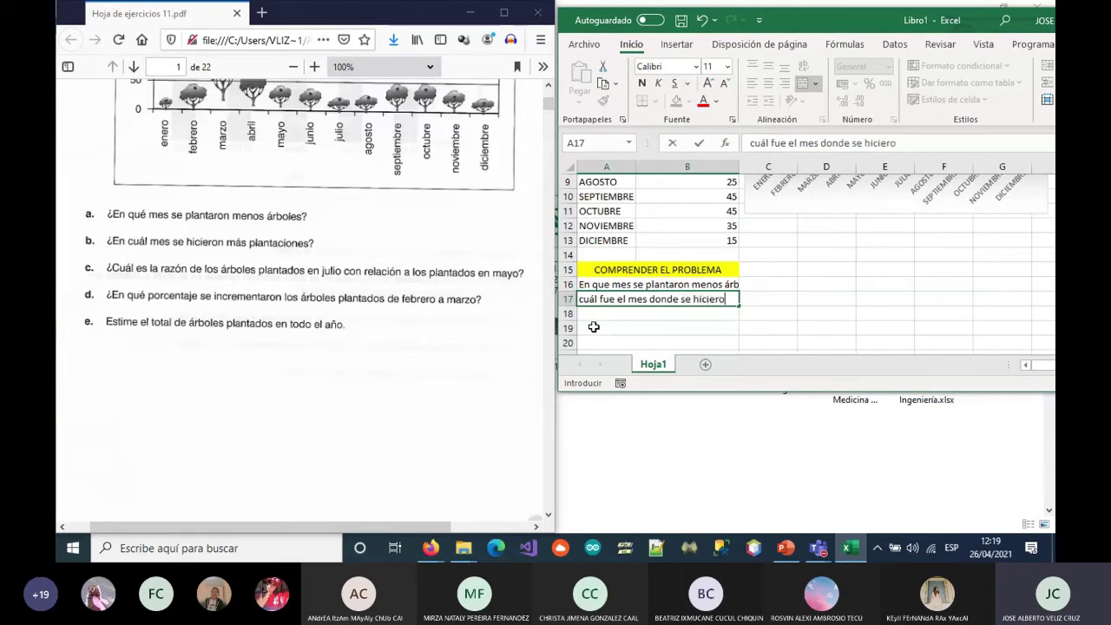
text(n más plantaciones)
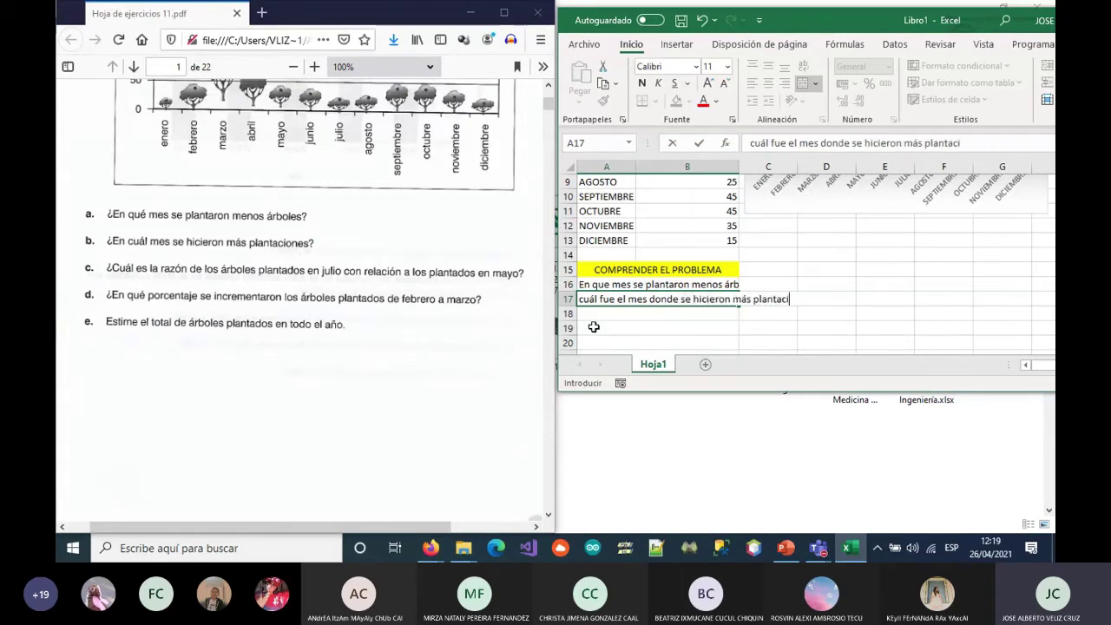
key(Return)
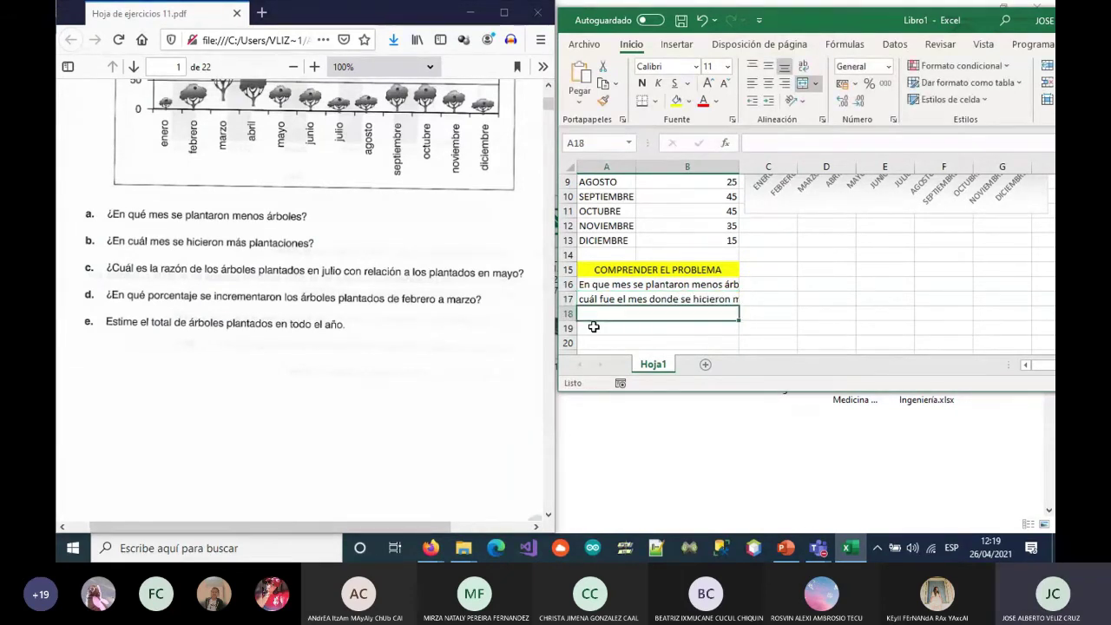
Enter "La razón de los árboles plantados en julio con respecto a mayo" in A18
text(La r)
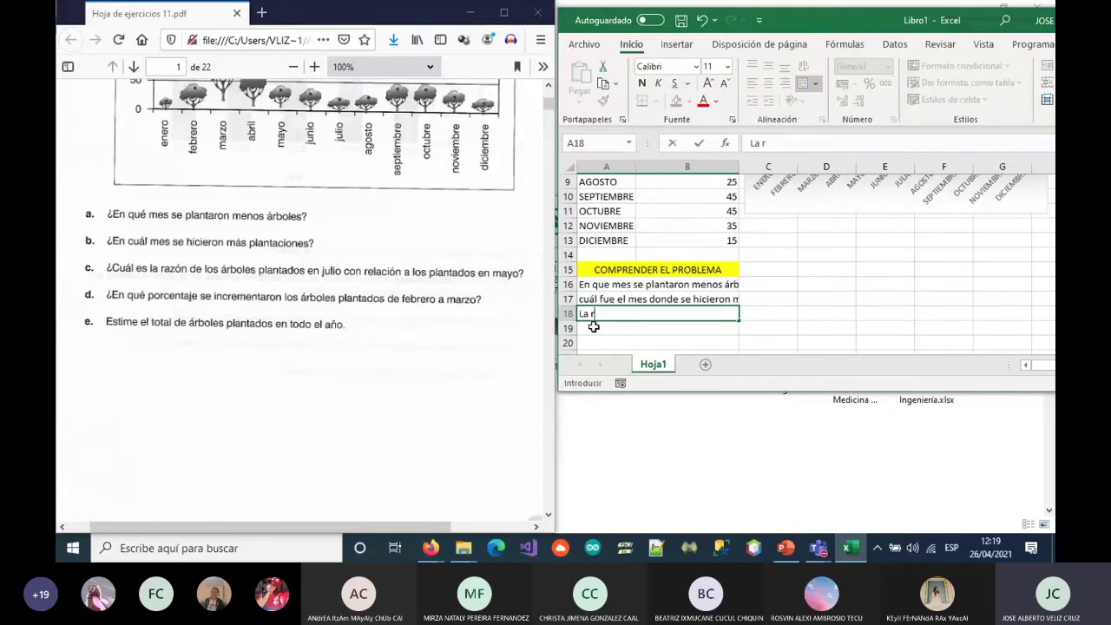
text(azón de los árboles plantados)
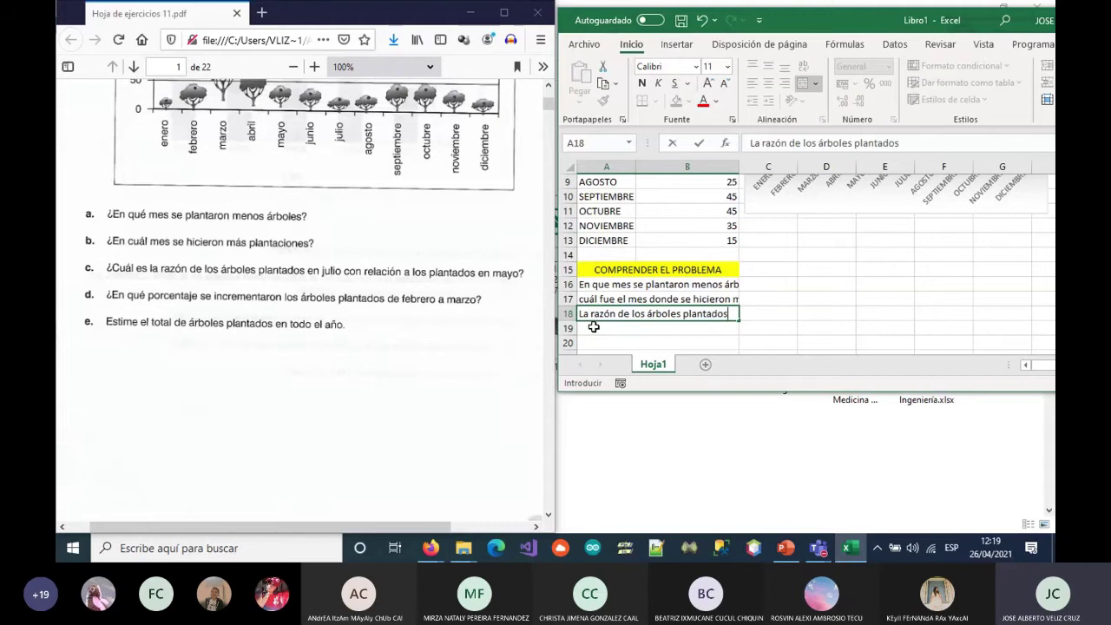
text( en julio )
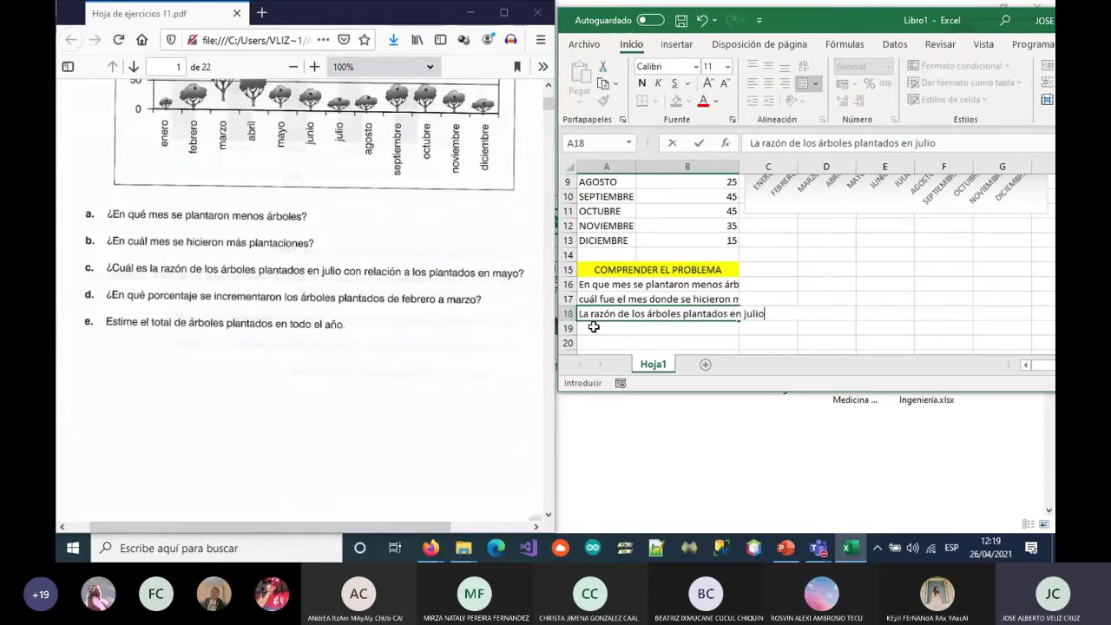
text(con respe)
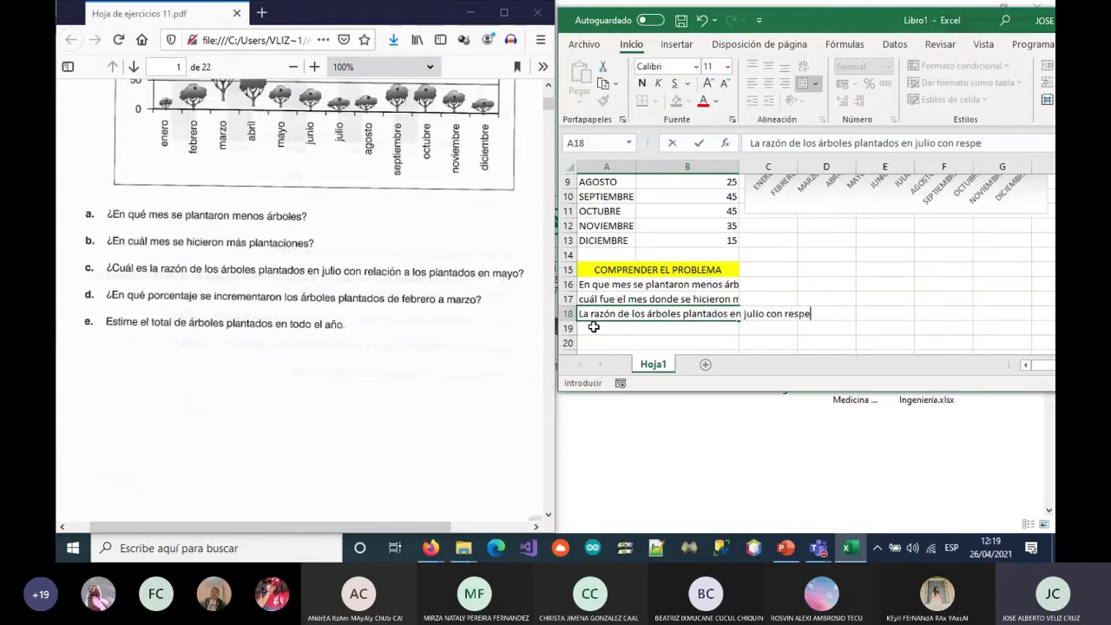
text(cto a ma)
Enter "Porcentaje de incremento de los árboles plantados de frebrero a marzo" in A19 and "Total de árboles plantados" in A20
click(593, 326)
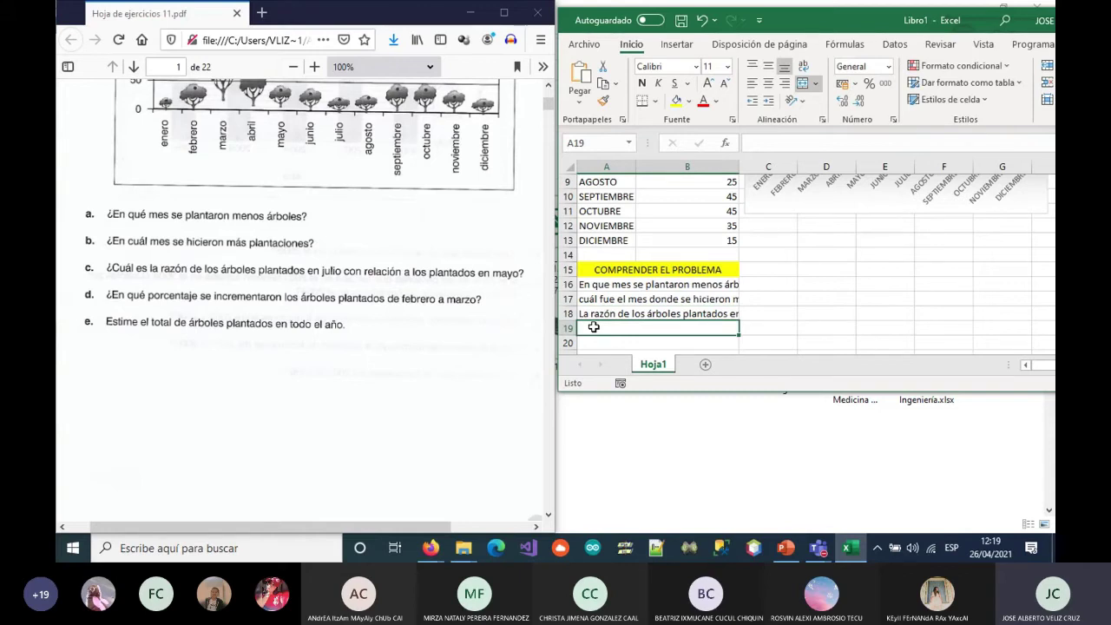
text(P)
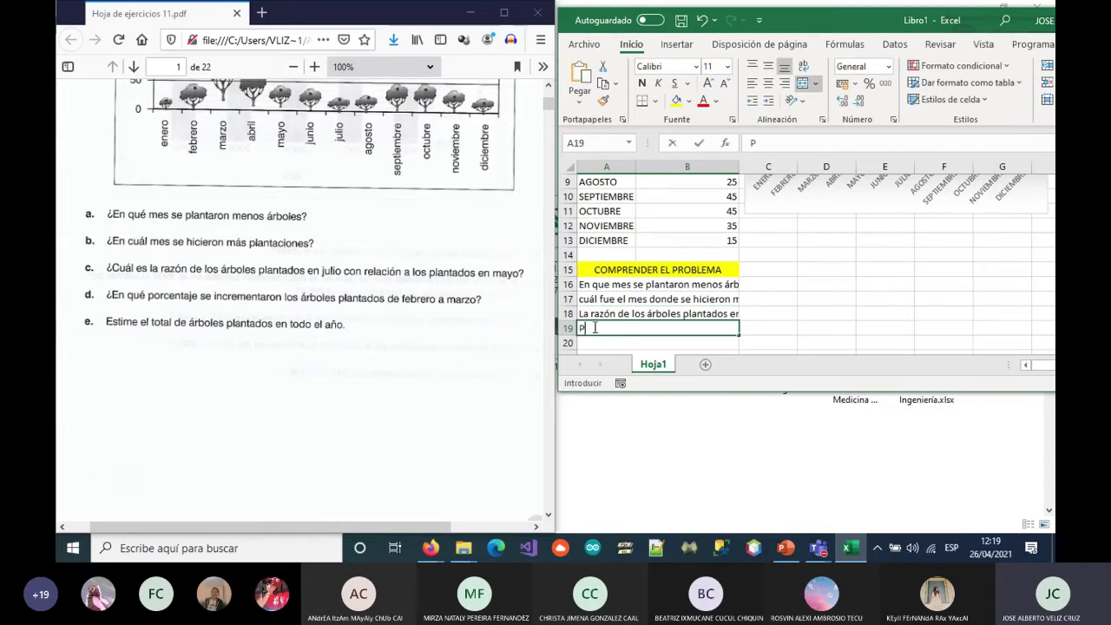
text(orcentaje de incremento)
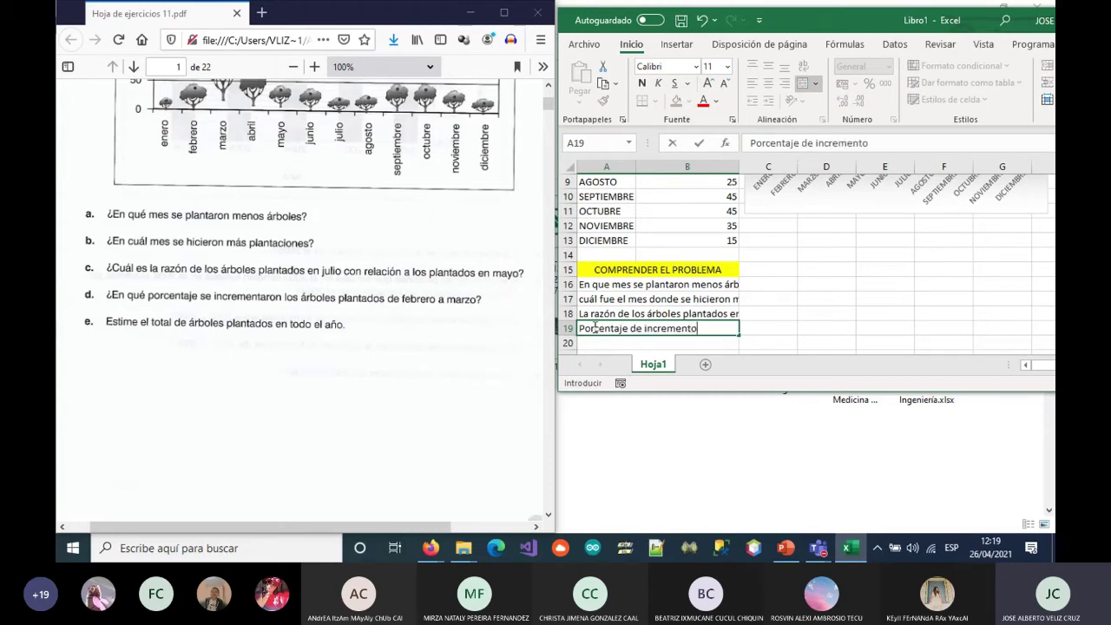
text( de los árb)
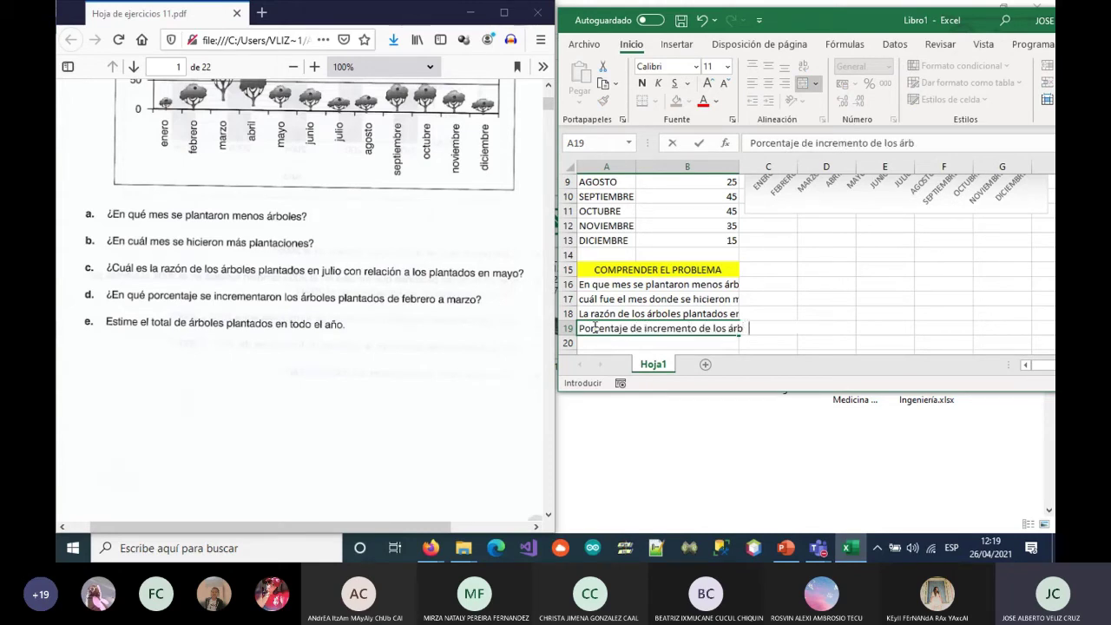
text(oles plantados de)
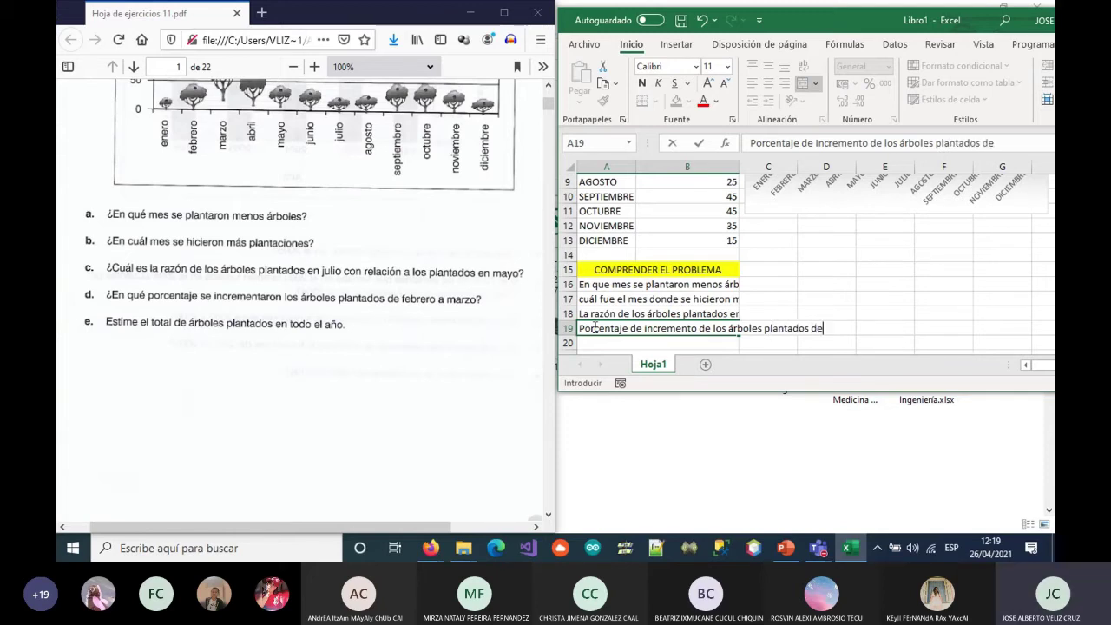
text(brero amarzo)
key(Return)
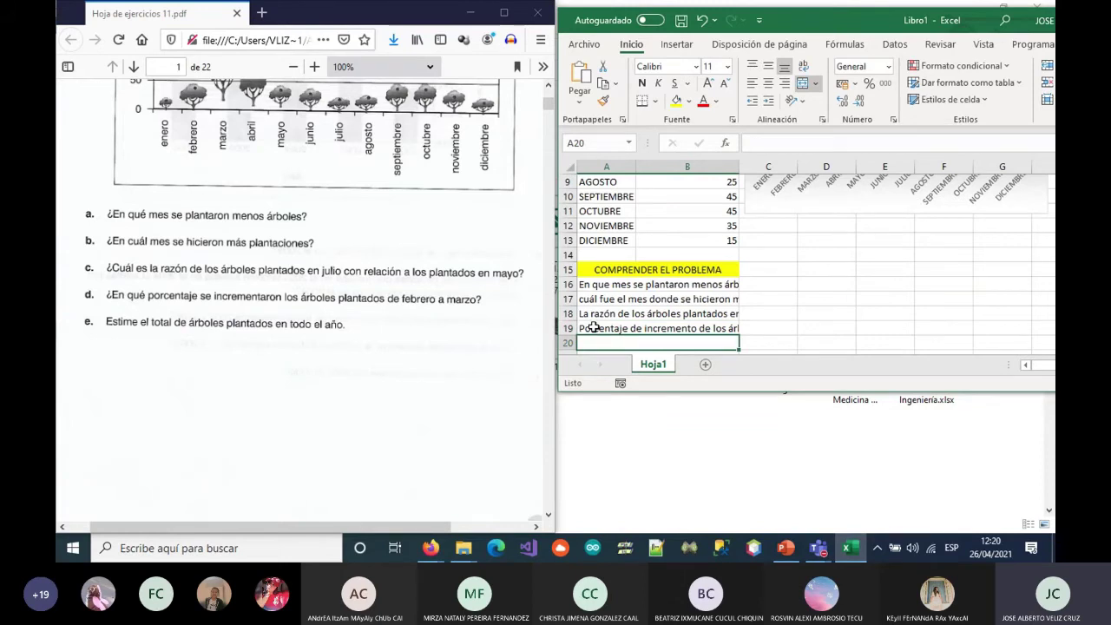
text(Total de árboles plantados)
key(Return)
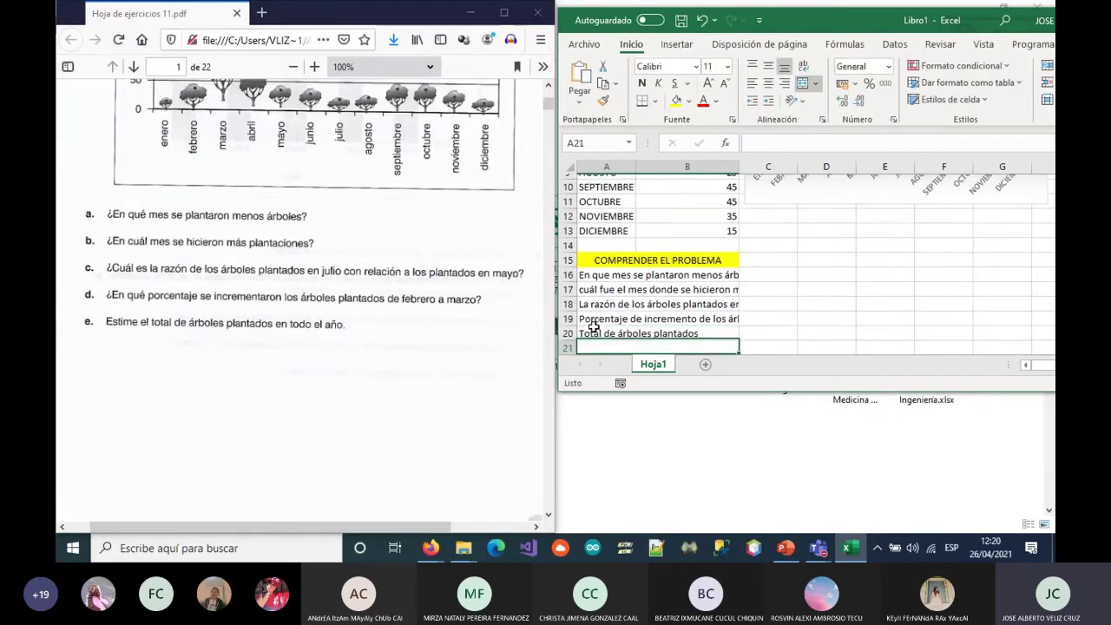
Wrap the text of the five question cells A16:A20 below the "COMPRENDER EL PROBLEMA" heading
scroll(662, 286, down, 1)
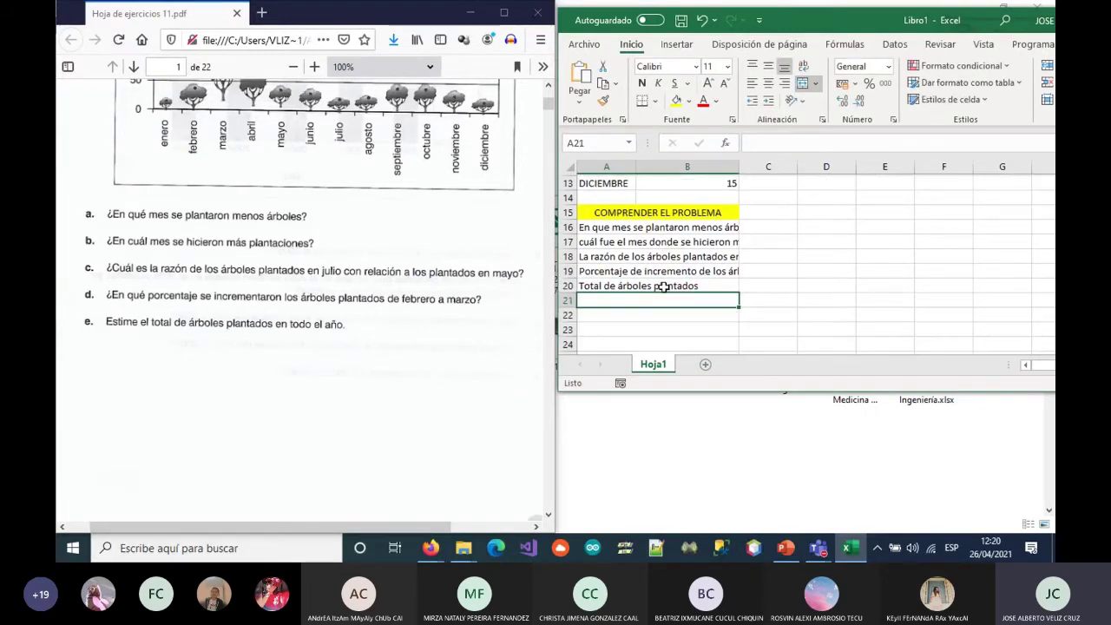
click(607, 270)
drag(596, 224, 611, 286)
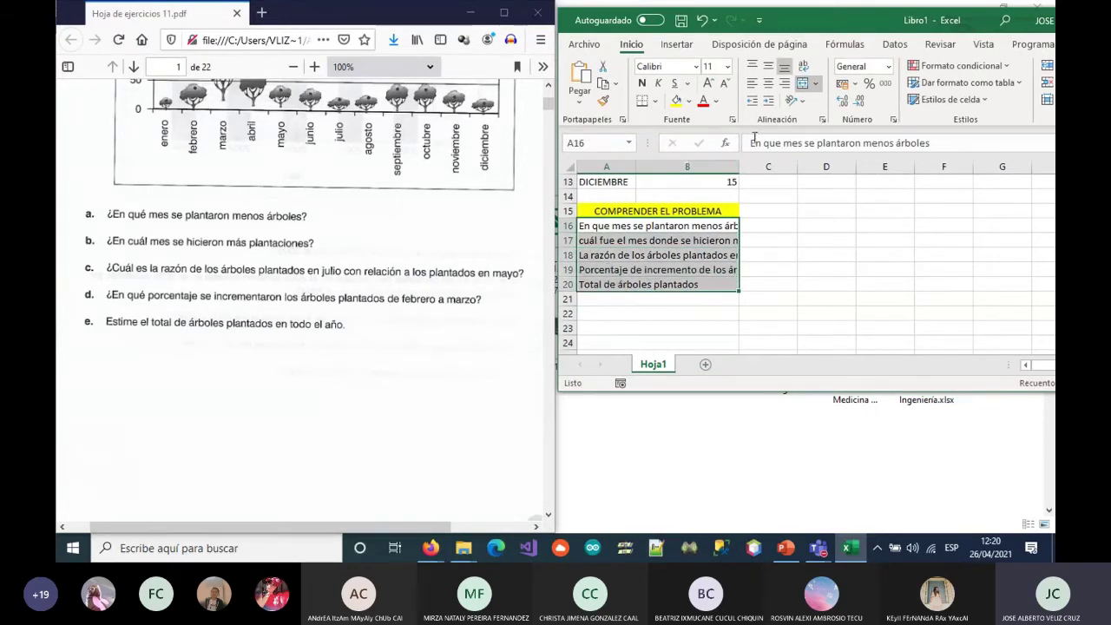
click(803, 65)
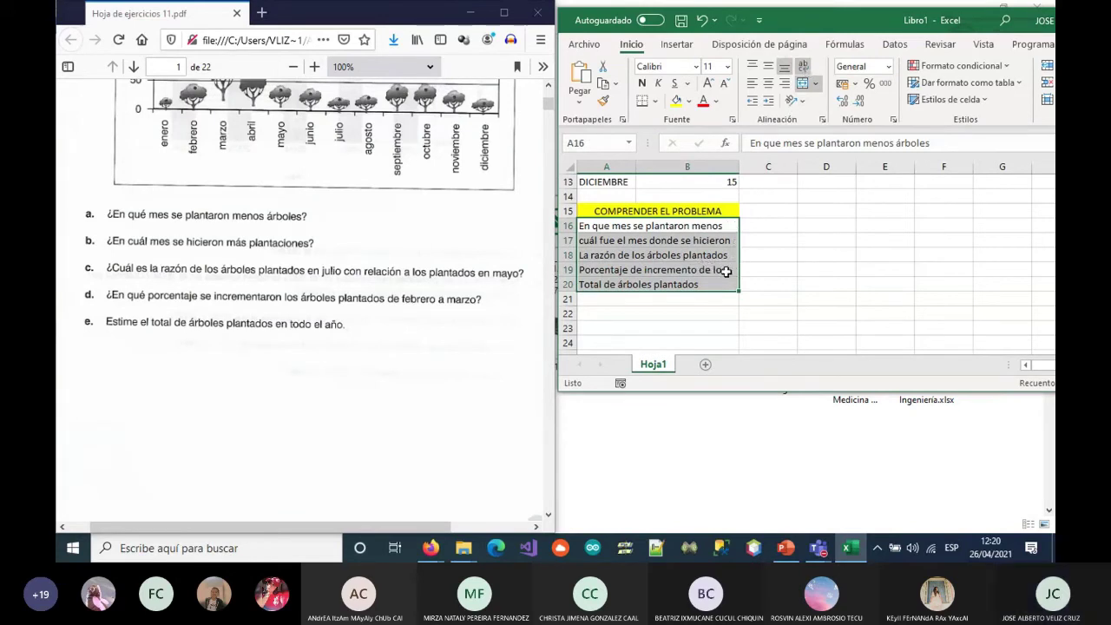
click(798, 263)
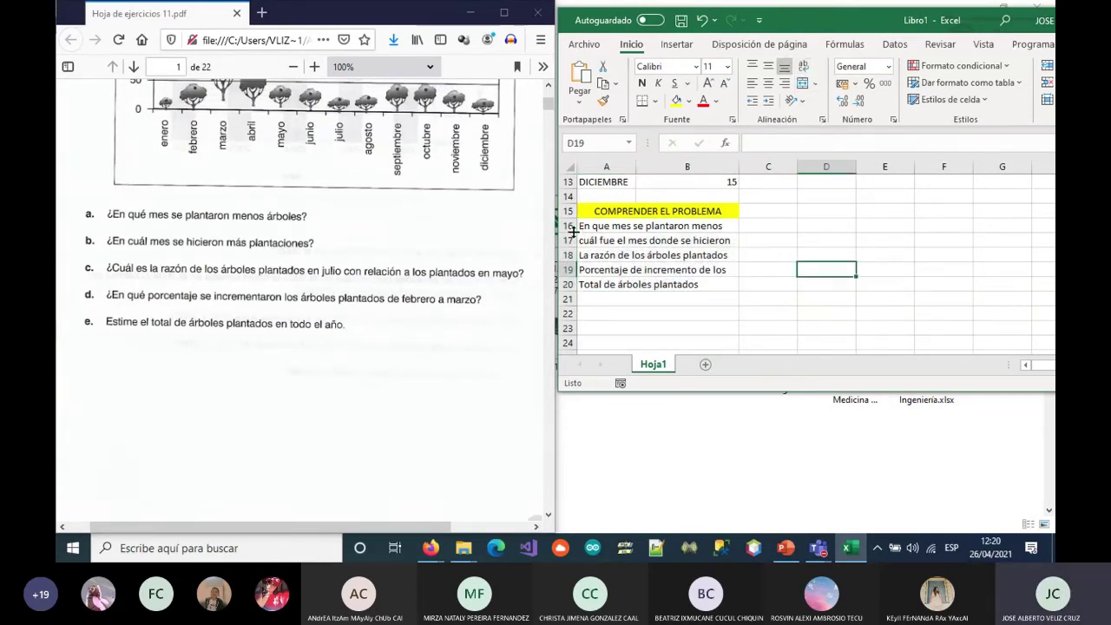
Enlarge rows 16 to 20 to fit two lines of text and row 19 to fit three, with the workbook window maximized
drag(574, 232, 570, 287)
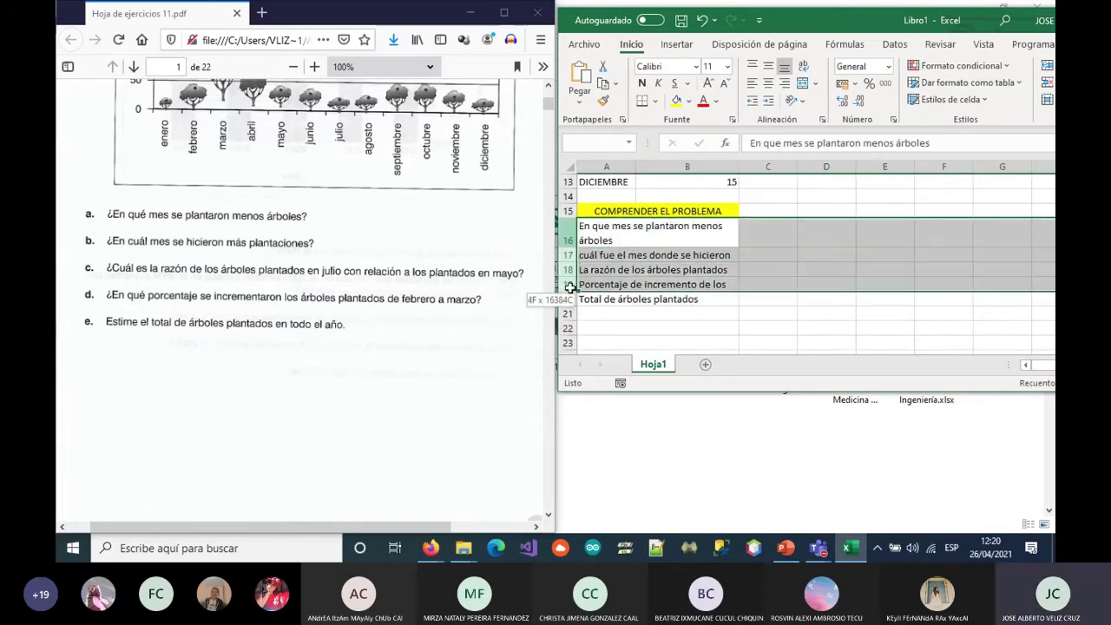
drag(570, 248, 570, 250)
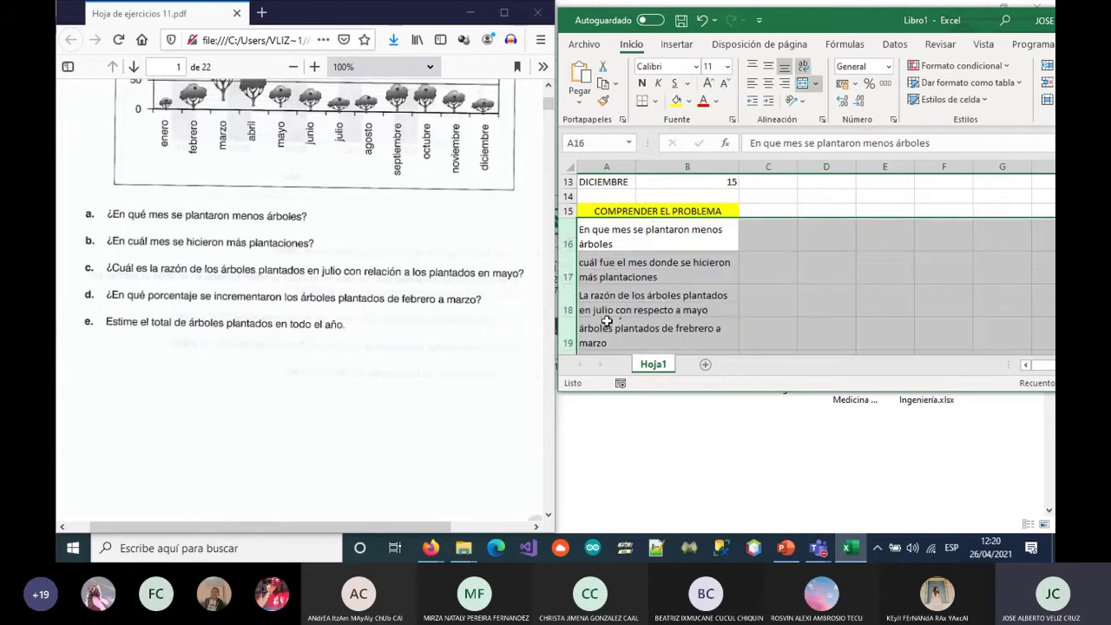
click(801, 291)
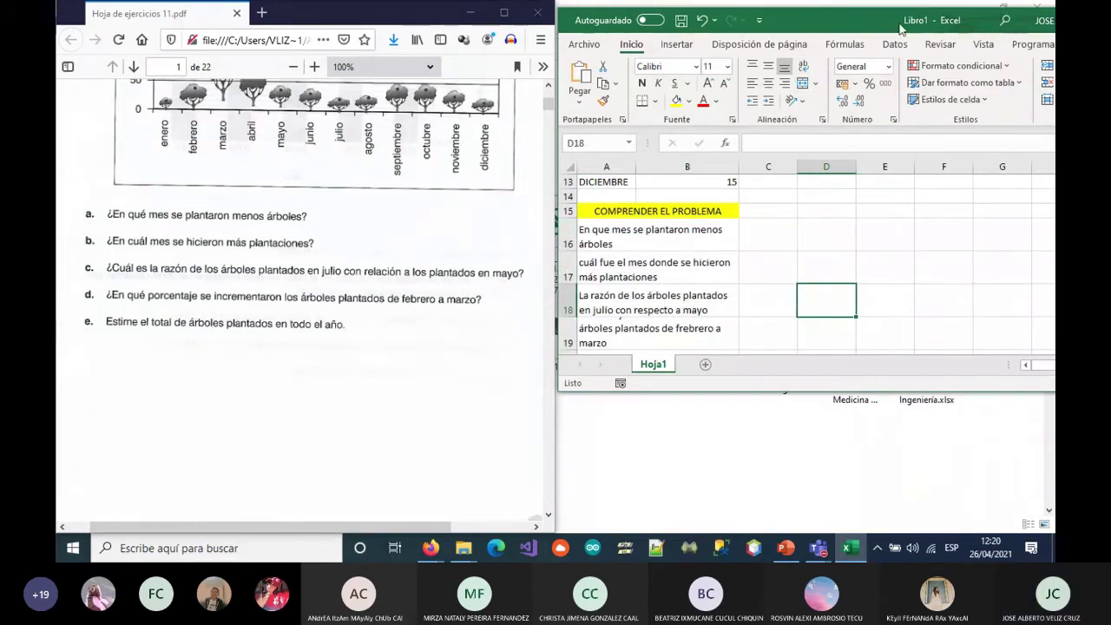
drag(861, 32, 367, 1)
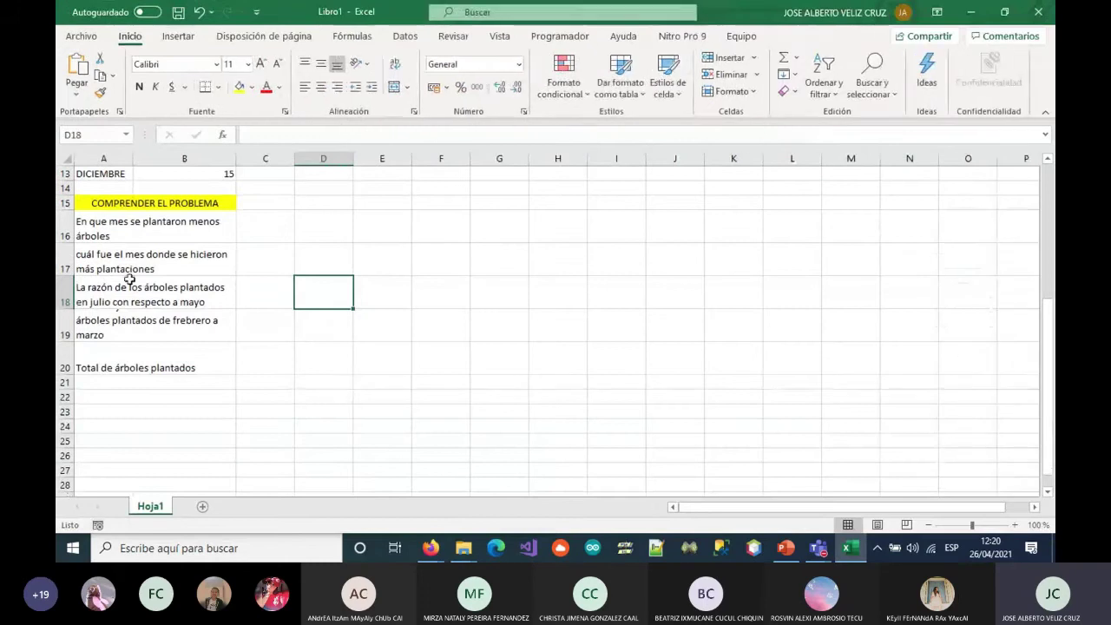
click(100, 220)
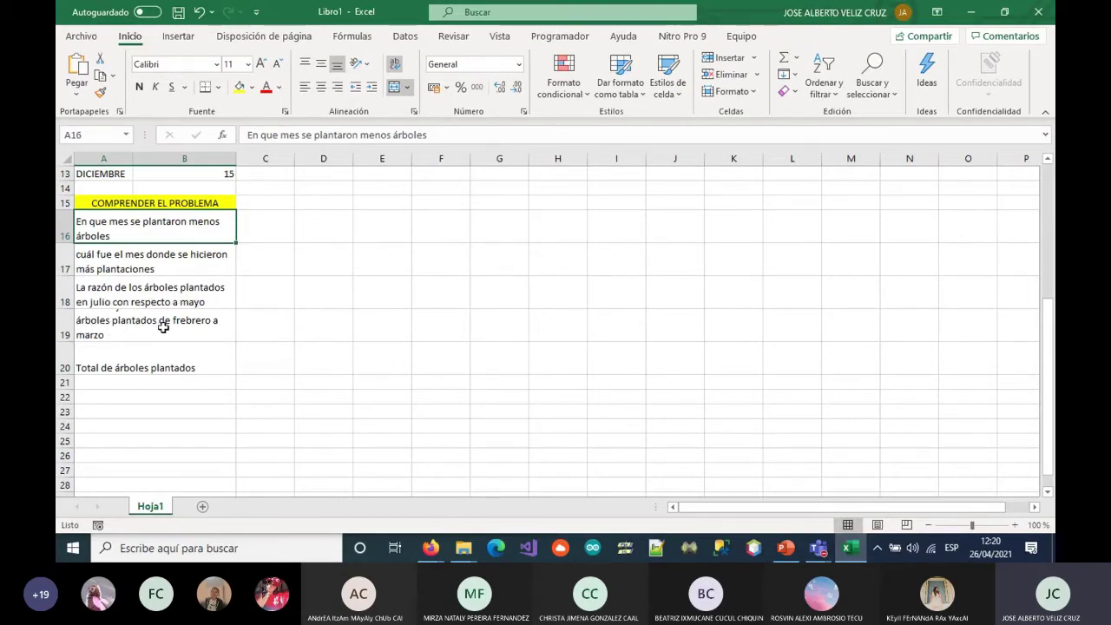
drag(69, 342, 69, 353)
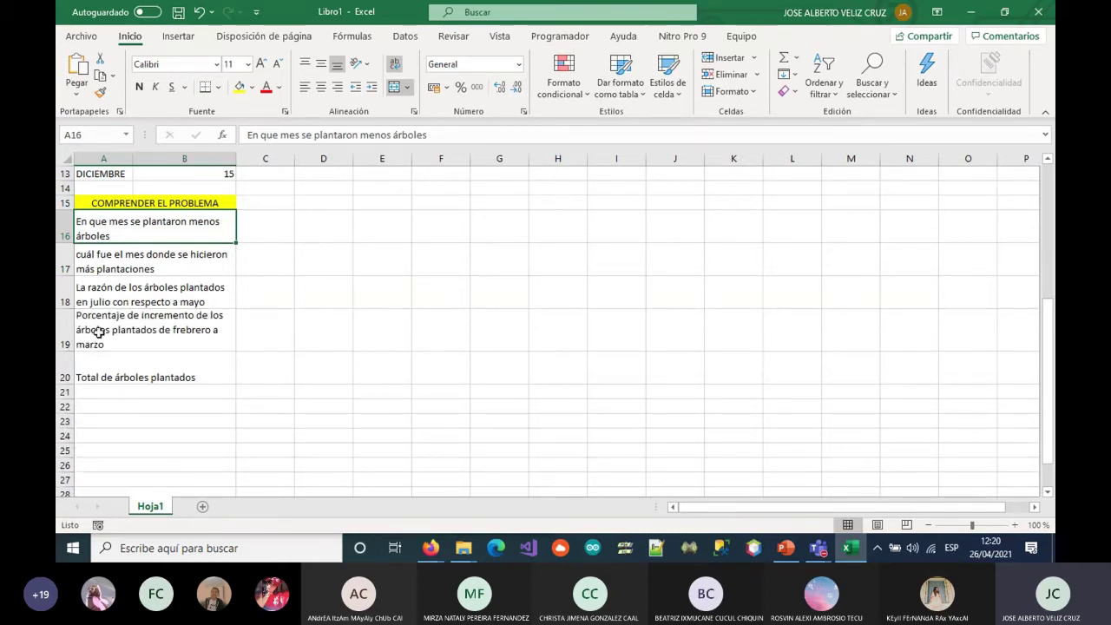
Enter the heading "FORMULAR UN PLAN O ESTRATEGIA" in A22
click(119, 371)
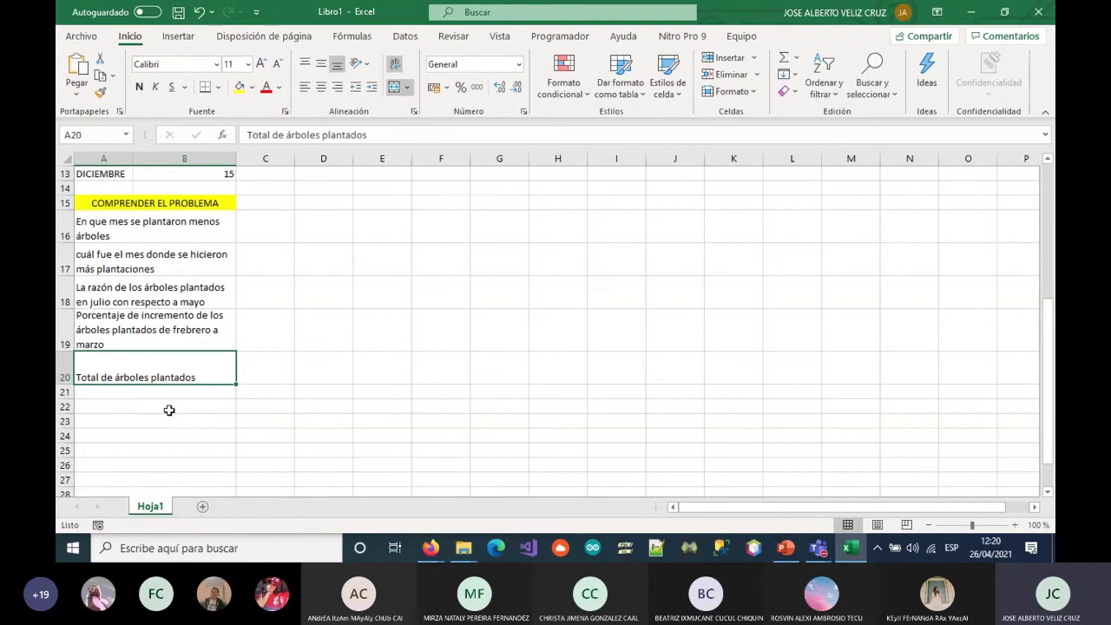
click(137, 407)
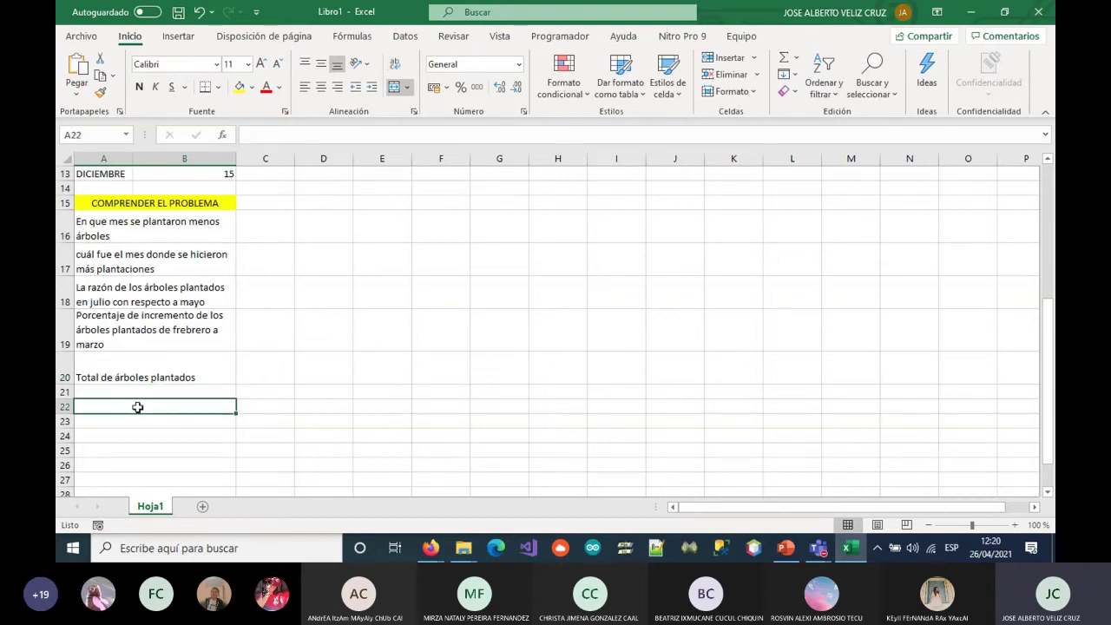
text(FORM)
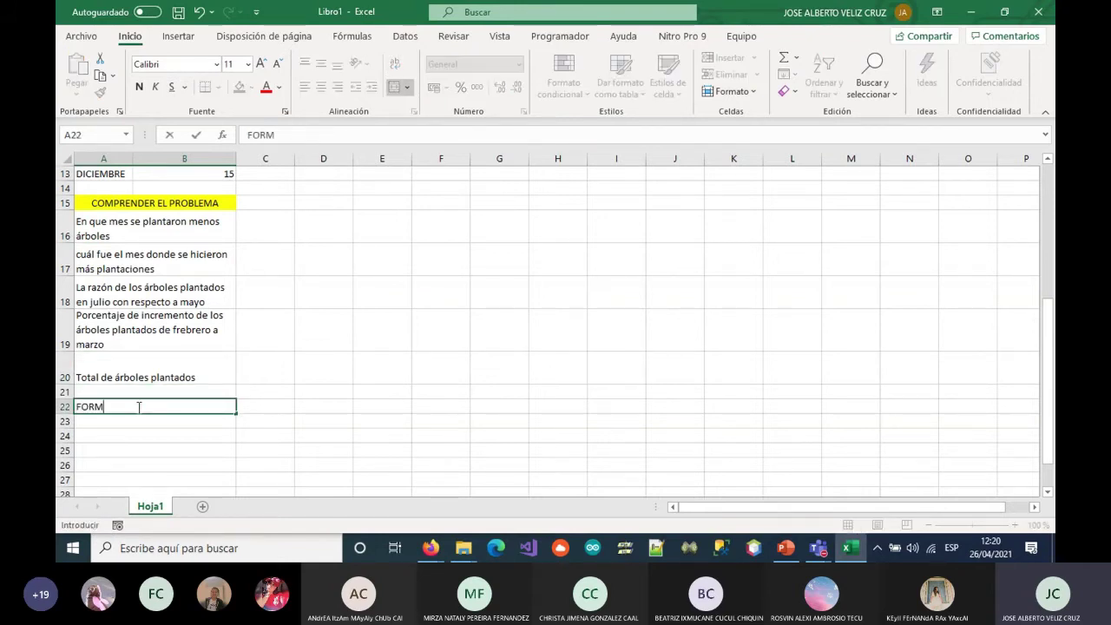
text(ULAR UN PLAN O ESTRATEGIA)
key(Return)
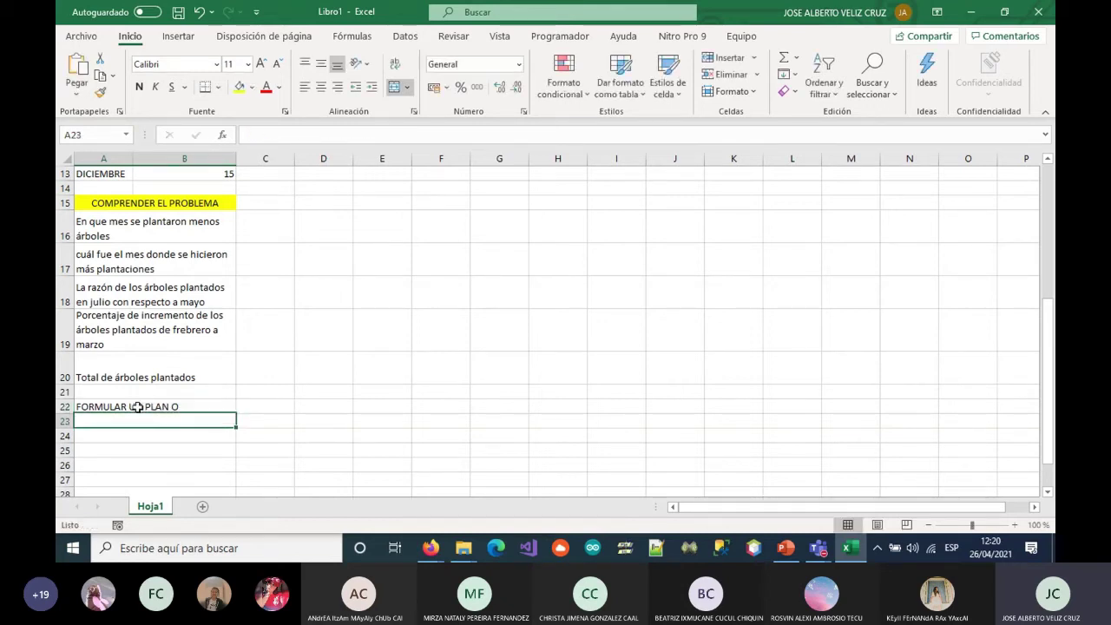
Enter "Estrategía de Interpretación de la información" in A23, wrapped onto two lines in a taller row
text(Estrategía de)
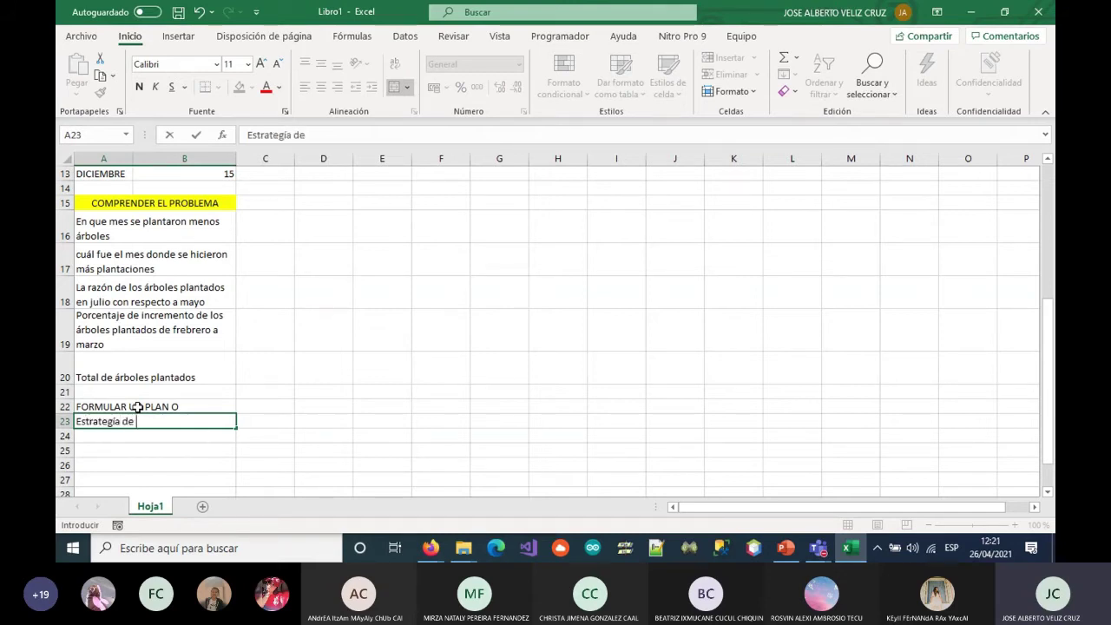
text( Interpretación de la infor)
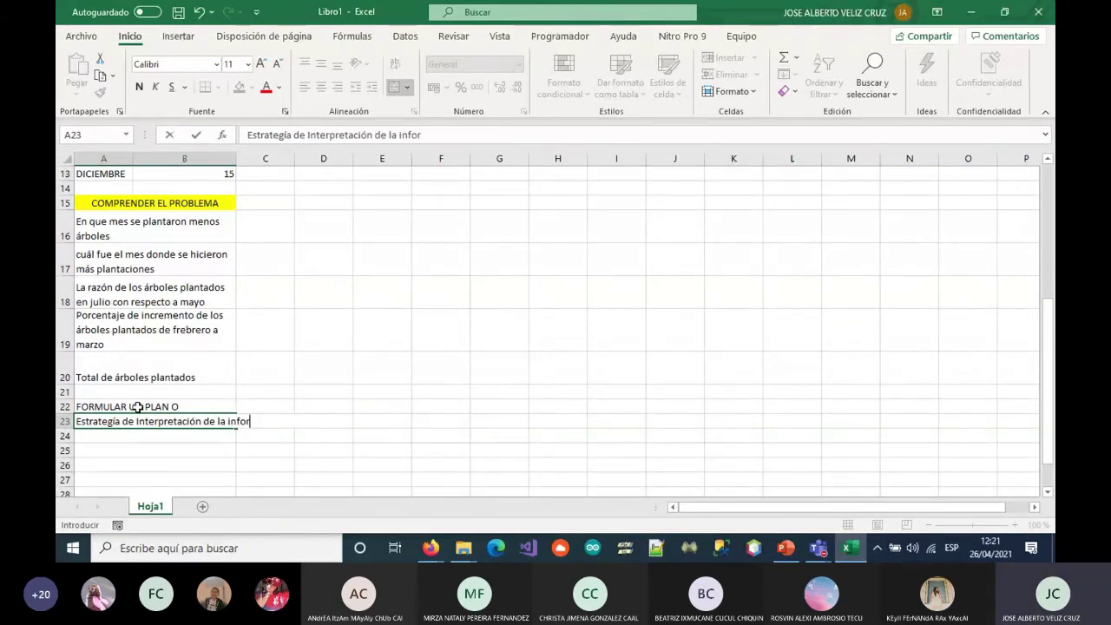
key(Return)
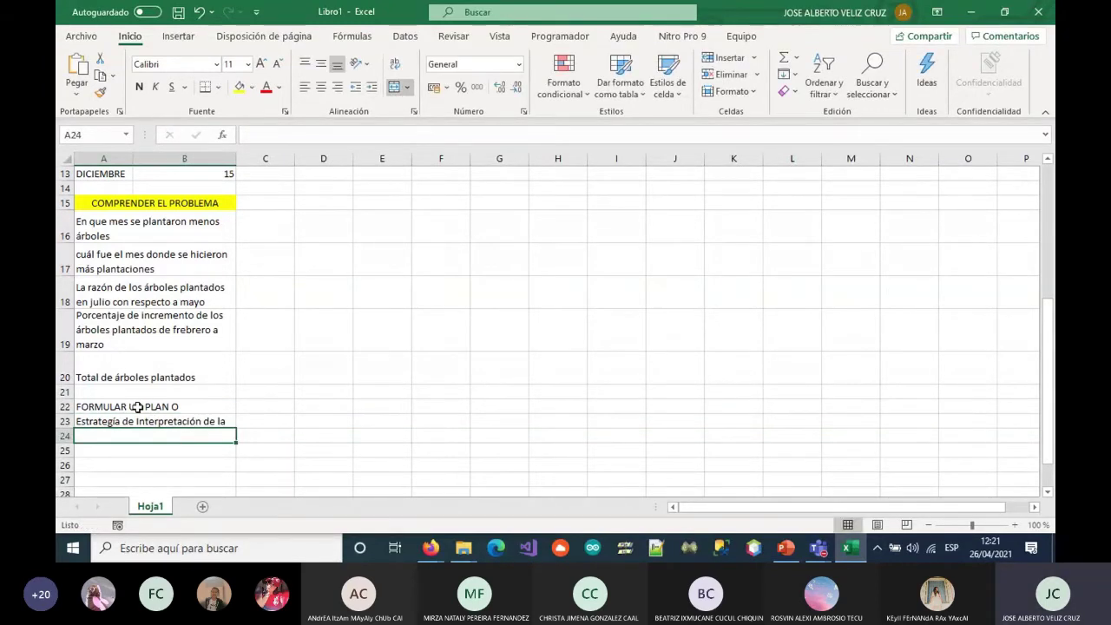
click(140, 418)
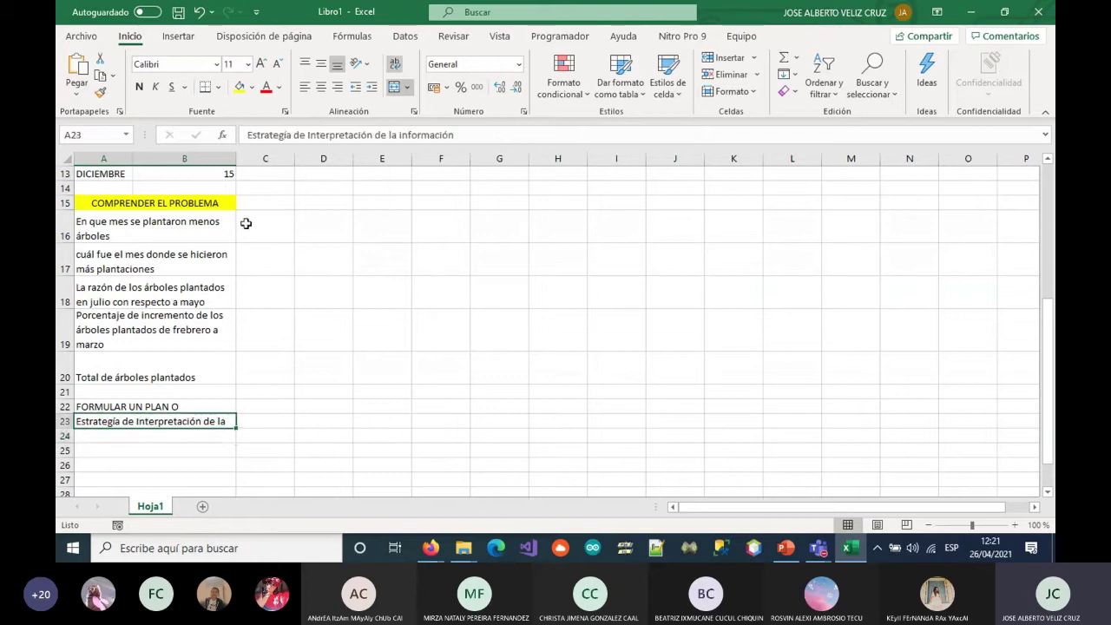
drag(66, 428, 66, 444)
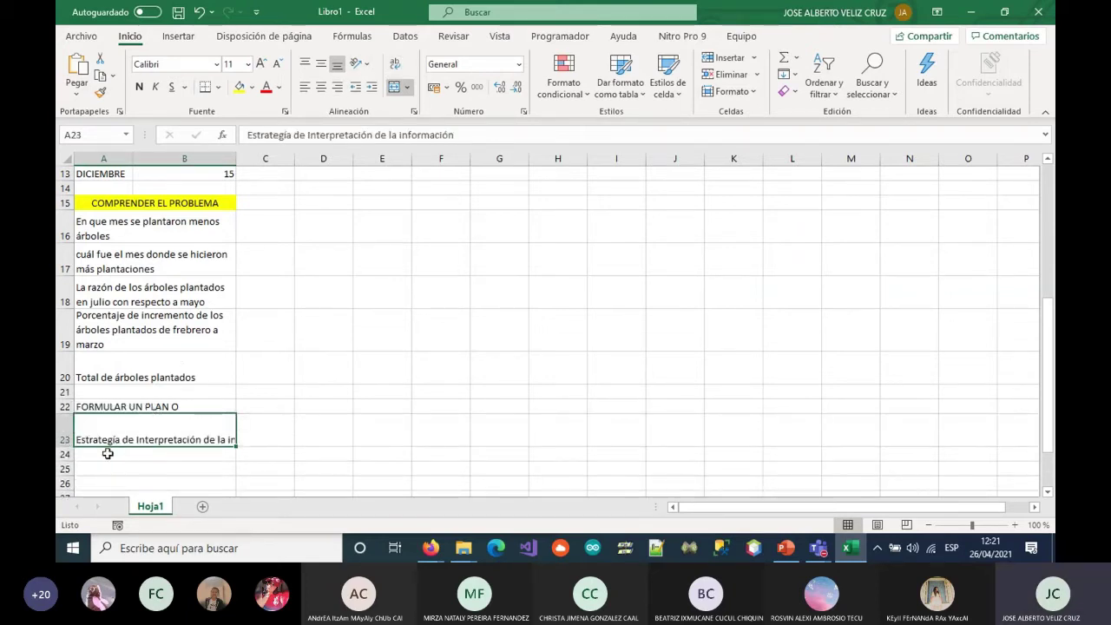
click(395, 65)
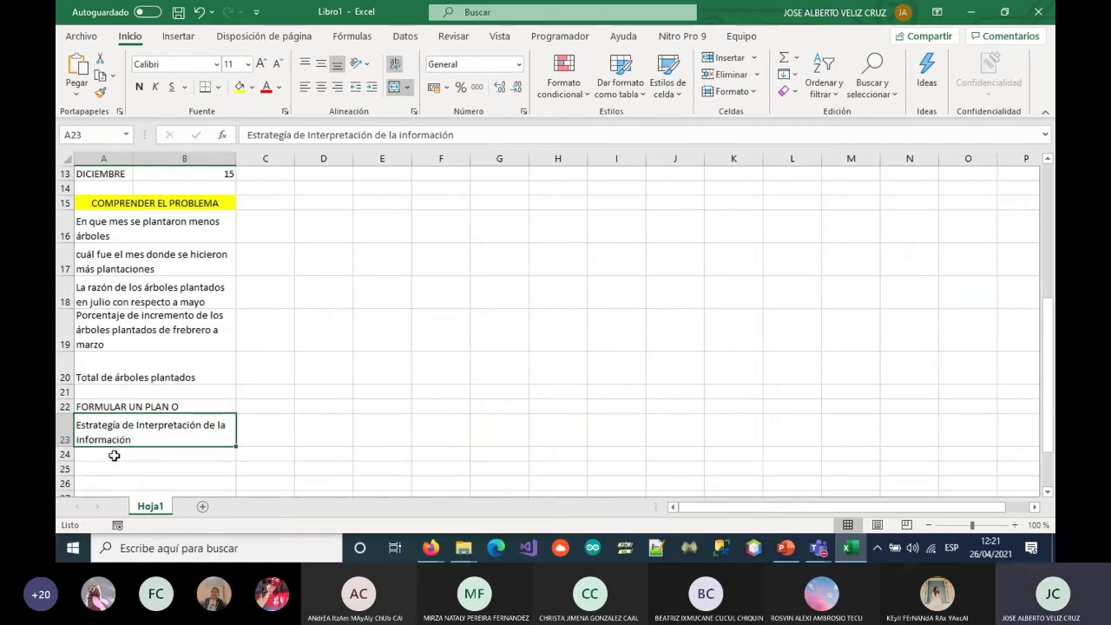
Fill the A22 heading with yellow and make both headings, A22 and A15, bold
click(106, 405)
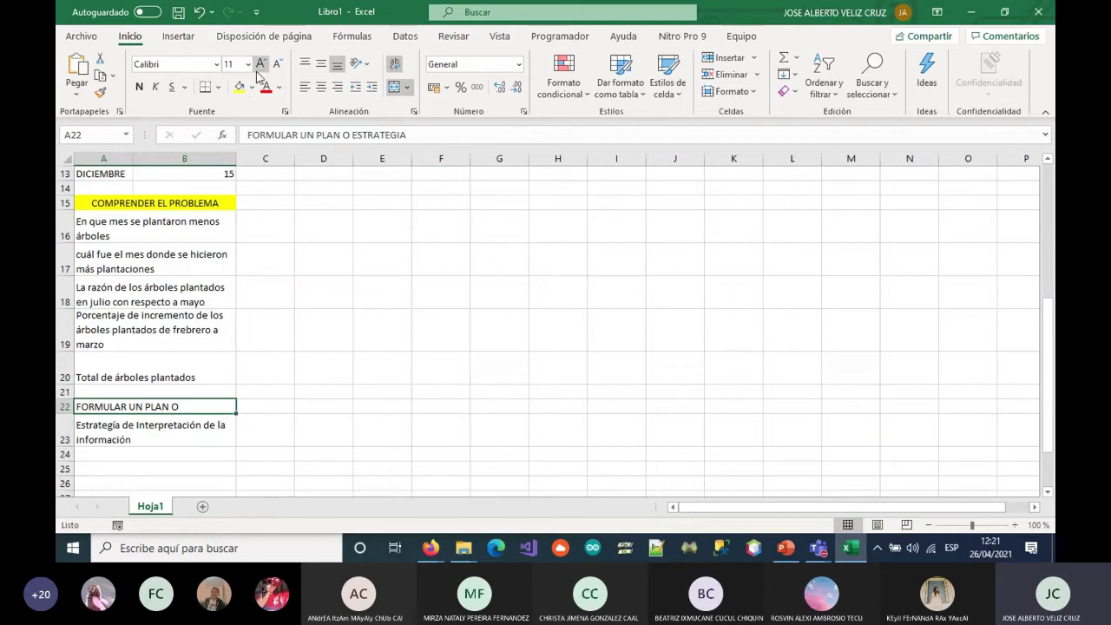
click(238, 86)
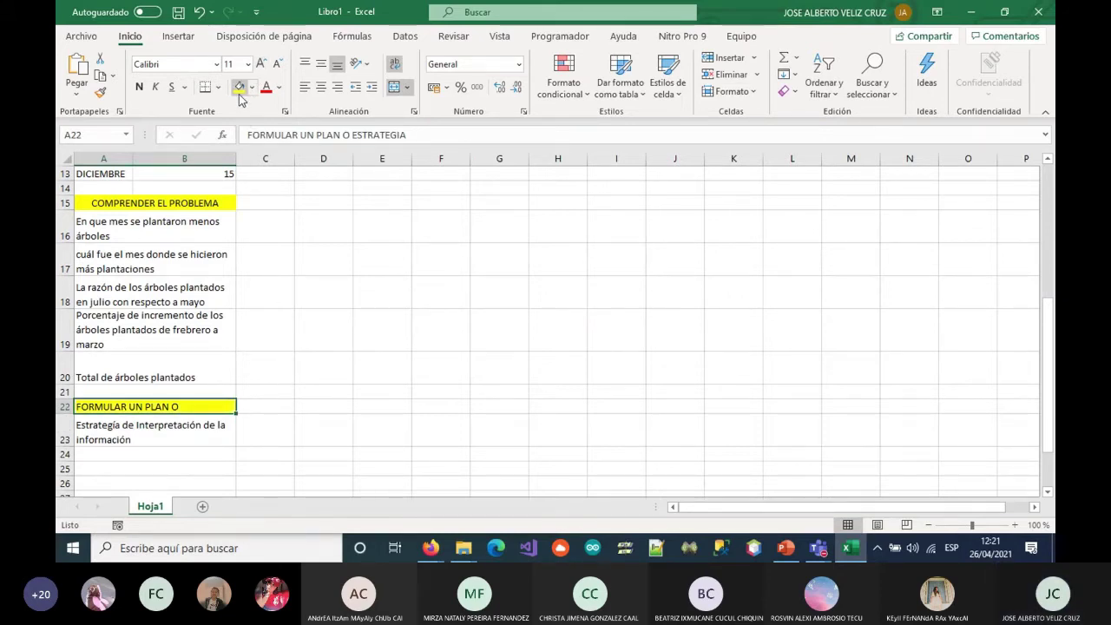
click(139, 87)
click(132, 203)
click(140, 87)
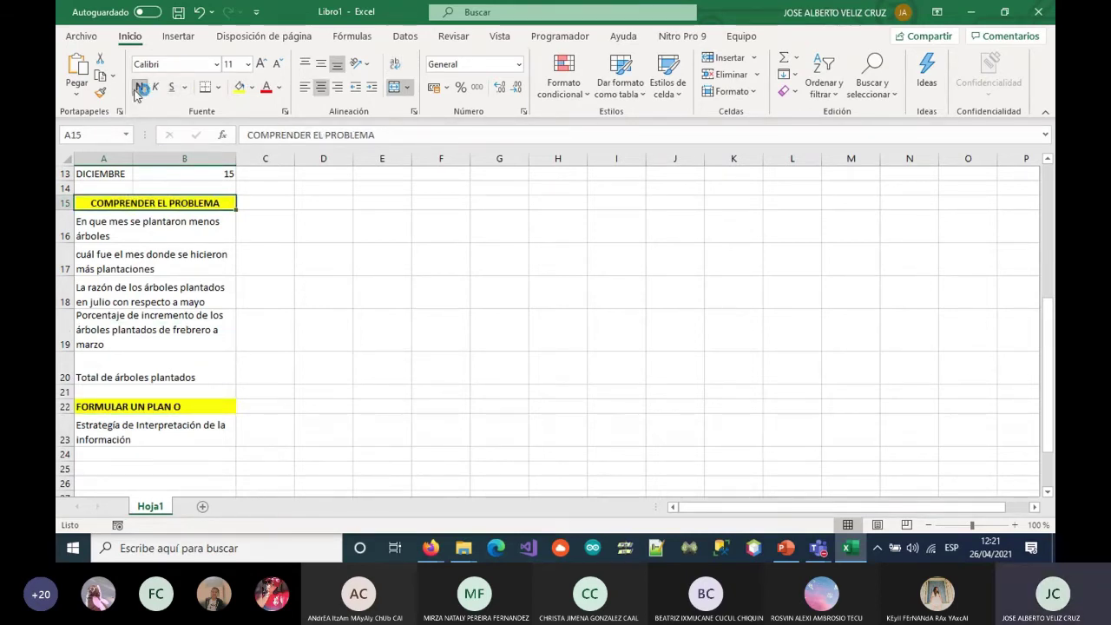
Enter the heading "3-LLEVAR A CABO EL PLAN" in D13, below the chart
click(345, 288)
scroll(427, 359, up, 2)
scroll(426, 355, up, 1)
scroll(252, 350, down, 1)
drag(127, 319, 133, 455)
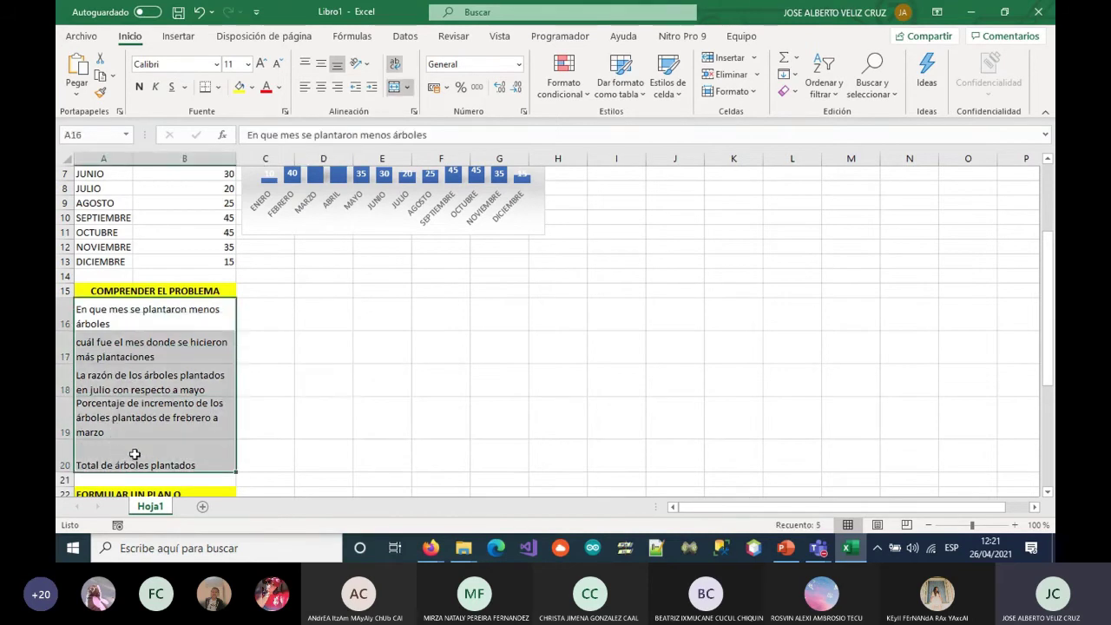
scroll(552, 370, up, 1)
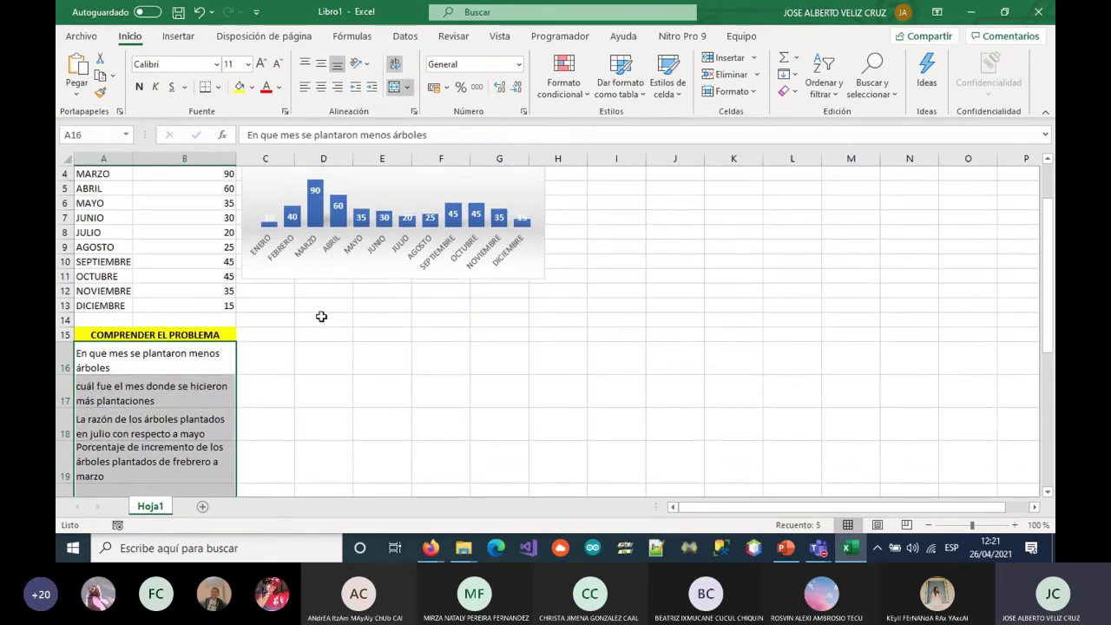
click(316, 307)
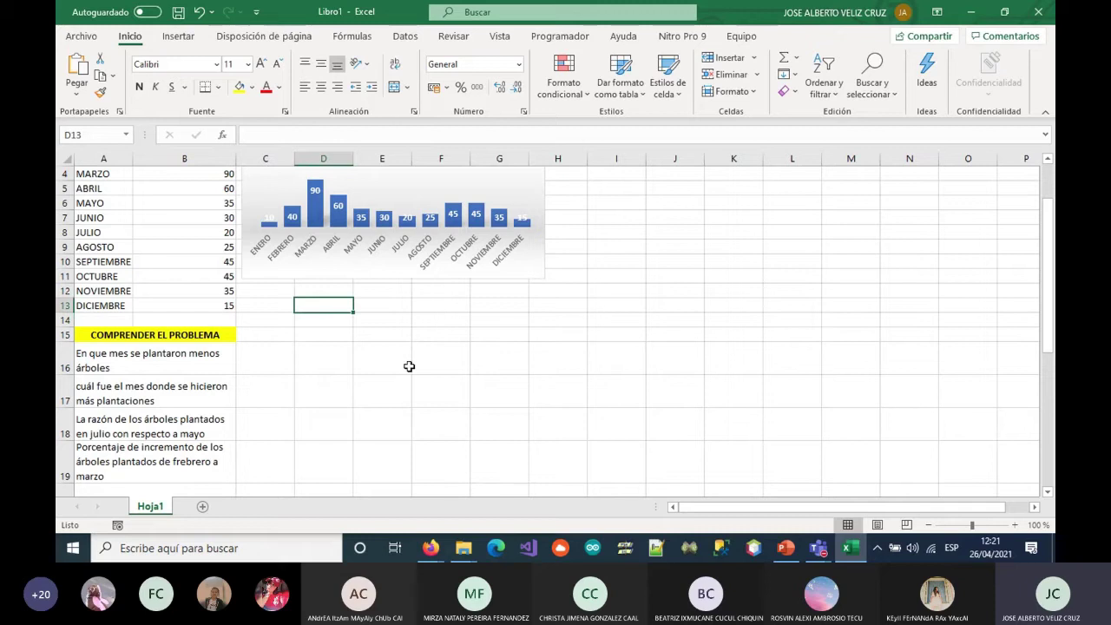
text(ll)
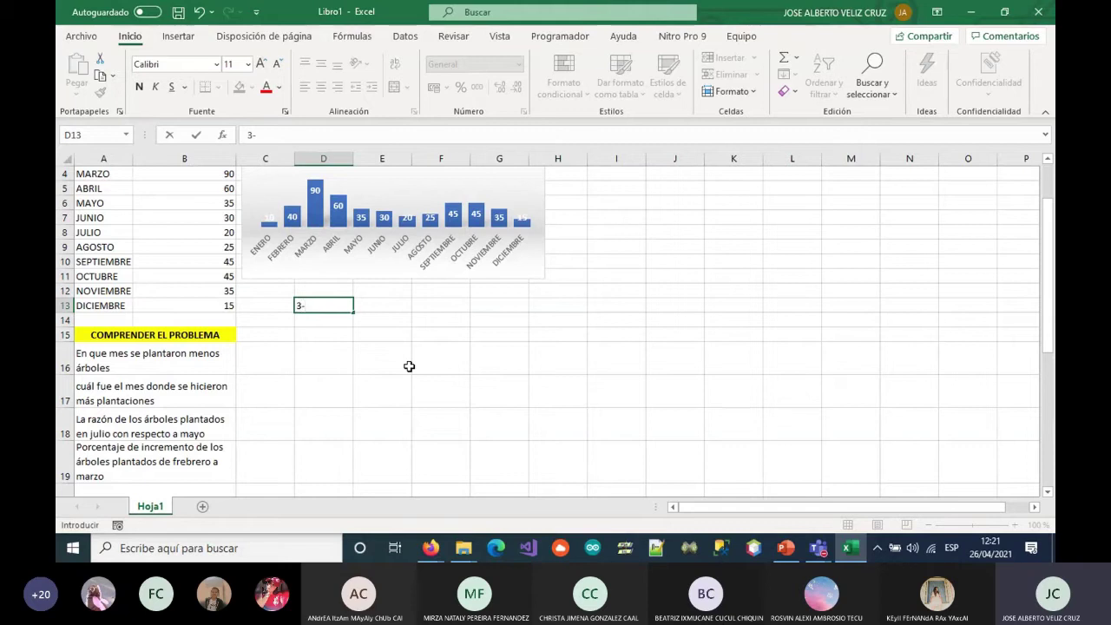
text(-LLEVAR A CABO EL PLA)
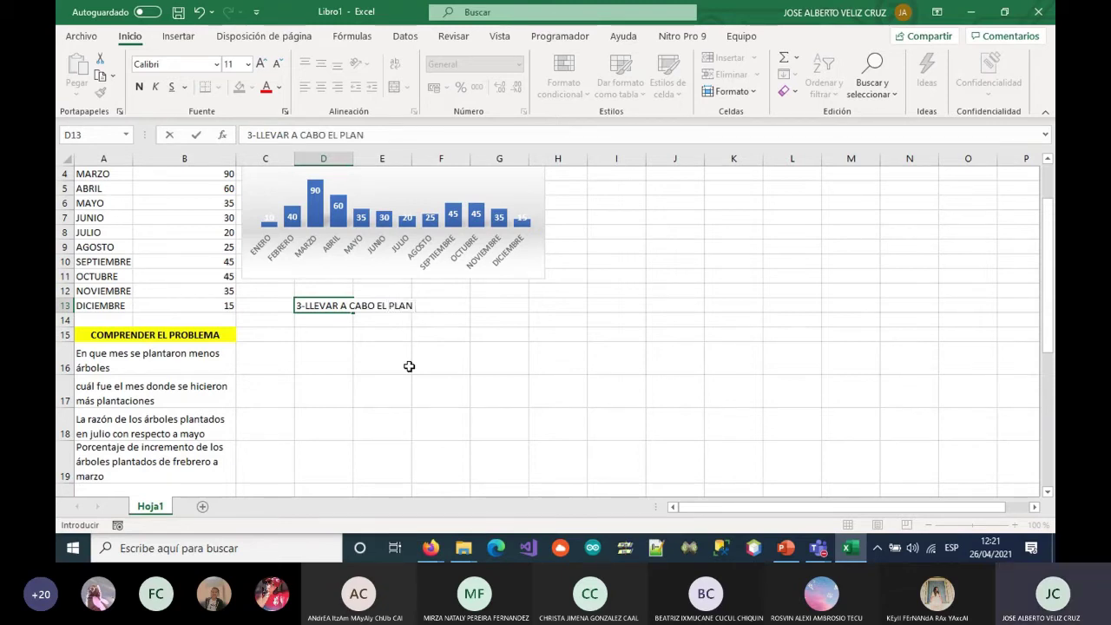
text(N)
key(Return)
key(Return)
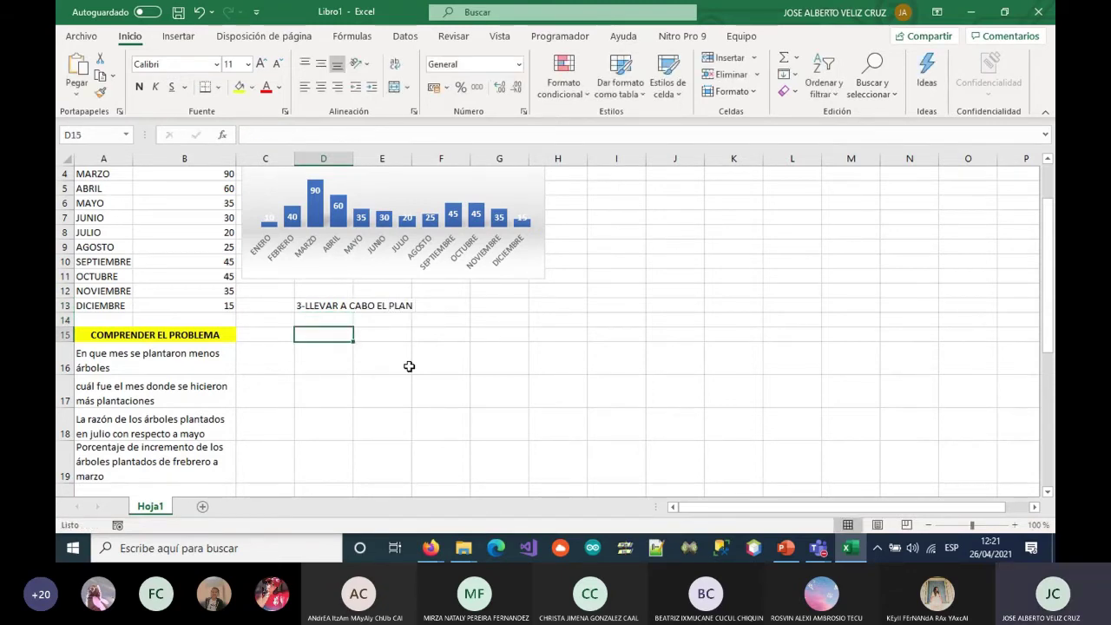
Move the ÁRBOLES PLANTADOS chart away from the data to start in column J at row 1, and enlarge it slightly
scroll(373, 358, down, 1)
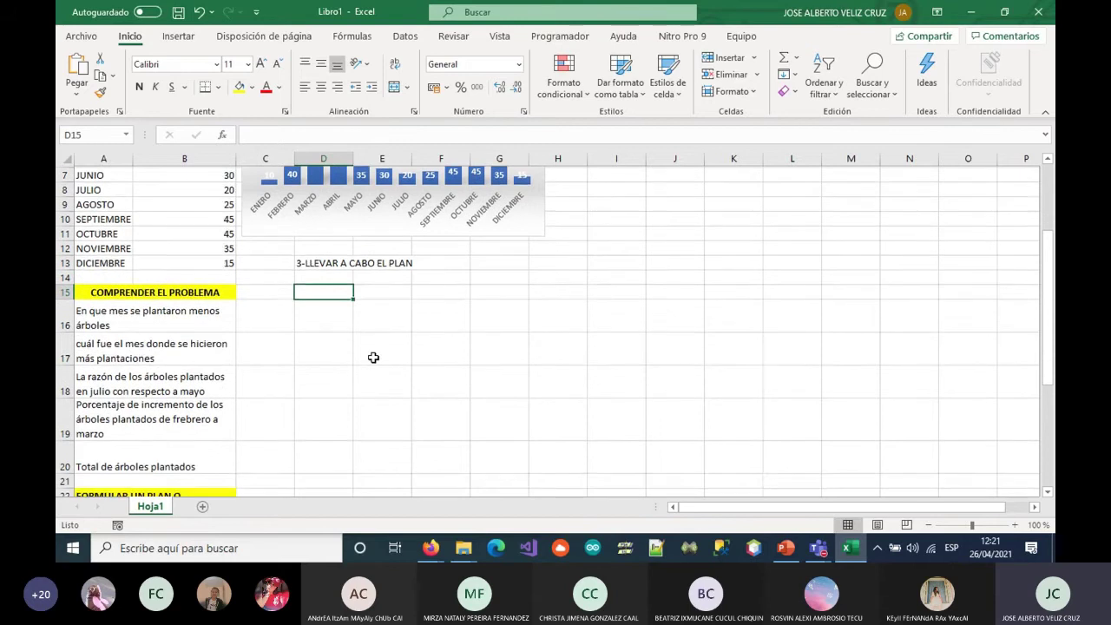
scroll(373, 358, up, 2)
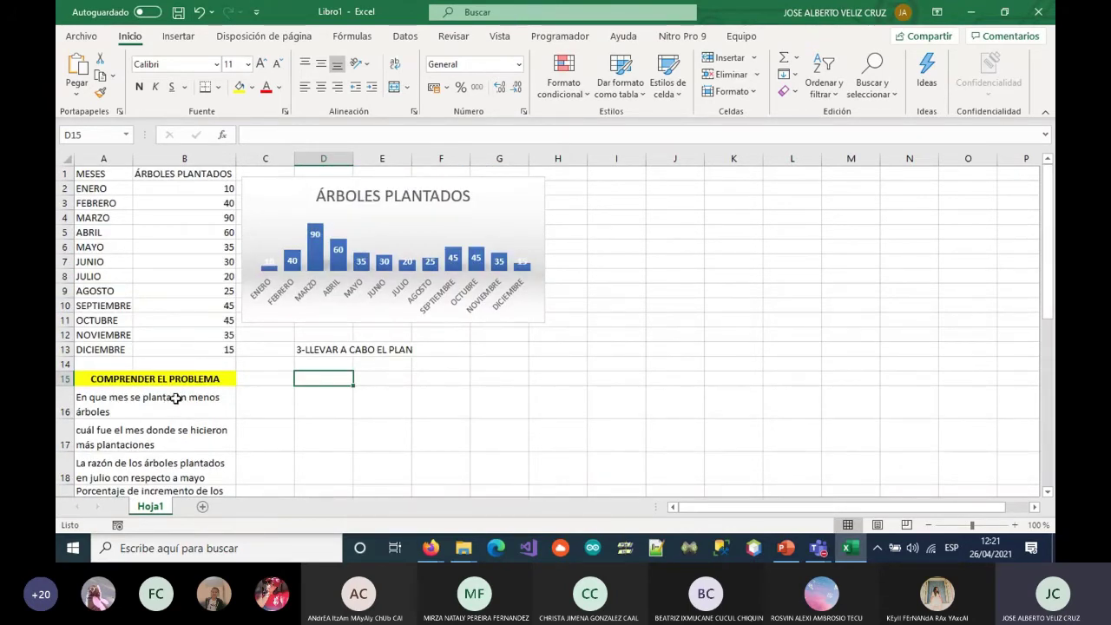
scroll(187, 399, down, 3)
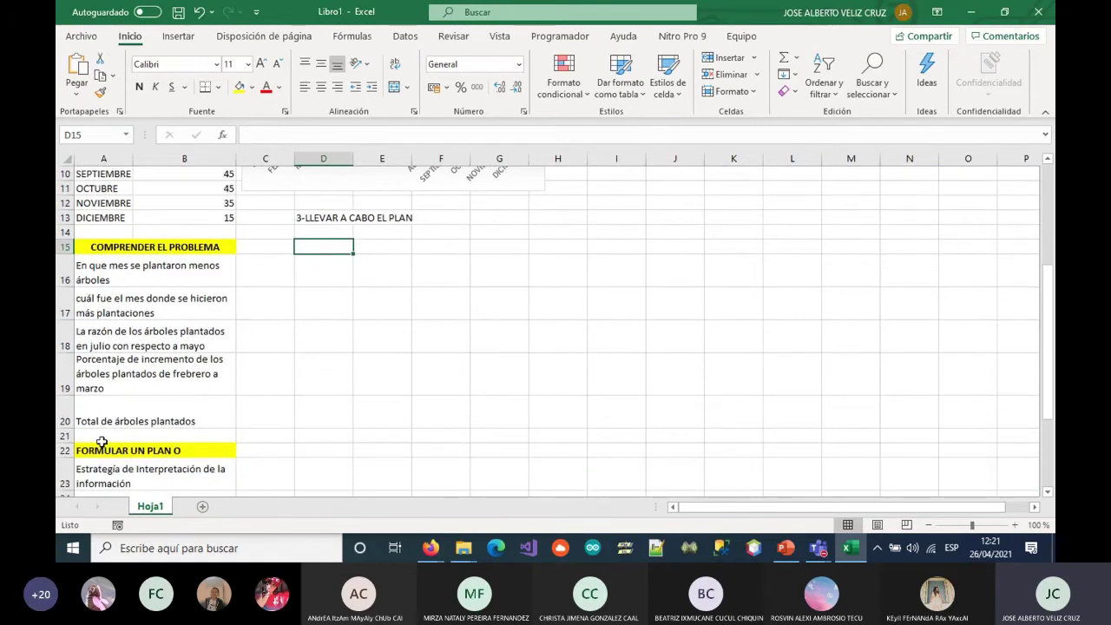
click(180, 421)
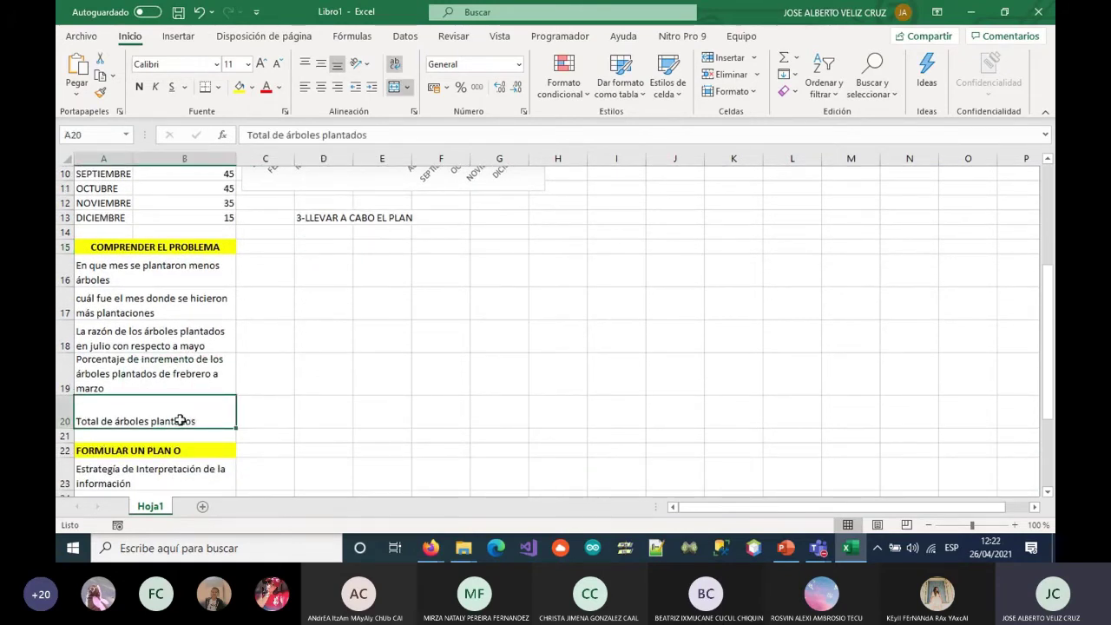
scroll(352, 400, up, 3)
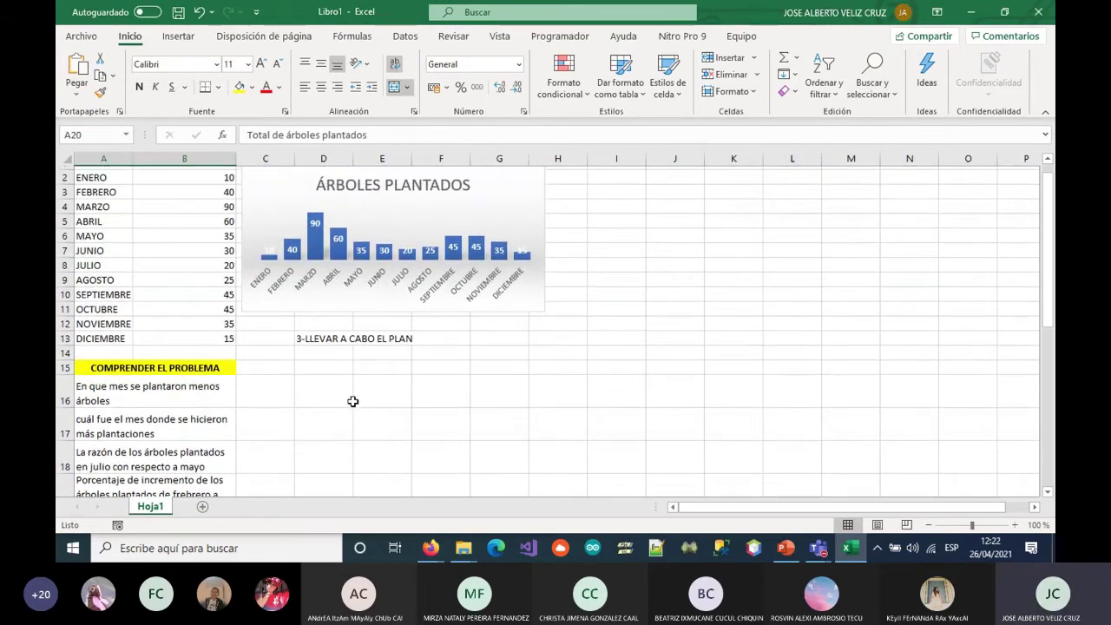
scroll(352, 401, up, 1)
click(536, 231)
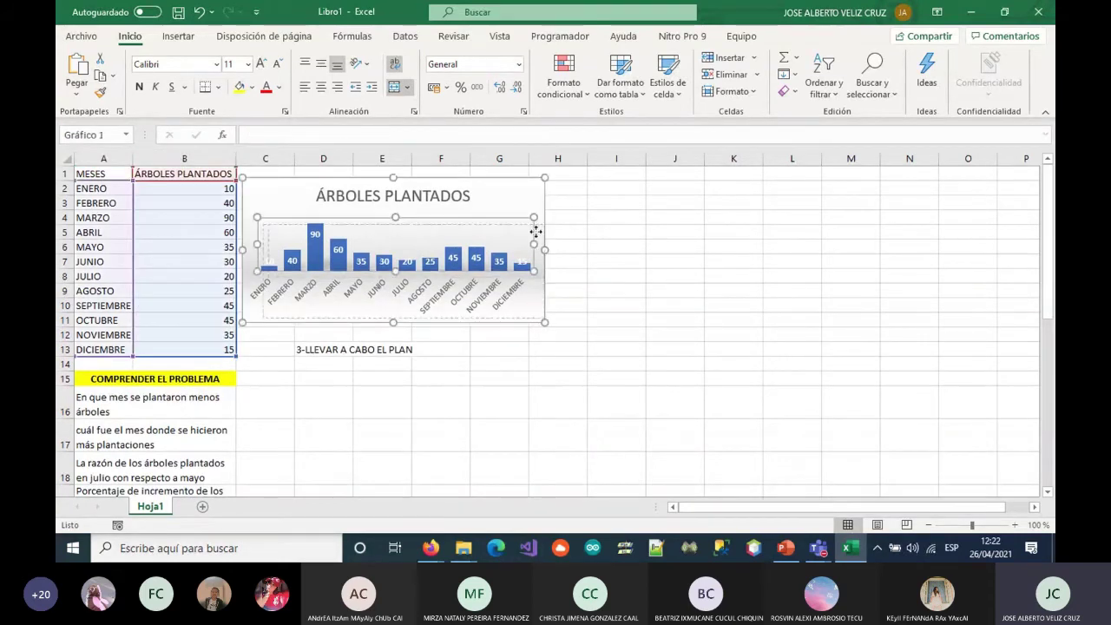
mouse_move(536, 232)
mouse_down()
mouse_move(721, 230)
mouse_move(540, 218)
mouse_up()
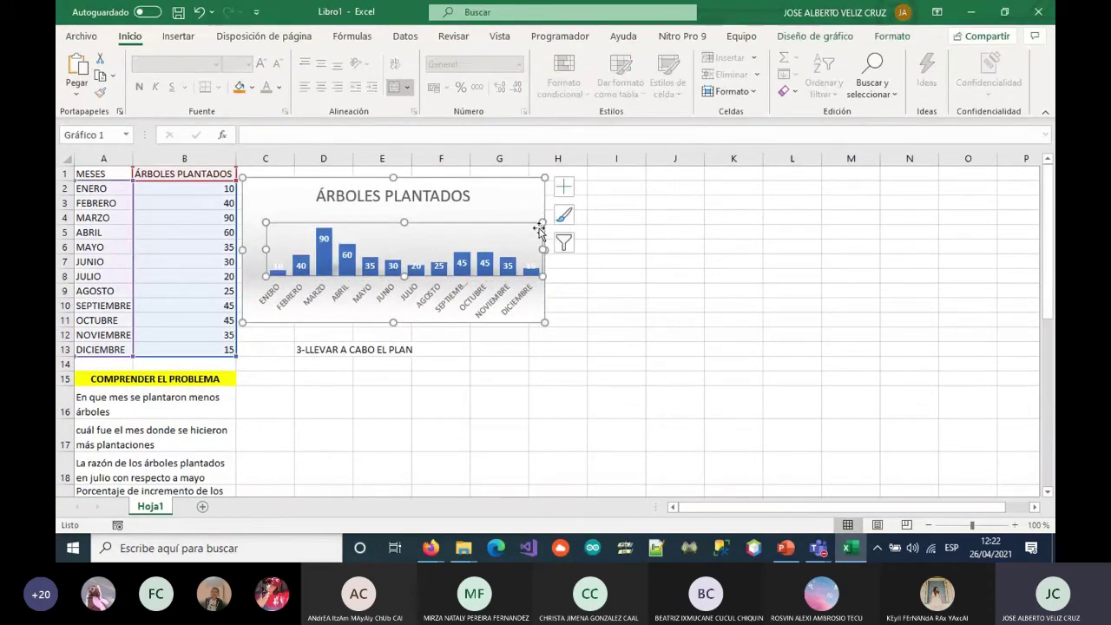
drag(503, 189, 962, 183)
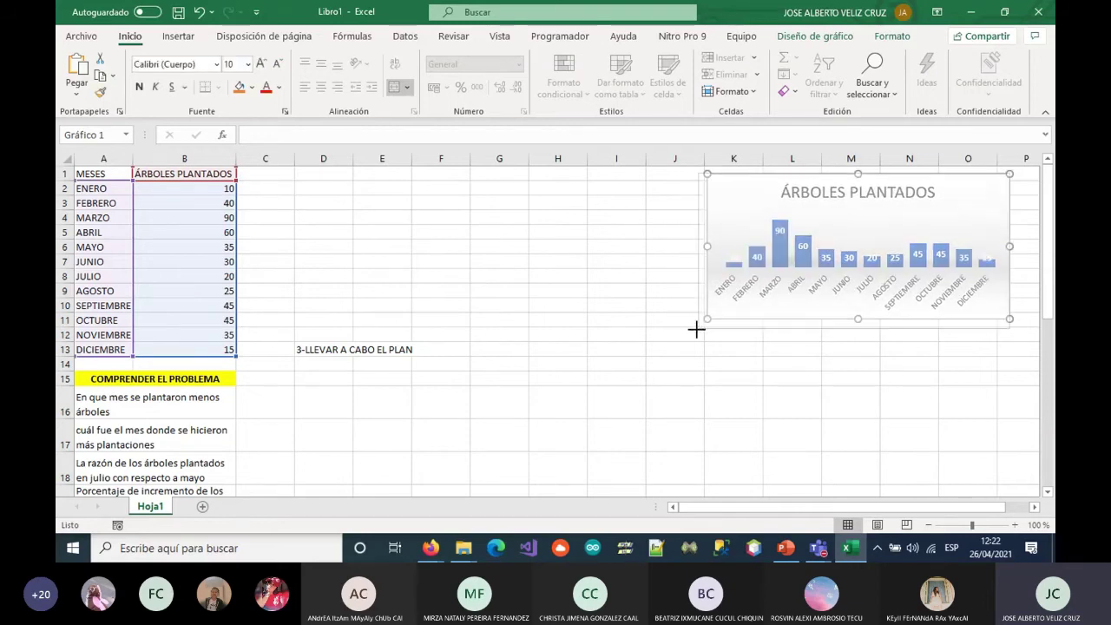
click(486, 262)
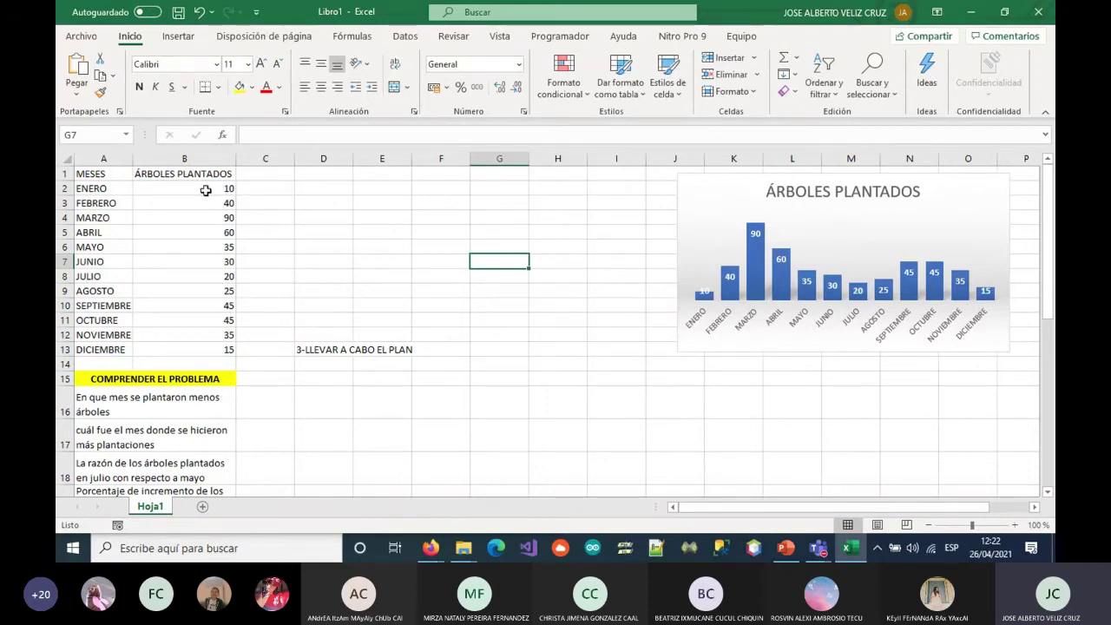
Sum the monthly trees B2:B13 in B14 and format the total bold with a yellow fill
drag(205, 190, 203, 350)
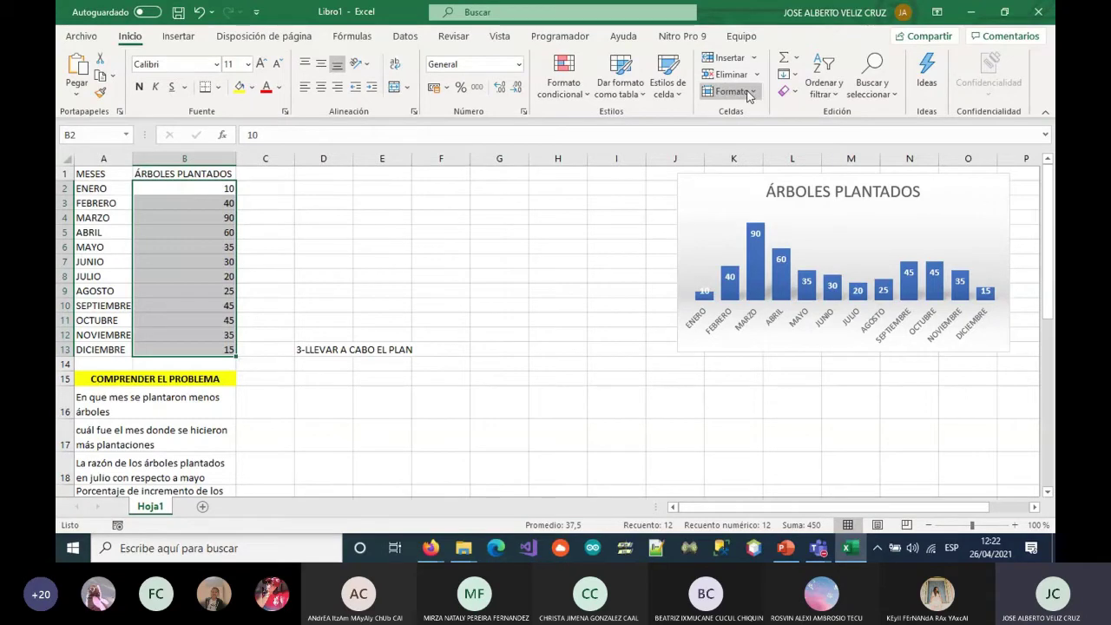
click(784, 57)
click(180, 359)
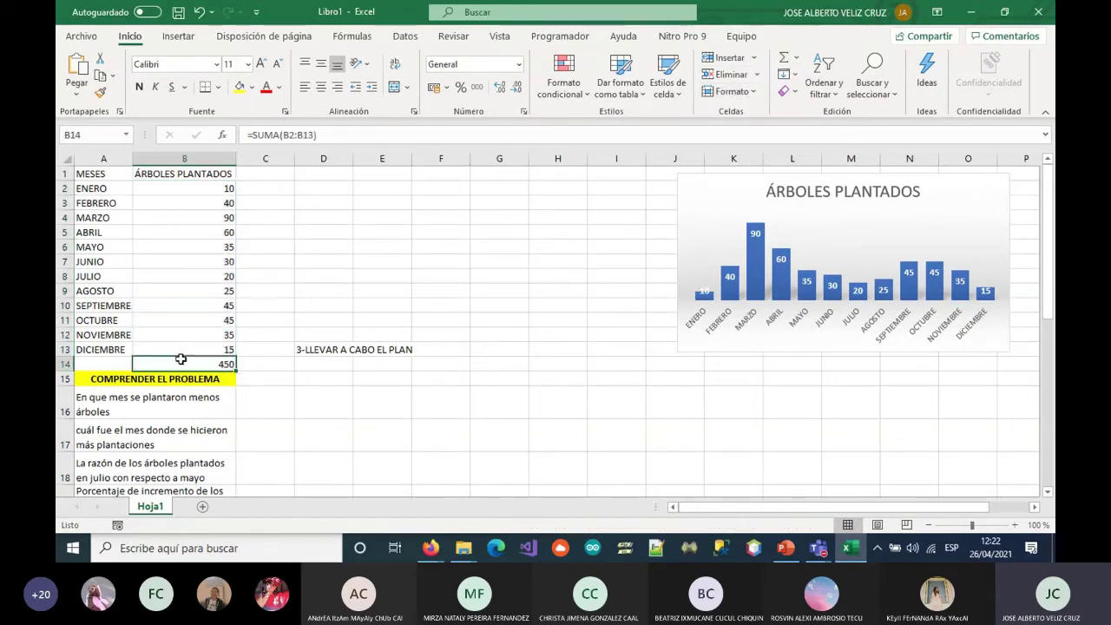
click(139, 87)
click(239, 86)
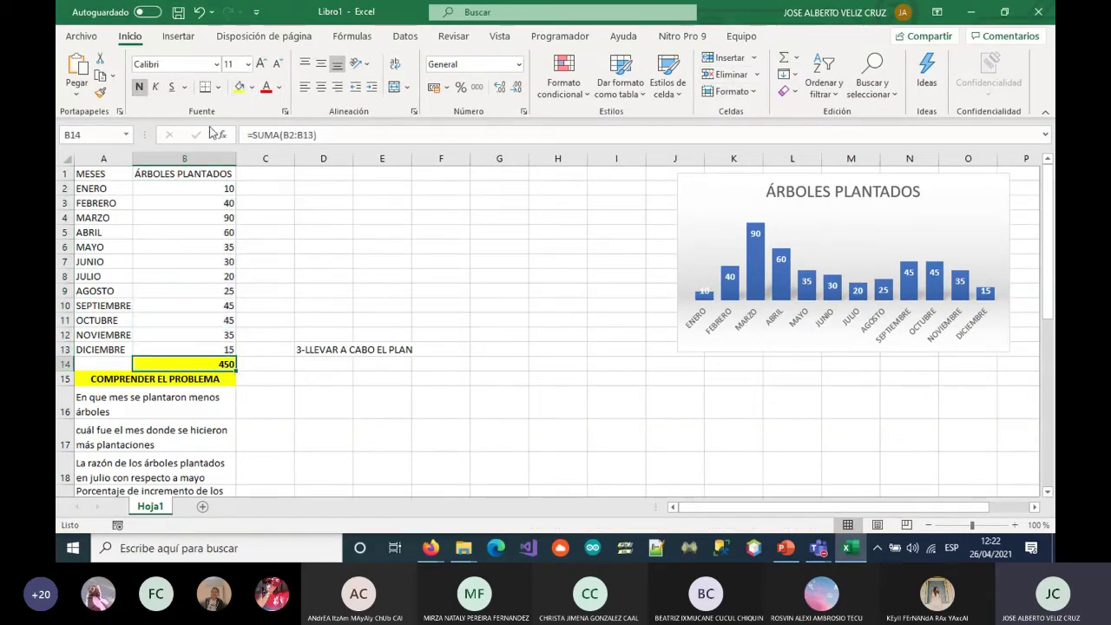
drag(179, 188, 179, 352)
click(179, 363)
Label the sum by entering "Total de árboles plantados" in A14
click(109, 367)
text(TOTAL de árboles plantados)
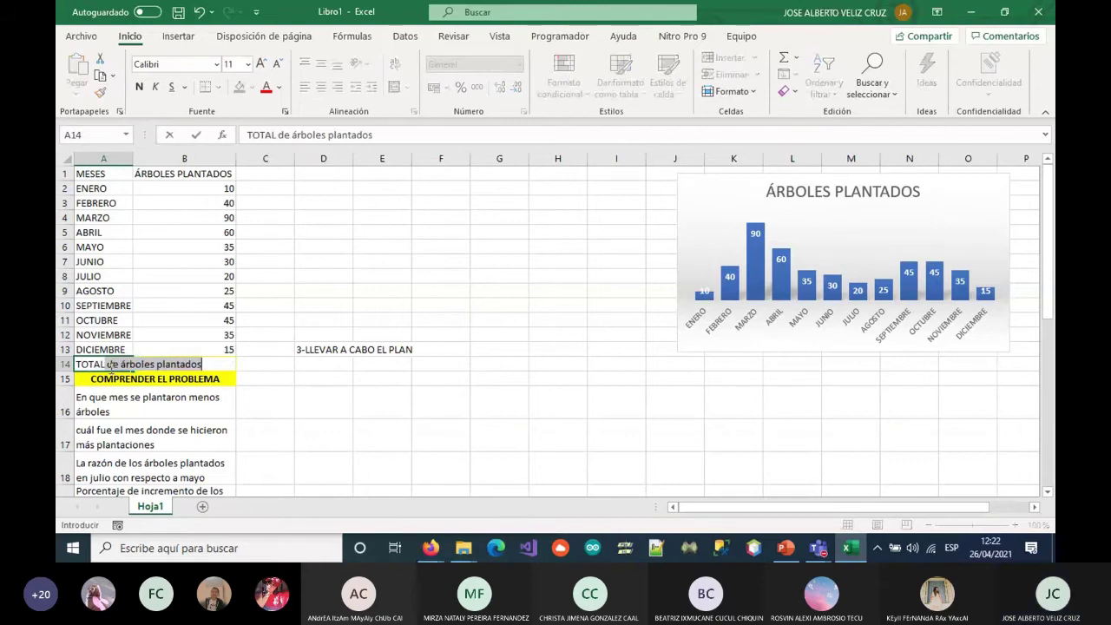
key(Return)
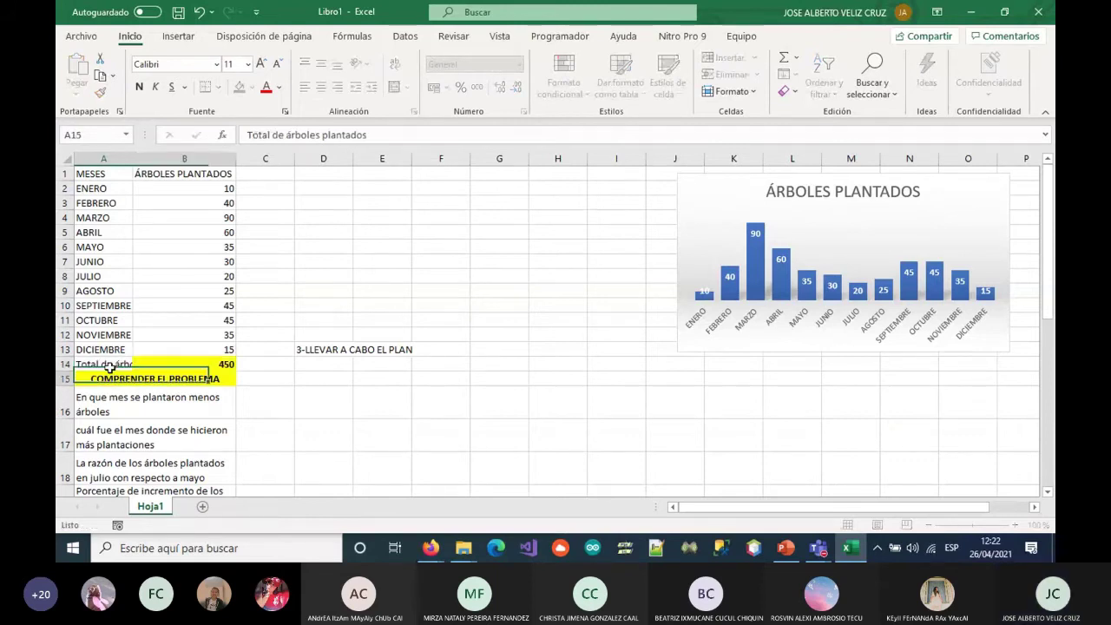
click(109, 367)
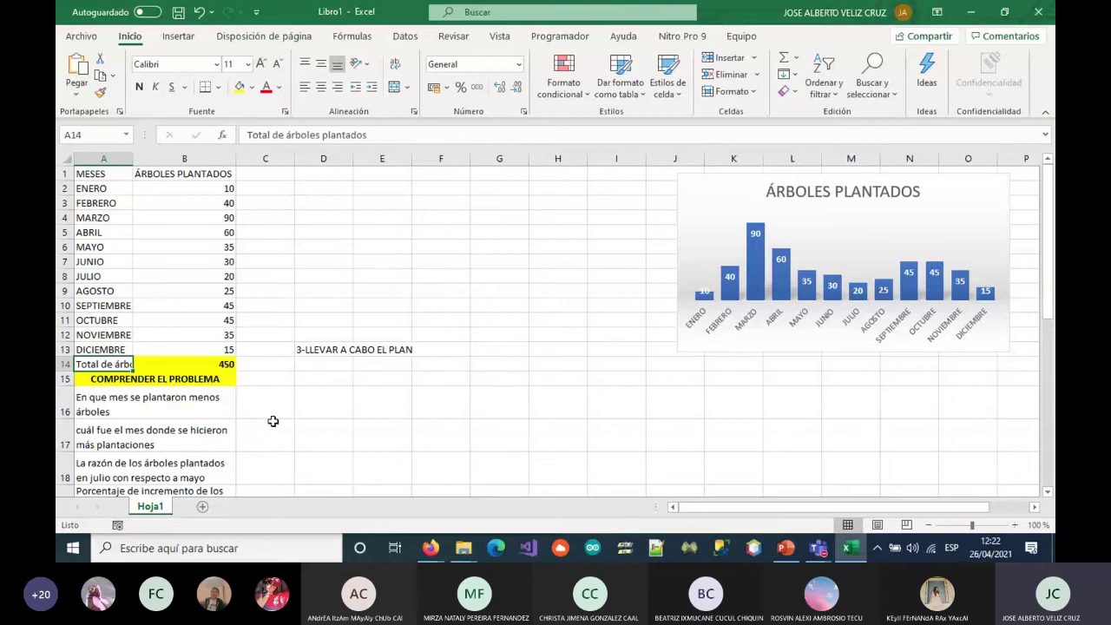
Enter "A)" in D16 and copy the question "En que mes se plantaron menos árboles" from A16 into E16
scroll(187, 414, down, 2)
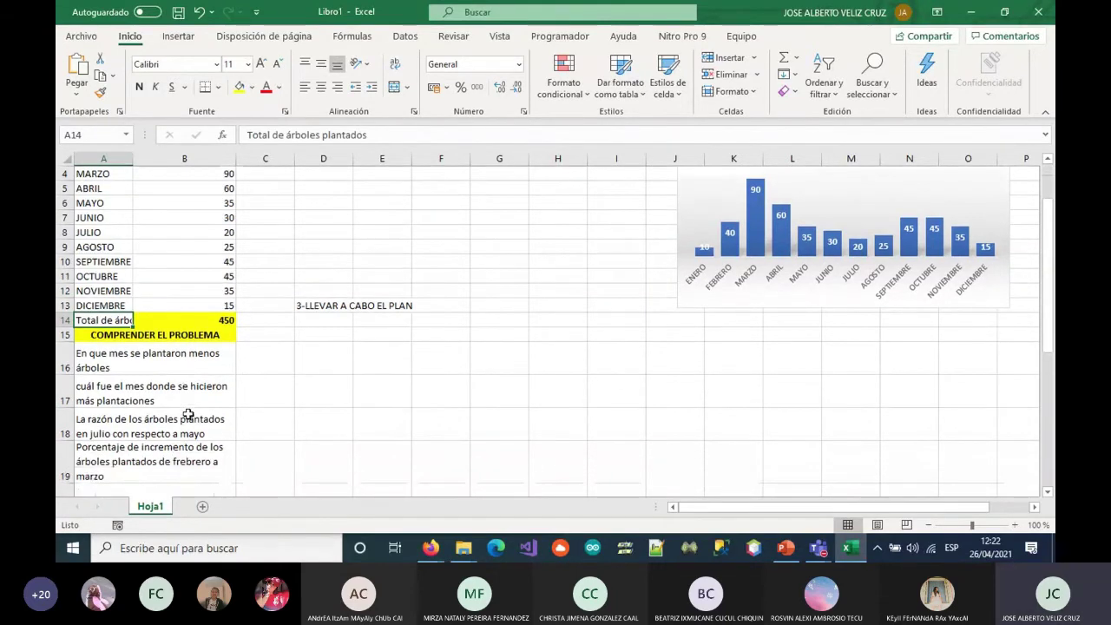
scroll(187, 414, up, 1)
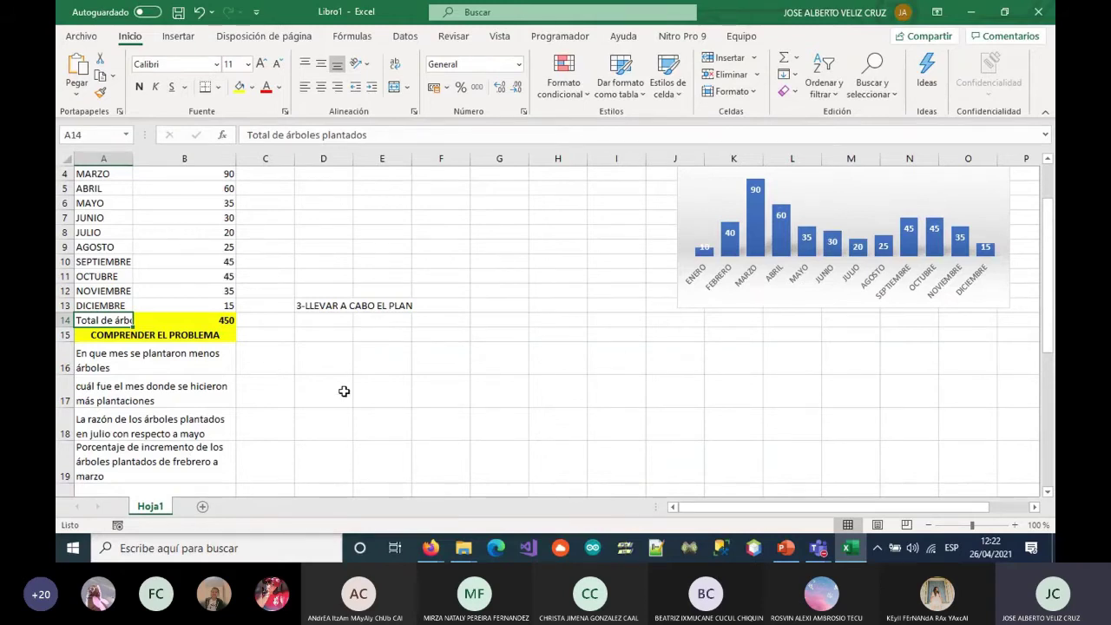
scroll(342, 389, up, 1)
scroll(330, 380, down, 1)
click(318, 362)
text(A)
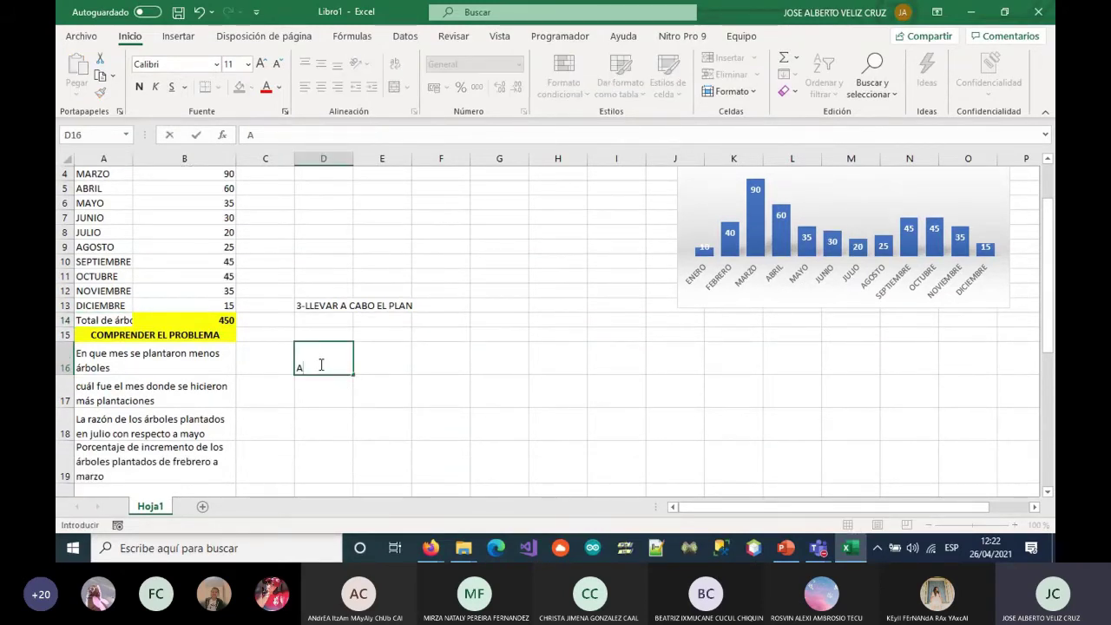
click(158, 358)
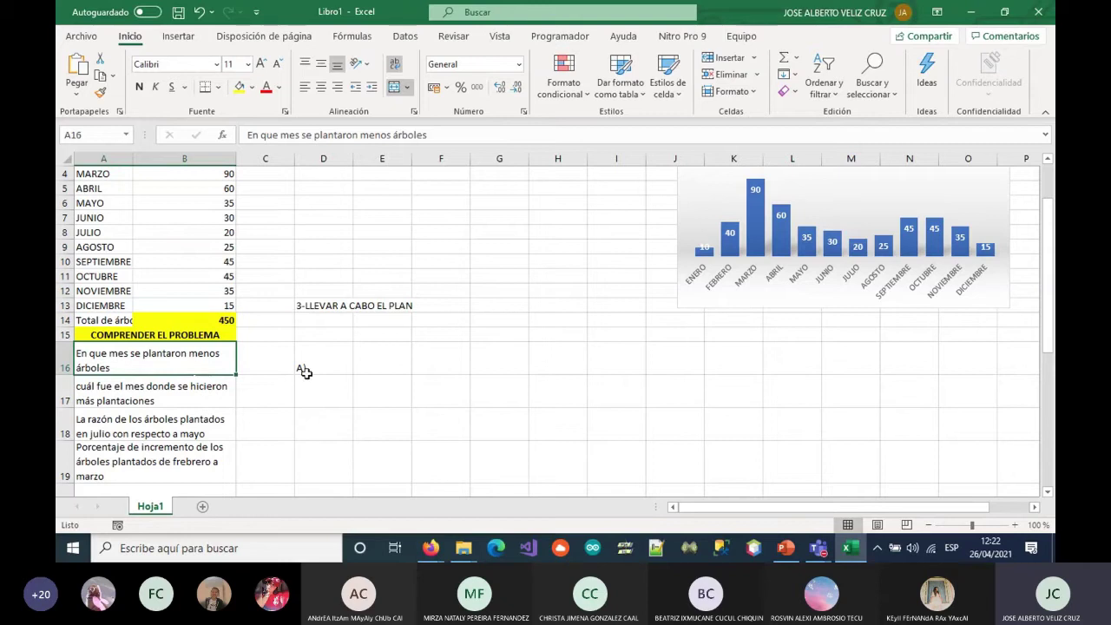
key(ctrl+c)
click(391, 372)
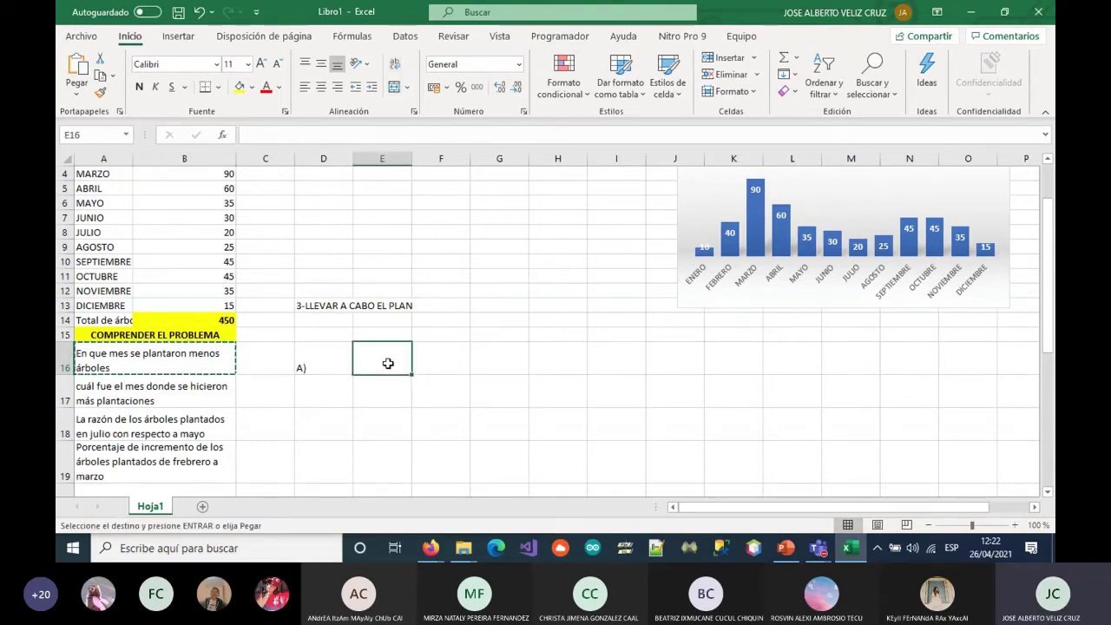
key(ctrl+v)
key(ctrl)
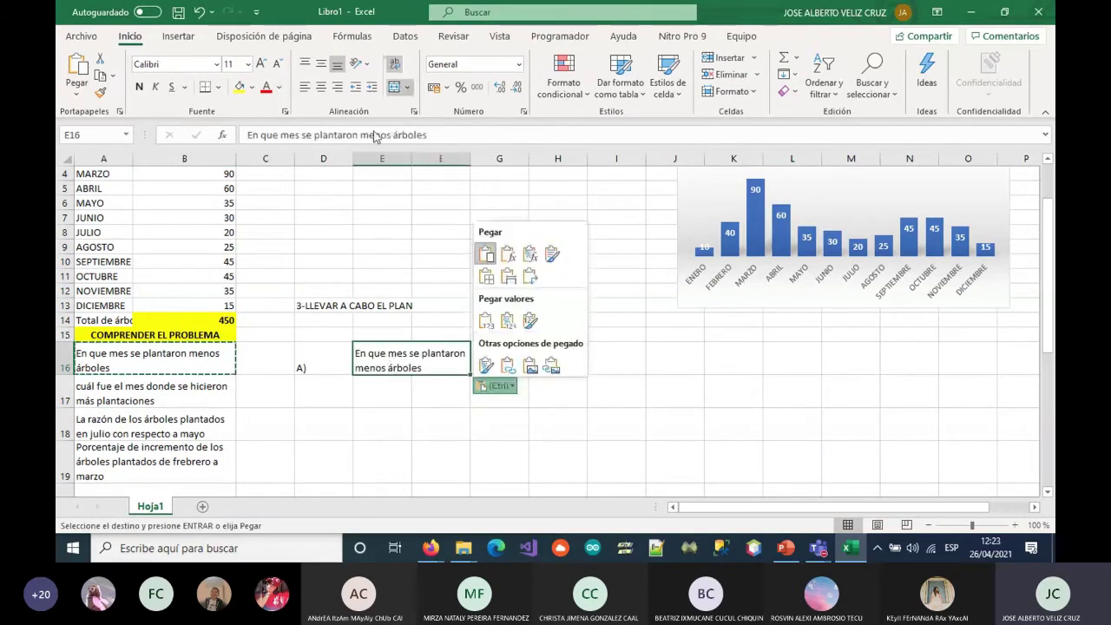
Turn off text wrapping for the copied question in E16, centre it vertically and unmerge E16:F16
click(395, 63)
click(515, 355)
click(385, 365)
click(305, 86)
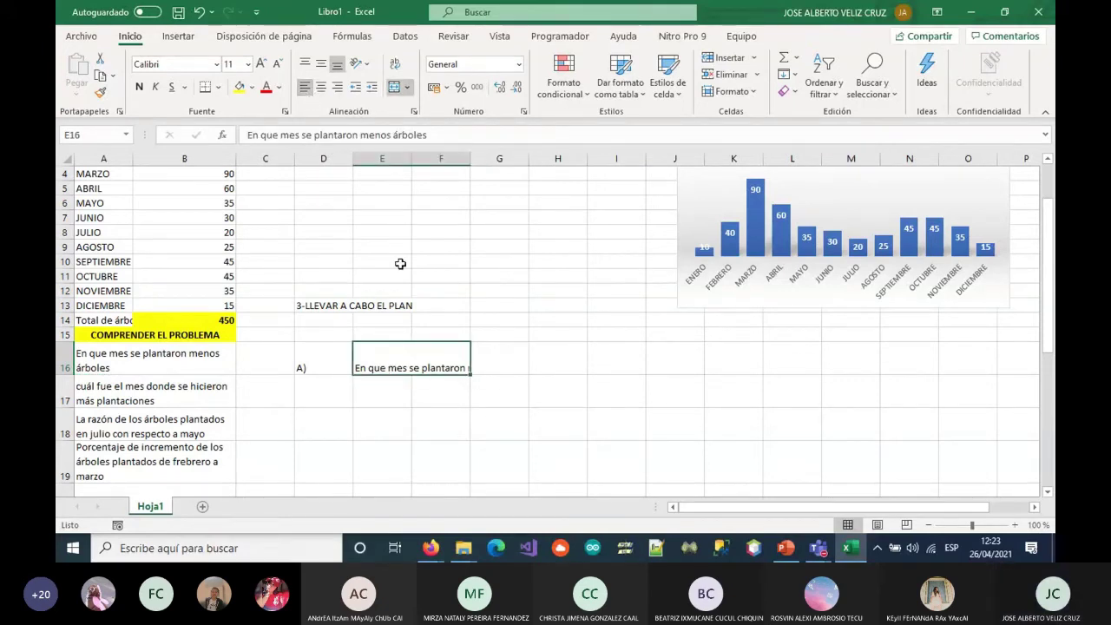
drag(367, 354, 564, 360)
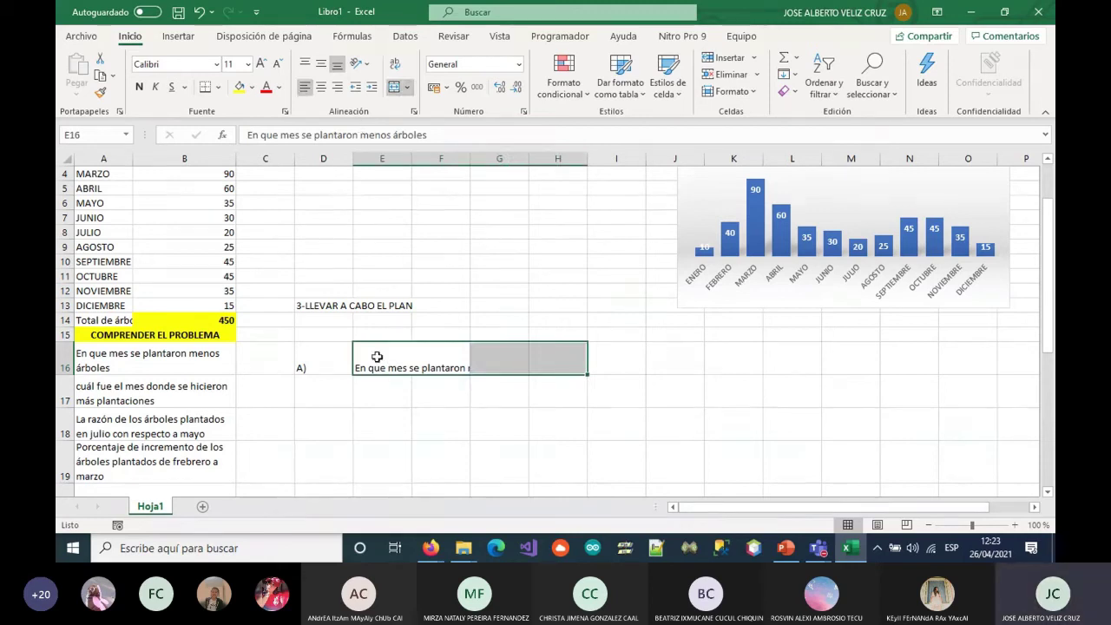
drag(373, 356, 442, 360)
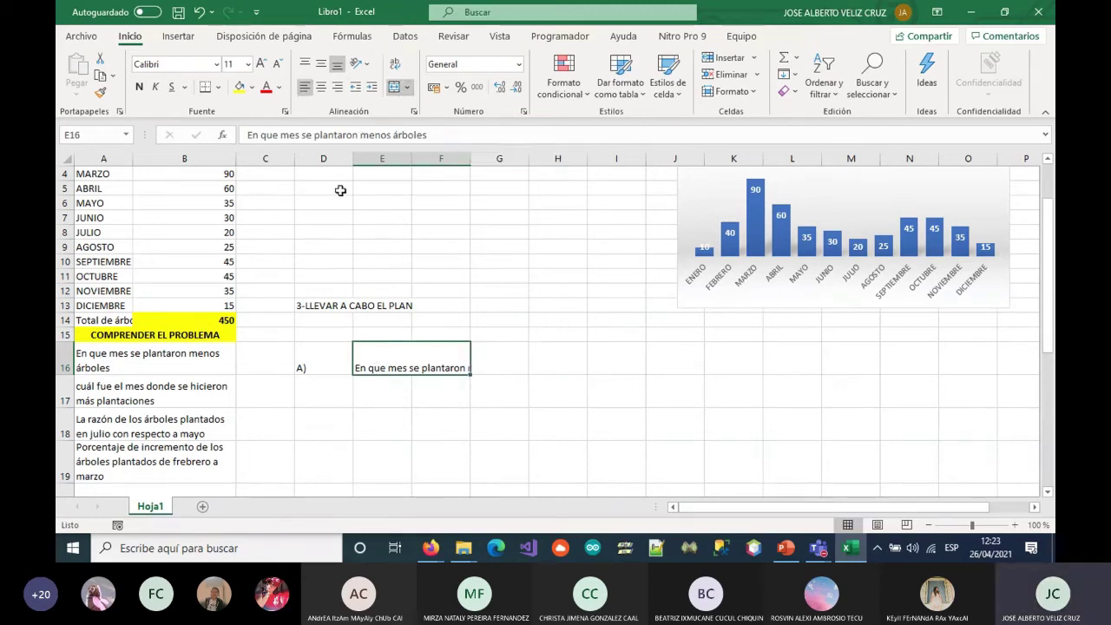
click(320, 64)
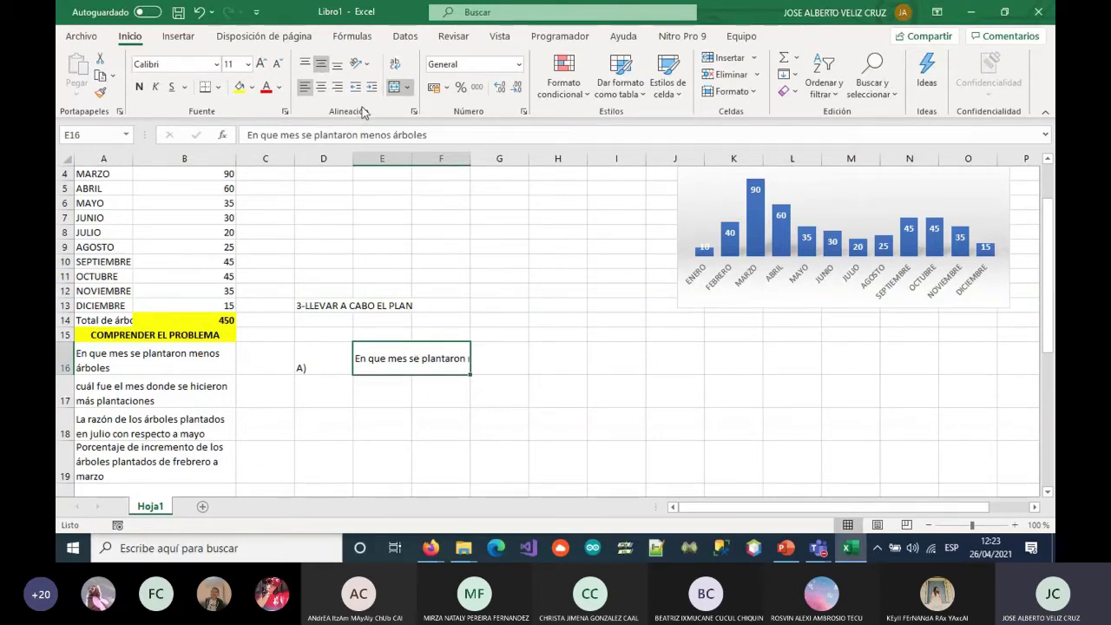
click(395, 87)
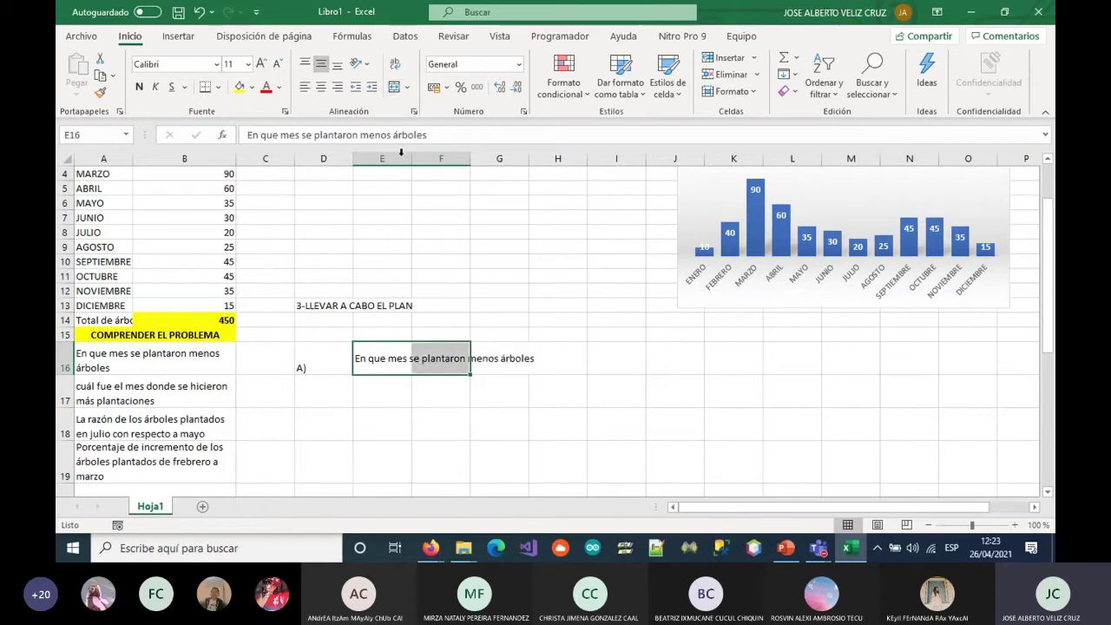
click(452, 426)
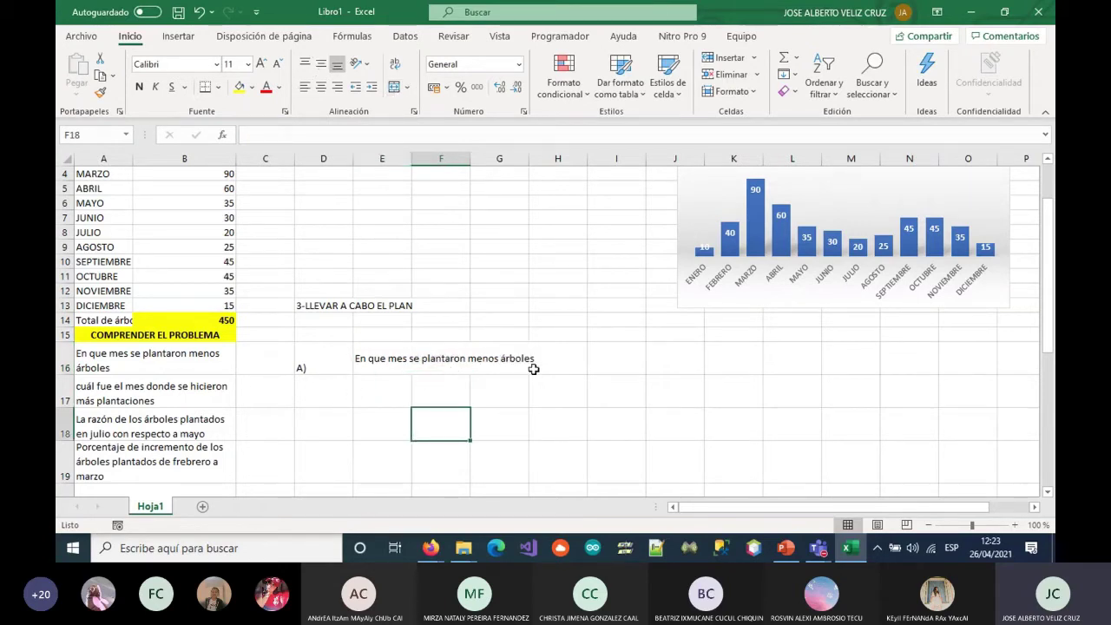
Enter the answer "R// EL MES DE ENERO CON 10 ÁRBOLES" in I16 beside question A
click(609, 361)
text(r)
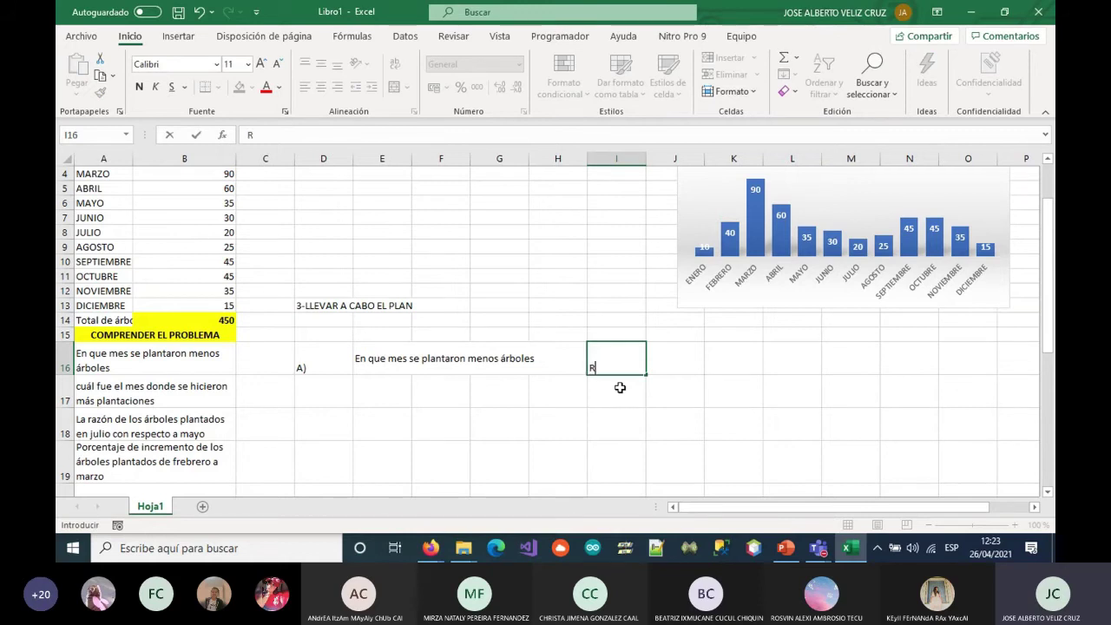
text(// EL MES DE ENER)
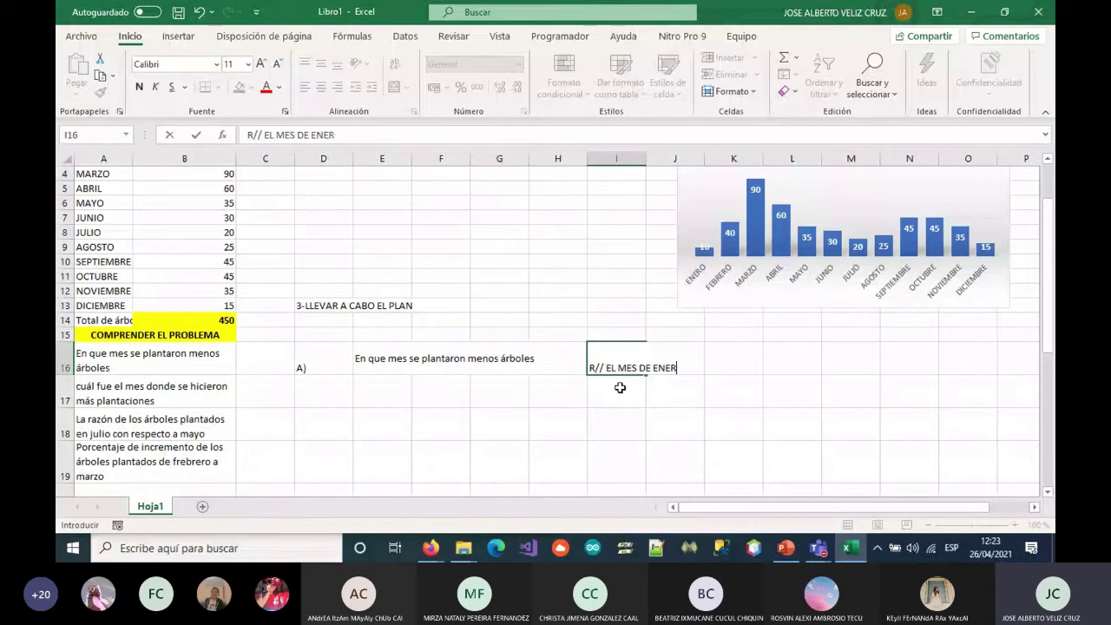
text(O CON 10)
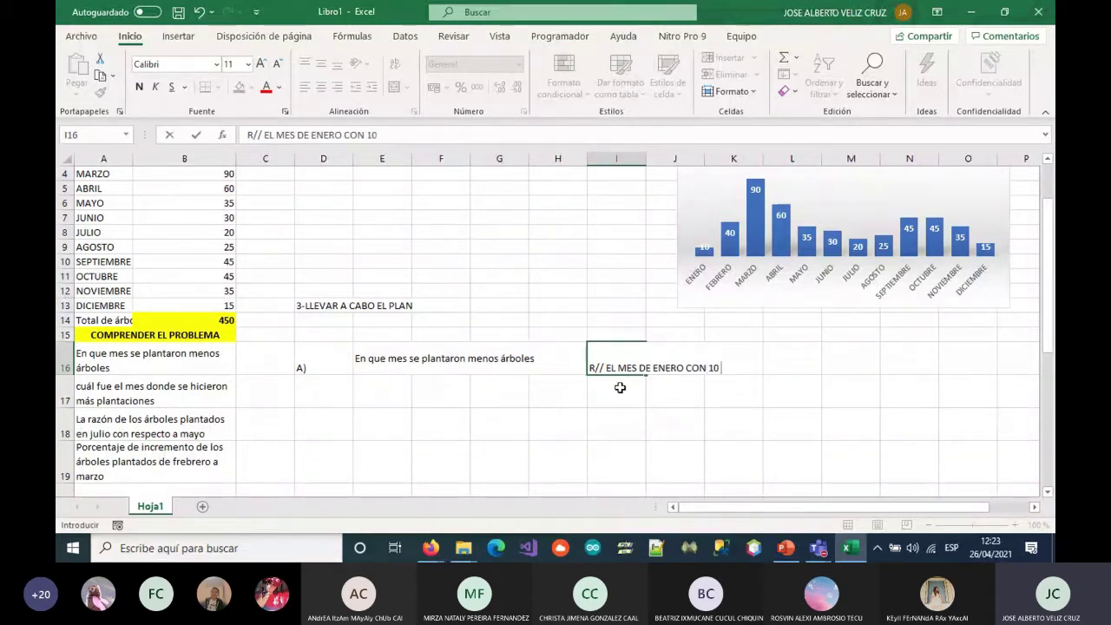
text( ÁRBOLES)
key(Return)
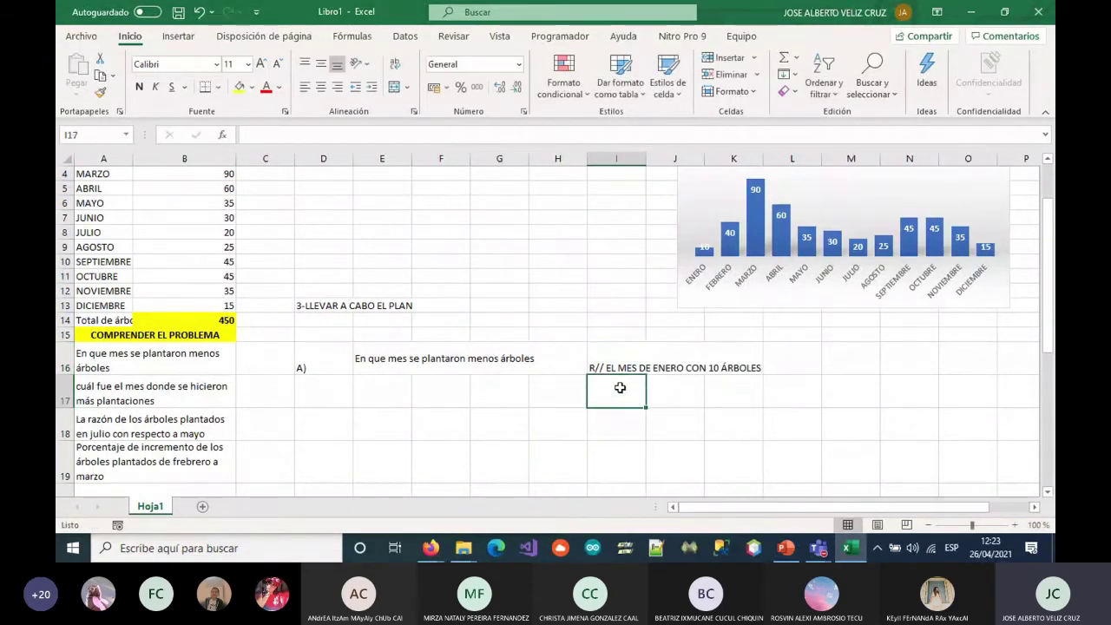
Fill the answer cells I16:K16 with yellow
click(617, 365)
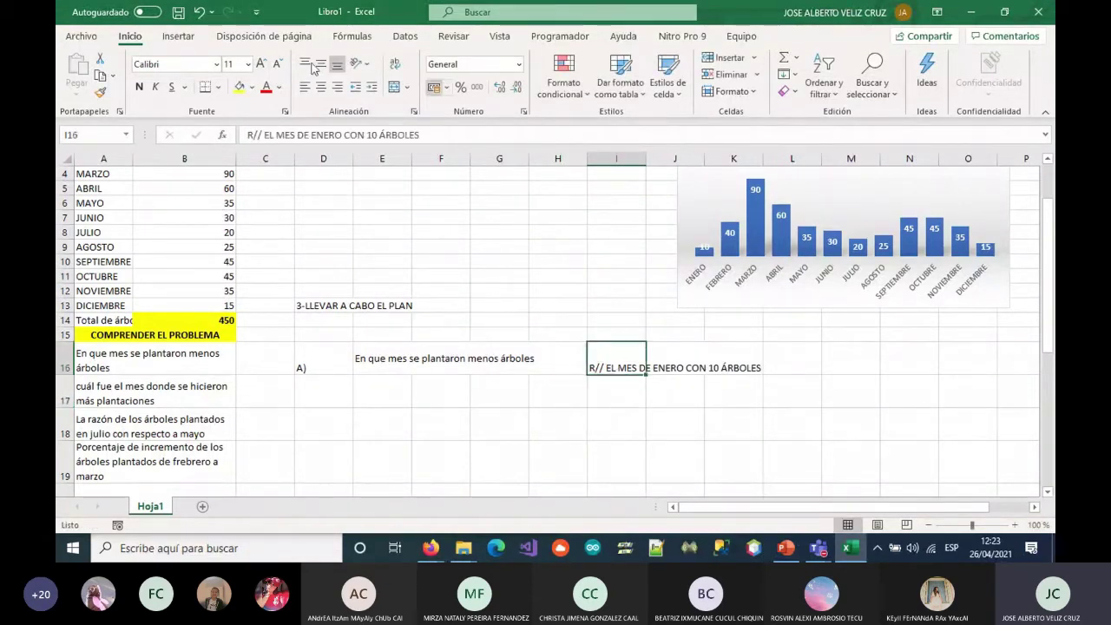
click(239, 88)
drag(611, 367, 733, 368)
click(239, 87)
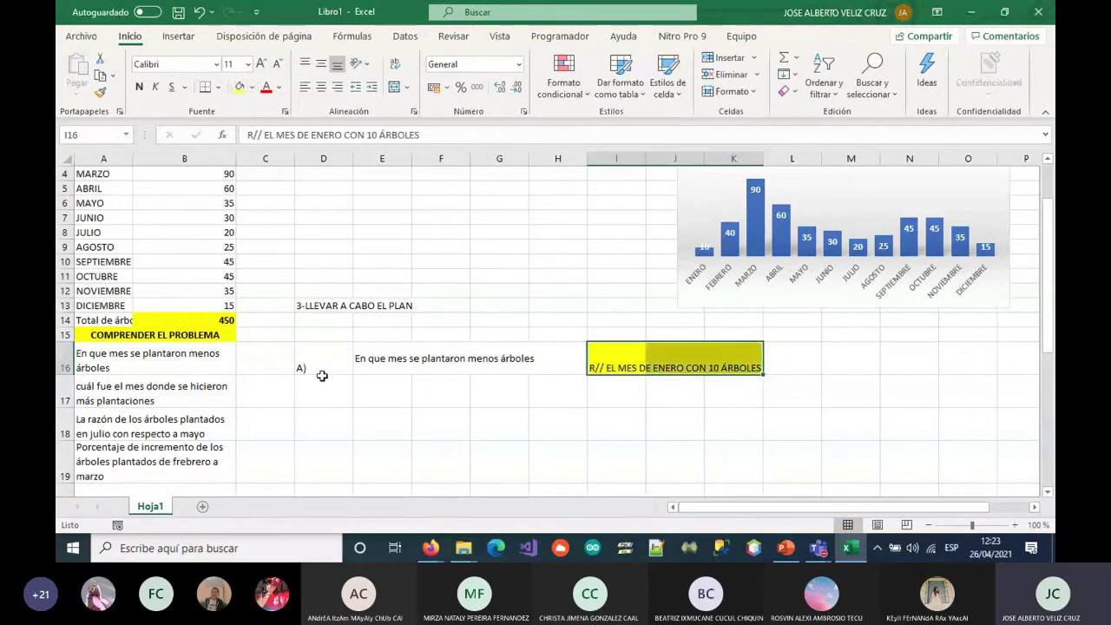
Enter the item label "B)" in D18
click(341, 434)
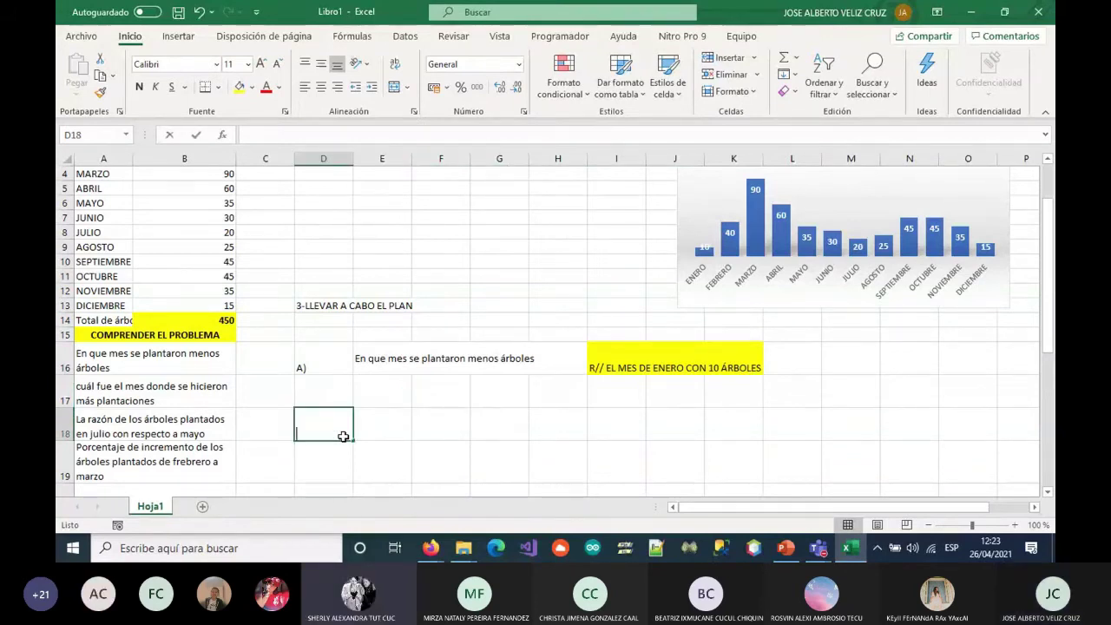
text(B))
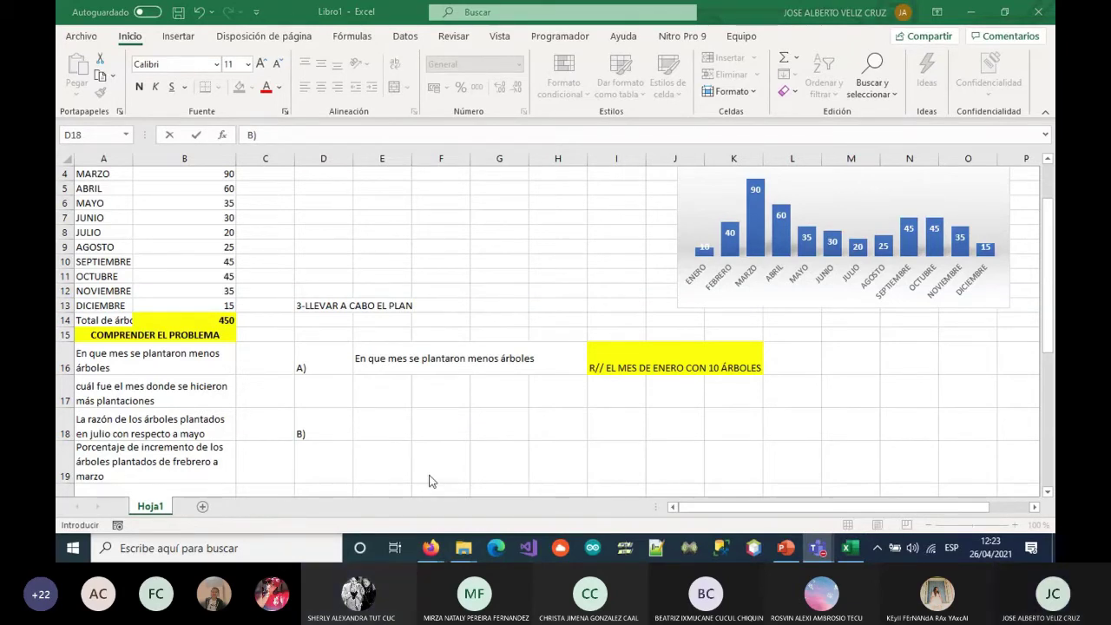
click(350, 432)
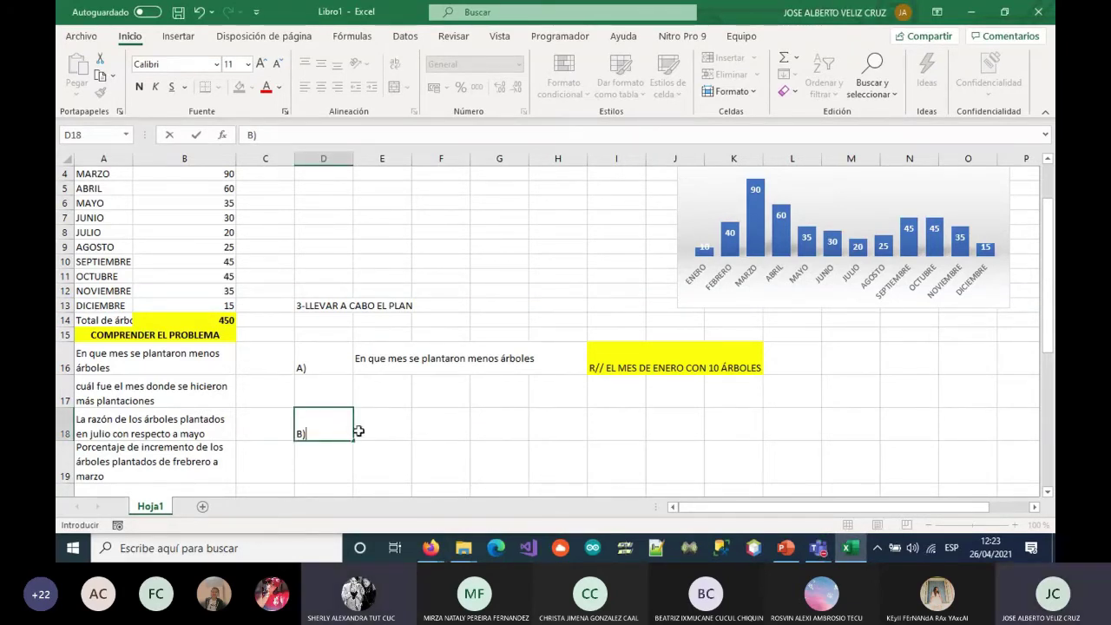
Copy the question "cuál fue el mes donde se hicieron más plantaciones" from A17 into E18, without text wrapping or merged cells
click(122, 392)
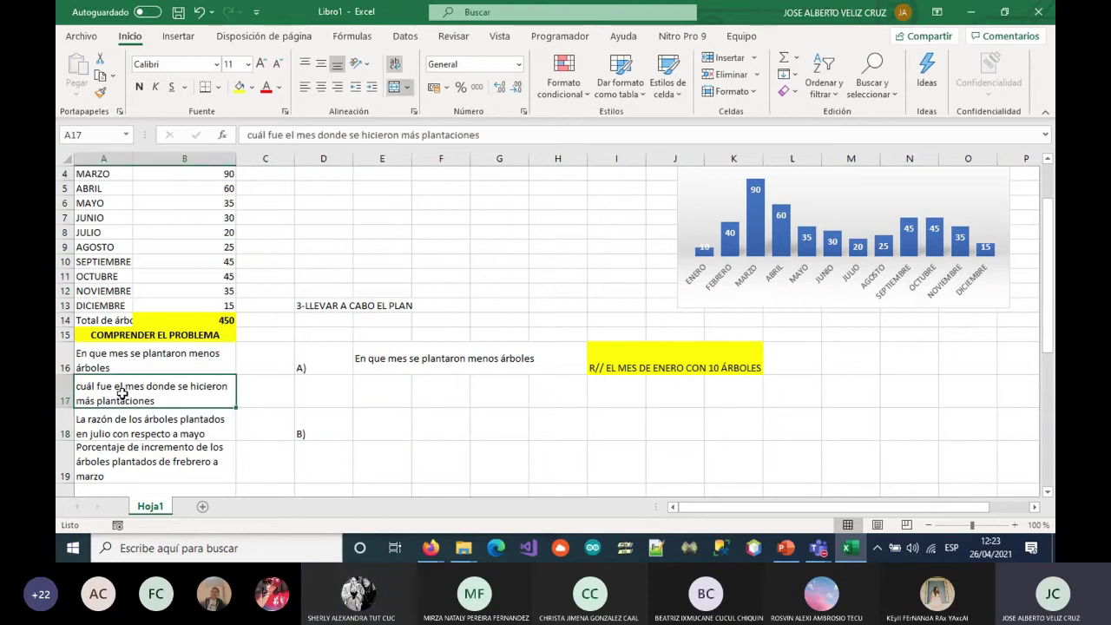
key(ctrl+c)
click(387, 425)
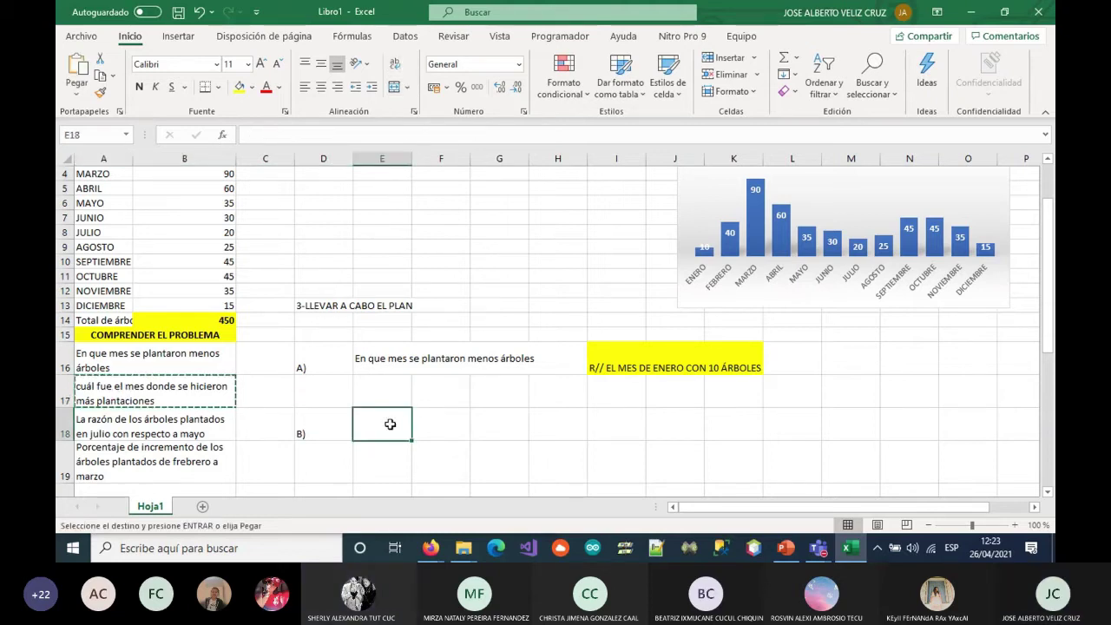
key(ctrl+v)
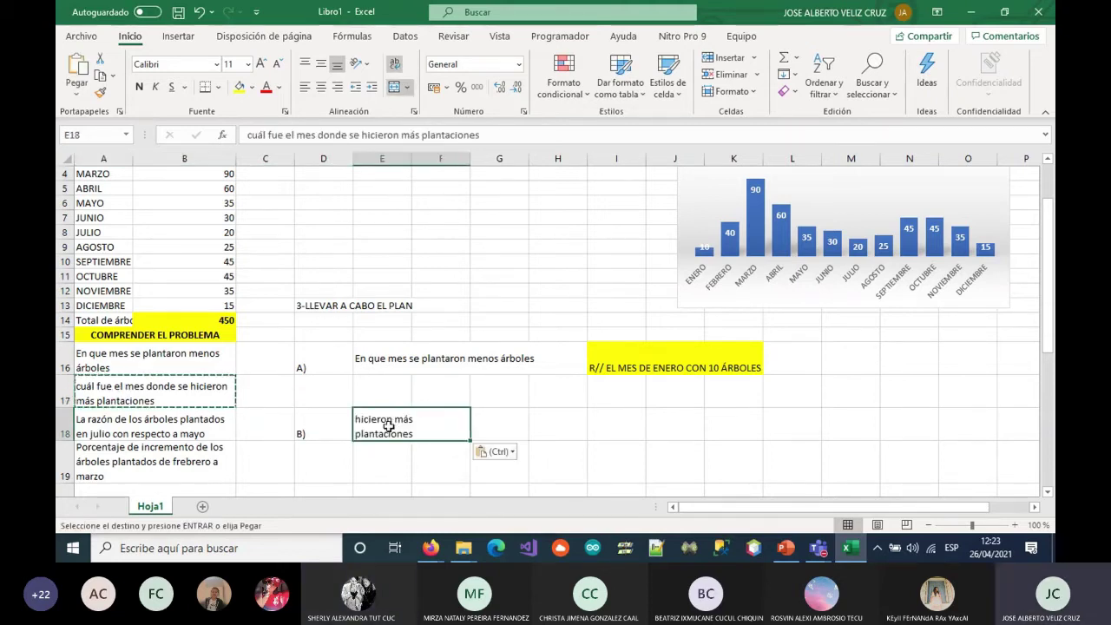
click(394, 64)
click(443, 460)
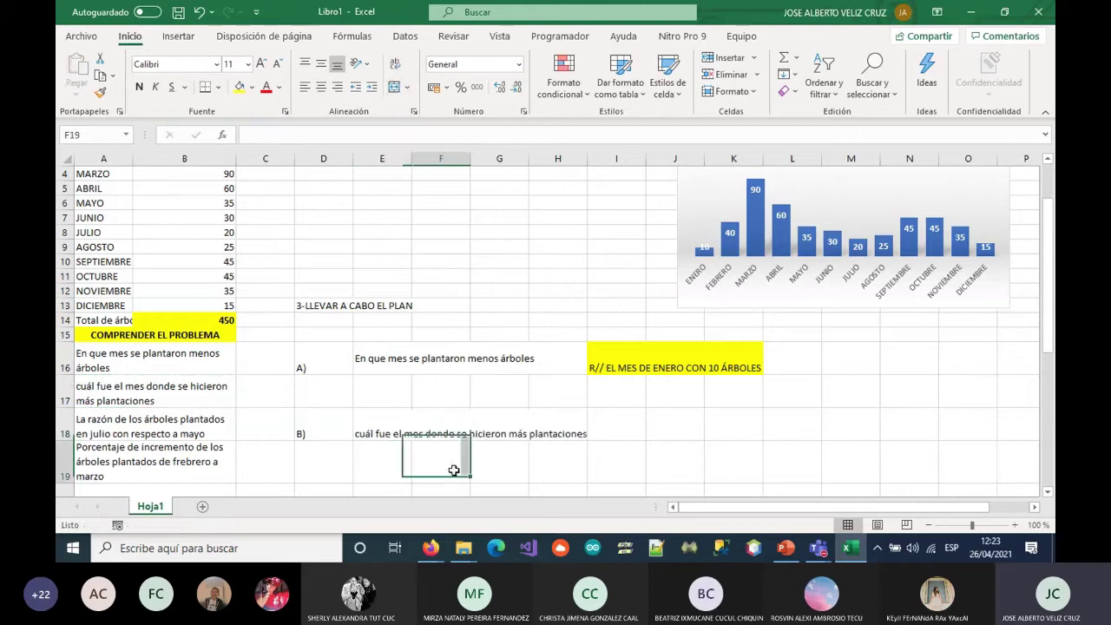
Check the chart for the month with the most trees and enter "R// El mes de marzo con 90 árboles" in I18
click(614, 432)
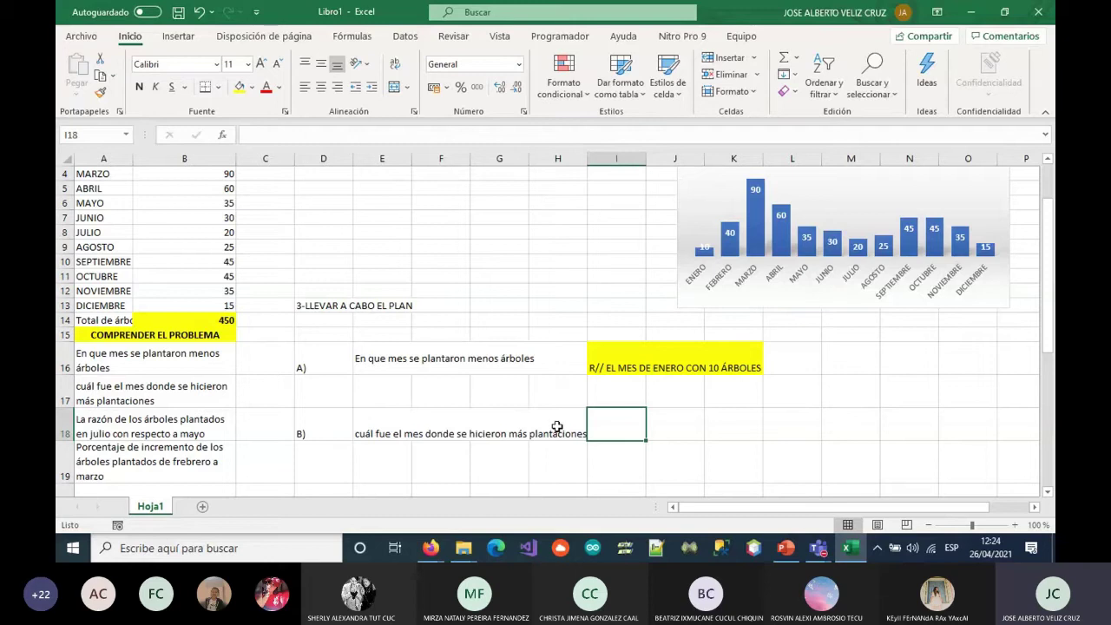
text(R//)
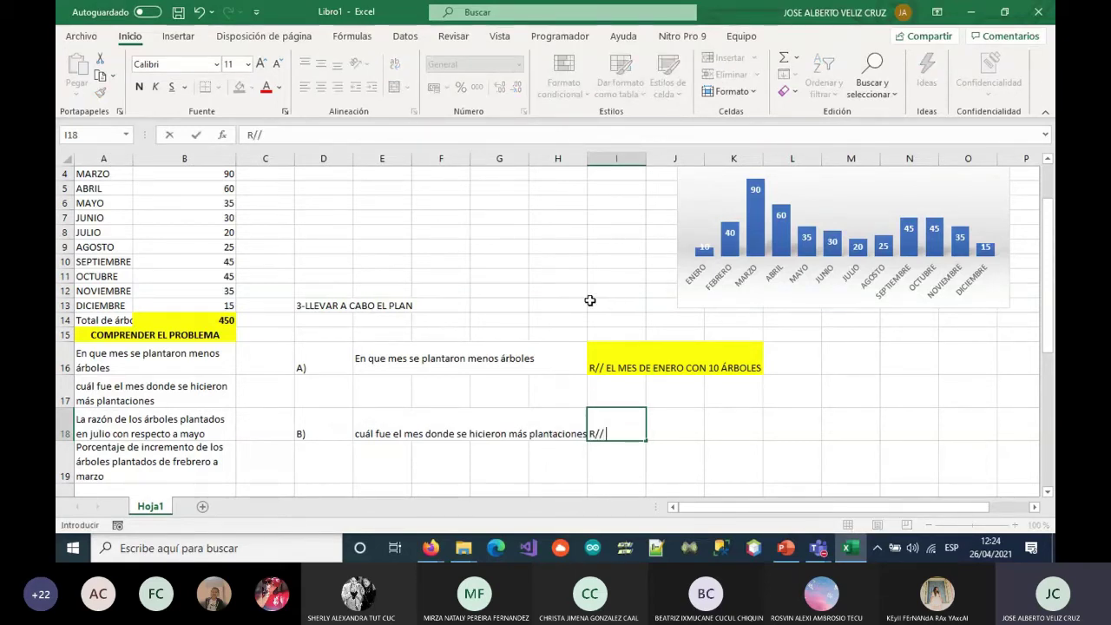
click(499, 260)
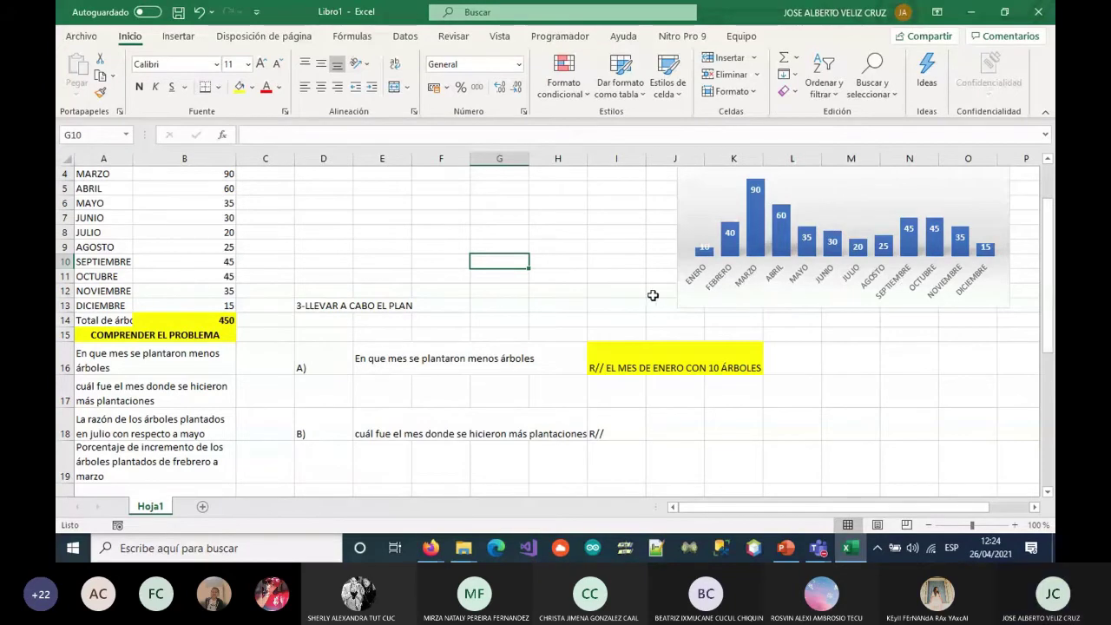
scroll(642, 297, up, 1)
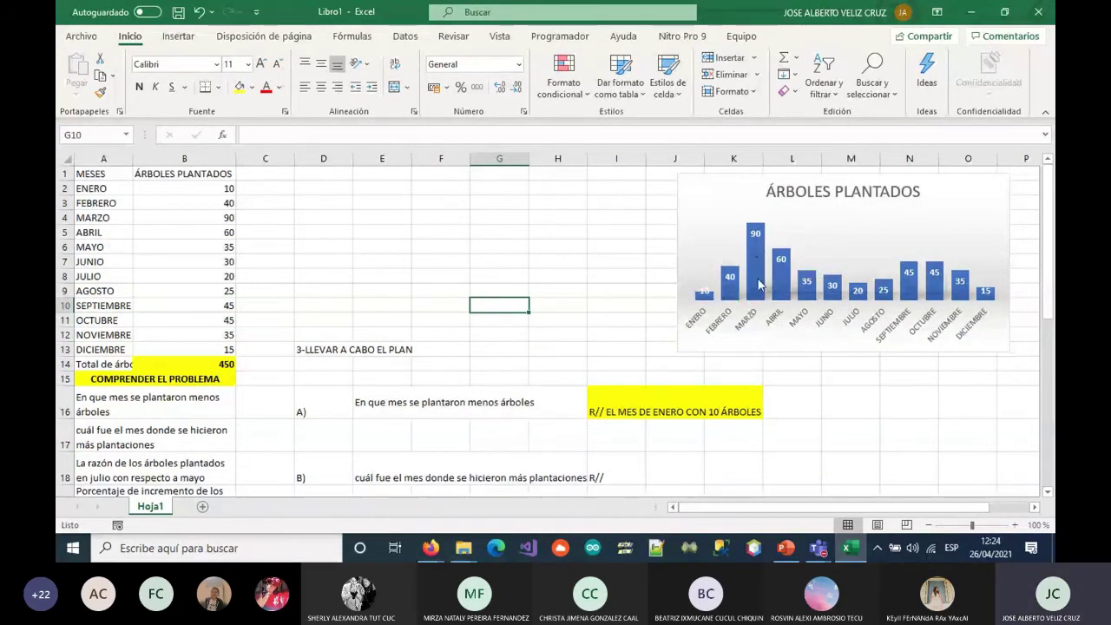
scroll(650, 415, down, 1)
click(642, 438)
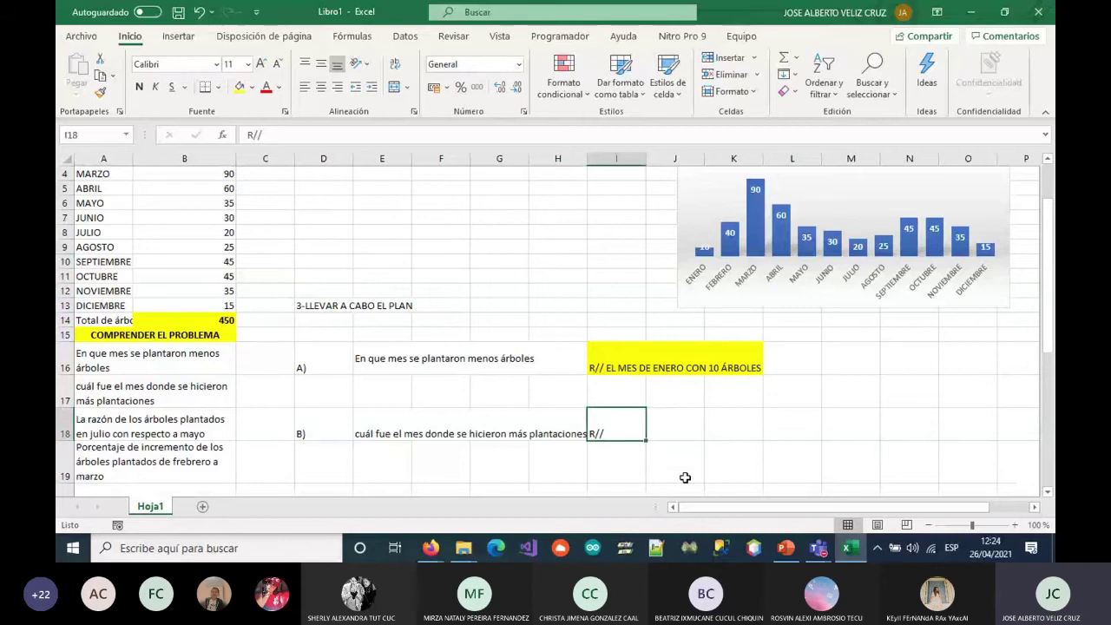
key(F2)
text(El)
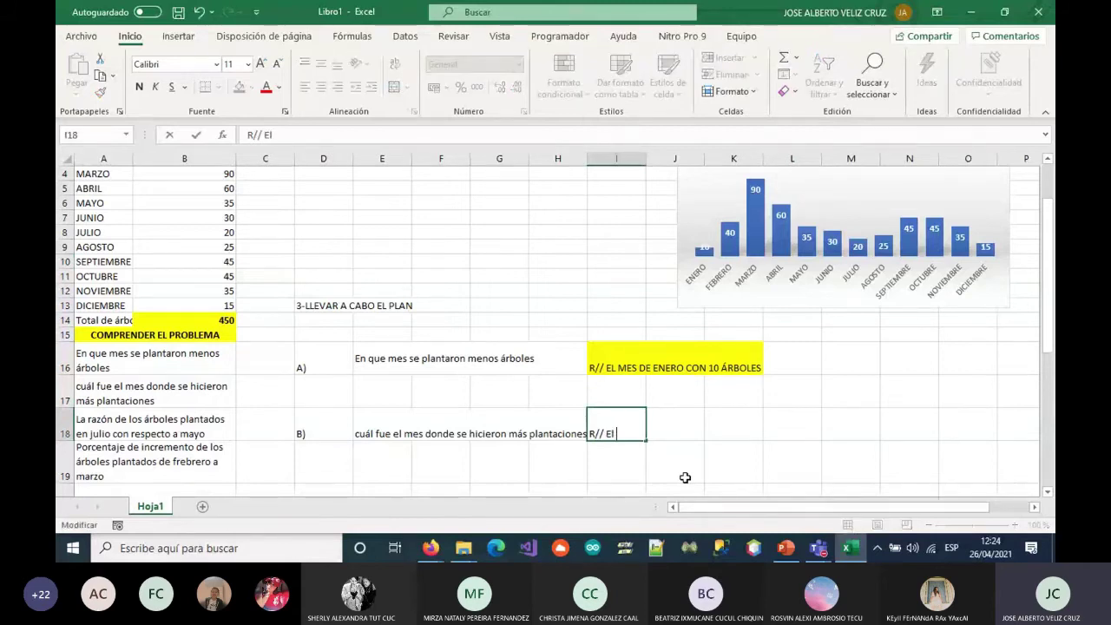
text( mes de ma)
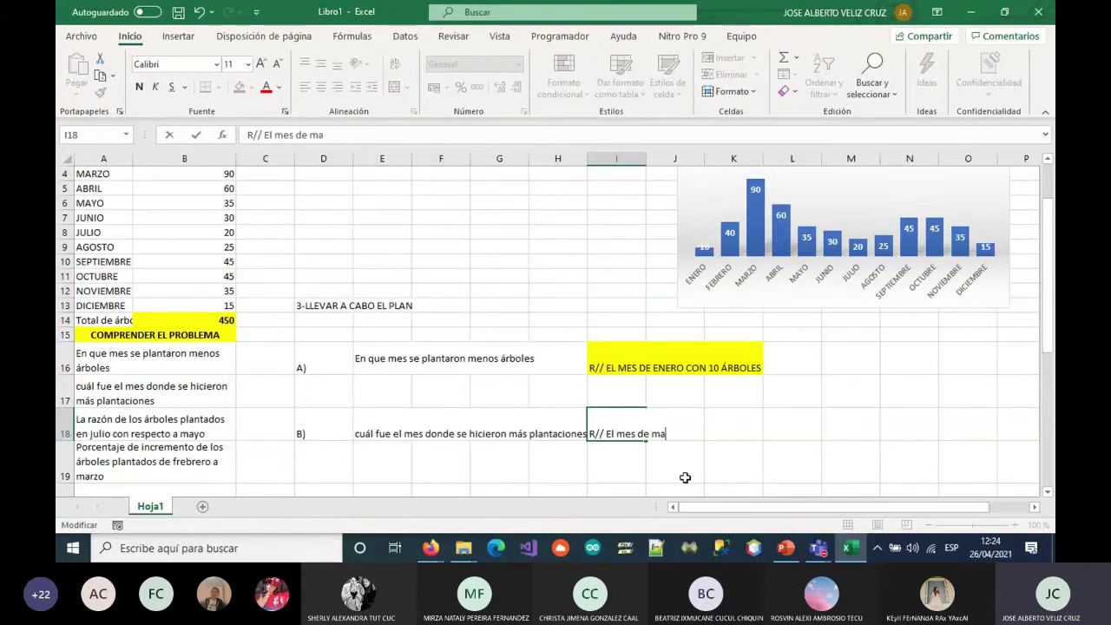
text(rzon con 90 p)
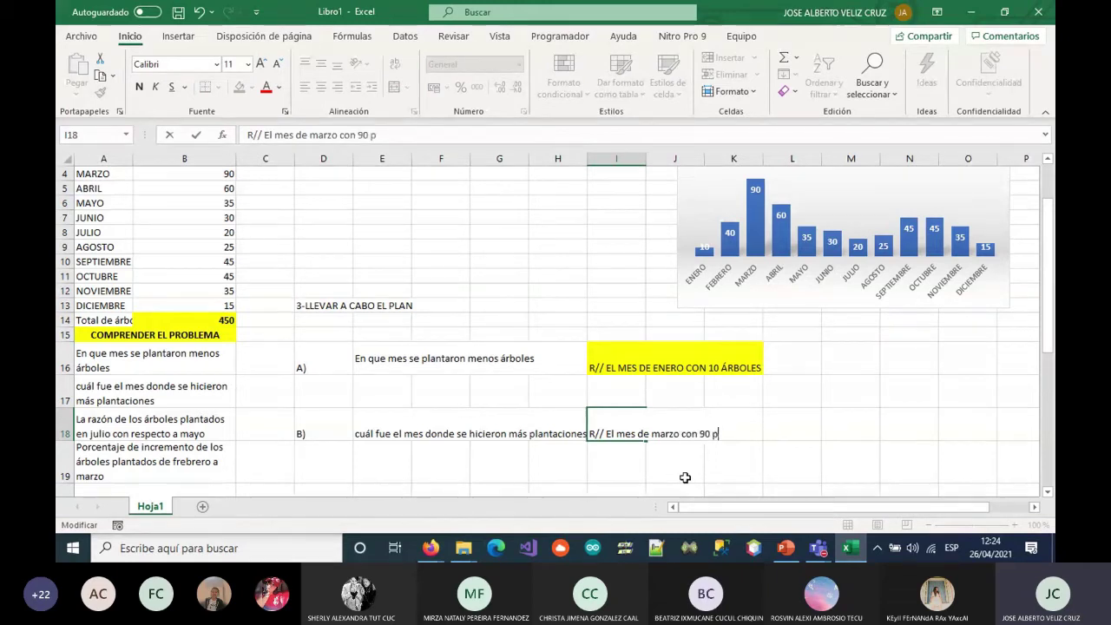
key(BackSpace)
text(árboles)
key(ctrl+Return)
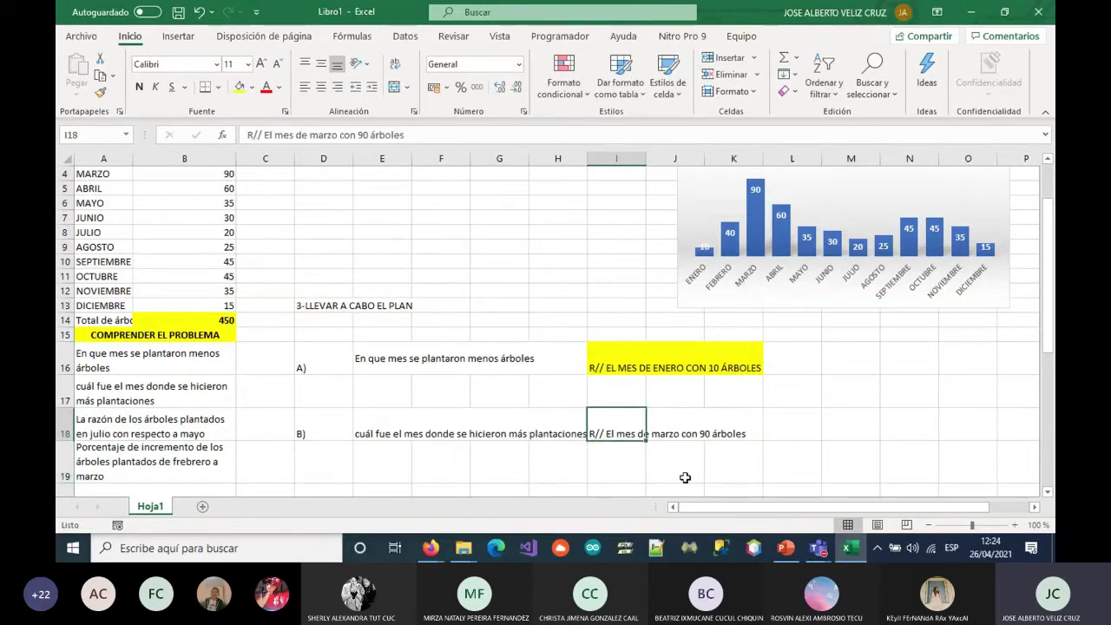
Fill the answer cells I18:K18 with yellow
drag(625, 427, 751, 432)
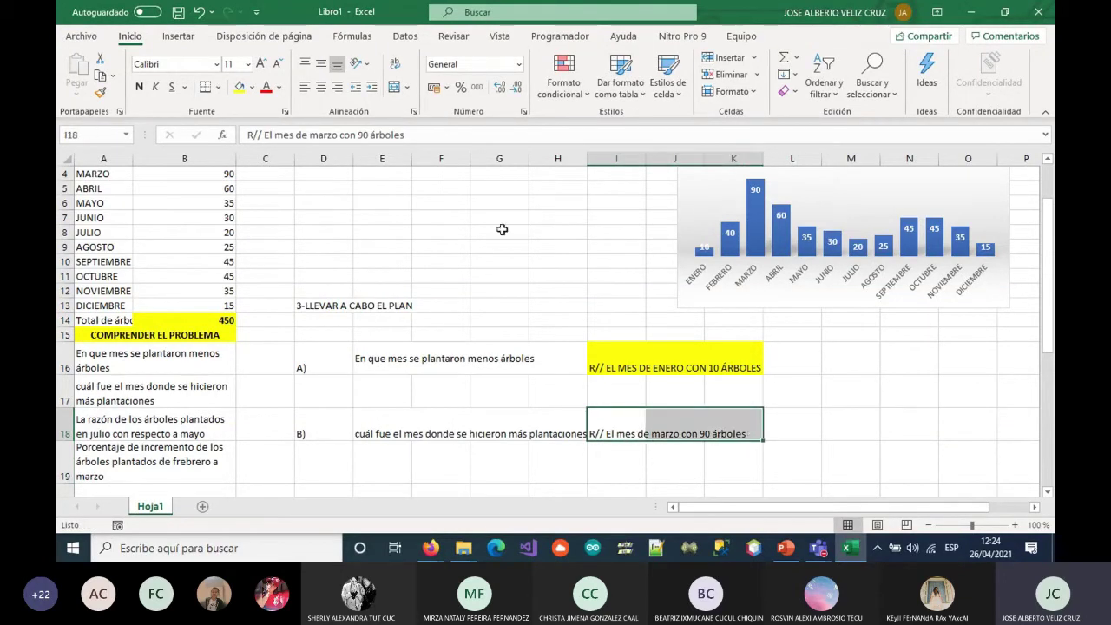
click(234, 89)
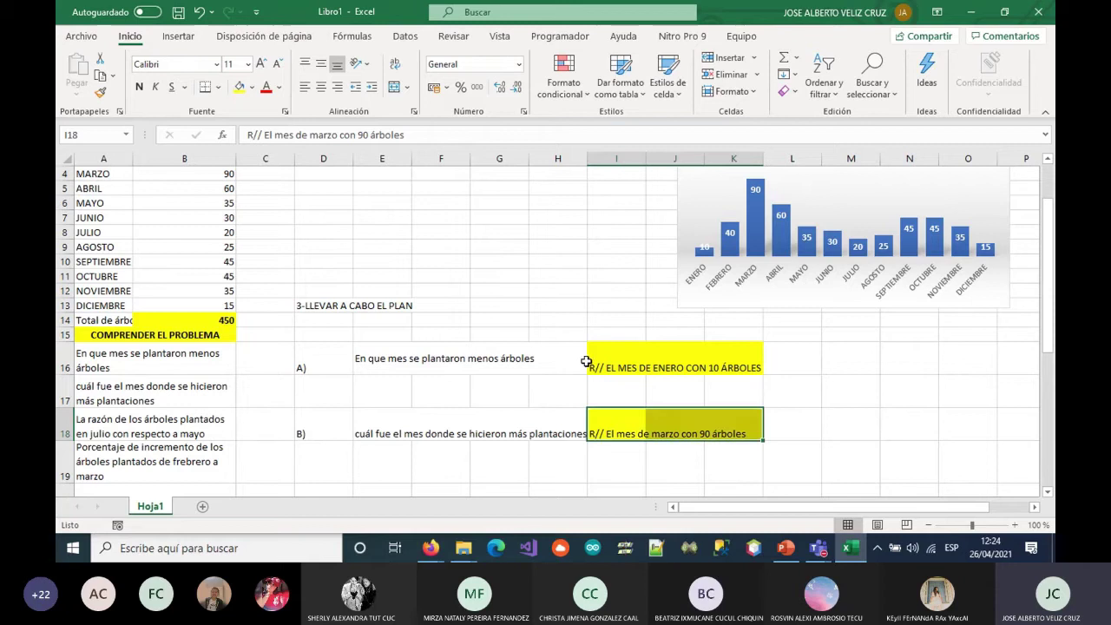
click(558, 385)
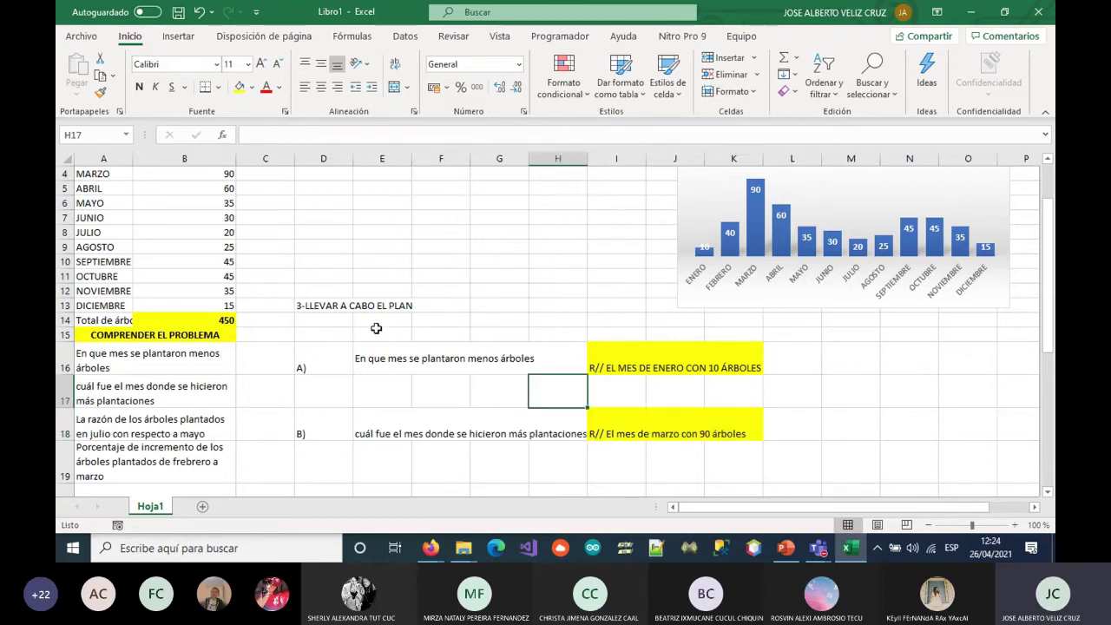
Enter the item label "C)" in D20
scroll(330, 271, down, 1)
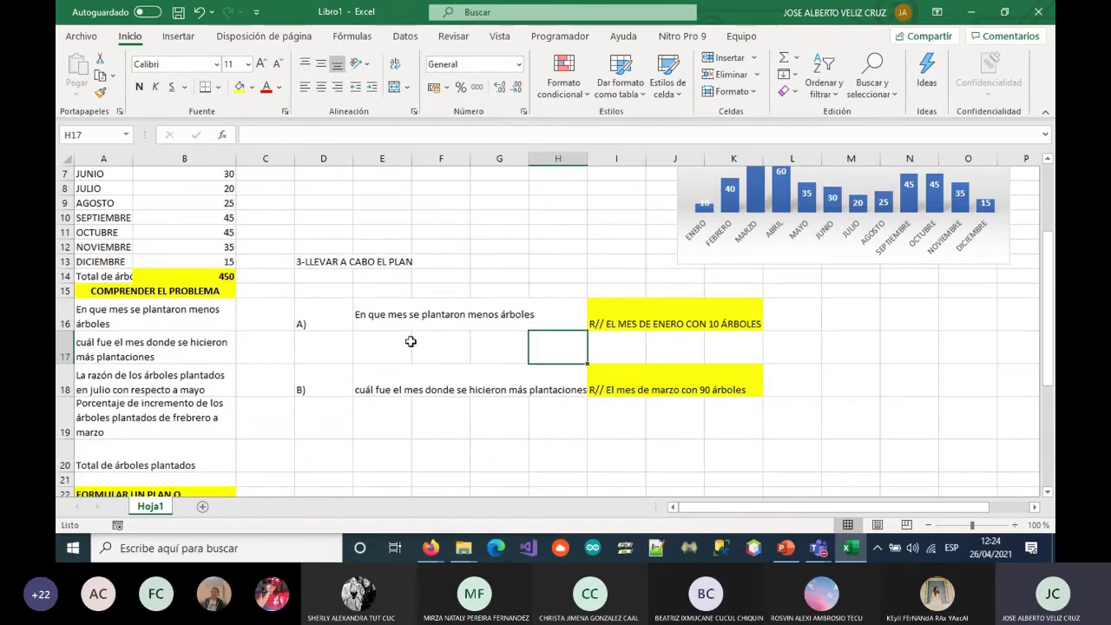
scroll(393, 358, down, 1)
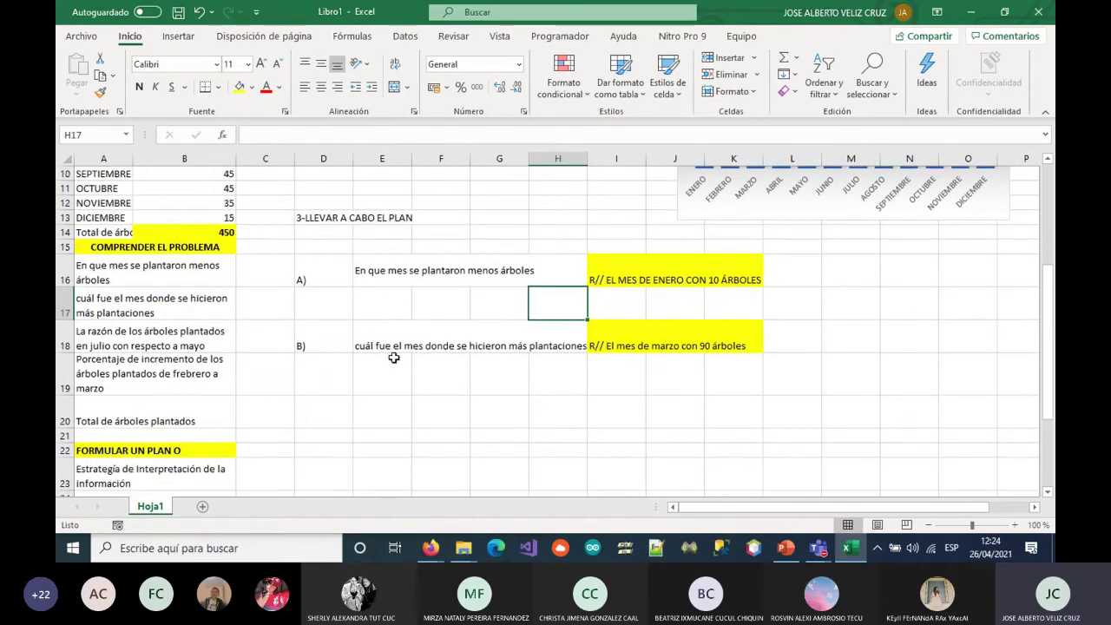
click(309, 408)
text(c))
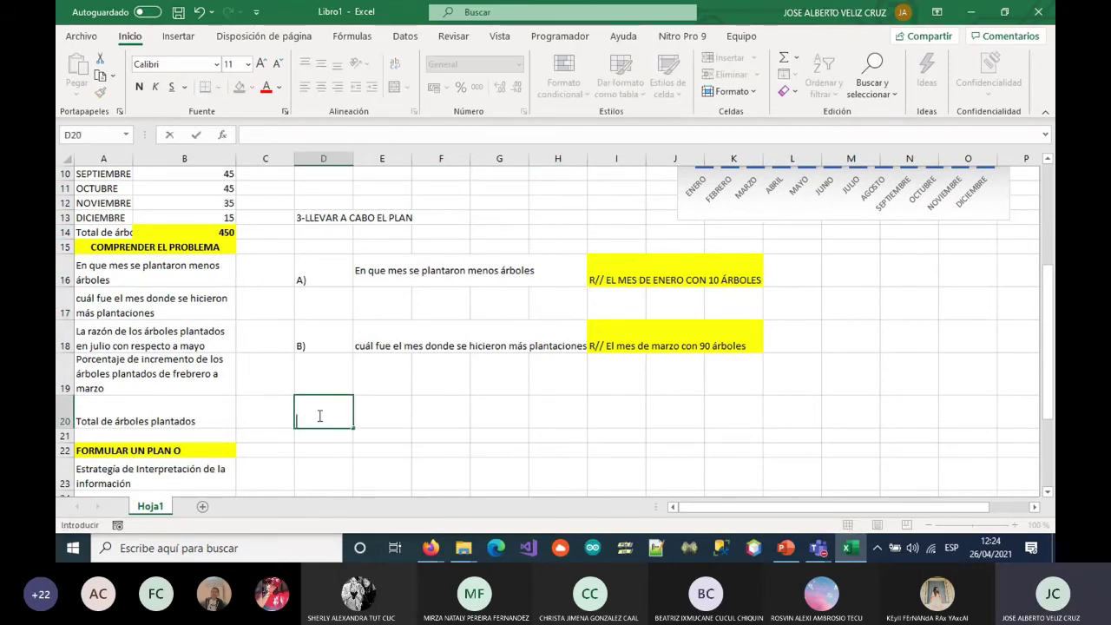
text(C))
key(Tab)
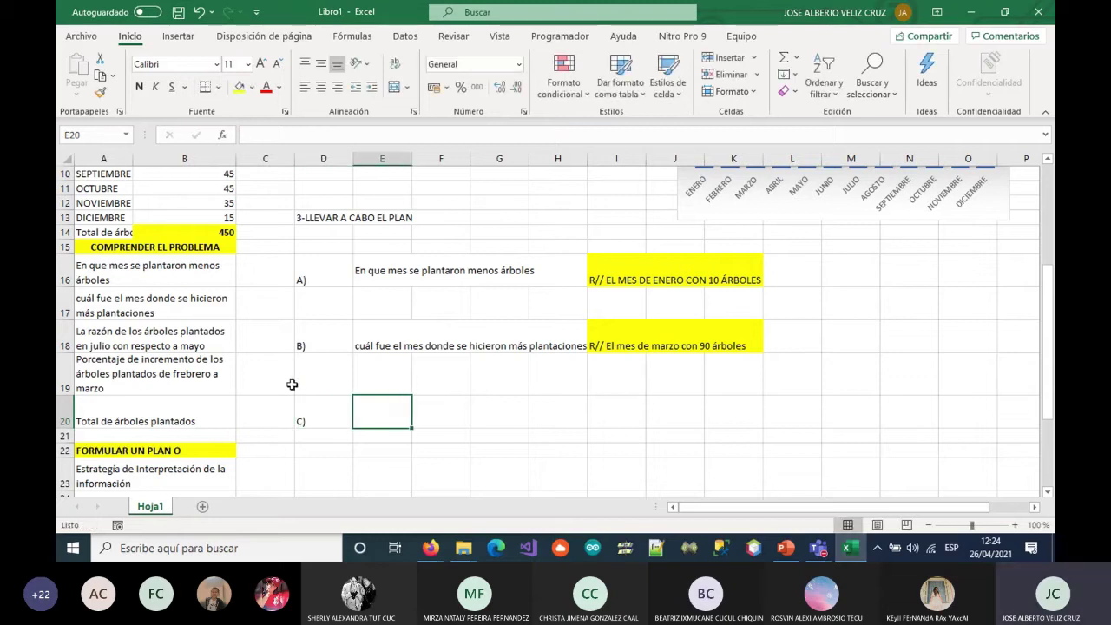
Reread the July-to-May ratio question in A18 and enter the headings "JULIO" in E20 and "MAYO" in F20
scroll(260, 299, up, 1)
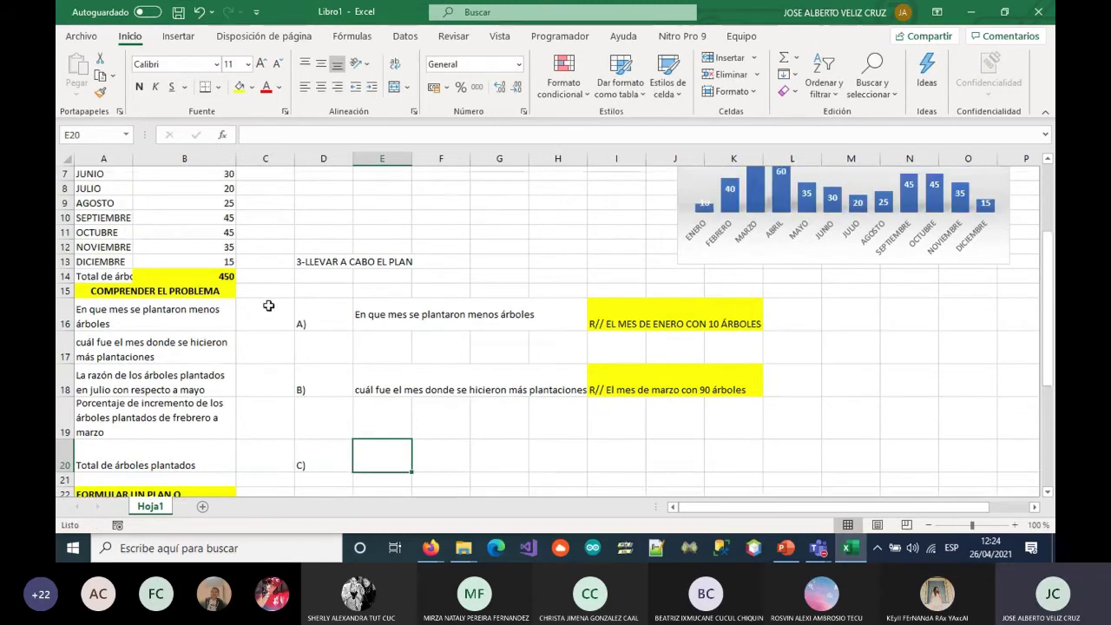
drag(105, 323, 104, 342)
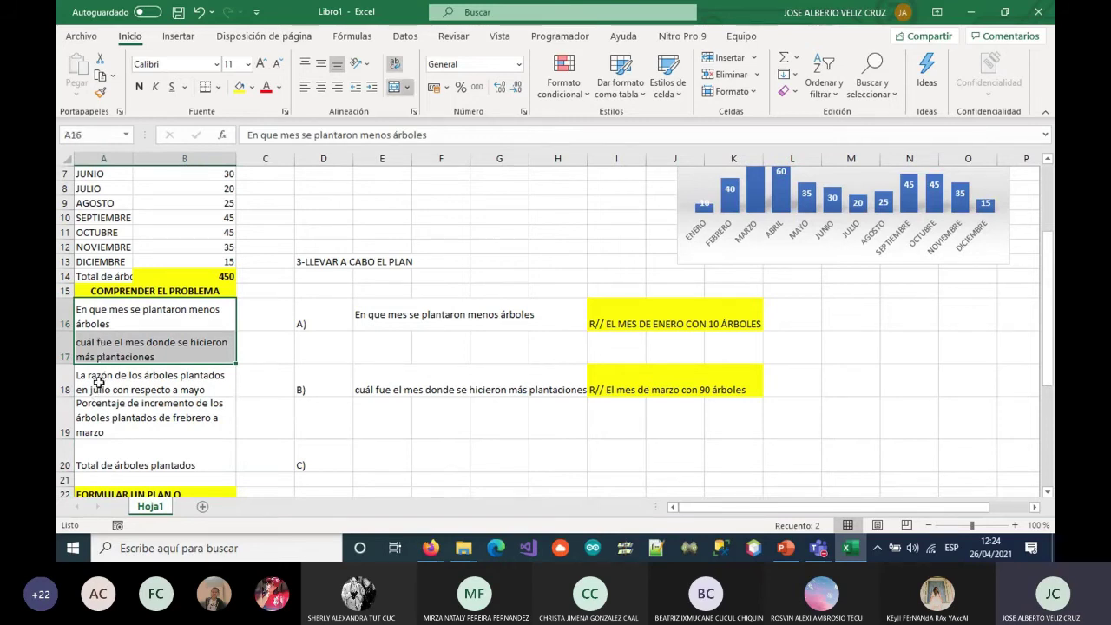
click(98, 384)
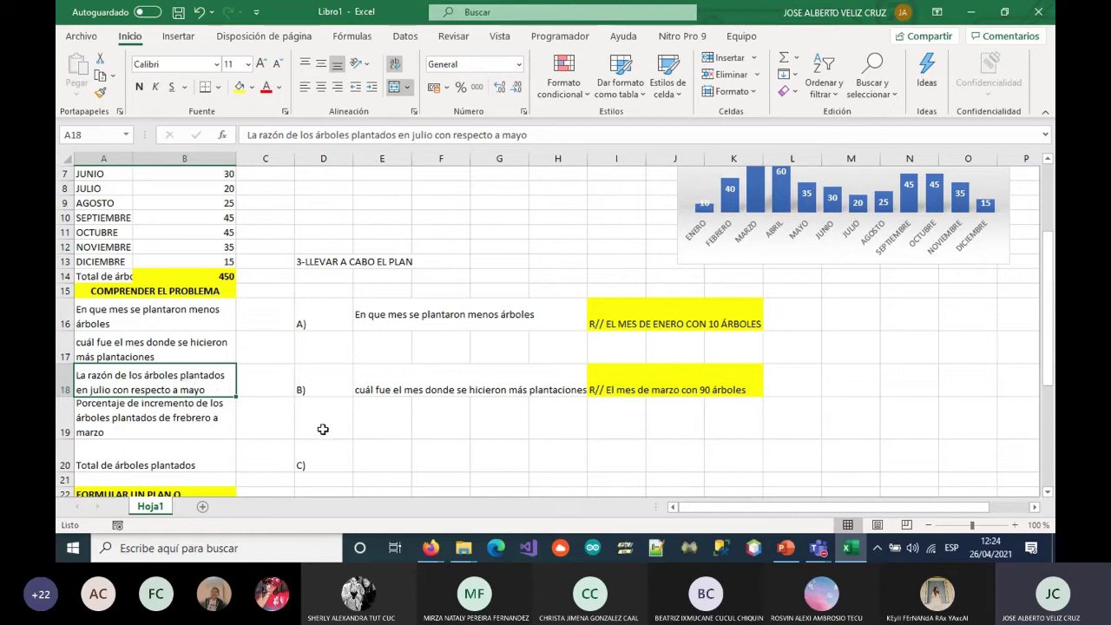
click(371, 457)
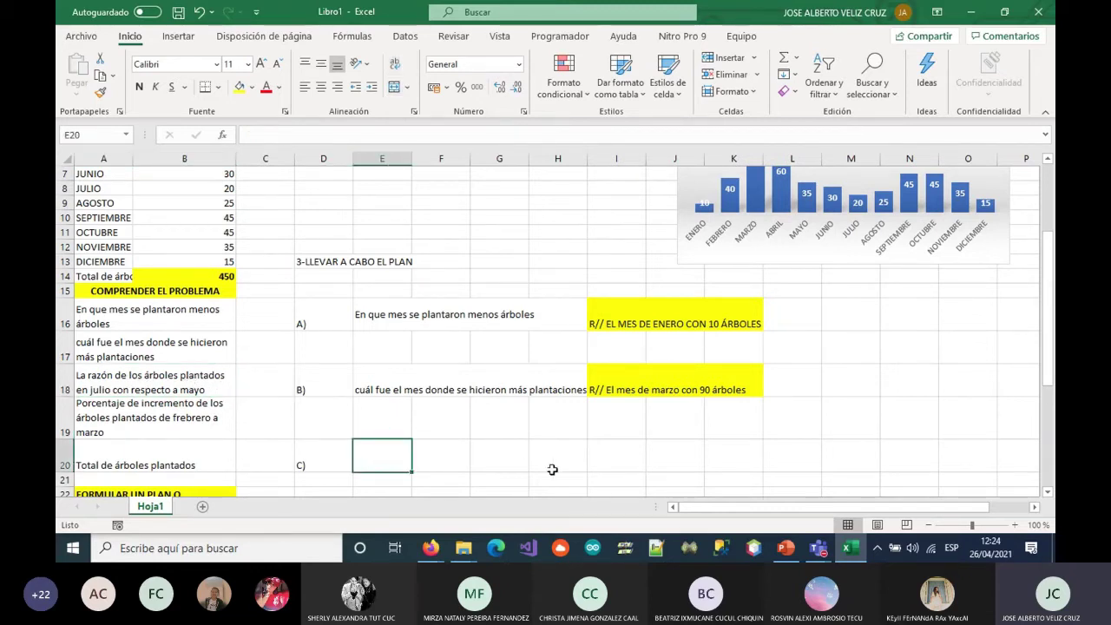
scroll(552, 470, down, 1)
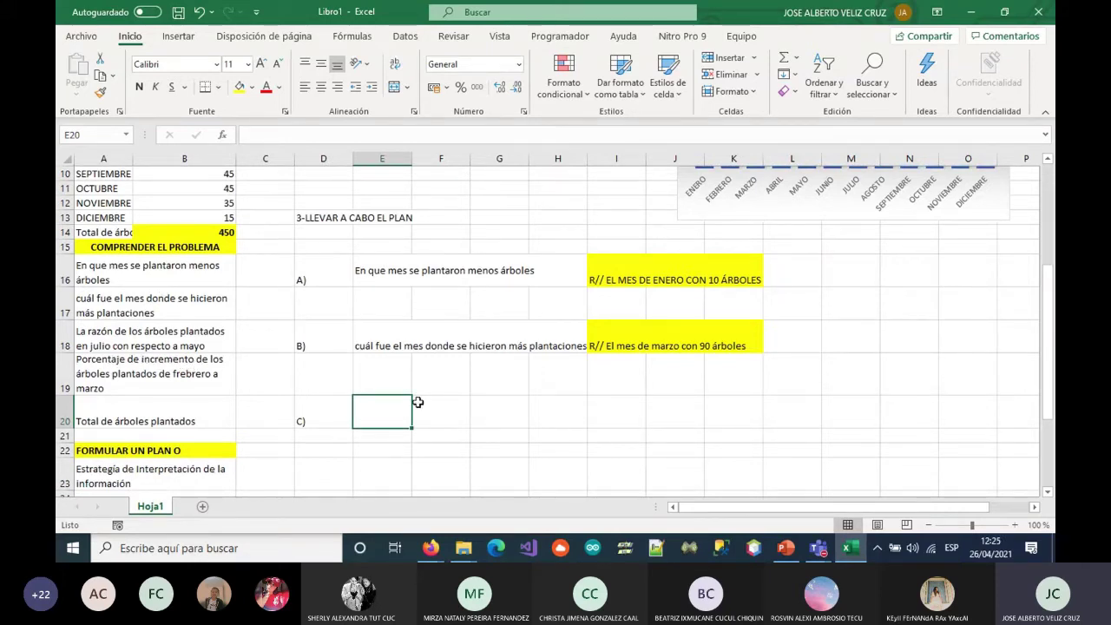
text(JULIO)
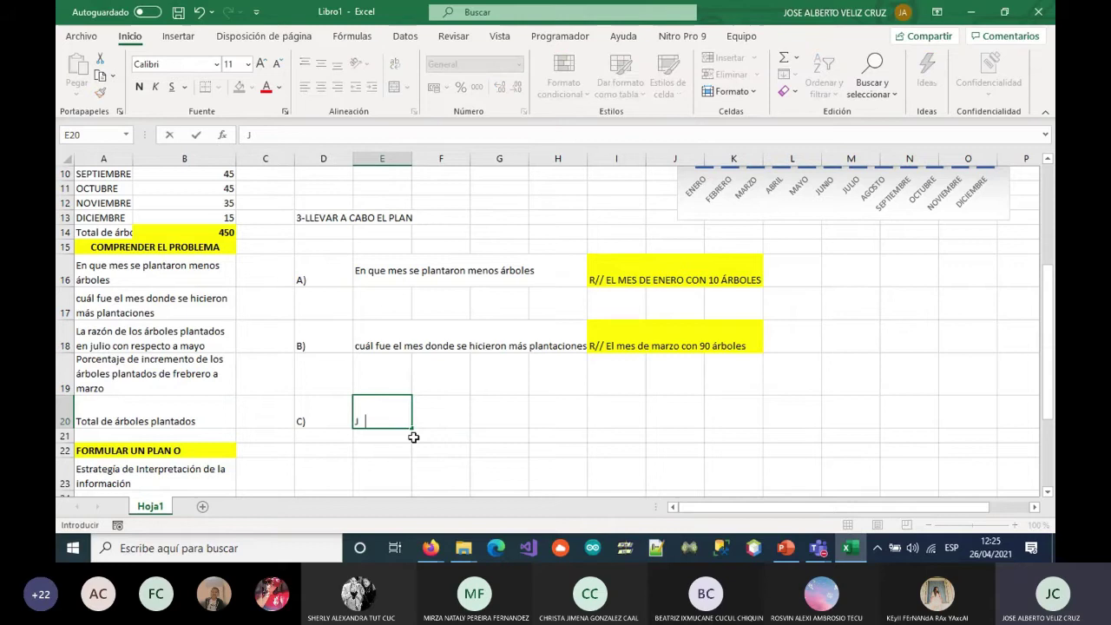
key(Tab)
text(MAYO)
key(Return)
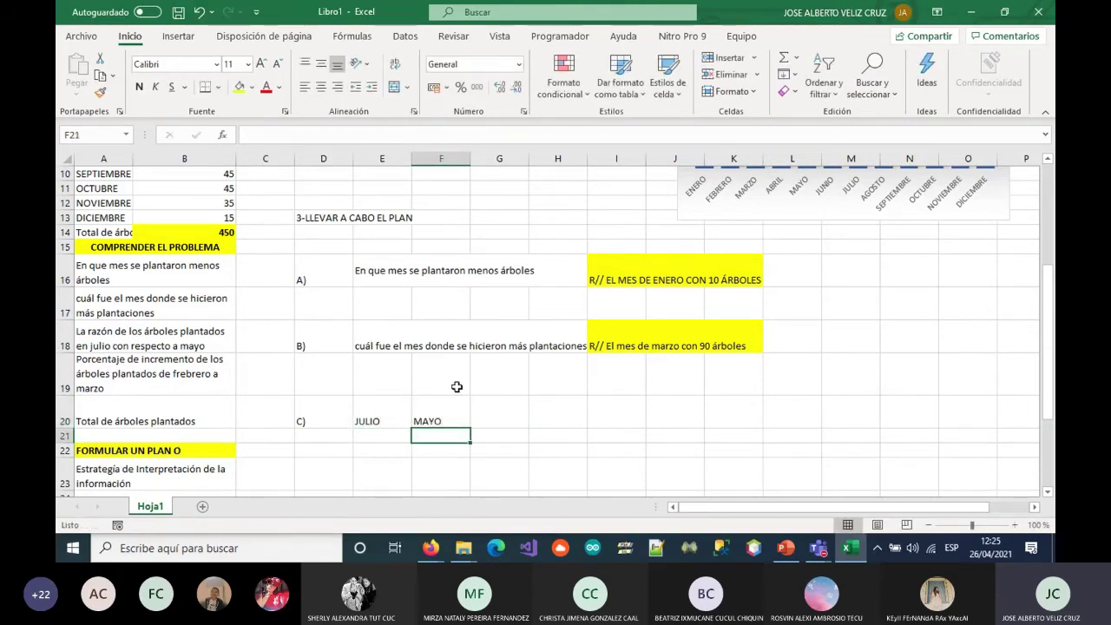
Look up the July and May tree counts in the chart and enter 20 in E21 and 35 in F21
scroll(512, 390, up, 1)
scroll(711, 304, up, 1)
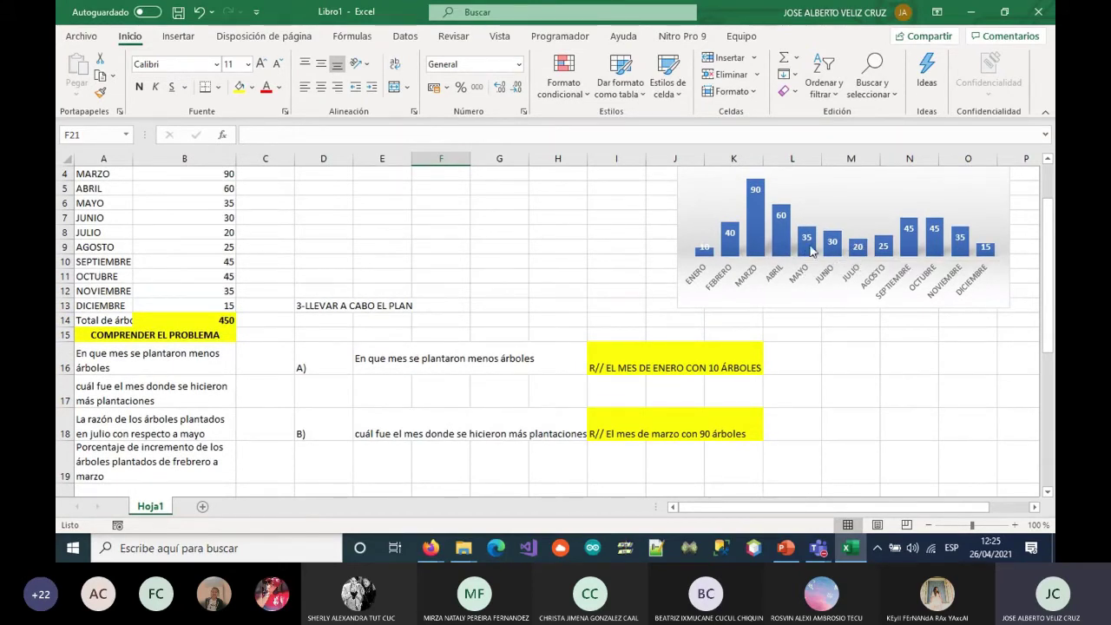
scroll(520, 365, down, 3)
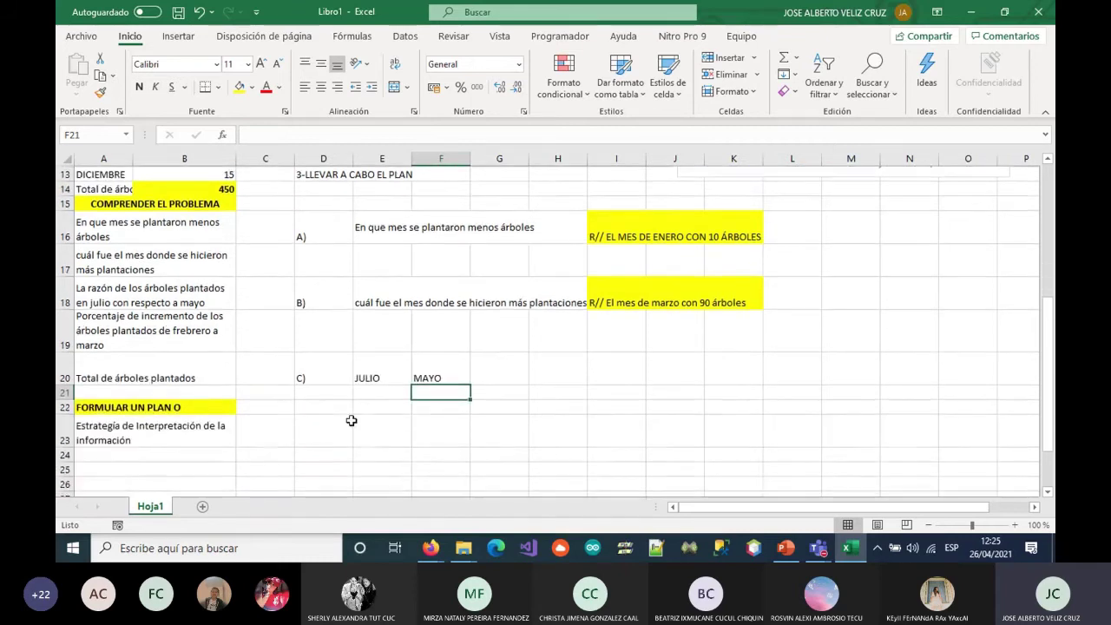
click(375, 393)
text(20)
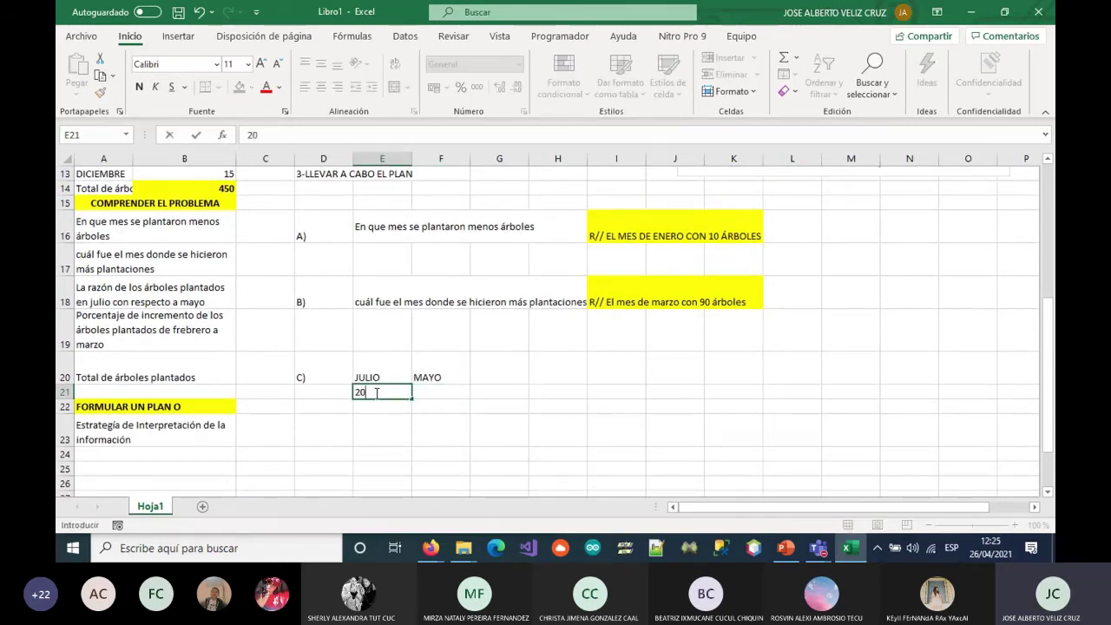
key(Tab)
text(35)
key(Return)
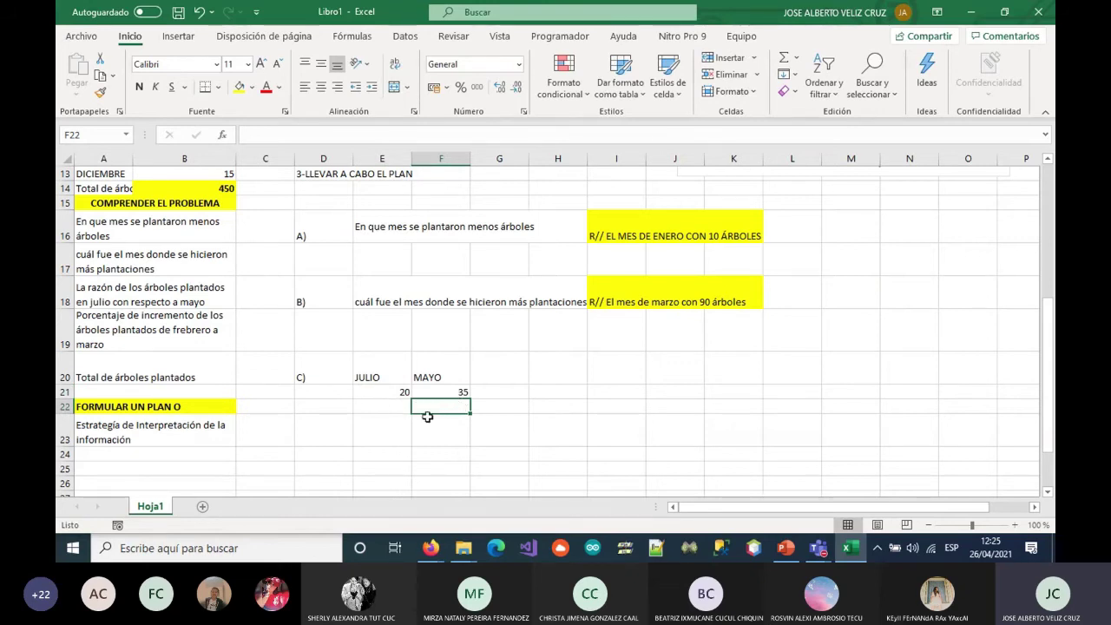
Enter the July-to-May ratio "20:35" in H21 and fill the cell with yellow
click(542, 393)
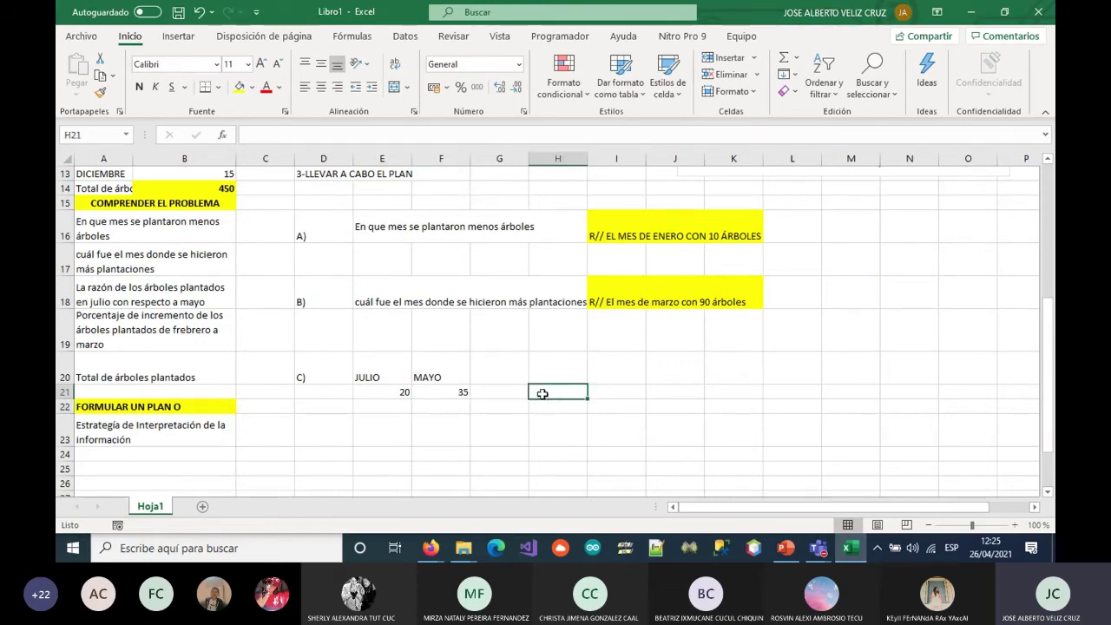
text(20:35)
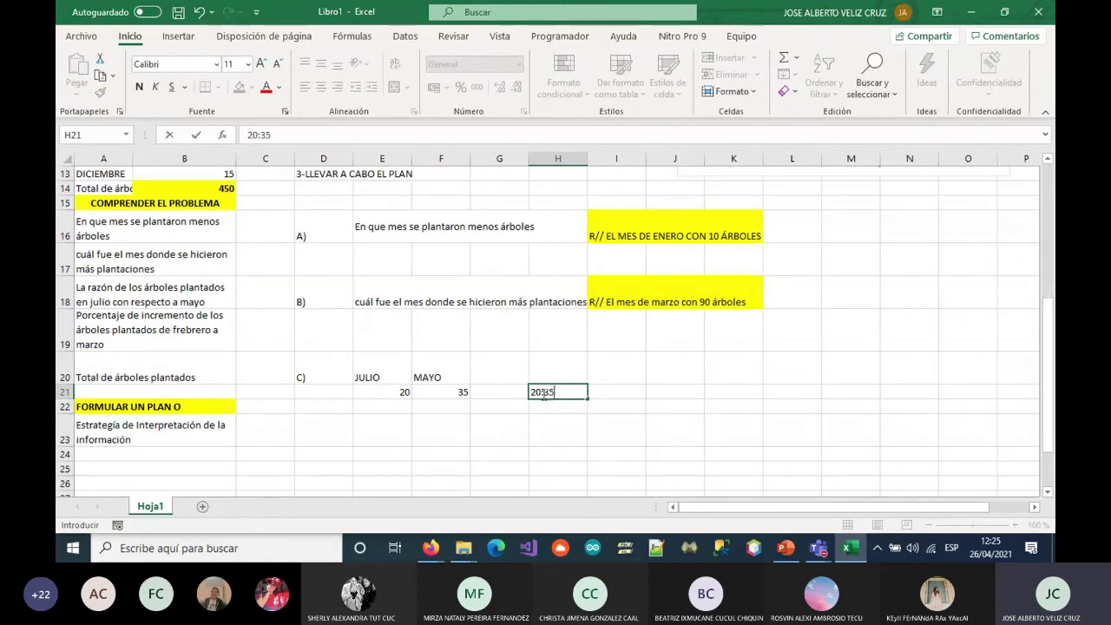
key(ctrl+Return)
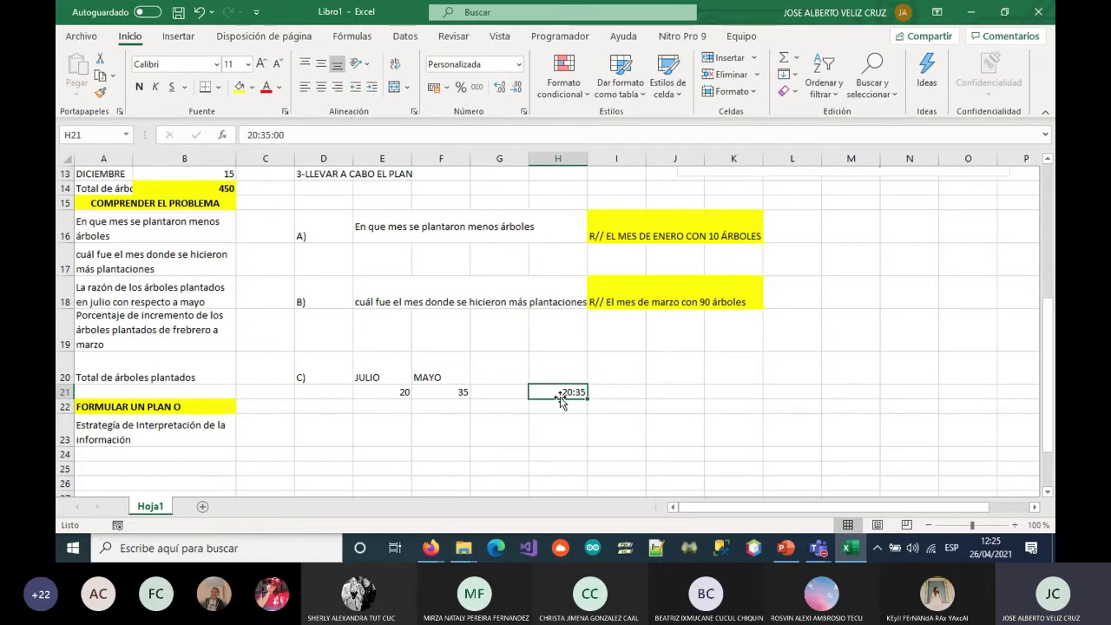
key(F4)
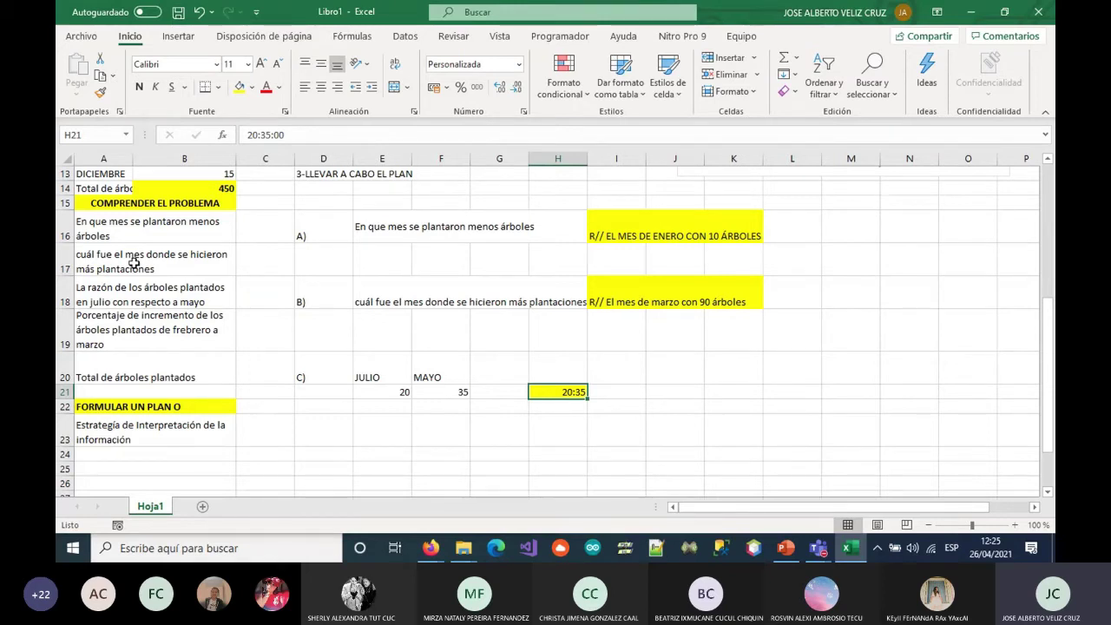
Go over the July and May headings and counts, and make the ratio in H21 bold
click(383, 394)
click(427, 395)
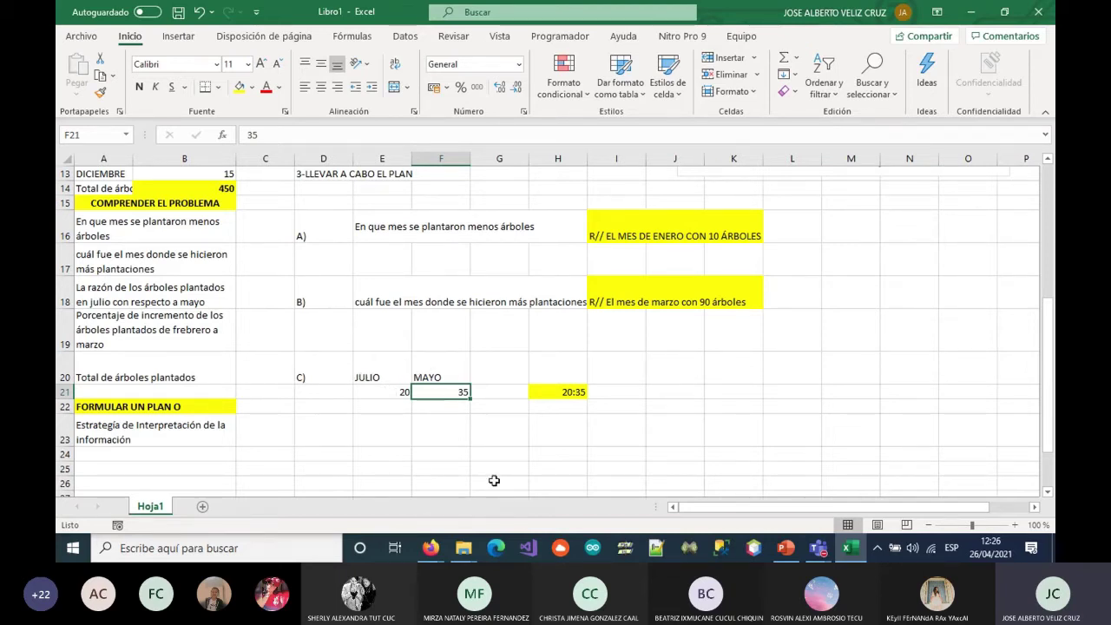
scroll(473, 451, up, 3)
click(401, 420)
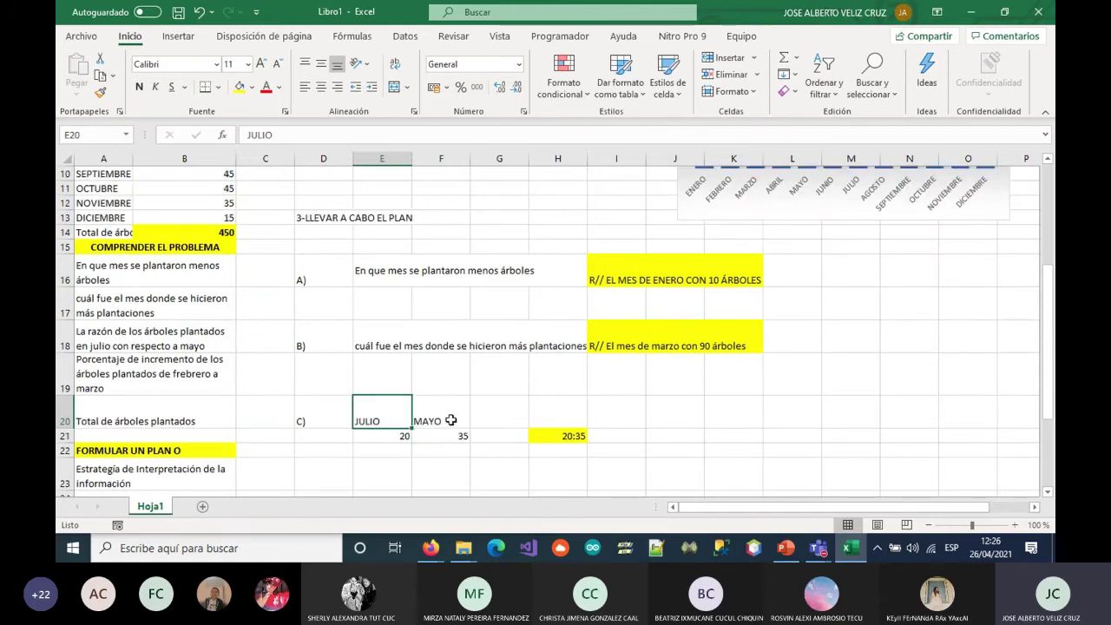
click(450, 420)
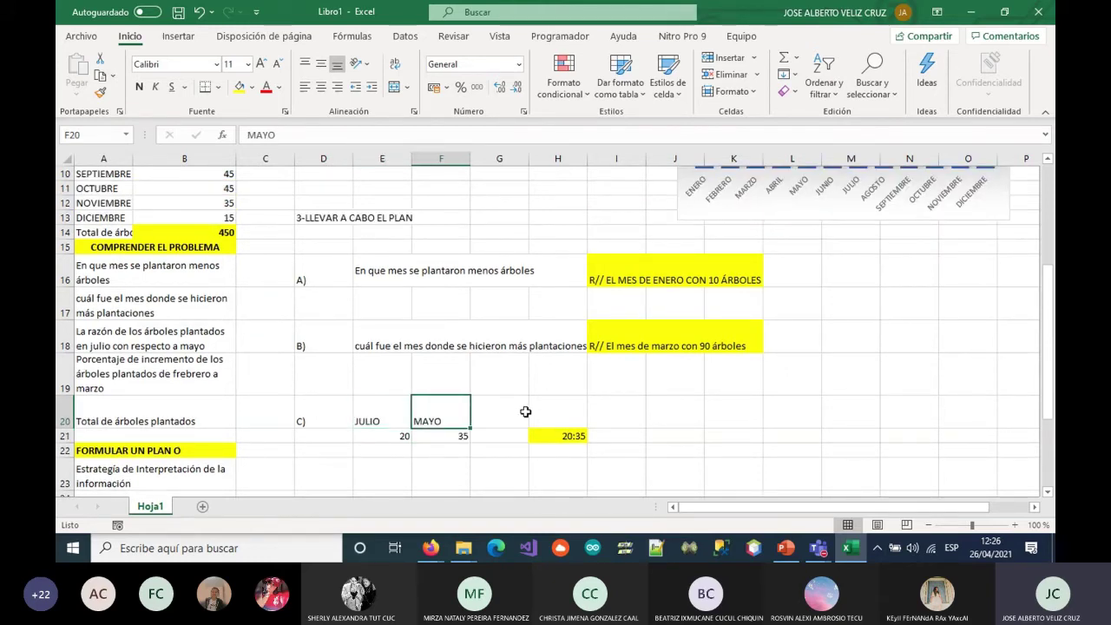
click(633, 408)
scroll(599, 405, down, 1)
click(560, 392)
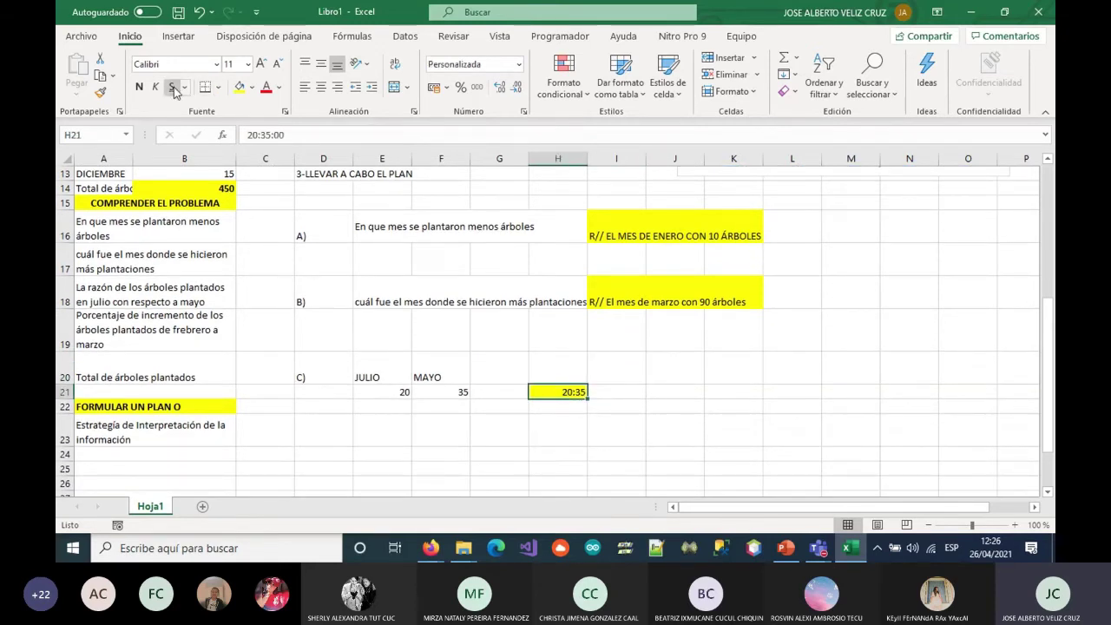
click(139, 87)
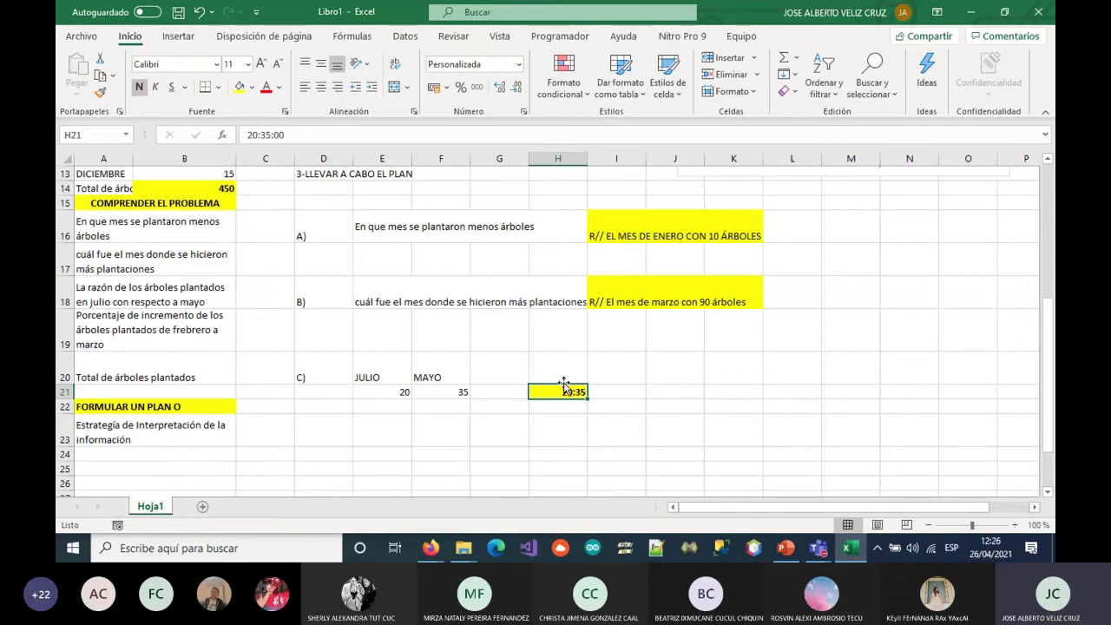
Enter the answer marker "R//" in I21, beside the ratio
click(614, 391)
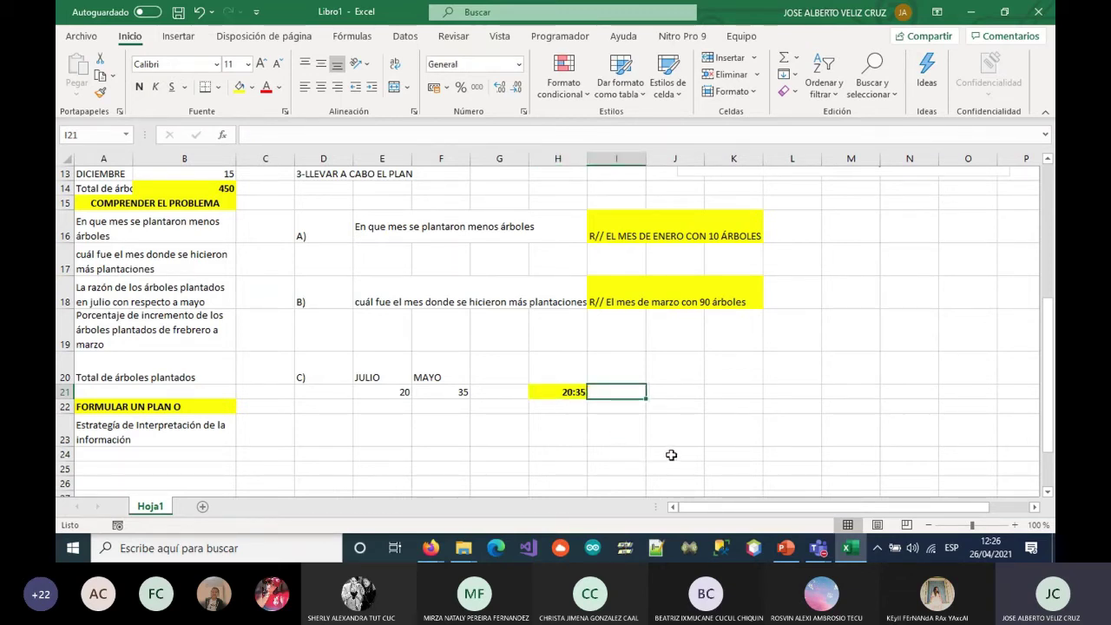
text(r)
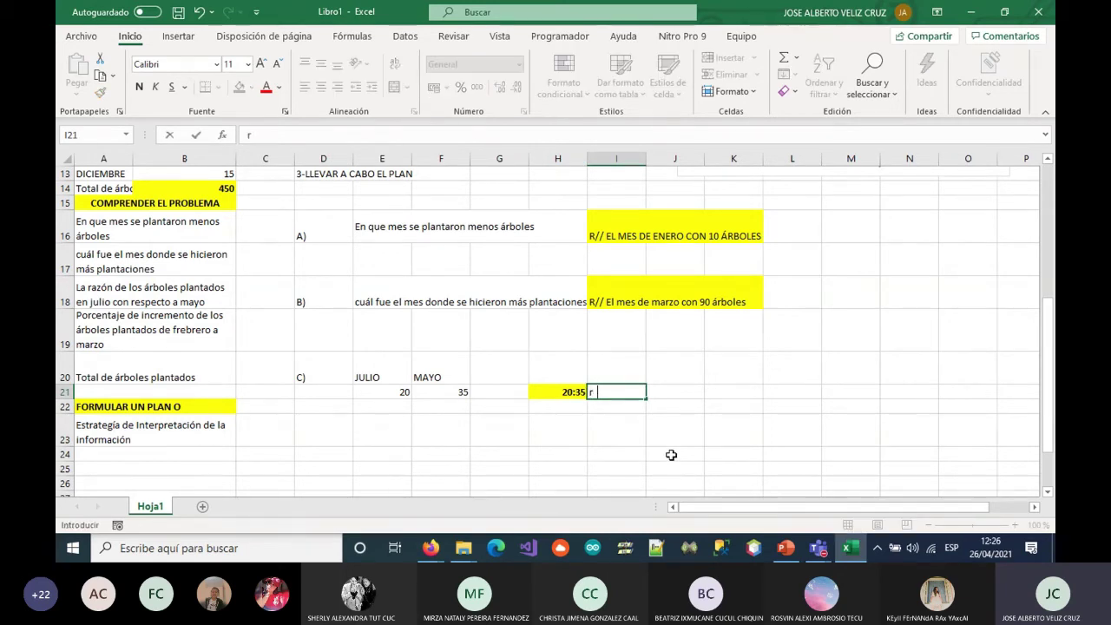
text(/)
key(BackSpace)
key(BackSpace)
text(R//)
key(Tab)
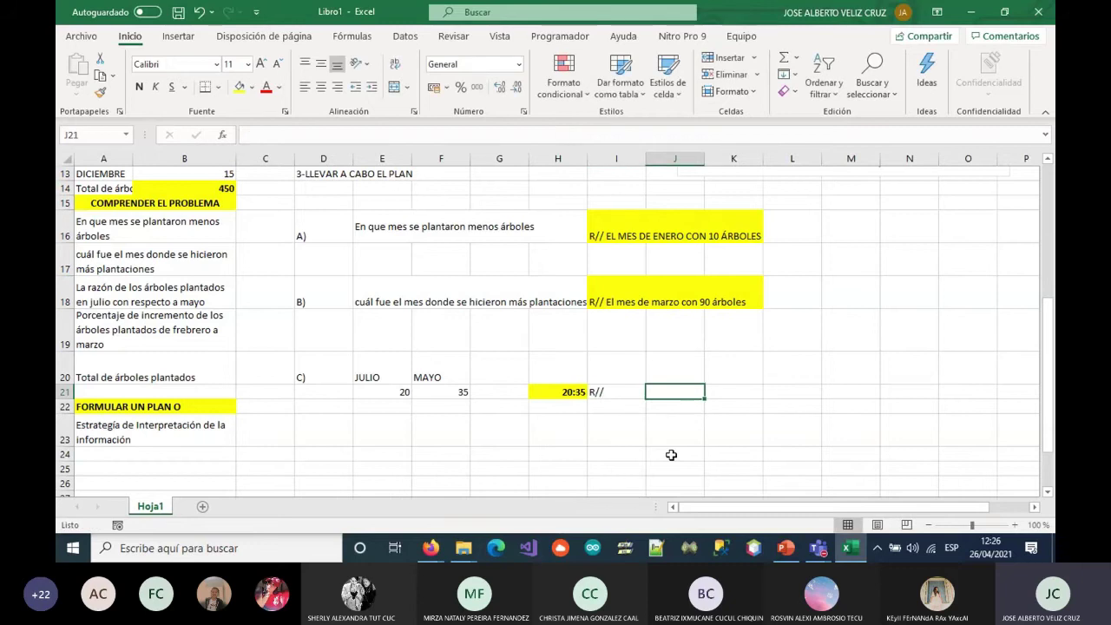
Calculate the ratio as a decimal in J21 with the formula =E21/F21
text(=)
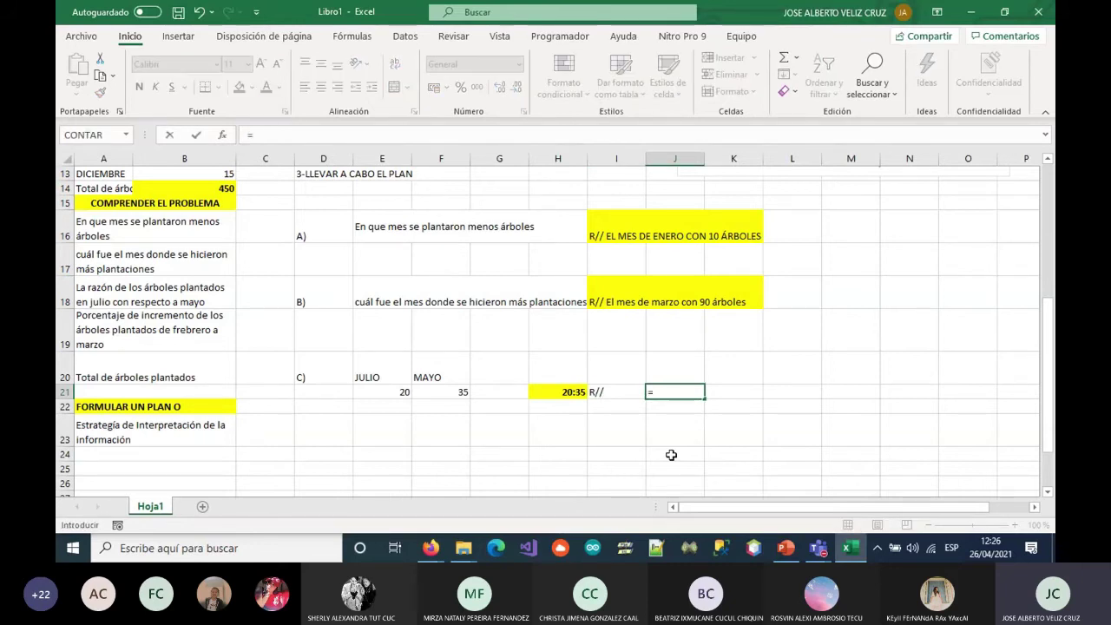
click(394, 393)
text(/)
click(448, 391)
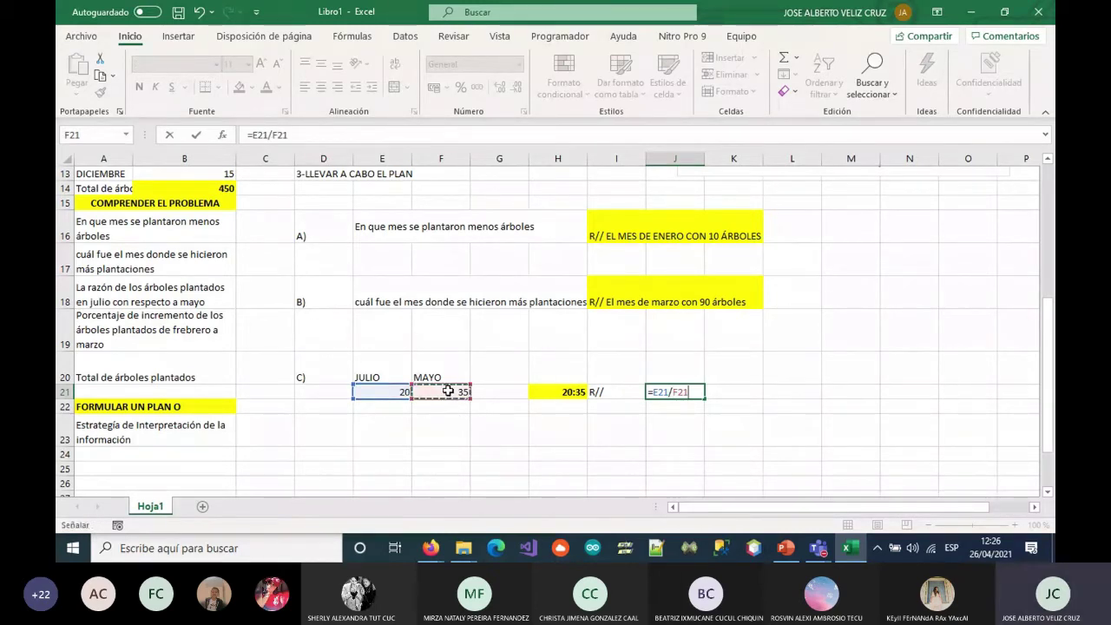
key(ctrl+Return)
Reduce the quotient in J21 to two decimal places and format it bold with a yellow fill
click(515, 88)
click(515, 89)
click(515, 88)
click(515, 88)
click(515, 88)
click(516, 88)
click(515, 88)
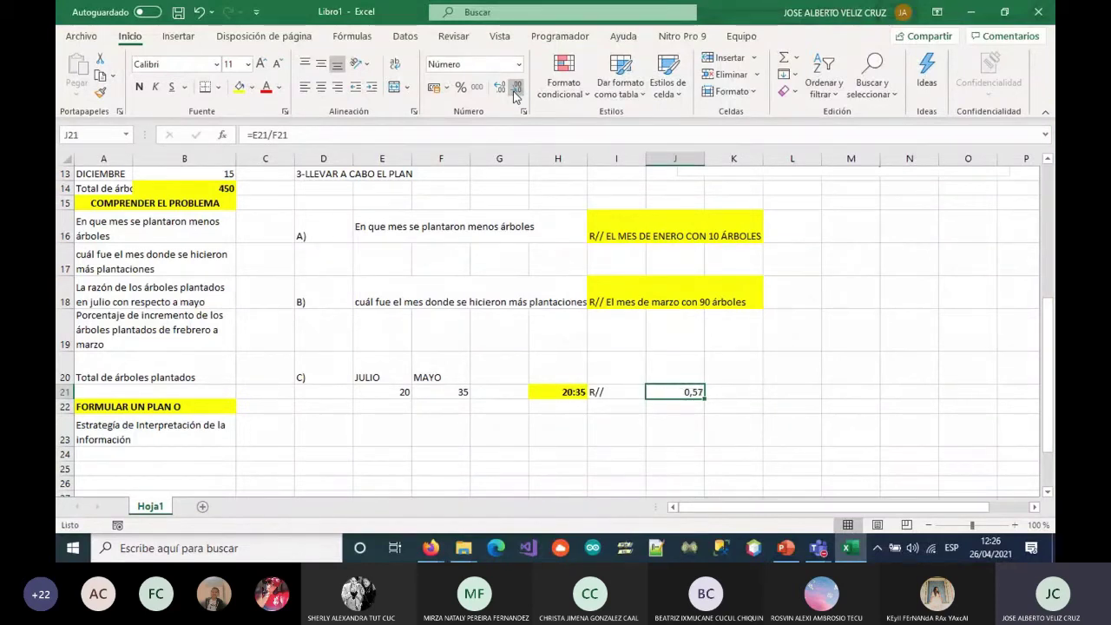
click(137, 89)
click(239, 86)
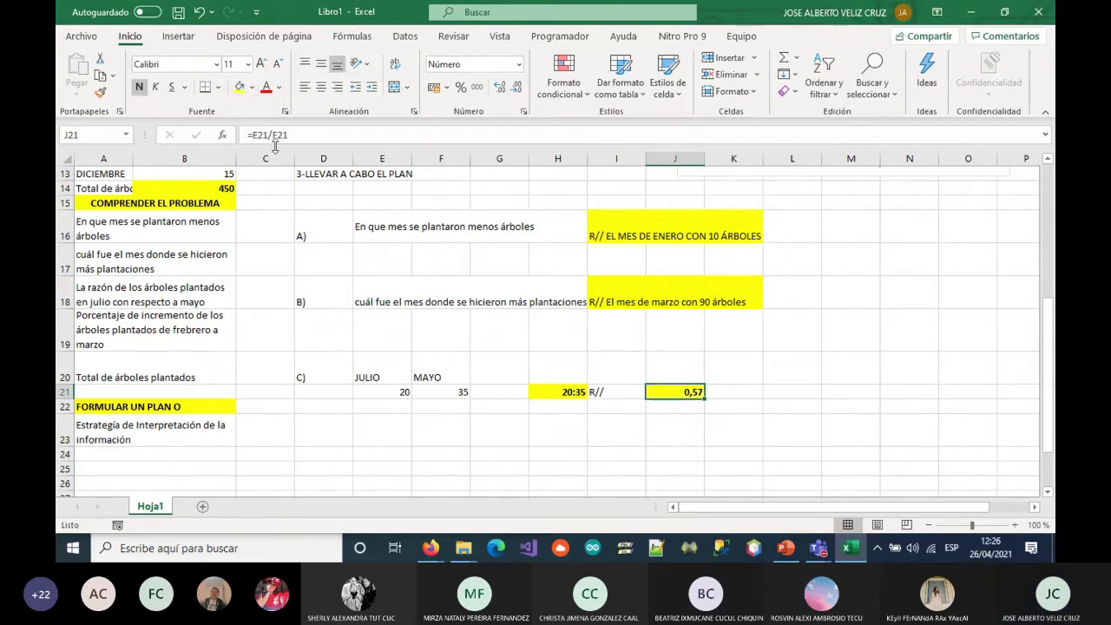
key(Down)
key(Down)
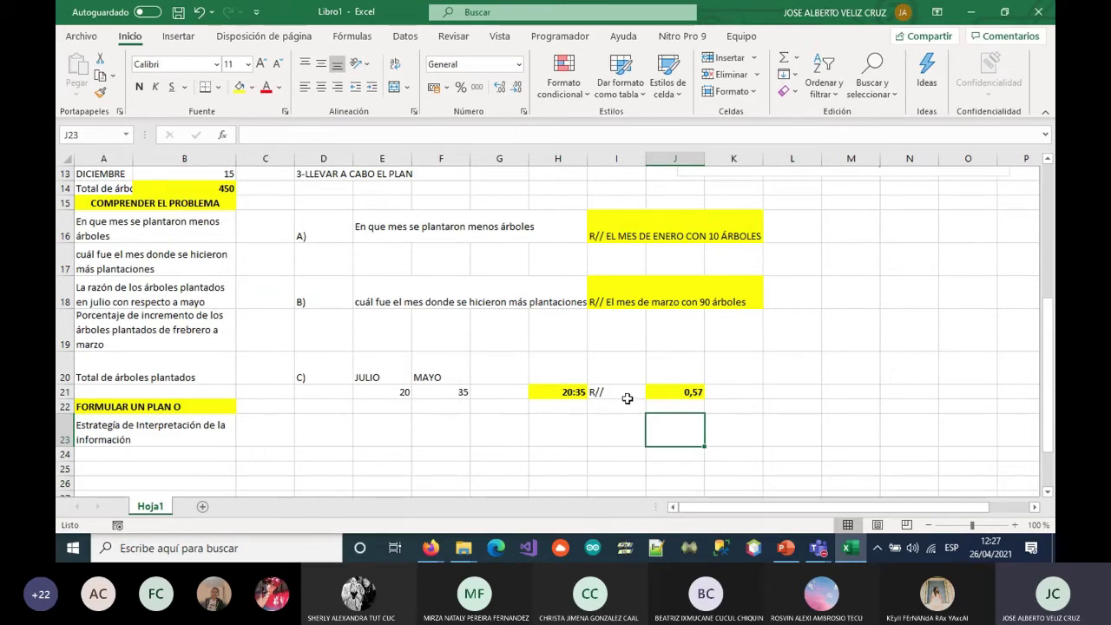
Look over the chart again and enter the item label "D)" in D23
scroll(626, 398, up, 3)
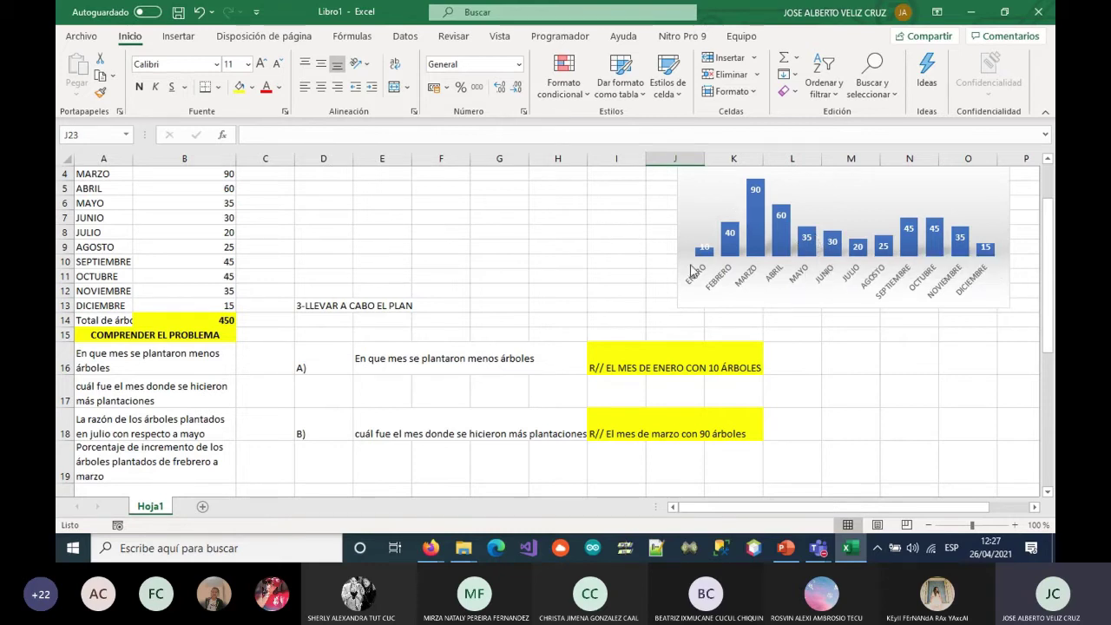
scroll(442, 255, down, 4)
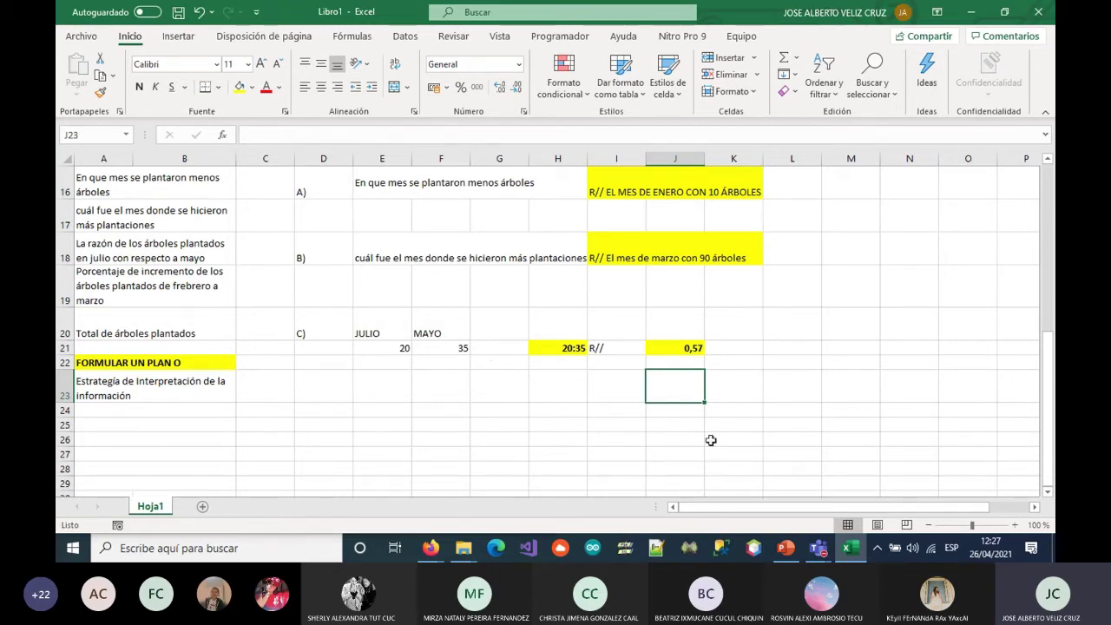
click(316, 390)
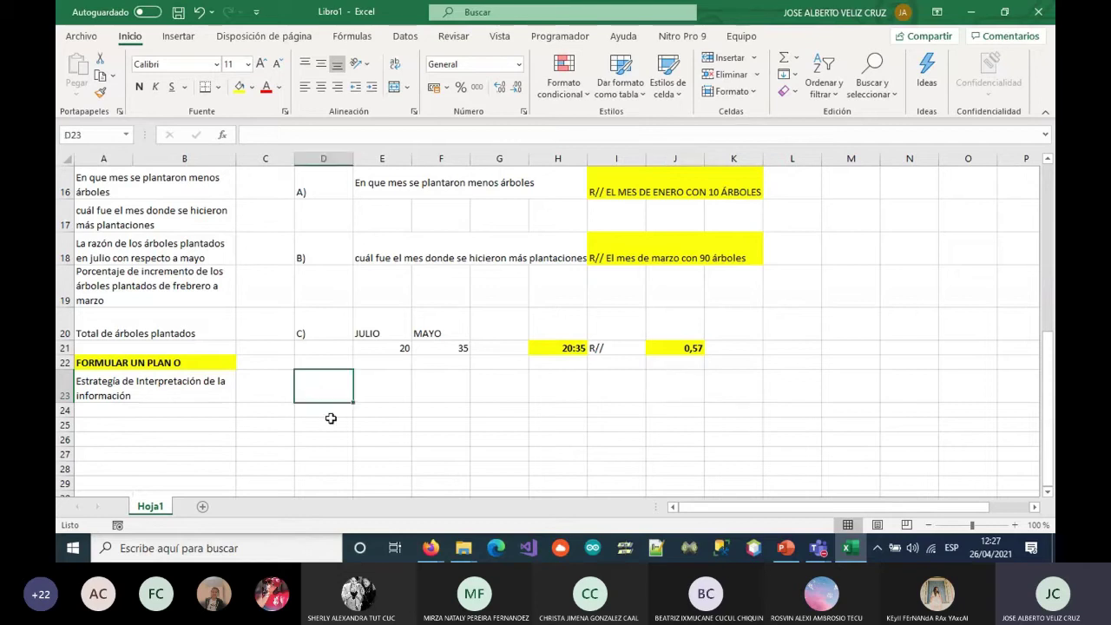
text(D)
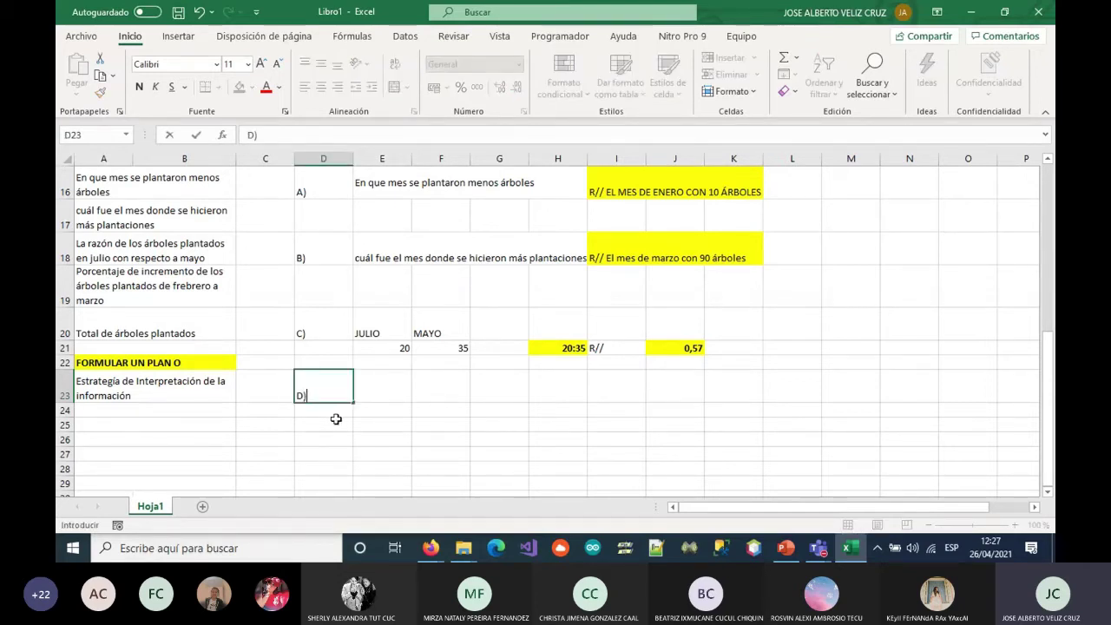
key(Tab)
Reread the problem's questions in column A down to the February-to-March percentage increase in A19
scroll(336, 419, up, 4)
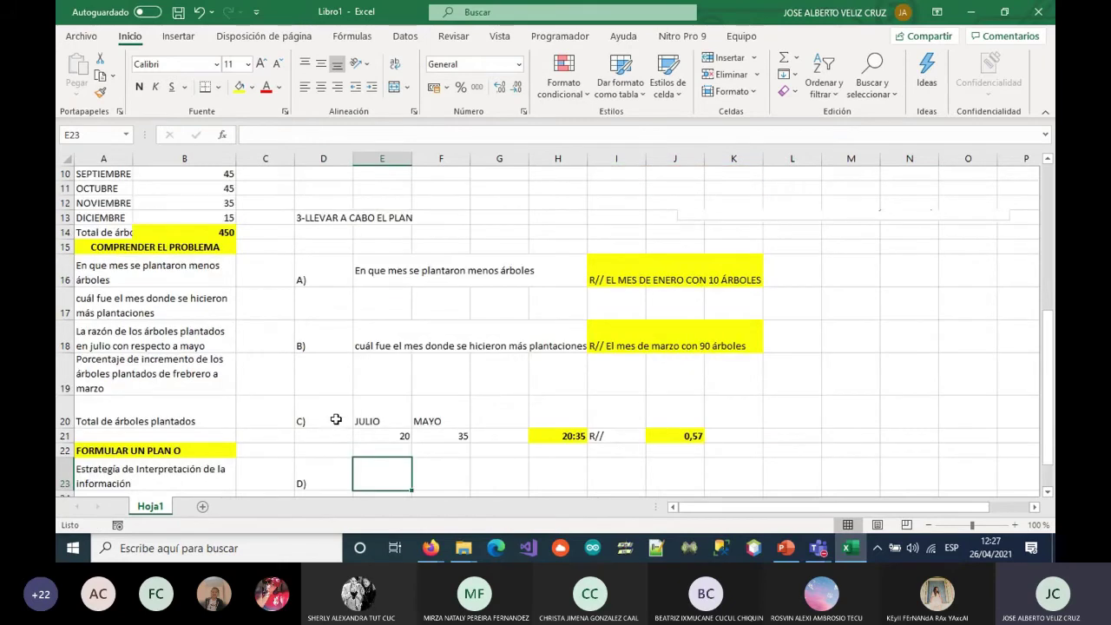
scroll(331, 413, down, 3)
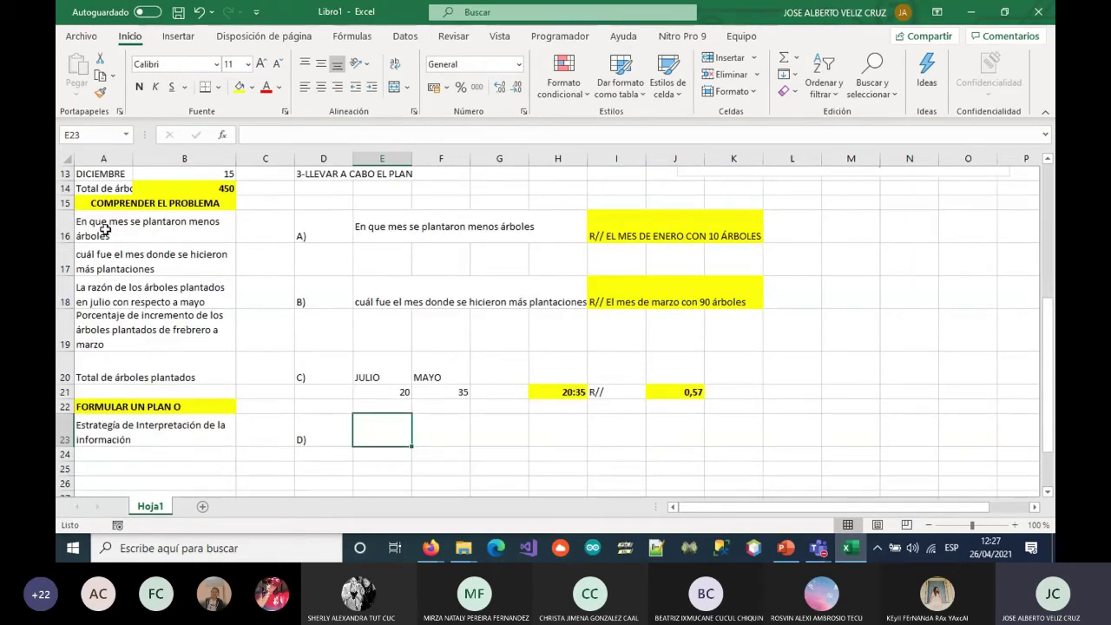
click(121, 260)
click(143, 294)
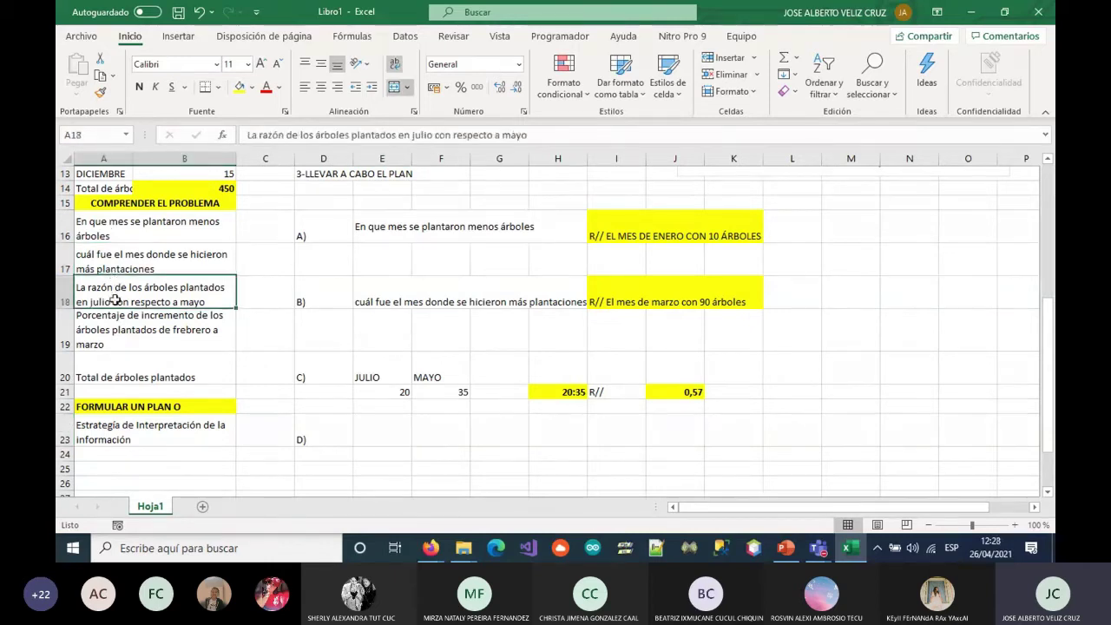
click(165, 336)
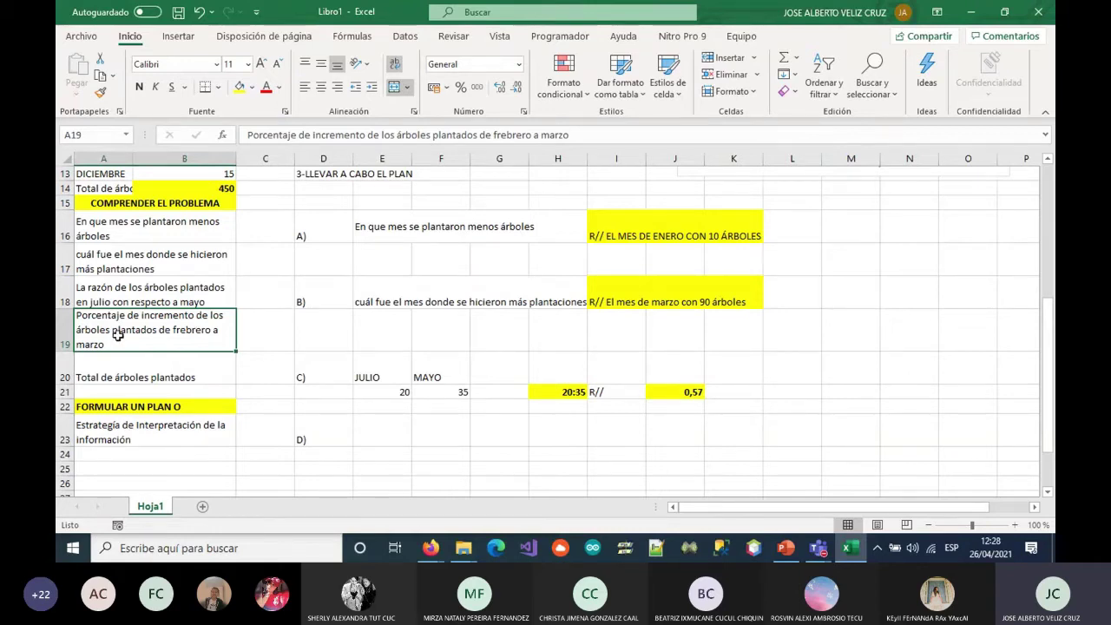
click(402, 425)
Examine the February and March columns of the ÁRBOLES PLANTADOS chart for the numbers of trees planted
scroll(540, 399, up, 3)
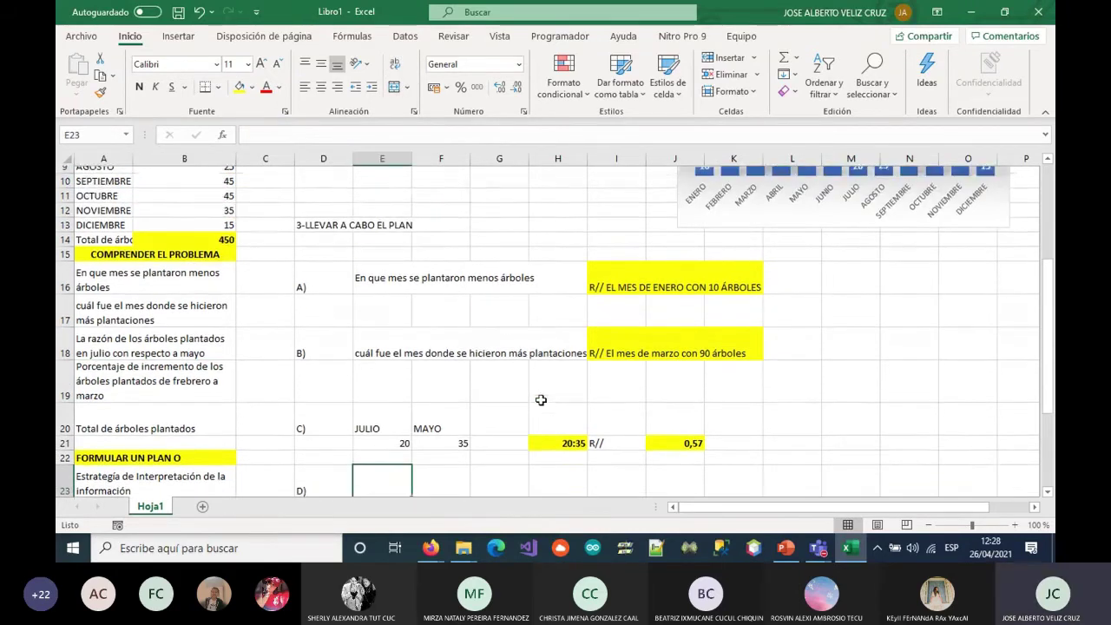
scroll(547, 395, down, 1)
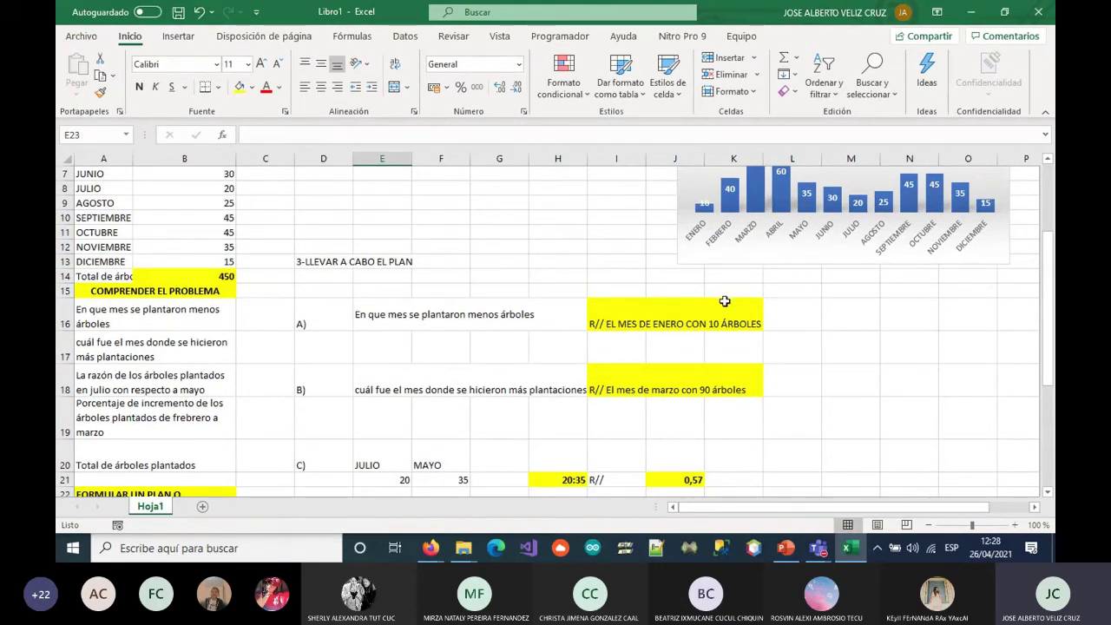
scroll(765, 299, up, 1)
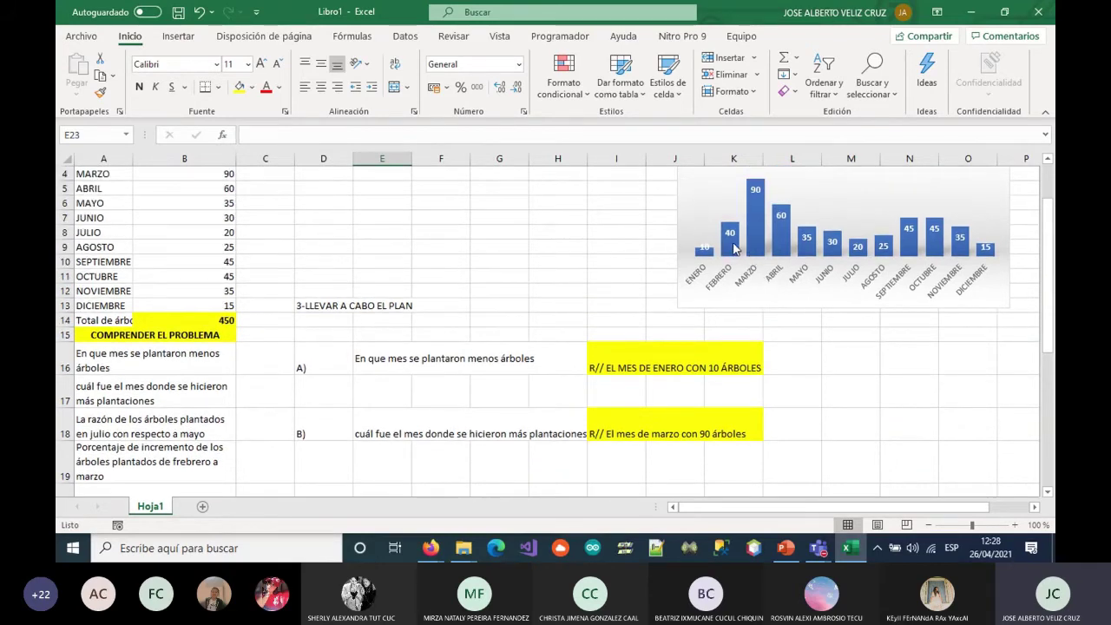
click(753, 254)
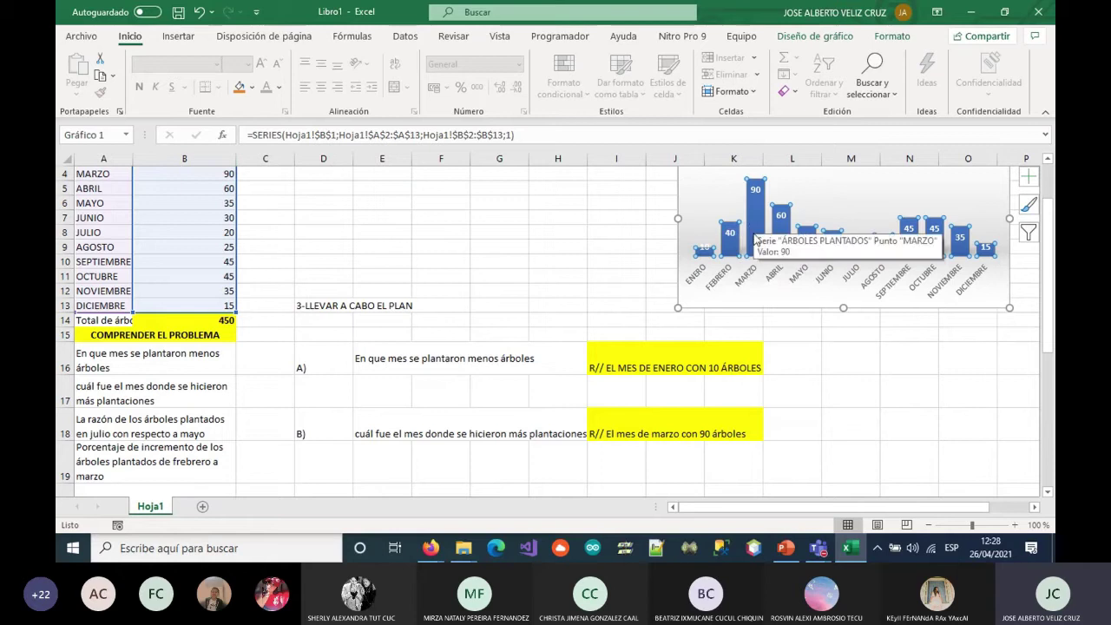
mouse_move(752, 209)
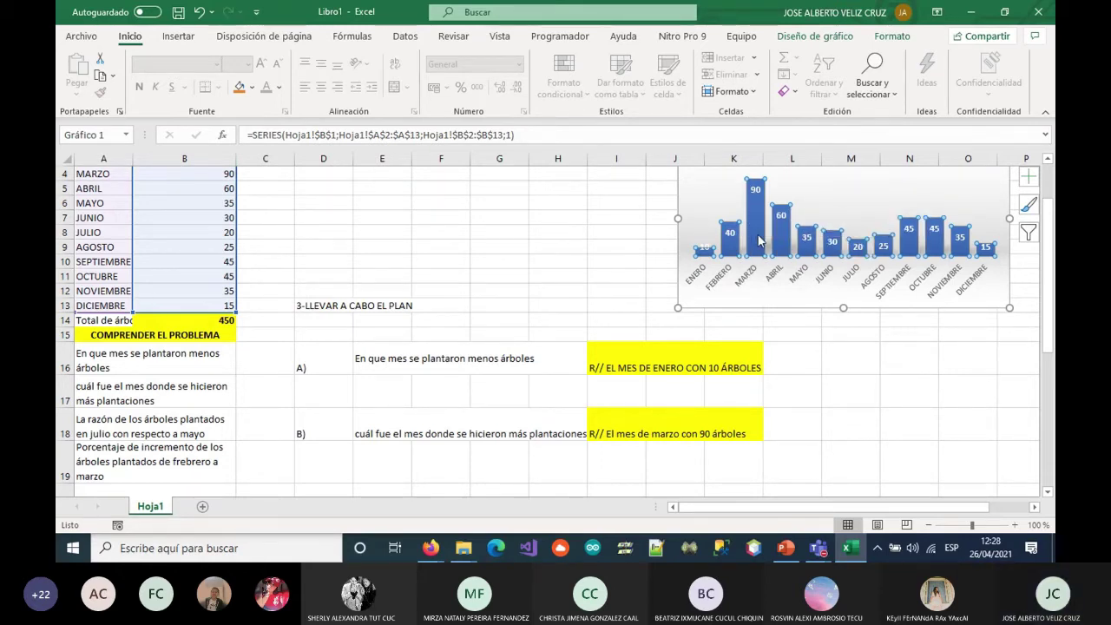
mouse_move(758, 242)
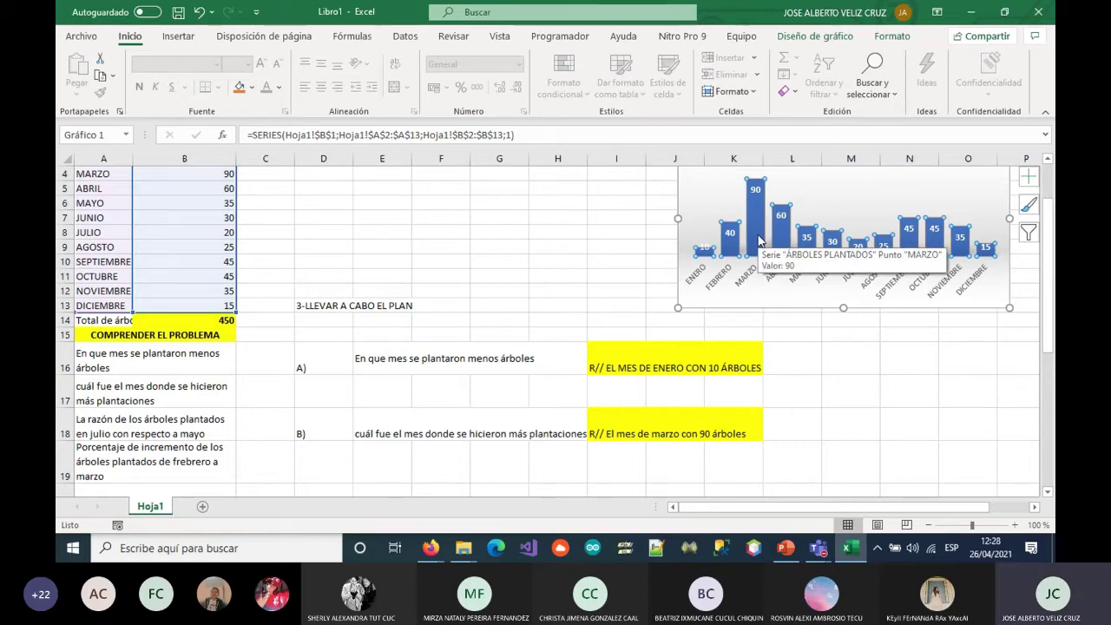
key(Escape)
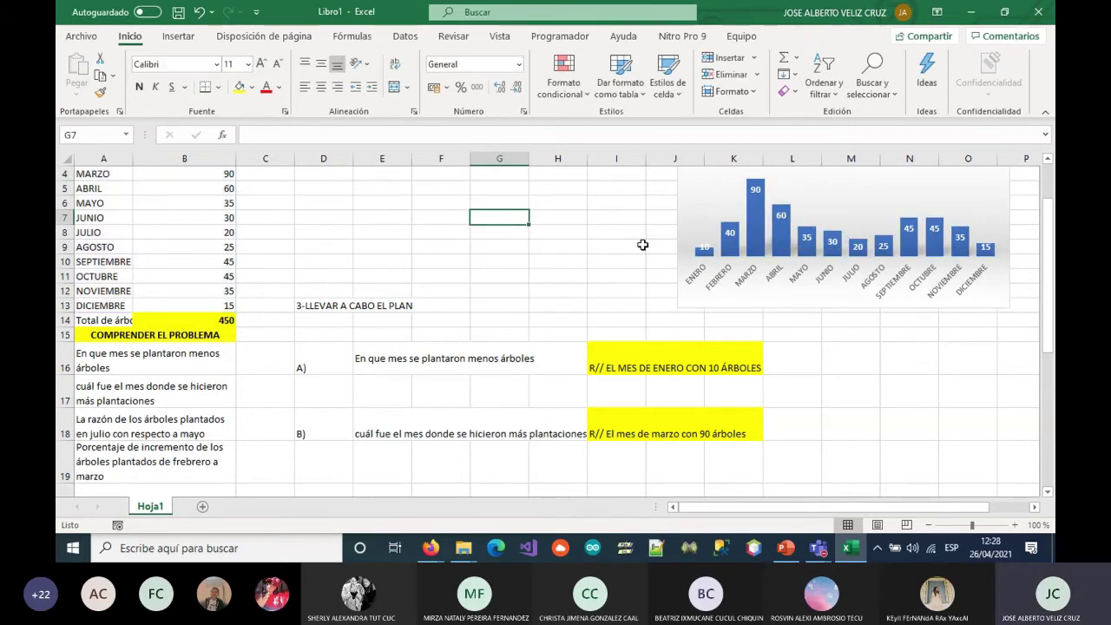
scroll(655, 251, up, 1)
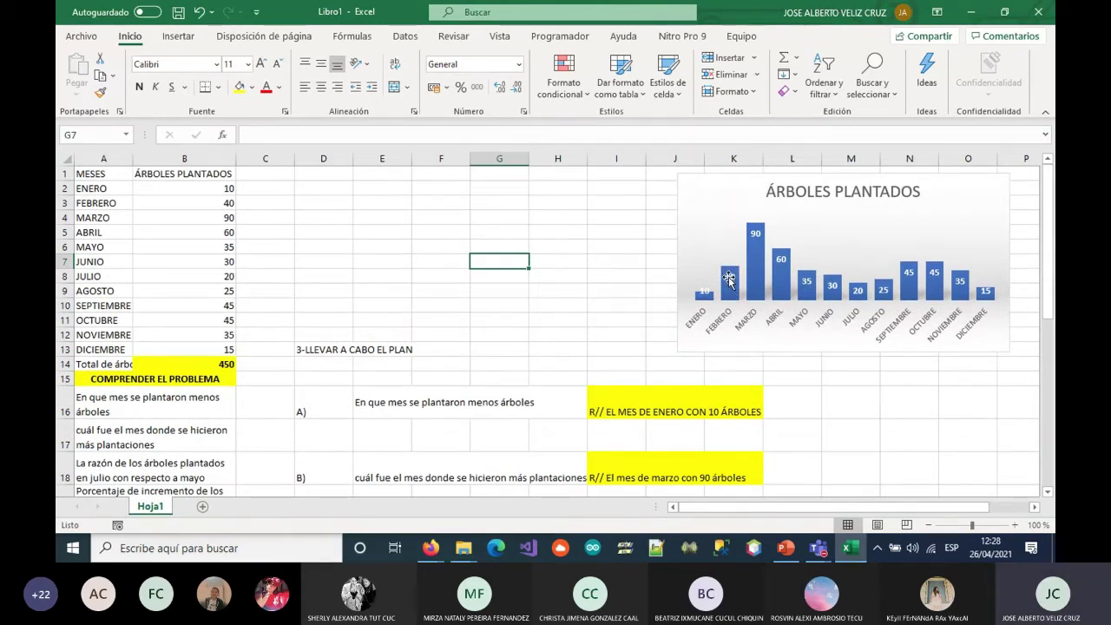
mouse_move(751, 294)
scroll(491, 349, down, 1)
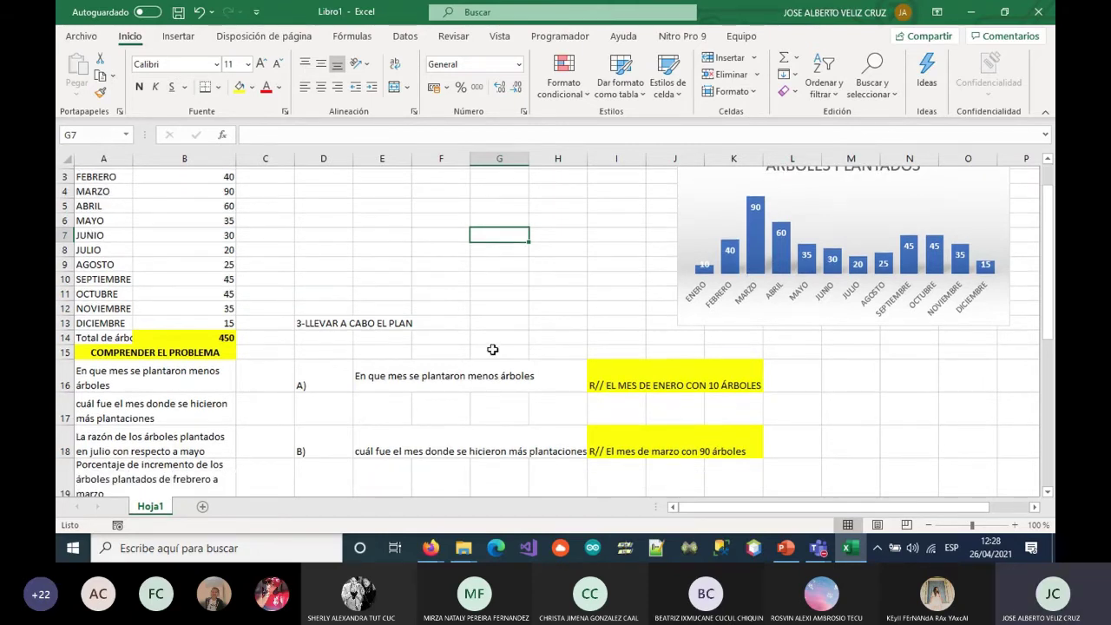
Enter FEBRERO in E23 and its tree count, 40, in F23, beside the D) label
scroll(492, 349, down, 5)
click(376, 383)
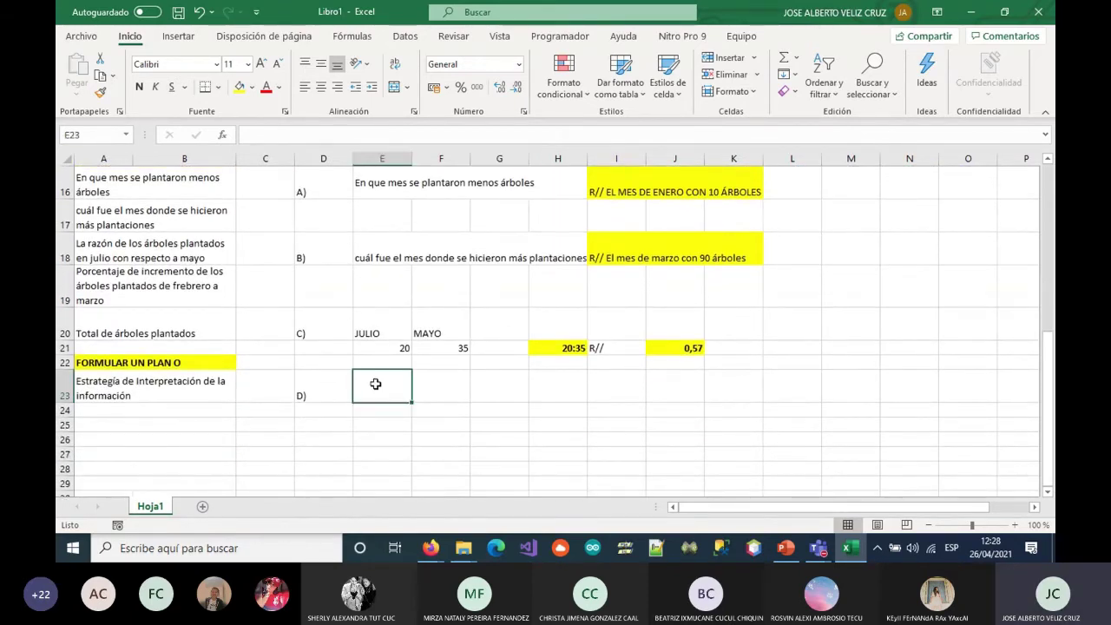
text(FEBRERO)
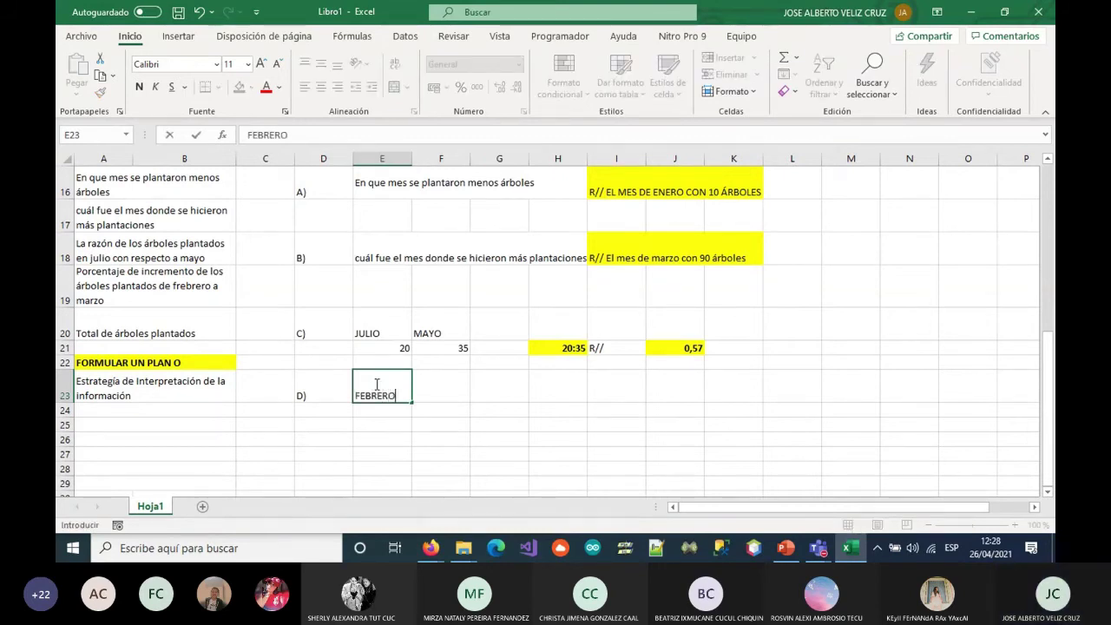
key(Tab)
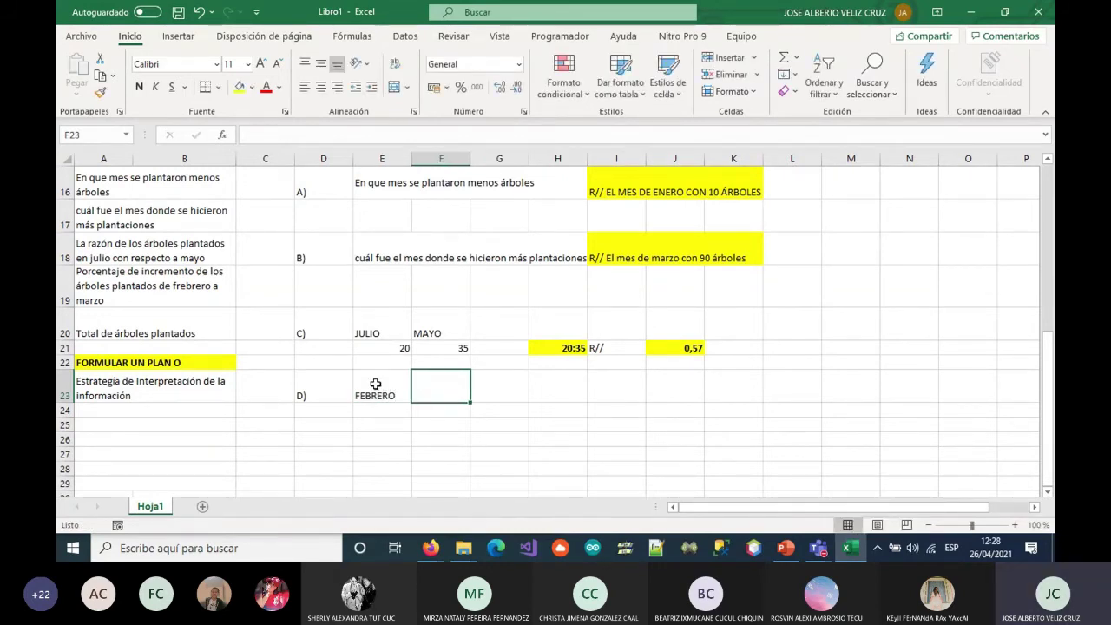
scroll(381, 355, up, 1)
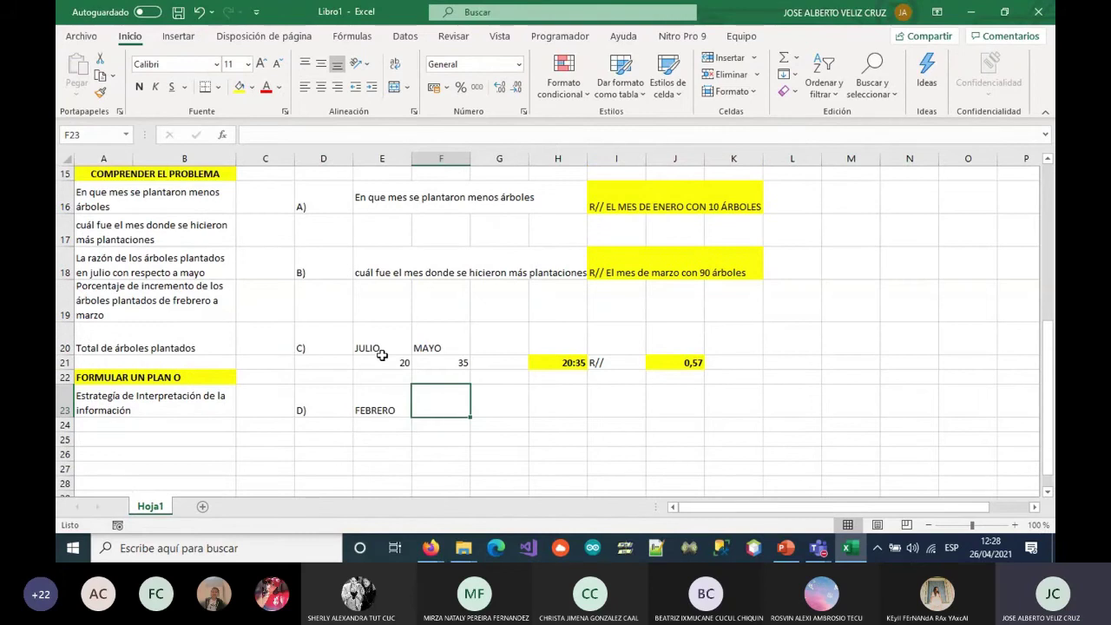
scroll(390, 357, down, 2)
text(40)
key(Return)
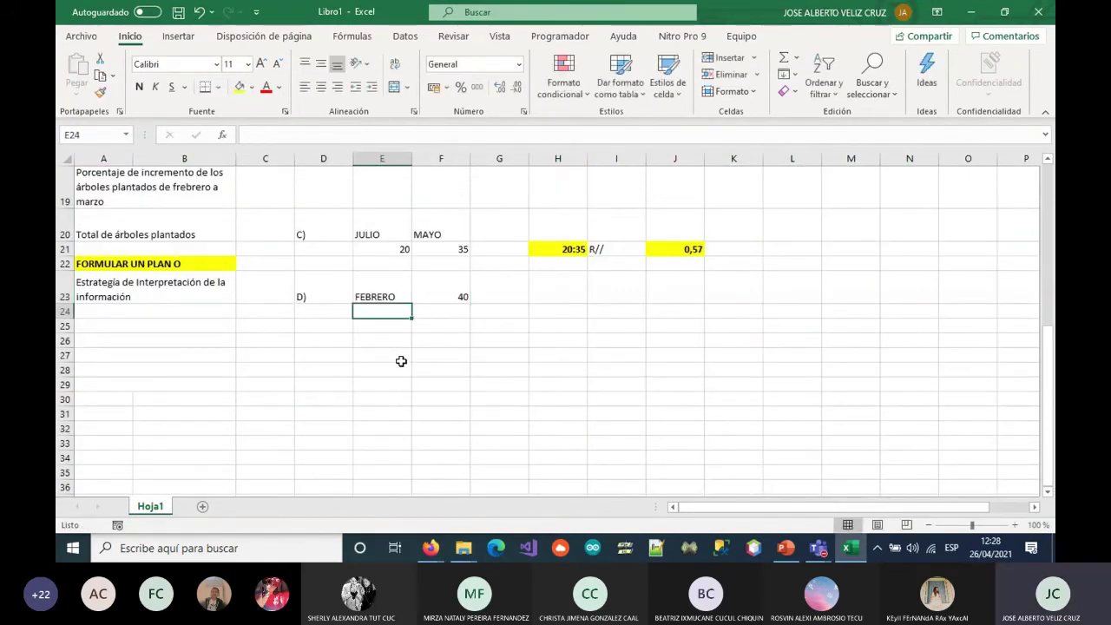
Enter MARZO in E24 and its tree count, 90, in F24
text(MARZO)
key(Tab)
text(90)
key(ctrl+Return)
key(Return)
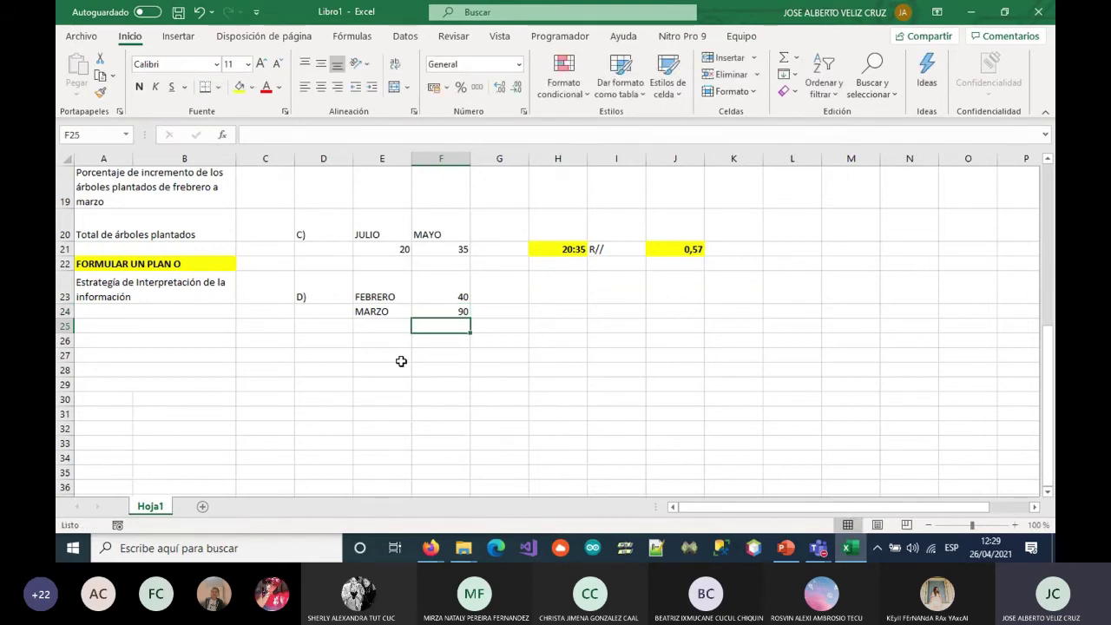
Calculate the increase from February to March in F25 with the formula =F24-F23
scroll(401, 360, up, 3)
scroll(433, 338, down, 3)
text(=)
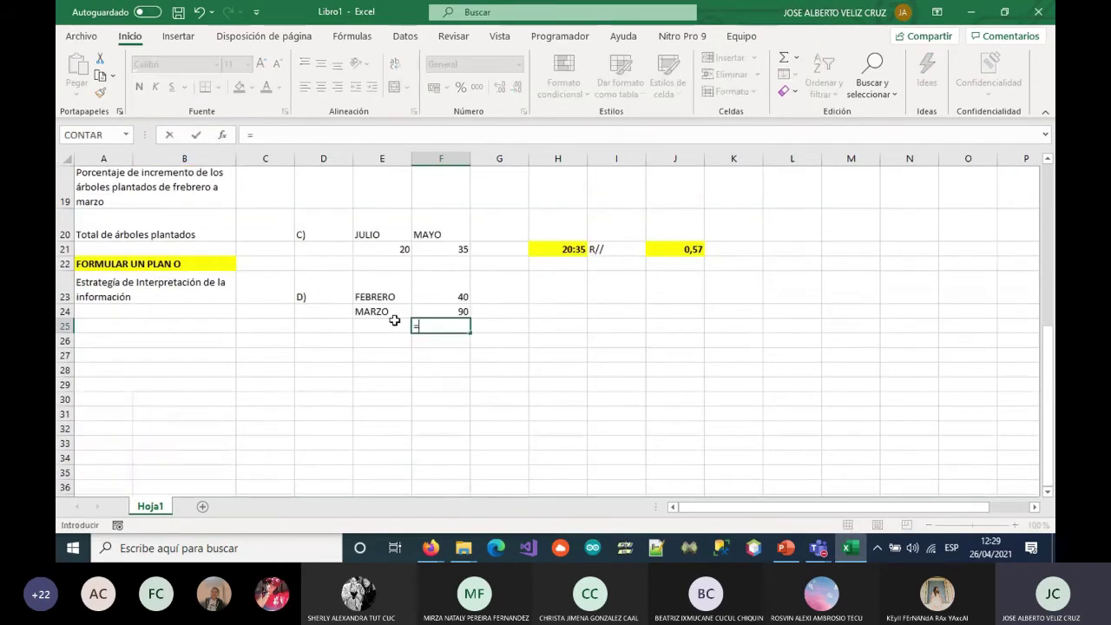
click(448, 310)
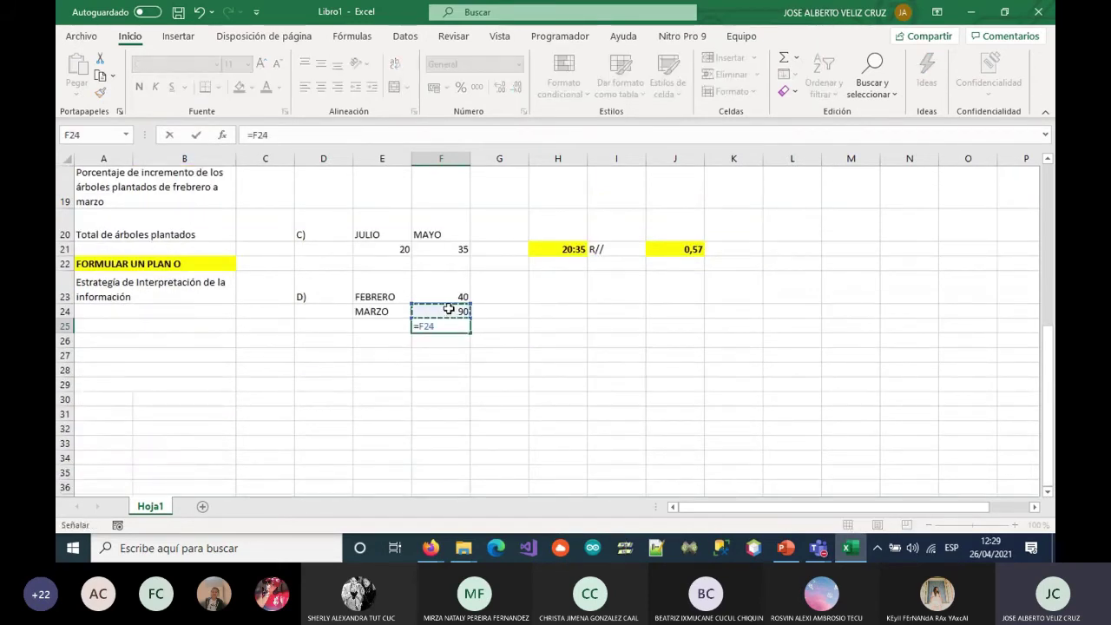
text(-)
click(438, 295)
key(Return)
Label the subtraction result with DIFERENCIA in E25
click(396, 331)
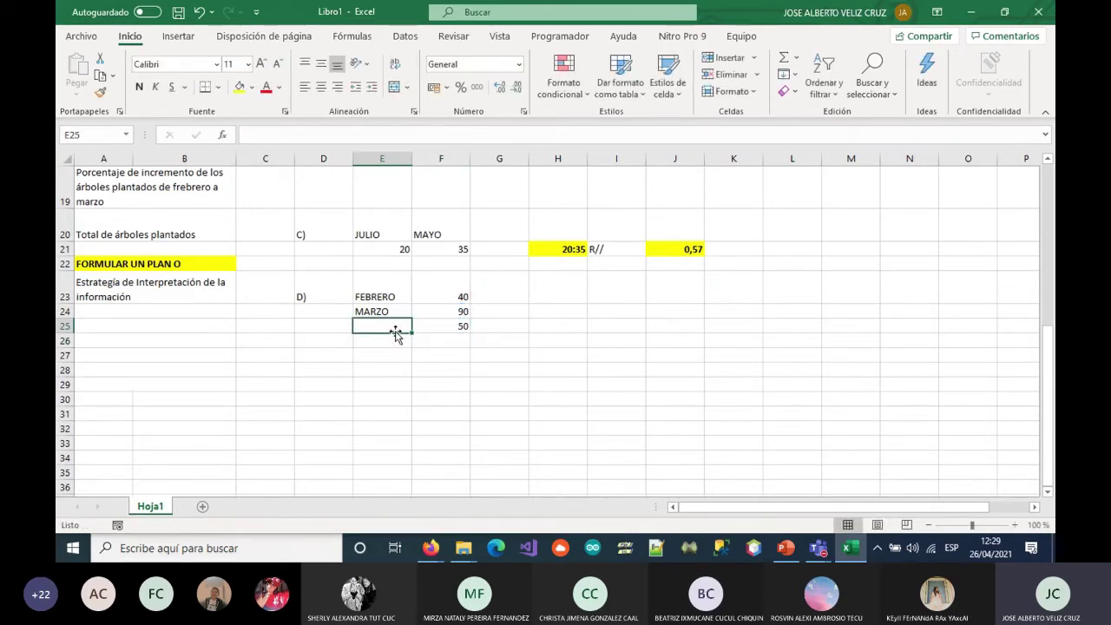
text(DIFERENCIA)
key(Return)
key(Return)
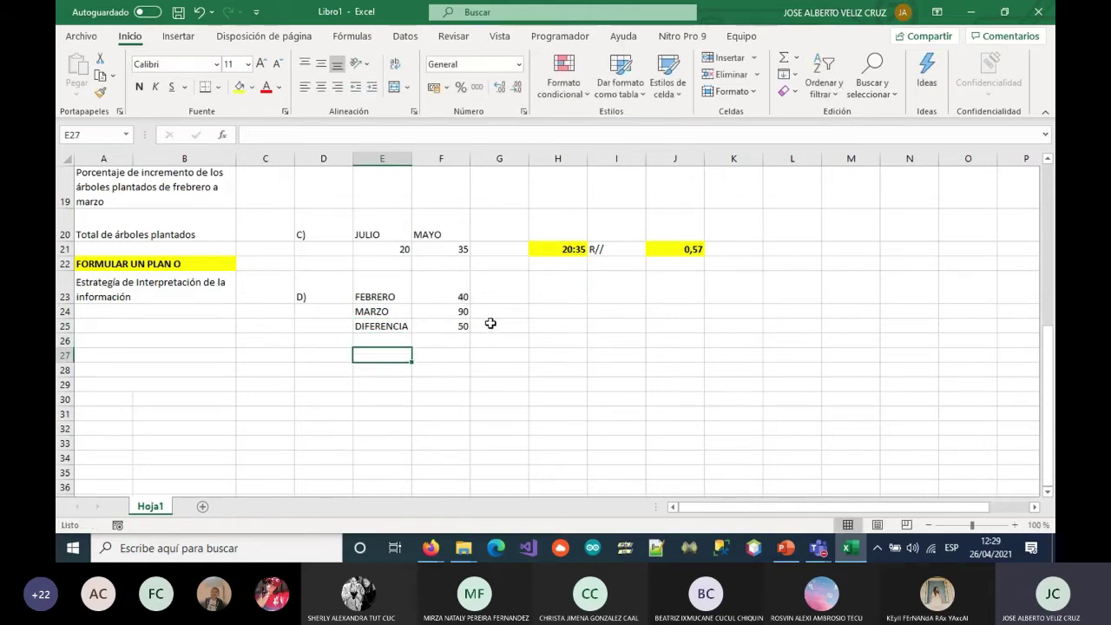
Check the yearly tree total in B14 and start a rule of three in E27:G27 with 450, "-" and 100
scroll(391, 382, down, 1)
scroll(387, 382, up, 4)
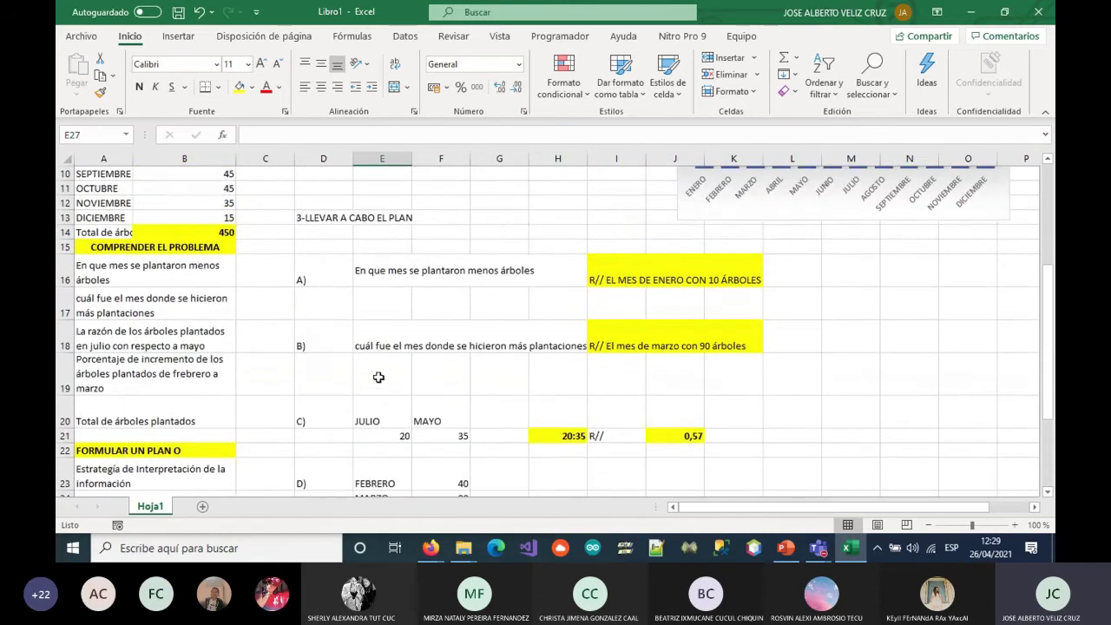
click(179, 234)
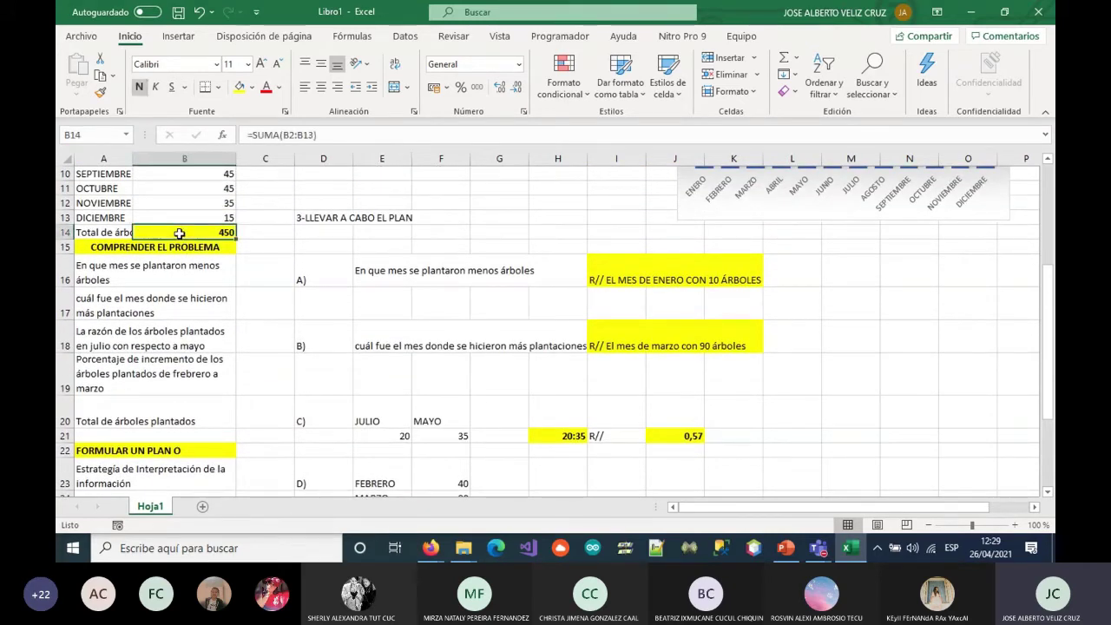
scroll(387, 315, down, 5)
scroll(382, 333, up, 2)
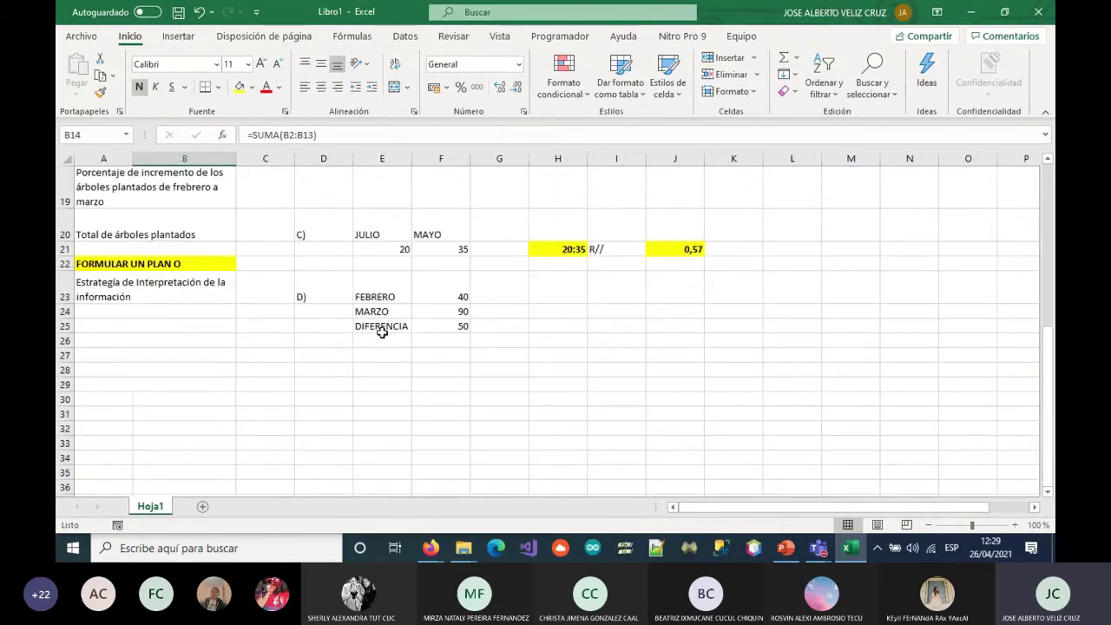
click(382, 356)
text(450)
key(Tab)
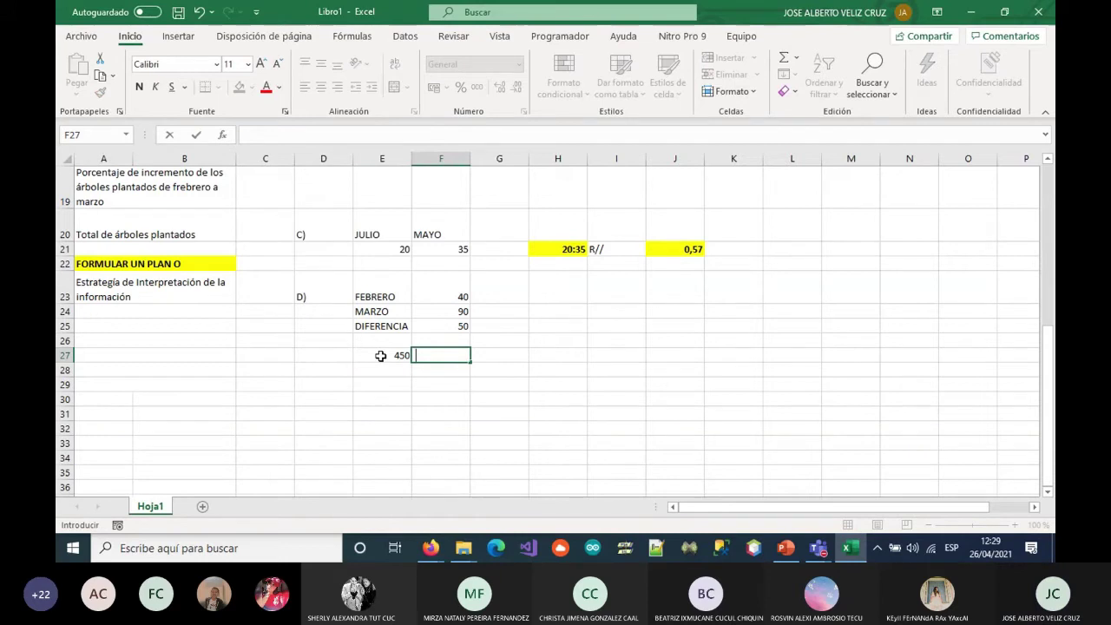
text(-)
key(Tab)
text(100)
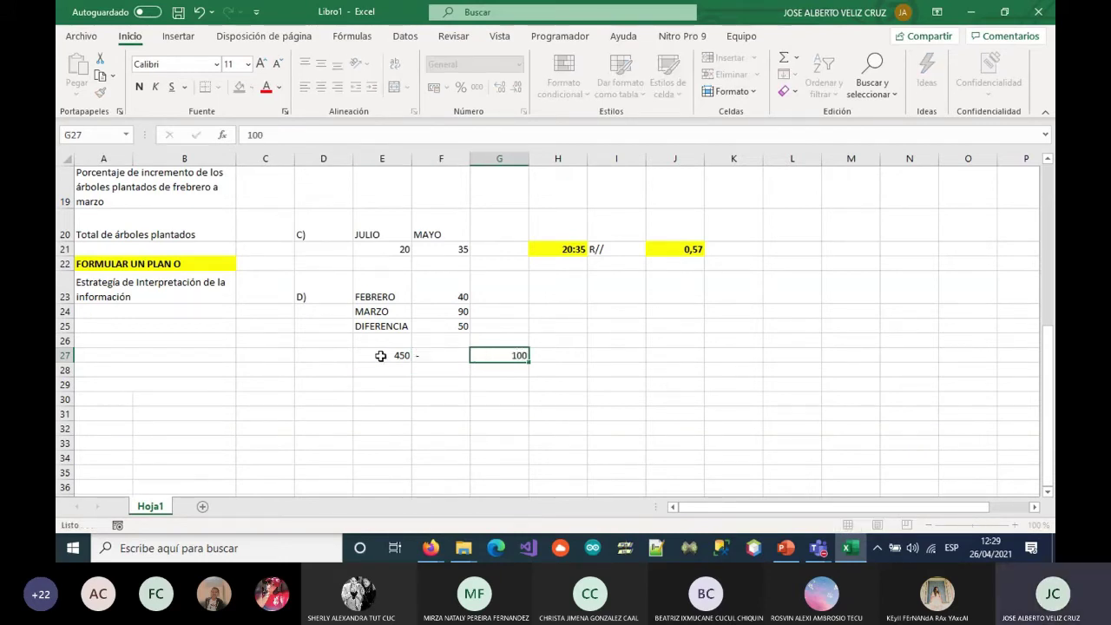
key(Return)
Center the rule-of-three entries in E27:G27 horizontally and vertically
drag(380, 356, 519, 372)
click(320, 87)
click(321, 63)
click(378, 368)
click(379, 355)
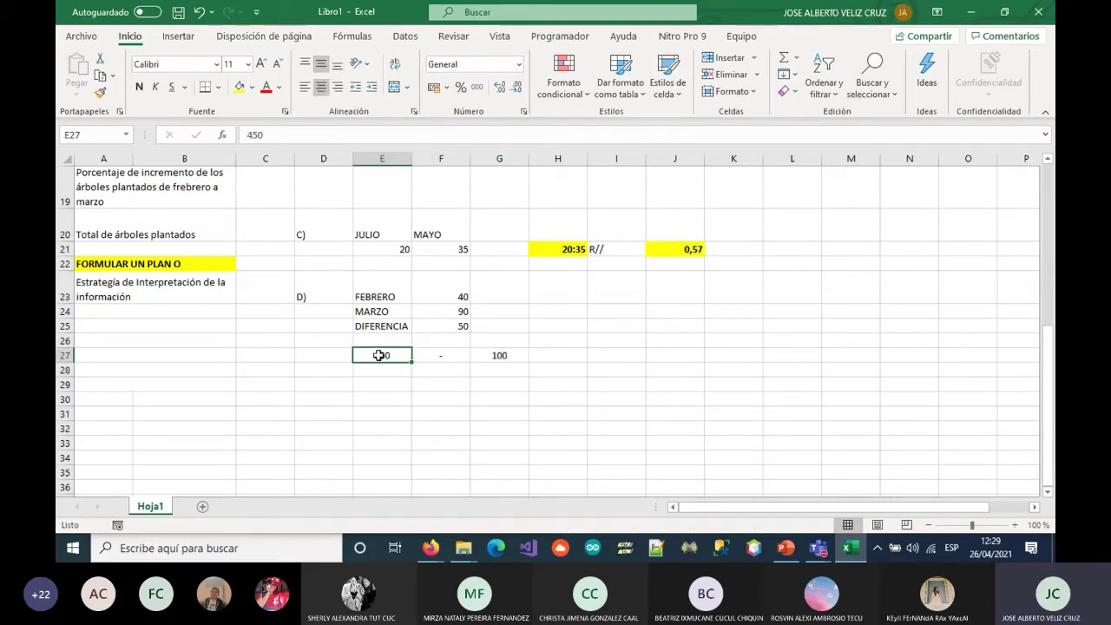
click(512, 355)
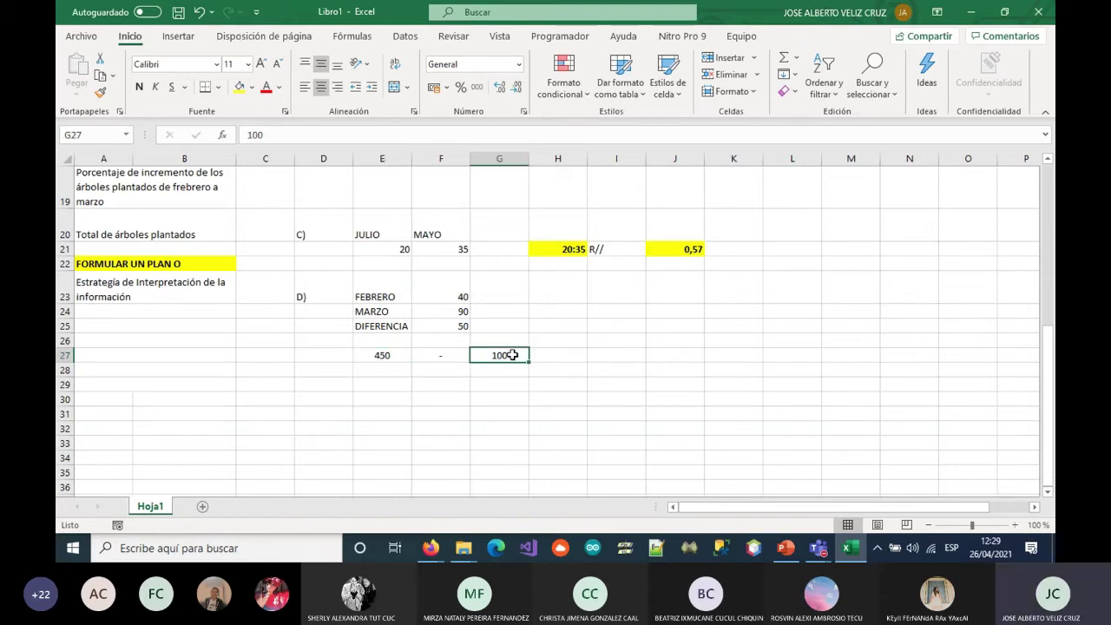
Move the rule-of-three entries from E27:G27 down one row to E28:G28
drag(512, 355, 390, 355)
key(ctrl+x)
key(Down)
key(ctrl+v)
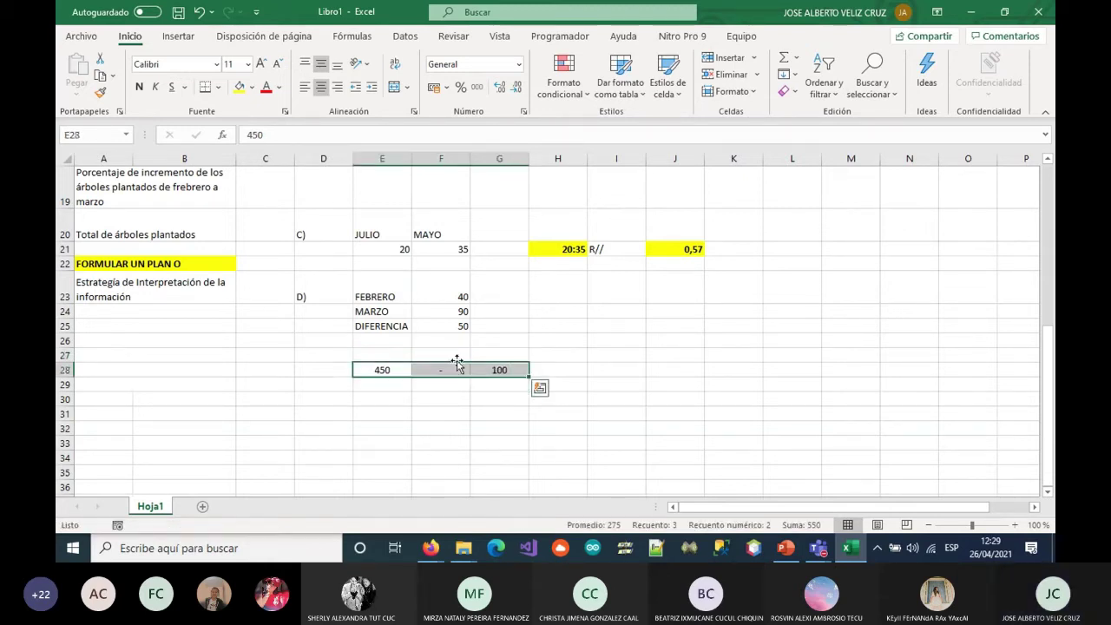
Add the headings ARBOLES in E27 and PORCENTAJE in G27 above the rule-of-three values
click(393, 356)
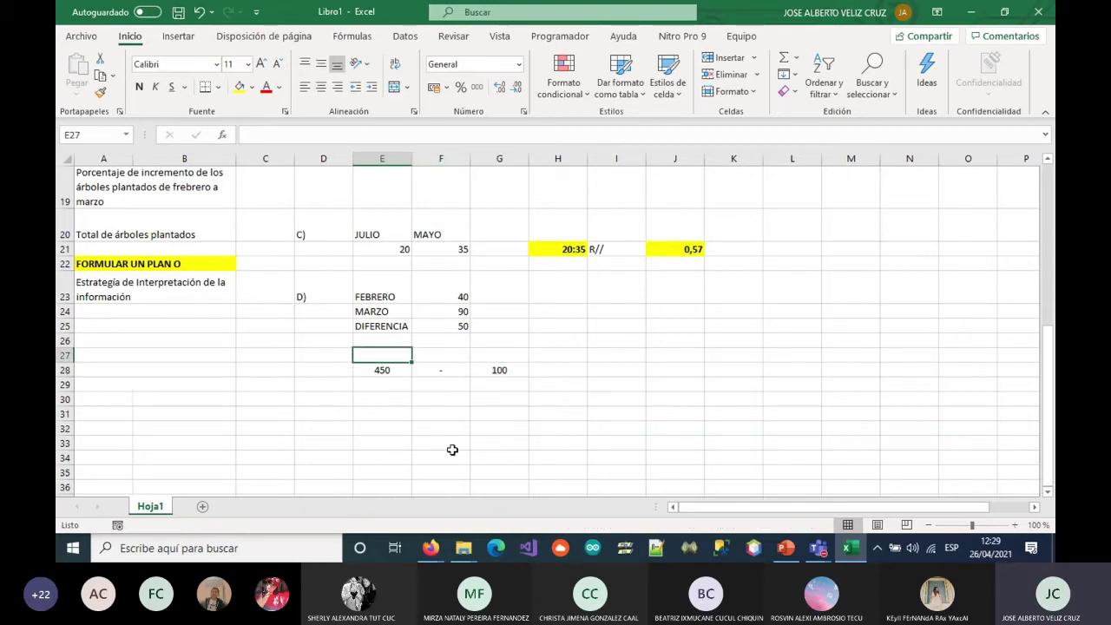
text(ARBOLES)
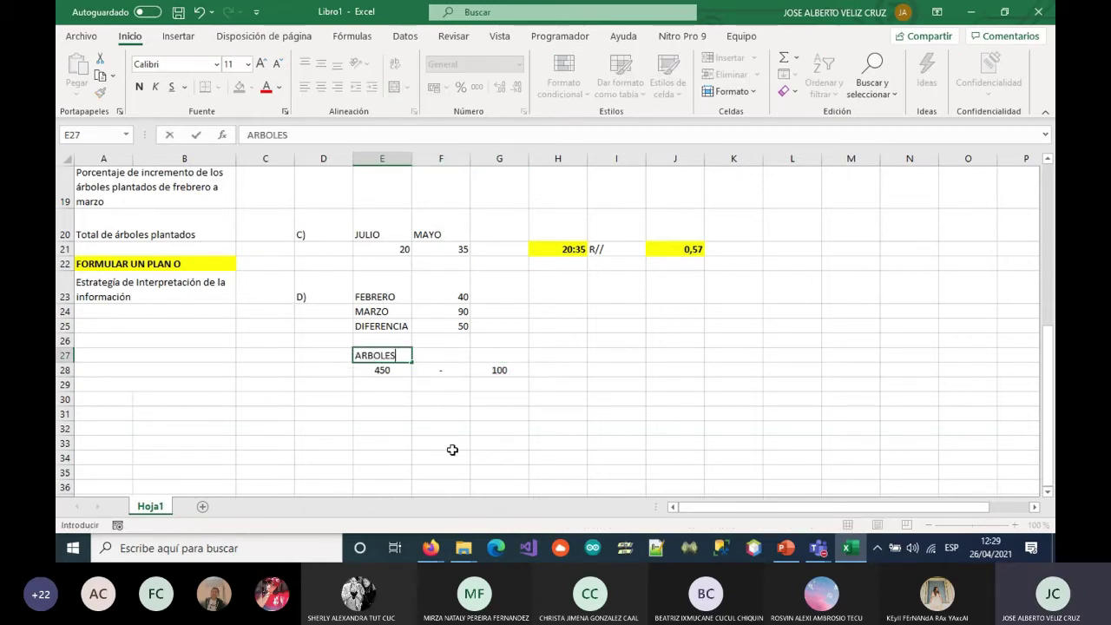
key(Tab)
key(Tab)
text(PORCENTAJE)
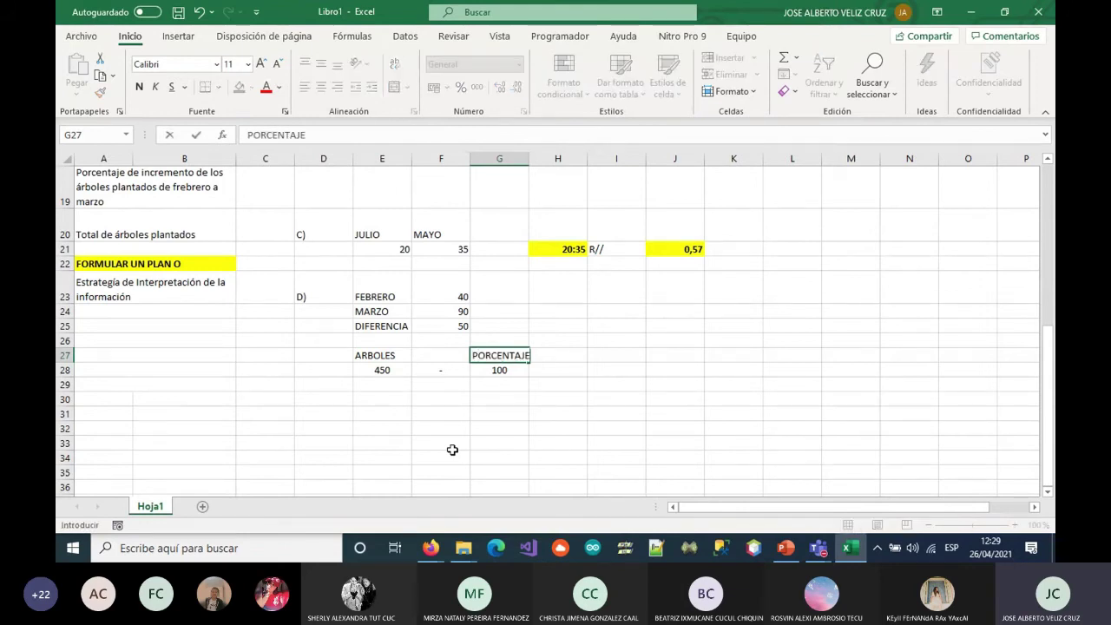
key(Return)
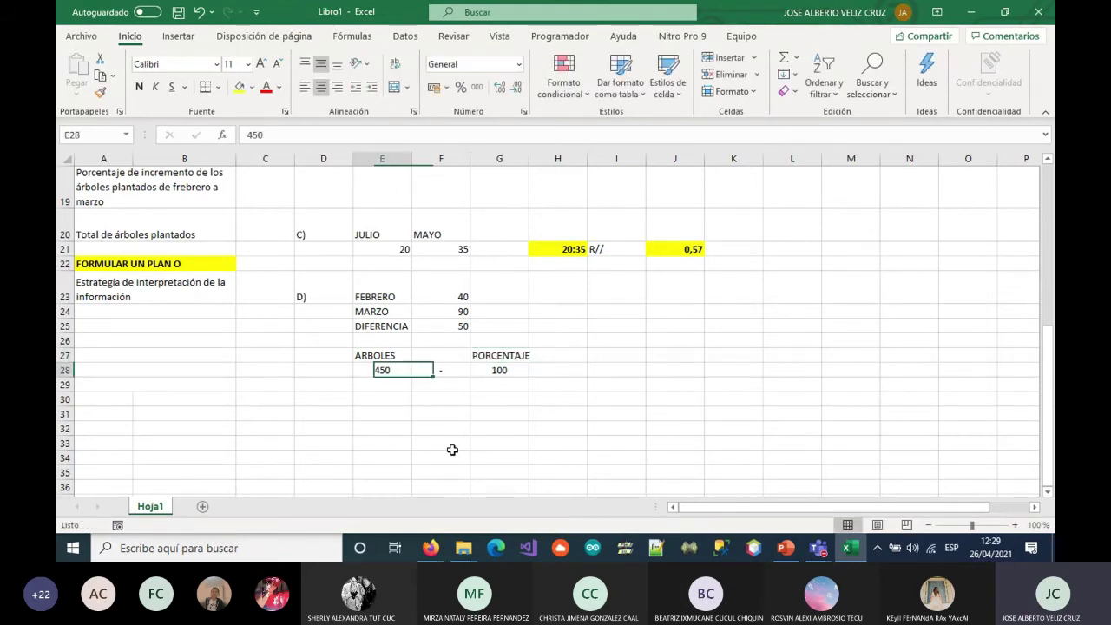
Check the rule-of-three entries in row 28 and February's tree count in F23
key(Right)
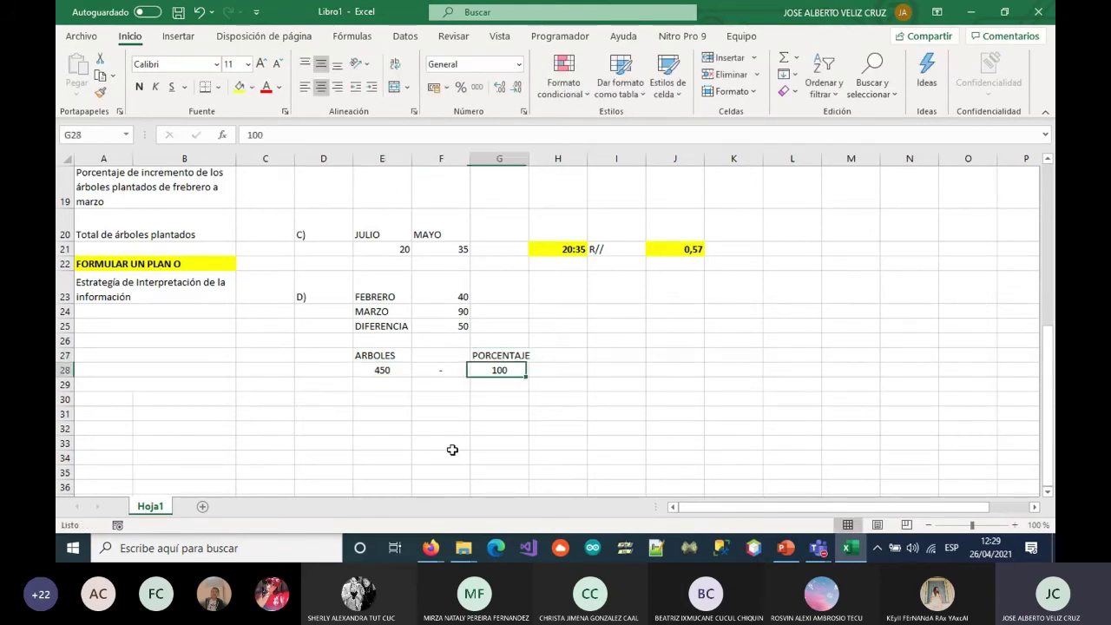
key(Left)
key(Left)
key(Up)
key(Up)
key(Up)
key(Up)
key(Up)
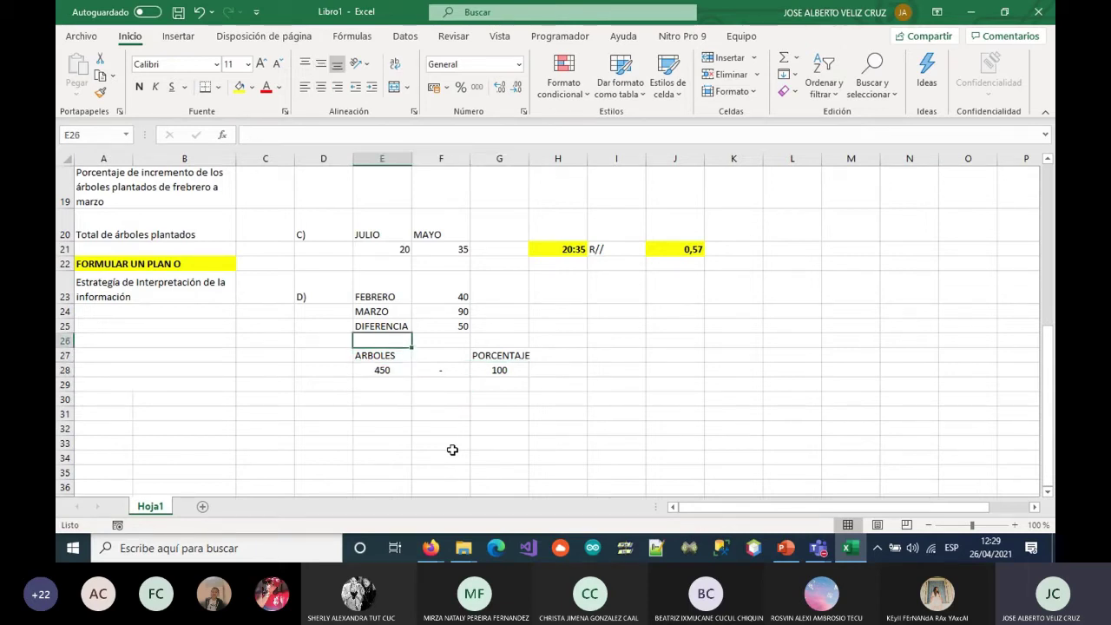
key(Right)
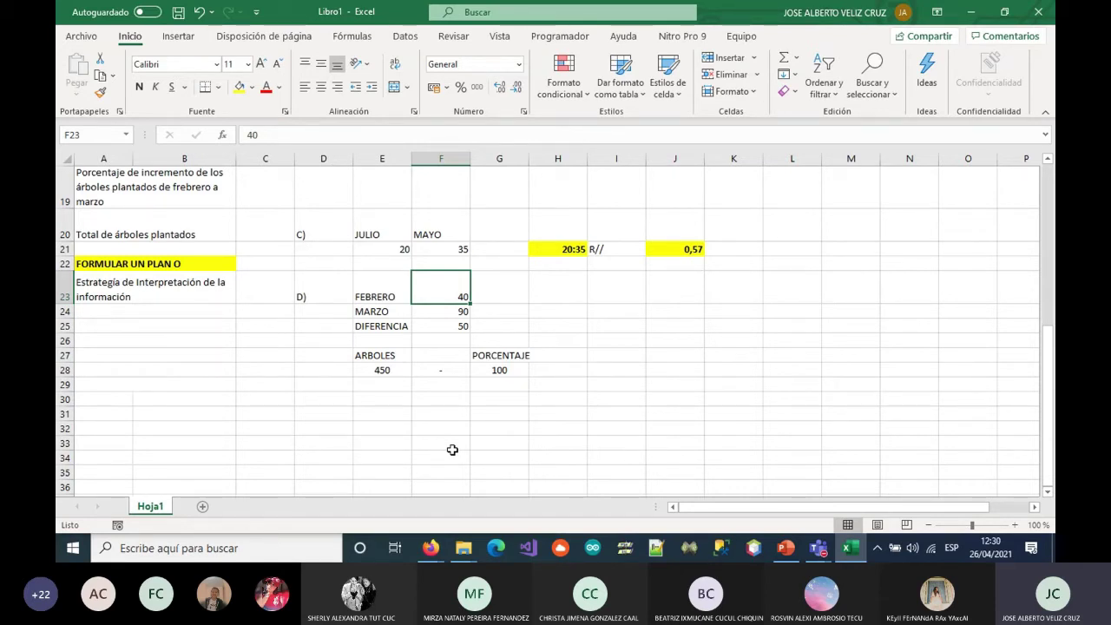
Fill the second rule-of-three row in E29:G29 with 40, "-" and X
key(Down)
key(Down)
key(Down)
key(Down)
key(Down)
key(Down)
key(Left)
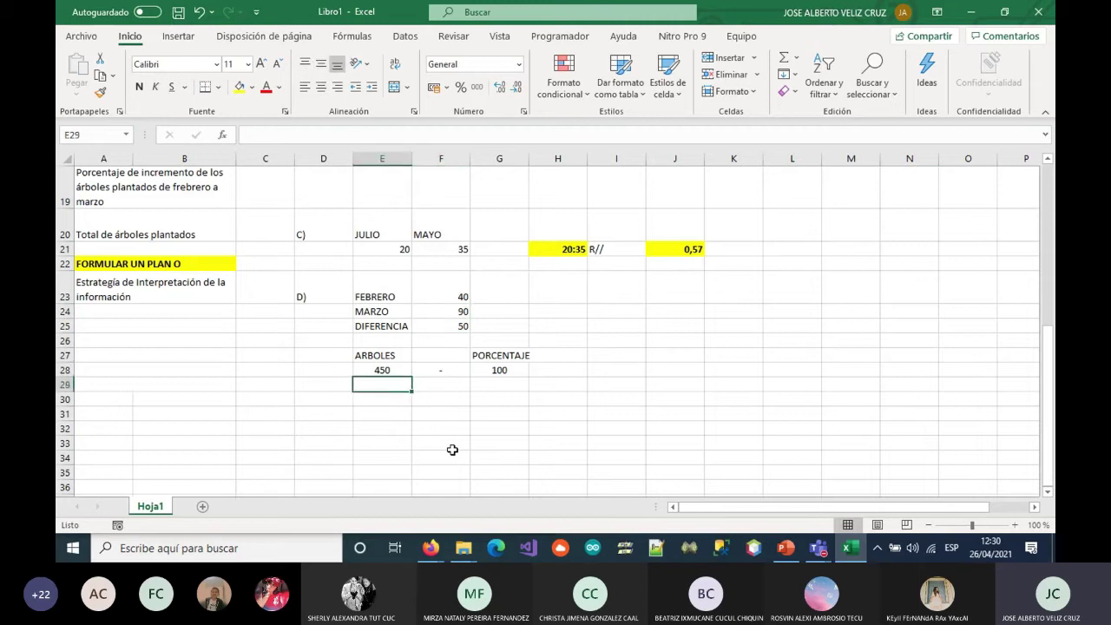
text(40)
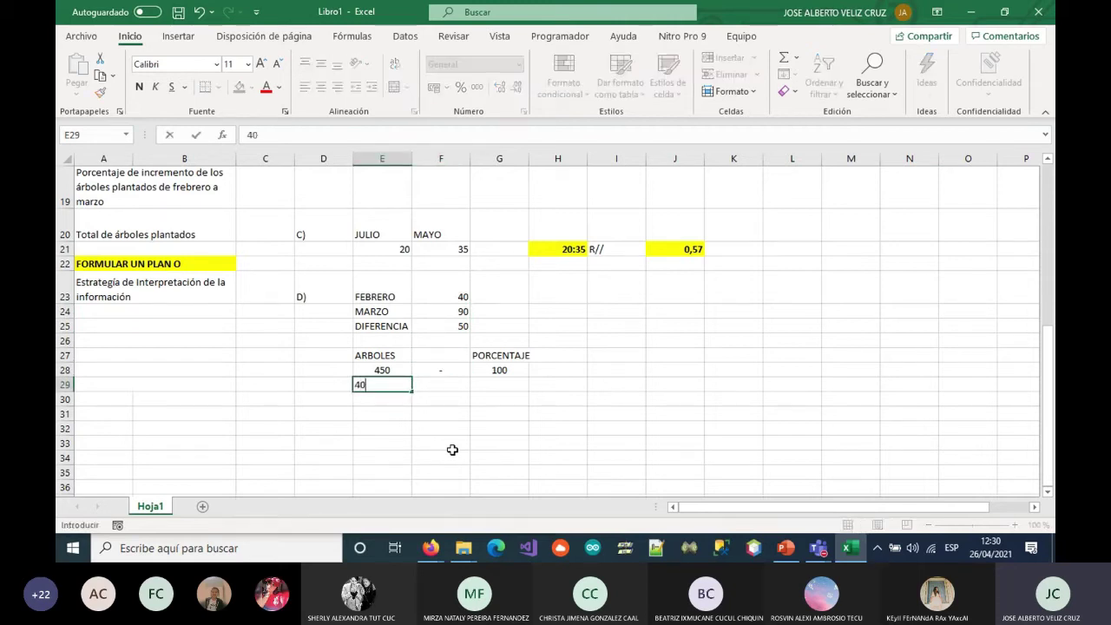
key(Right)
text(-)
key(Right)
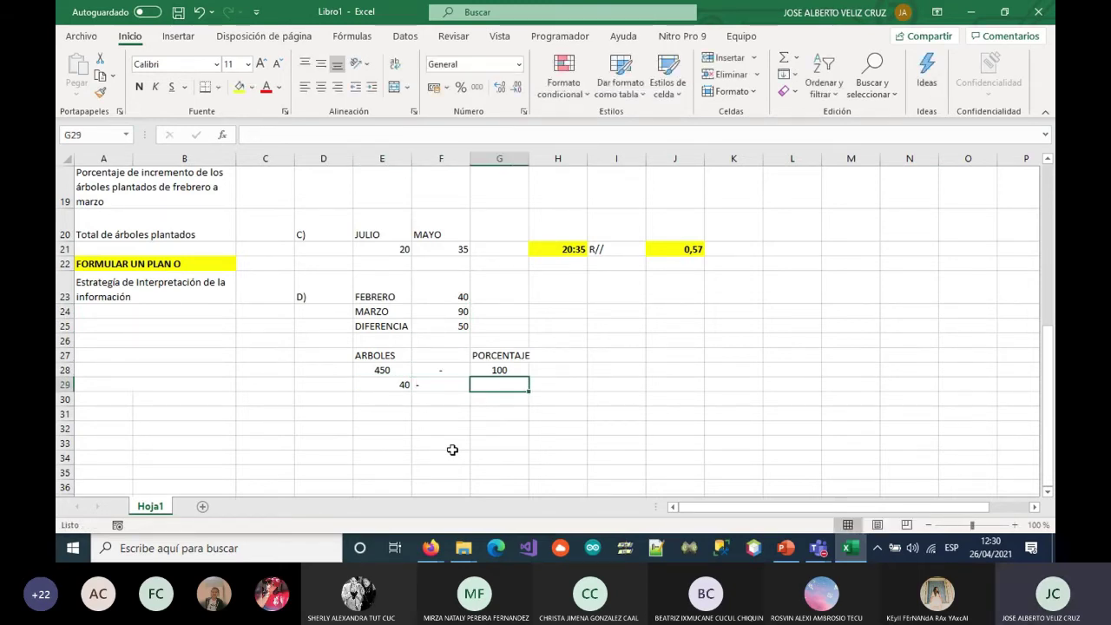
text(X)
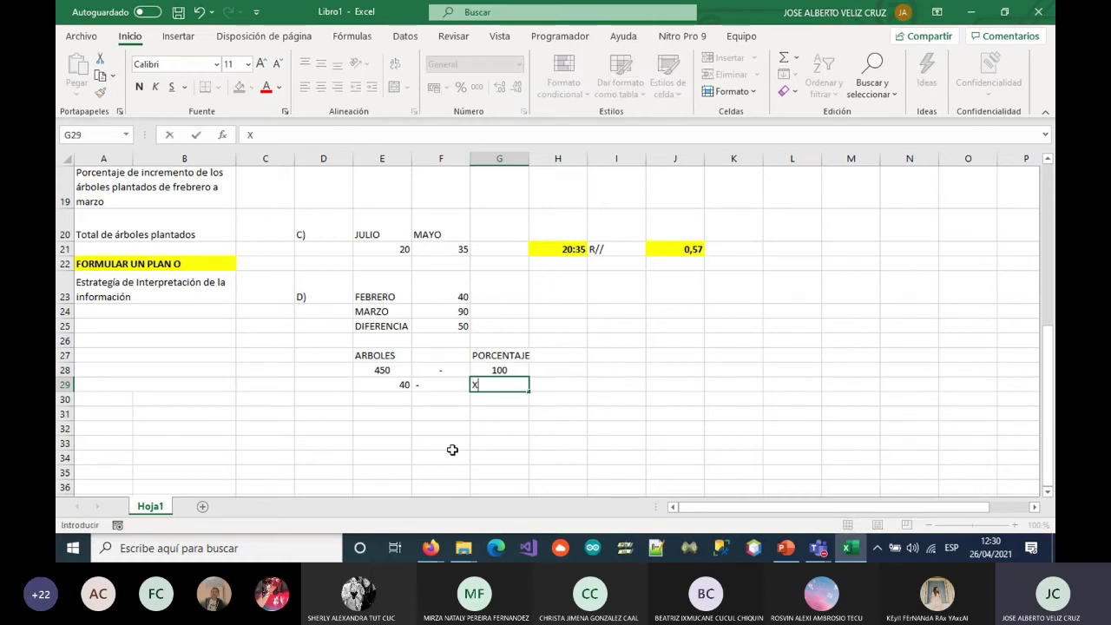
key(Return)
key(Up)
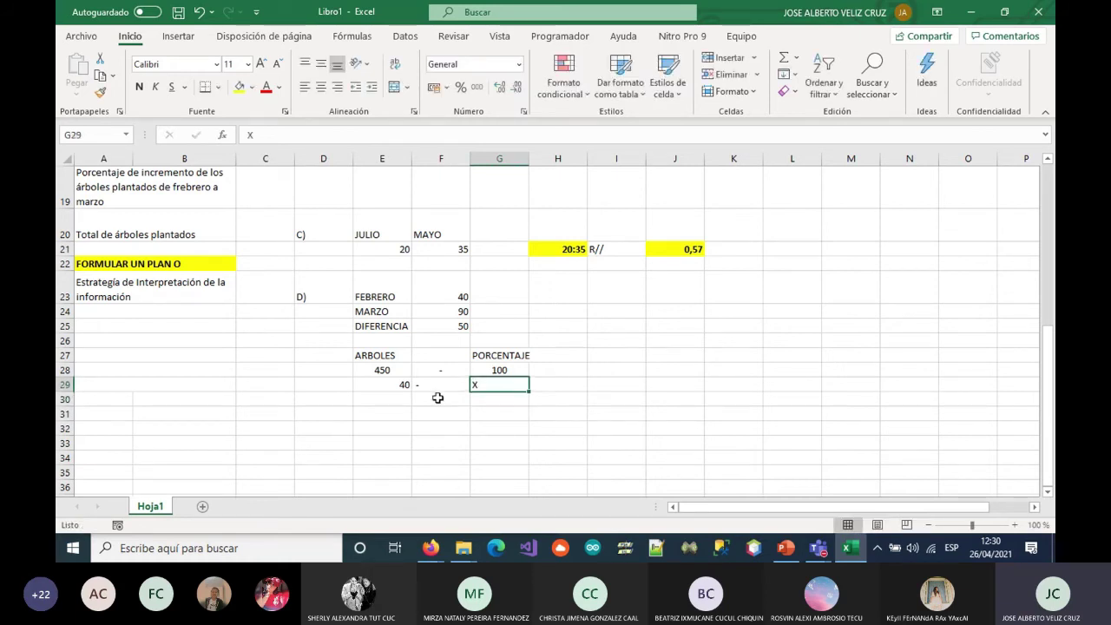
Center the entries in E29:G29 horizontally and vertically
drag(381, 384, 499, 384)
click(320, 87)
click(321, 63)
click(384, 414)
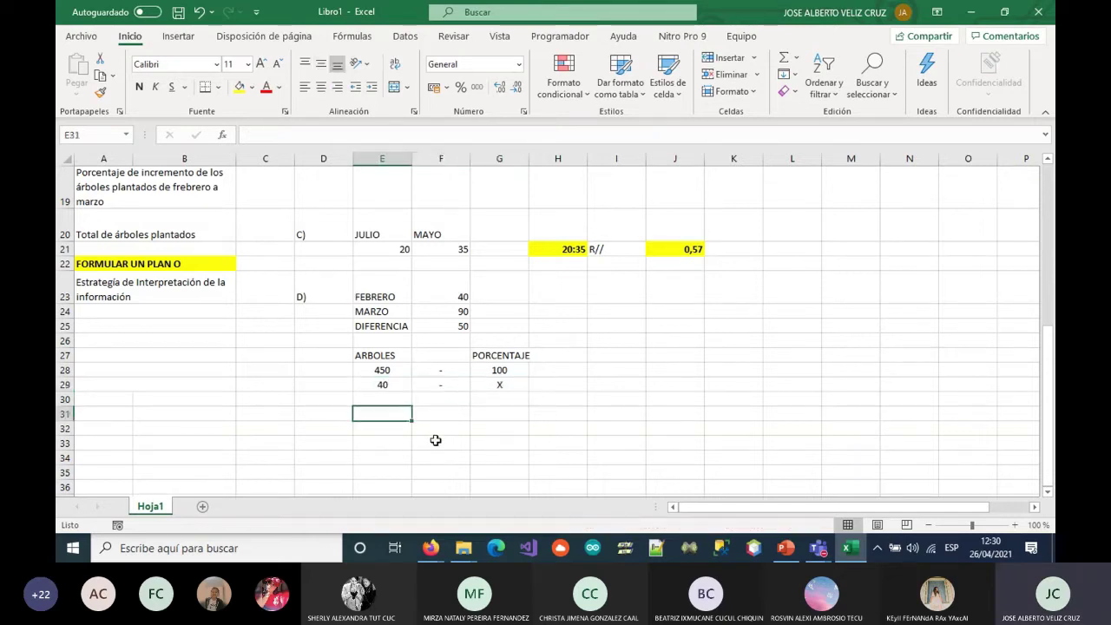
Write out the February calculation as text, with "X =" in E31 and "(40*100)/450" in F31
text(X =)
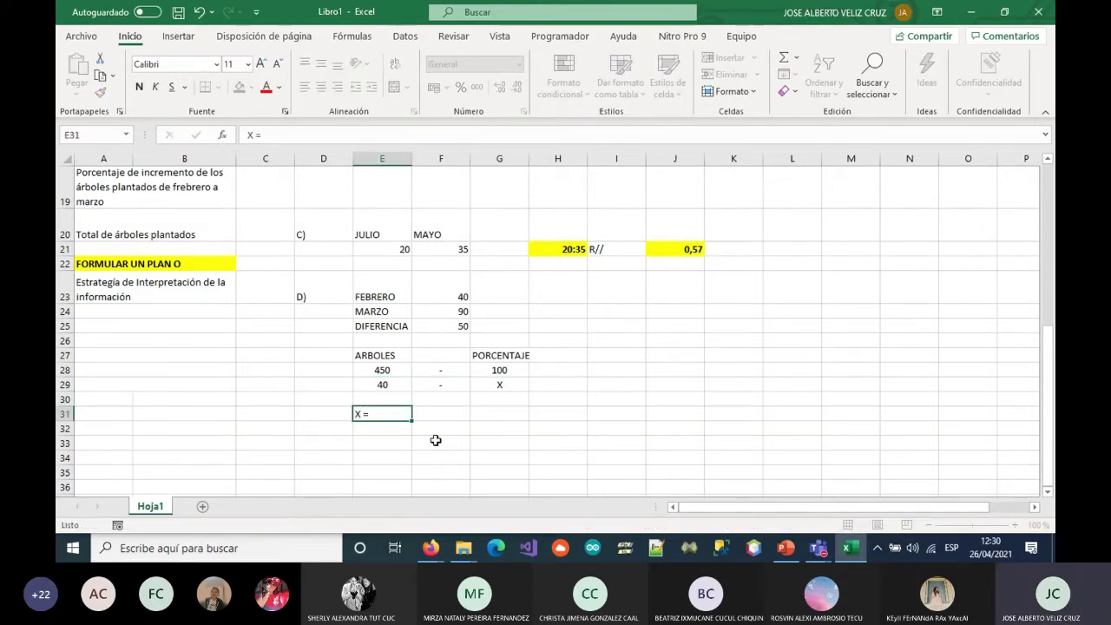
key(Tab)
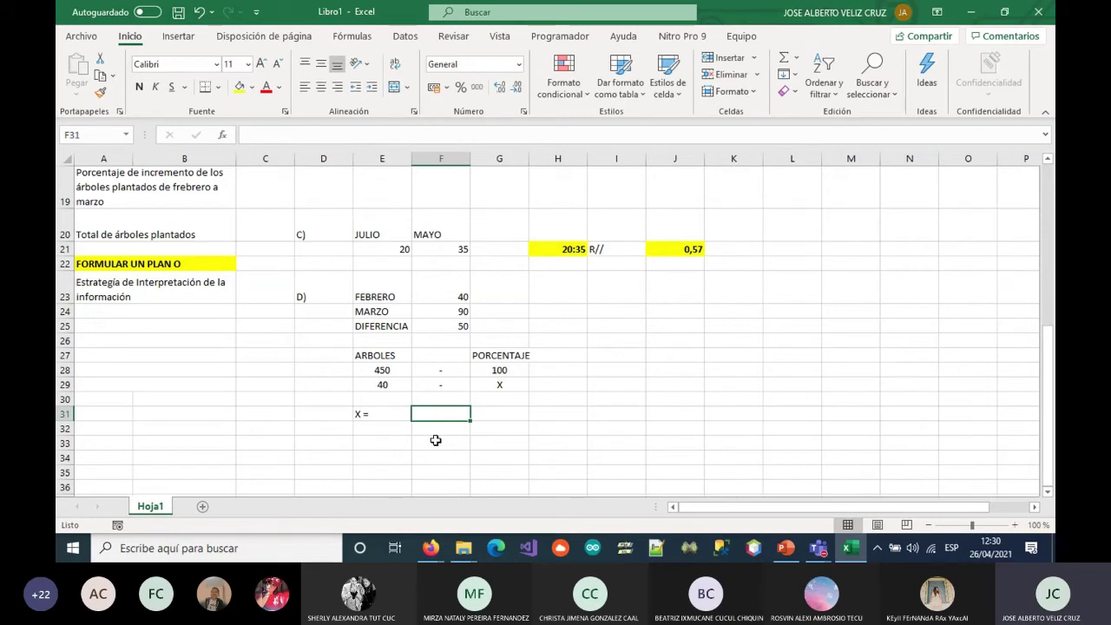
text(()
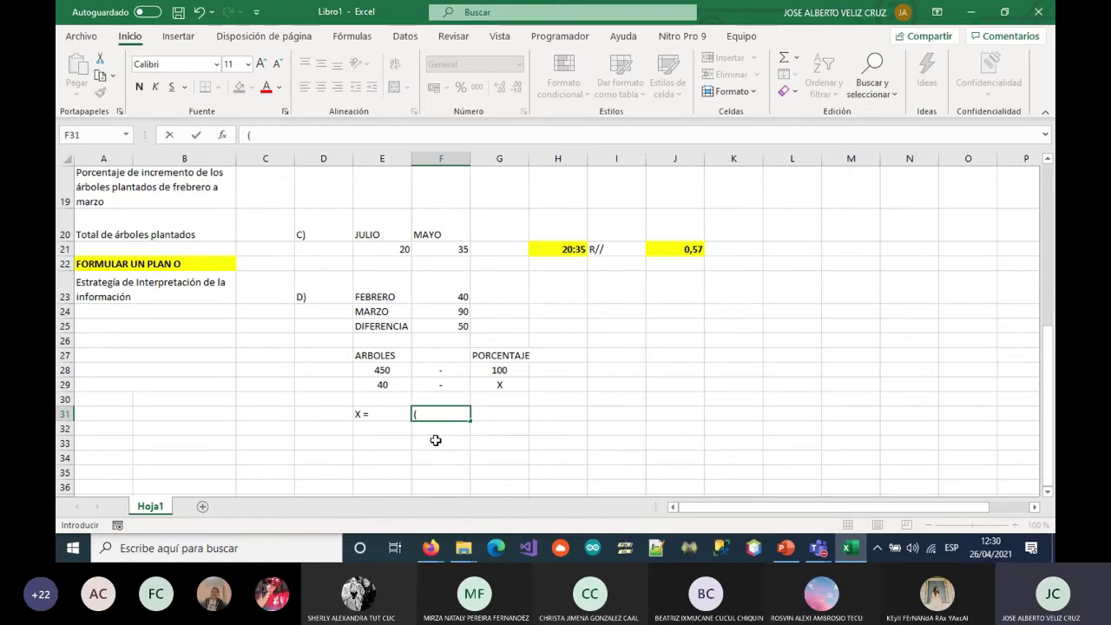
text(40*100)/)
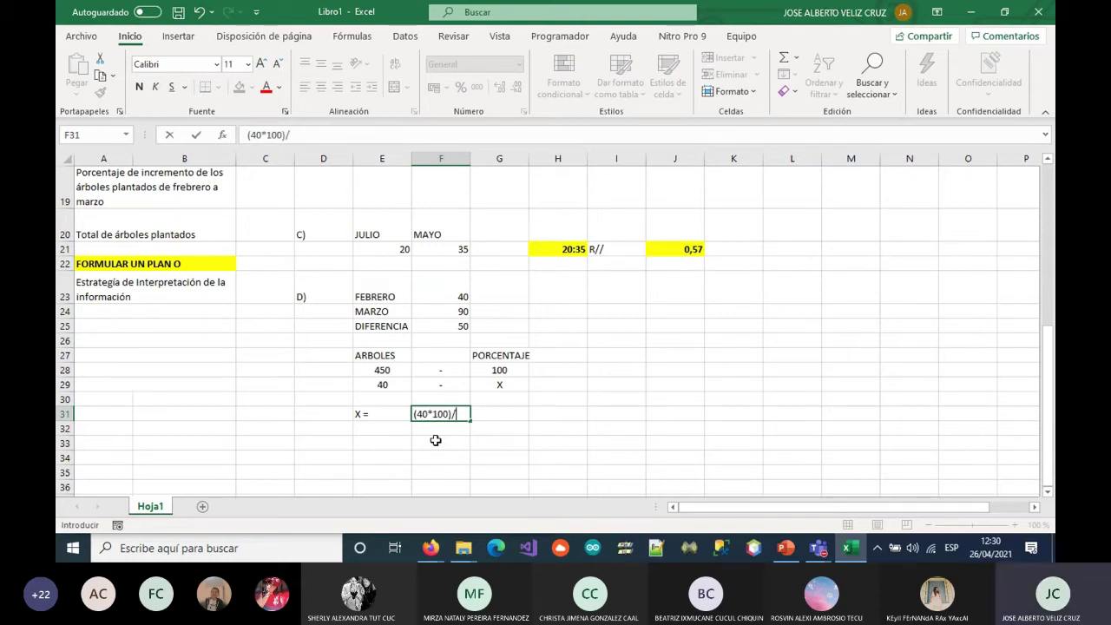
text(450)
key(Return)
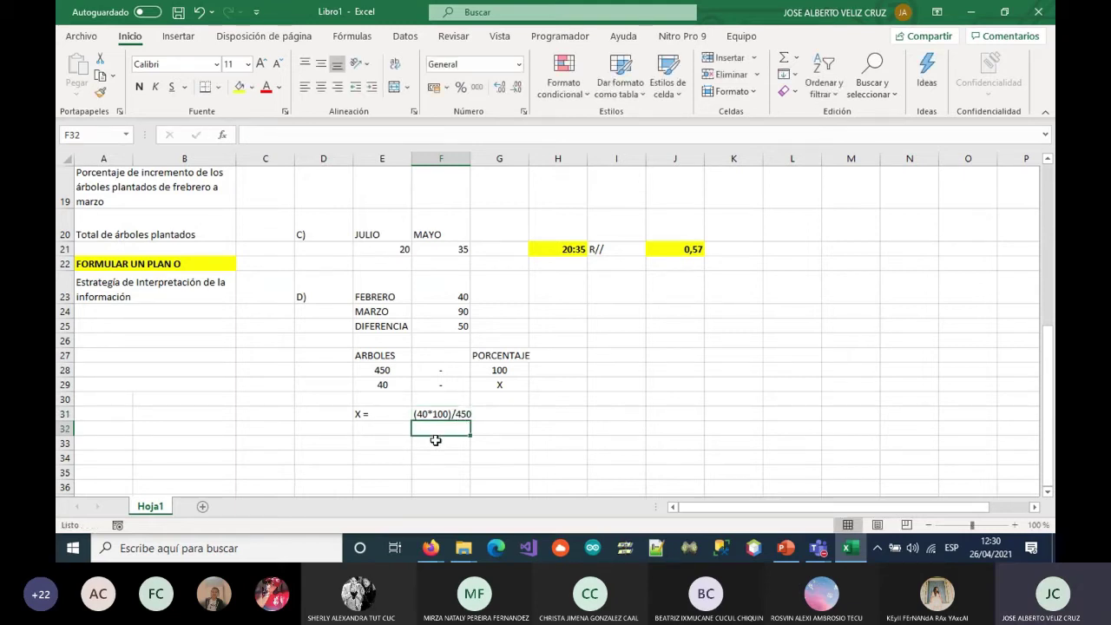
Calculate February's percentage in F32 with the formula =(E29*G28)/E28
text(=()
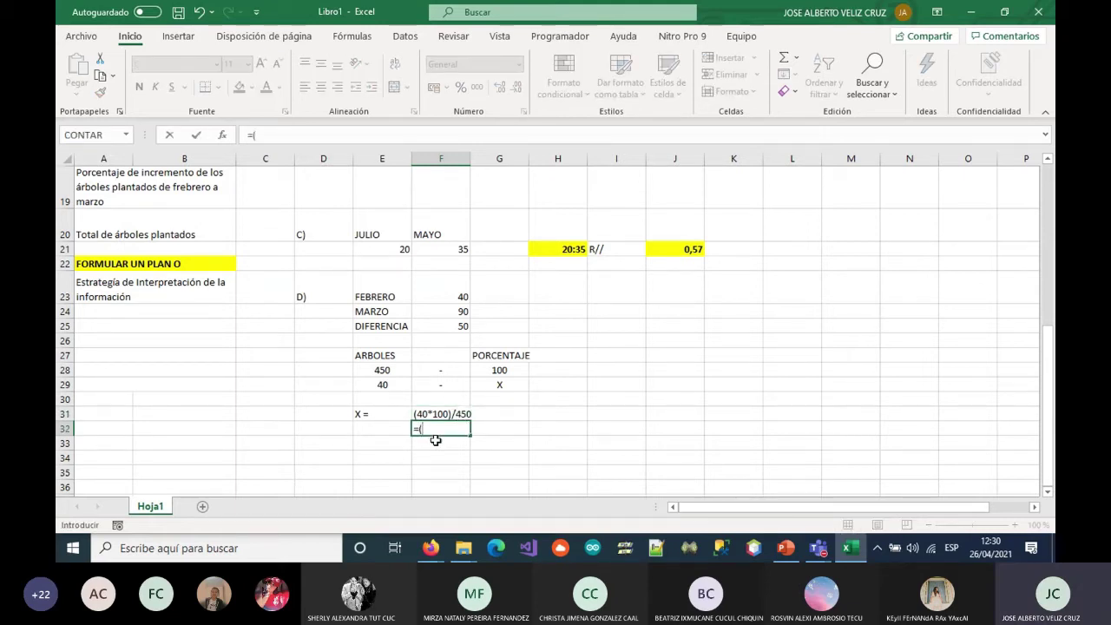
click(382, 383)
text(*)
click(490, 368)
text(()
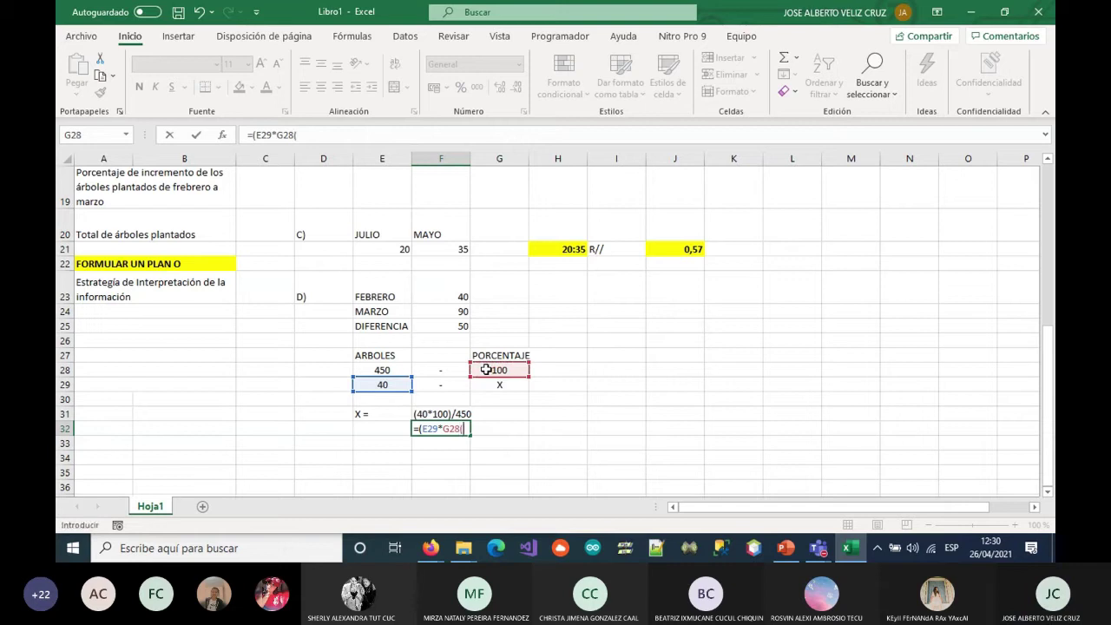
key(BackSpace)
text())
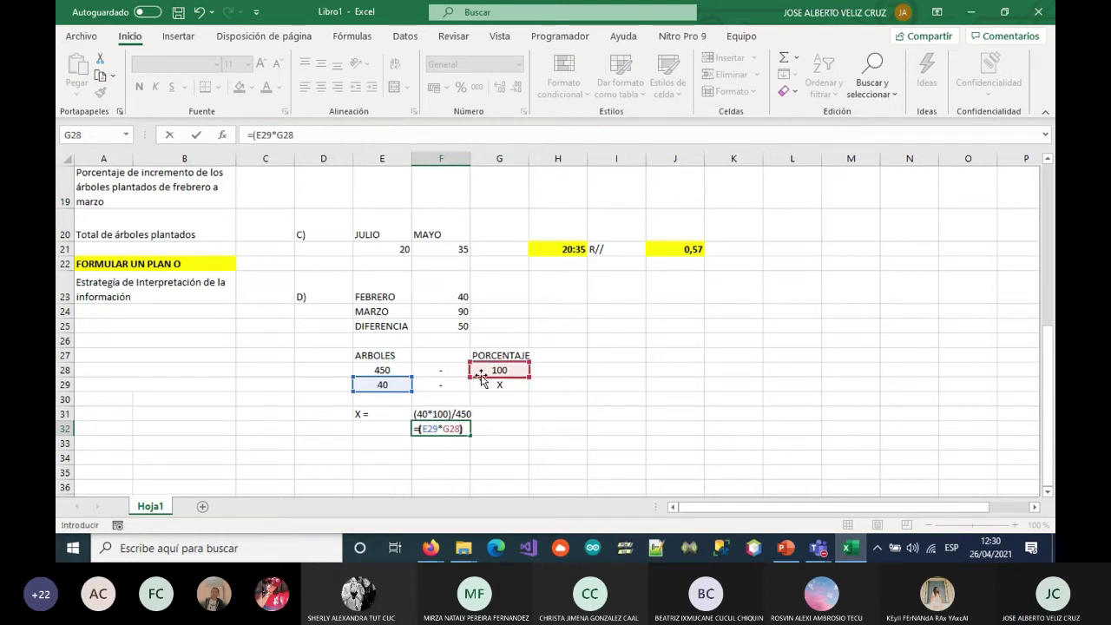
text(/)
click(371, 368)
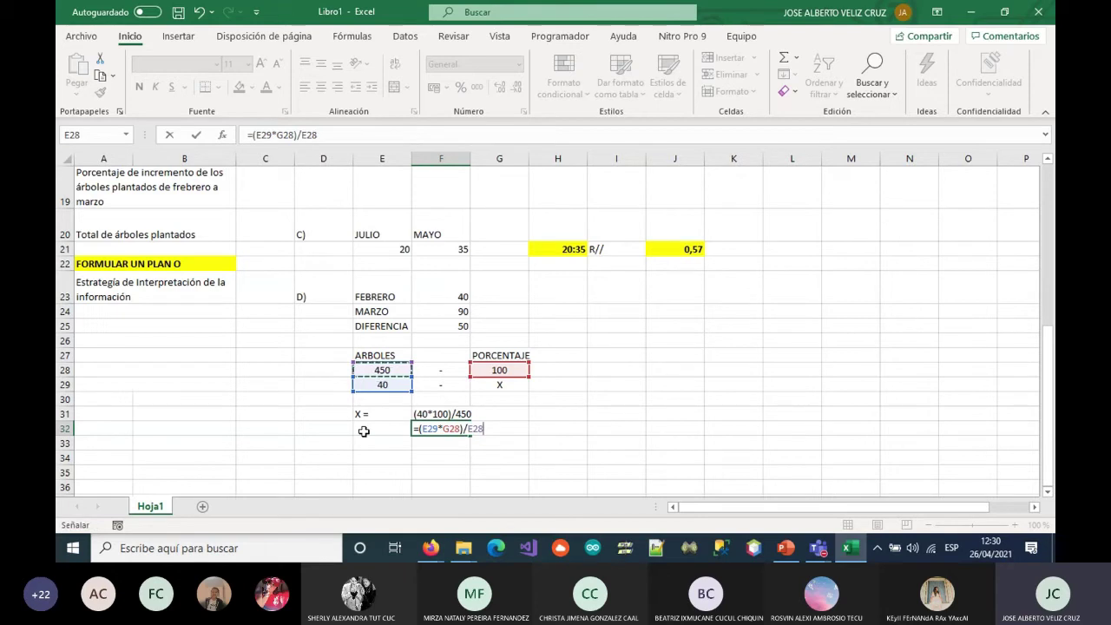
key(Return)
Show the F32 result with two decimals and label it POR CIENTO in G32
key(Up)
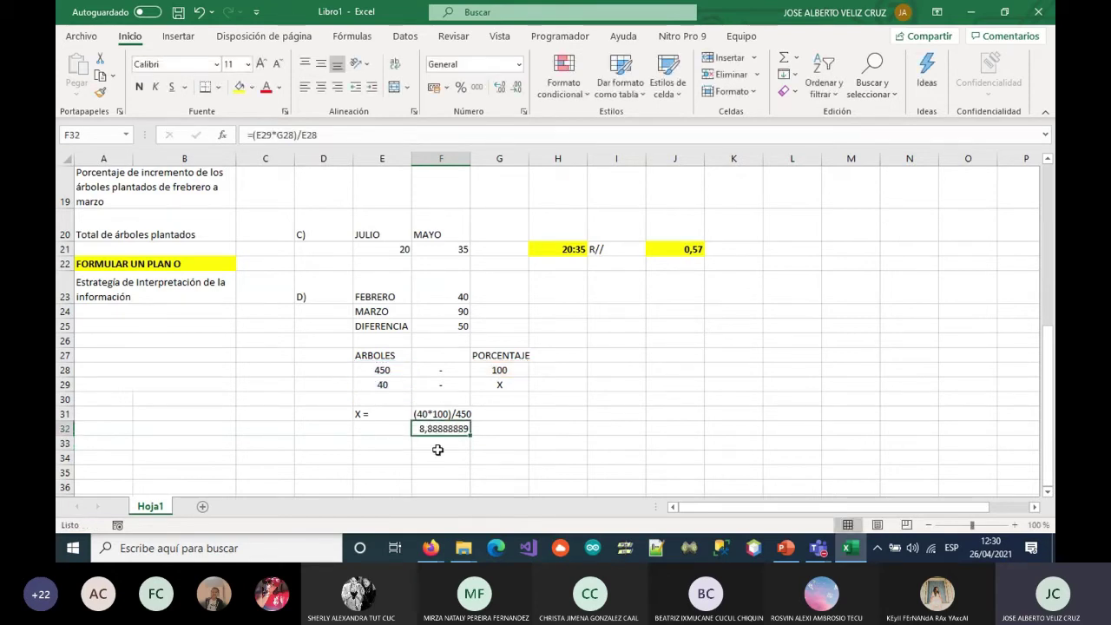
click(515, 95)
click(515, 95)
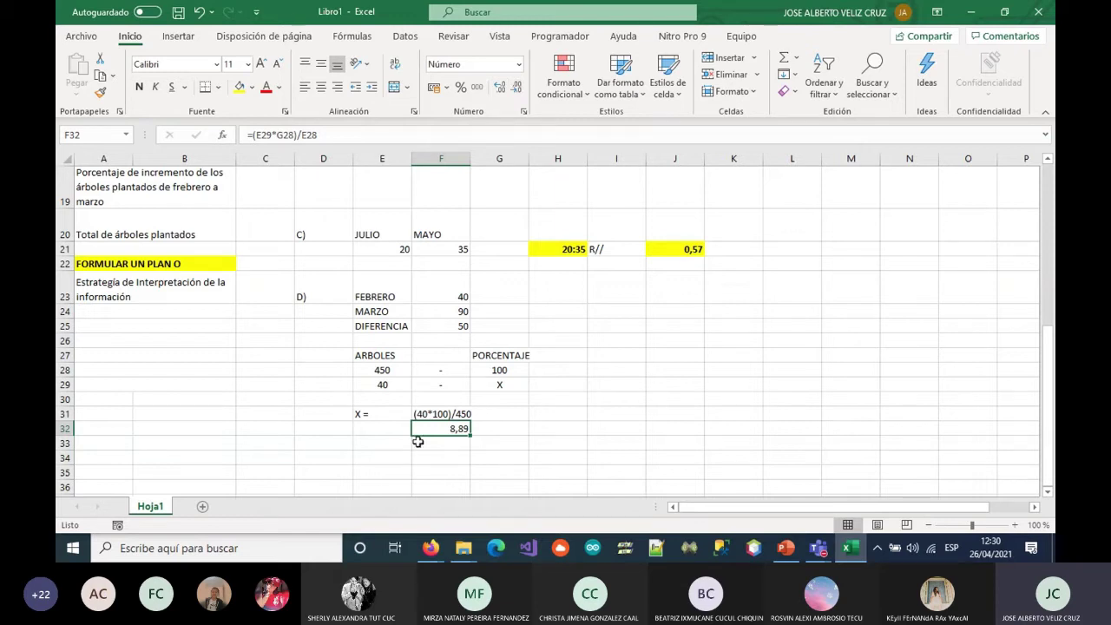
click(489, 434)
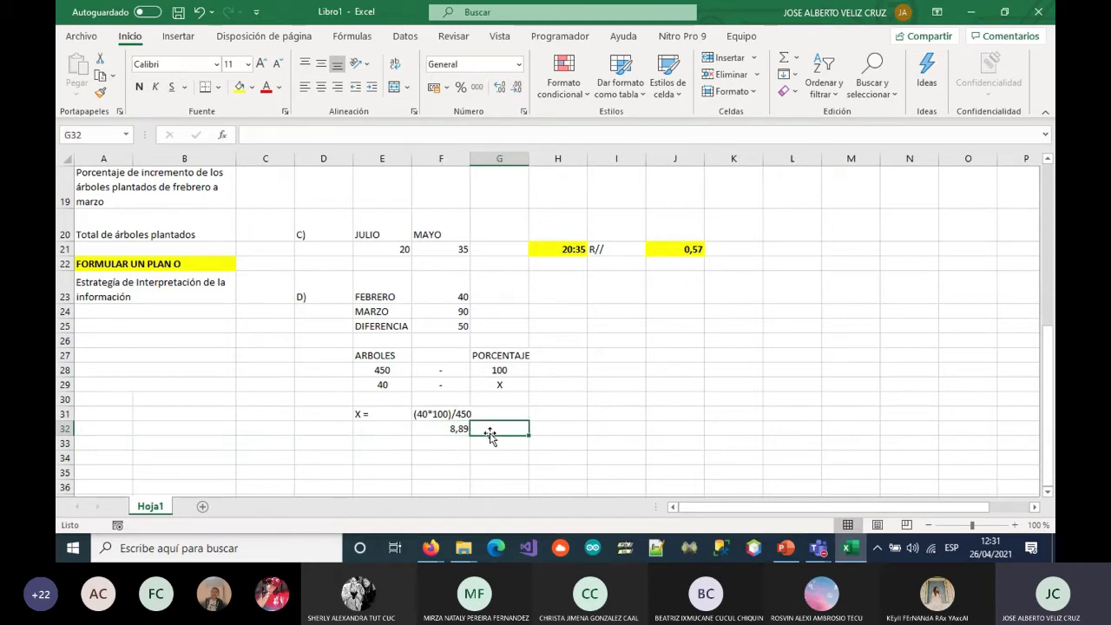
text(POR CIENTO)
key(Return)
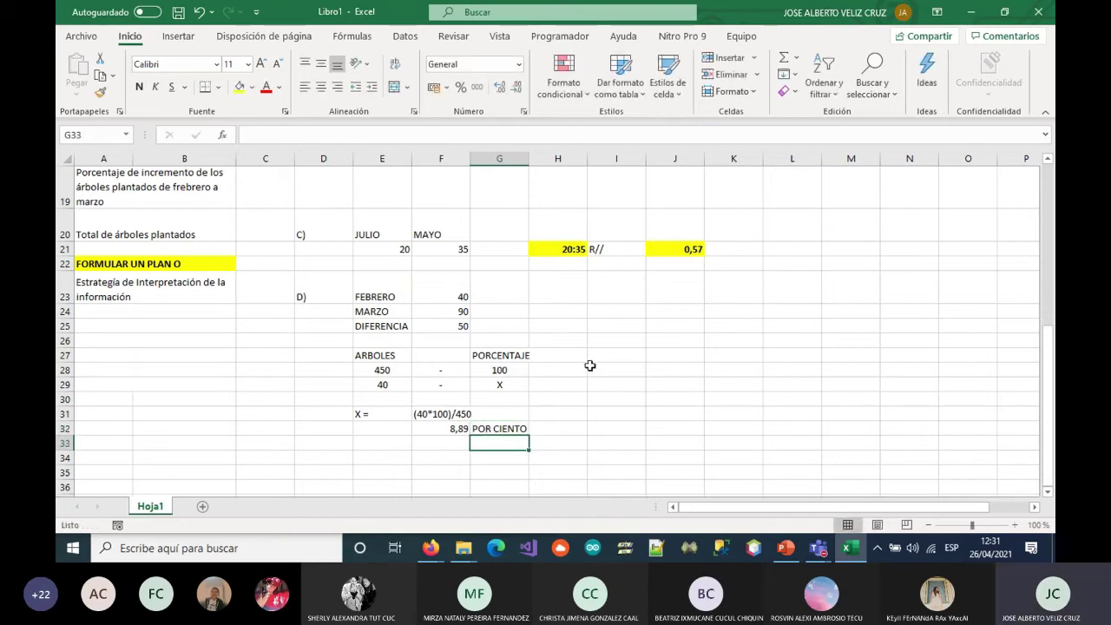
Copy the rule-of-three block E27:G29 to I27:K29
click(621, 360)
drag(381, 357, 501, 385)
key(ctrl+c)
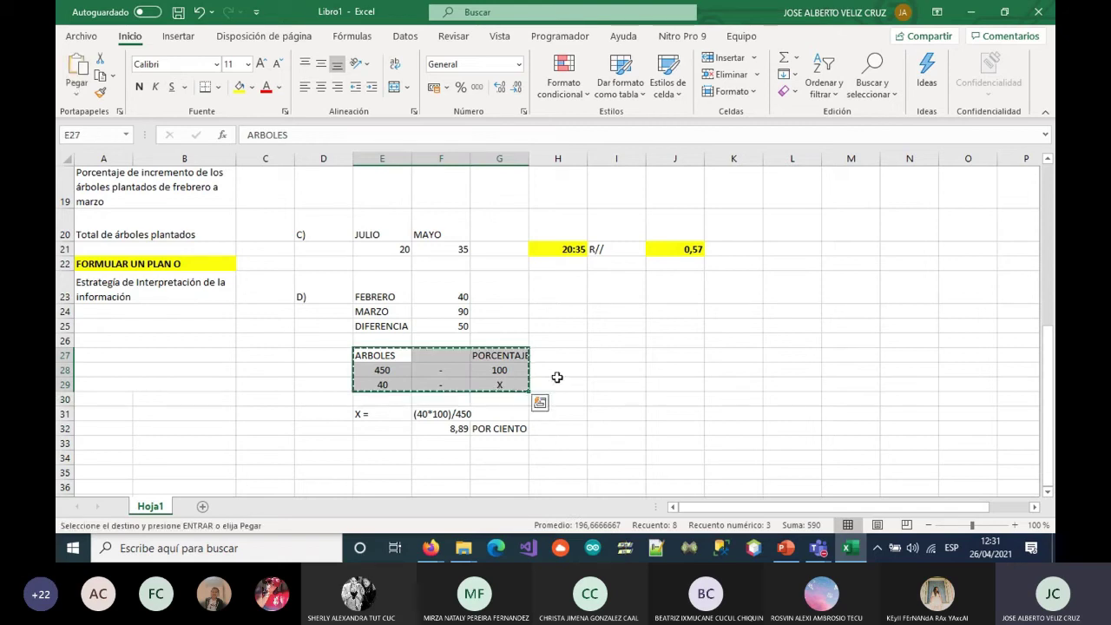
click(612, 354)
key(ctrl+v)
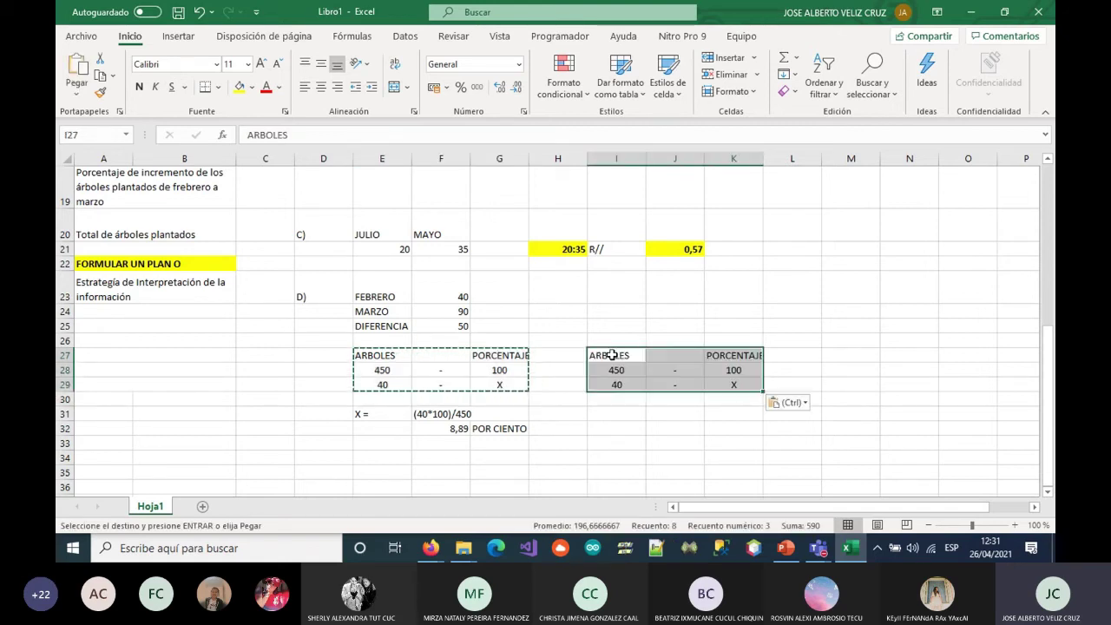
Change the tree count in I29 of the copied block to March's 90
click(616, 371)
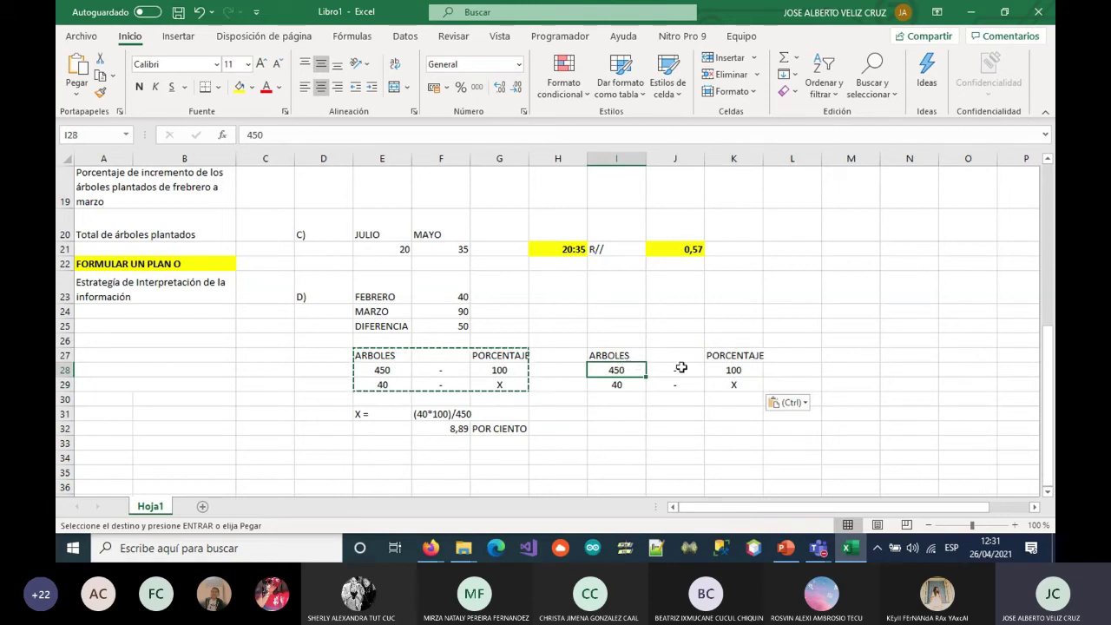
click(736, 369)
click(631, 385)
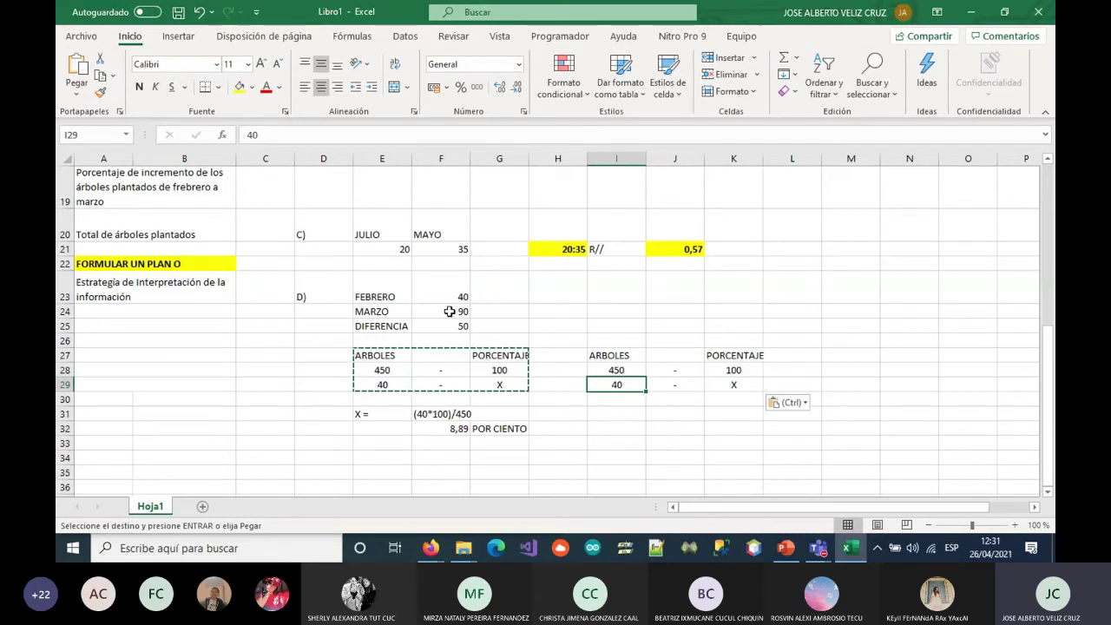
text(90)
key(Tab)
key(Tab)
key(Left)
key(Left)
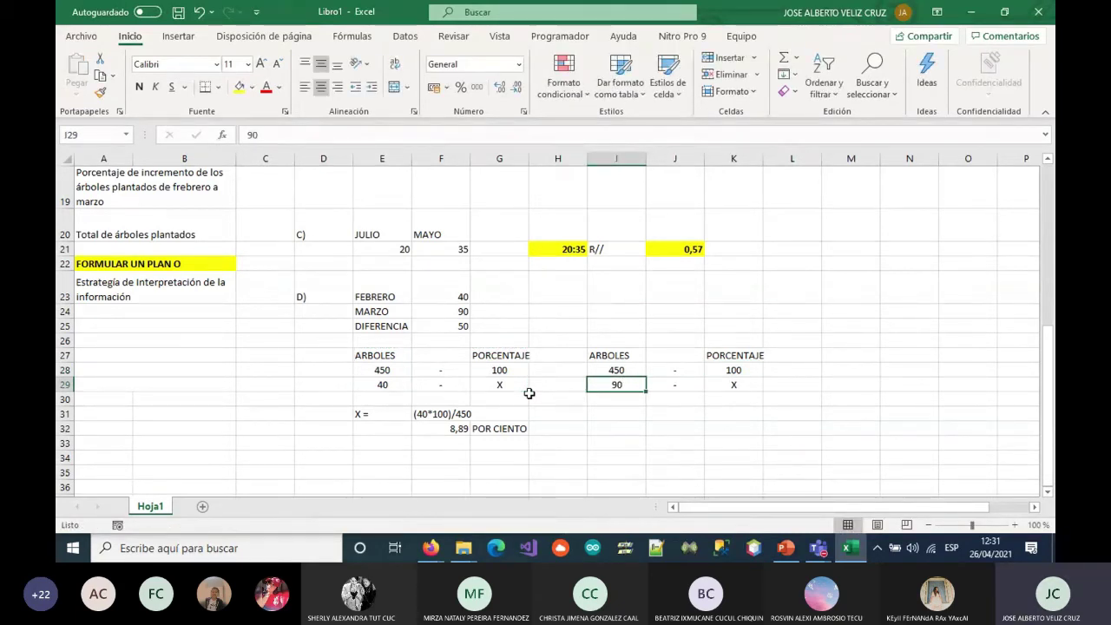
Write out the March calculation as text, with "X =" in I31 and "(90*100)/450" in J31
key(Down)
key(Down)
text(X =)
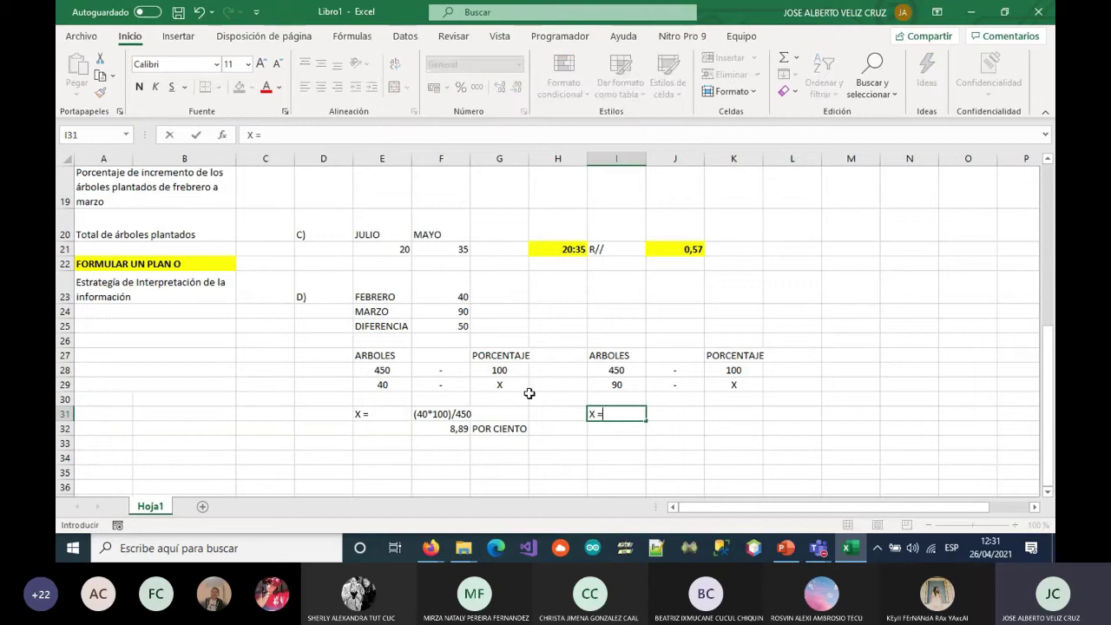
key(Tab)
text(()
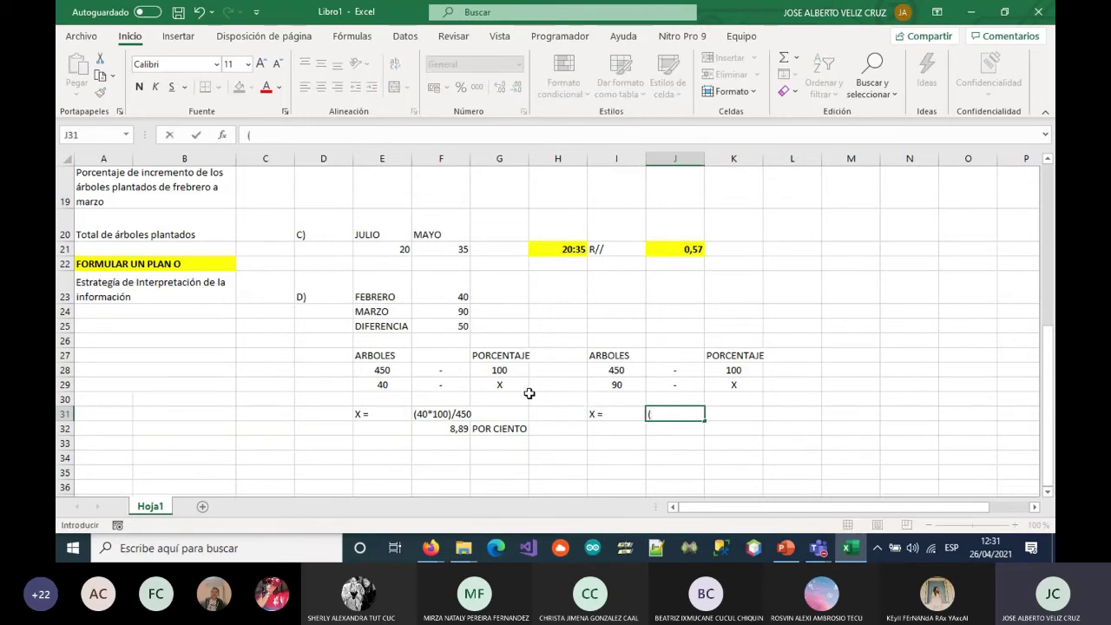
text(90*100)/450)
key(Return)
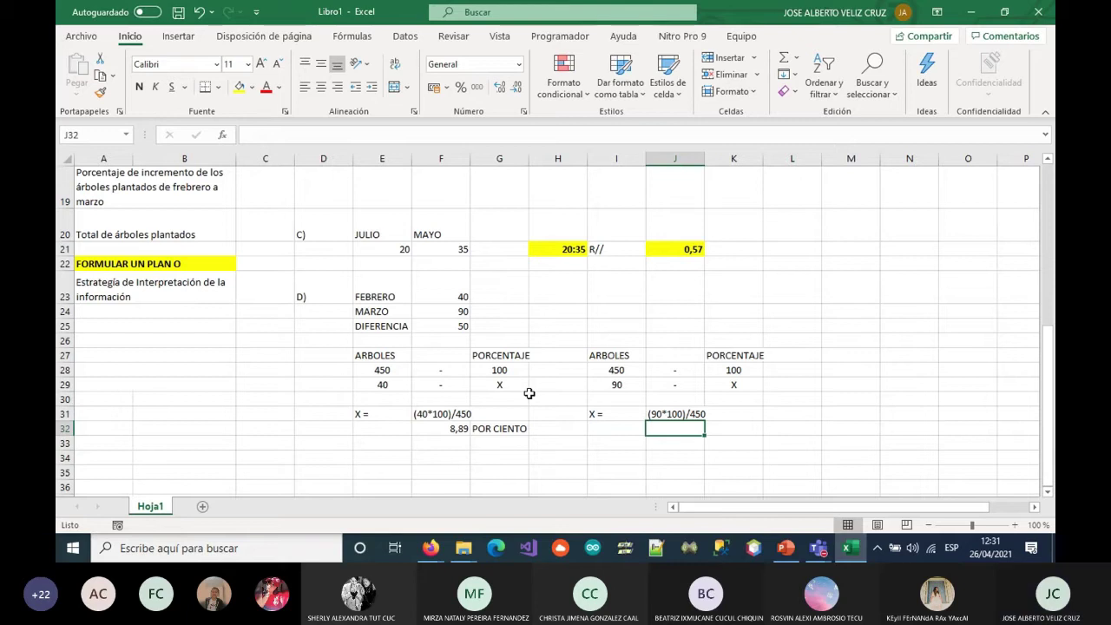
Calculate March's percentage in J32 with the formula =(I29*K28)/I28
text(=()
click(613, 385)
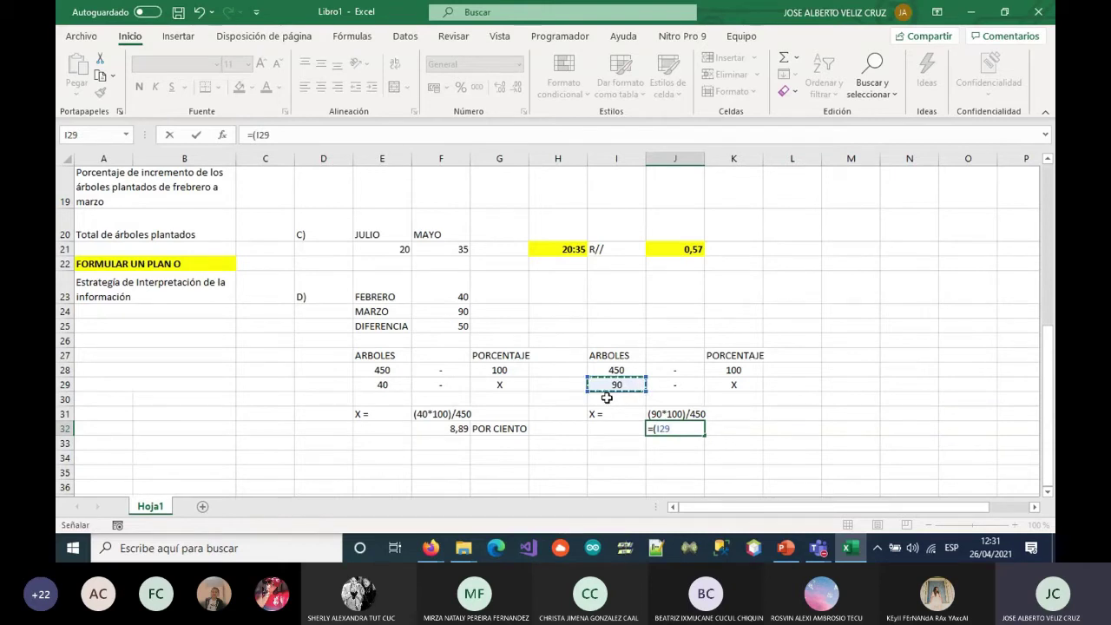
text(*)
click(720, 368)
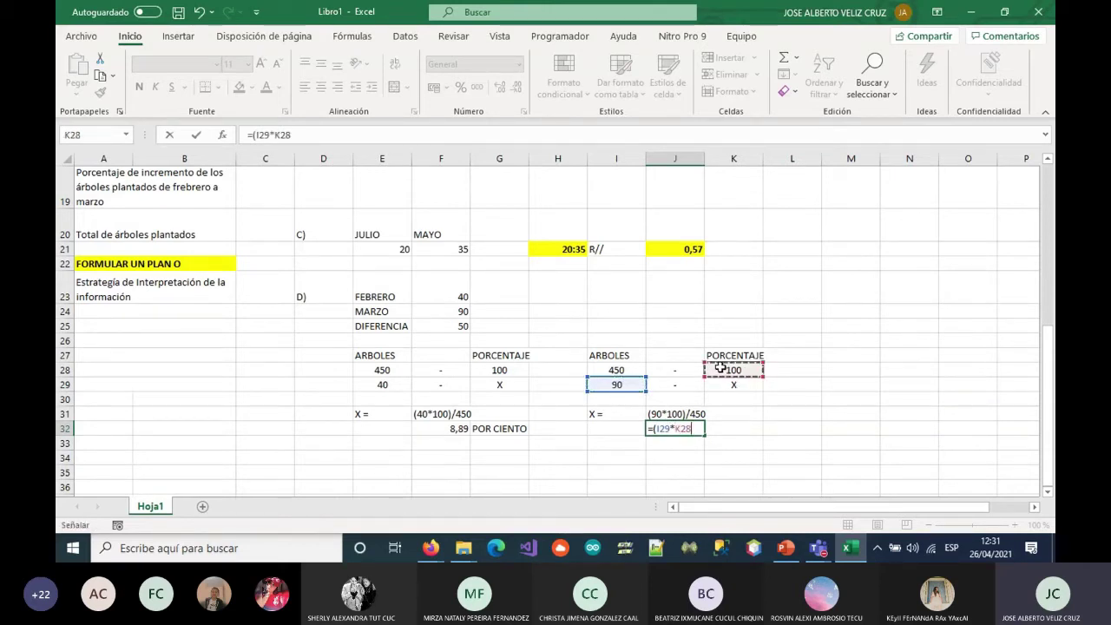
text()/)
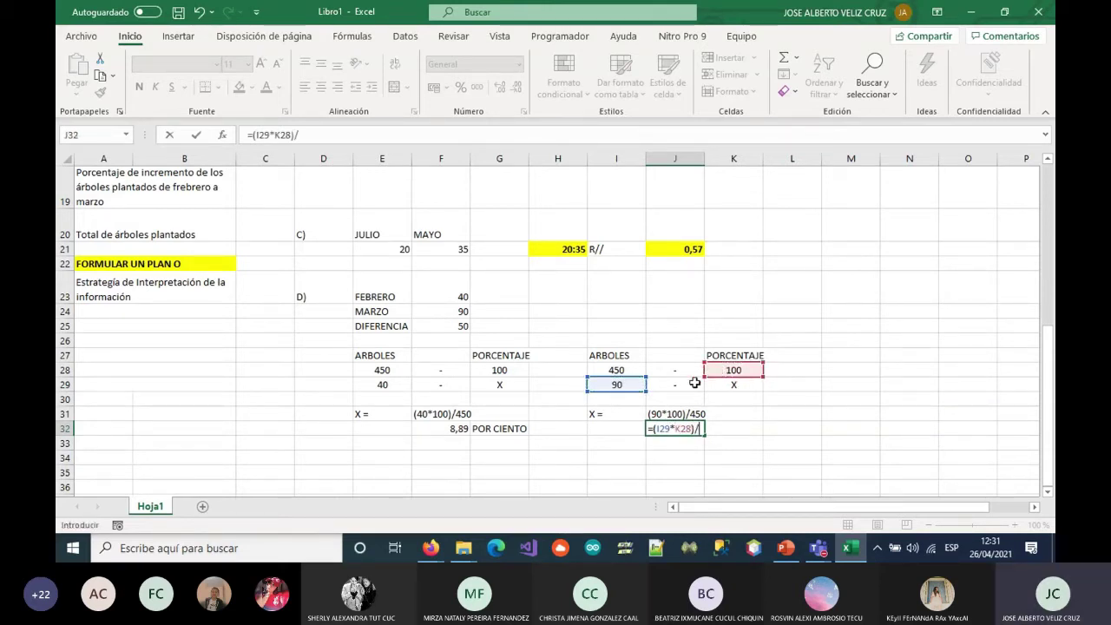
click(605, 367)
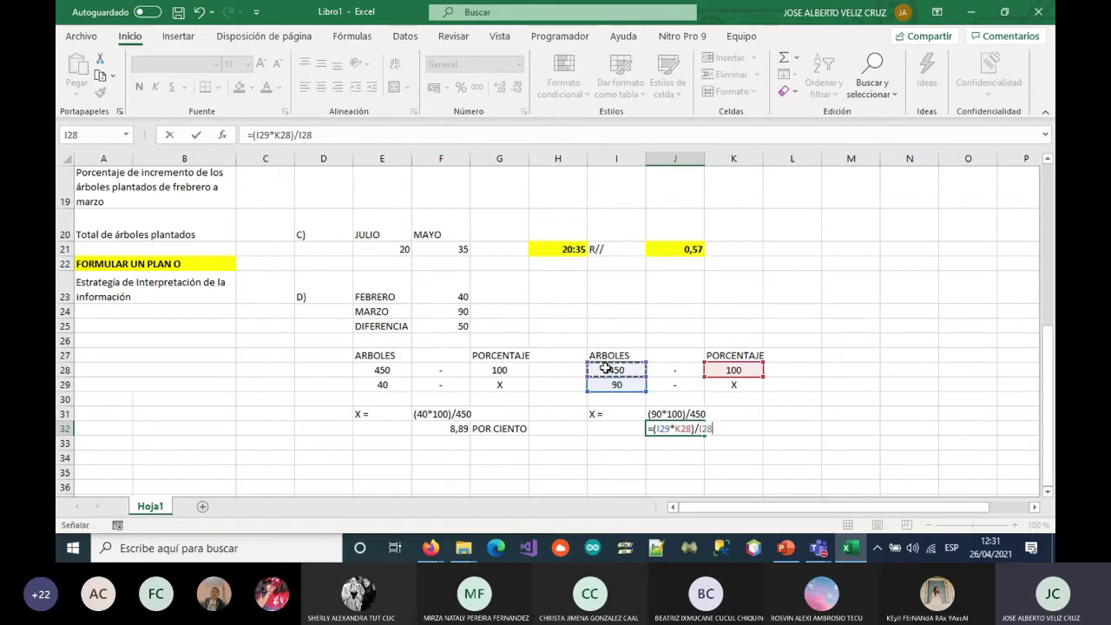
key(Return)
click(662, 429)
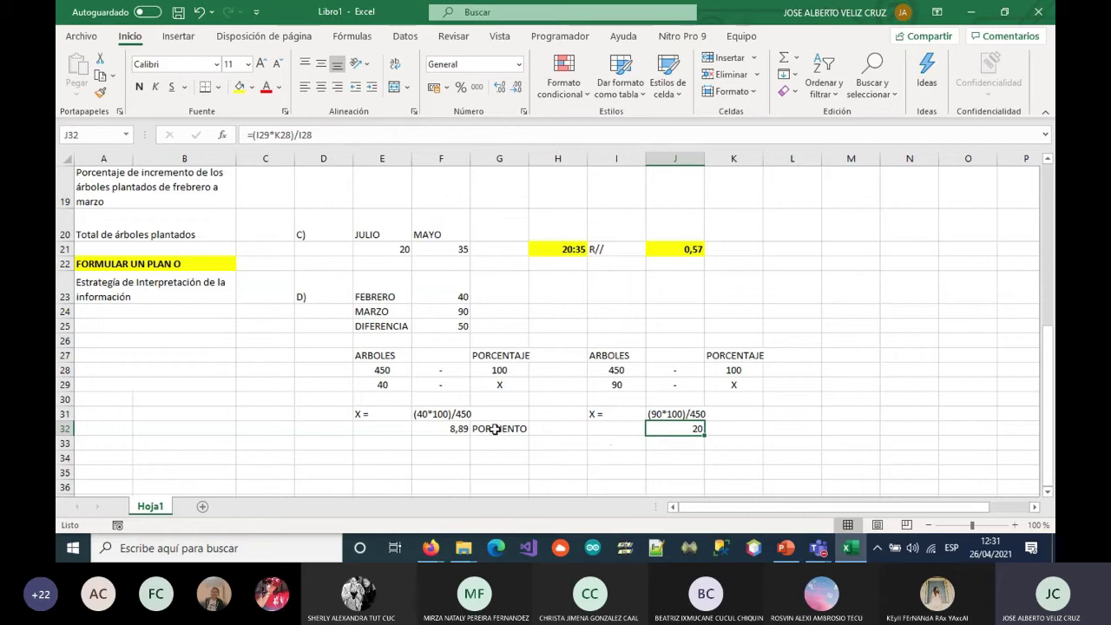
Label March's calculated percentage with "POR CIENTO" in K32
click(726, 425)
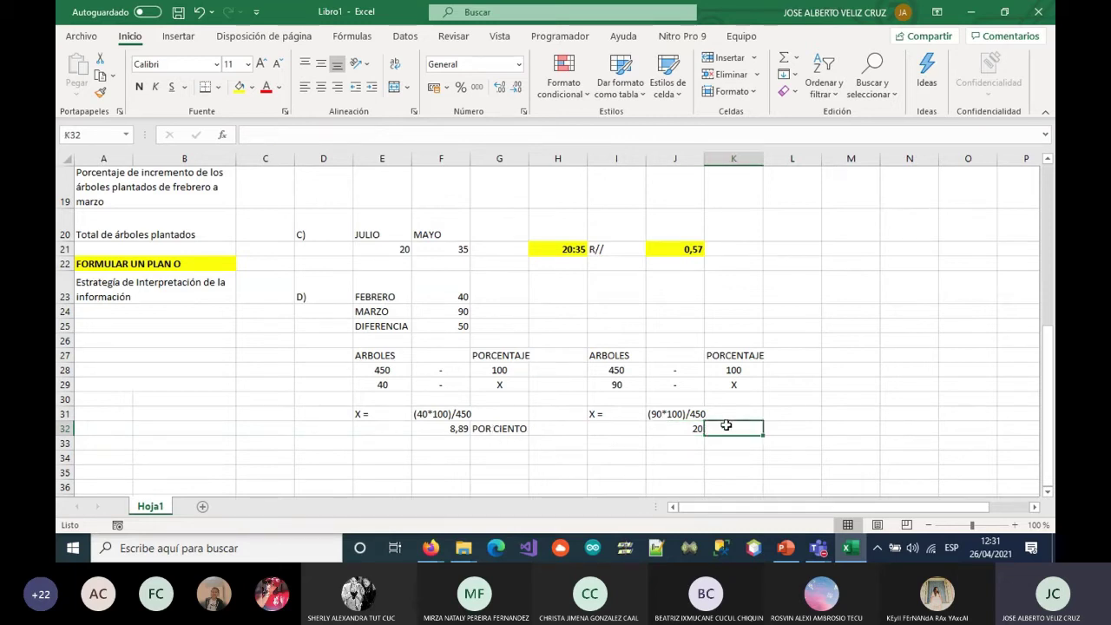
text(POR CIENTO)
key(Return)
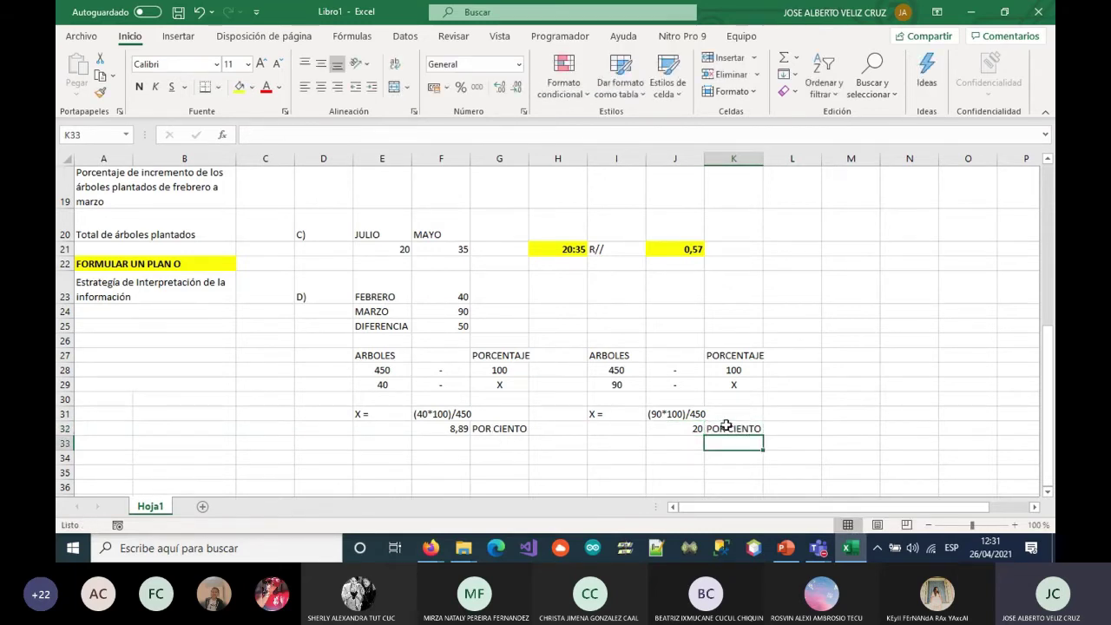
key(Left)
key(Left)
key(Left)
key(Left)
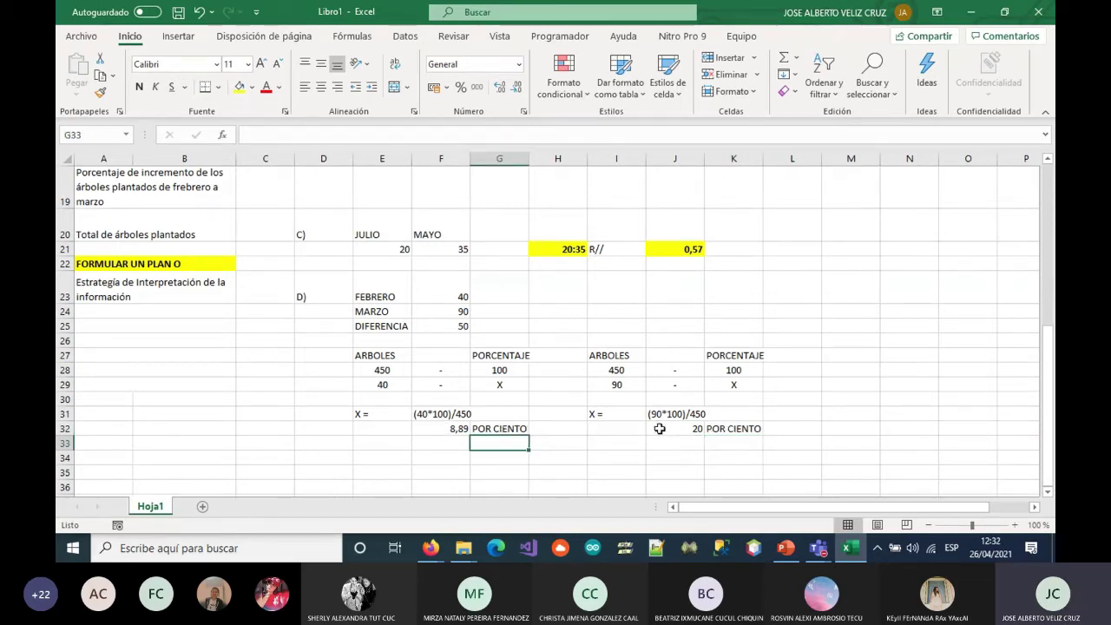
Write "para encontrar el porcentaje de incremento debemos restar los porcentajes del mes de marzo con respecto al mes de febrero" in E34
scroll(269, 358, up, 1)
scroll(269, 357, up, 2)
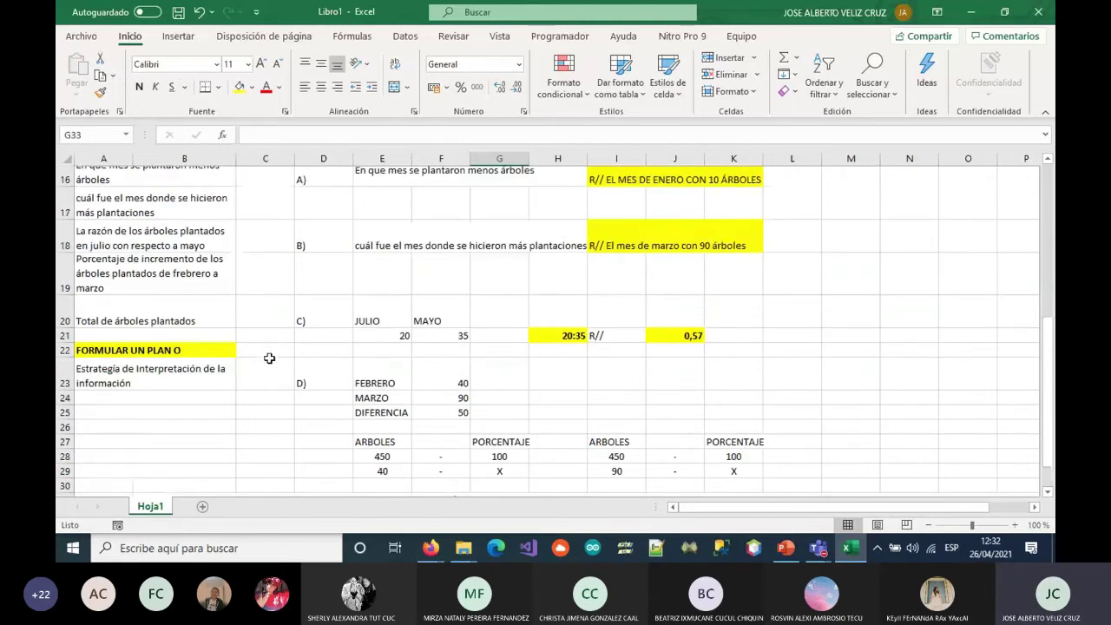
click(109, 292)
scroll(433, 347, down, 2)
scroll(587, 390, up, 1)
click(384, 455)
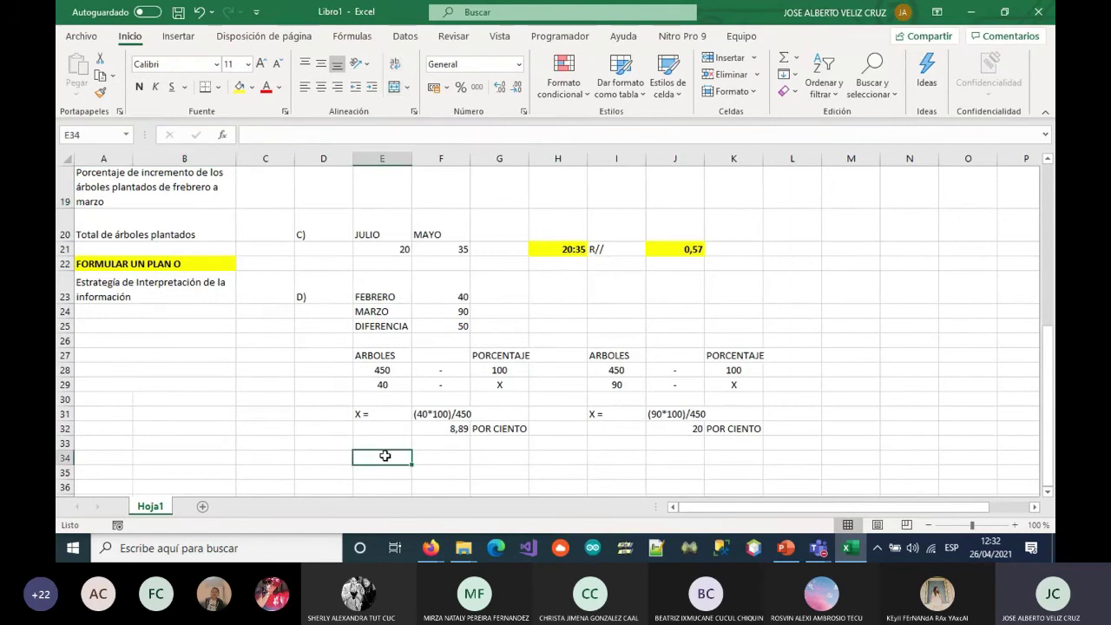
text(par)
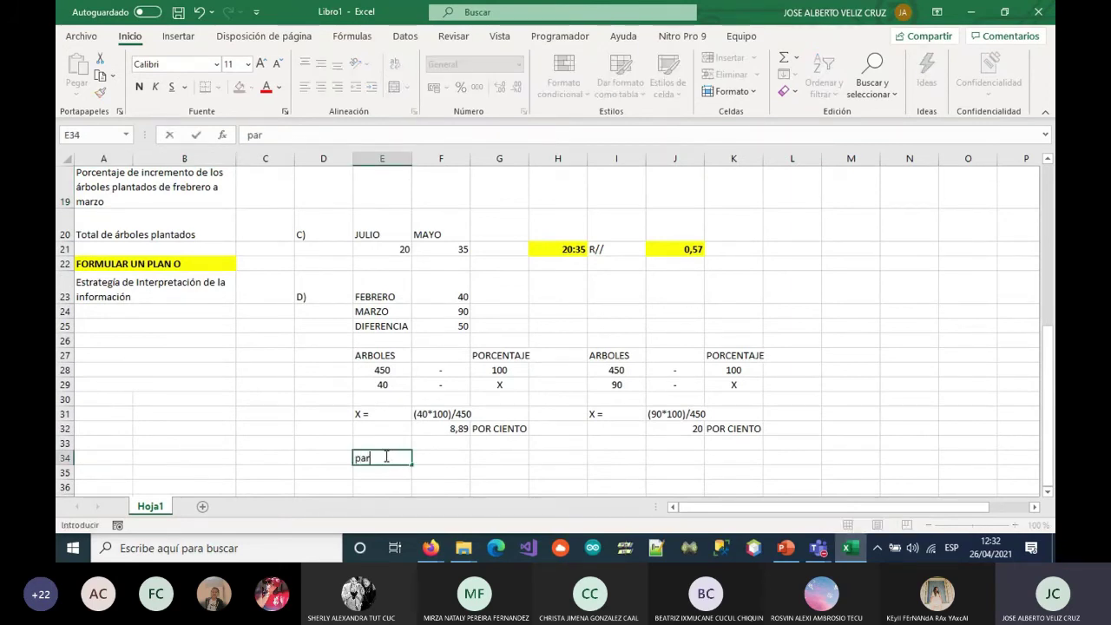
text(a encontrar el por)
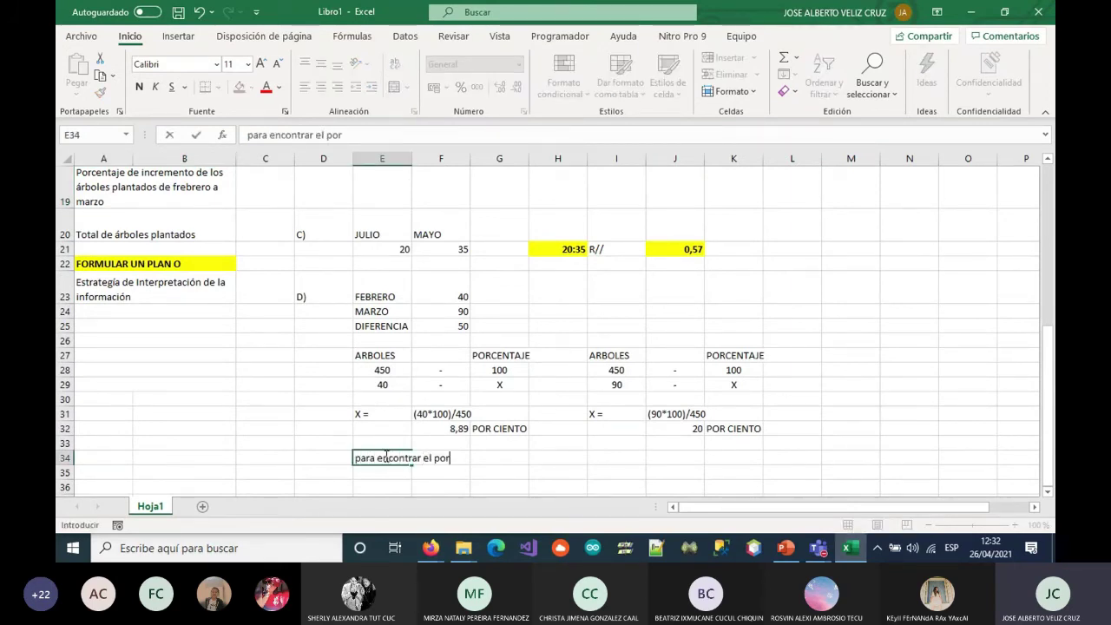
text(centaje de incremento debem)
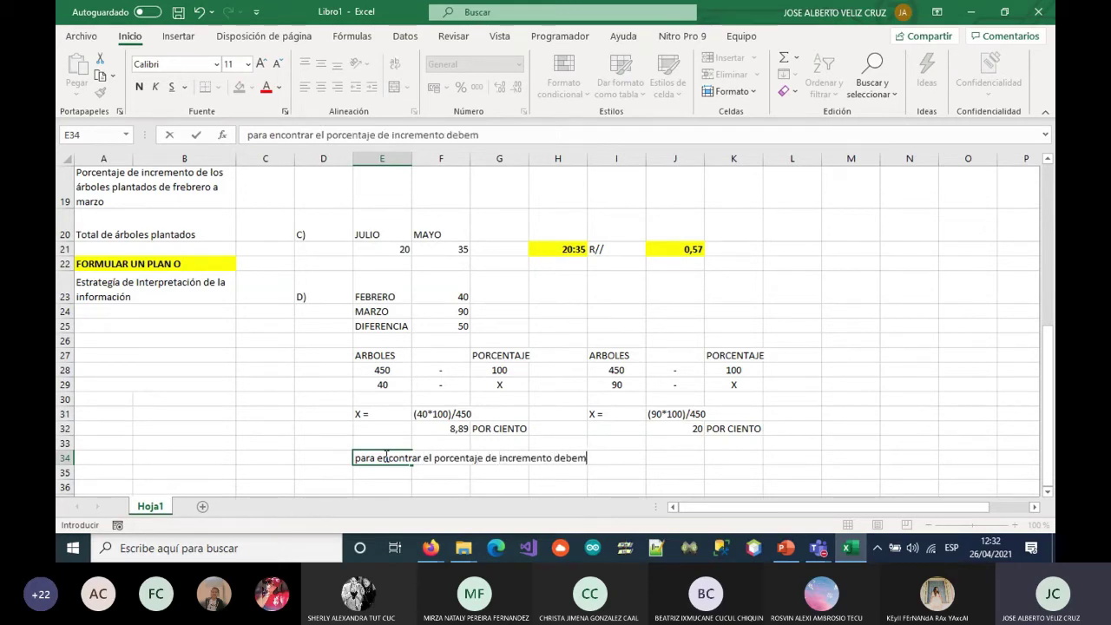
text(os restar los porcentajes de)
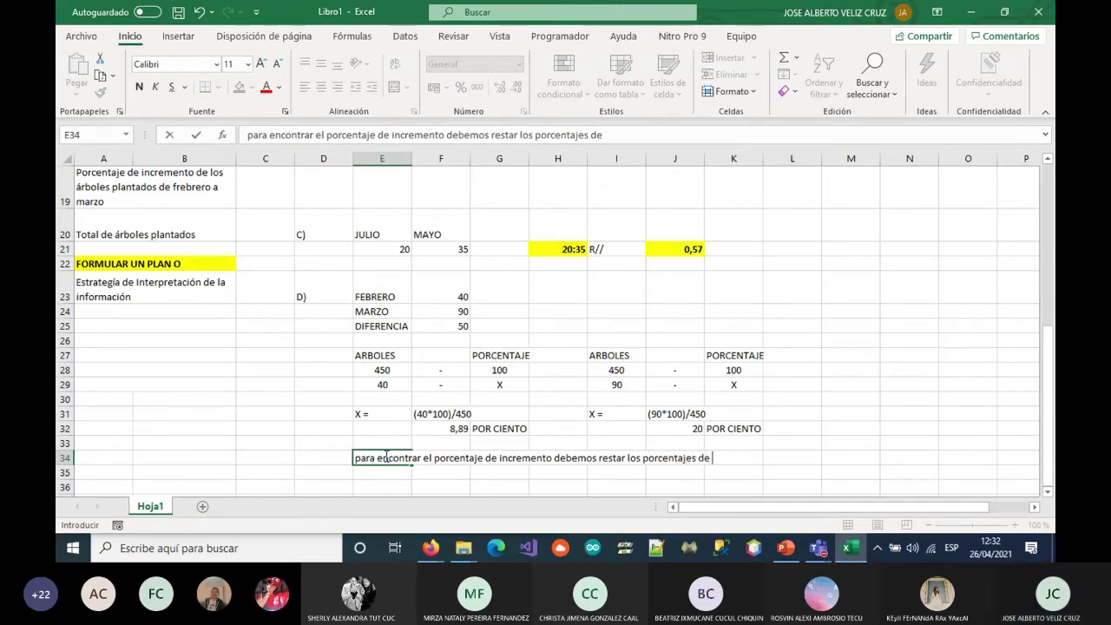
text( lo)
key(BackSpace)
key(BackSpace)
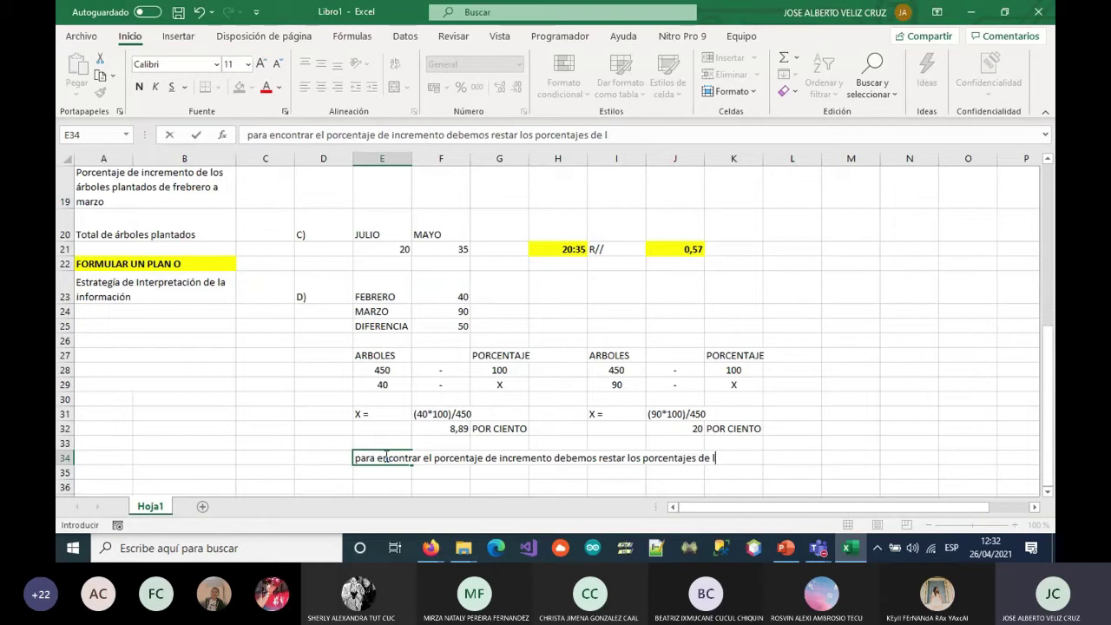
text(el mes de marzo con )
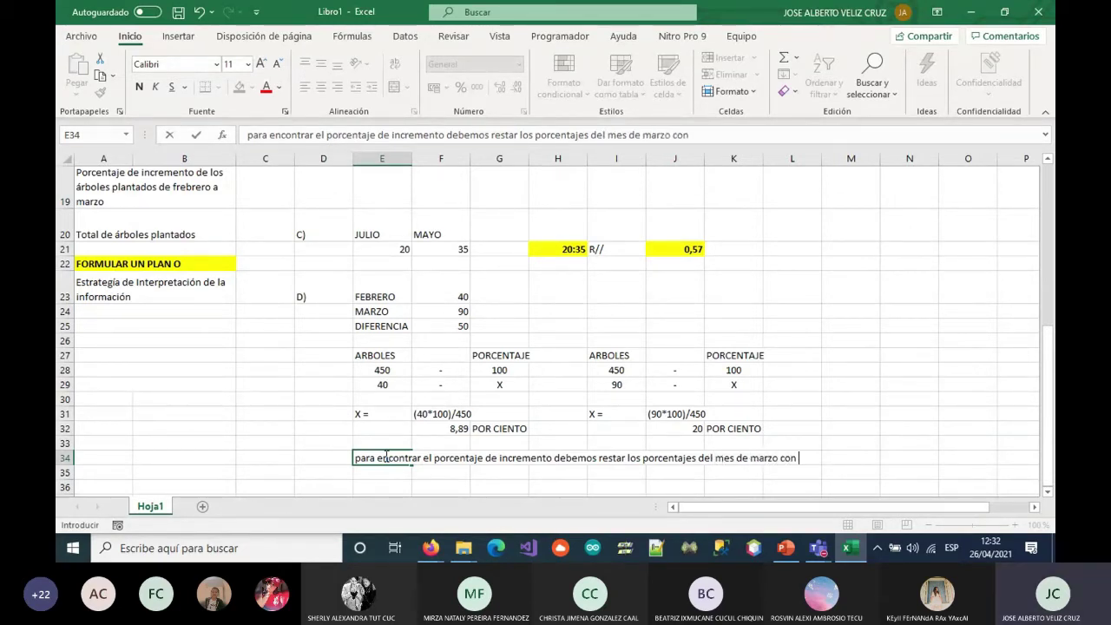
text(respecto al mes de )
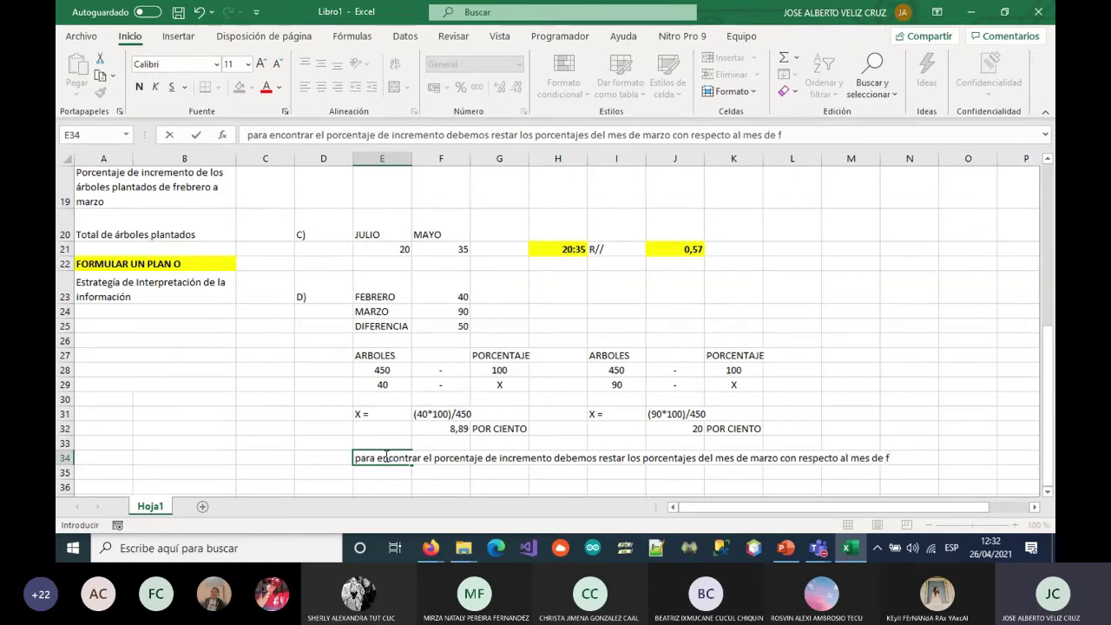
text(febrero)
key(Return)
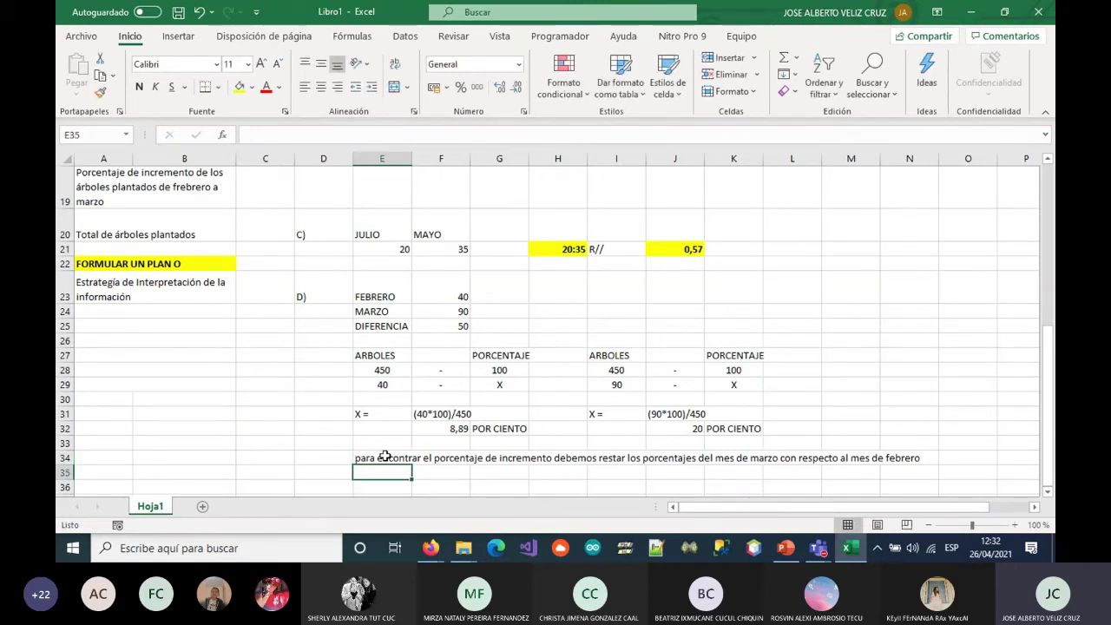
Write the subtraction "20-8,89" as text in E35 and calculate it in F35 with the formula =J32-F32
text(20-8)
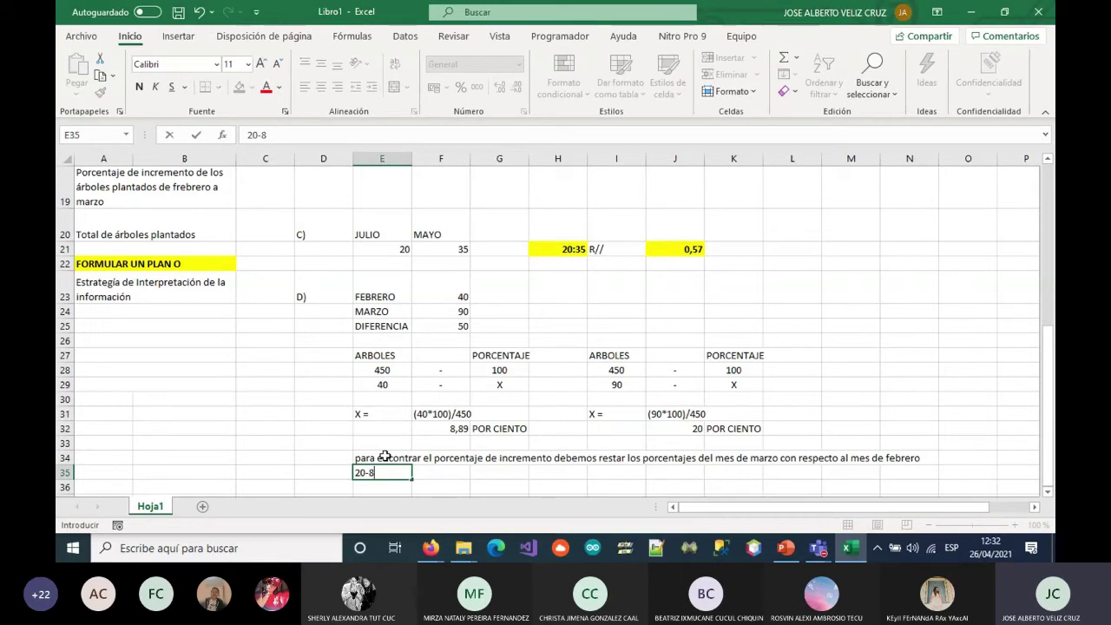
text(,89)
key(Tab)
text(=)
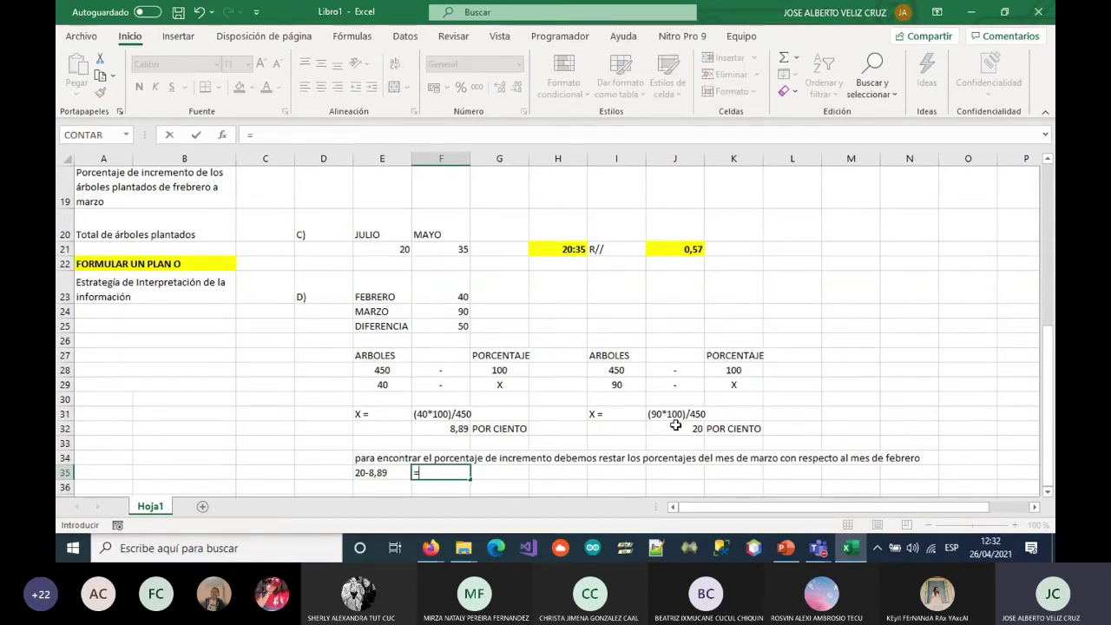
click(676, 427)
text(-)
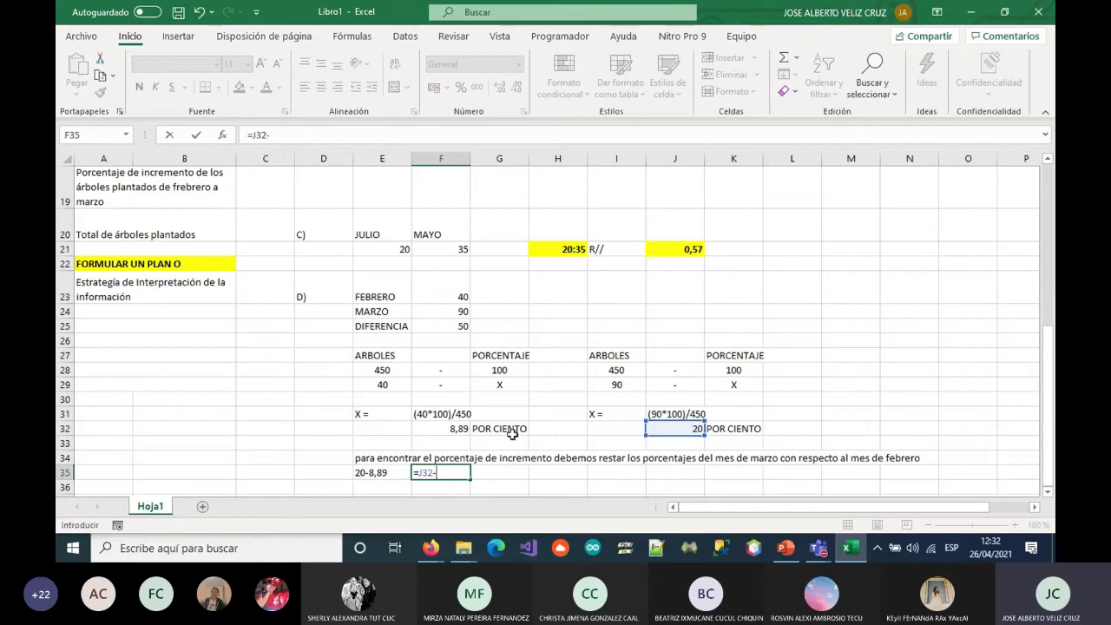
click(447, 428)
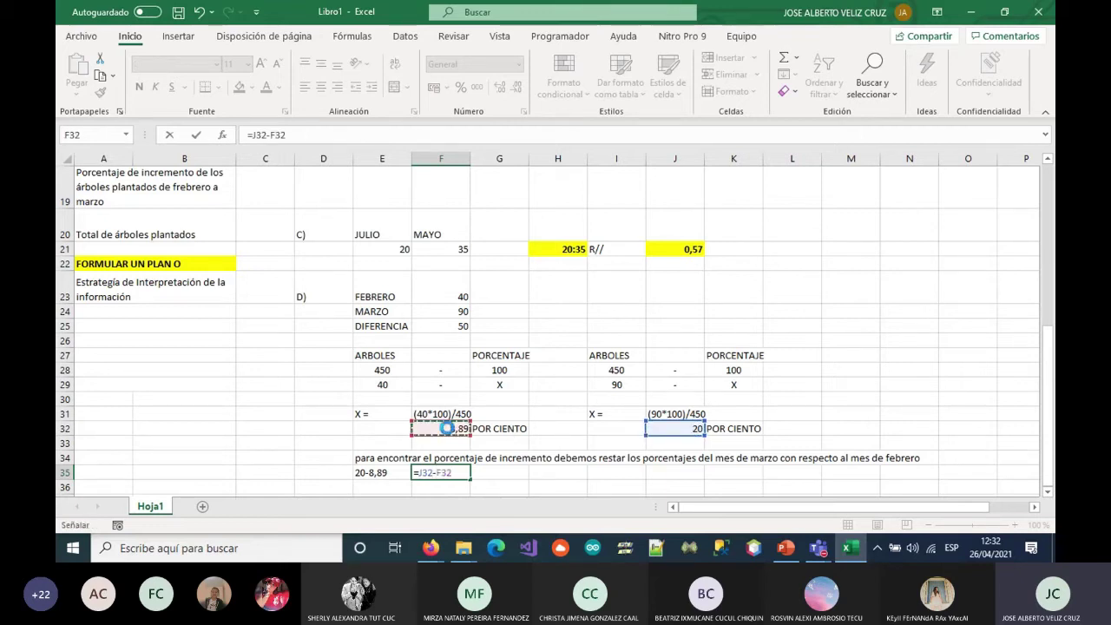
key(Return)
Highlight the increase result in F35 with a yellow fill and bold text
click(436, 471)
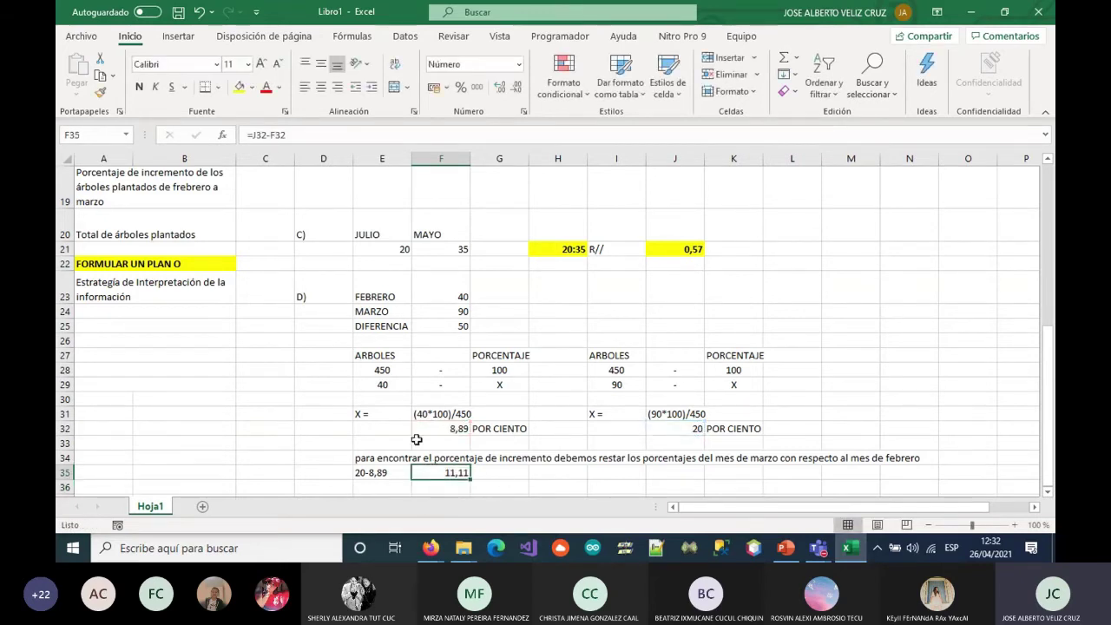
click(239, 87)
click(140, 87)
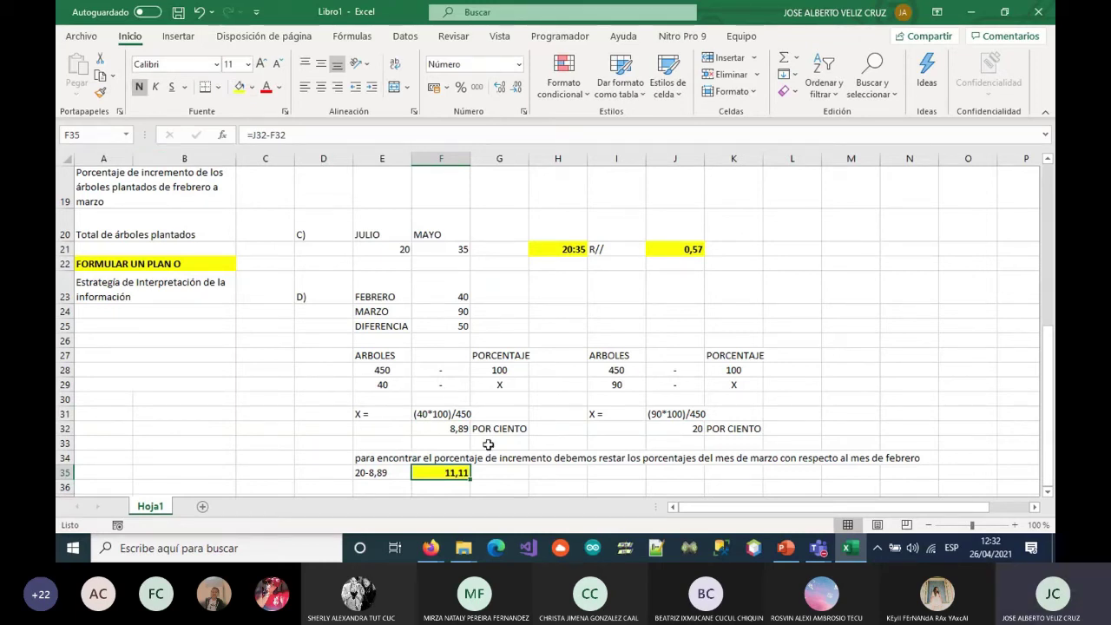
Label the increase result with "por ciento de incremento" in G35
click(497, 474)
text(por)
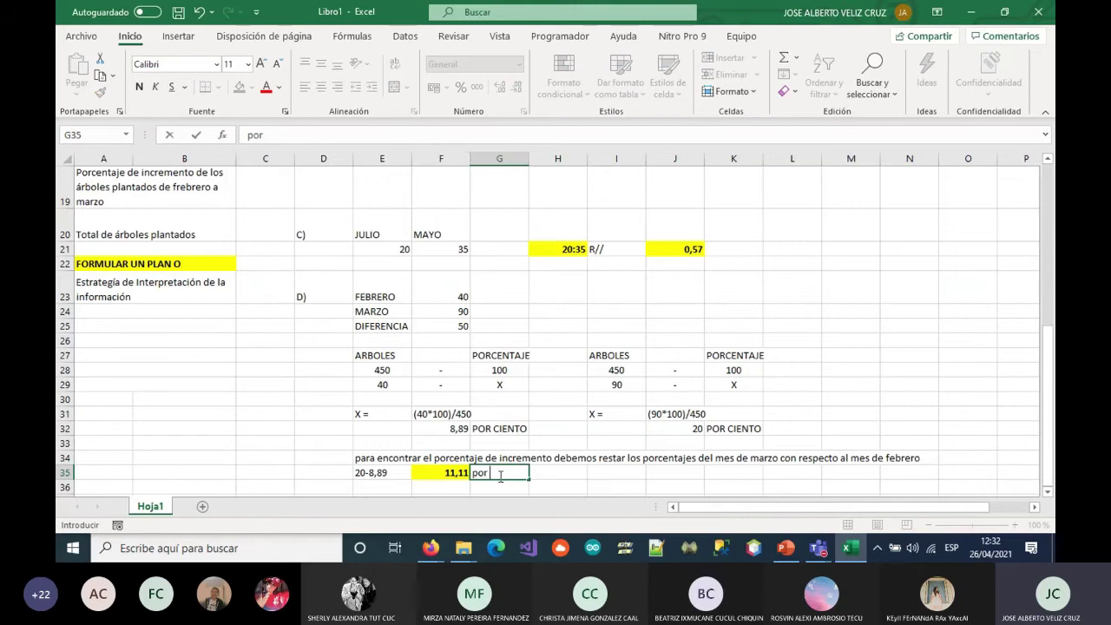
text( ciento de incremento)
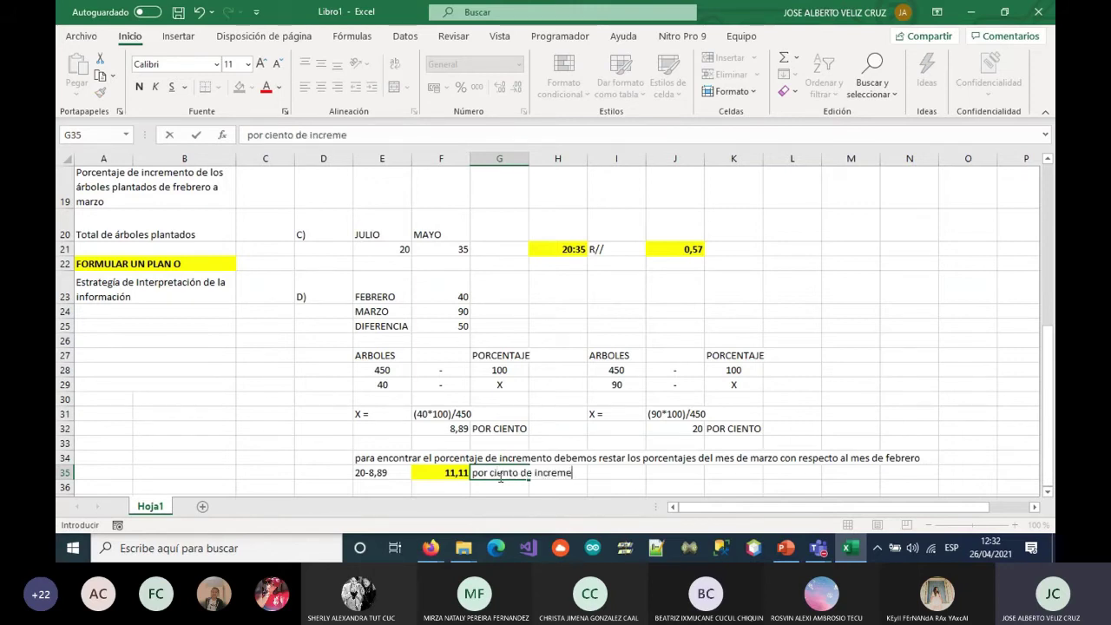
key(Return)
key(Return)
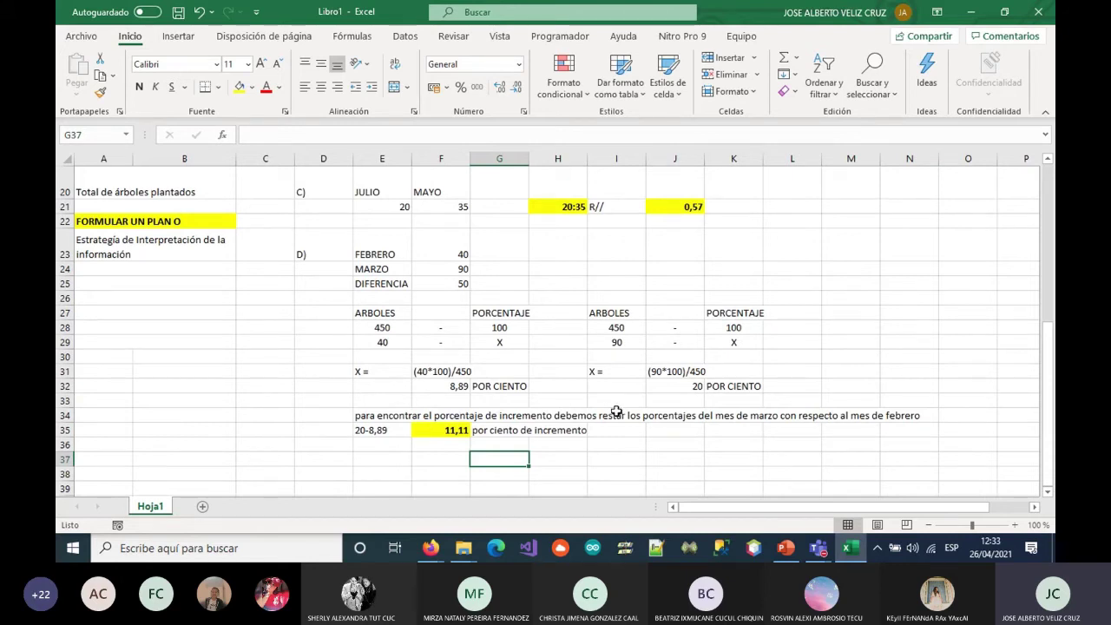
Add the label "E)" in D37 for the question about the total of planted trees
click(326, 462)
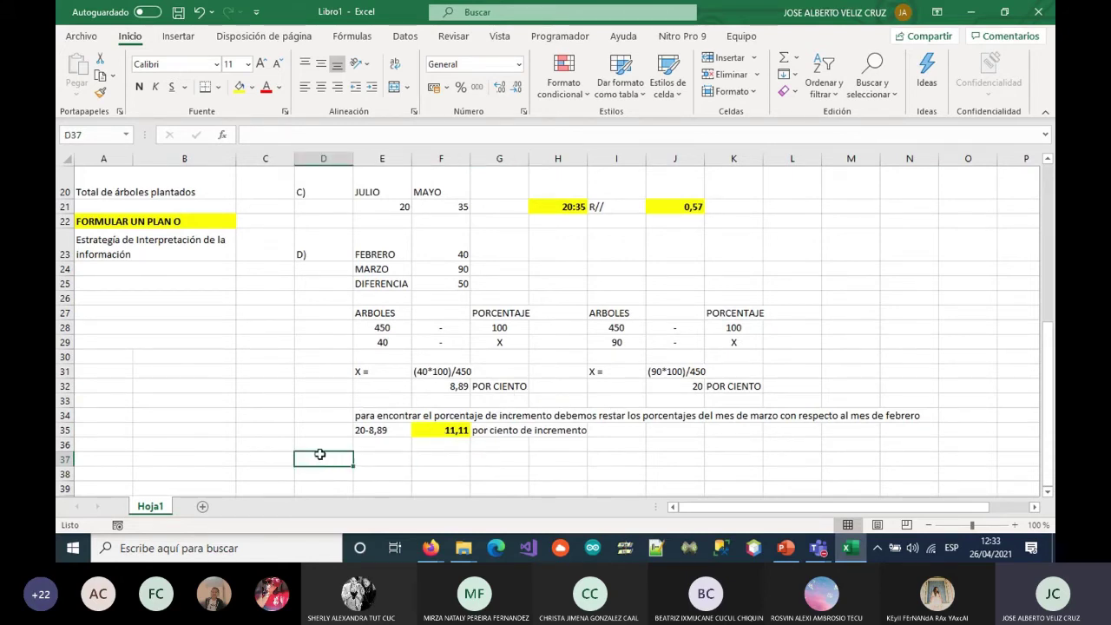
text(E)
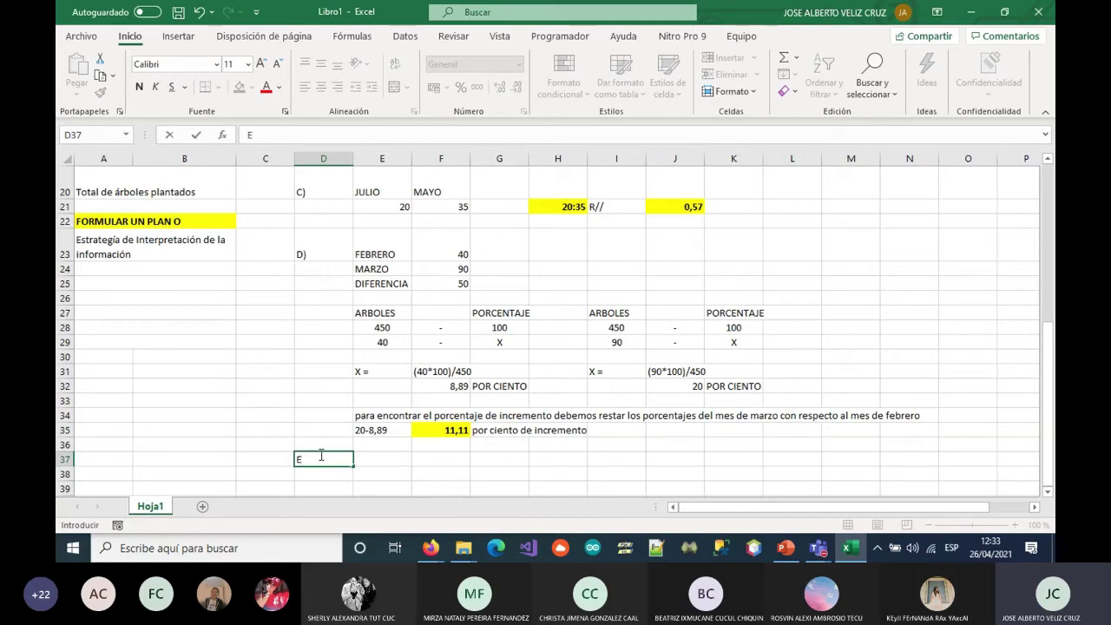
text())
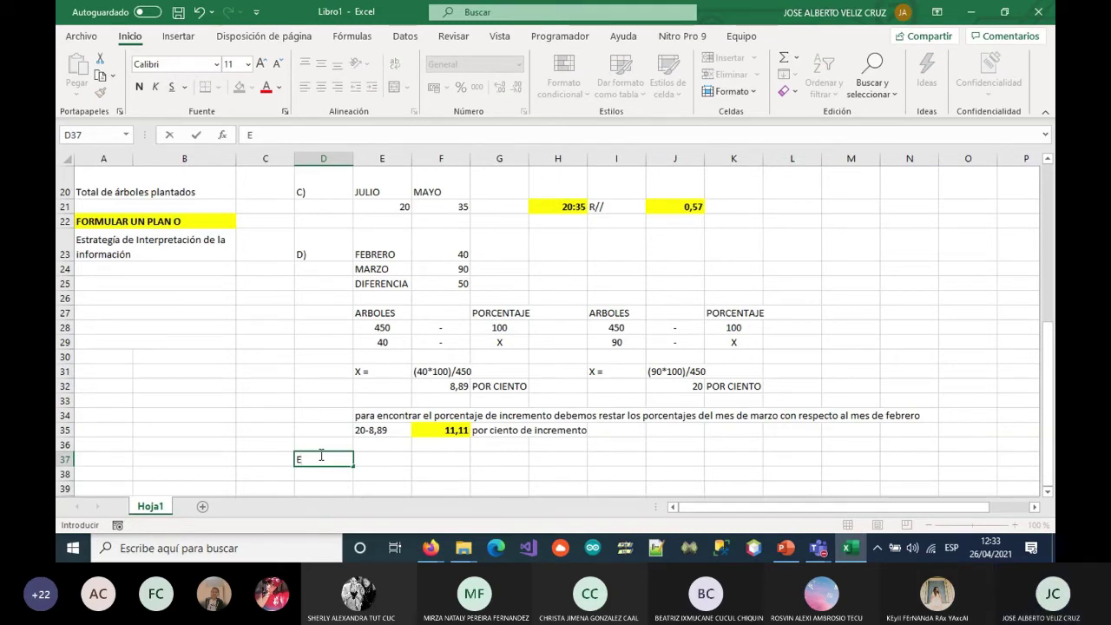
scroll(376, 351, up, 1)
click(130, 225)
Write the answer "El total de árboles plantados es de 450" in E37
scroll(376, 351, down, 2)
scroll(376, 351, down, 1)
click(368, 397)
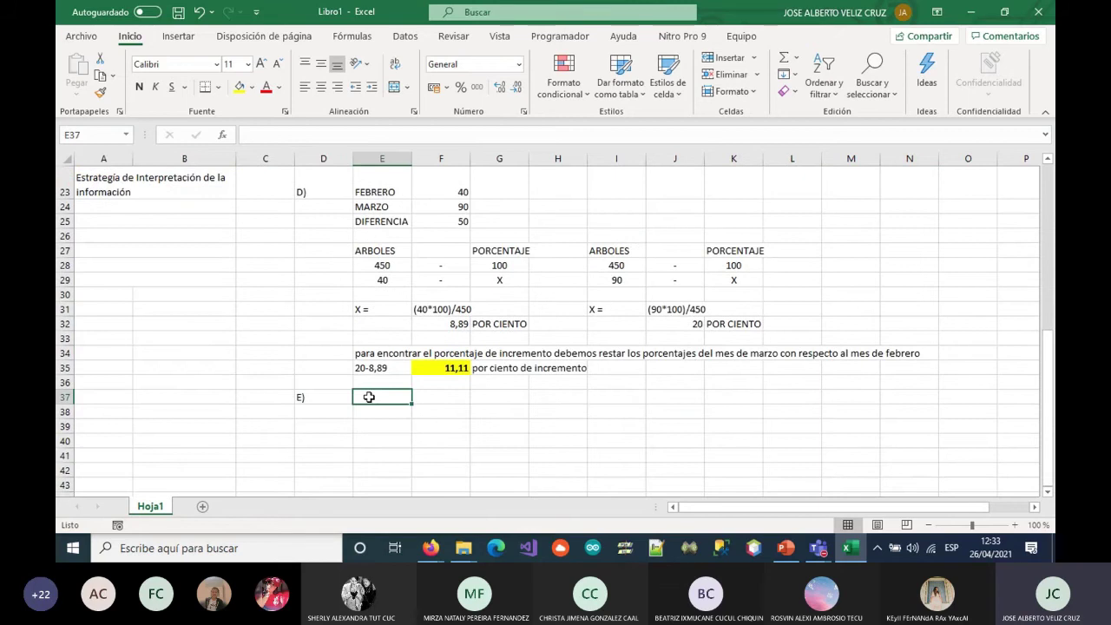
text(e)
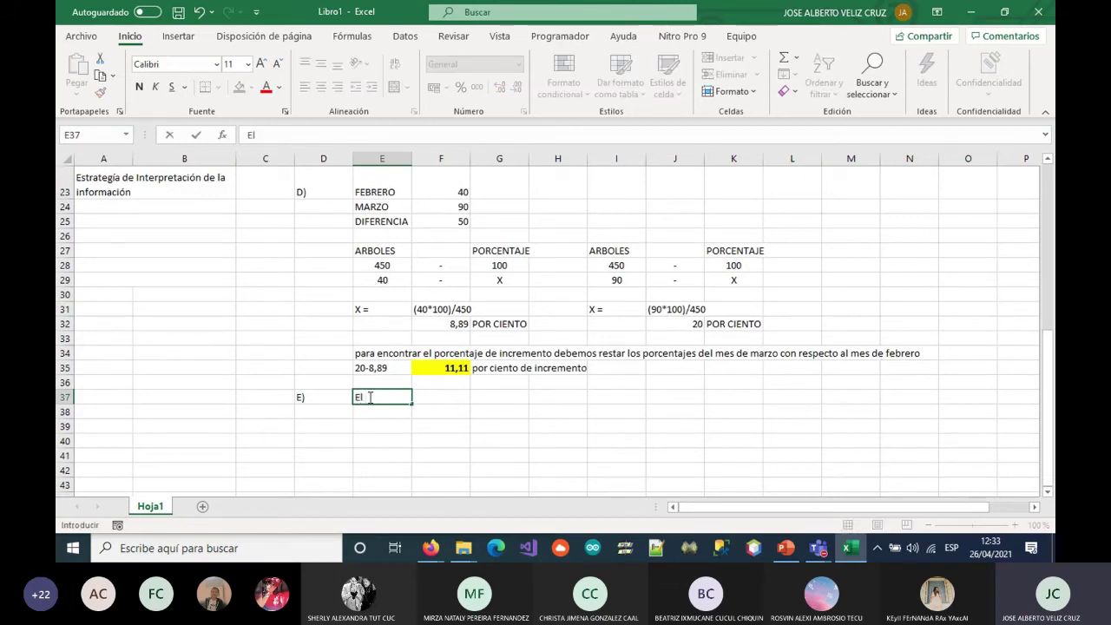
text(al de )
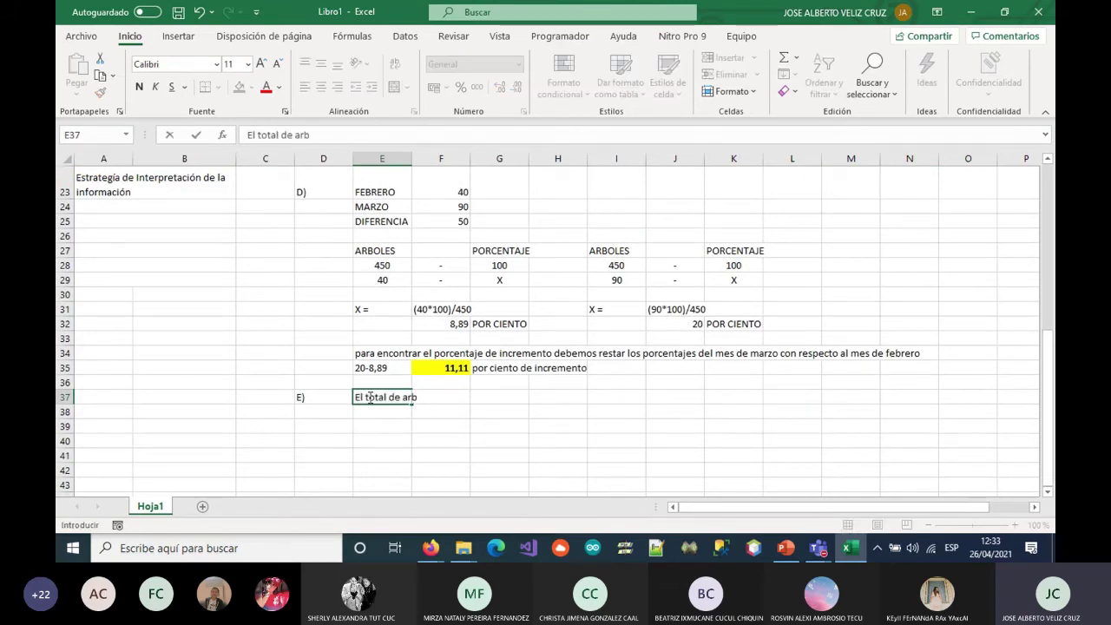
text(árb)
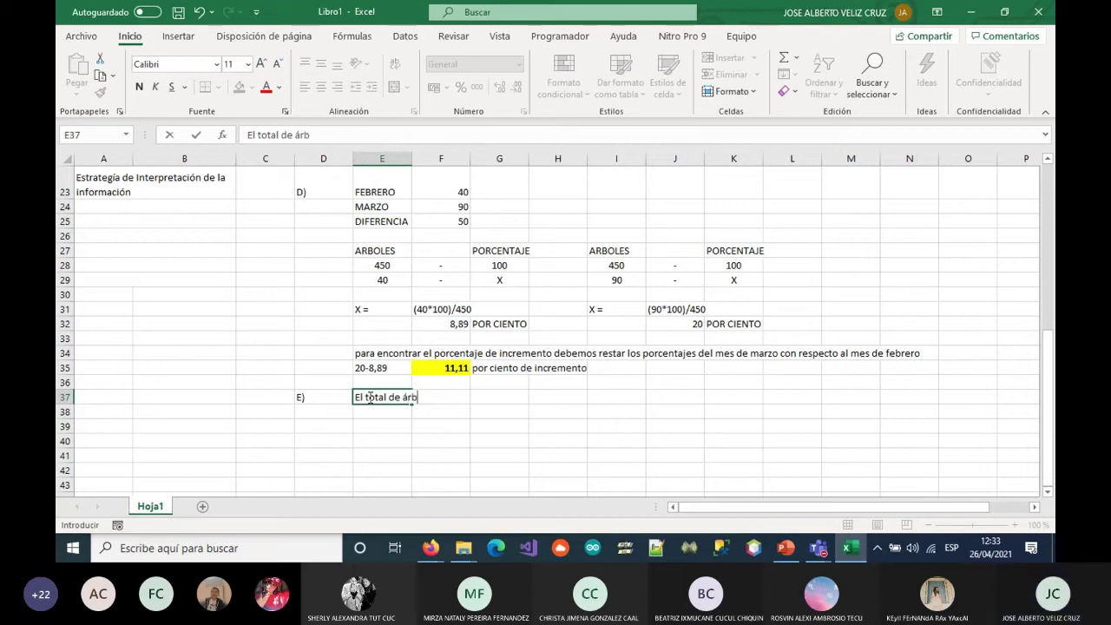
text(oles plantados es d)
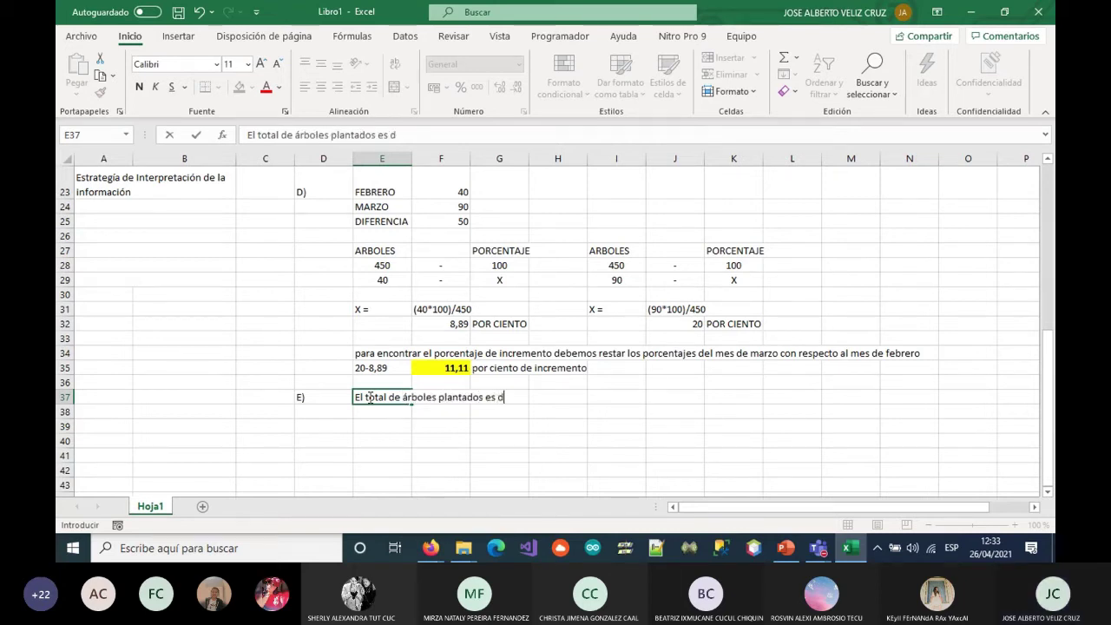
text(e 450)
key(Return)
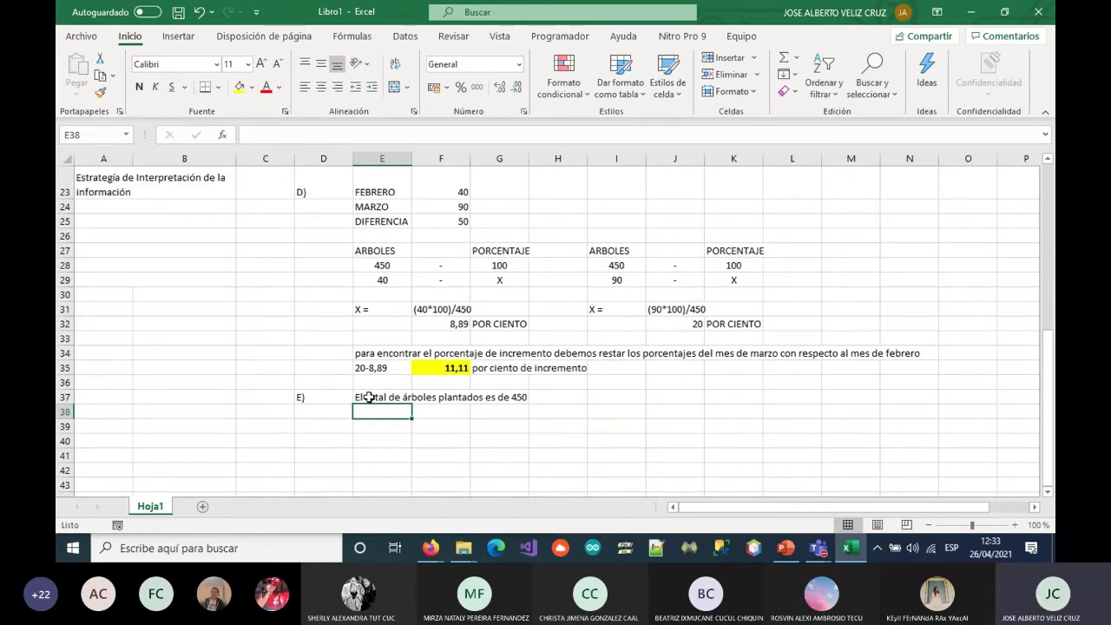
scroll(369, 397, up, 1)
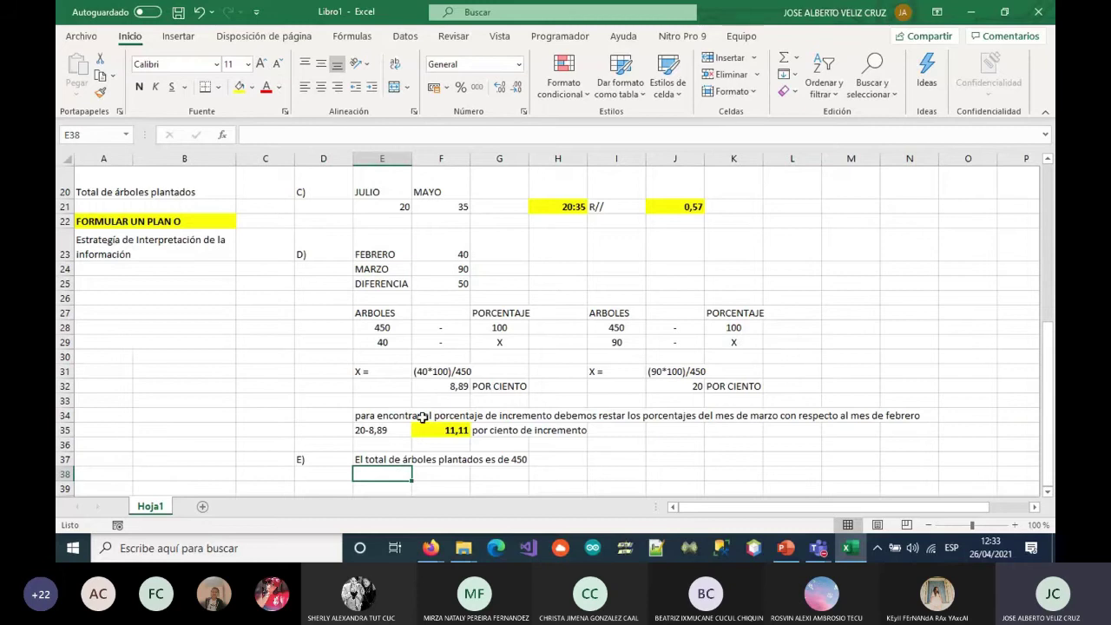
scroll(397, 434, up, 3)
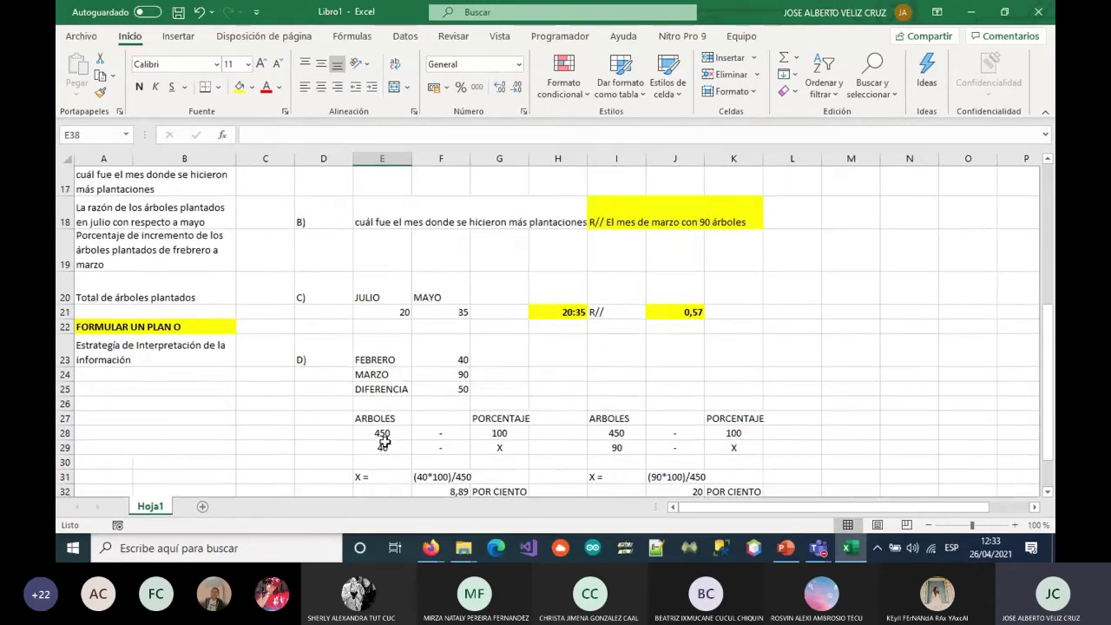
scroll(384, 443, down, 3)
scroll(384, 444, down, 1)
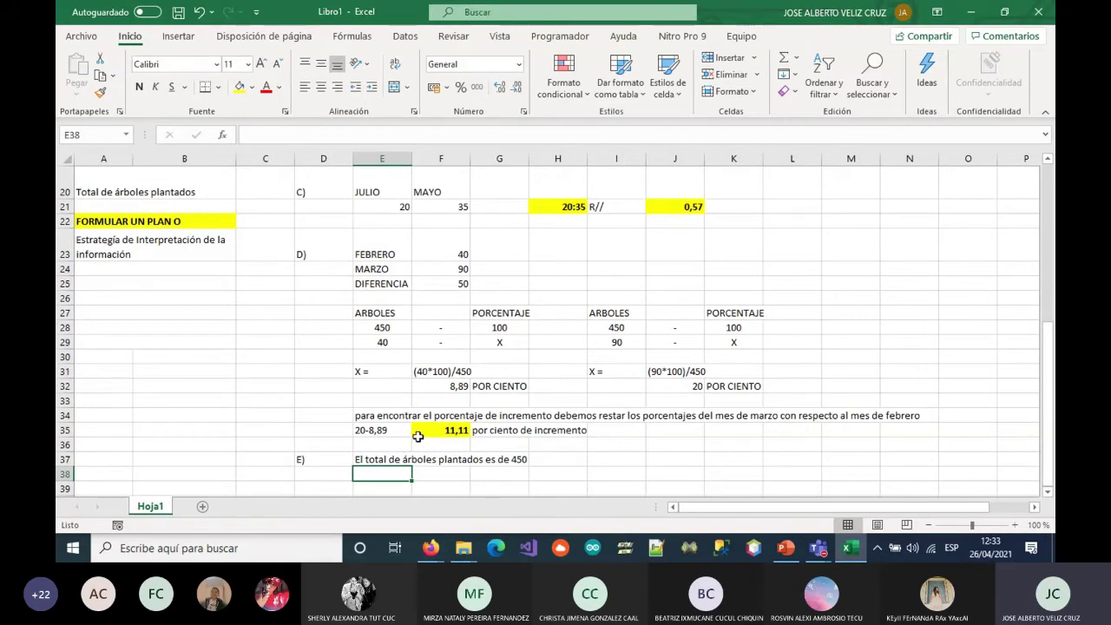
scroll(418, 436, up, 4)
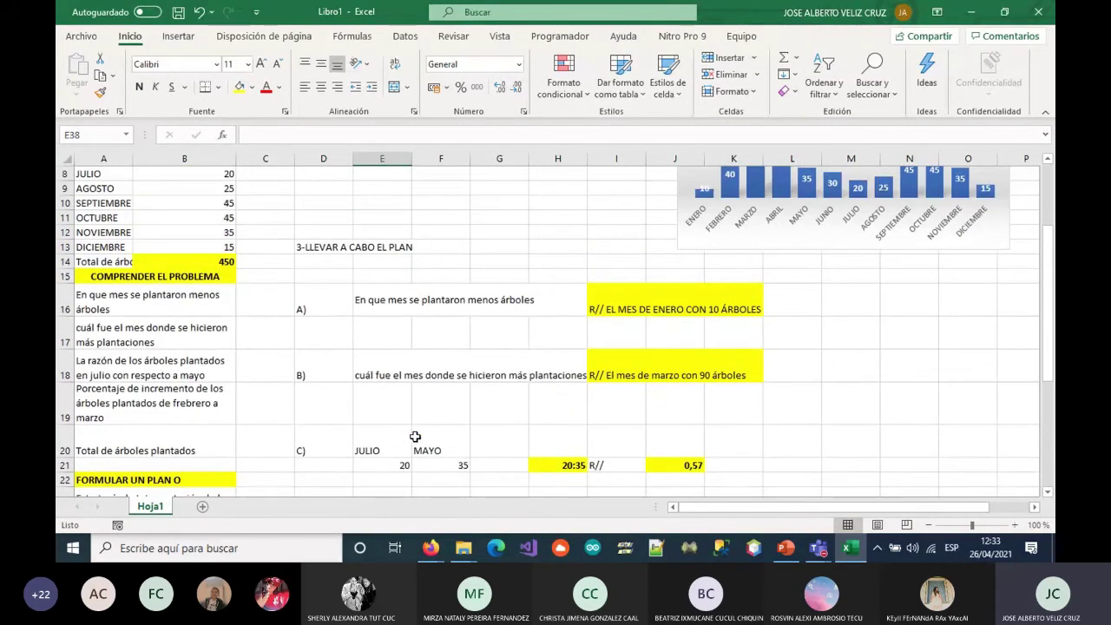
Add the heading "4-REVISAR Y COMPROBAR" in M15 for the review section
click(849, 277)
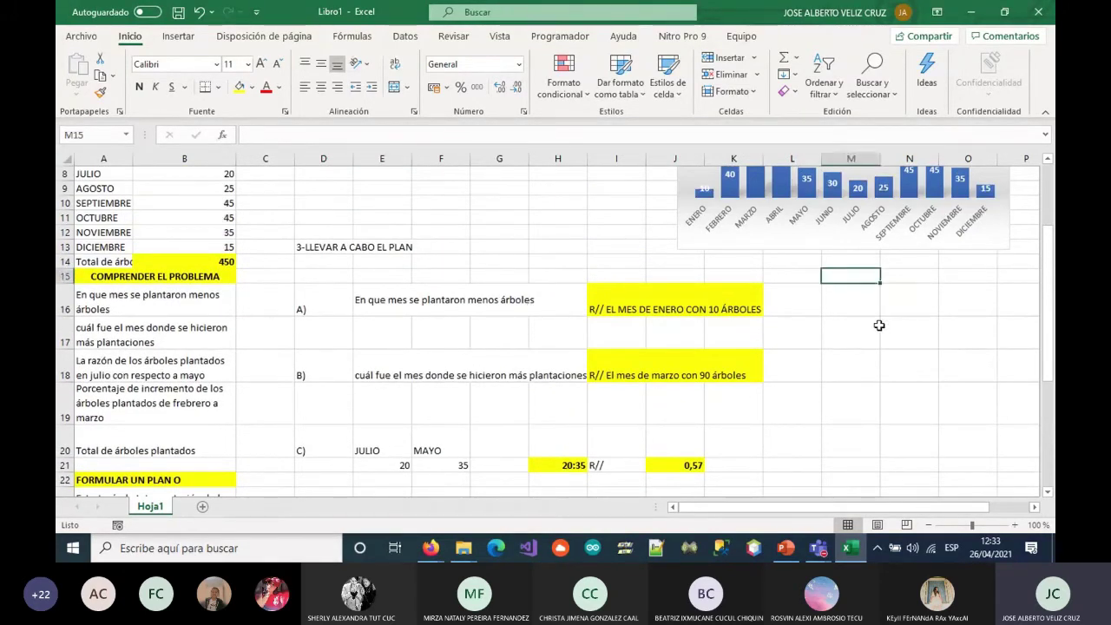
text(4-REVISAR Y COMPROBAR))
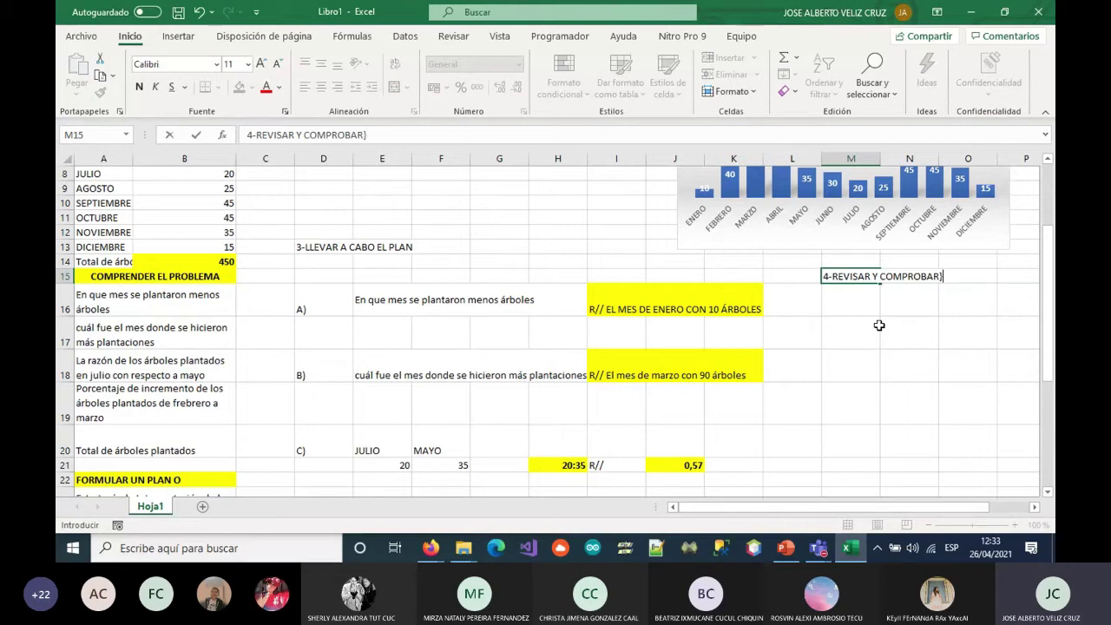
key(Return)
Copy the questions and answers of A) and B) in D16:K18 into the review section starting at M16
scroll(763, 295, down, 1)
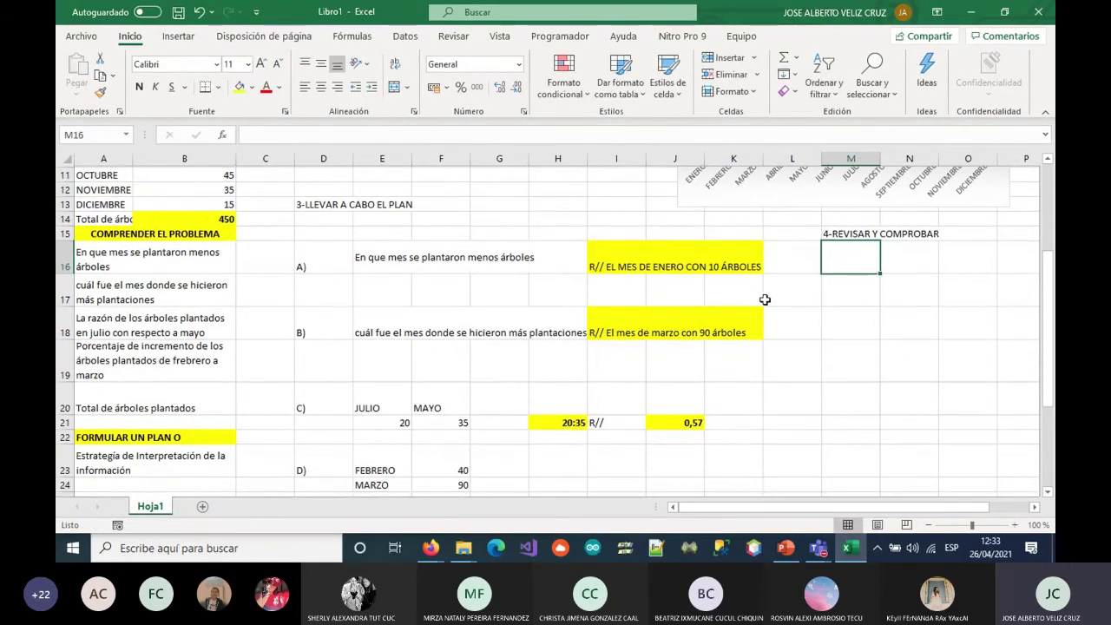
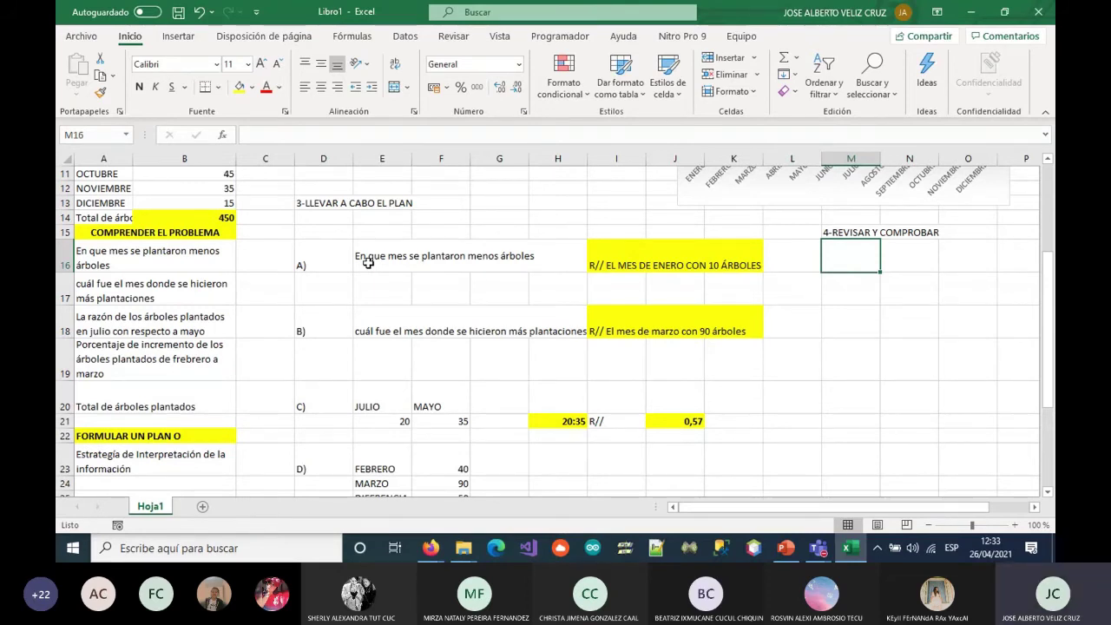
key(ctrl+c)
key(ctrl+v)
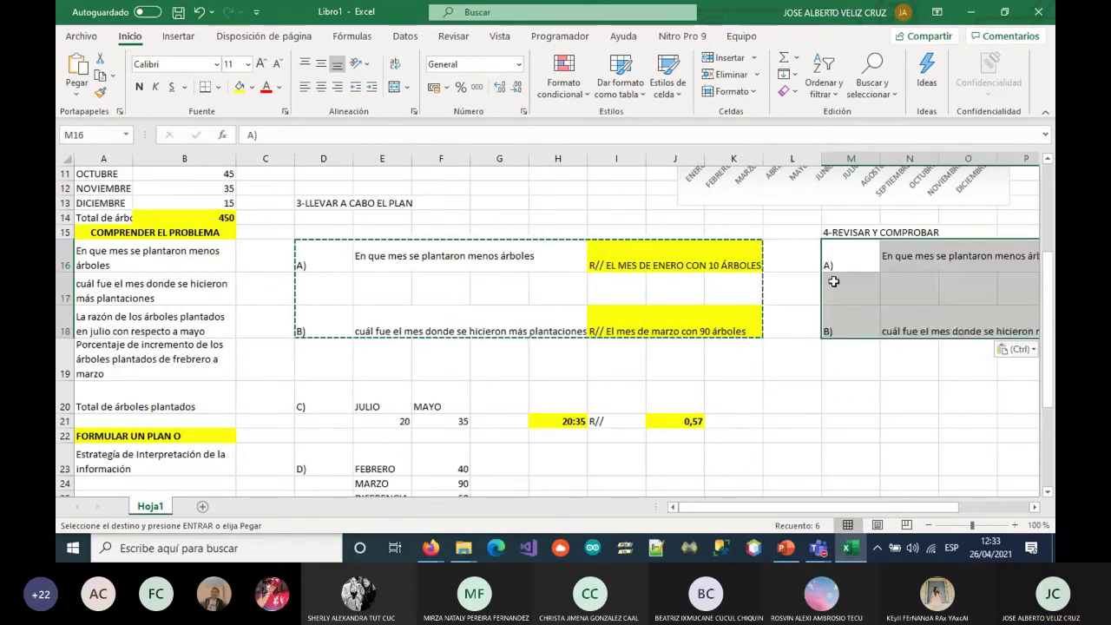
Add the label "C)" in M20 of the review section and enter the ratio 20:35 in N20
scroll(783, 330, right, 3)
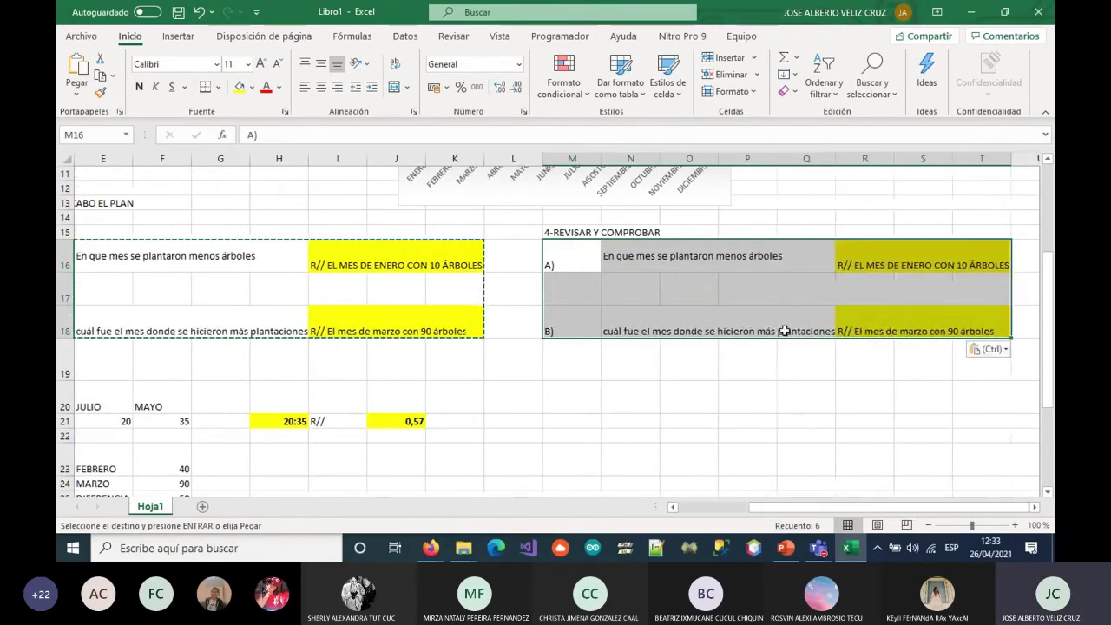
drag(735, 508, 722, 508)
click(682, 400)
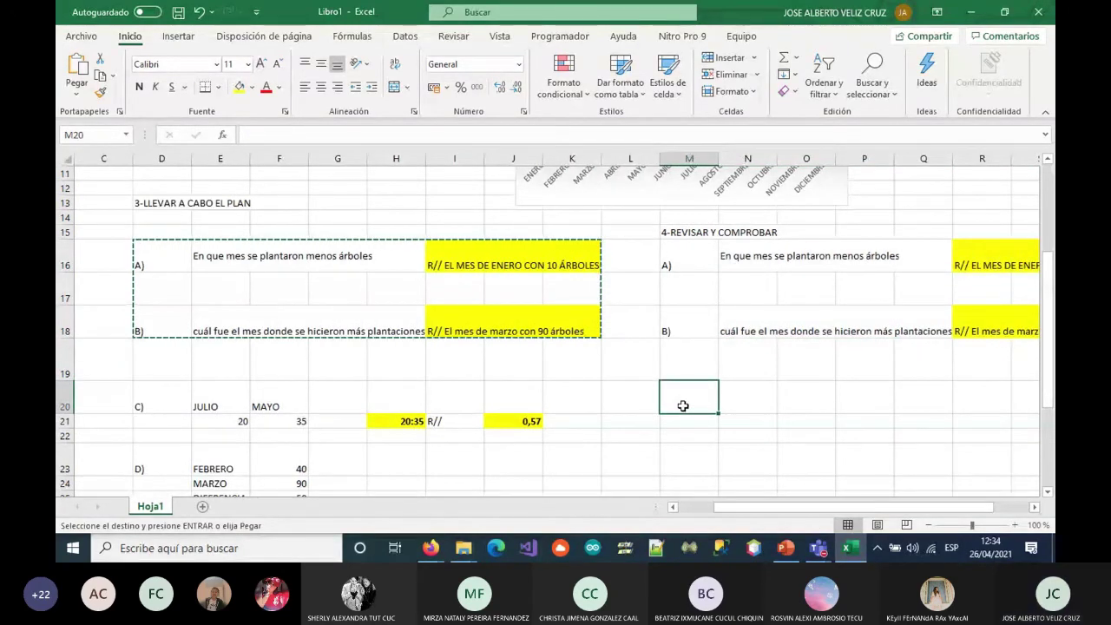
text(C))
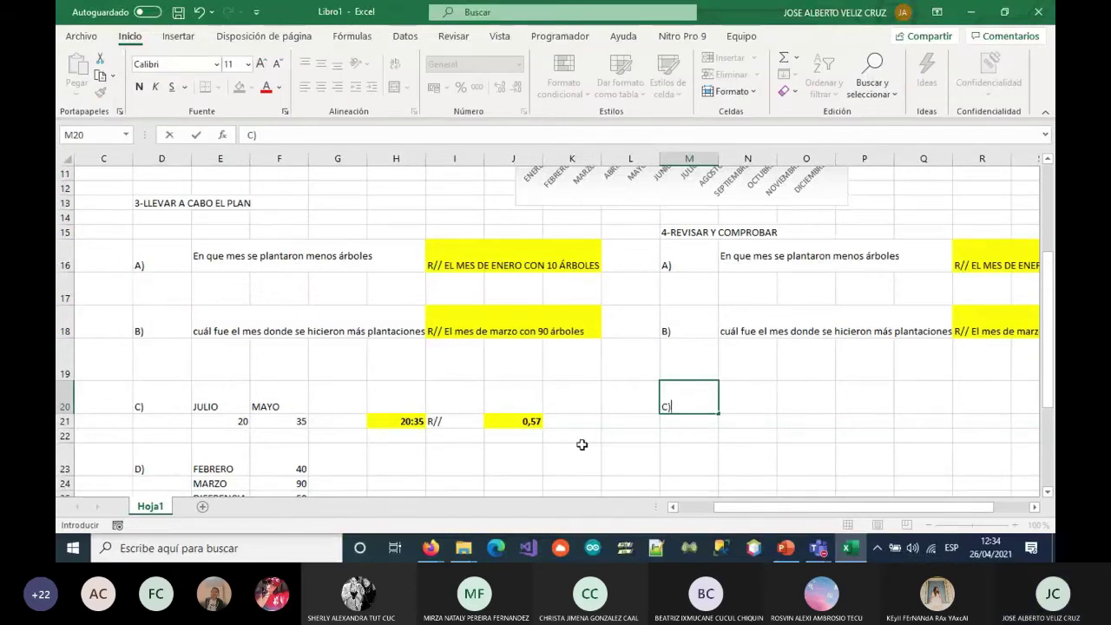
click(736, 402)
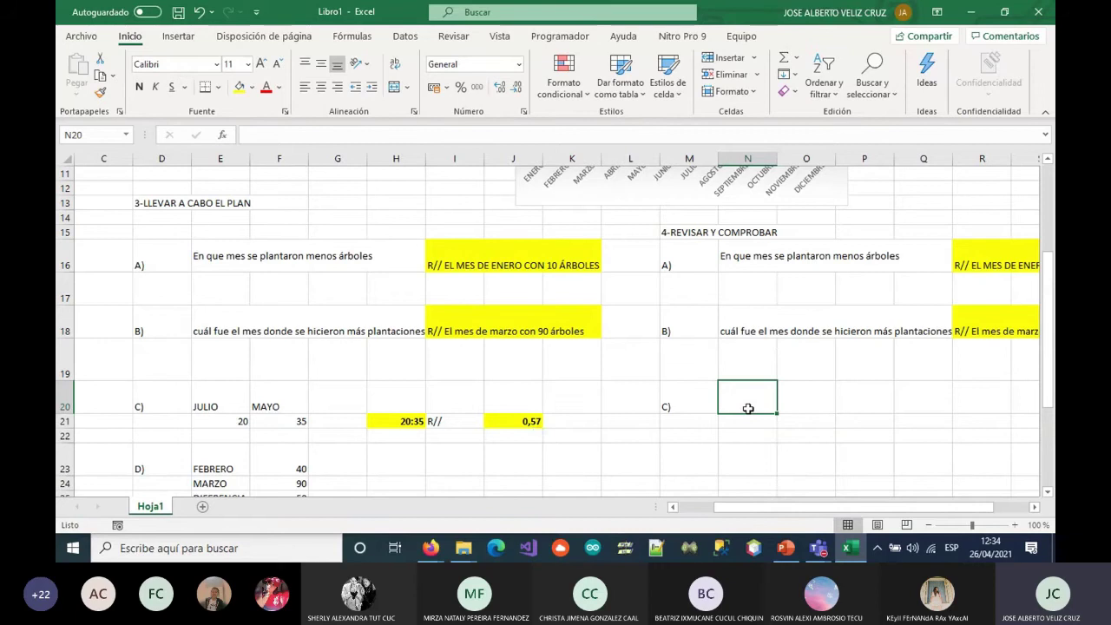
text(20:35)
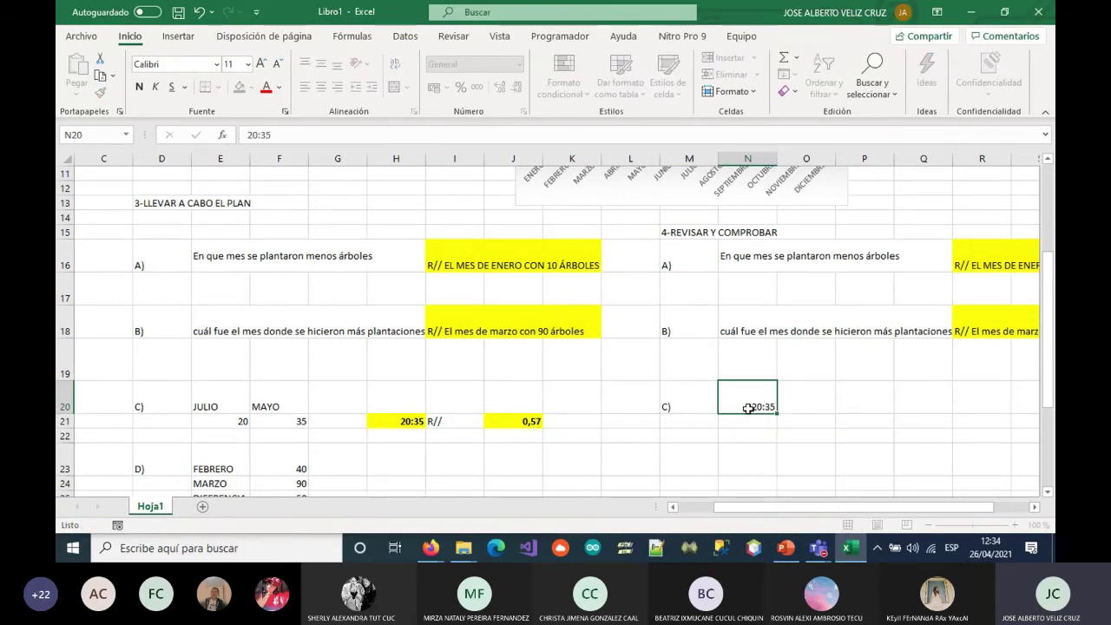
Calculate the July-to-May ratio in O20 of the review section with the formula =E21/F21
key(Tab)
text(=)
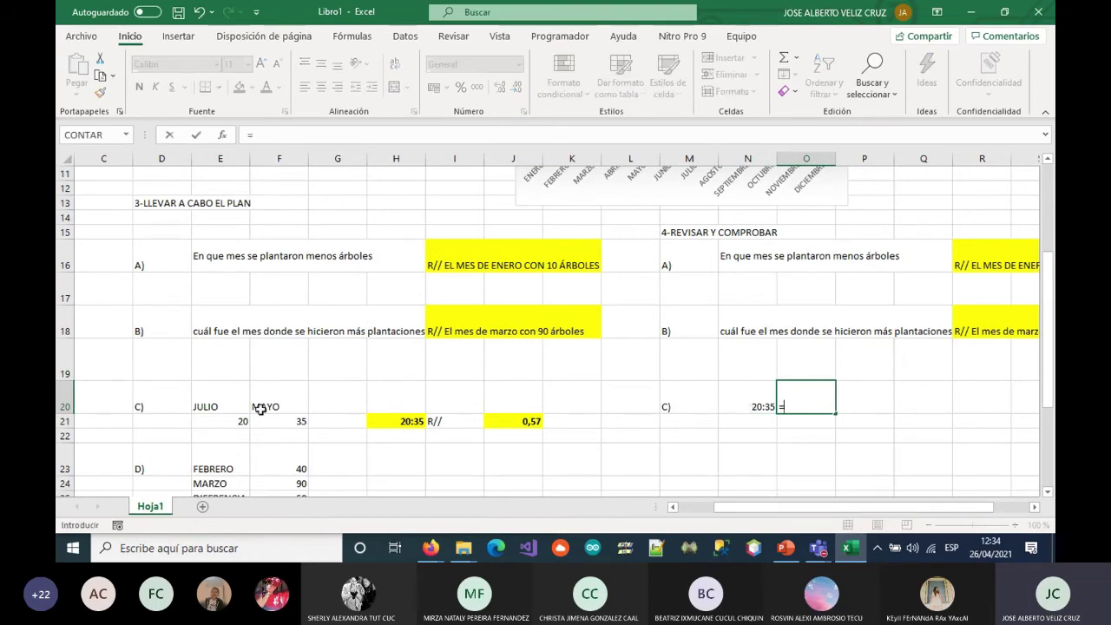
click(232, 422)
text(/)
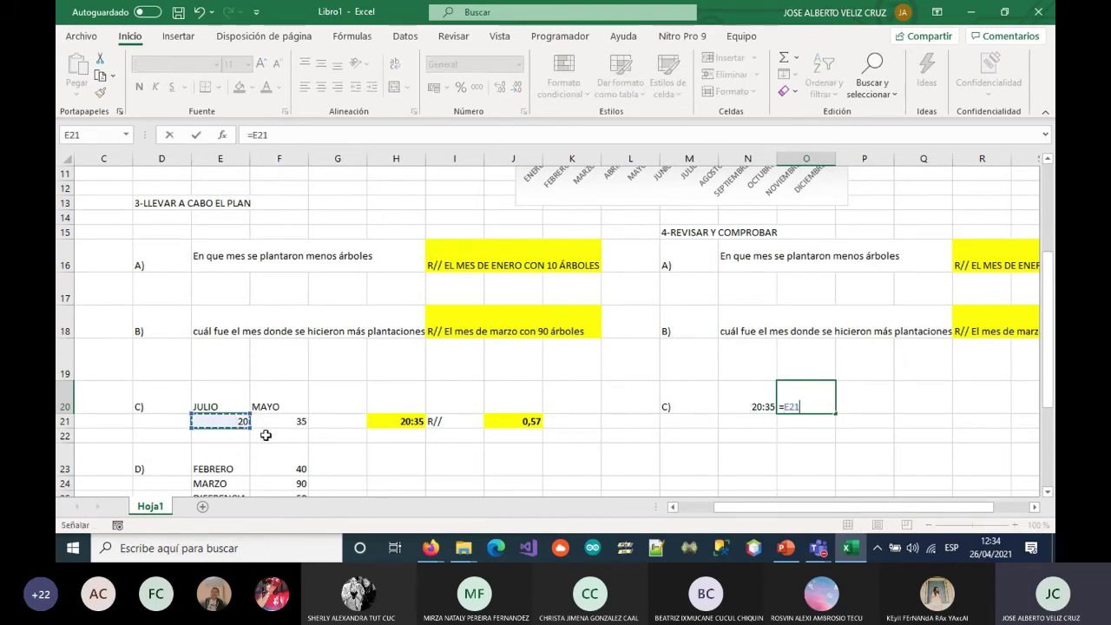
click(274, 420)
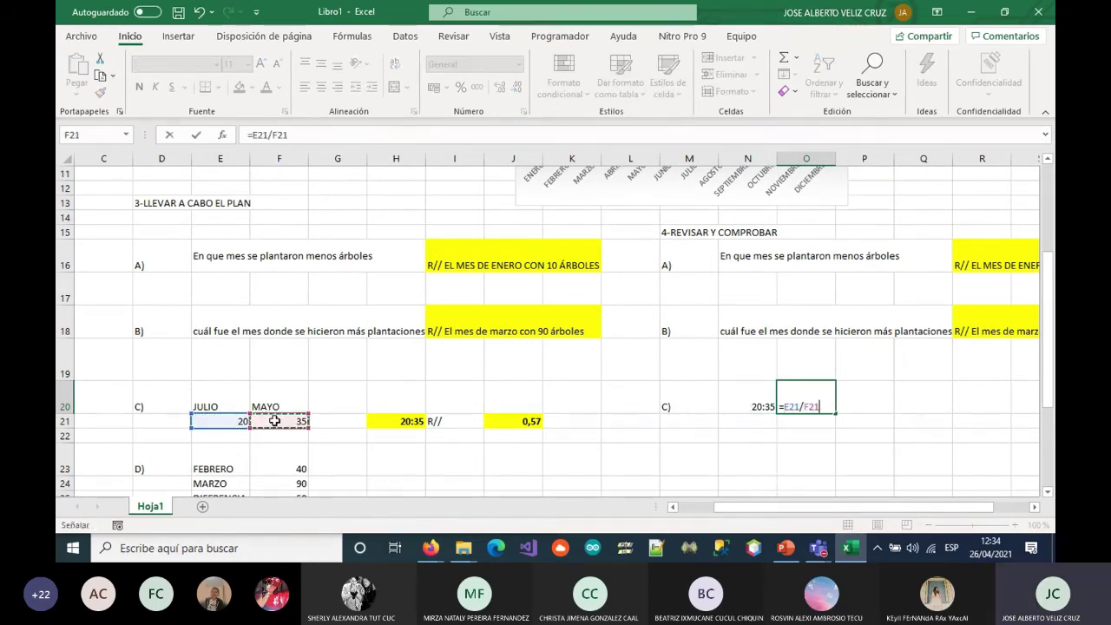
key(Return)
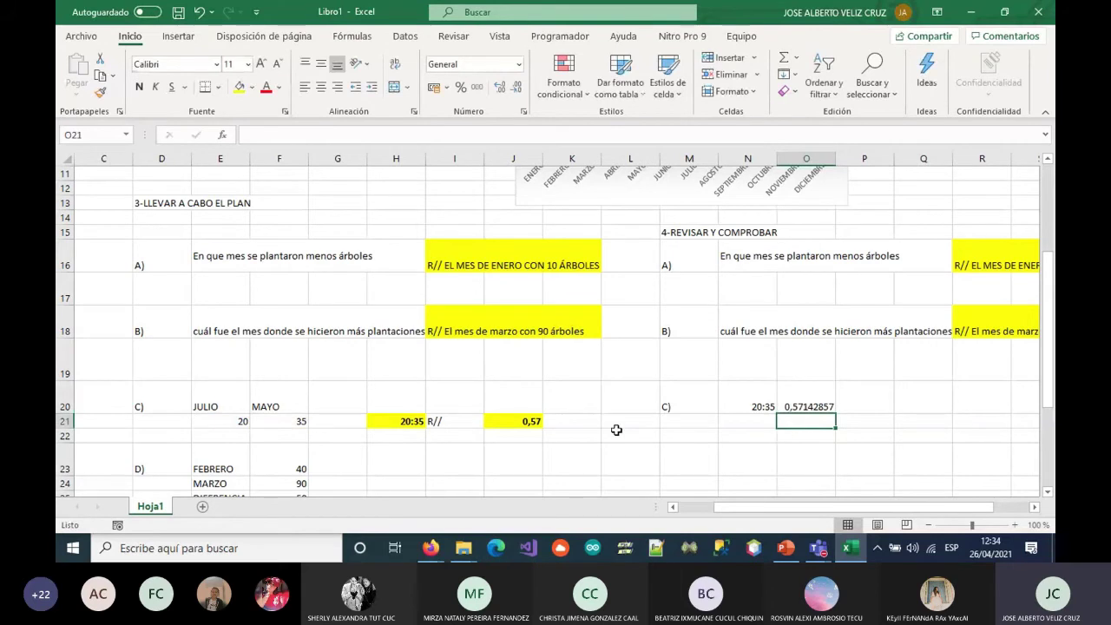
key(Left)
Add the column heading "%" in C1, next to the ÁRBOLES PLANTADOS column
drag(718, 512, 682, 512)
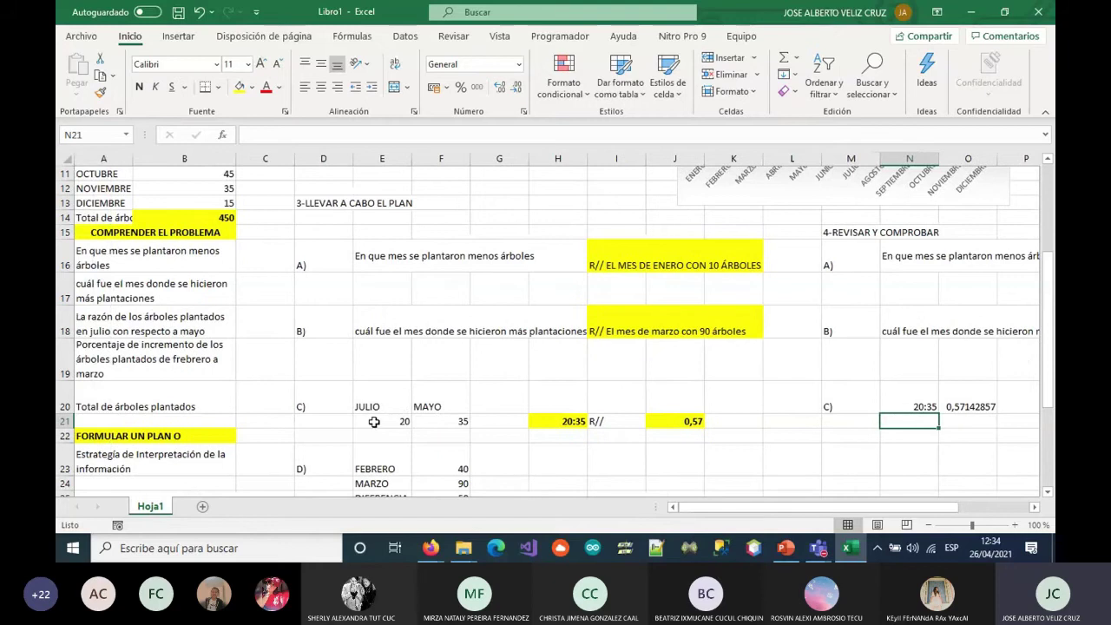
scroll(373, 422, up, 4)
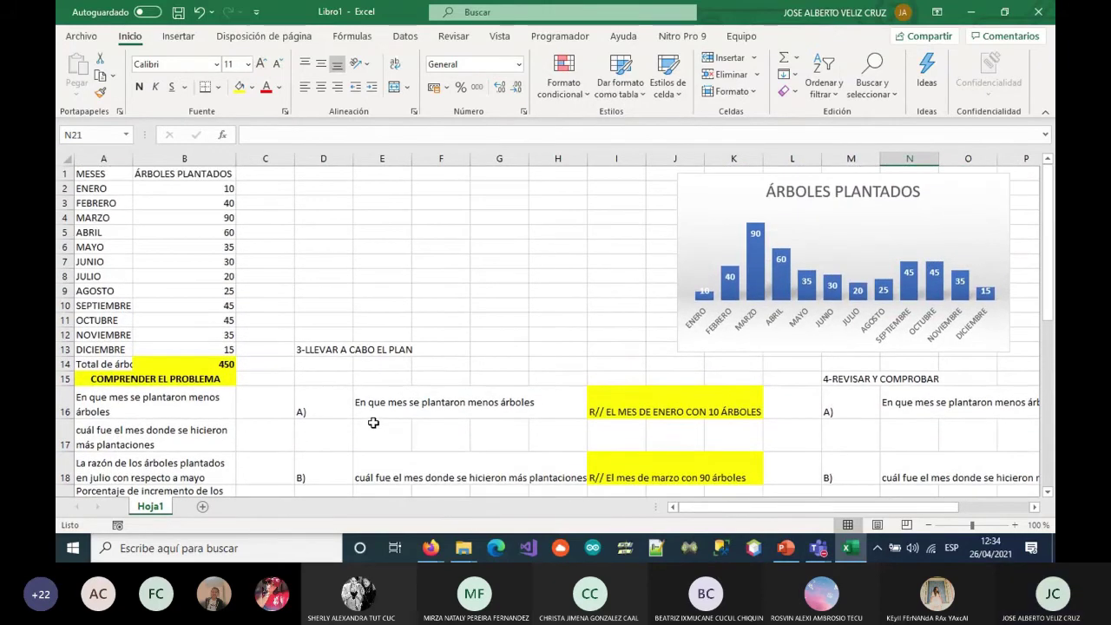
click(267, 178)
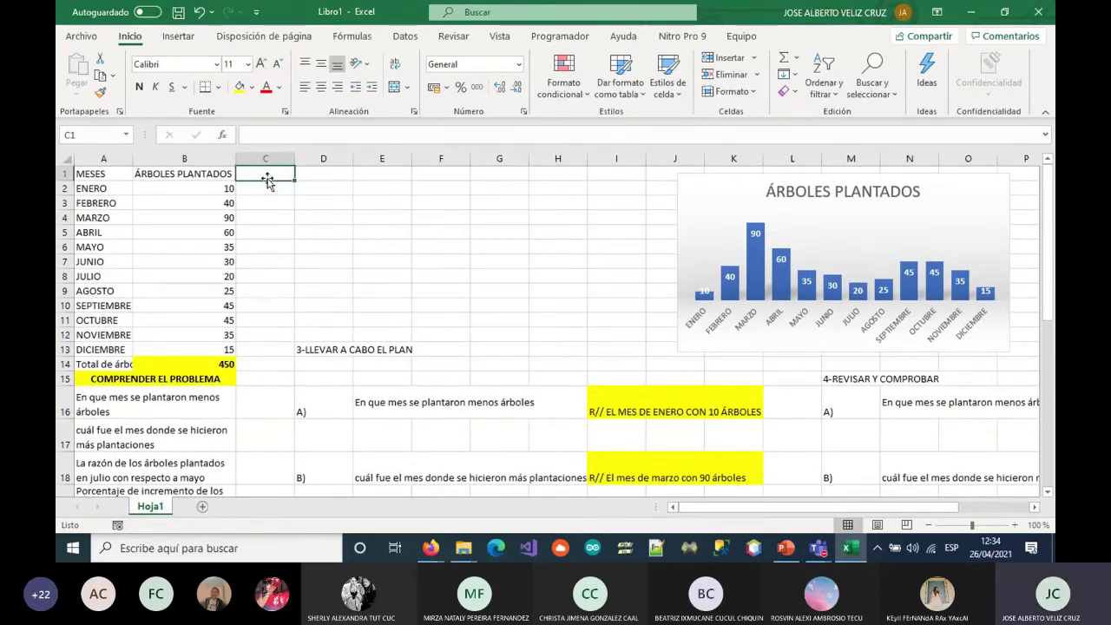
text(%)
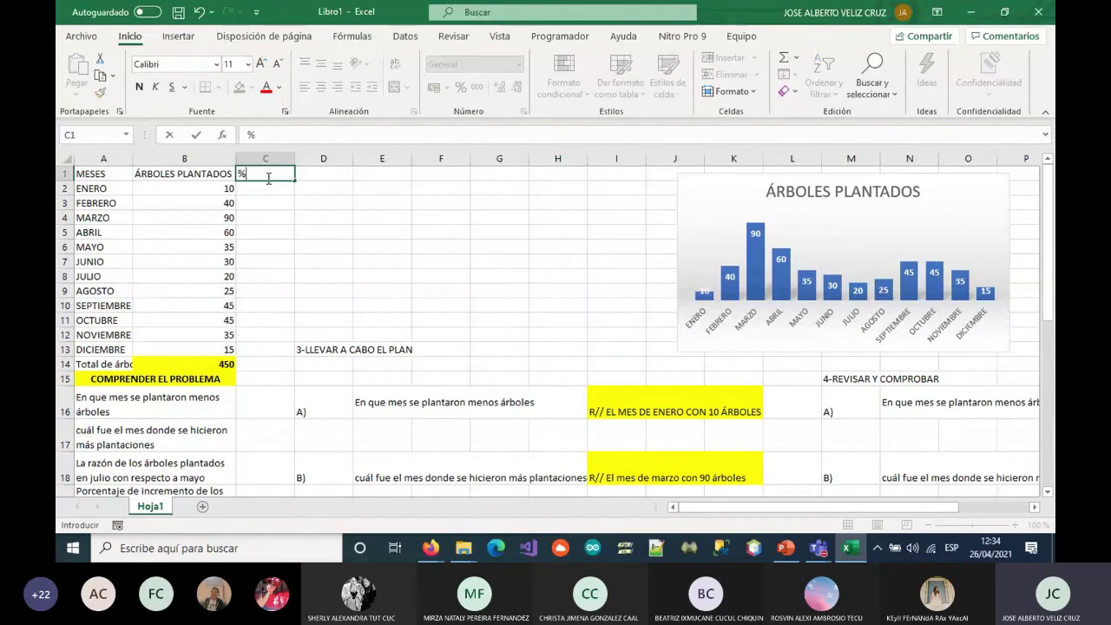
key(Return)
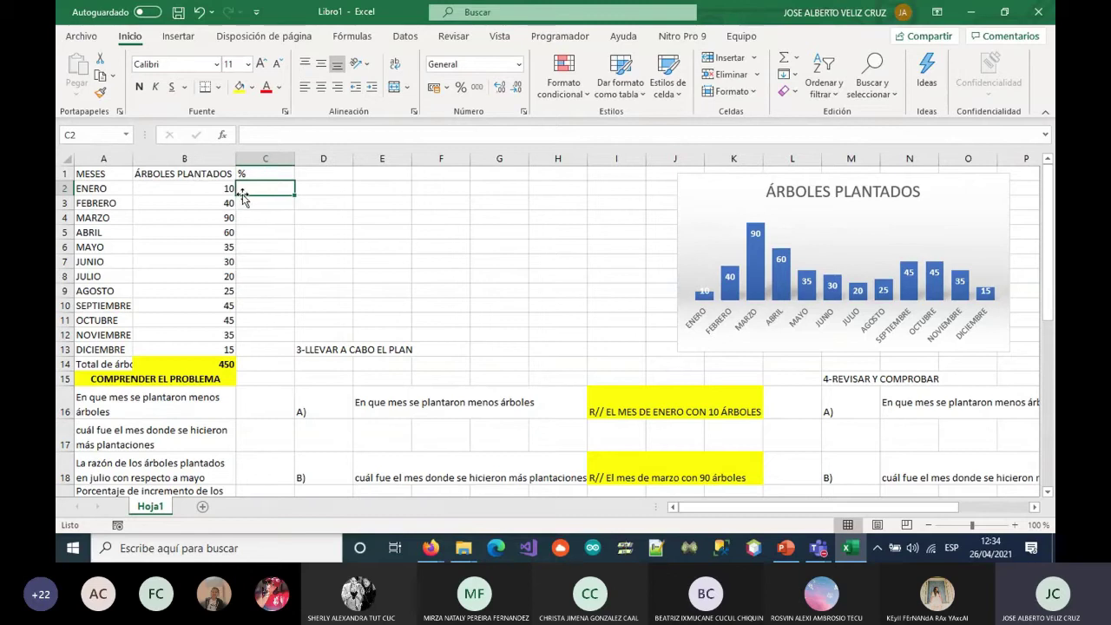
Calculate January's percentage of all planted trees in C2 with the formula =(B2/$B$14)*100
text(=)
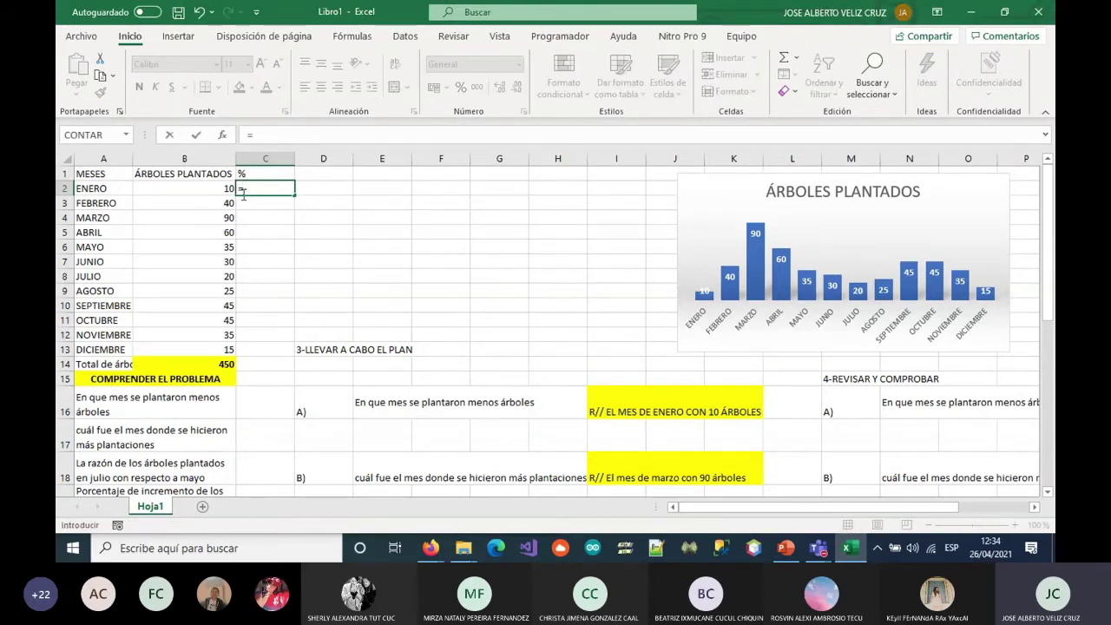
click(212, 190)
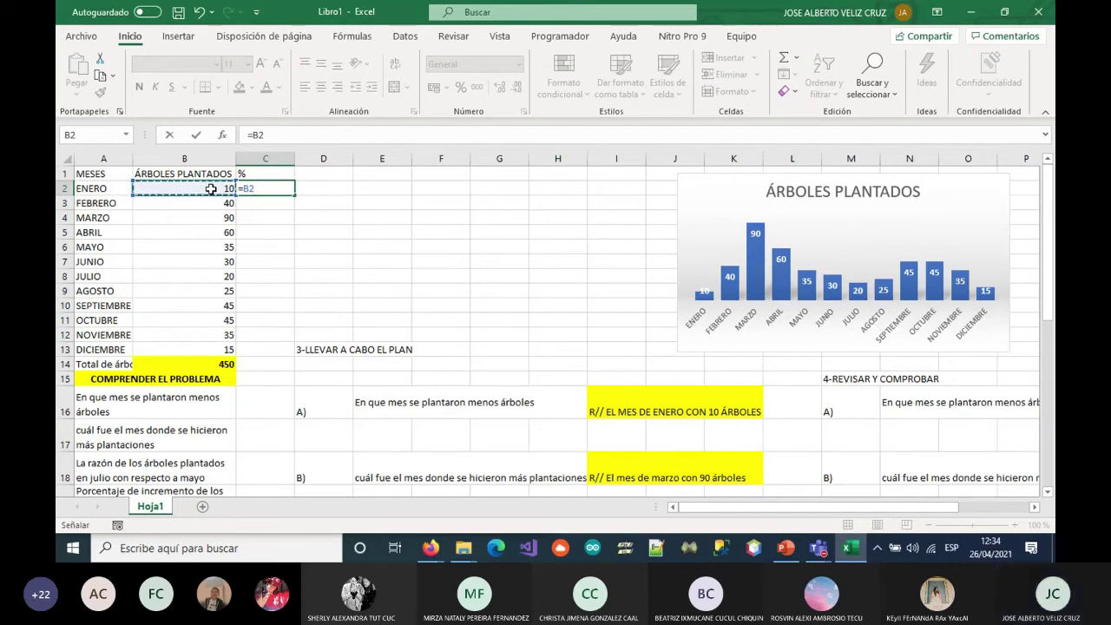
click(244, 189)
text((B2)
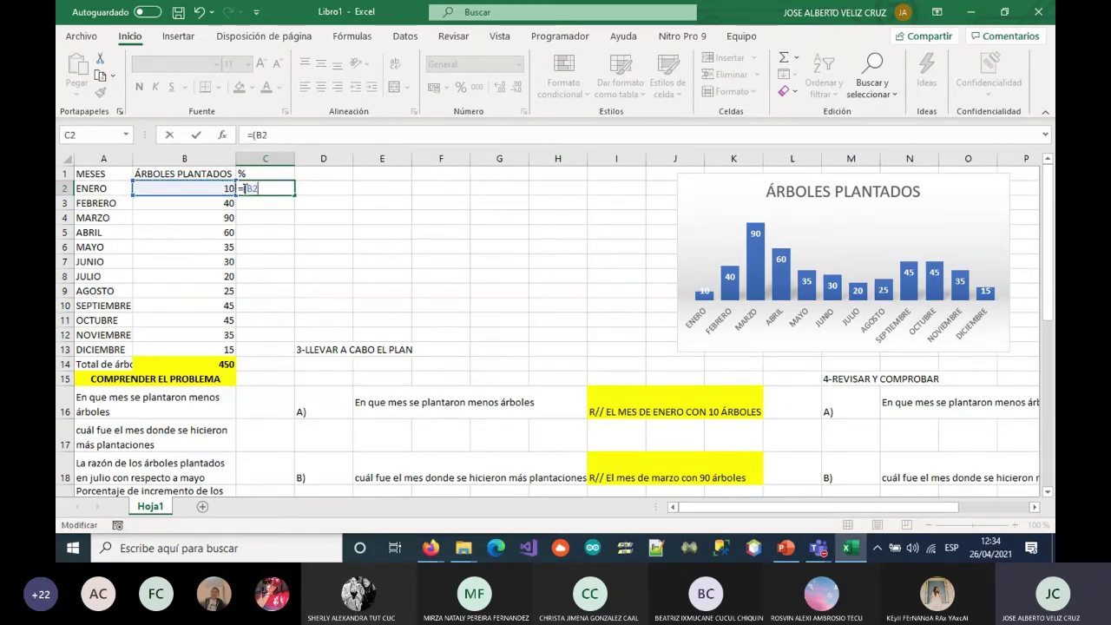
text(/)
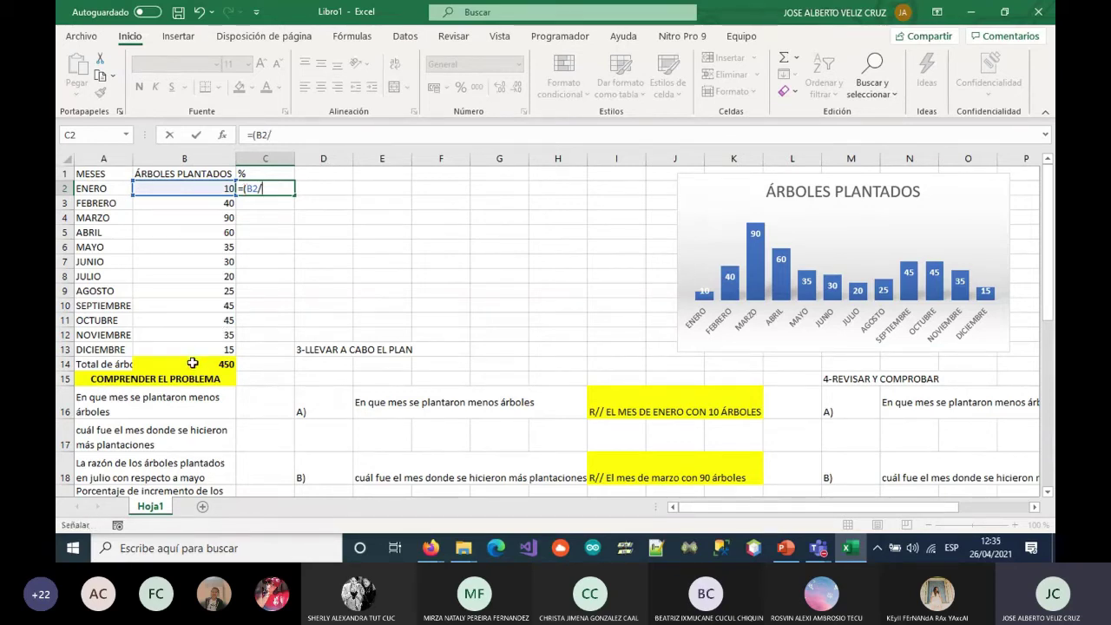
click(193, 363)
click(263, 187)
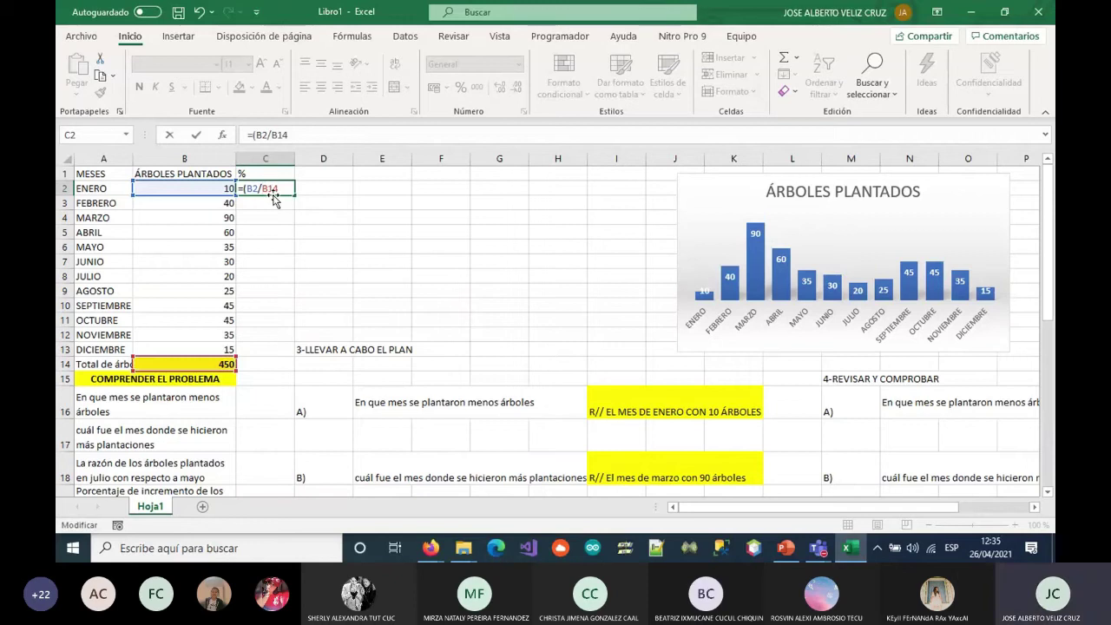
text($B$14)
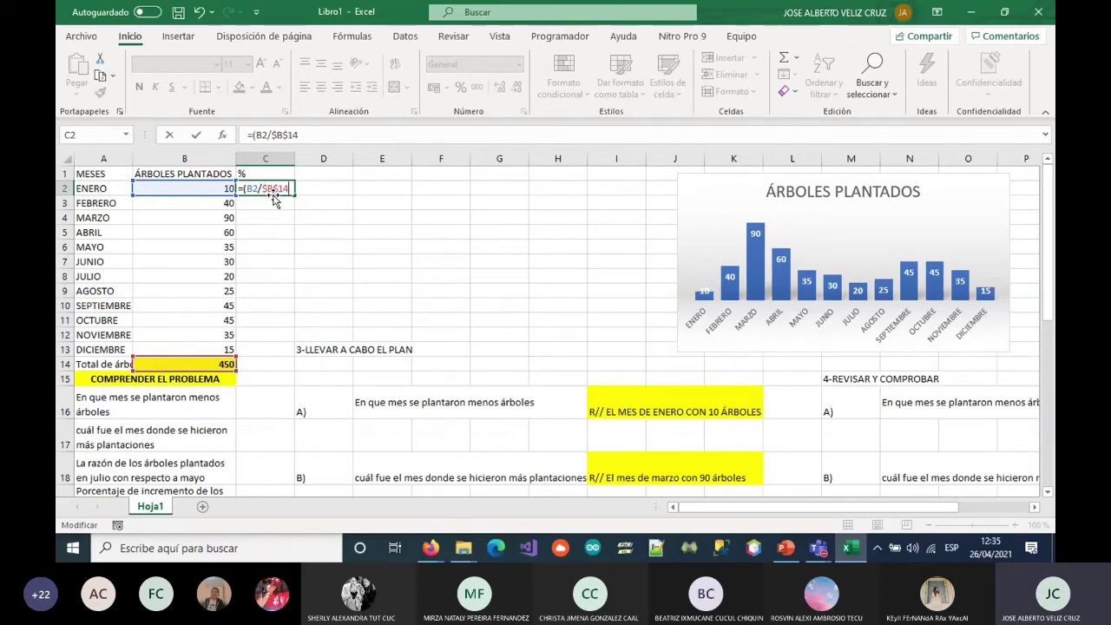
text()*100)
key(Return)
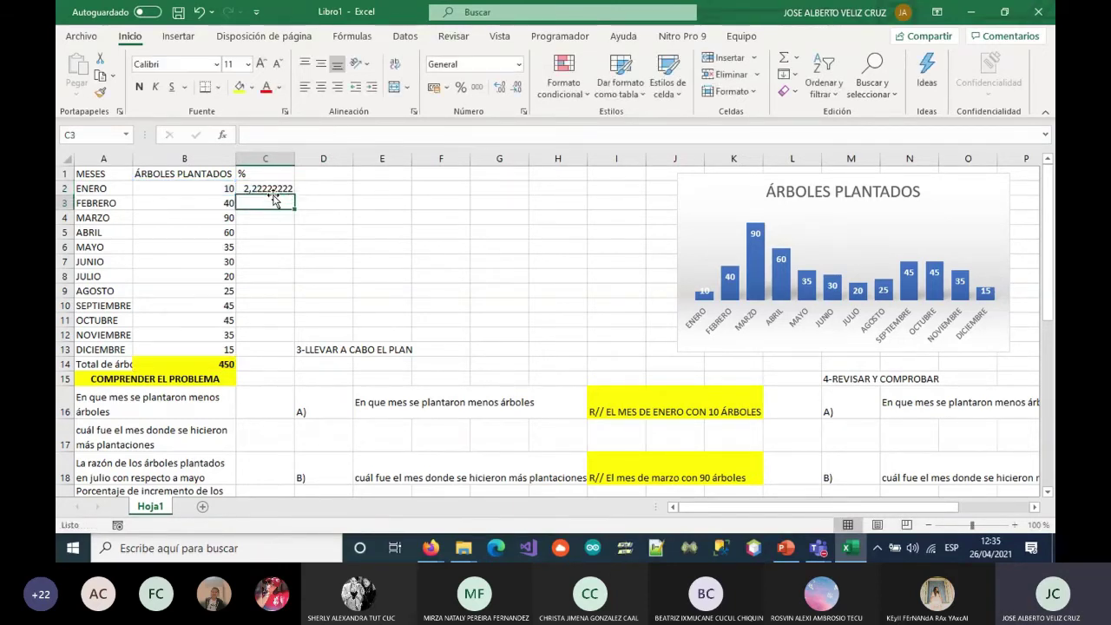
Fill the percentage formula from C2 down through December and total the percentages in C14 with =SUMA(C2:C13)
click(287, 191)
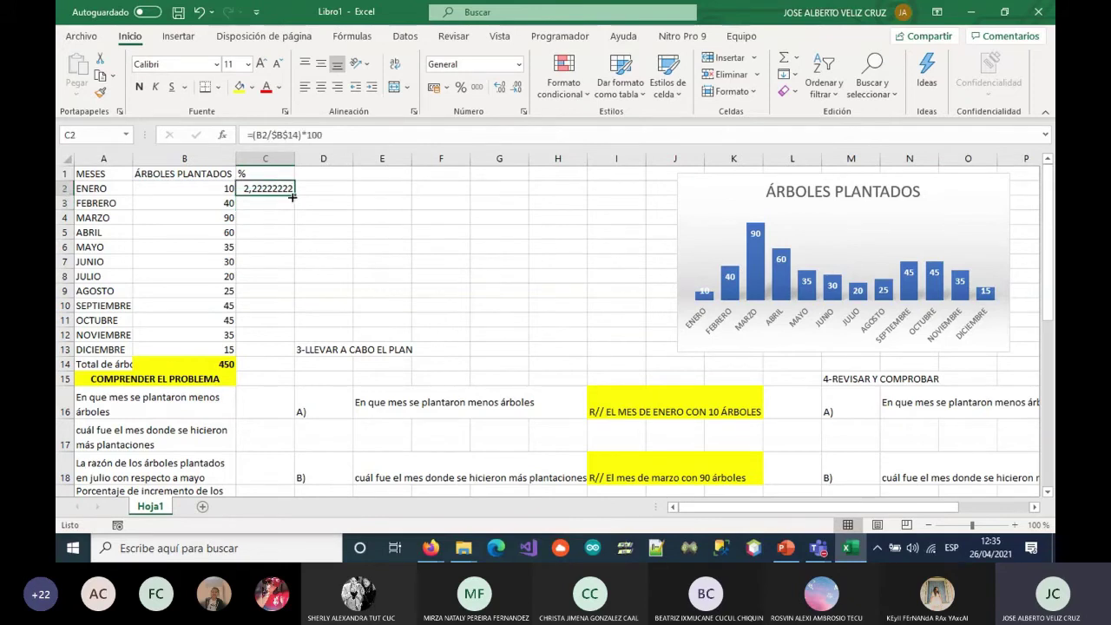
drag(293, 196, 293, 369)
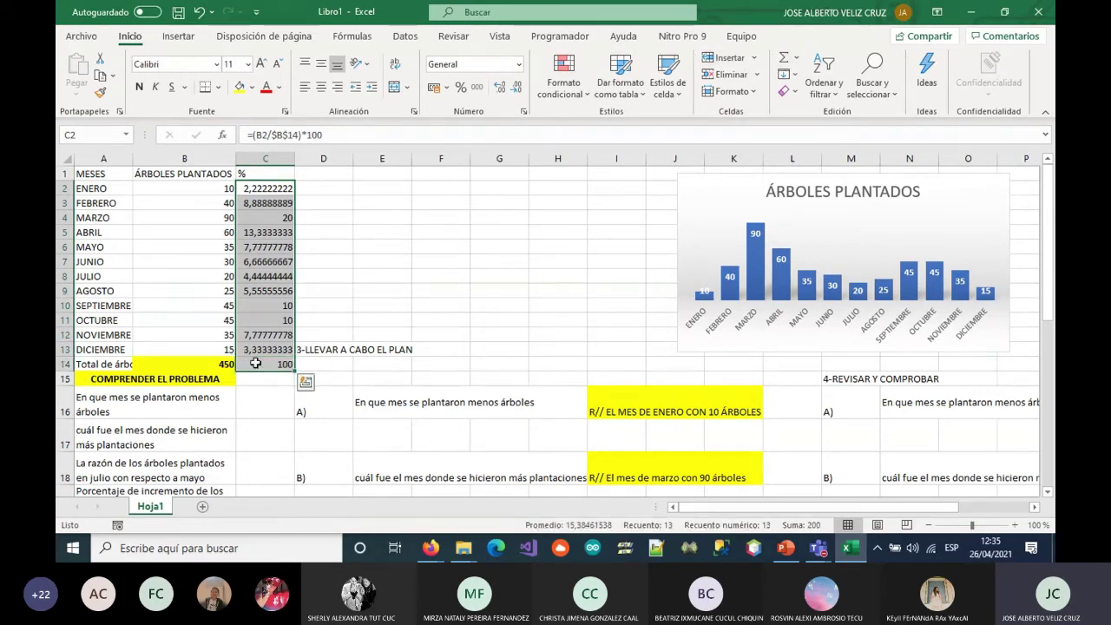
click(265, 365)
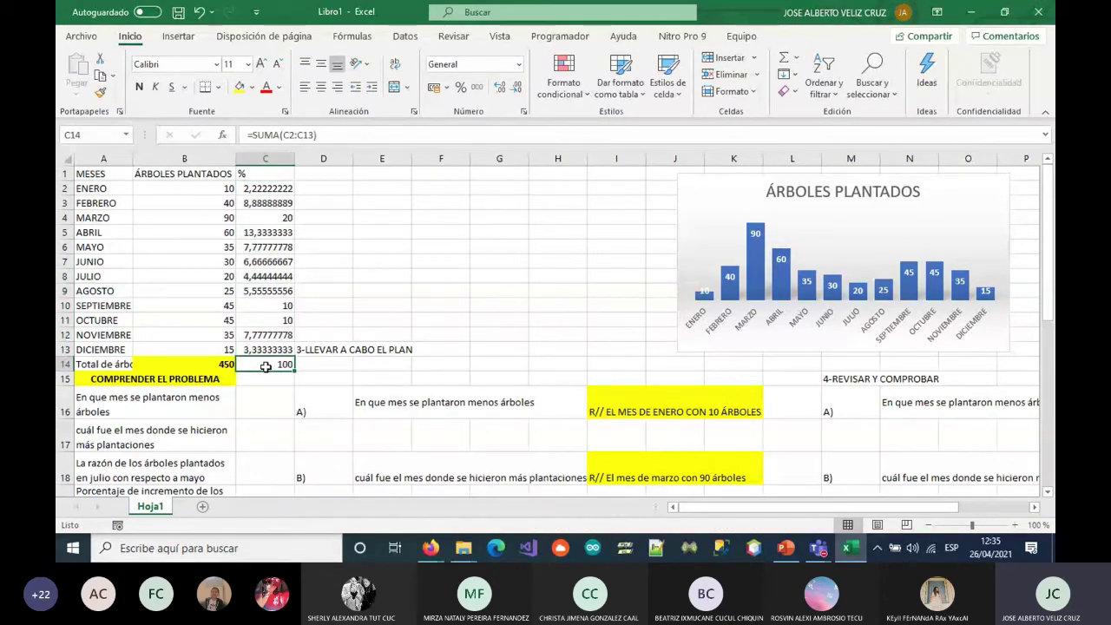
Reduce the monthly percentages in C2:C13 to two decimal places
drag(264, 187, 265, 348)
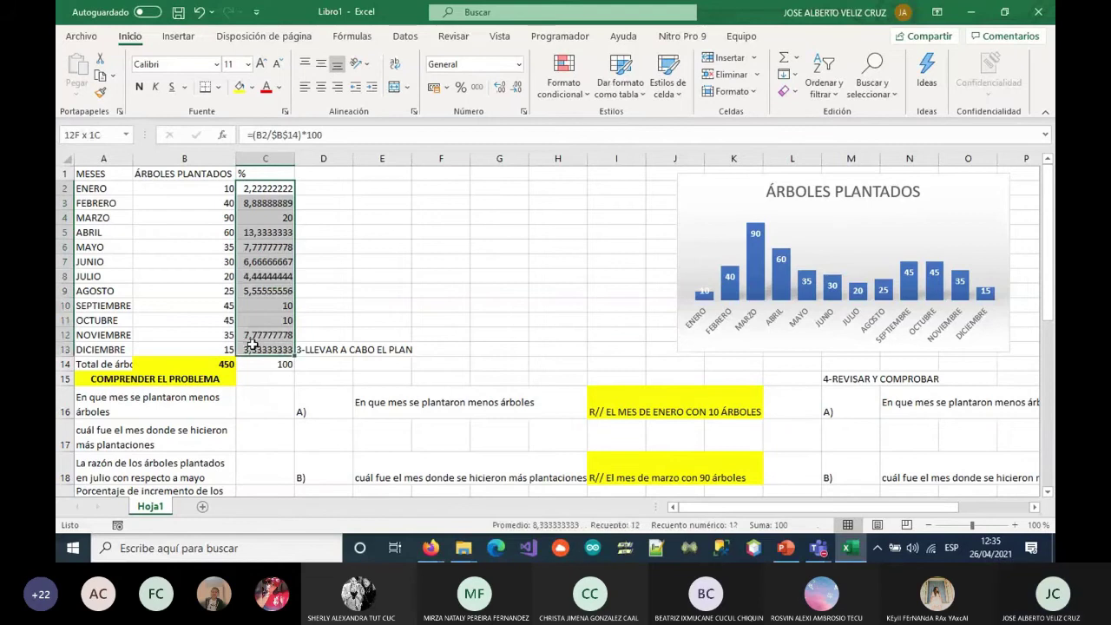
click(515, 88)
click(515, 89)
click(515, 88)
click(516, 88)
click(515, 88)
click(516, 89)
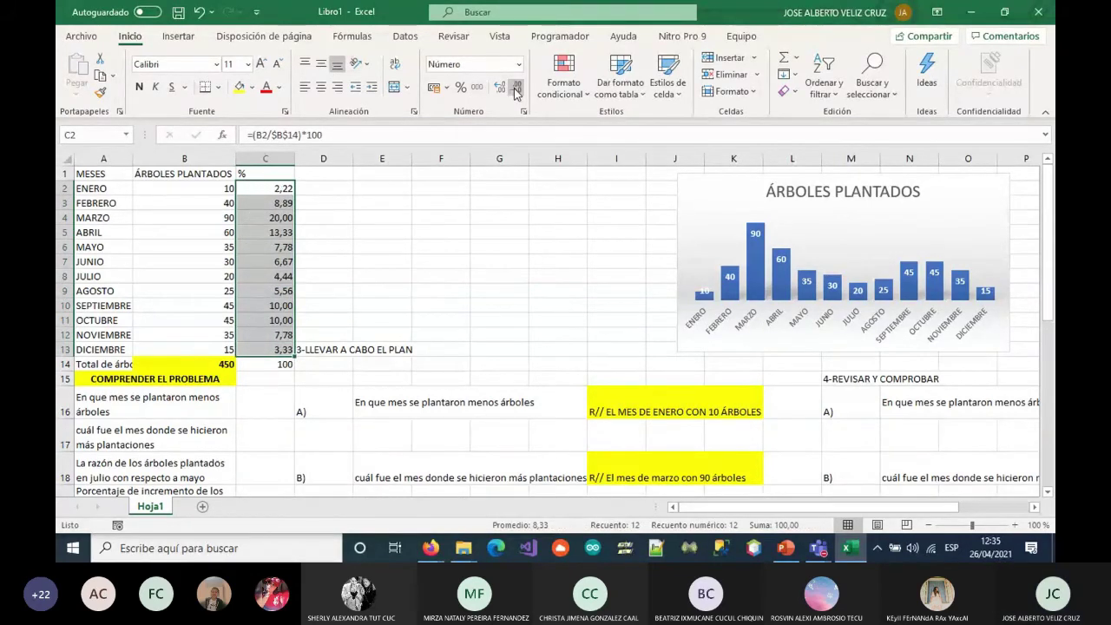
Compare the monthly percentages for February and March with the worked percentage-increase solution in part D
click(264, 232)
click(264, 202)
click(264, 217)
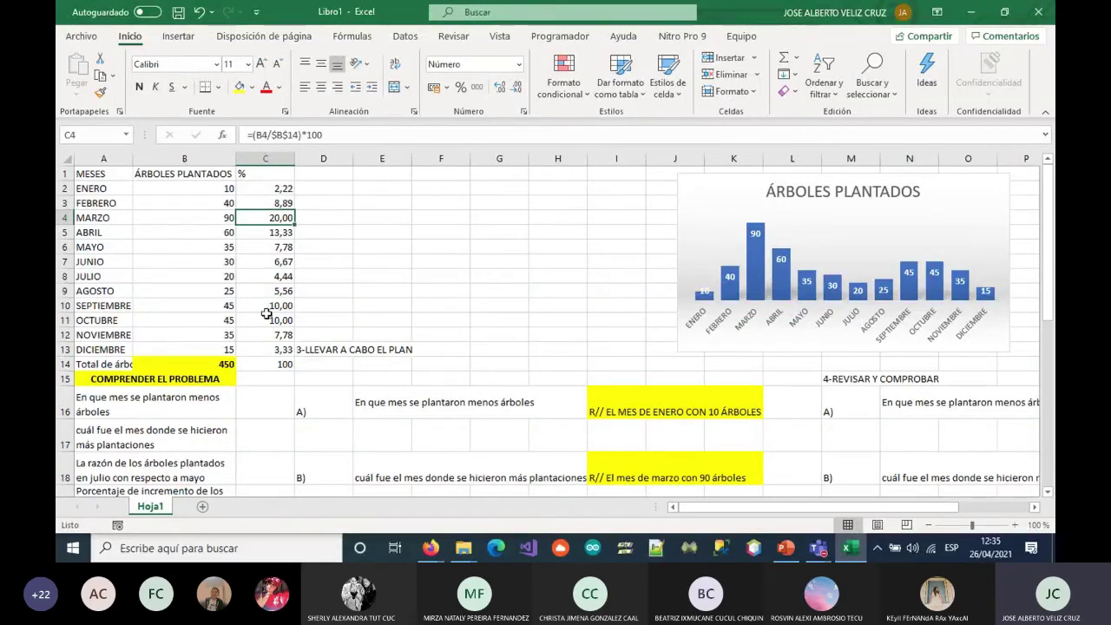
scroll(267, 314, down, 7)
drag(382, 249, 933, 413)
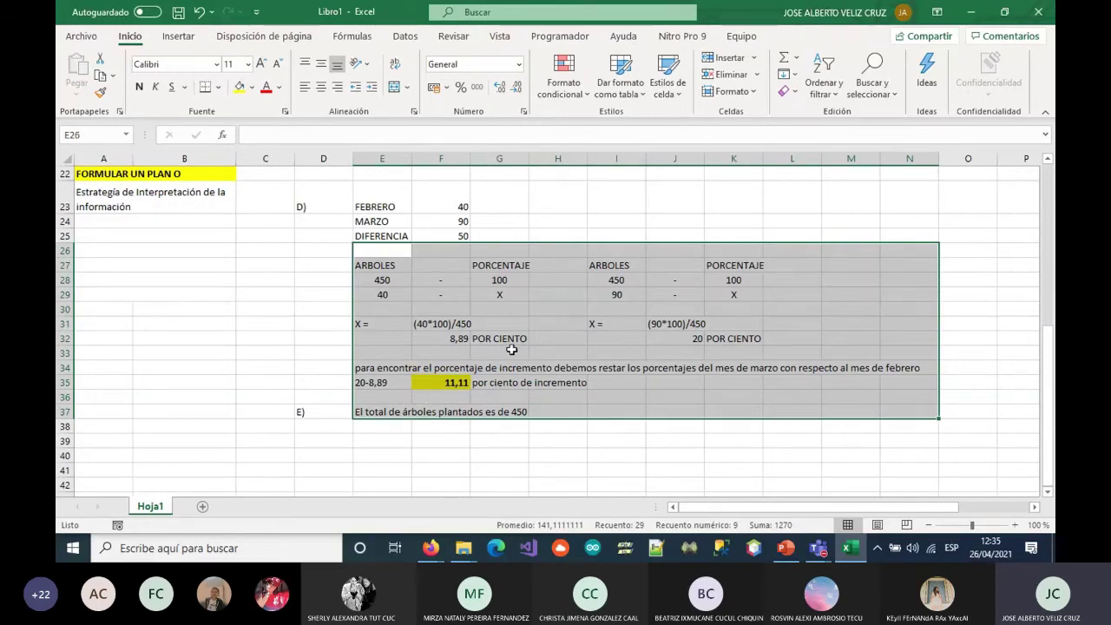
scroll(512, 349, up, 6)
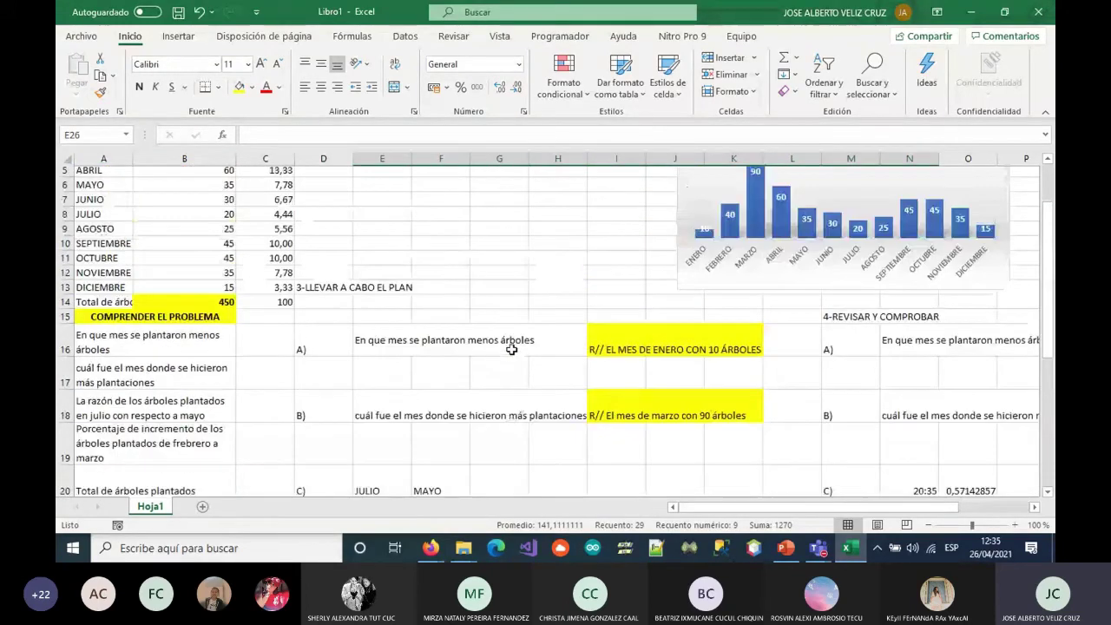
scroll(512, 349, up, 2)
click(440, 289)
scroll(638, 334, down, 1)
scroll(638, 334, up, 1)
scroll(638, 334, down, 2)
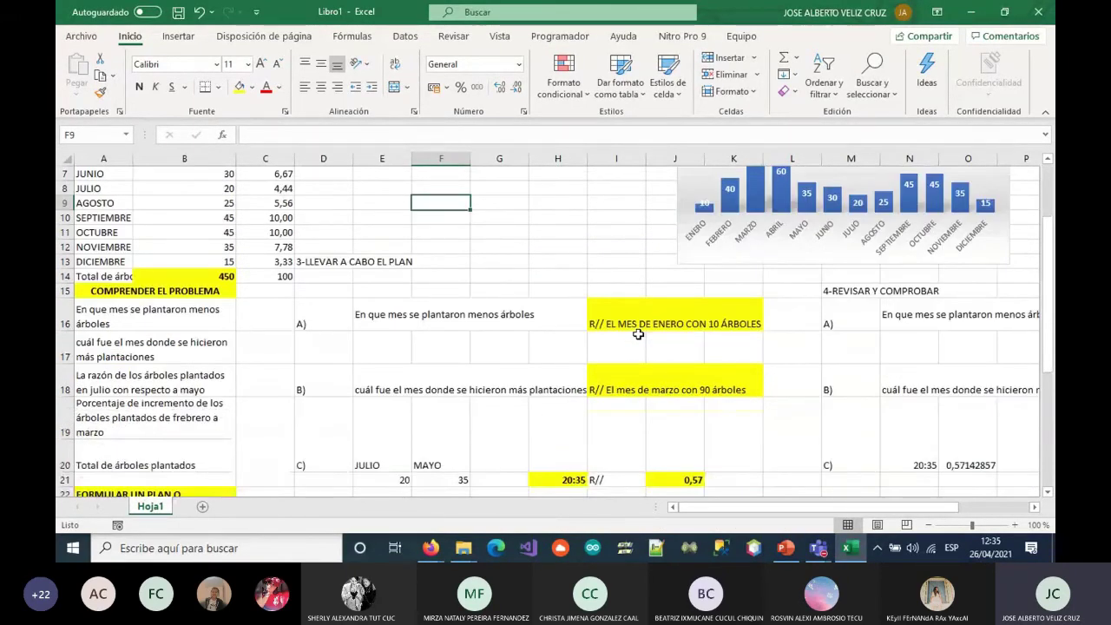
scroll(637, 334, up, 2)
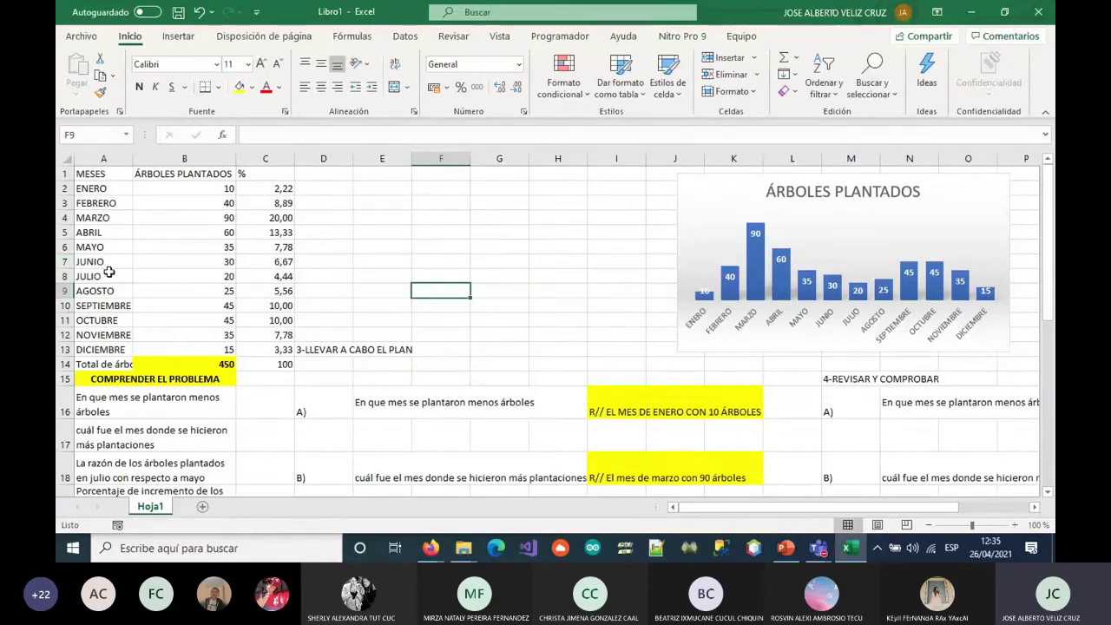
Highlight the July and May percentages, C8 and C6, with yellow fill
click(269, 276)
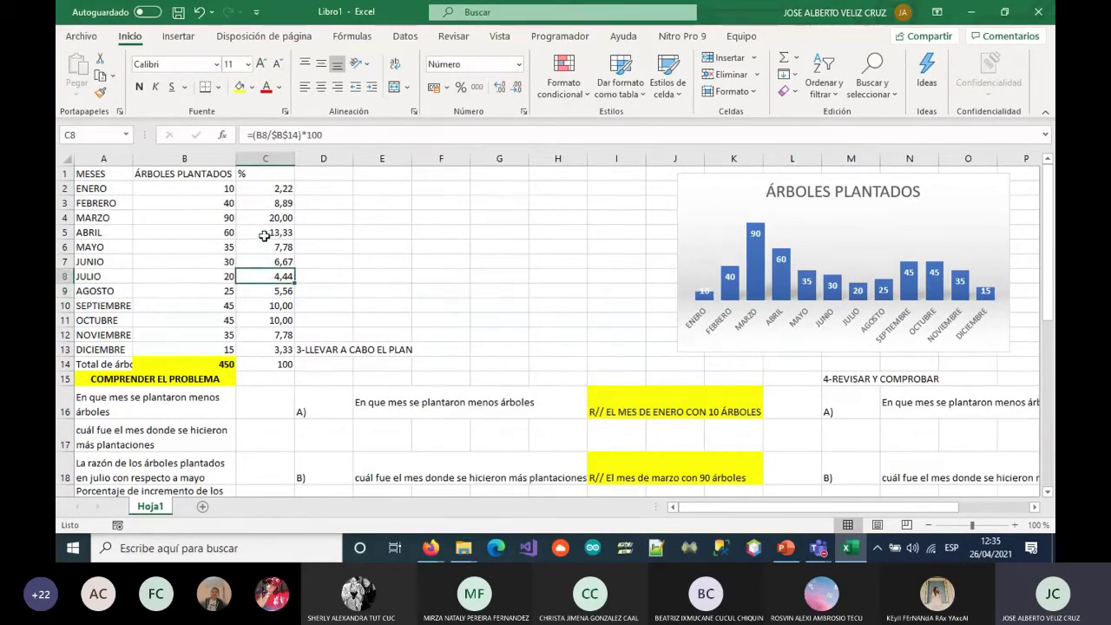
ctrl+click(266, 247)
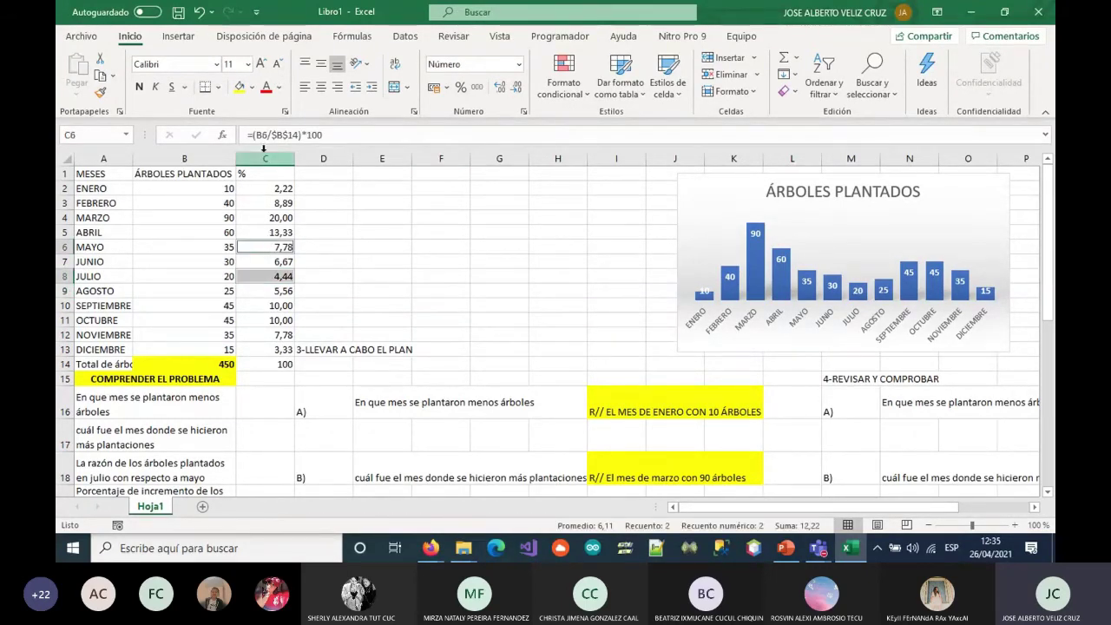
click(240, 88)
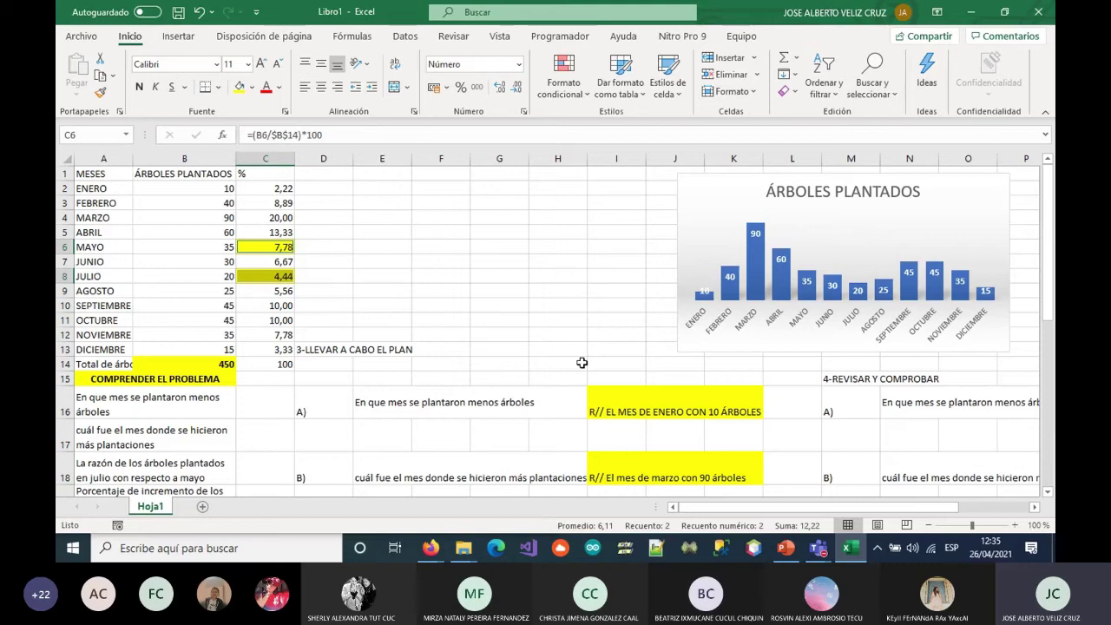
Enter the July and May percentages as "4,44;7,78" in N21, below the 20:35 ratio
scroll(581, 363, down, 4)
click(912, 392)
text(4)
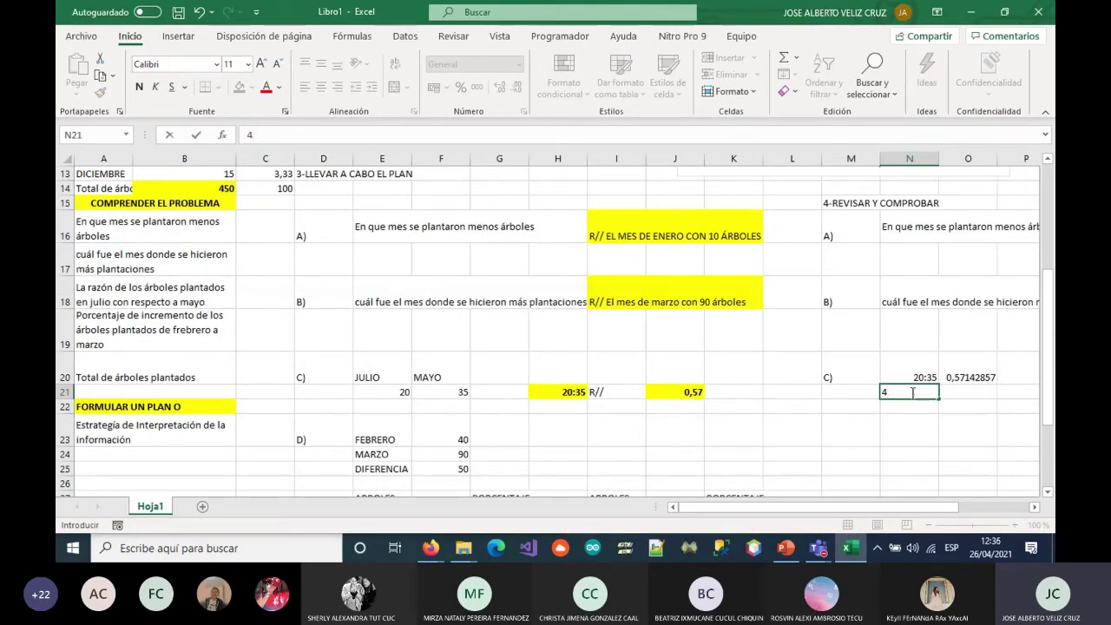
text(,44;)
scroll(365, 300, up, 3)
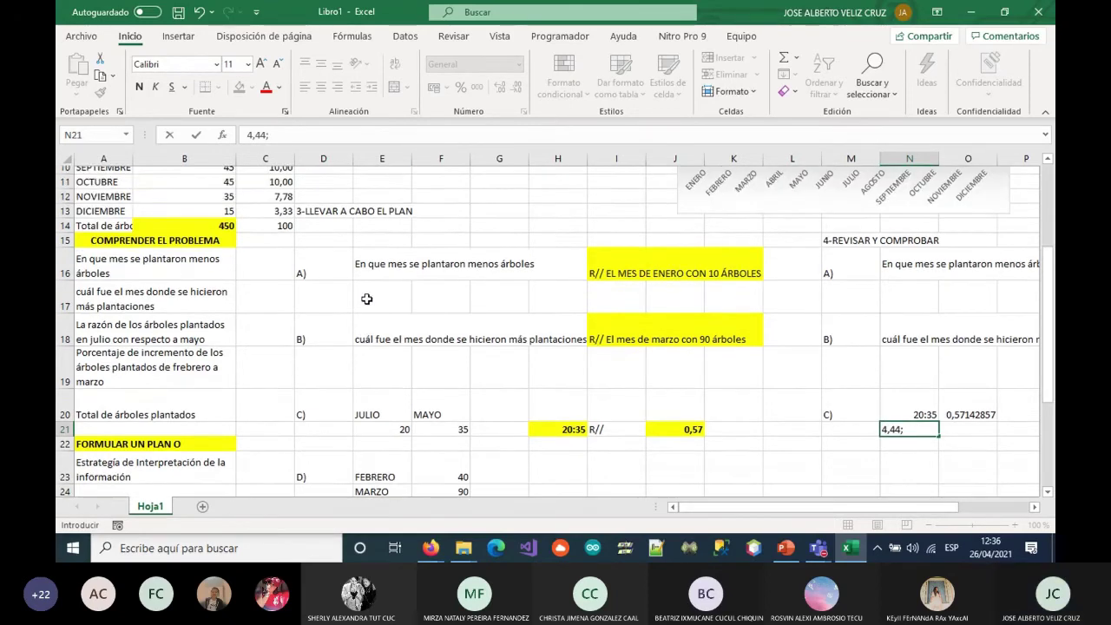
scroll(297, 248, down, 3)
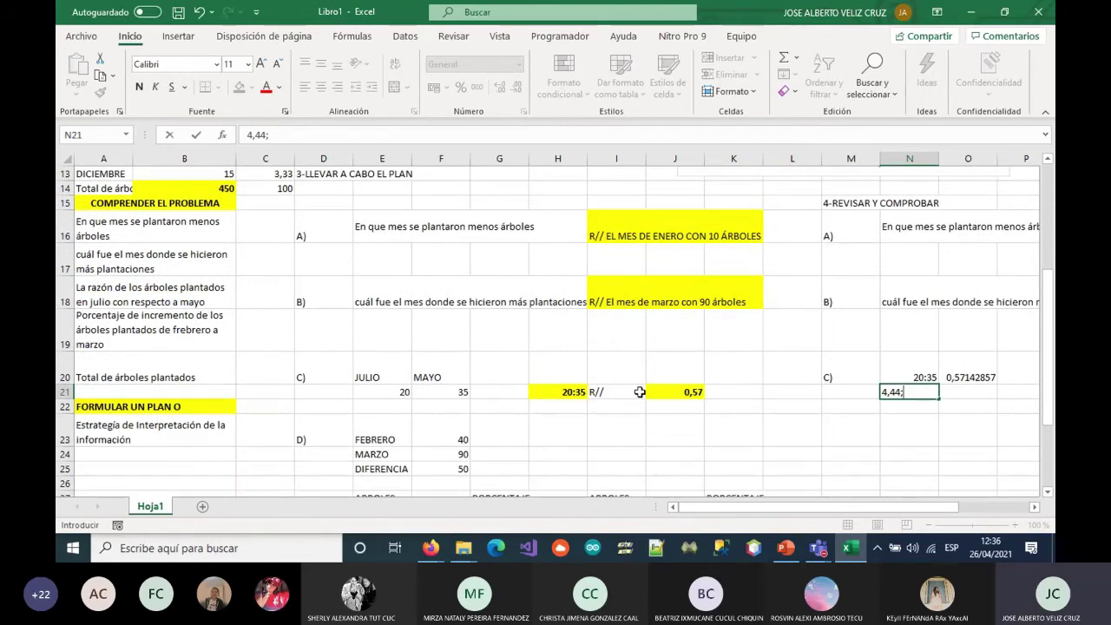
text(7,78)
key(Tab)
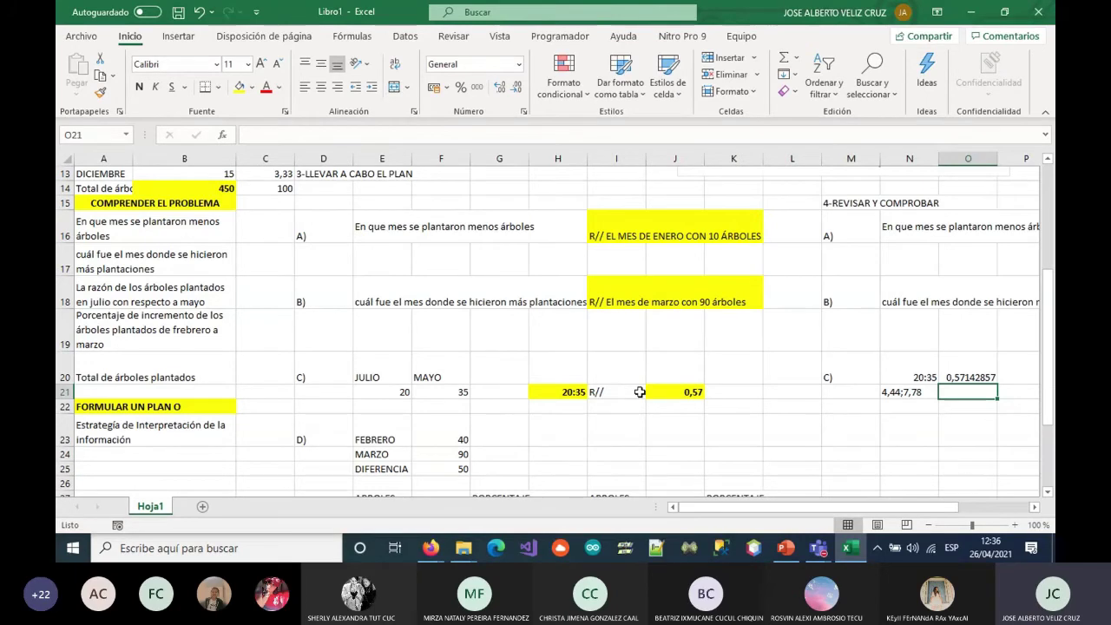
Enter the formula =C8/C6 in O21 to divide the July percentage by the May percentage
text(=)
scroll(639, 392, up, 4)
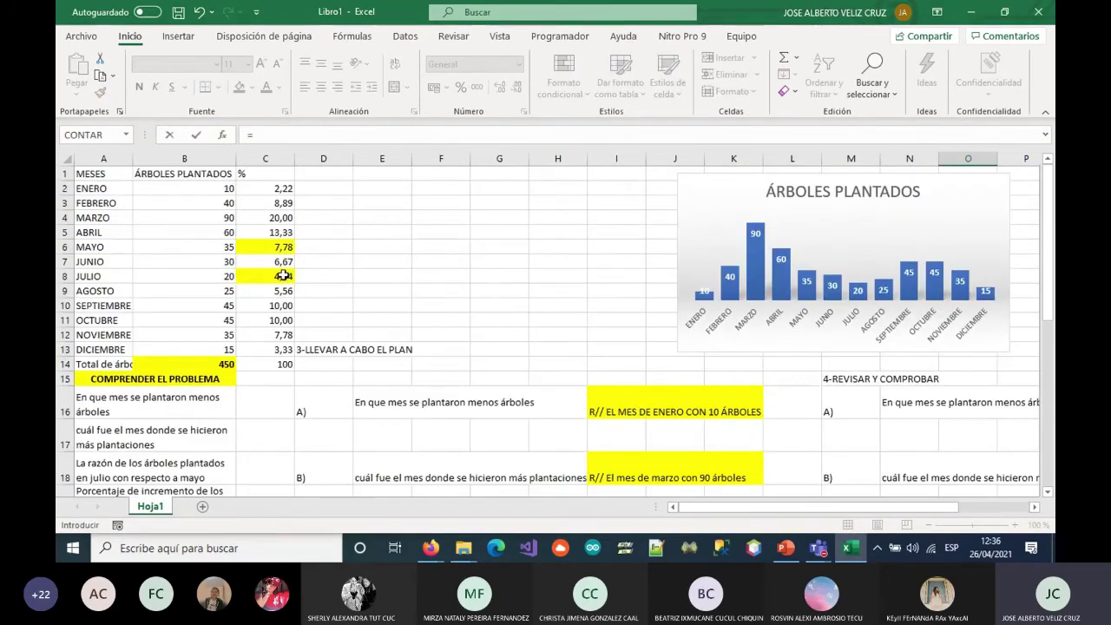
click(283, 275)
text(/)
click(278, 247)
scroll(316, 287, down, 4)
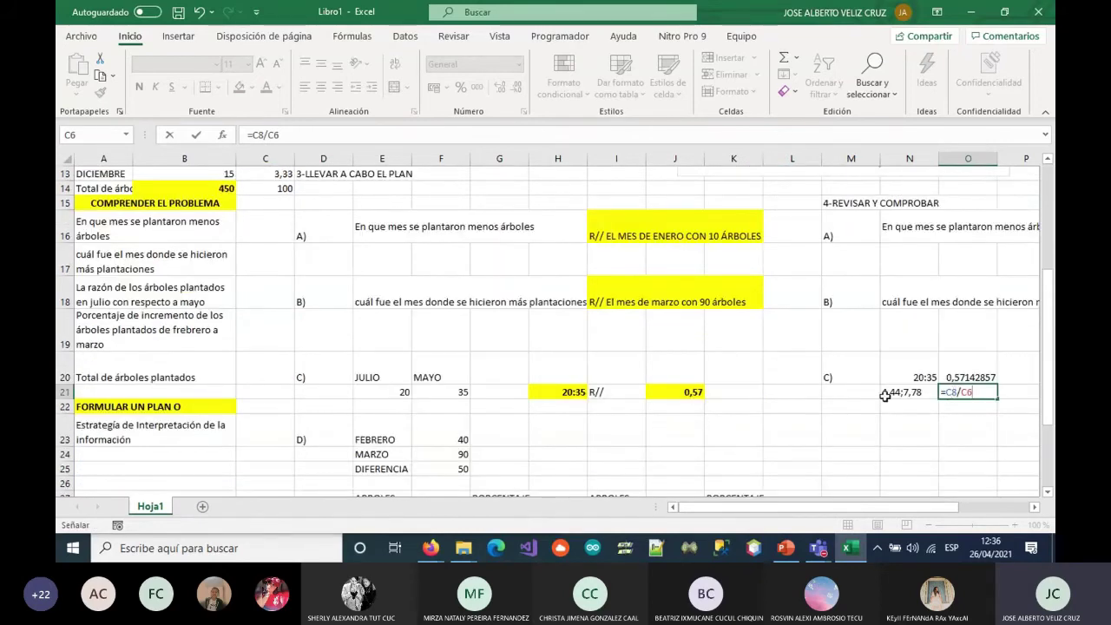
key(Return)
Reduce the two ratio results in O20:O21 to two decimal places
drag(933, 506, 968, 506)
drag(807, 373, 811, 391)
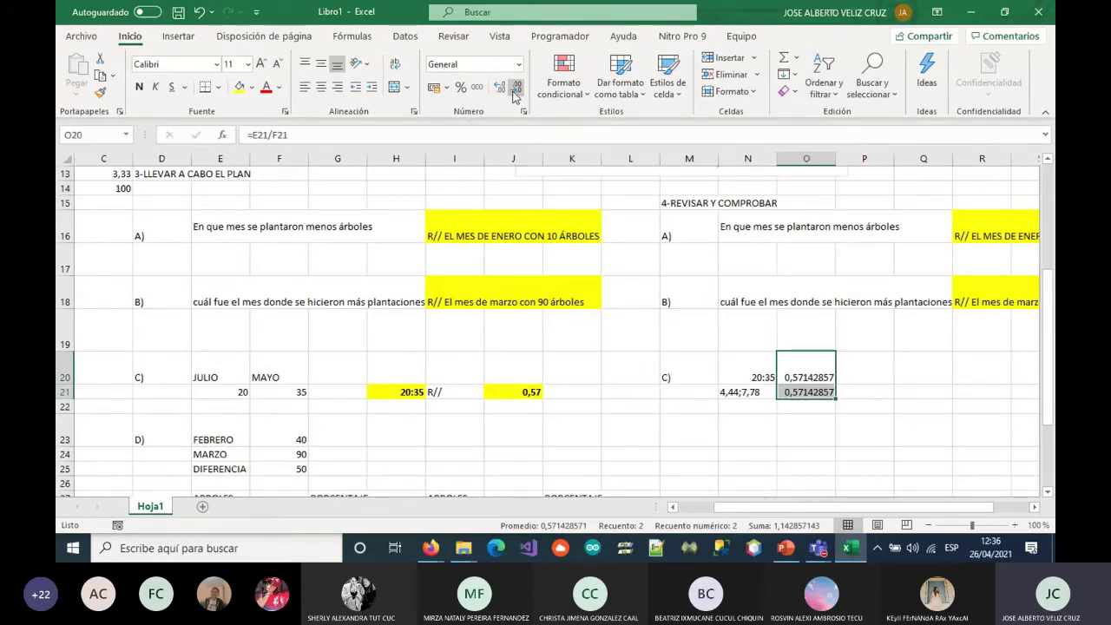
click(513, 90)
click(513, 92)
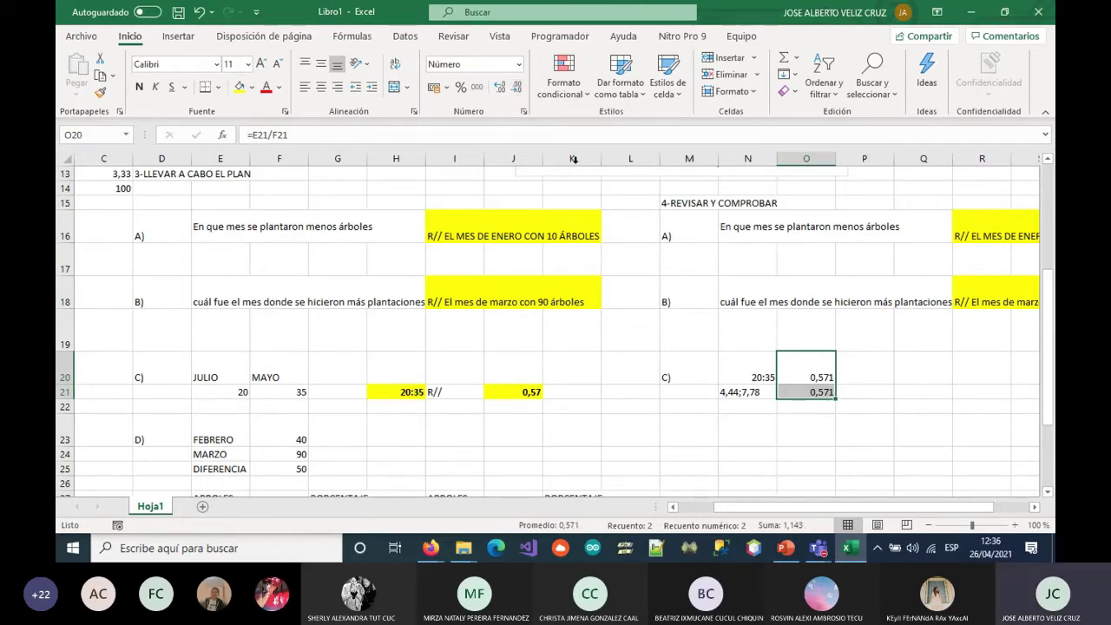
click(513, 91)
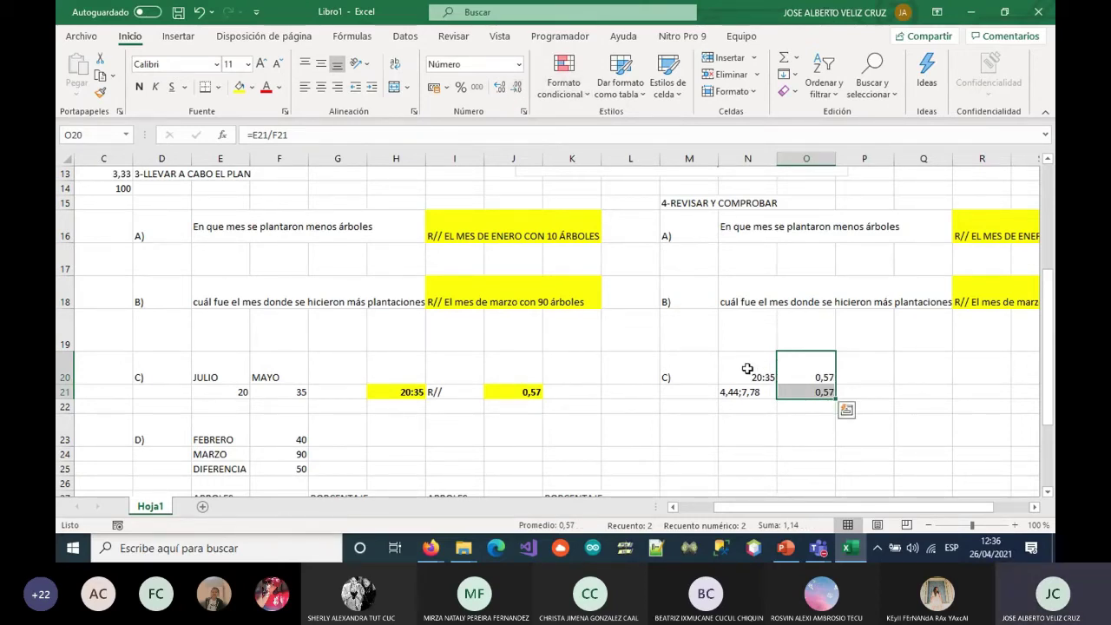
click(746, 429)
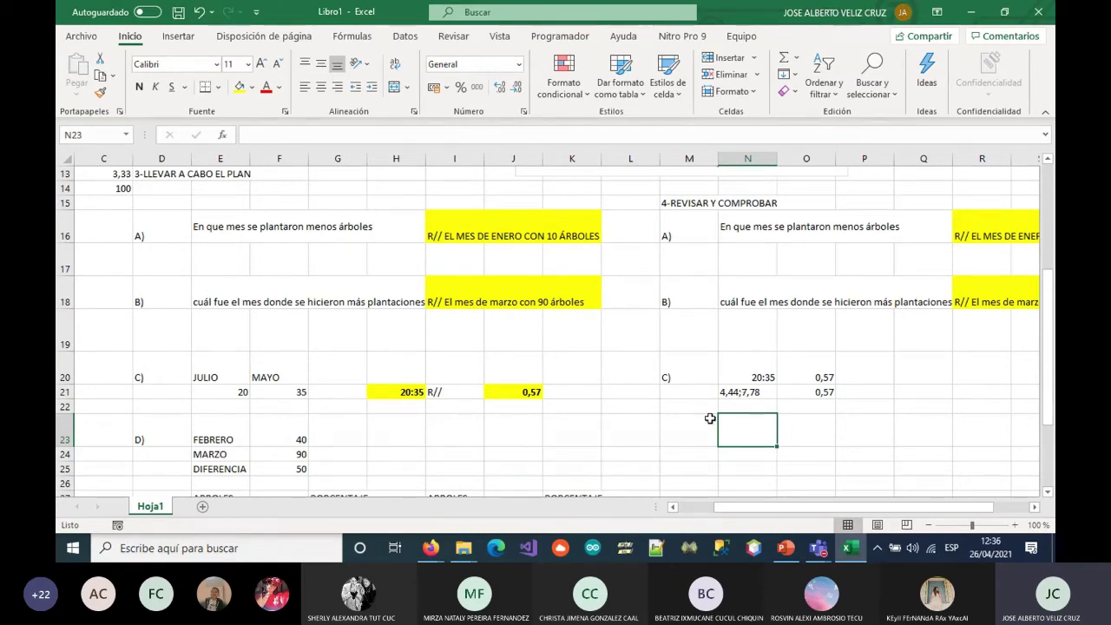
Center the part C ratios and their results in N20:O21 horizontally
drag(741, 376, 811, 402)
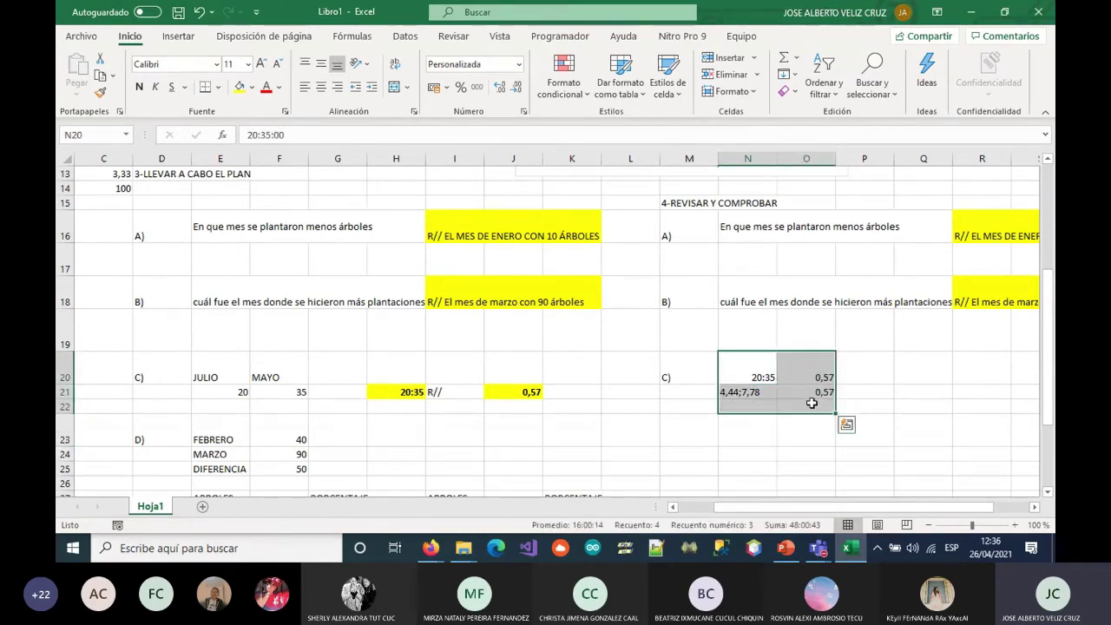
click(737, 434)
drag(742, 376, 806, 379)
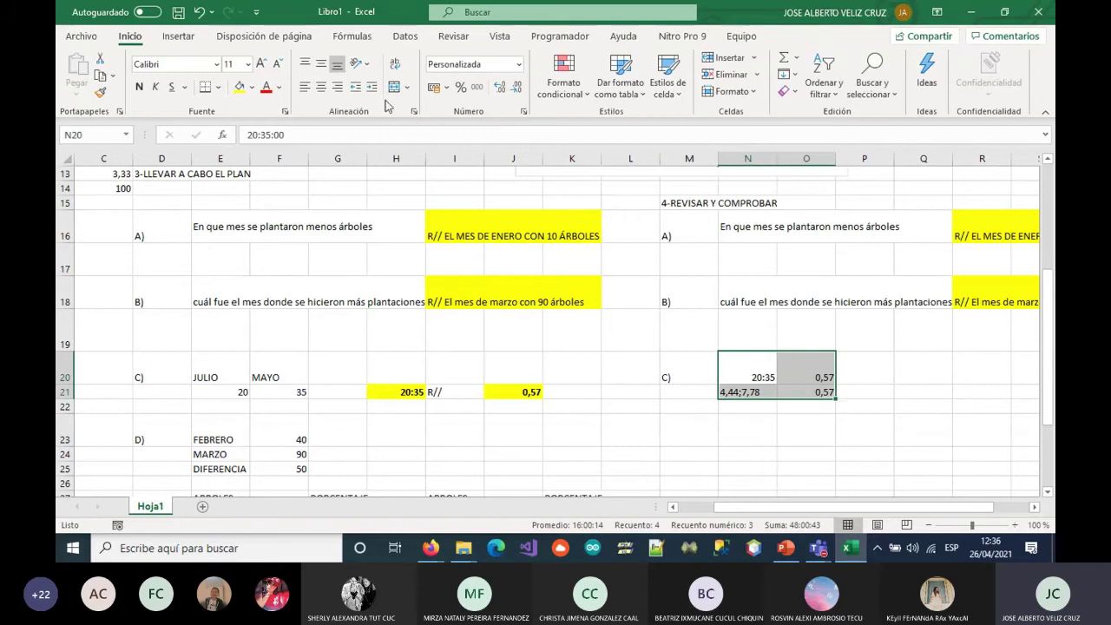
click(322, 87)
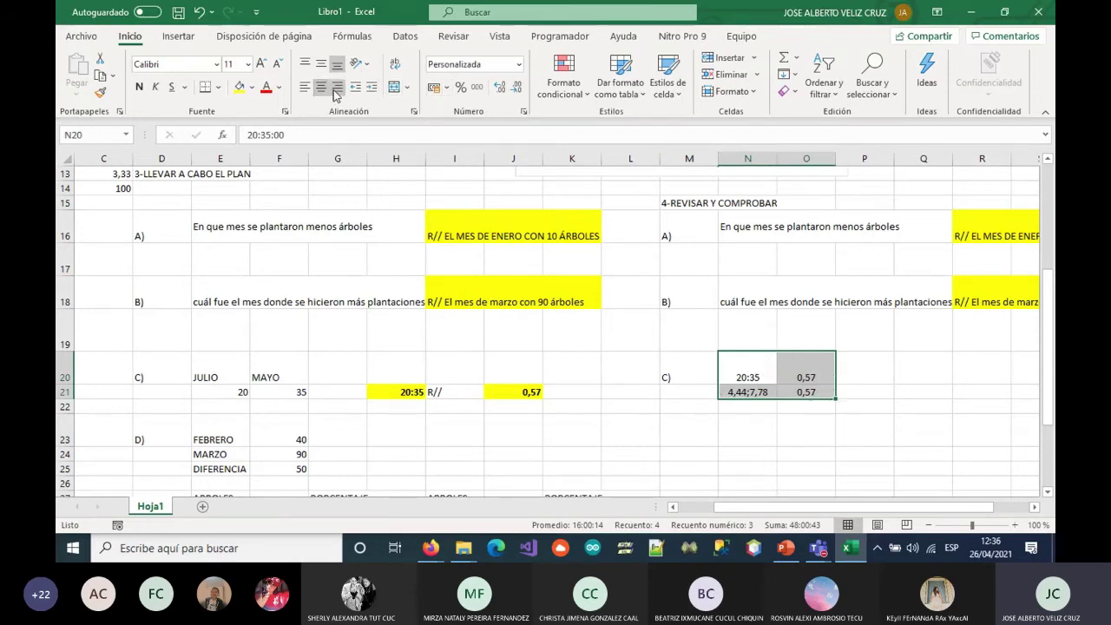
Label the part D check with "D)" in M23, below the part C check
click(686, 434)
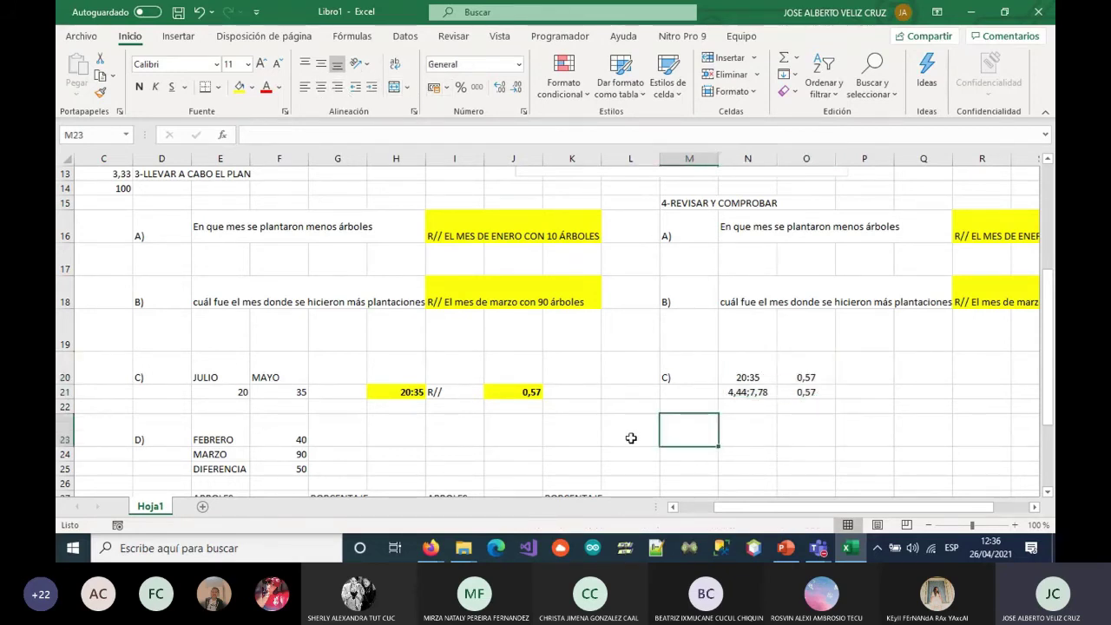
text(D))
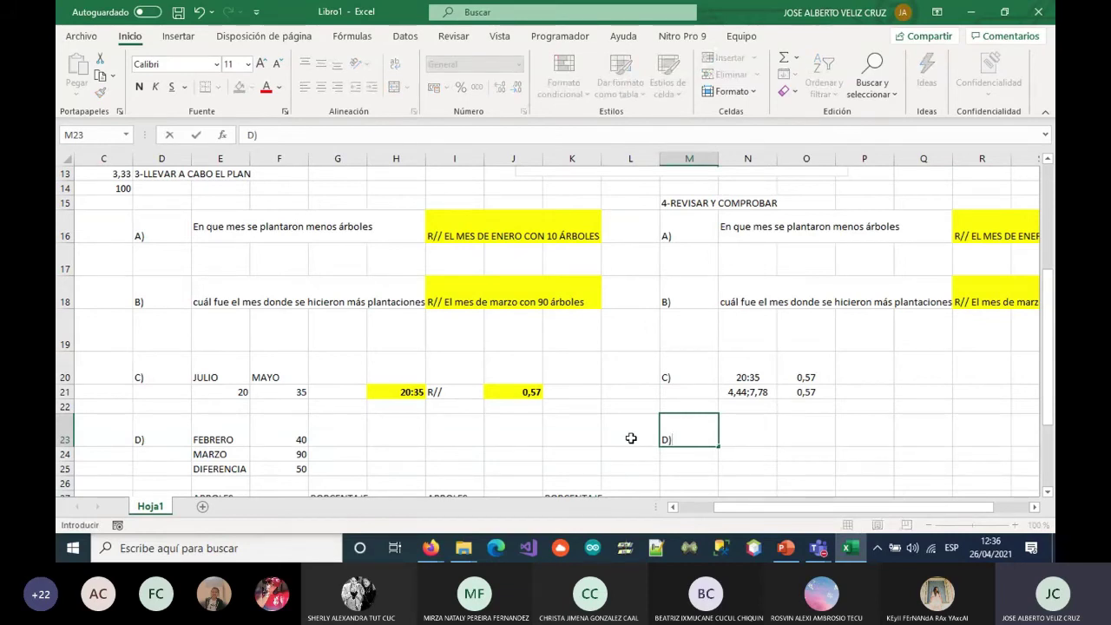
key(Tab)
Review the February rule of three in E28:G29 and enter its total-to-percentage check =450/100 in N23
scroll(389, 382, down, 3)
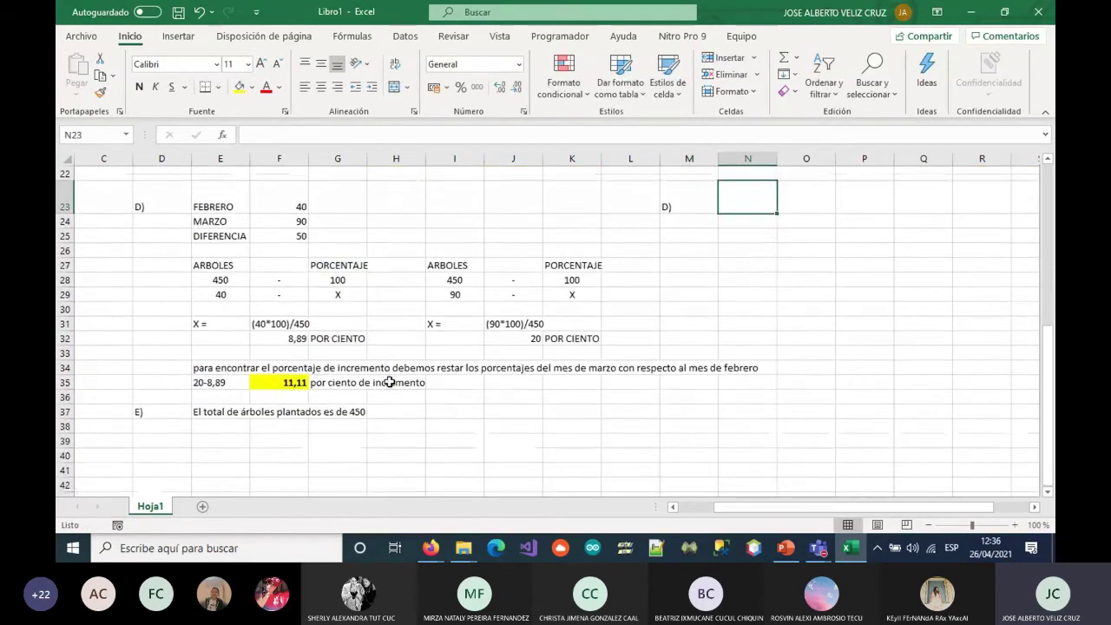
scroll(390, 382, up, 1)
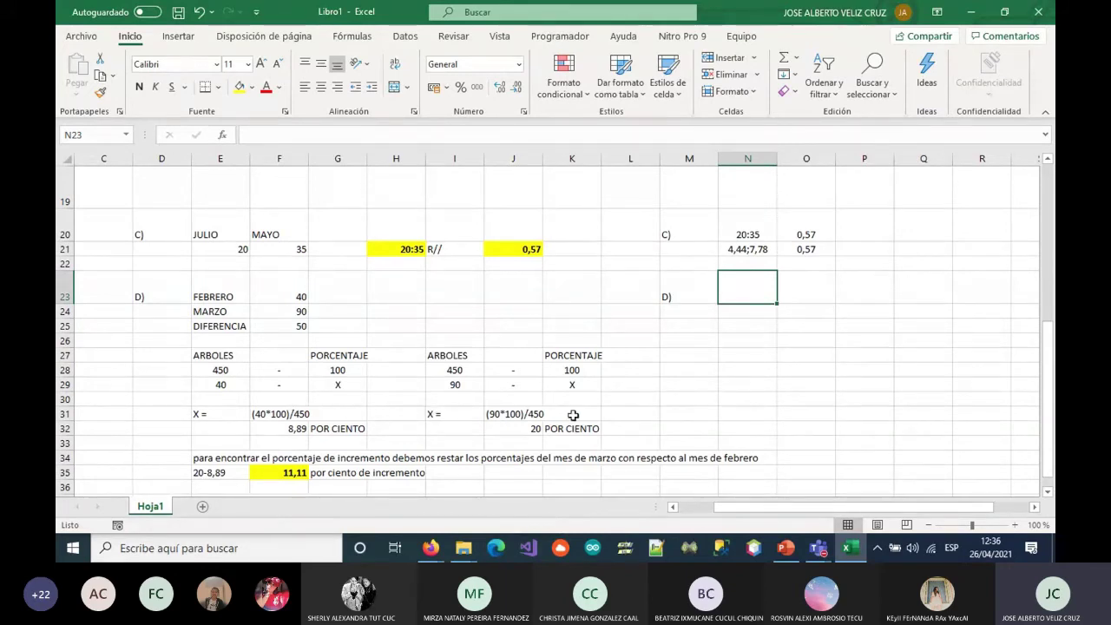
click(222, 371)
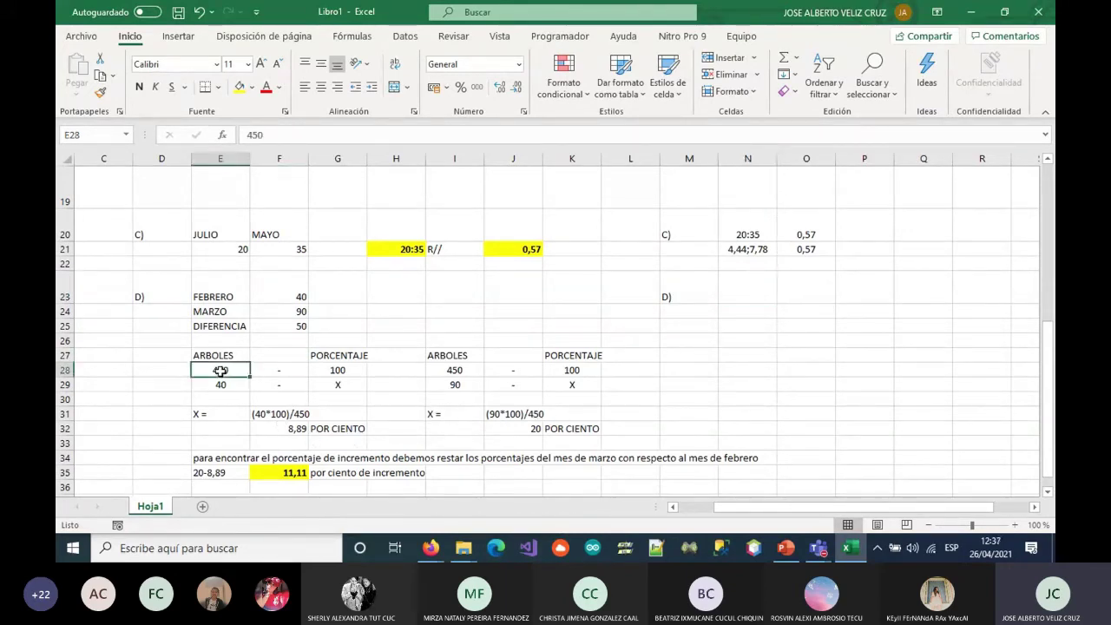
click(333, 372)
click(219, 387)
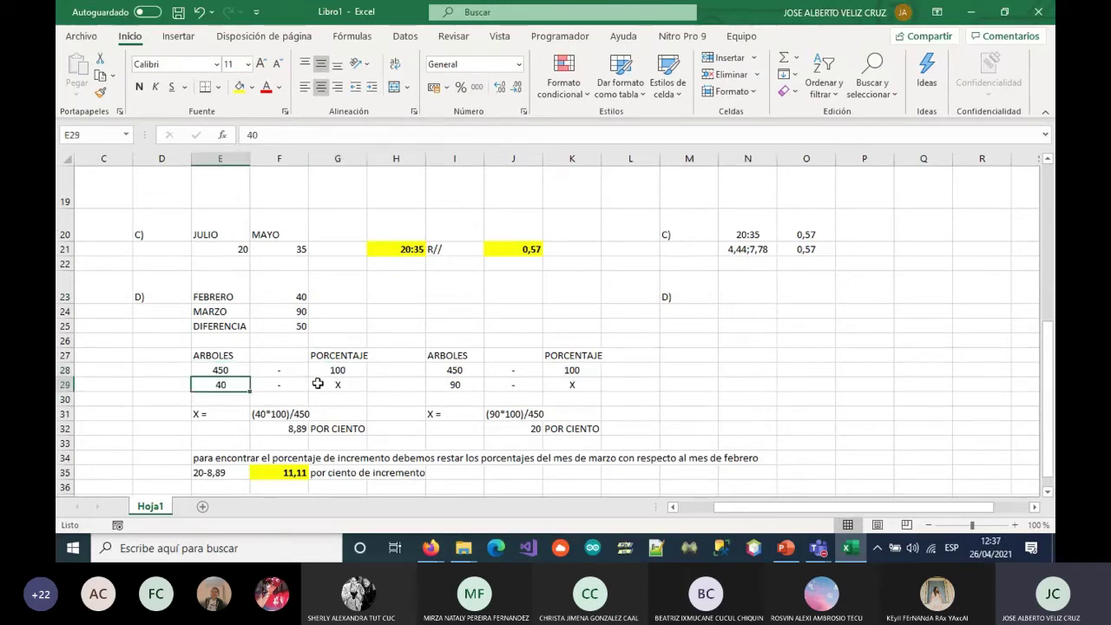
click(328, 389)
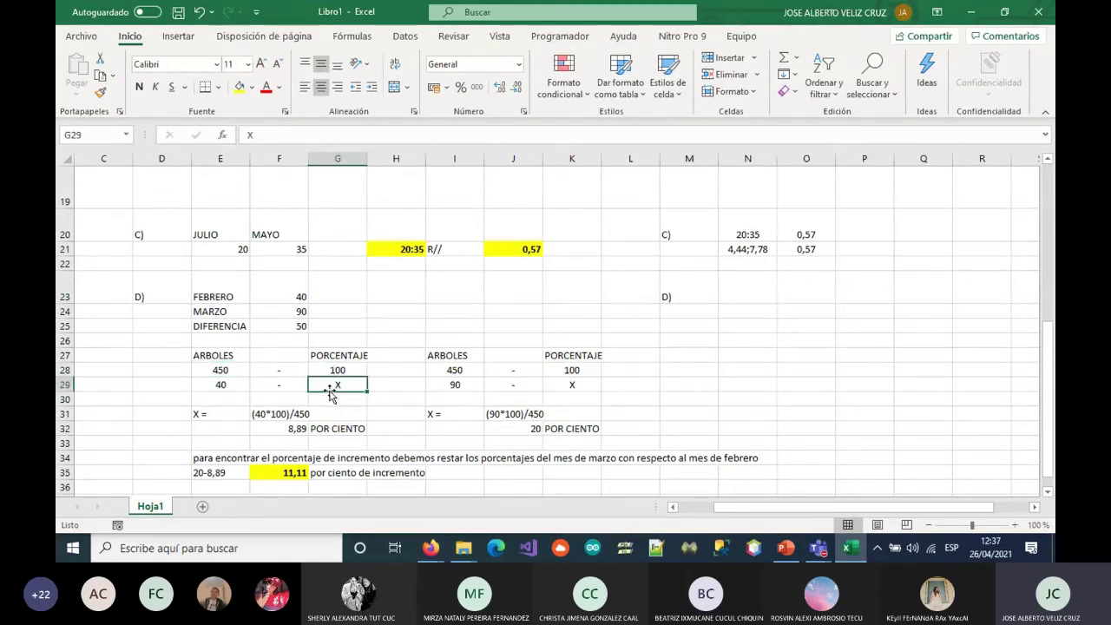
click(741, 295)
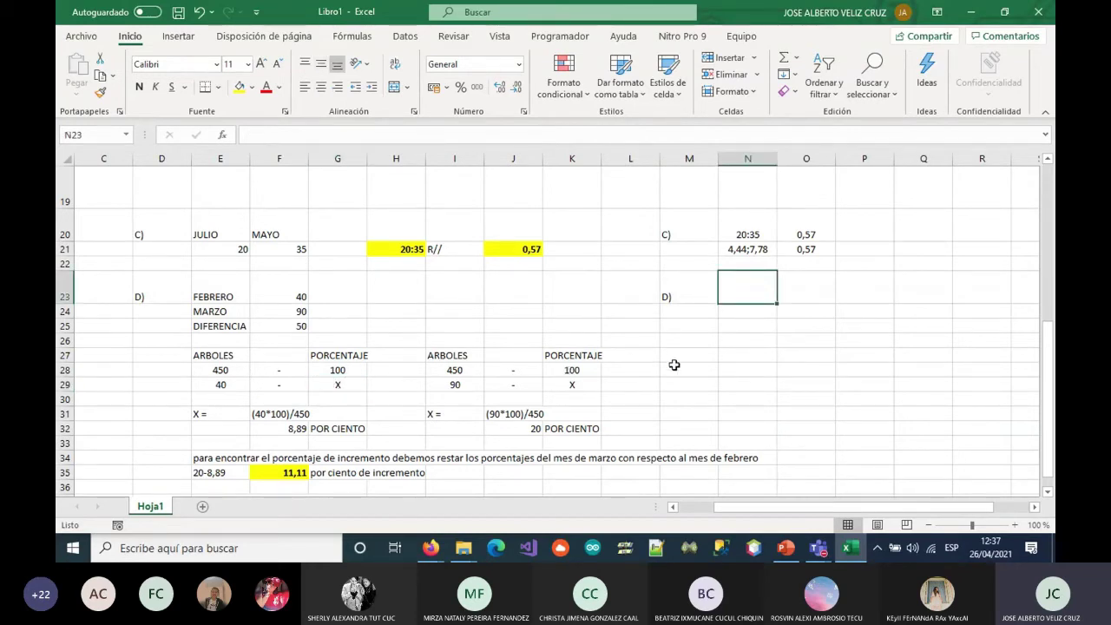
text(=450/100)
key(Return)
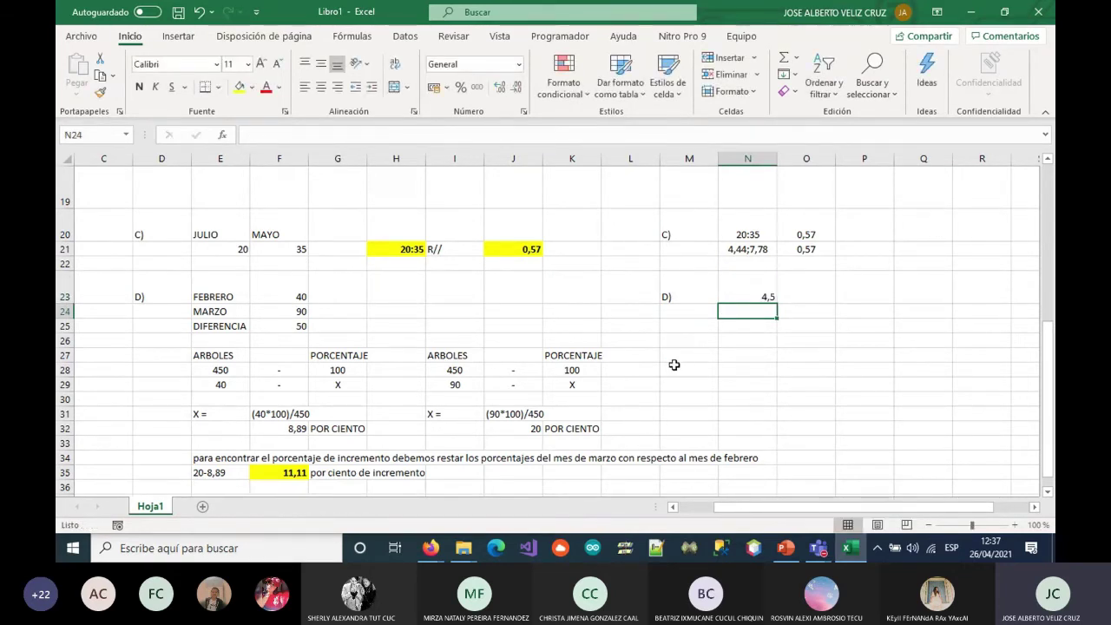
Enter the formula =40/8,89 in N24 to check February's trees against their percentage
text(=)
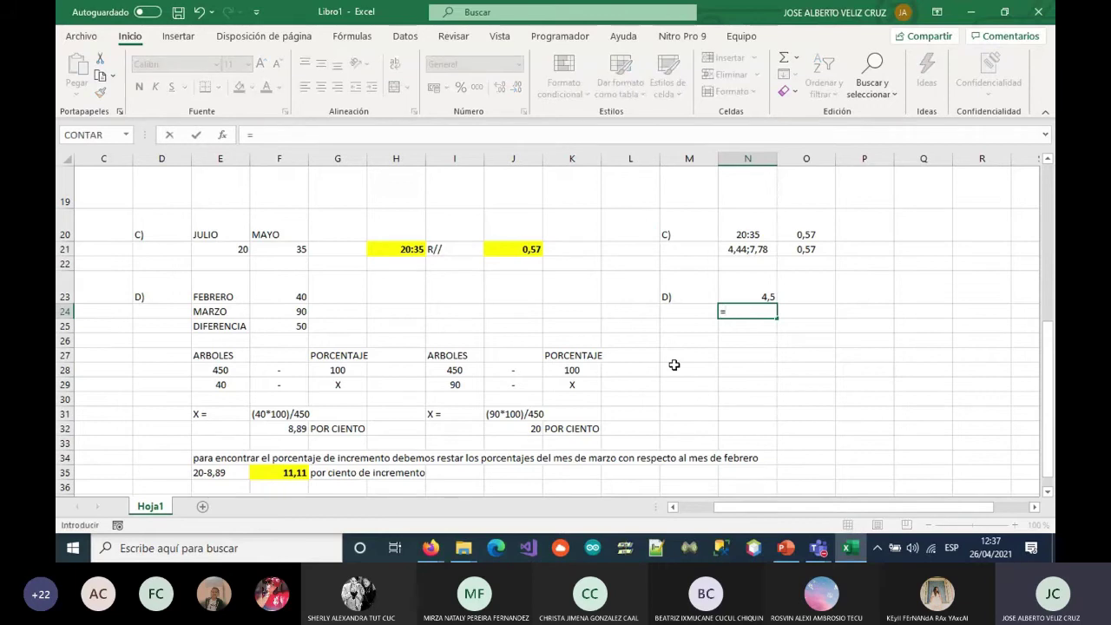
text(40/8,89)
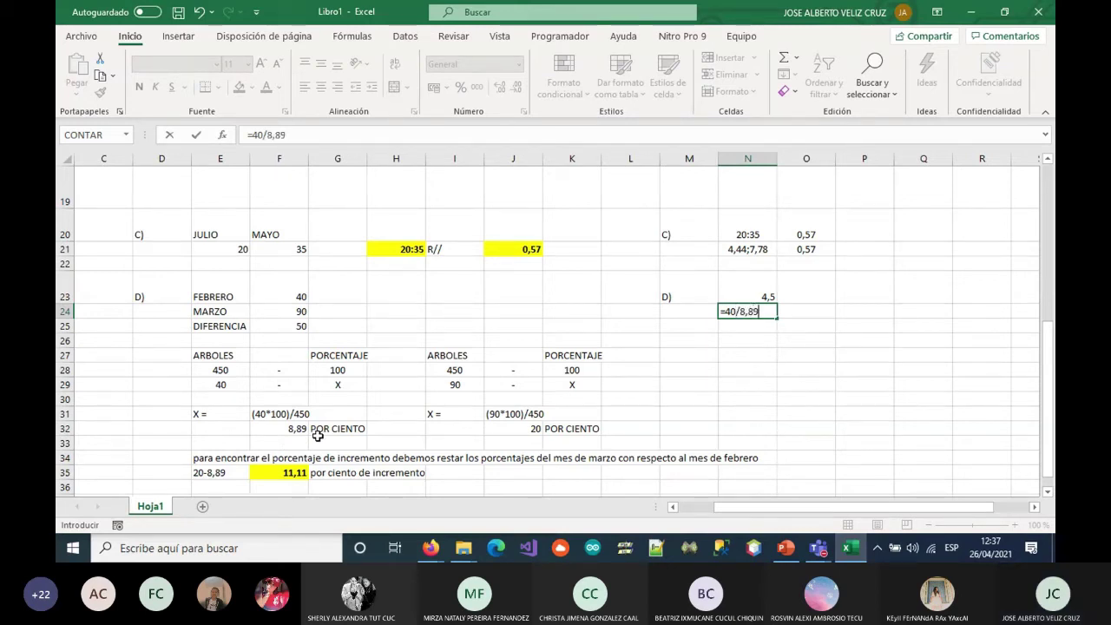
key(Return)
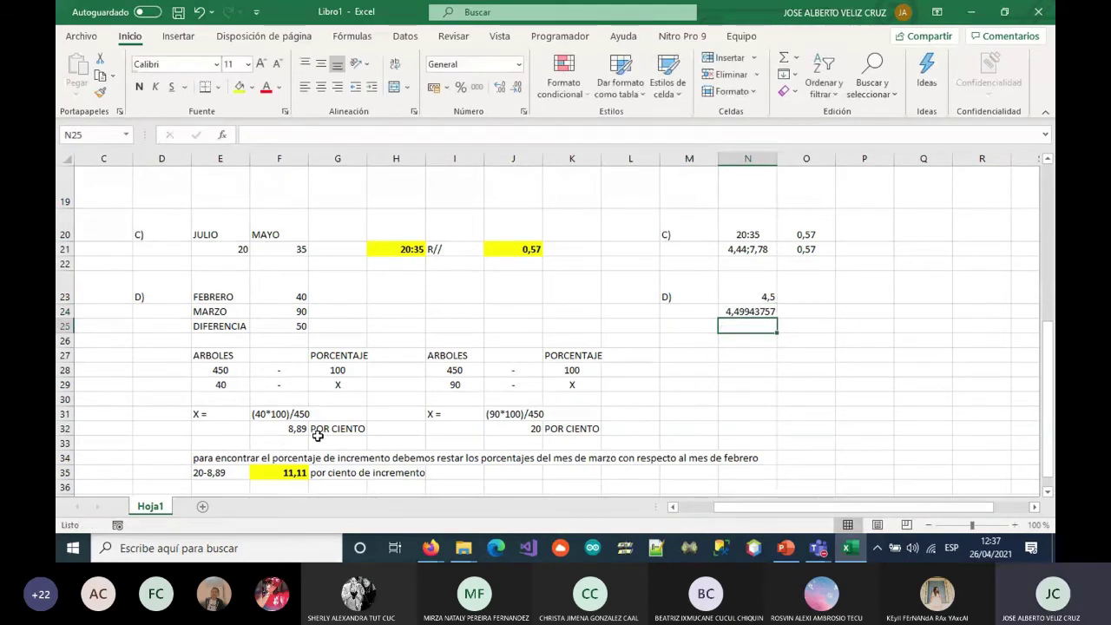
Reduce the February check result in N24 to one decimal place
click(747, 310)
click(519, 88)
click(519, 88)
click(519, 88)
click(519, 87)
click(518, 88)
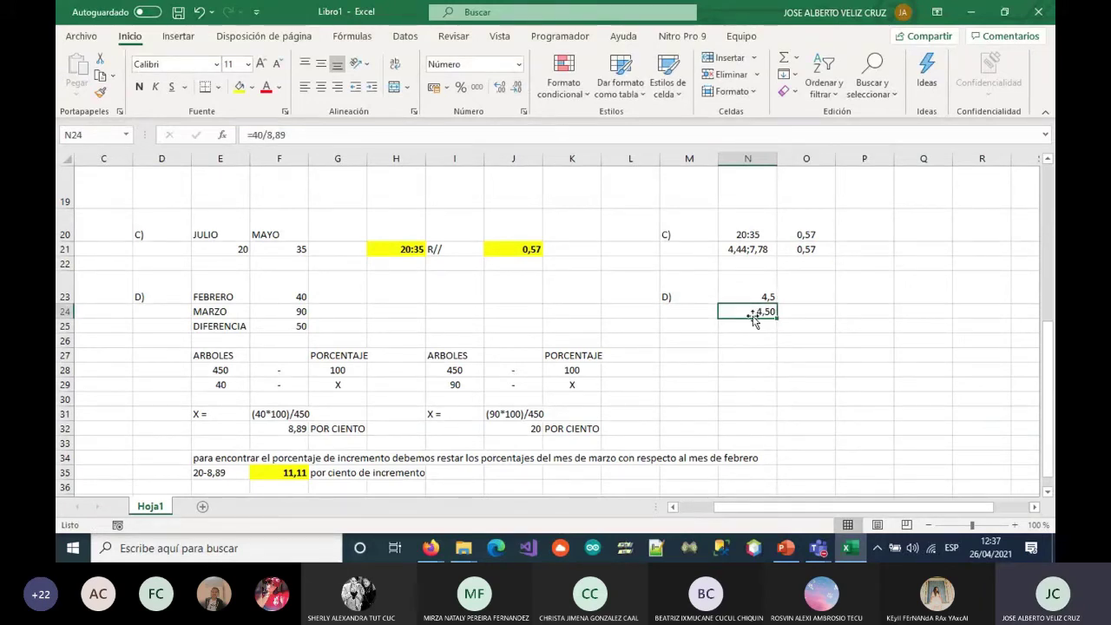
click(519, 88)
click(749, 327)
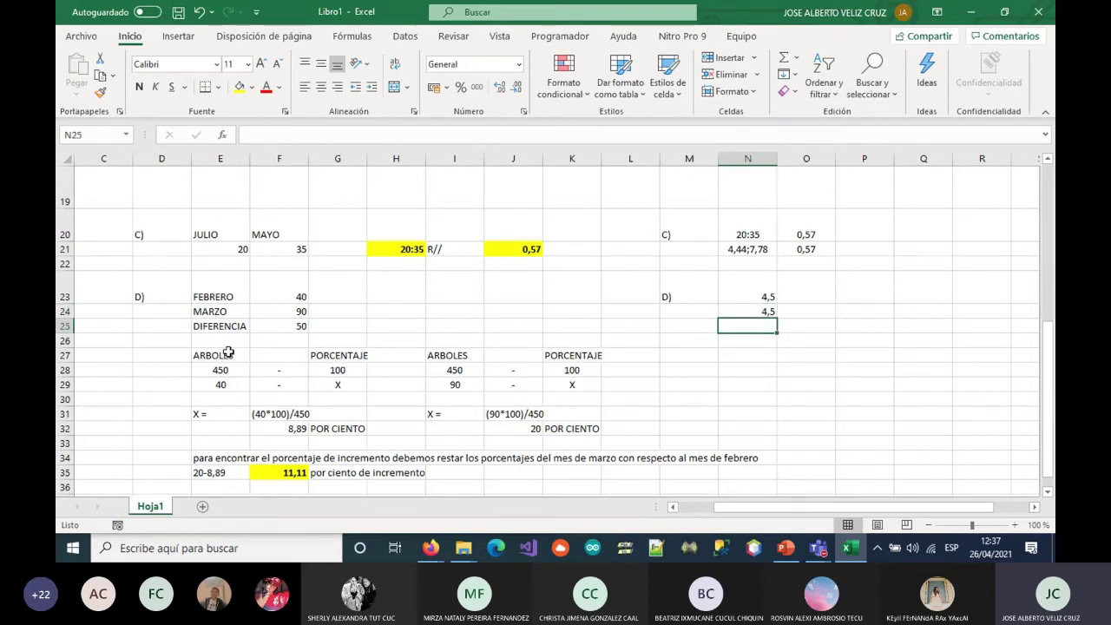
Enter the formula =I28/K28 in P23 to divide the total trees by 100 for the March check
drag(228, 351, 364, 388)
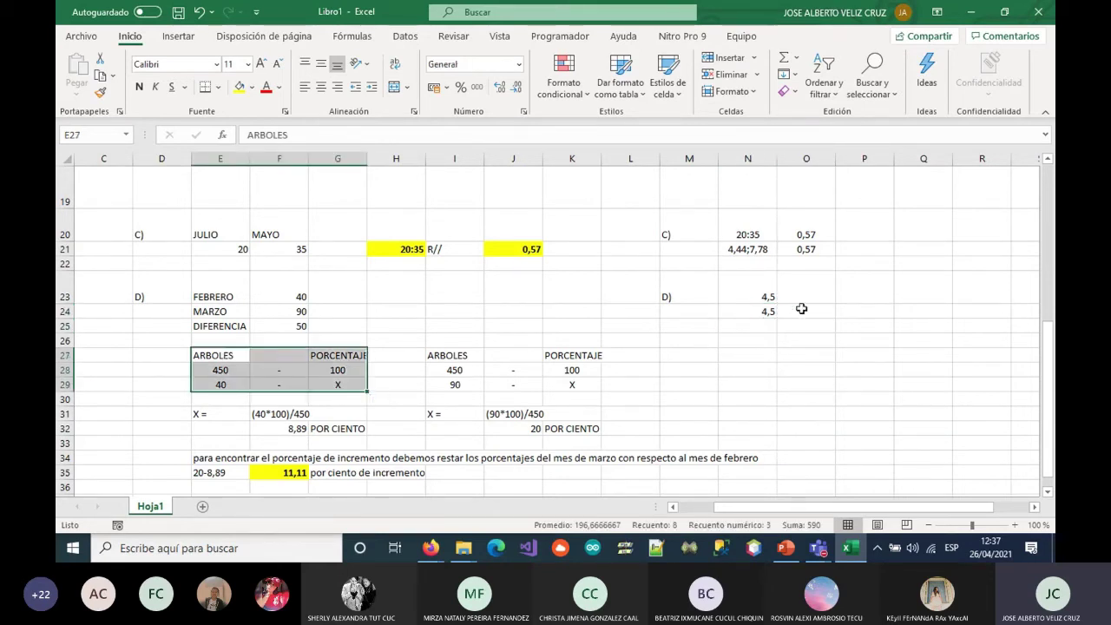
click(852, 295)
text(=)
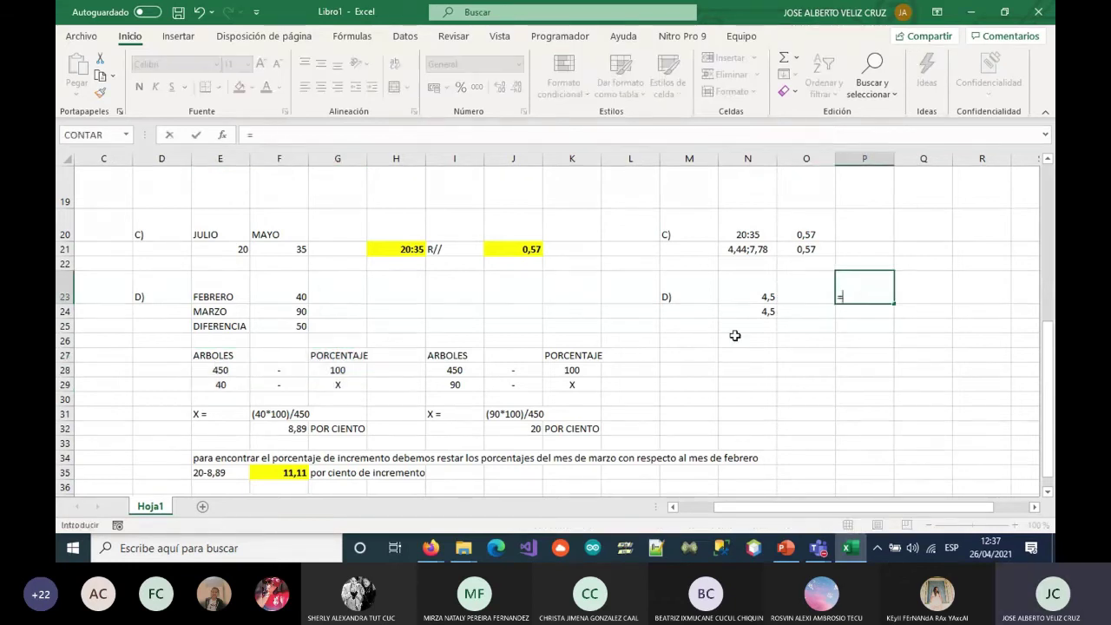
click(444, 369)
text(/)
click(571, 370)
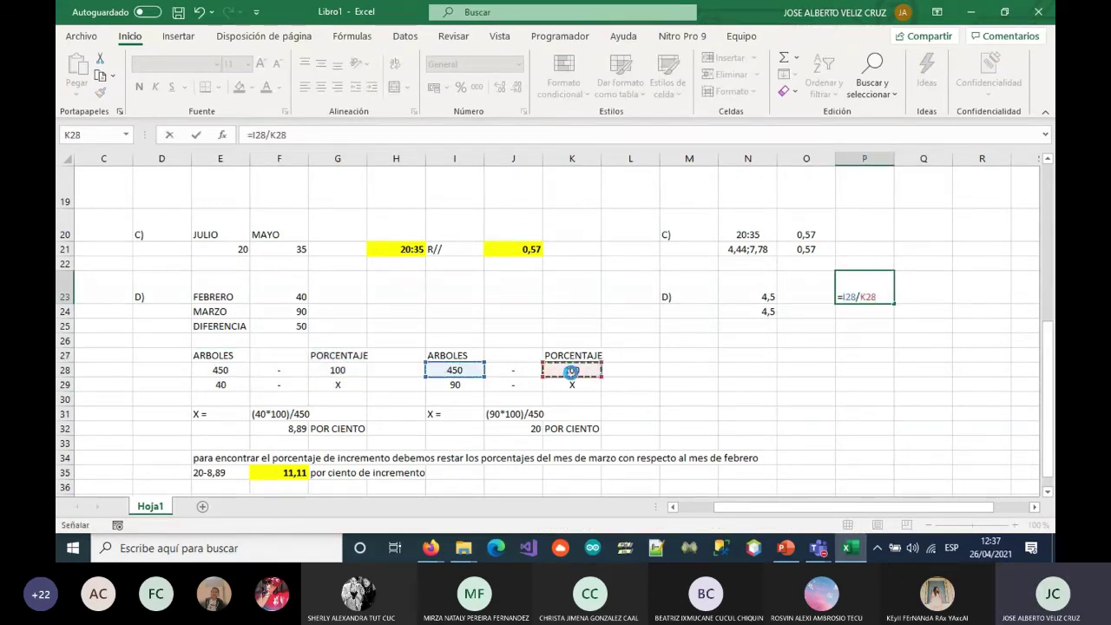
key(Return)
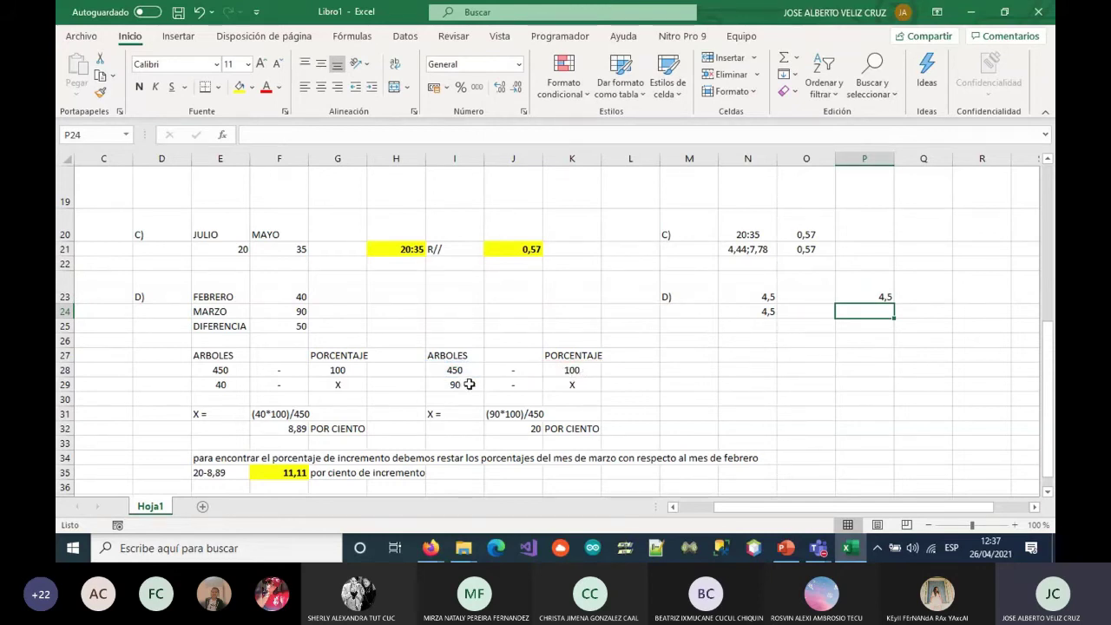
Enter the formula =I29/J32 in P24 to divide March's trees by their percentage, and compare the results in N23:P24
text(=)
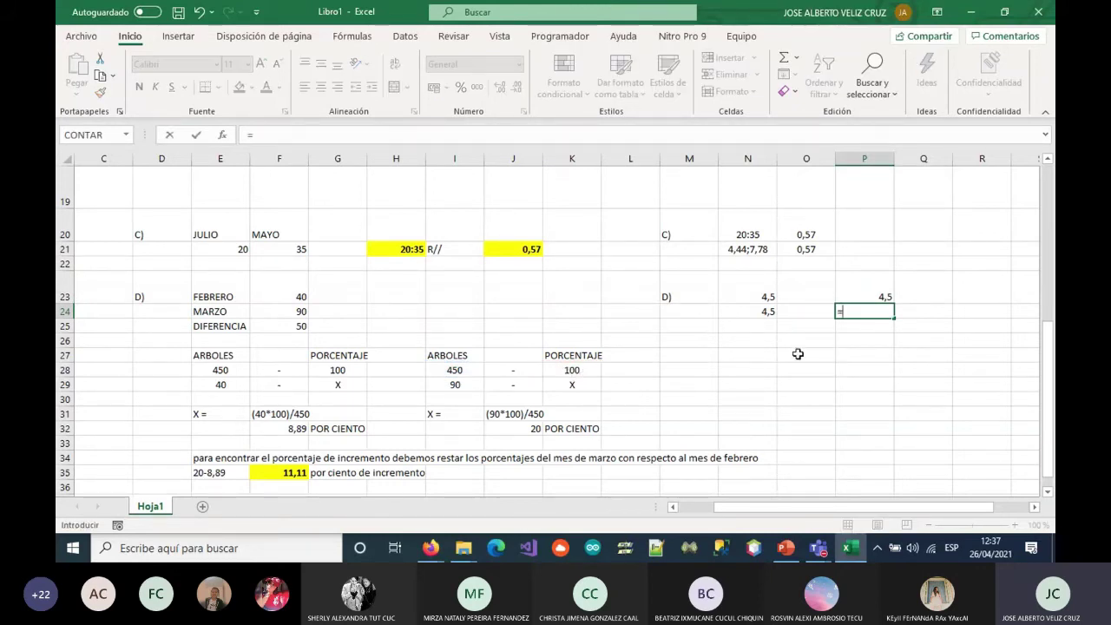
click(459, 385)
text(/)
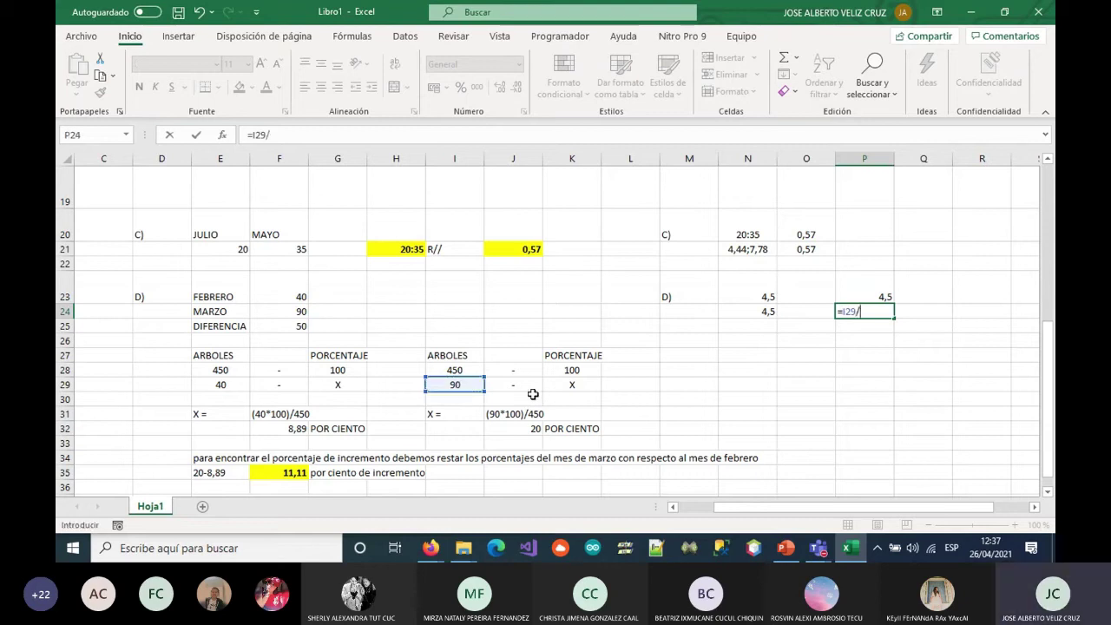
click(518, 427)
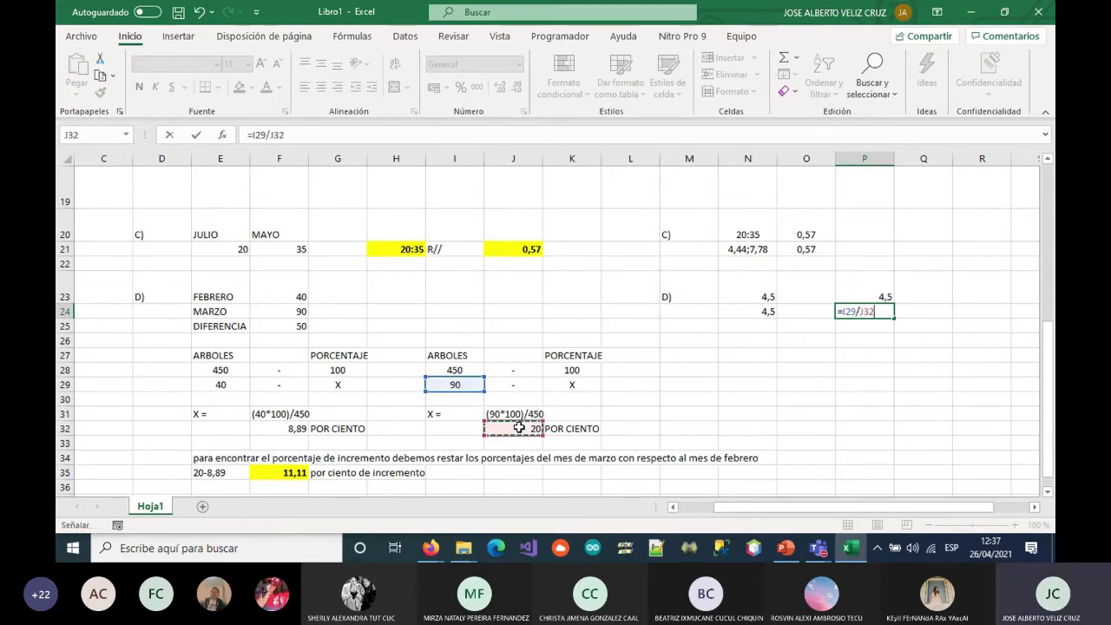
key(Return)
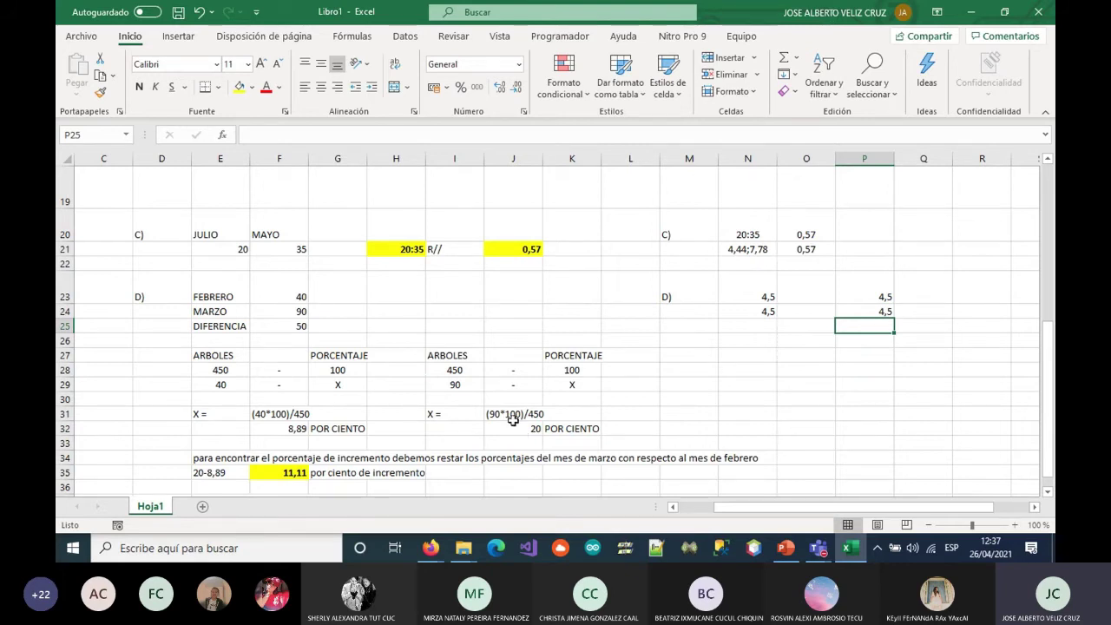
drag(753, 296, 872, 311)
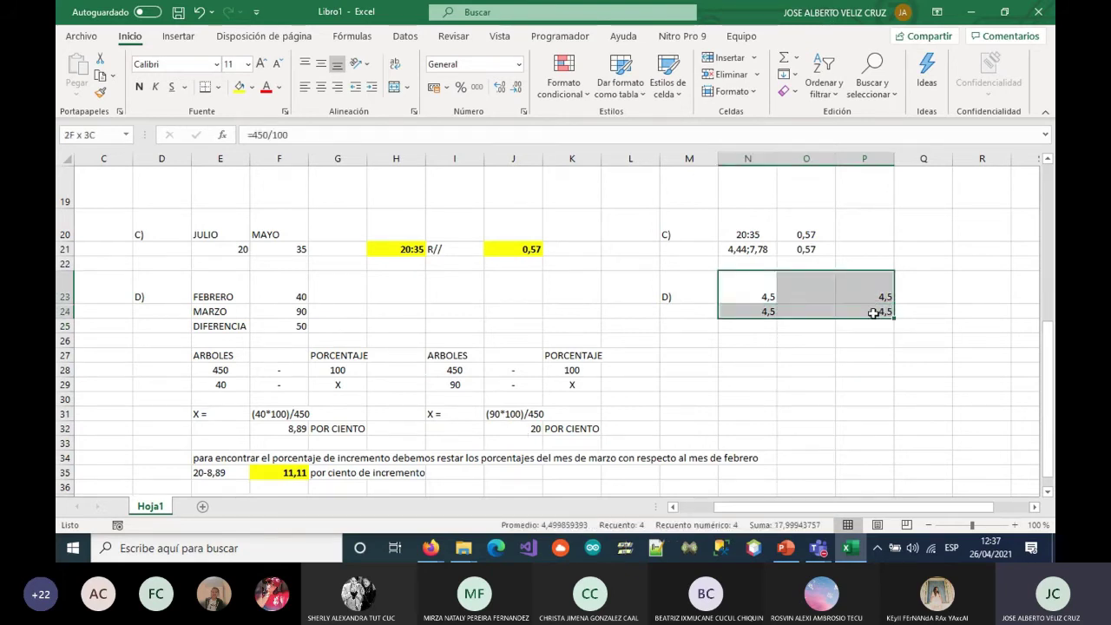
Label the part E check with "E)" in M26, below the part D check
click(689, 346)
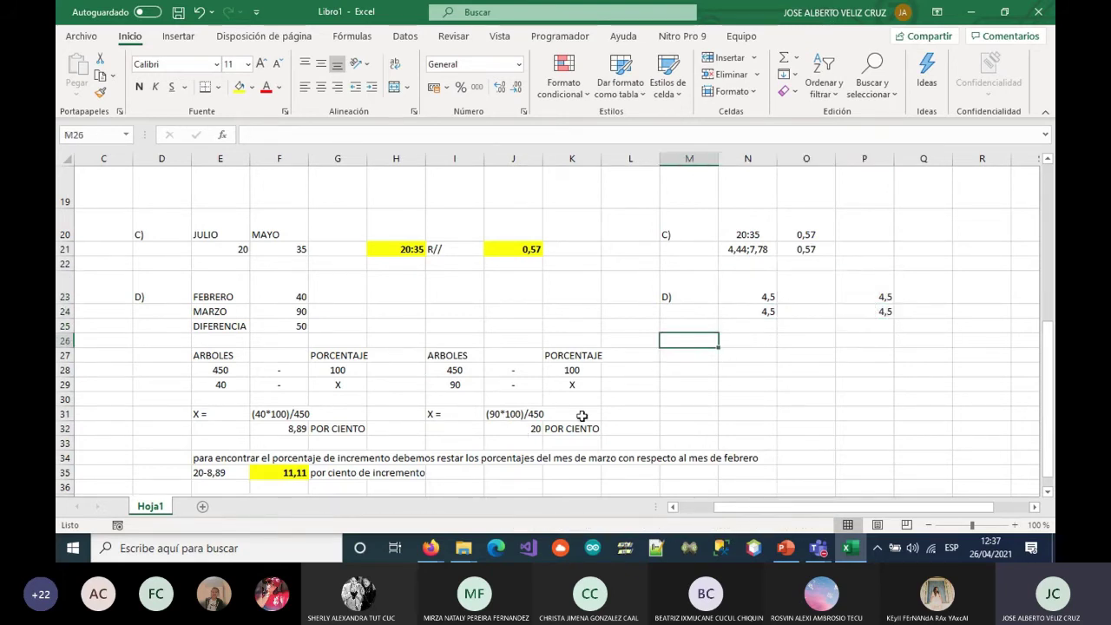
text(E))
key(Tab)
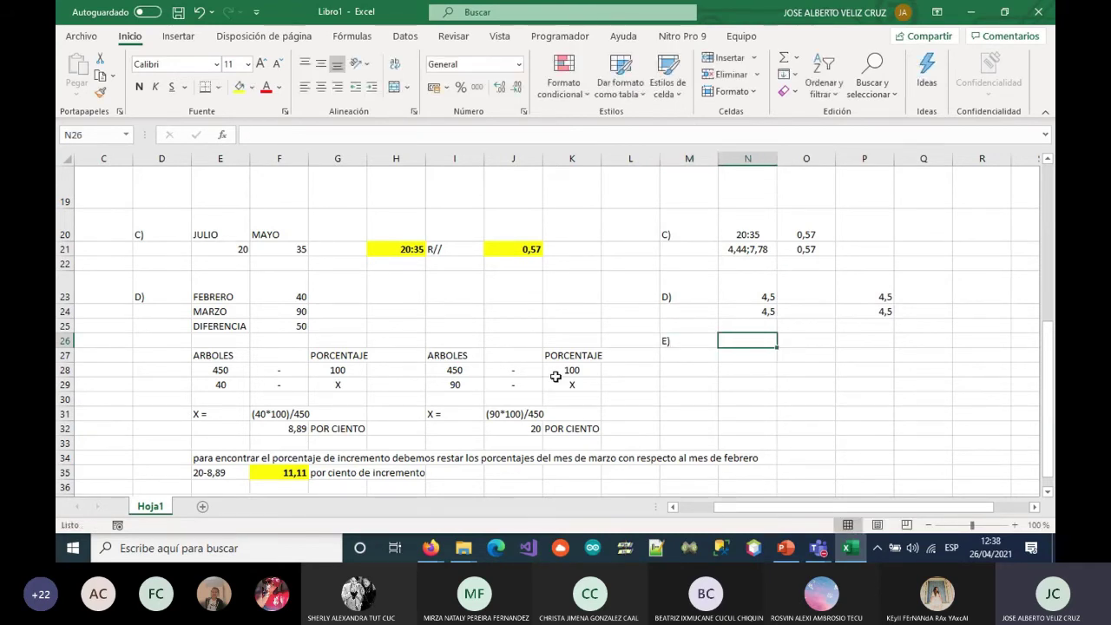
scroll(425, 369, down, 2)
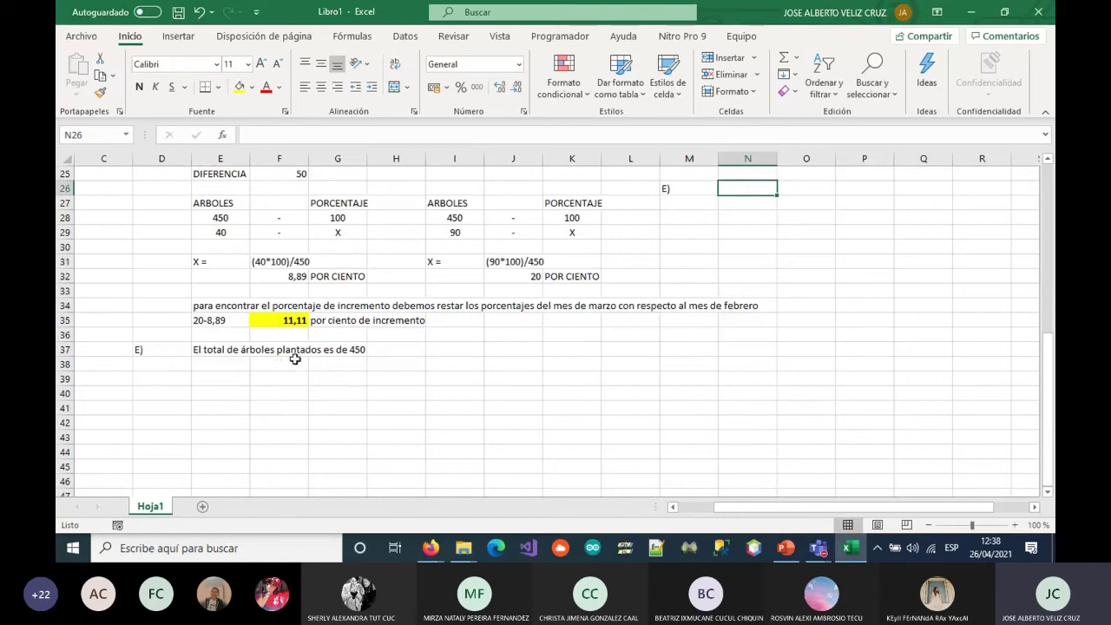
Copy the total trees planted answer from E37 into N26, beside the part E check label
scroll(356, 355, up, 1)
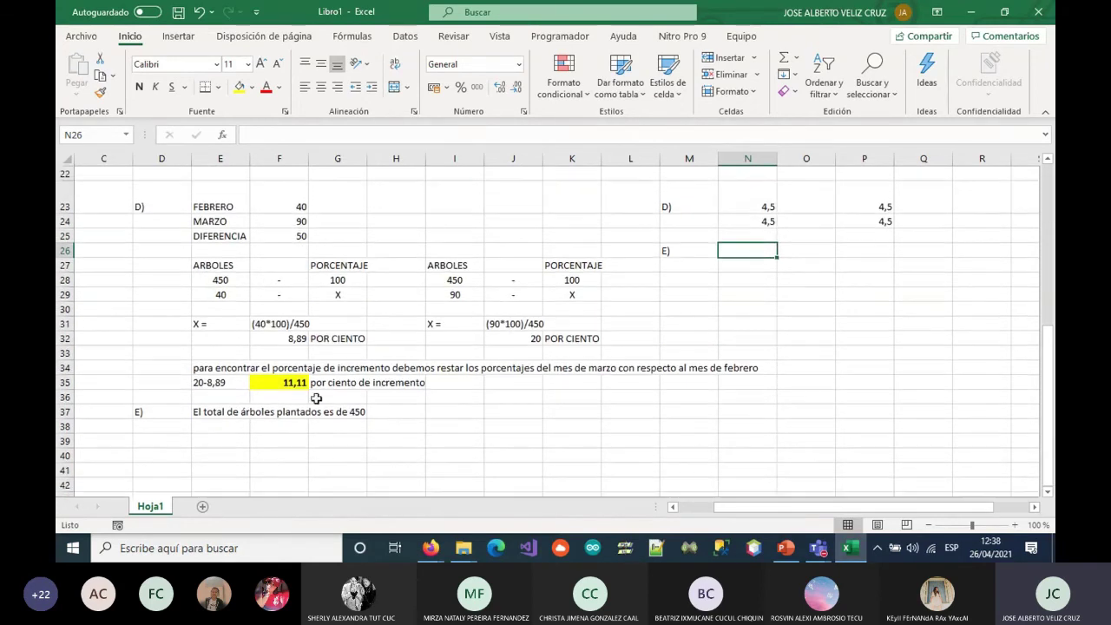
click(222, 411)
key(ctrl+c)
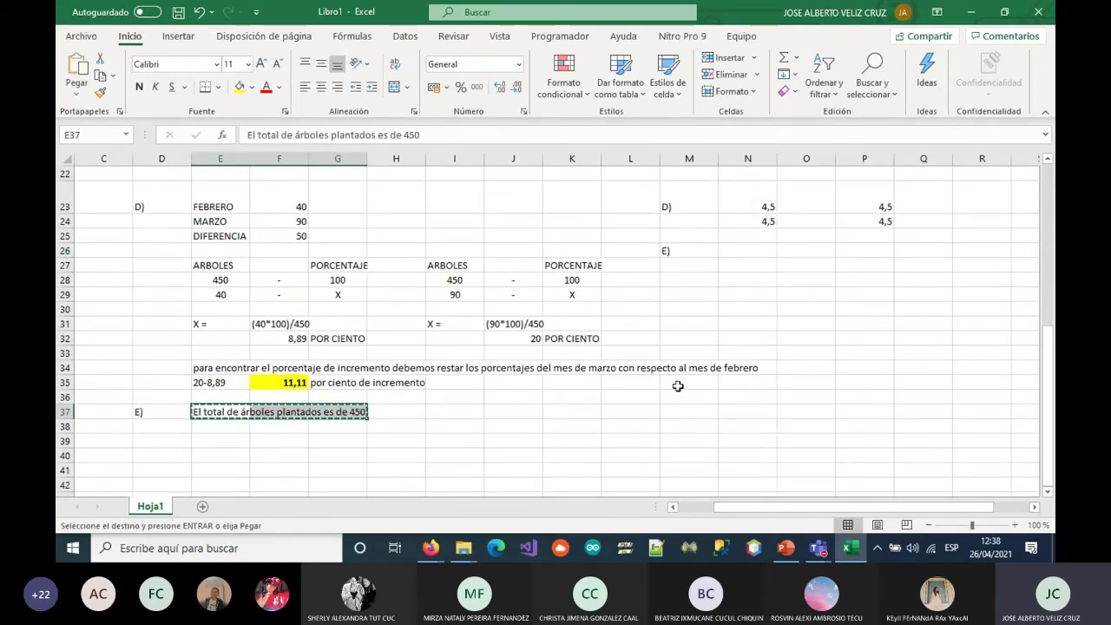
scroll(711, 417, up, 2)
click(744, 440)
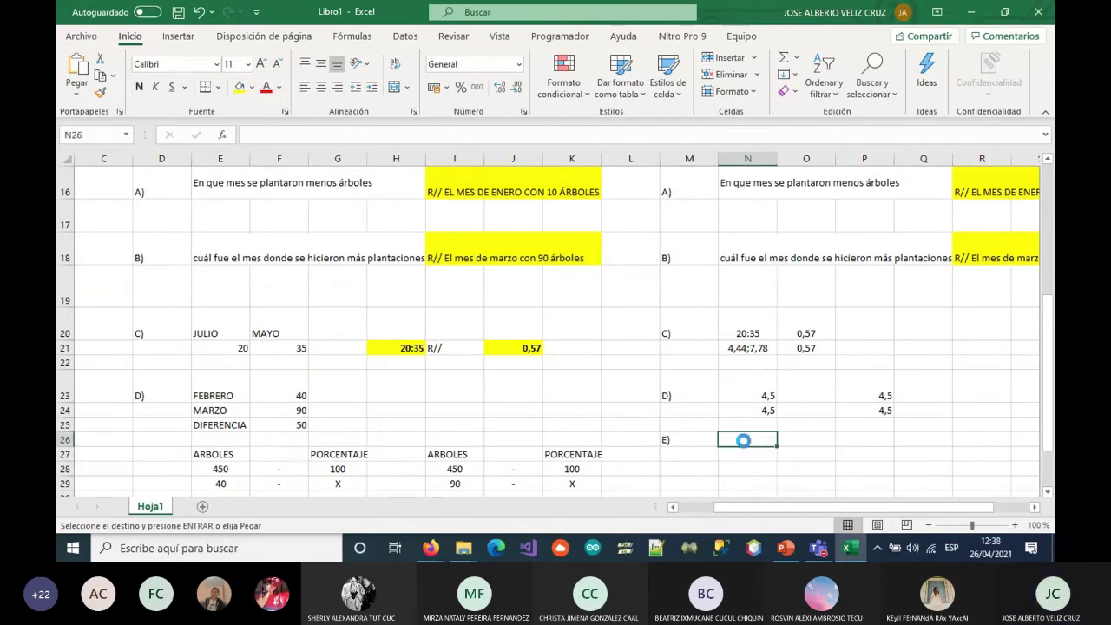
key(ctrl+v)
click(806, 468)
Look over the worksheet's review and check section and the solved parts of the tree-planting problem
scroll(696, 432, up, 1)
scroll(699, 439, down, 1)
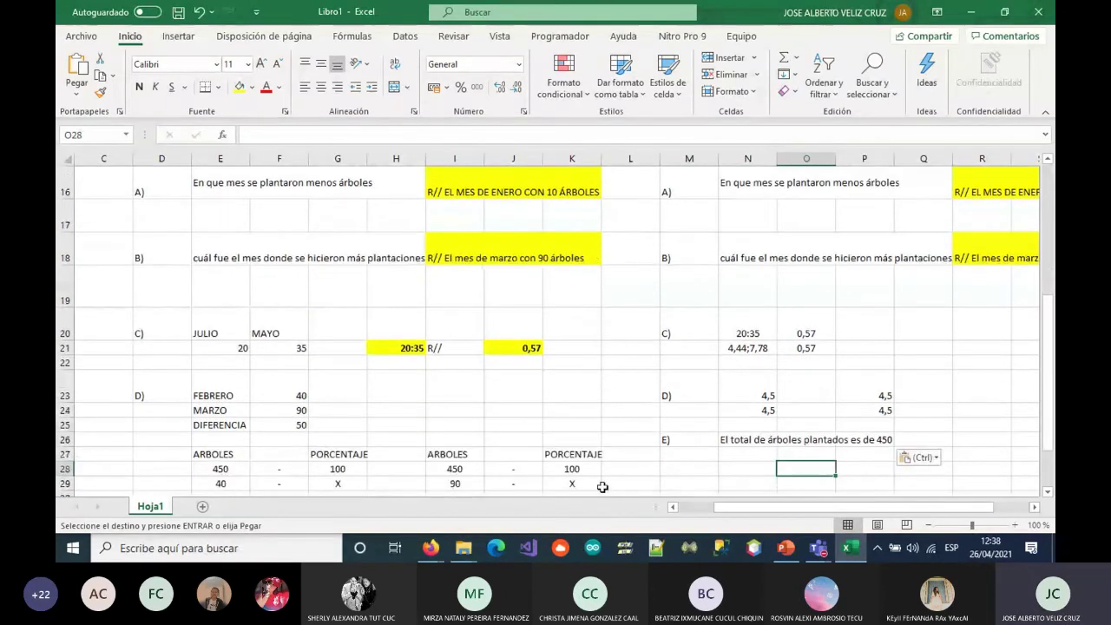
scroll(703, 469, up, 2)
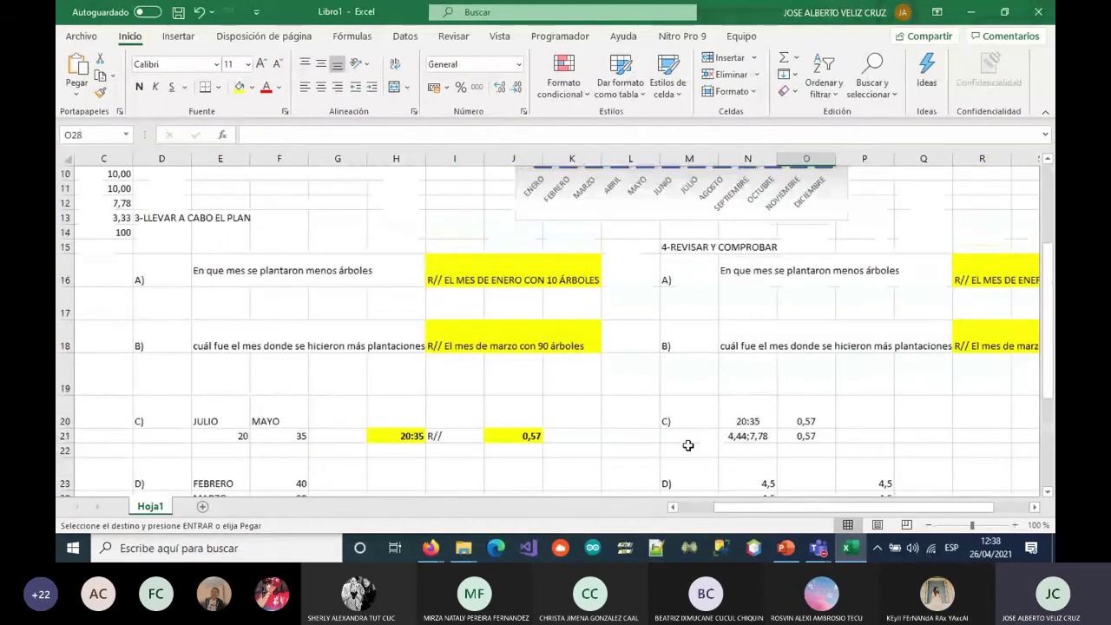
scroll(690, 451, down, 1)
scroll(538, 442, left, 3)
scroll(388, 439, up, 1)
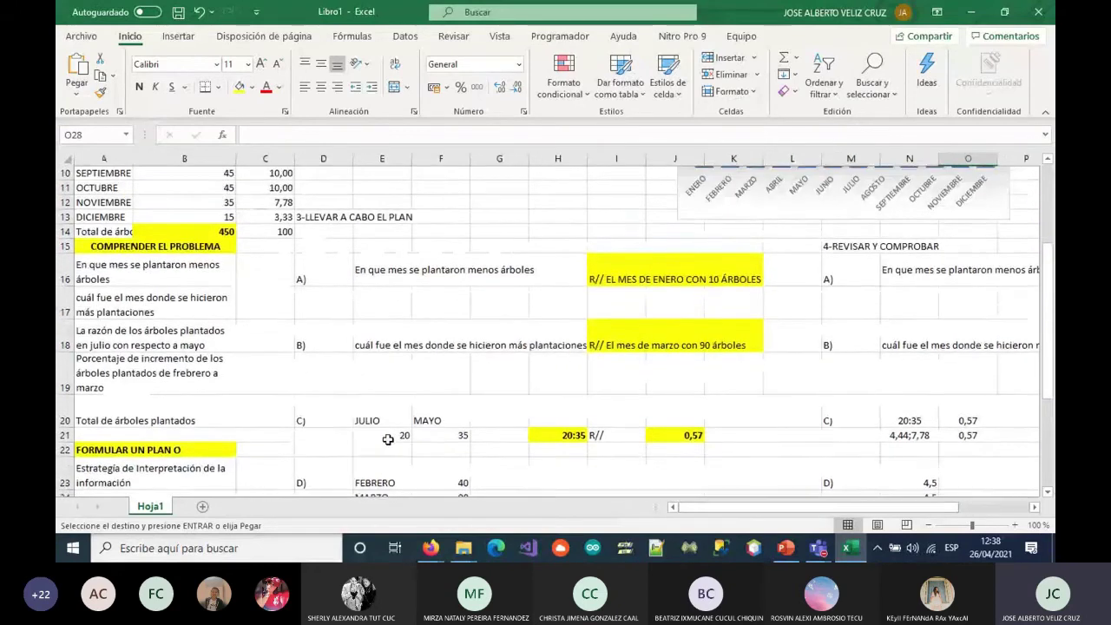
scroll(388, 439, up, 3)
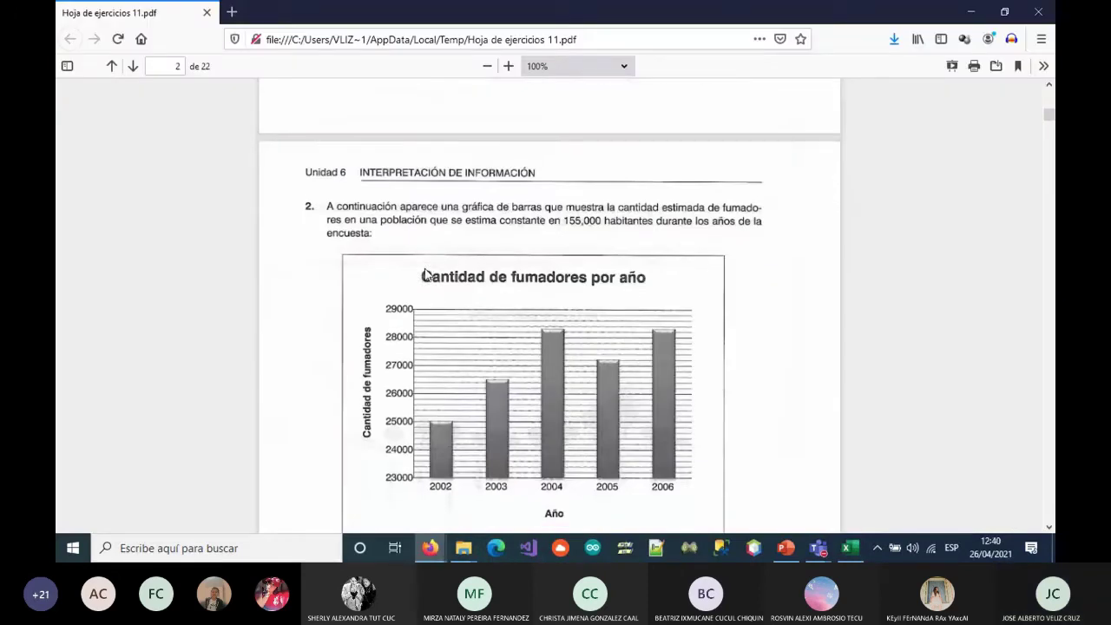
Switch to Hoja de ejercicios 11.pdf and read exercise 2, its smokers-per-year chart and its questions
scroll(425, 274, down, 2)
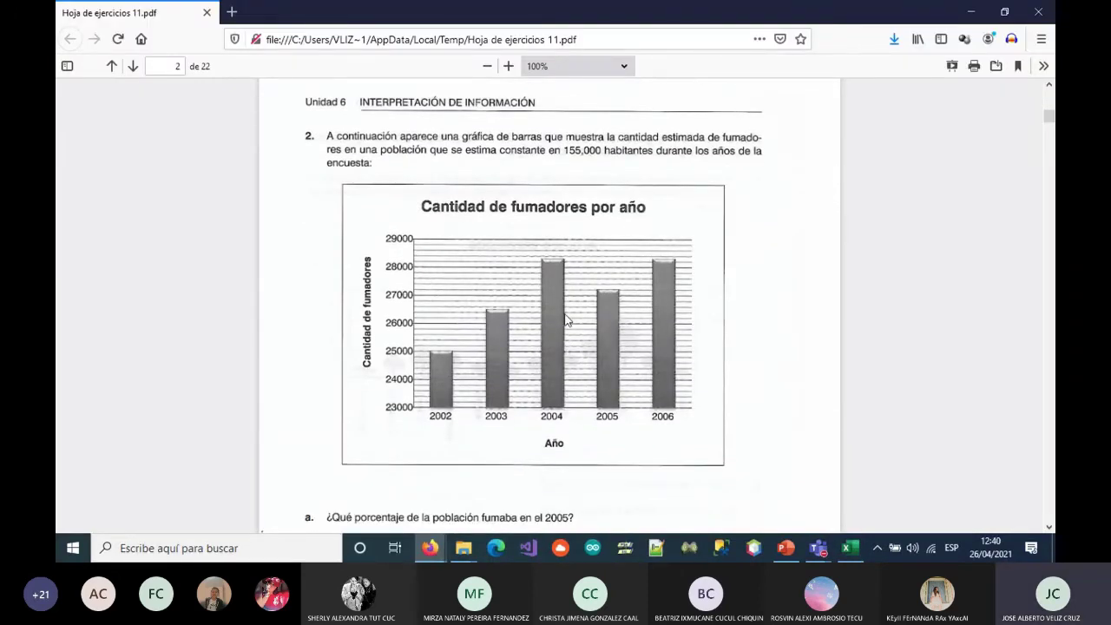
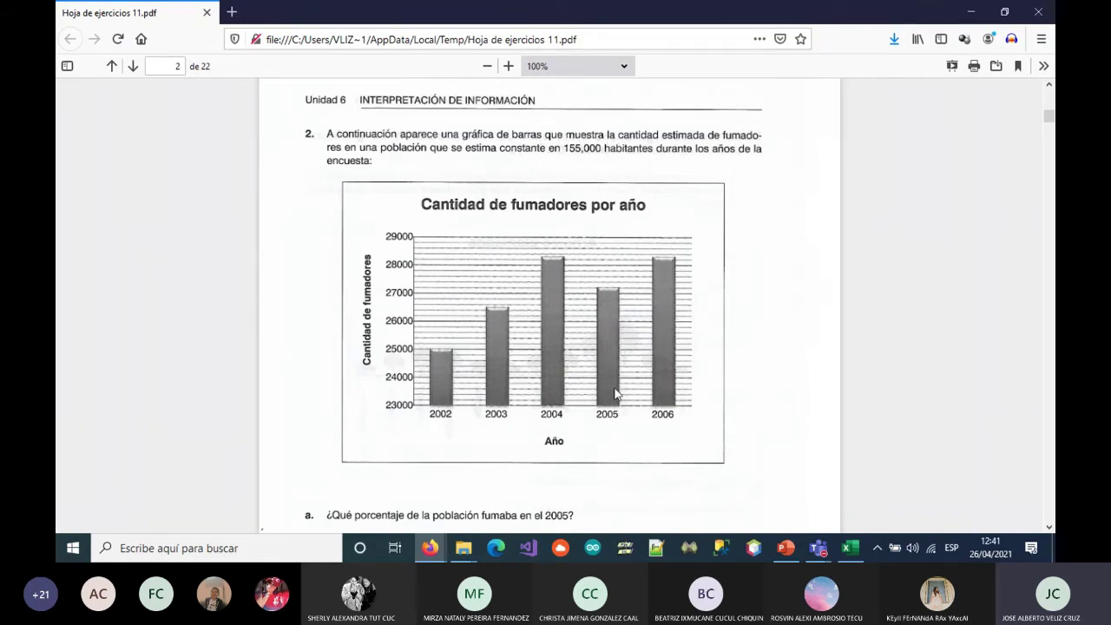
scroll(393, 370, down, 1)
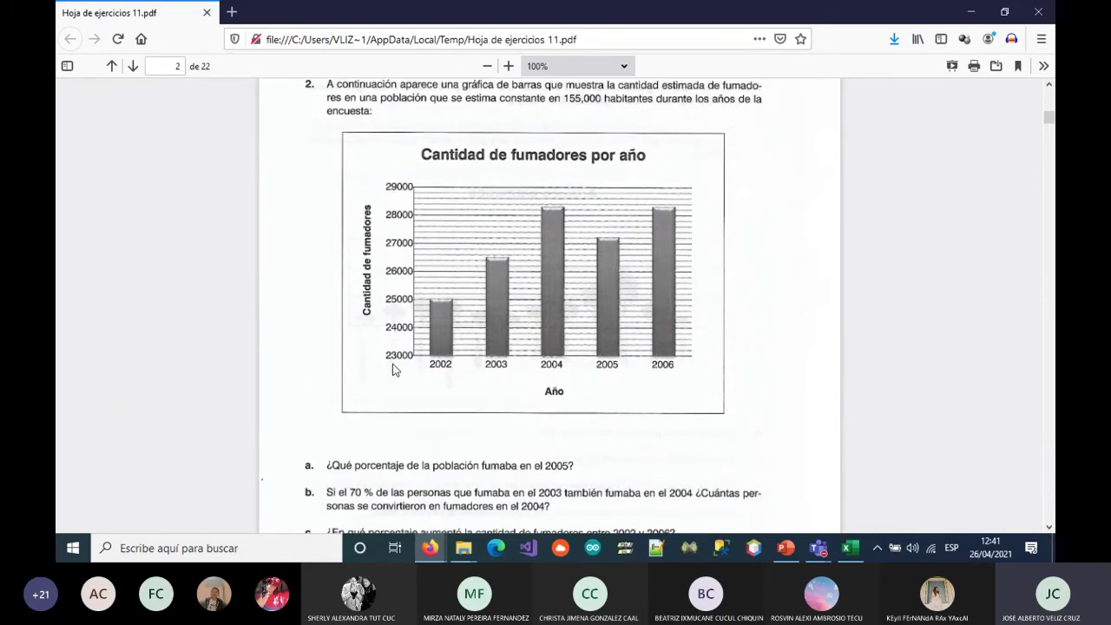
scroll(461, 376, down, 4)
scroll(460, 373, up, 5)
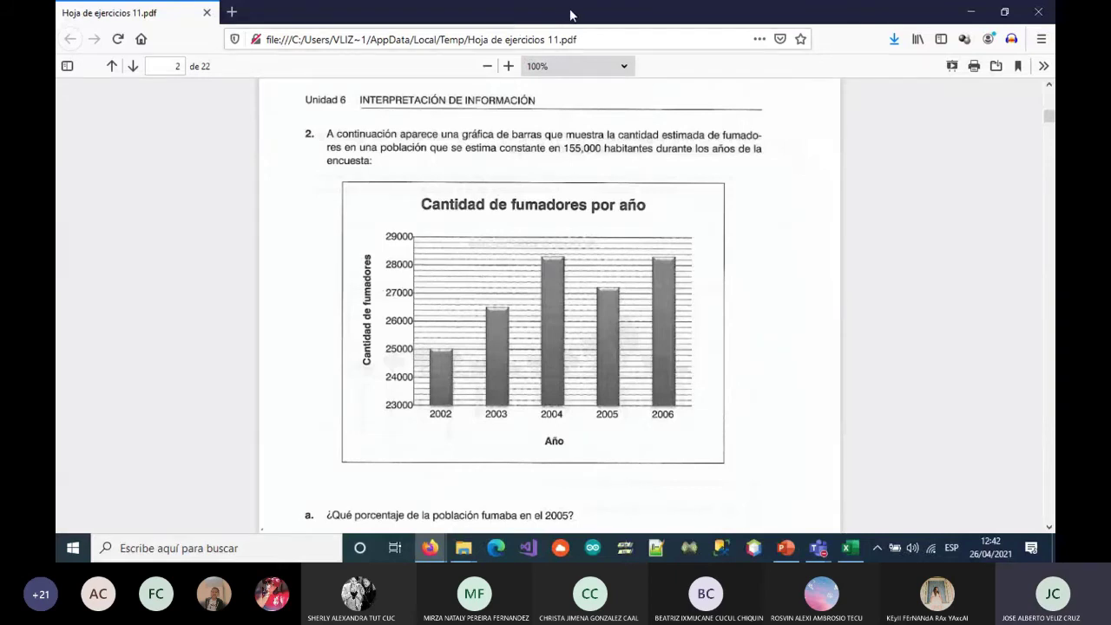
Arrange the PDF and the Excel workbook side by side and add a new worksheet for exercise 2
double_click(465, 7)
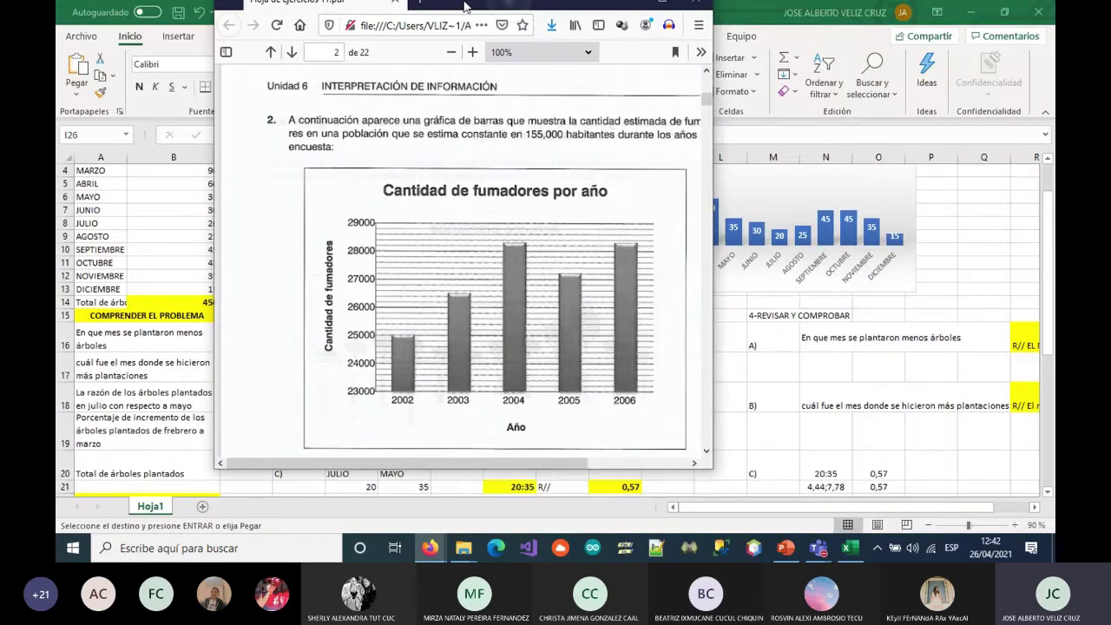
drag(465, 7, 57, 260)
click(627, 161)
click(701, 505)
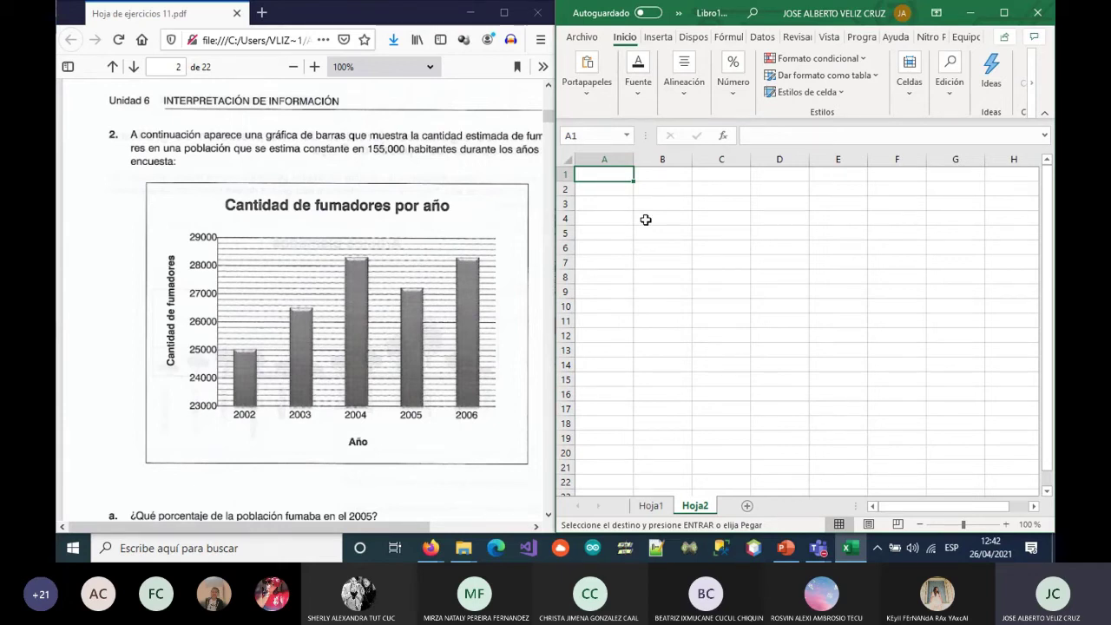
Enter the headers AÑOS in A1 and CANTIDAD DE FUMADORES in B1
text(AÑOS)
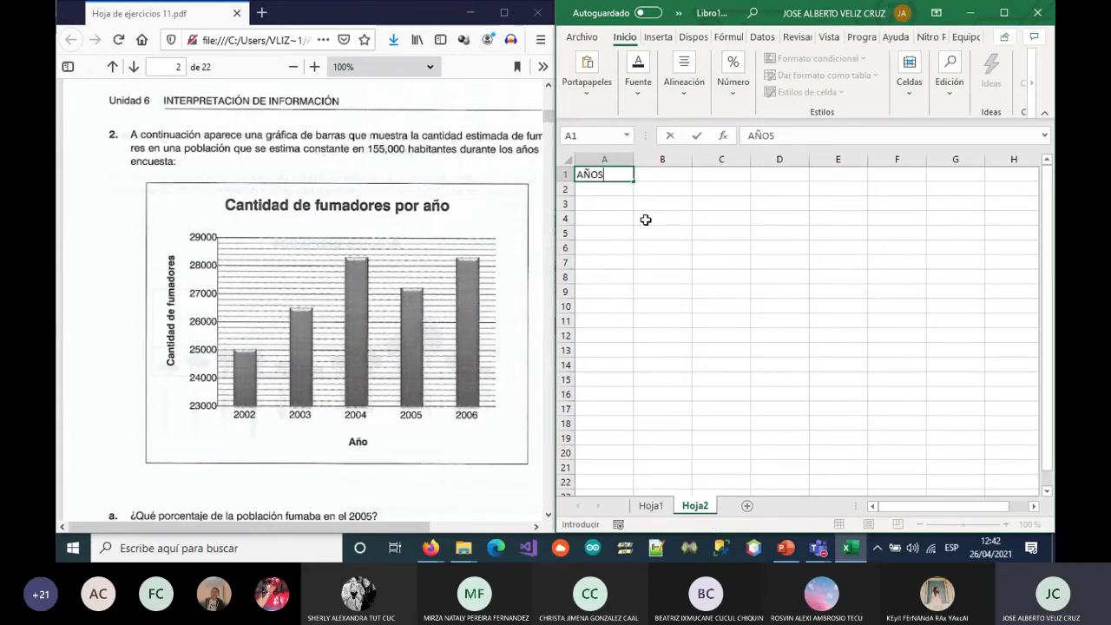
key(Tab)
text(CANTI)
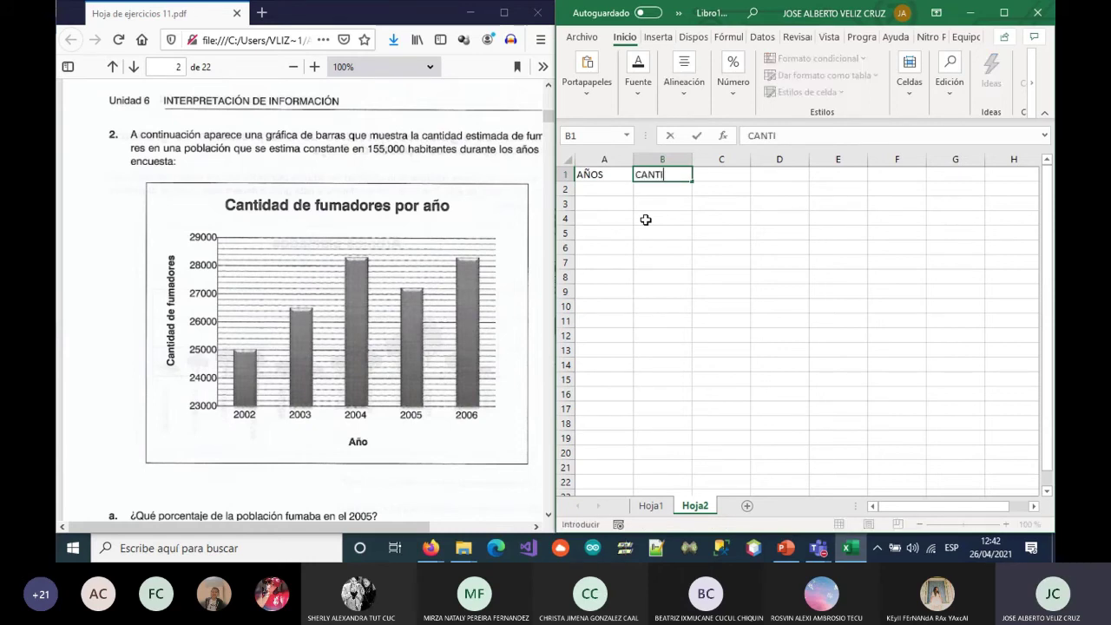
text(DAD DE FUMADORES)
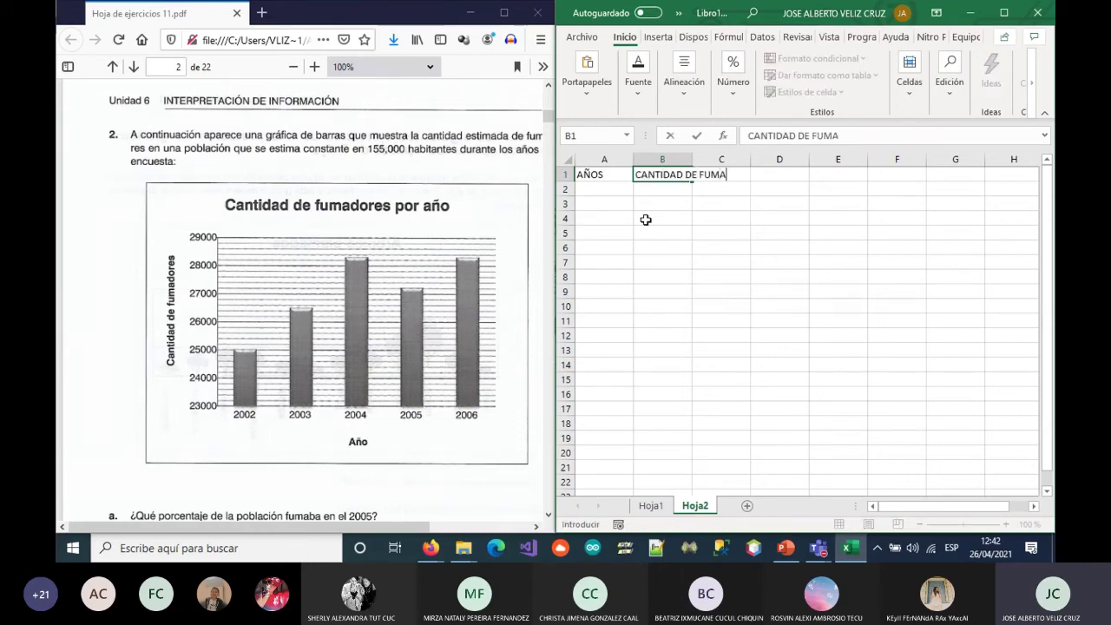
key(Return)
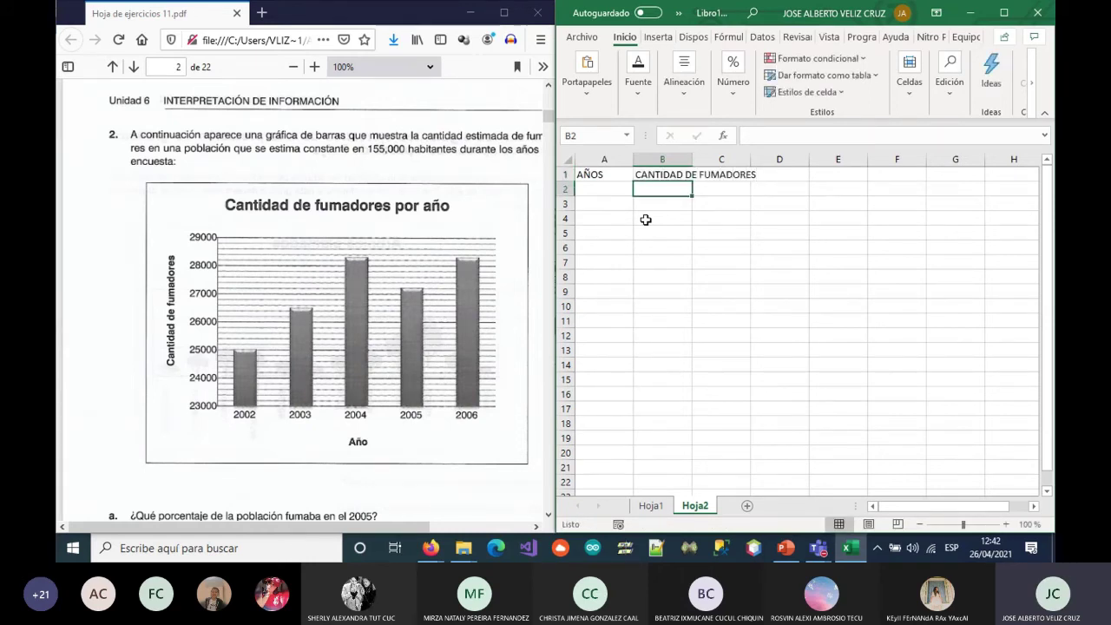
Wrap the text of the CANTIDAD DE FUMADORES header within cell B1
click(661, 174)
click(682, 87)
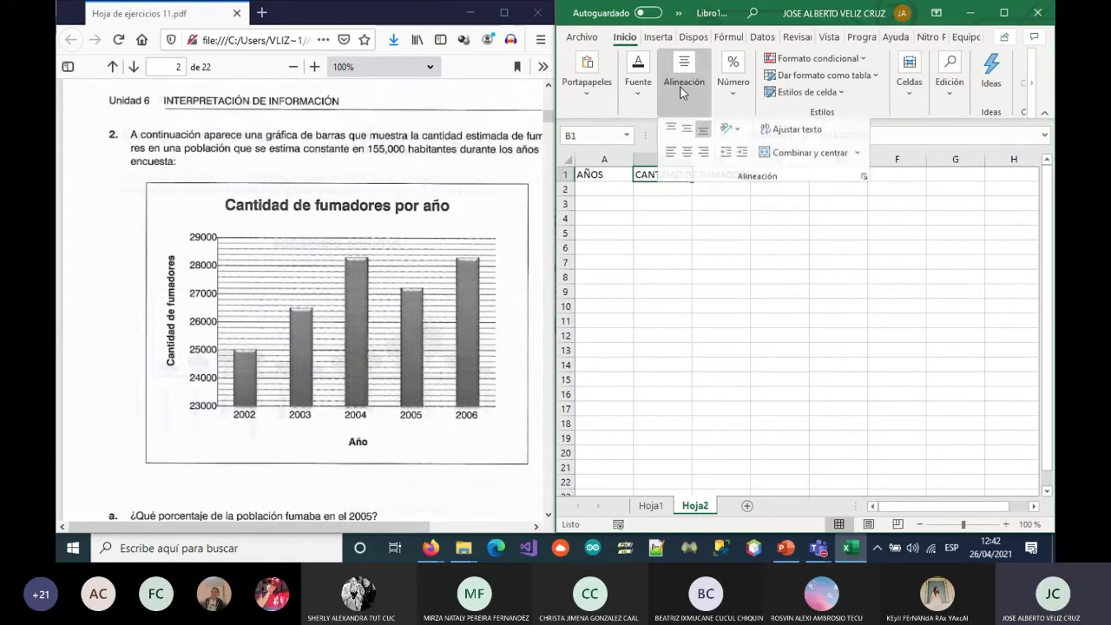
click(792, 129)
click(665, 214)
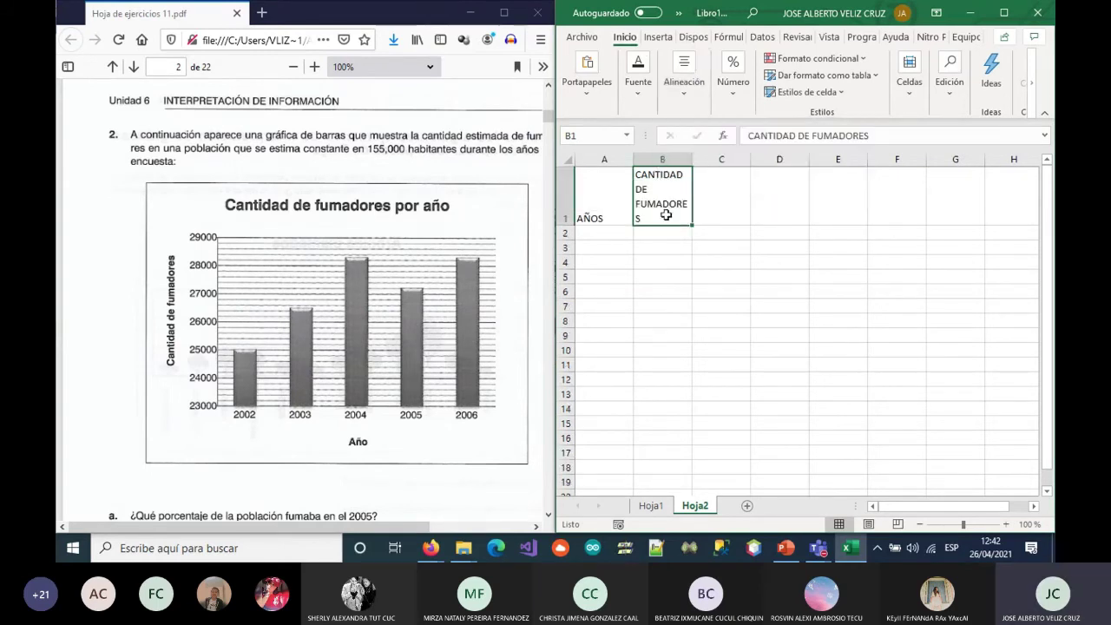
Center the headers in A1:B1 both horizontally and vertically
drag(603, 209, 661, 208)
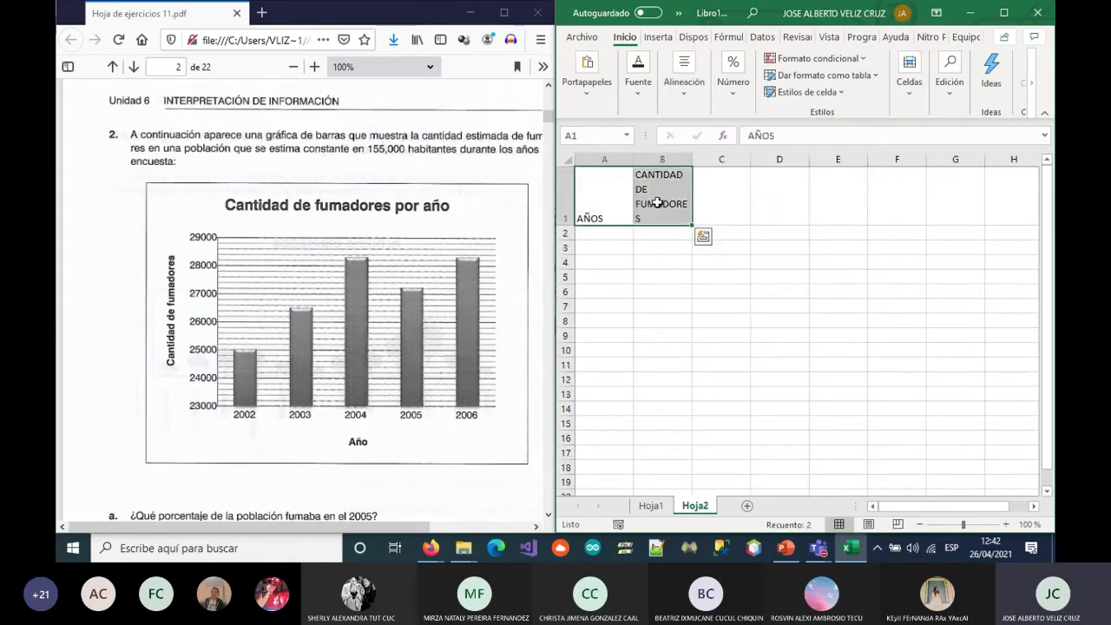
click(681, 91)
click(692, 154)
click(694, 130)
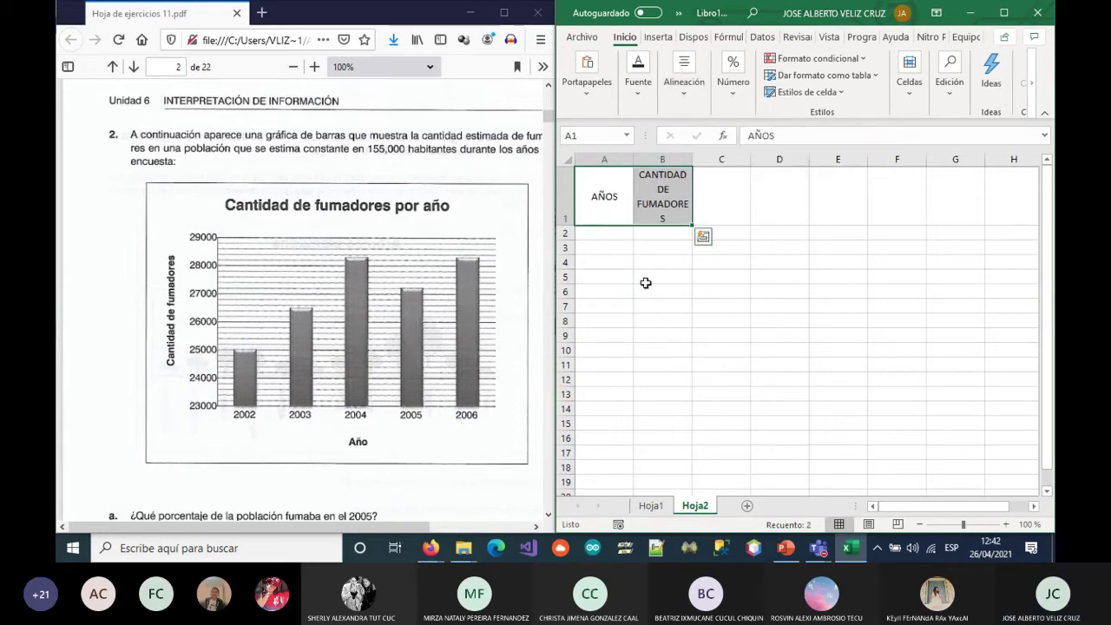
Enter 2002 and 2003 under AÑOS and extend the series down to 2006 in A6
click(607, 233)
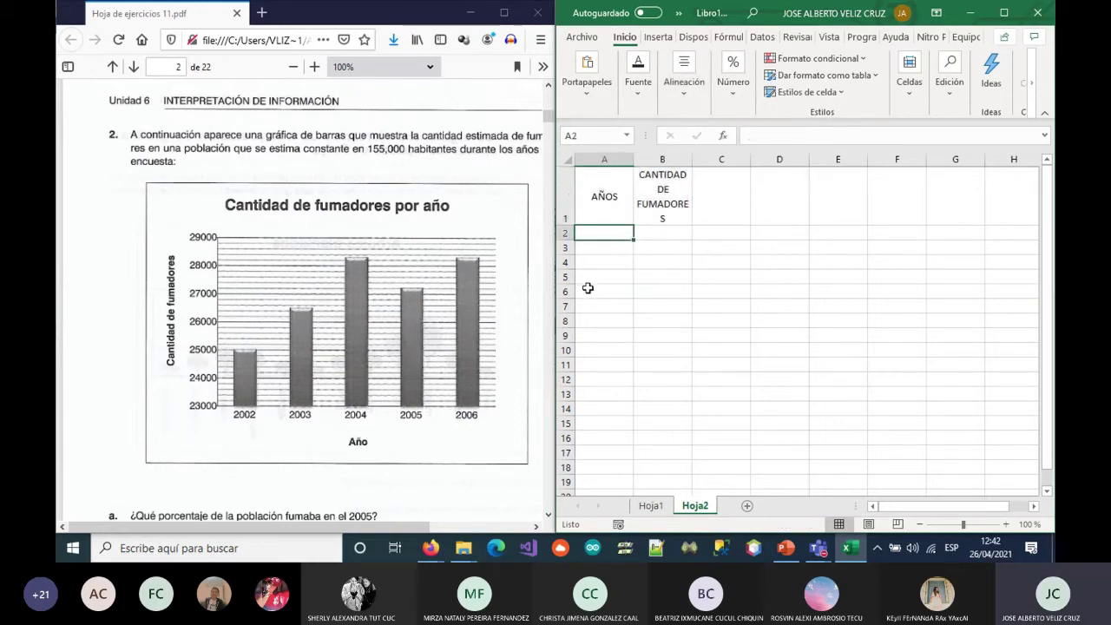
text(2002)
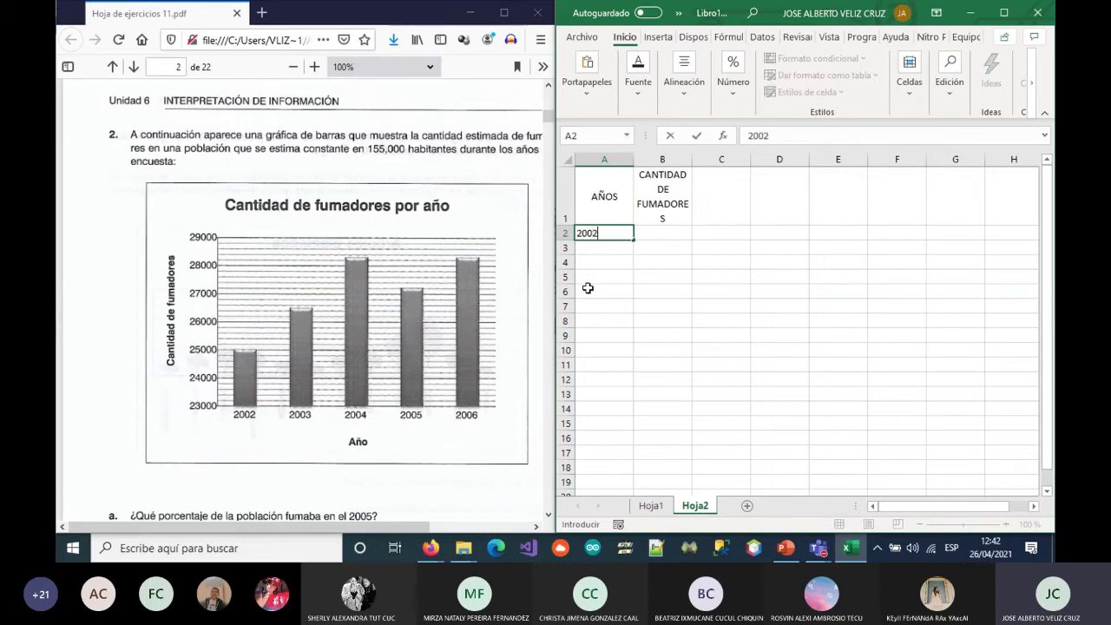
key(Return)
text(2003)
key(Return)
key(Up)
key(shift+Down)
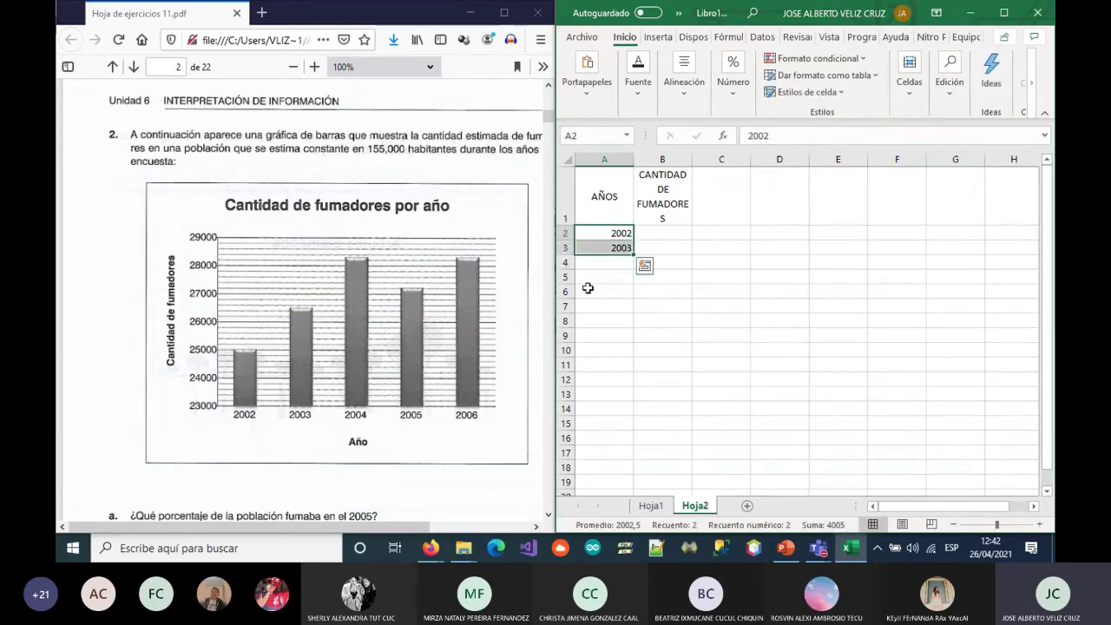
drag(633, 257, 636, 299)
click(720, 320)
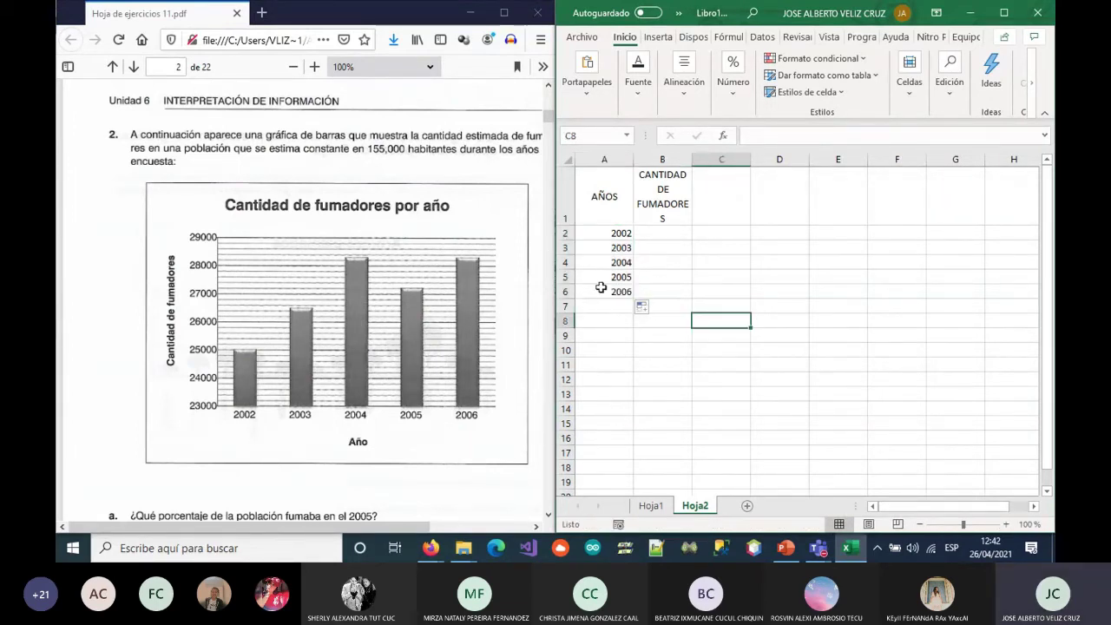
Enlarge the PDF to 130% and bring the whole smokers-per-year chart into view to read the 2002 bar
click(661, 235)
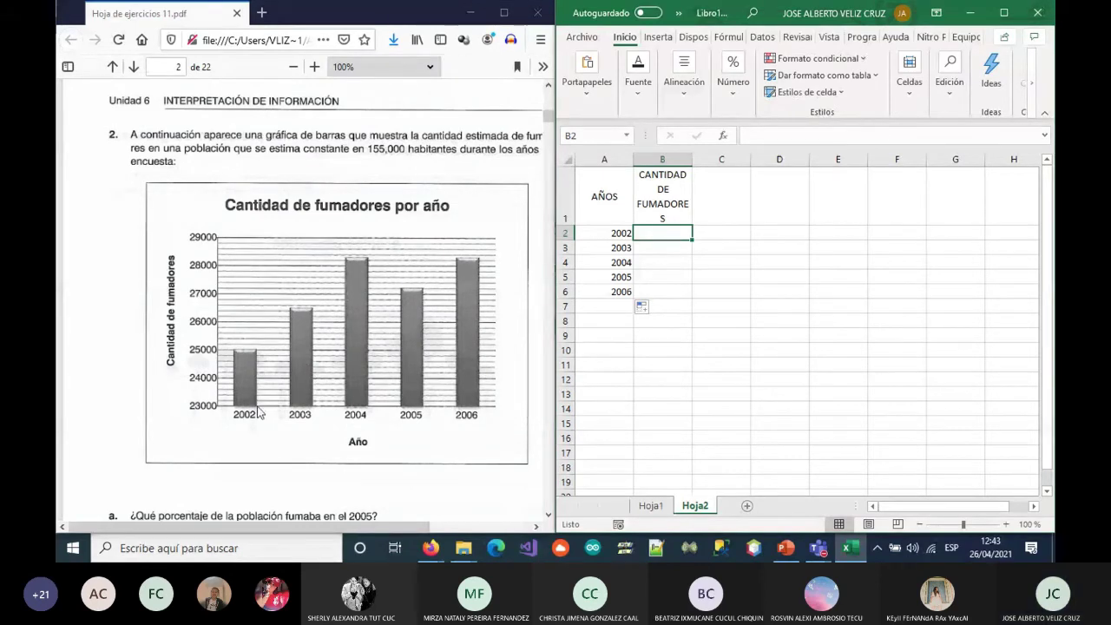
click(240, 385)
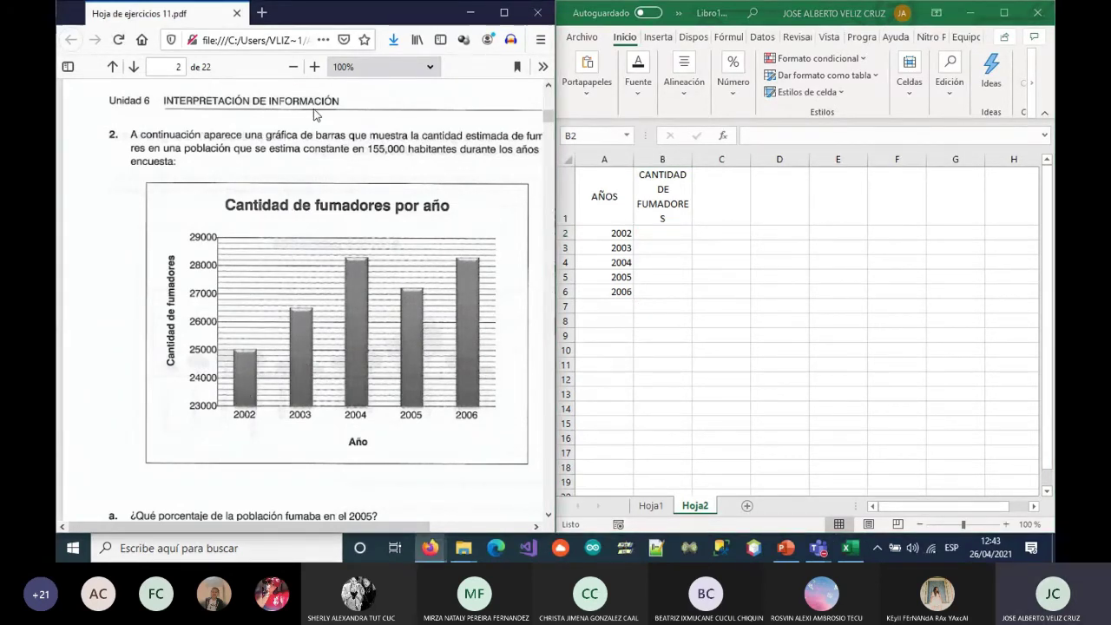
click(314, 67)
click(314, 68)
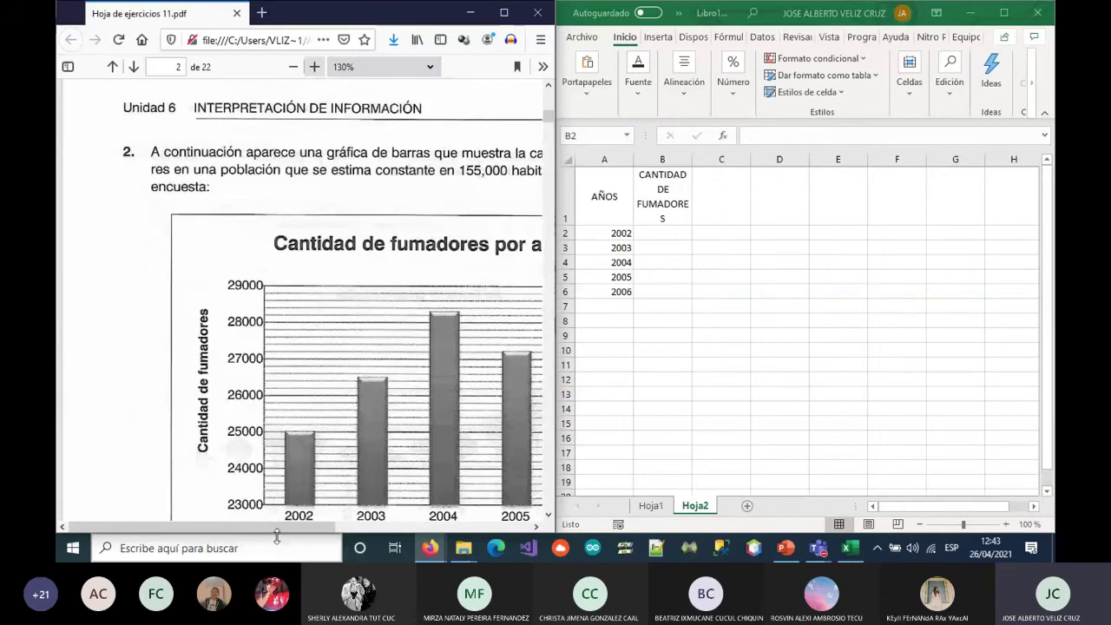
drag(282, 527, 357, 541)
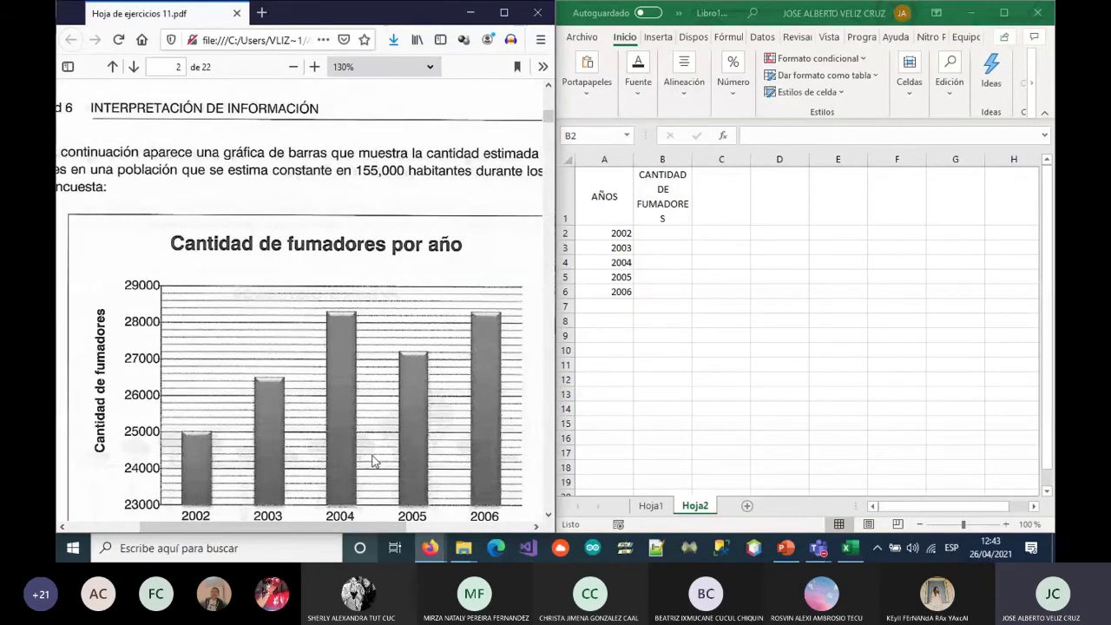
scroll(372, 461, down, 3)
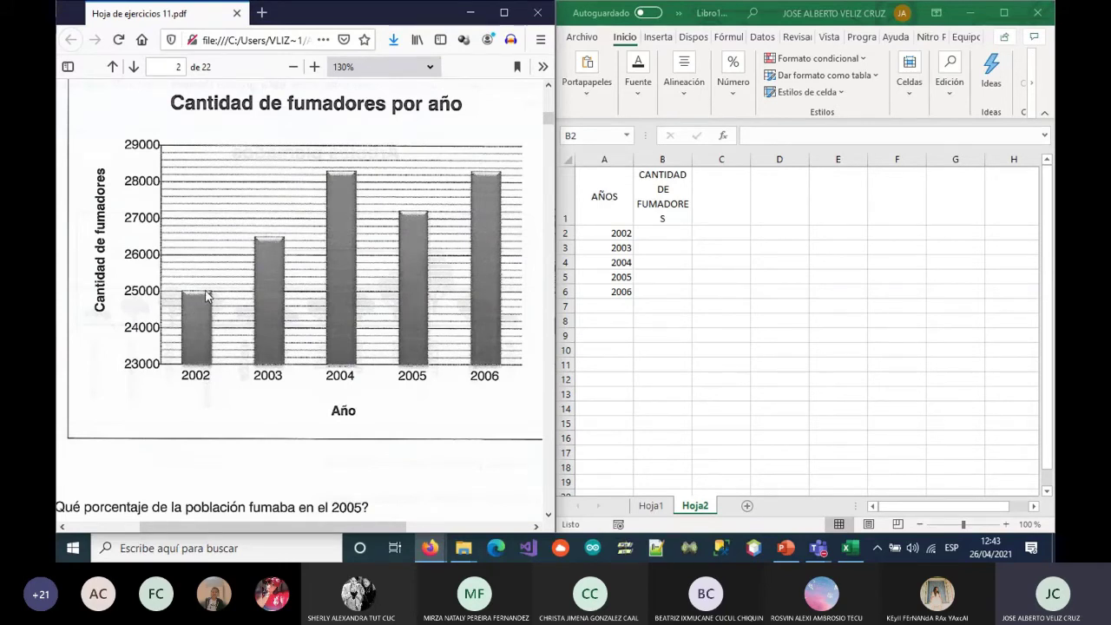
Enter 25000 in B2 as the number of smokers for 2002
click(657, 233)
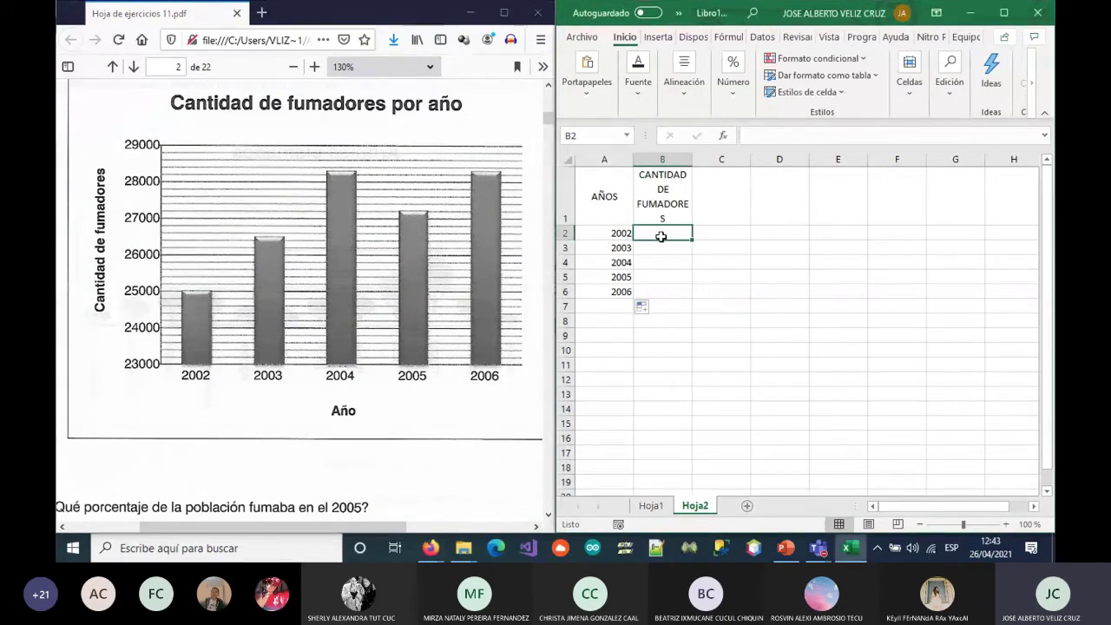
text(25000)
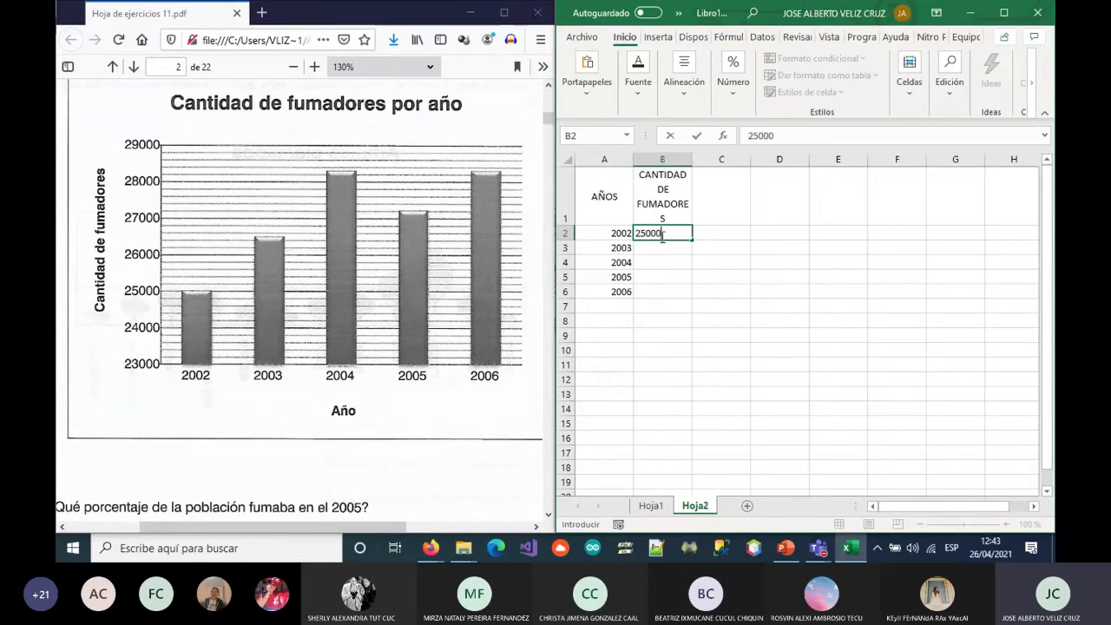
key(Return)
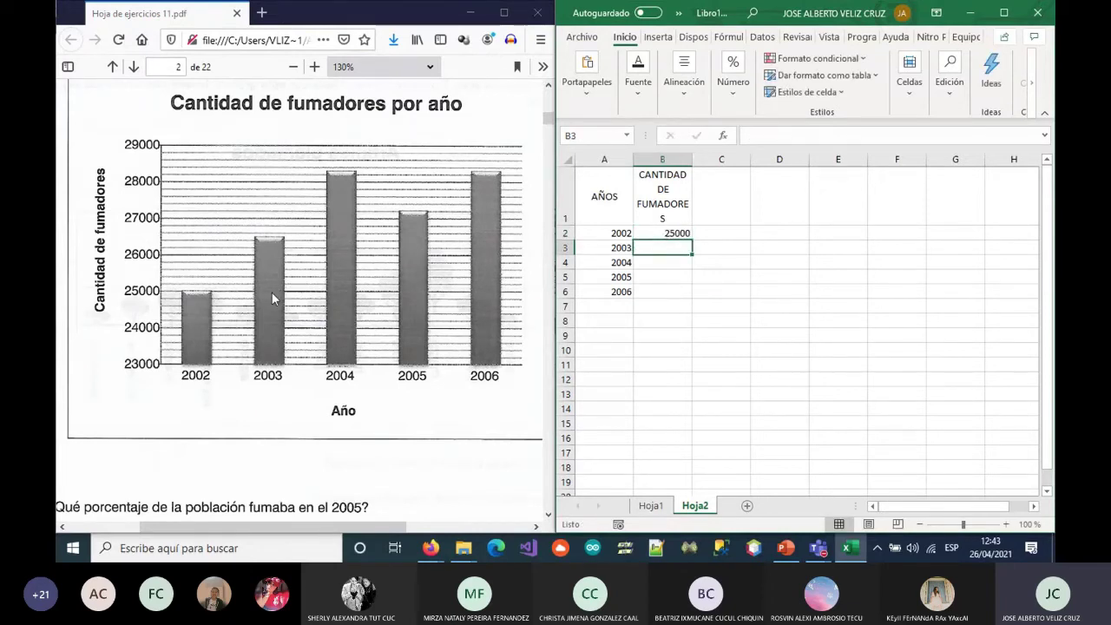
Enter 26500 in B3 as the number of smokers for 2003, reading the bar in the PDF chart
click(268, 263)
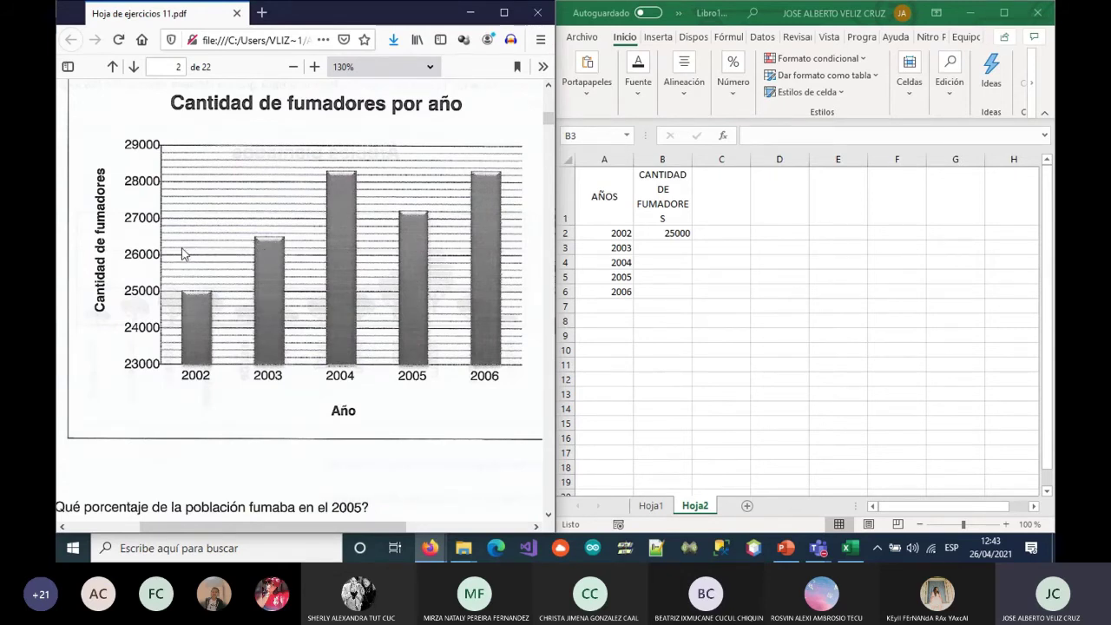
click(648, 252)
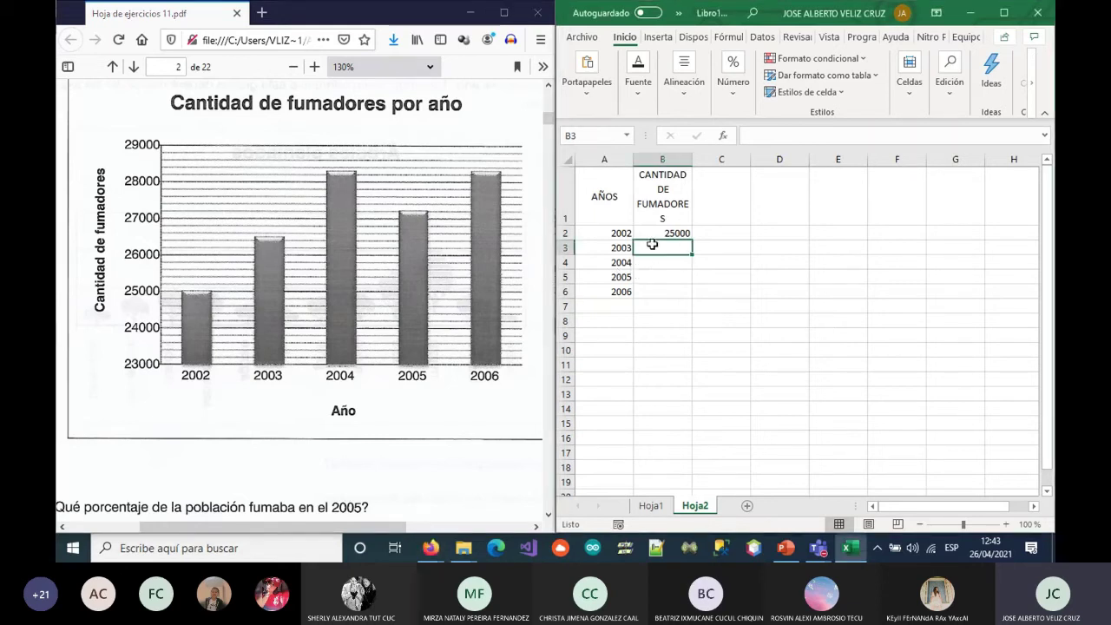
text(26500)
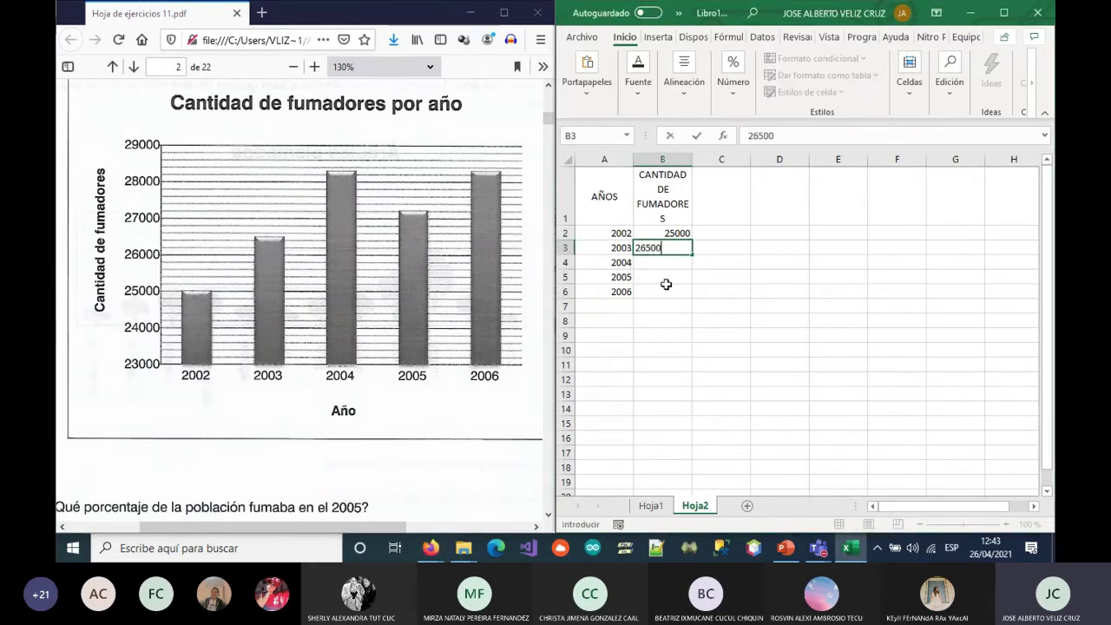
key(Return)
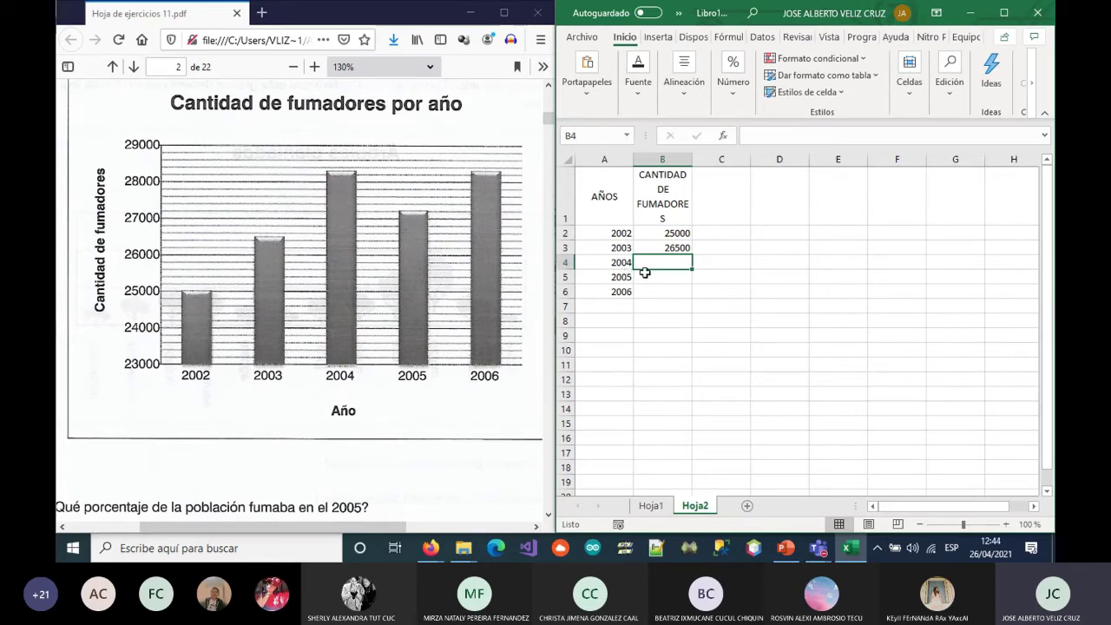
Enter 28300, 27200 and 28300 in B4:B6 as the numbers of smokers for 2004, 2005 and 2006
text(283)
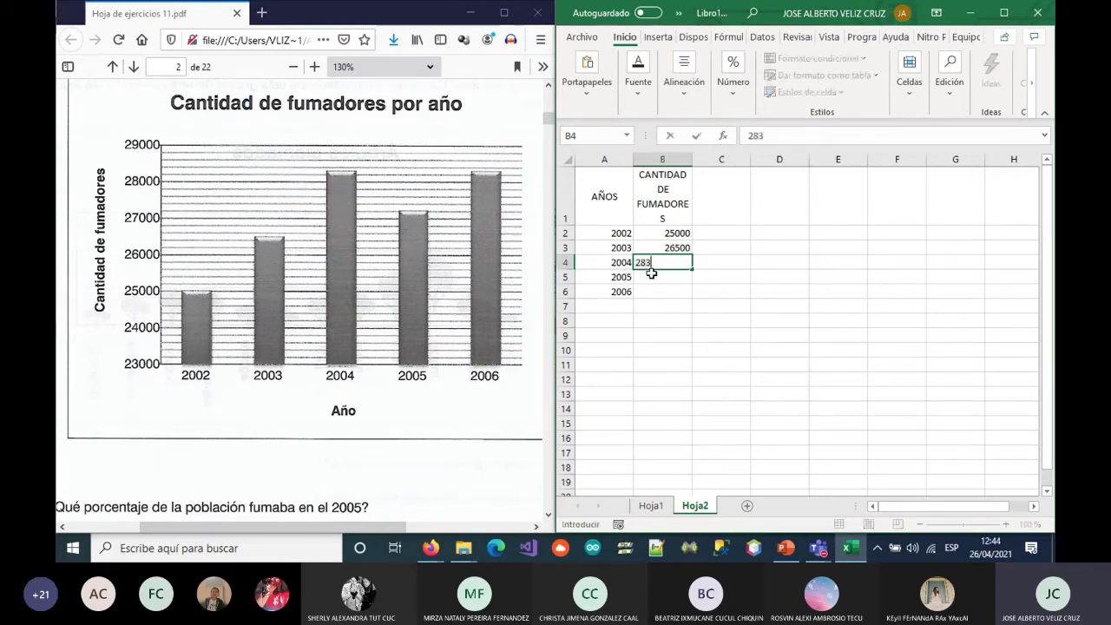
text(00)
key(Return)
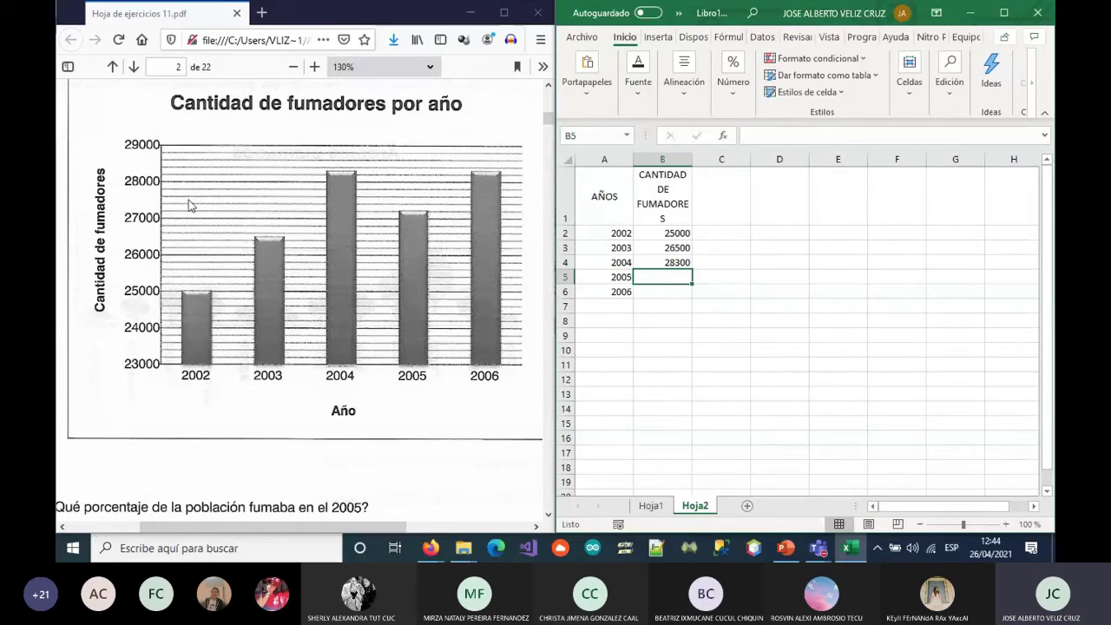
text(27200)
click(674, 292)
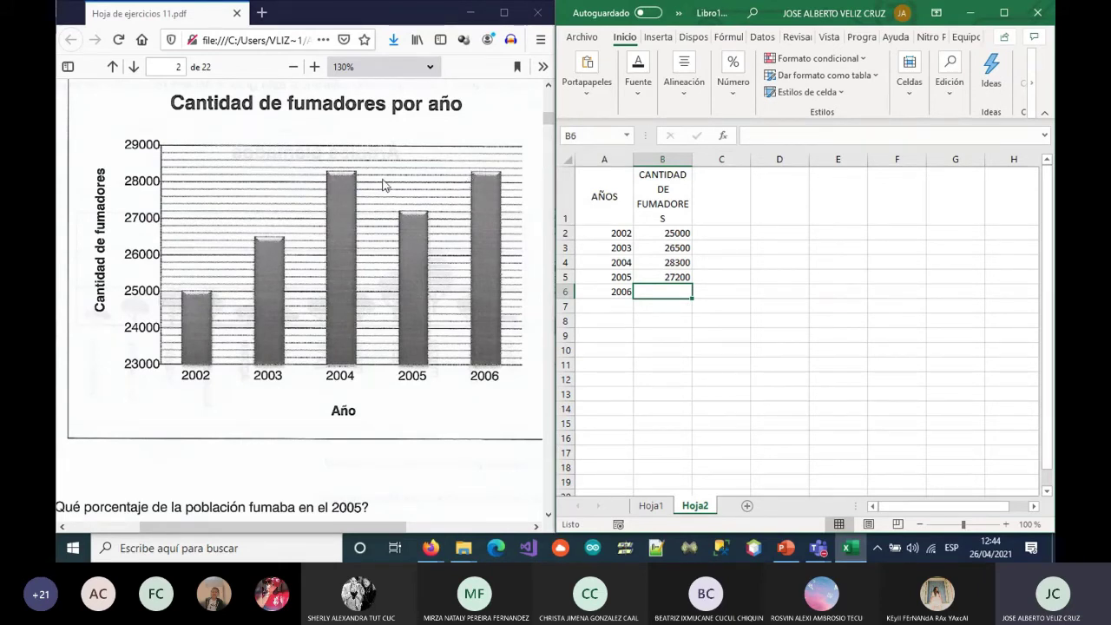
text(28300)
key(Return)
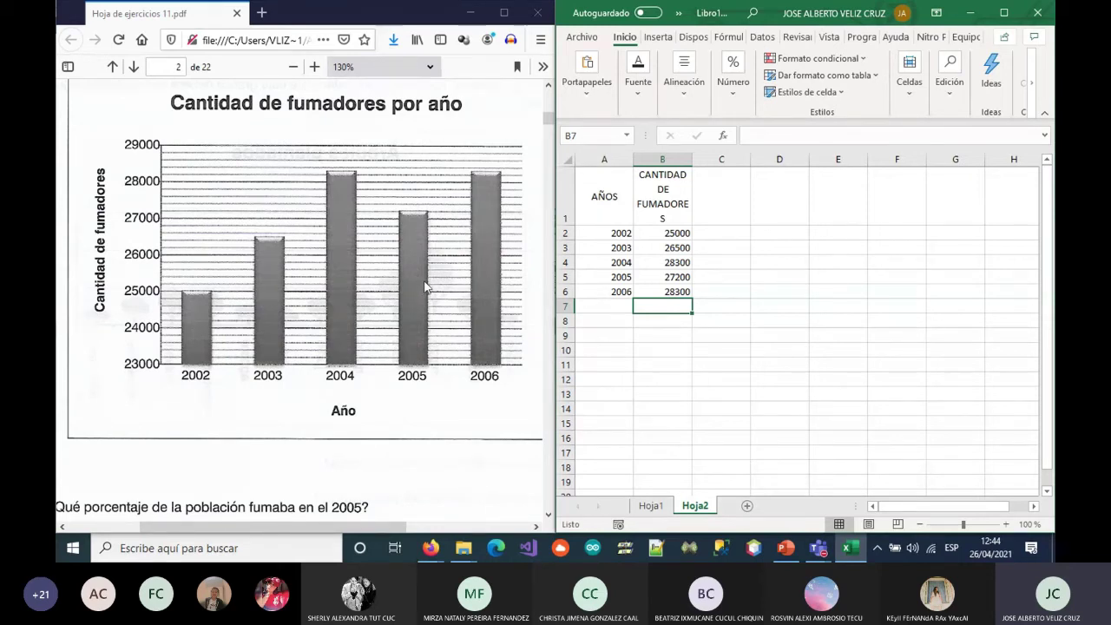
mouse_move(344, 529)
mouse_down()
mouse_move(355, 526)
mouse_move(339, 521)
mouse_up()
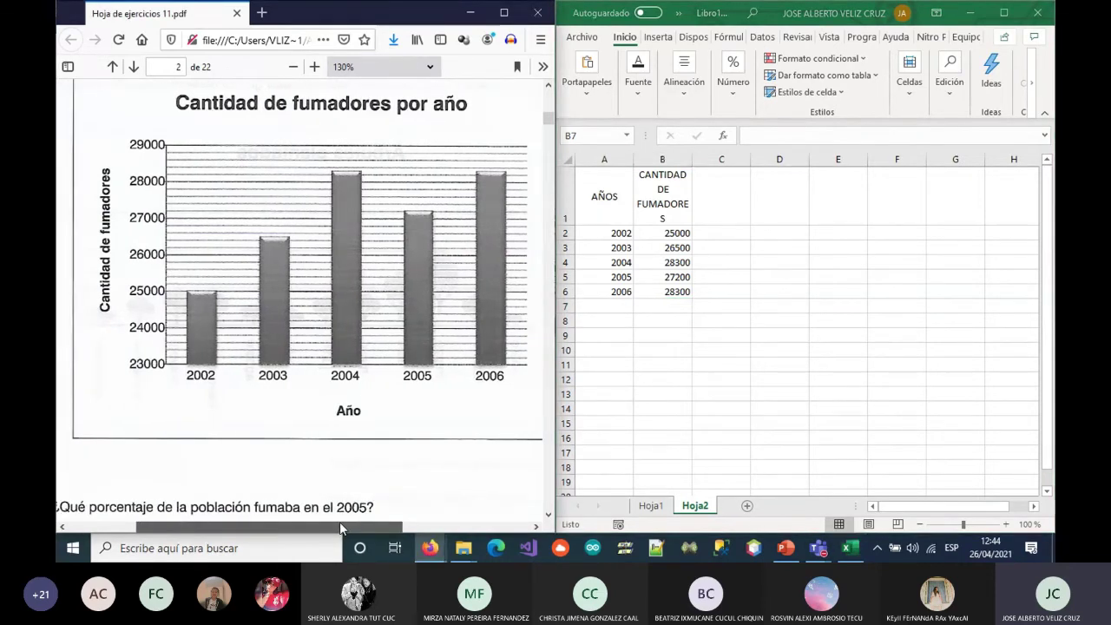
drag(656, 232, 664, 293)
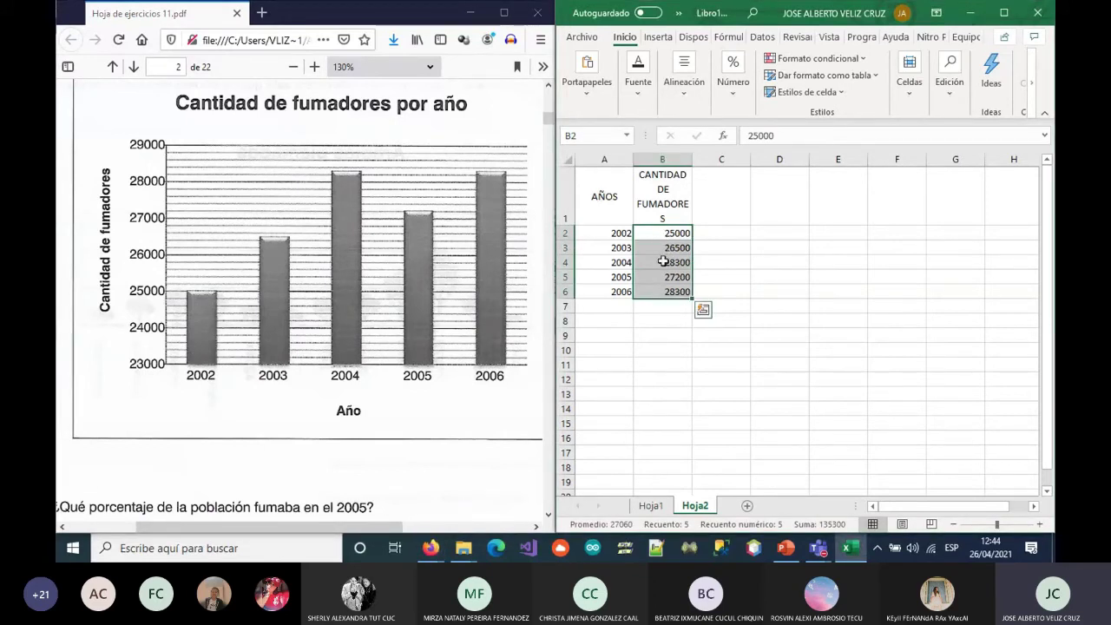
click(730, 100)
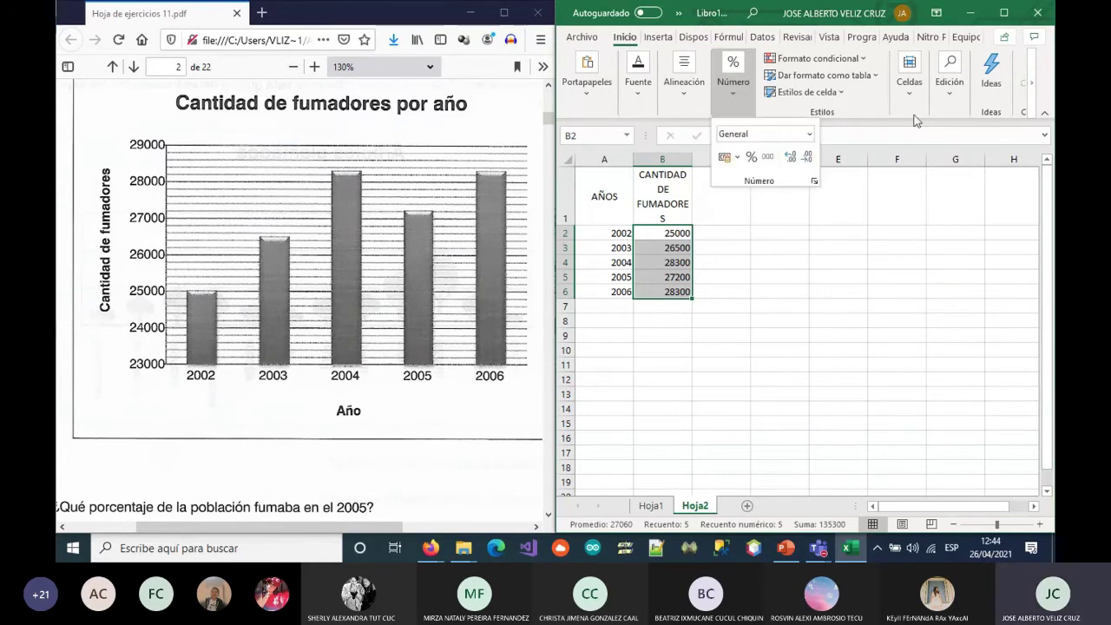
key(Escape)
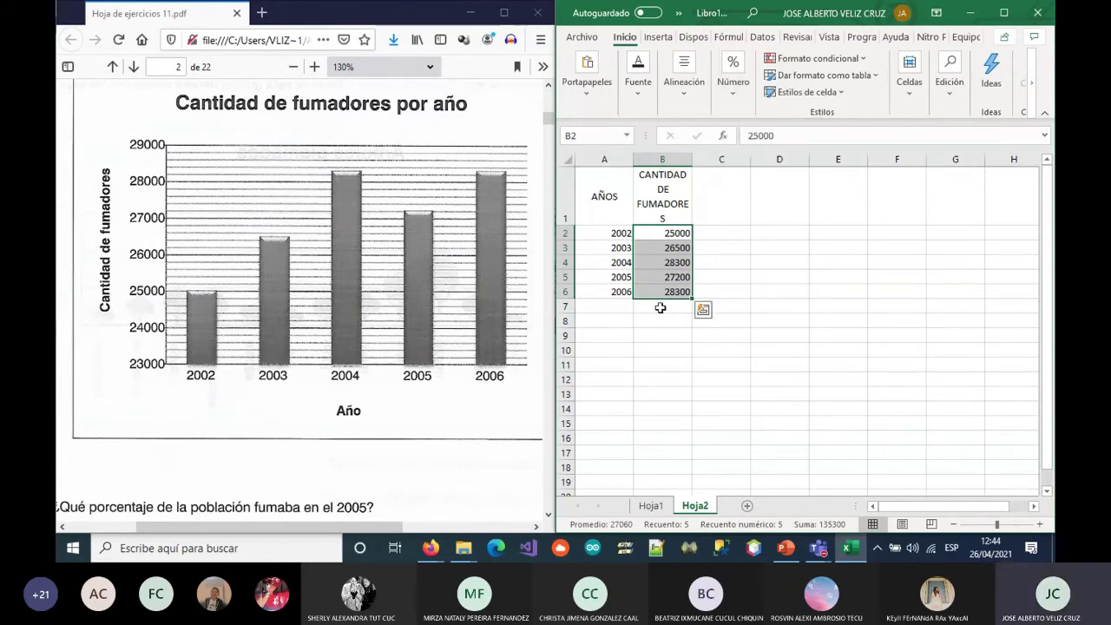
Total the smokers in B7 with the formula =SUMA(B2:B6)
click(660, 308)
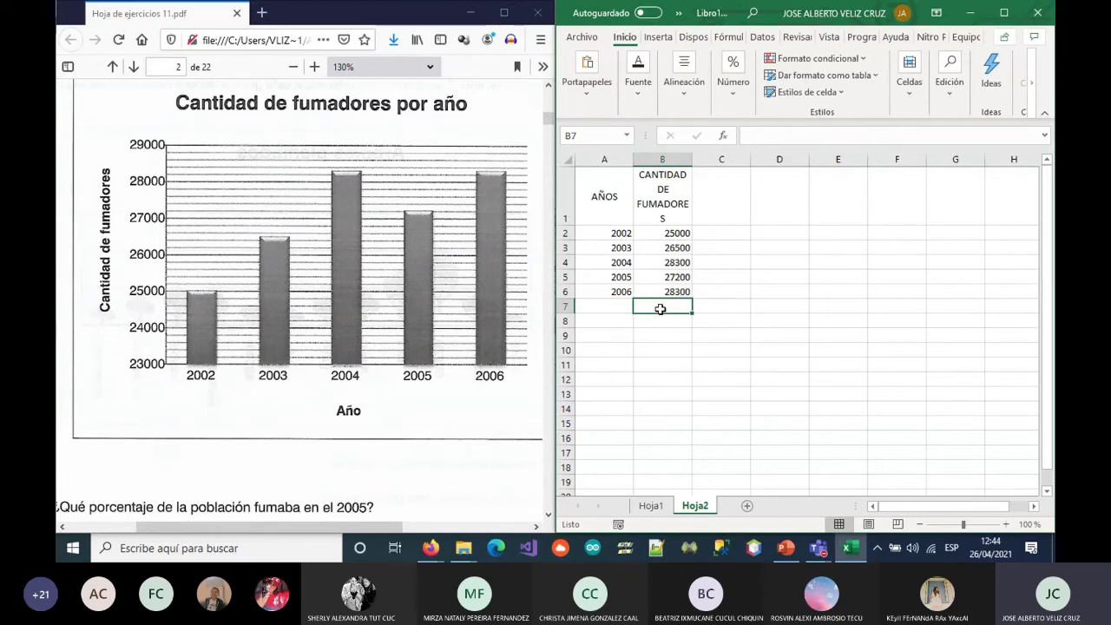
text(=SUMA)
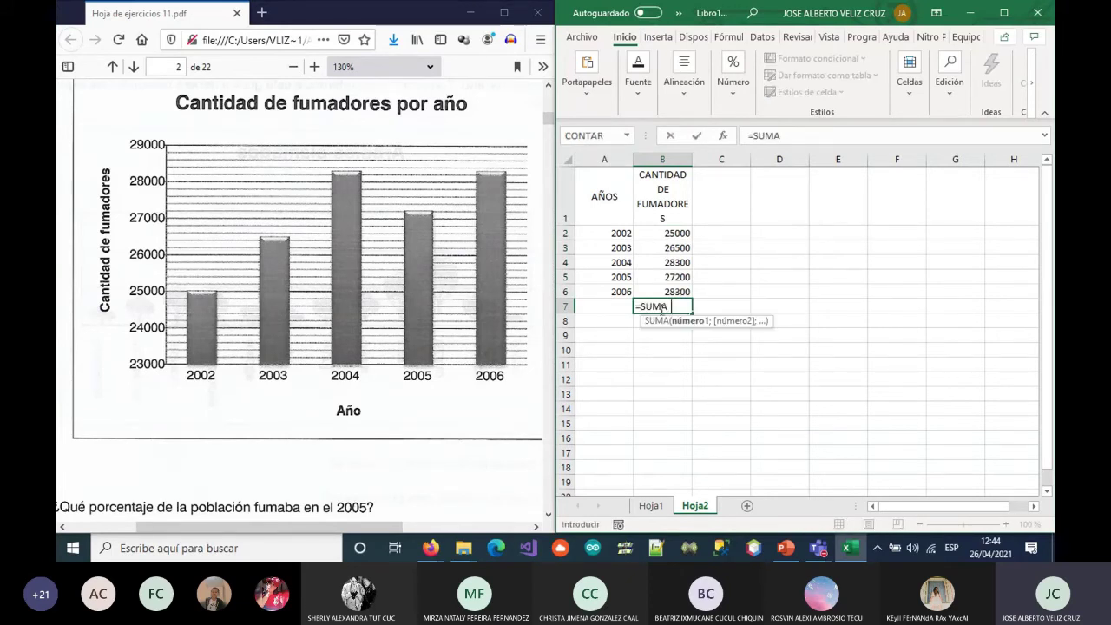
text(()
drag(668, 232, 675, 289)
text())
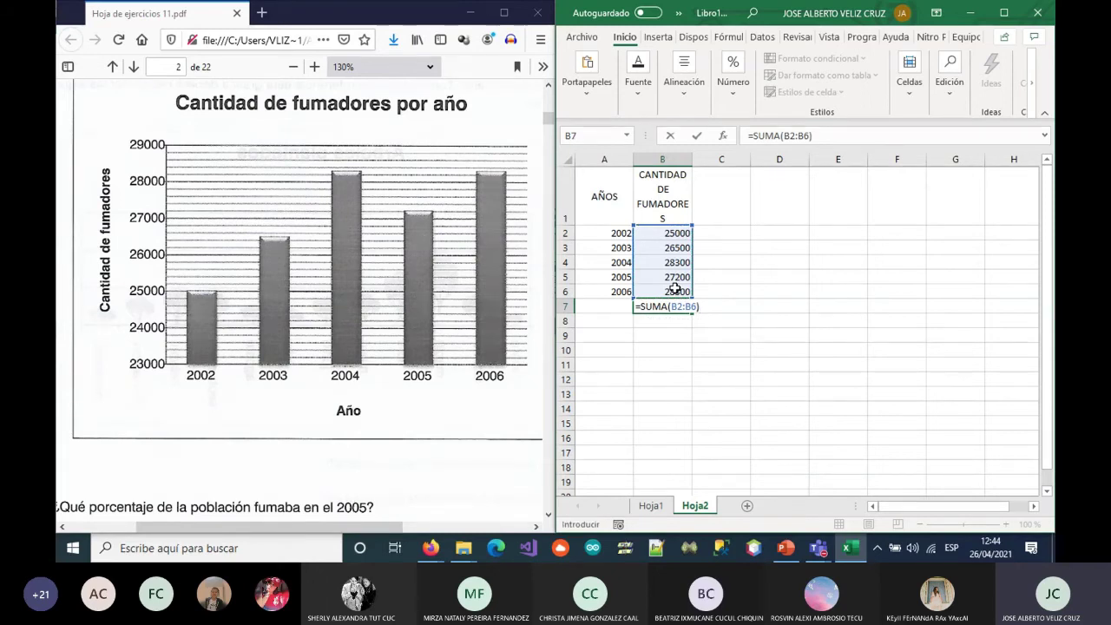
key(ctrl+Return)
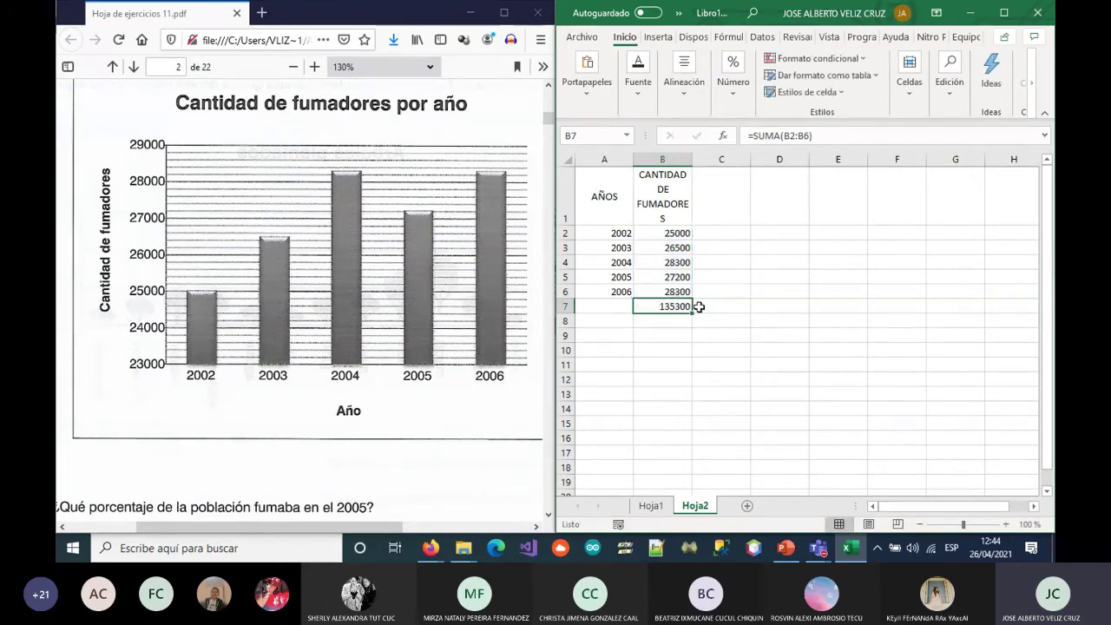
Make the smokers total in B7 bold and give the cell a yellow fill
click(528, 280)
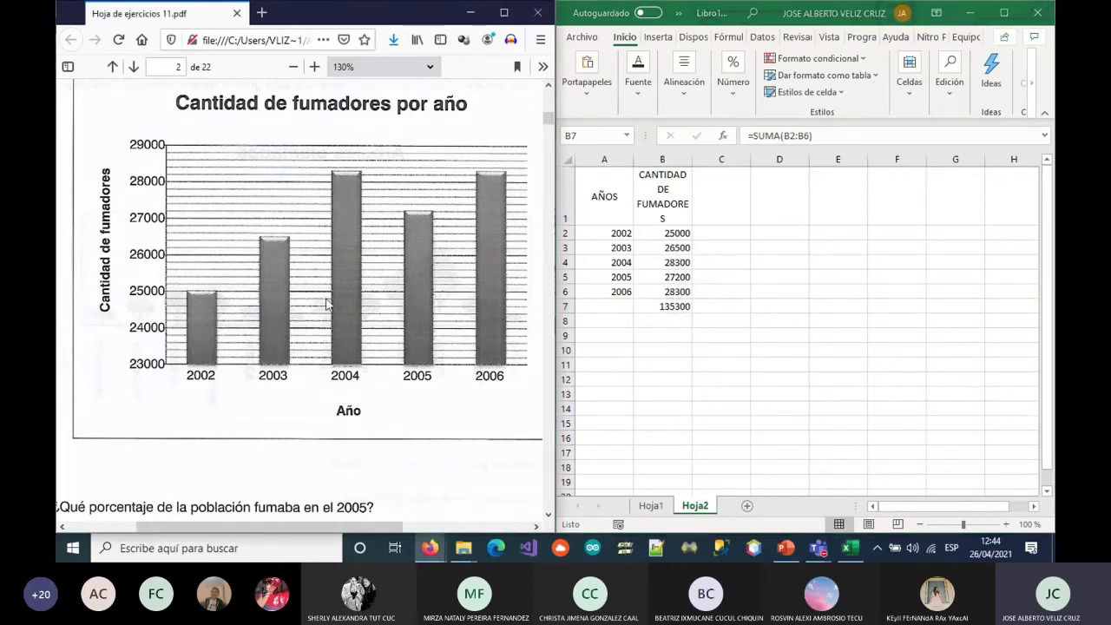
scroll(327, 303, up, 1)
scroll(327, 304, up, 4)
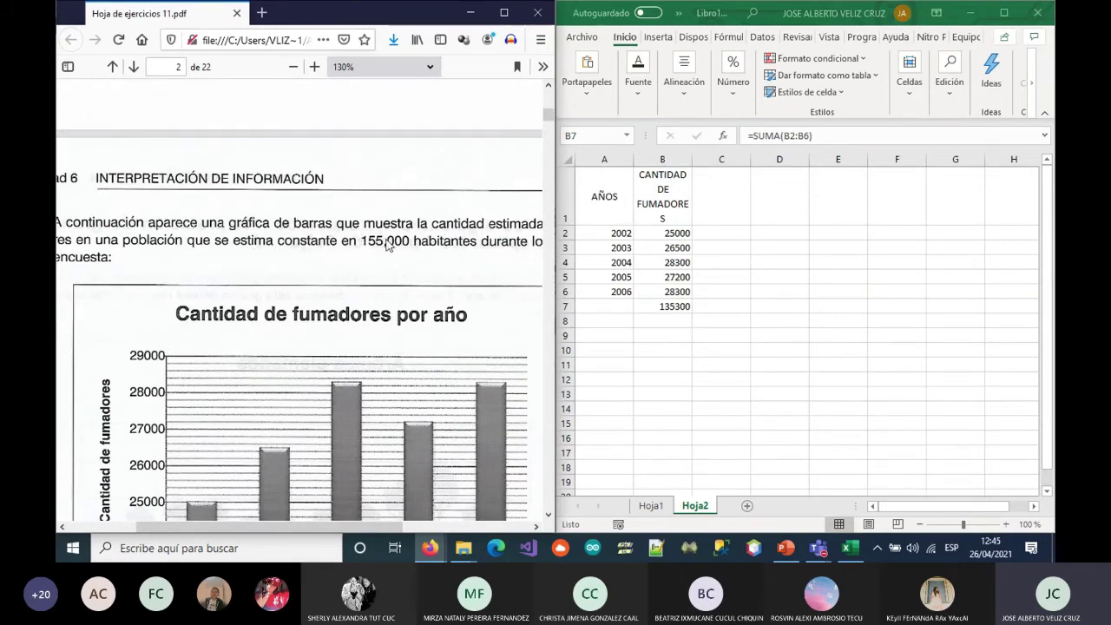
scroll(422, 268, down, 2)
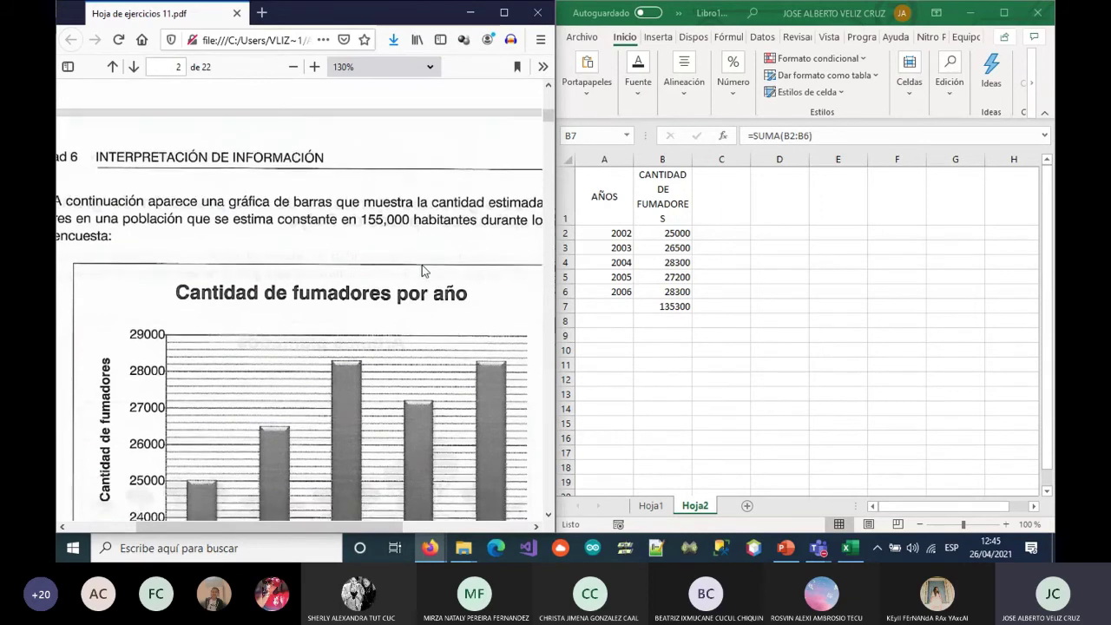
scroll(422, 266, down, 2)
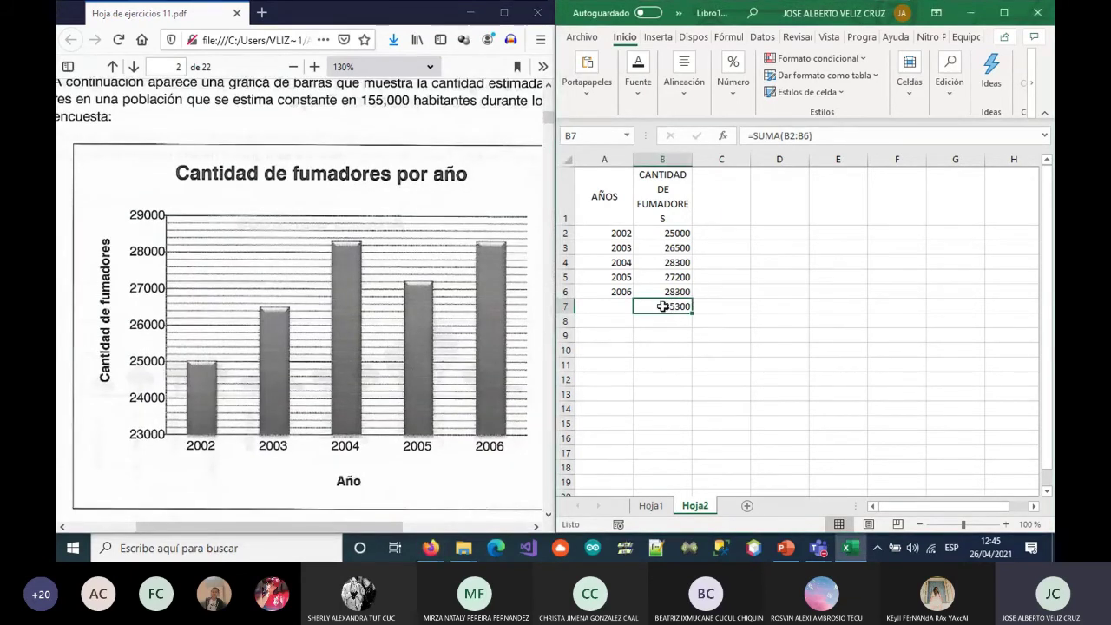
click(639, 90)
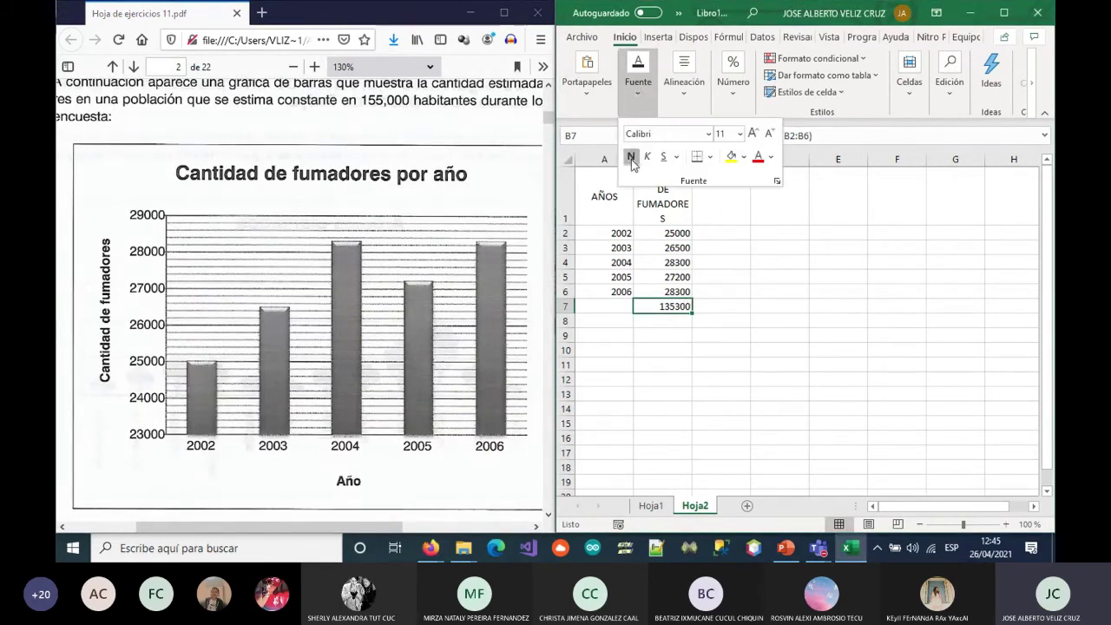
click(731, 156)
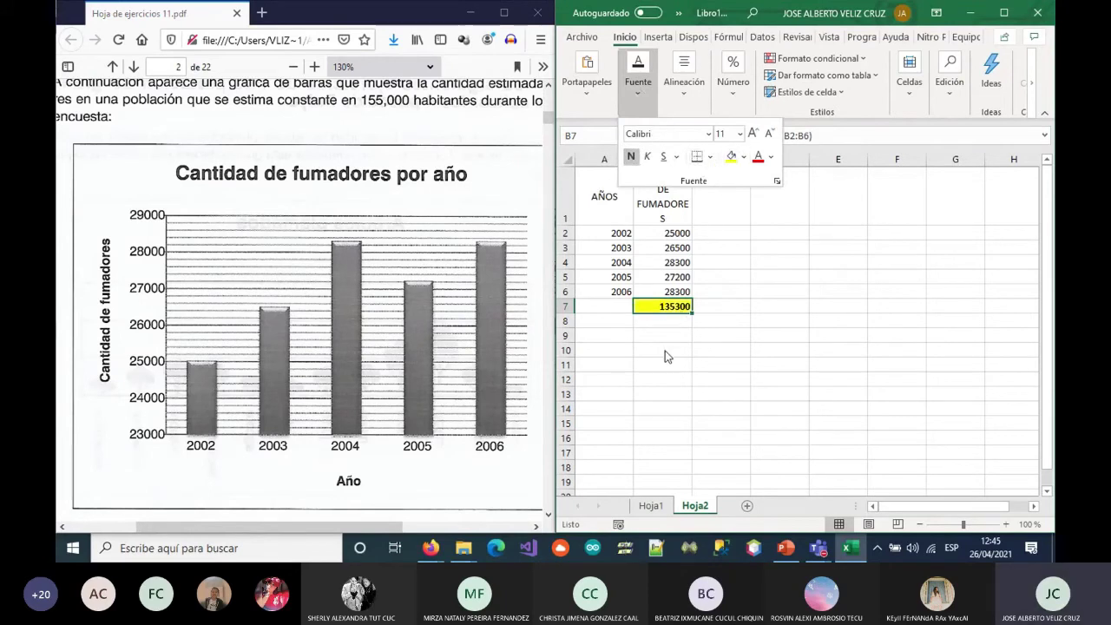
key(Escape)
key(Right)
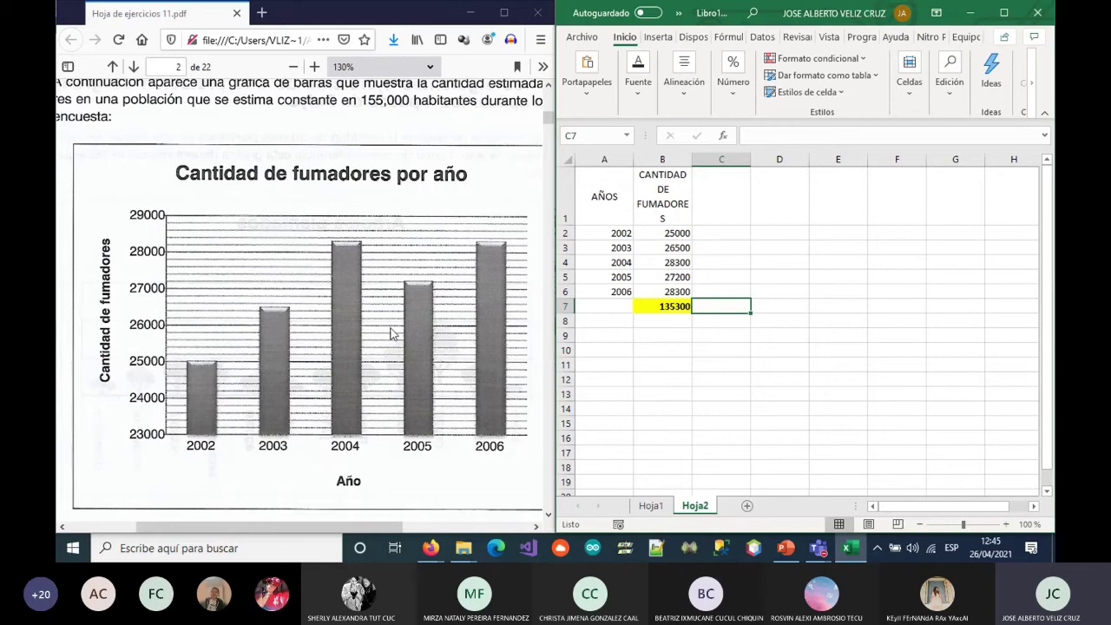
Insert a 2-D clustered column chart of A1:B6 and move it clear of the table, over columns F to K
drag(608, 204, 676, 294)
click(655, 41)
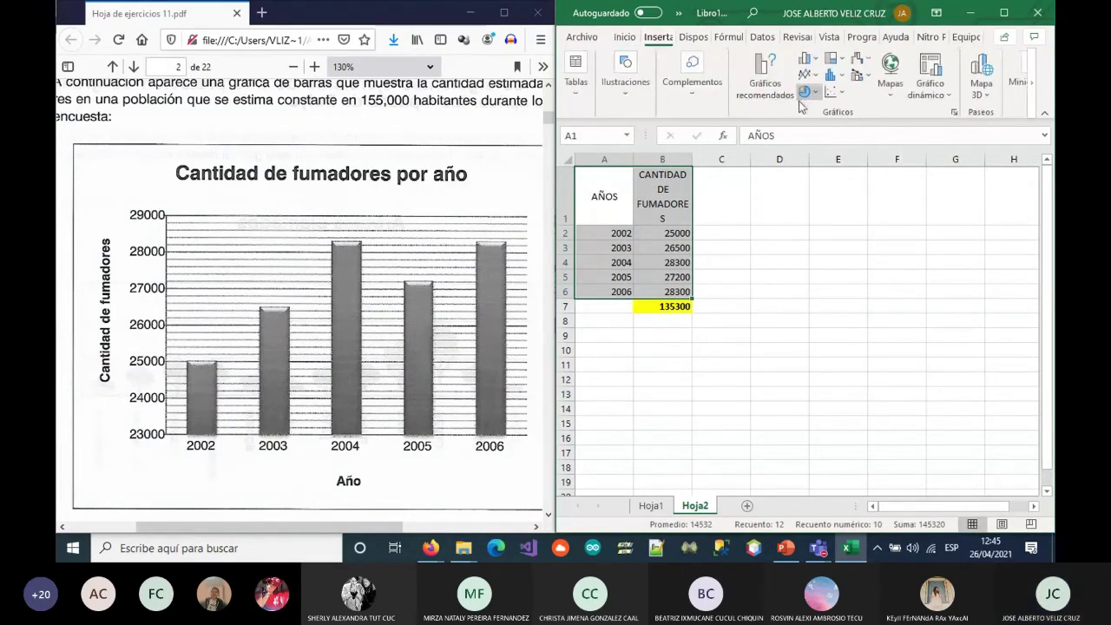
click(806, 58)
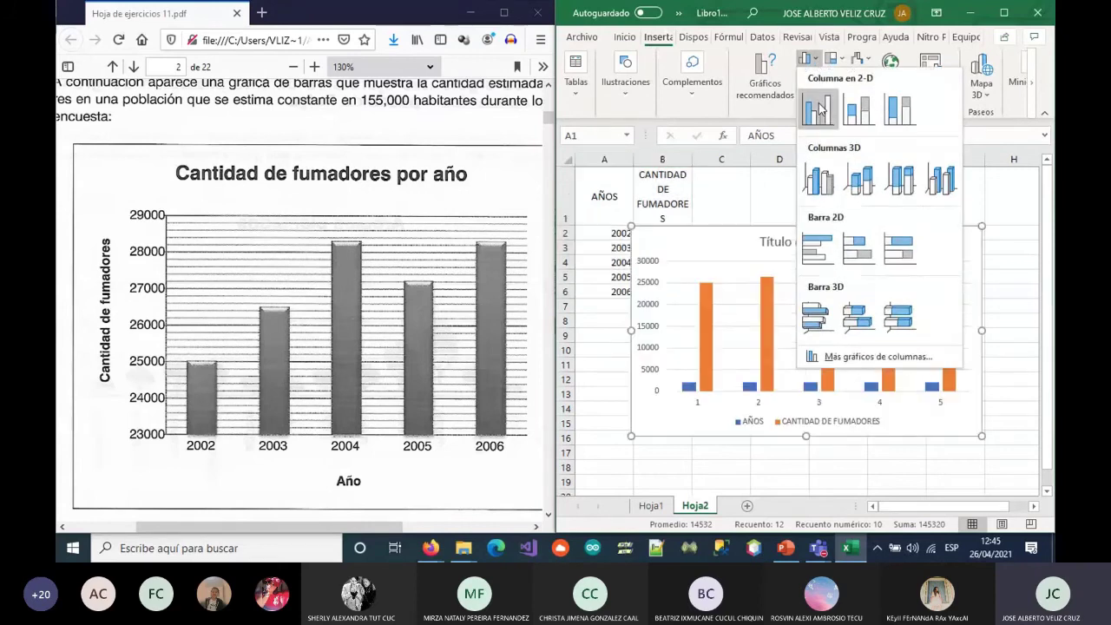
click(816, 100)
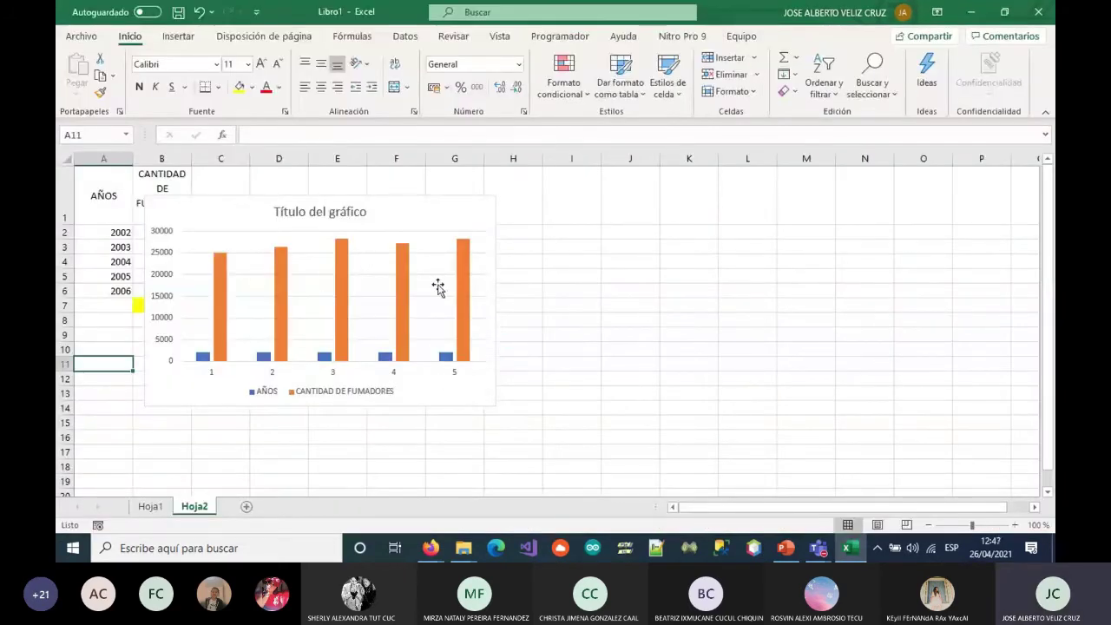
drag(430, 206, 657, 193)
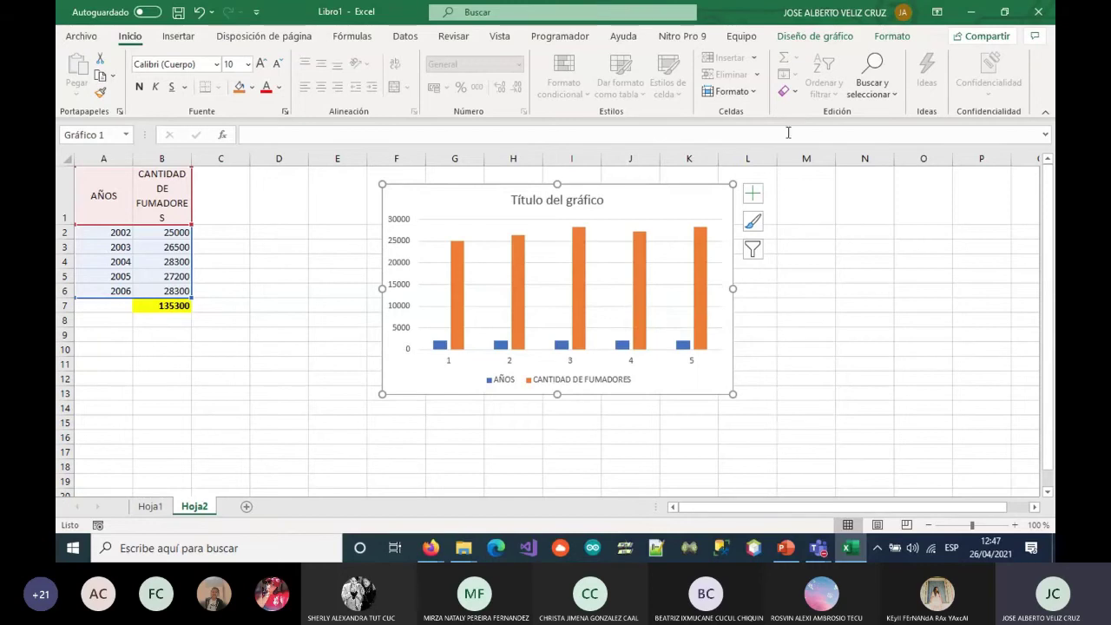
Set the chart's horizontal axis labels to the years in =Hoja2!$A$2:$A$6, after checking the axis of the PDF's bar chart
click(804, 42)
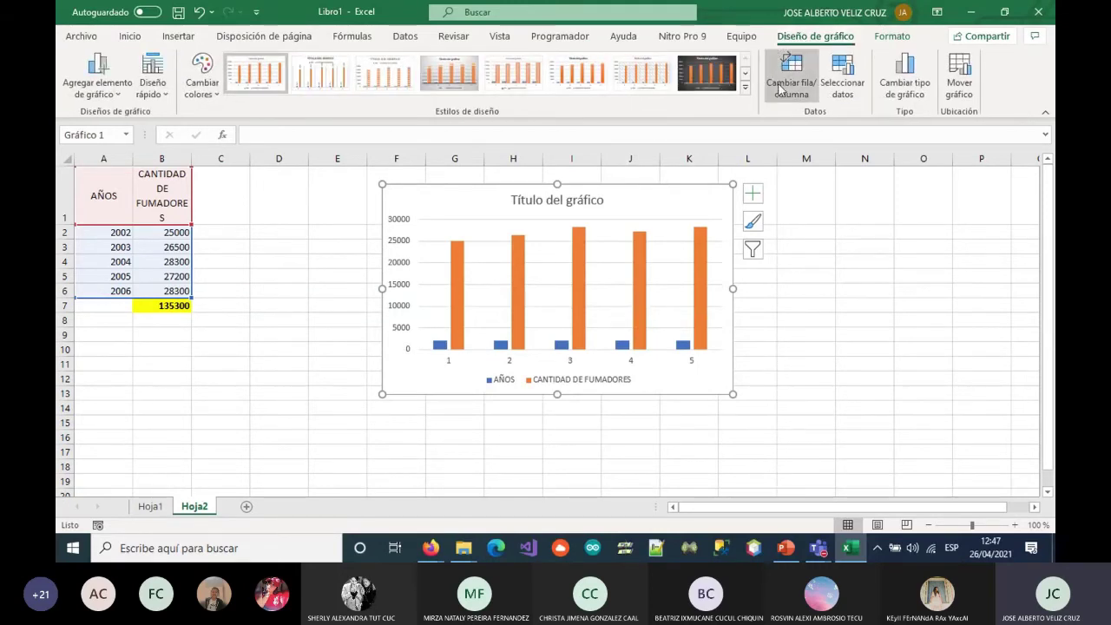
click(842, 87)
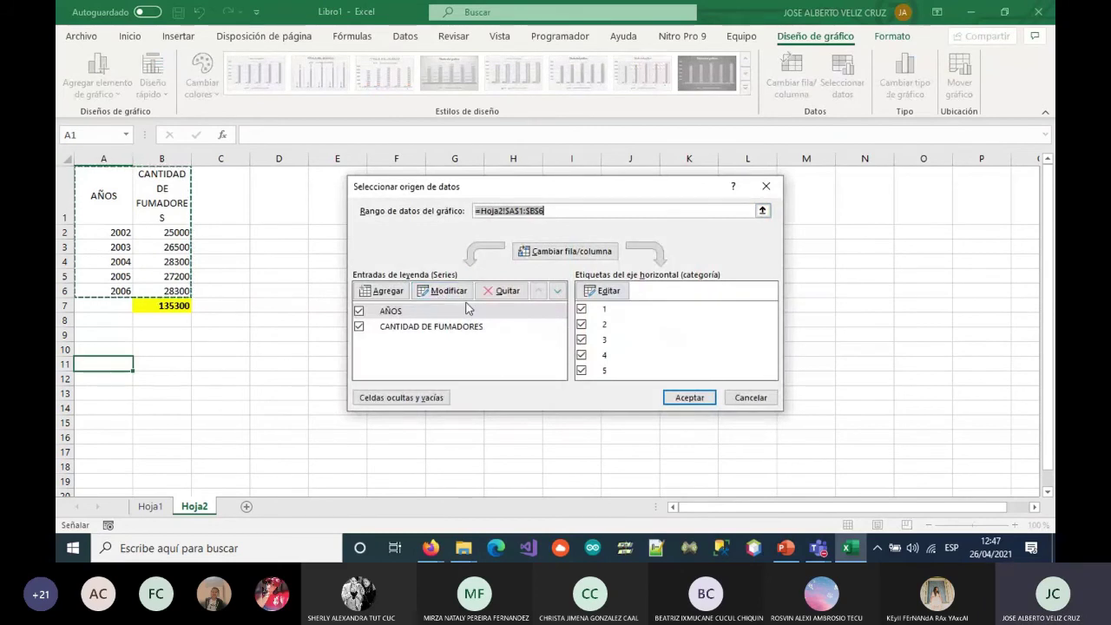
mouse_move(528, 184)
mouse_down()
mouse_move(547, 314)
mouse_move(572, 279)
mouse_move(517, 186)
mouse_up()
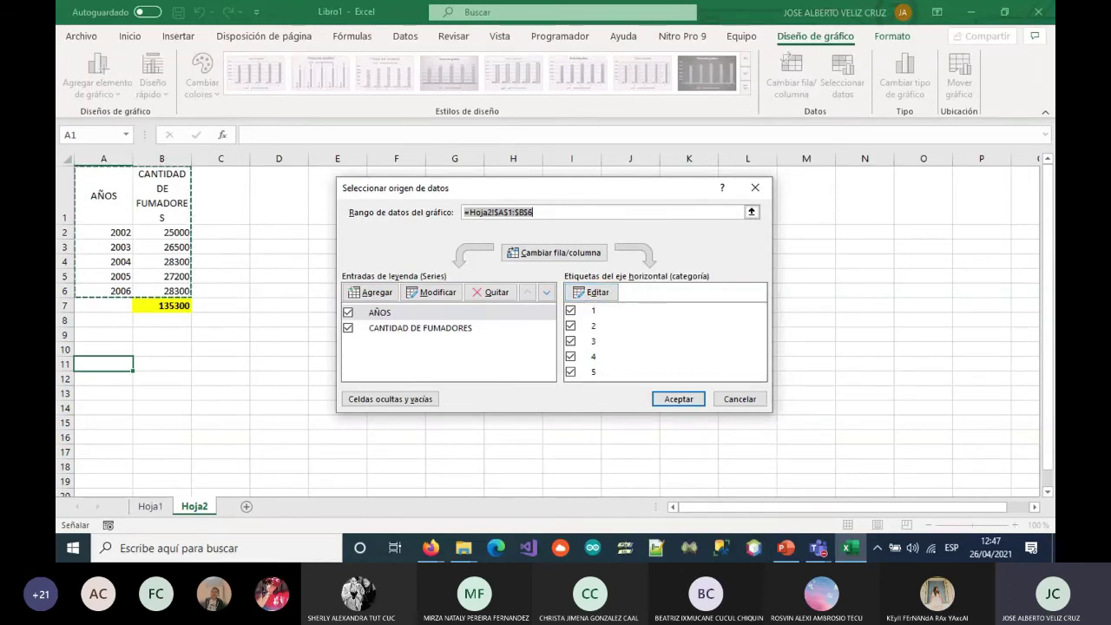
key(alt+Tab)
scroll(419, 378, down, 3)
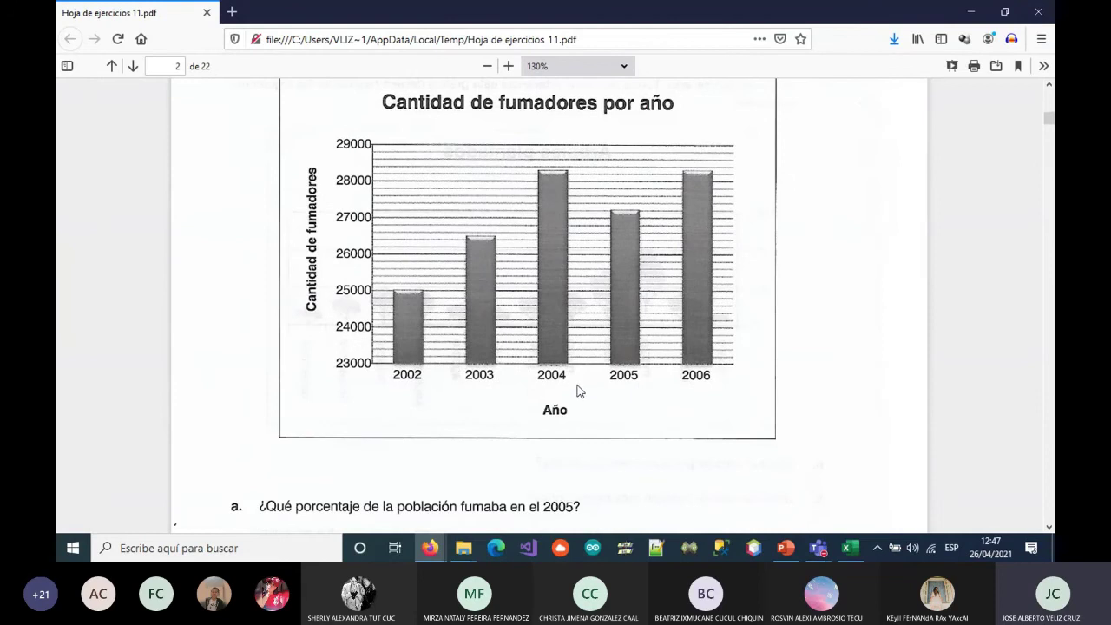
key(alt+Tab)
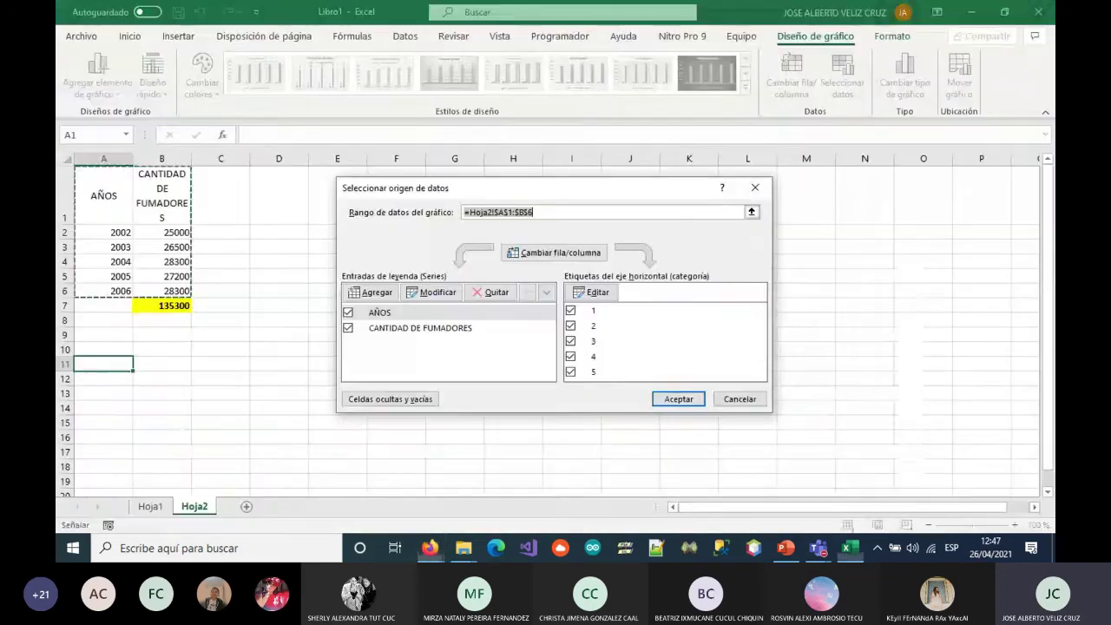
click(597, 296)
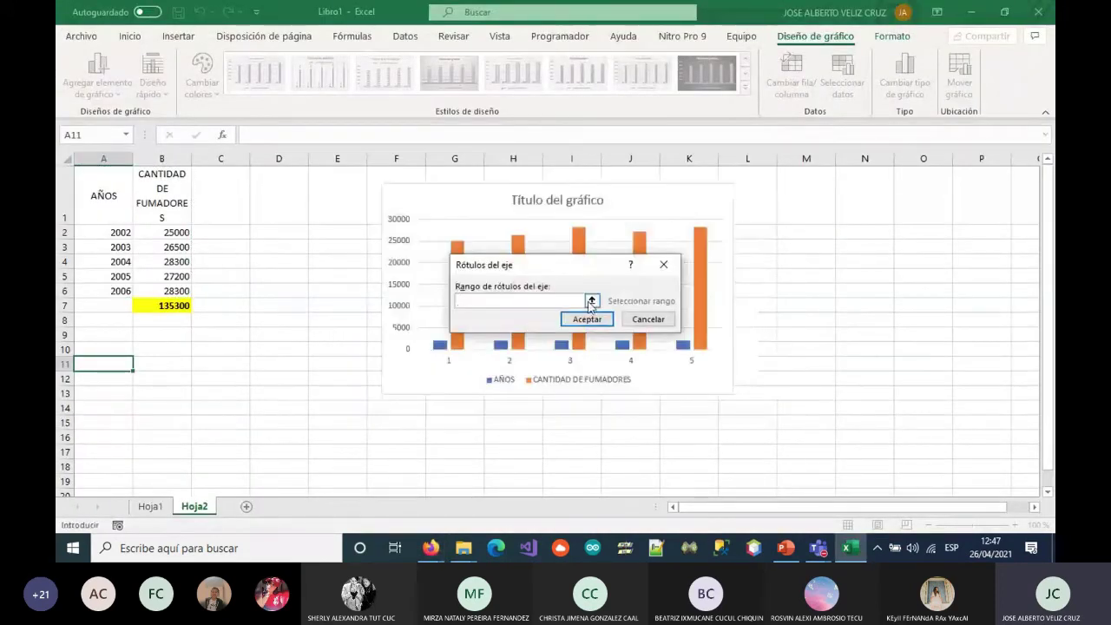
click(592, 299)
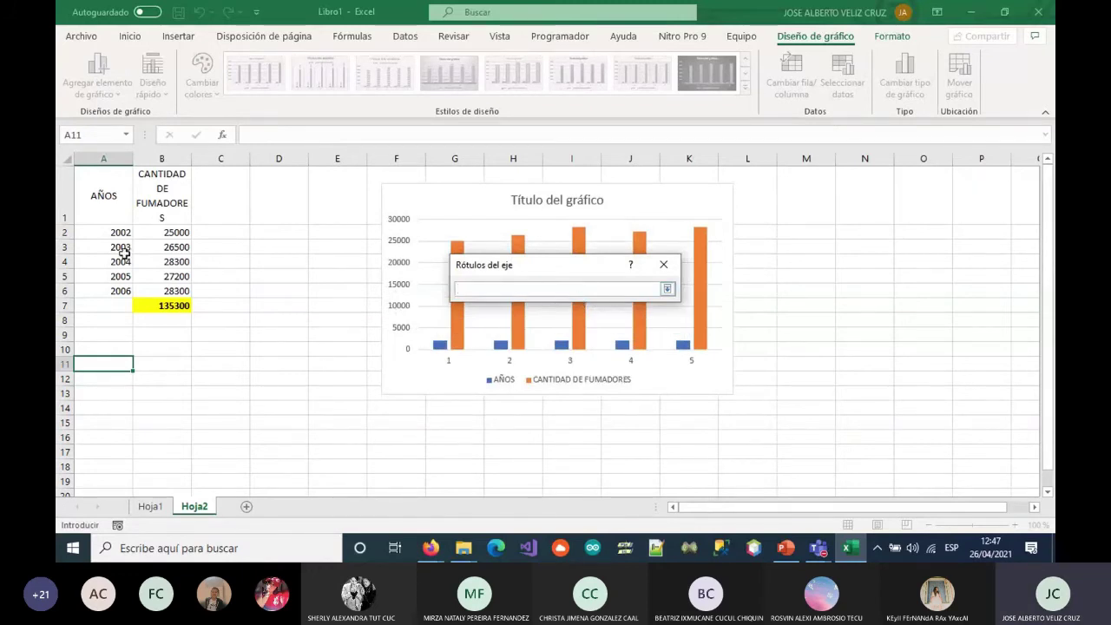
drag(104, 227, 97, 291)
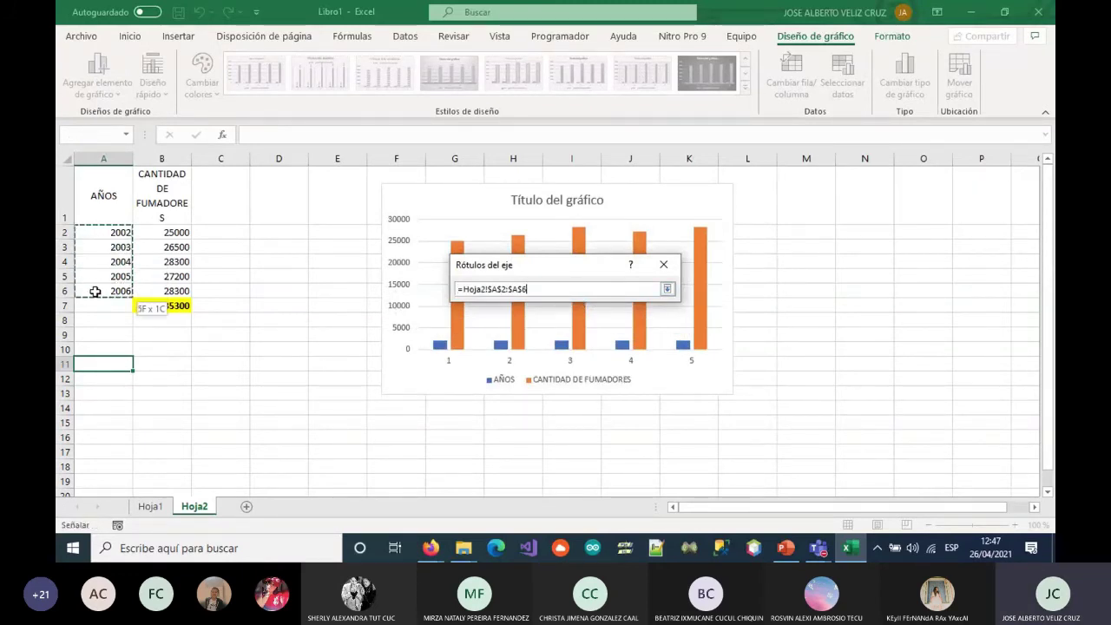
click(666, 289)
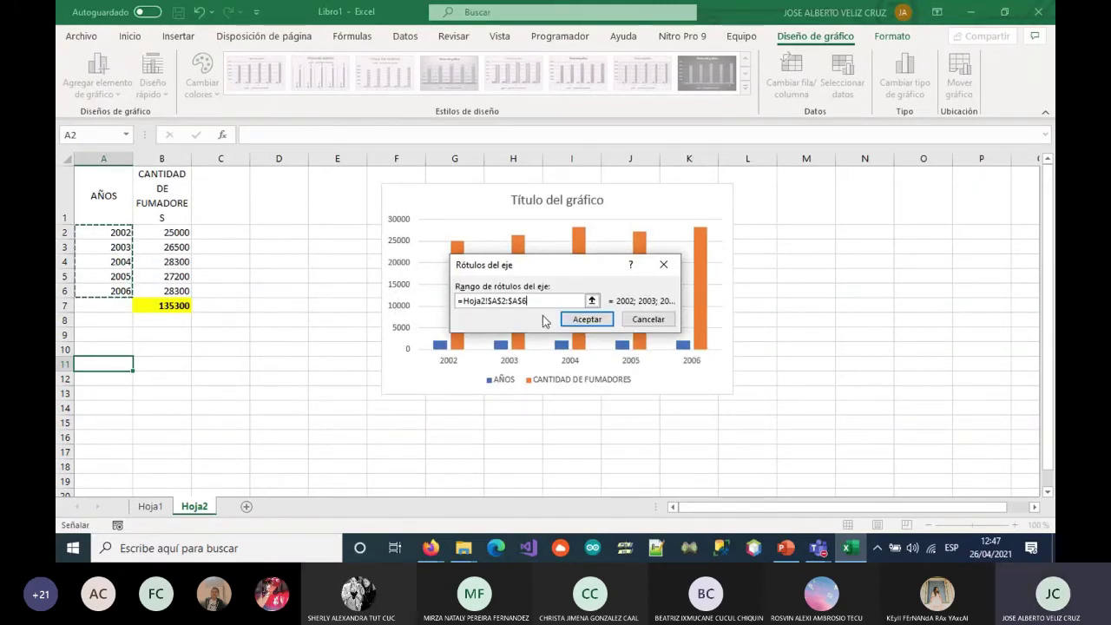
key(Return)
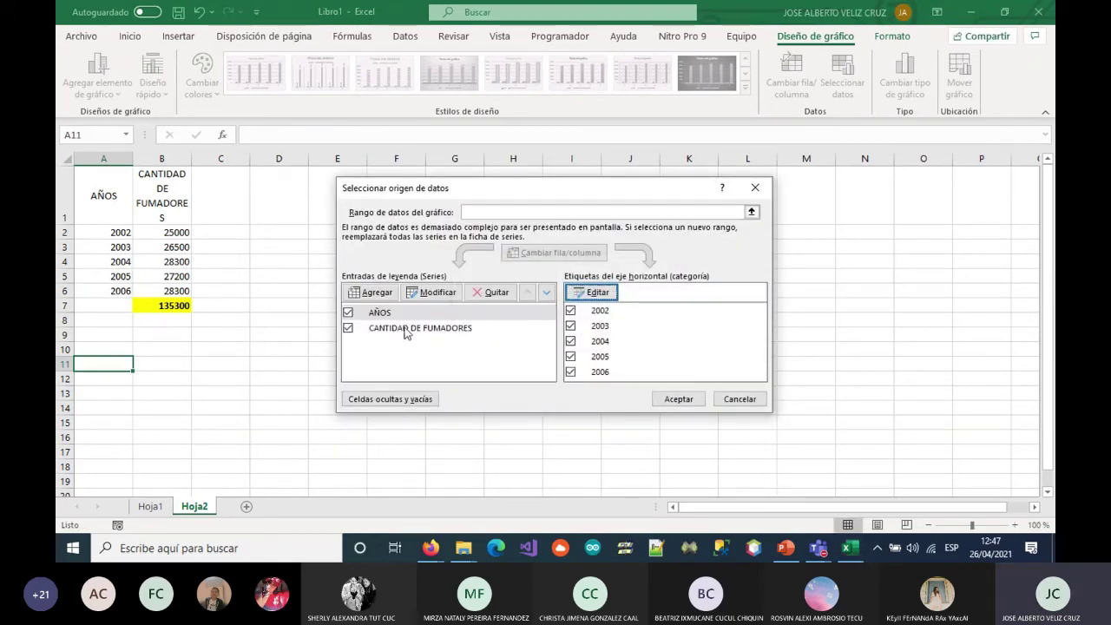
Remove the AÑOS series from the chart's data source and apply the changes
click(381, 315)
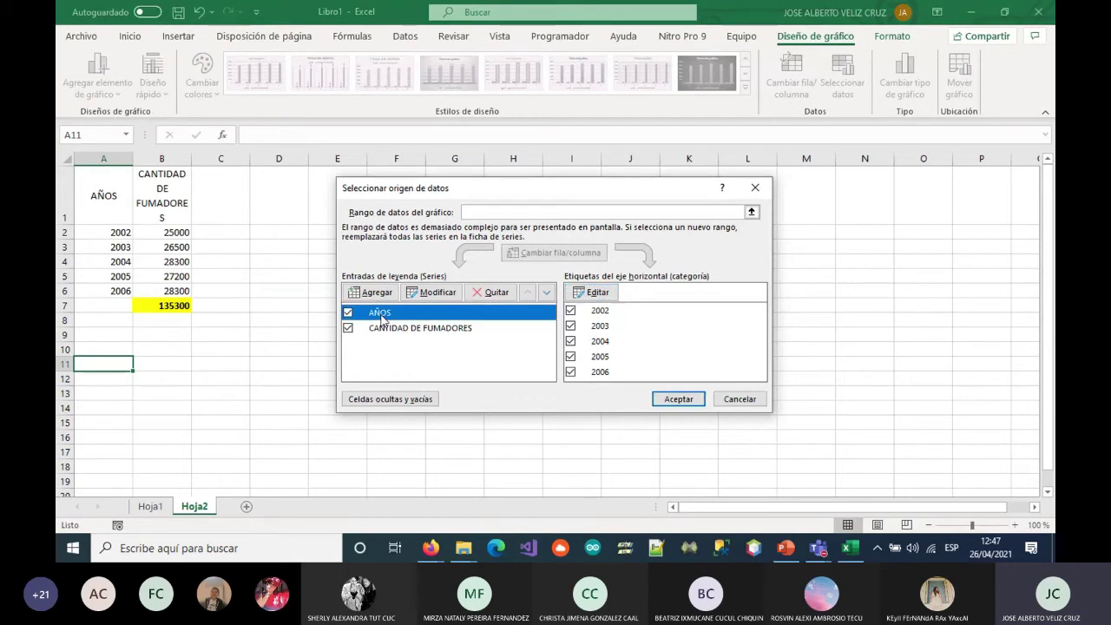
click(489, 291)
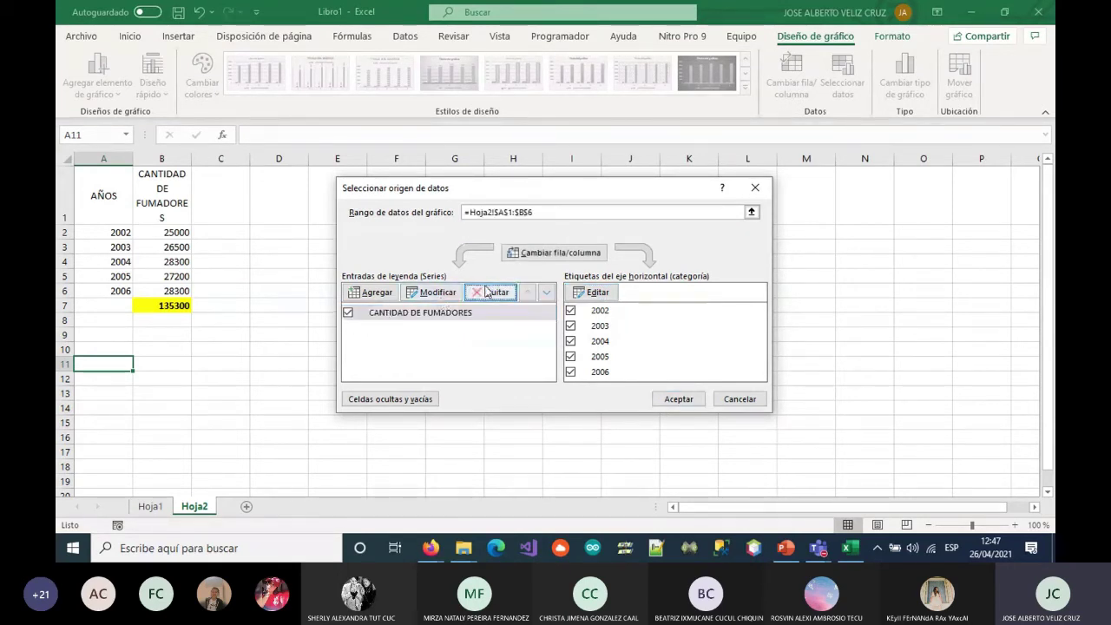
click(668, 399)
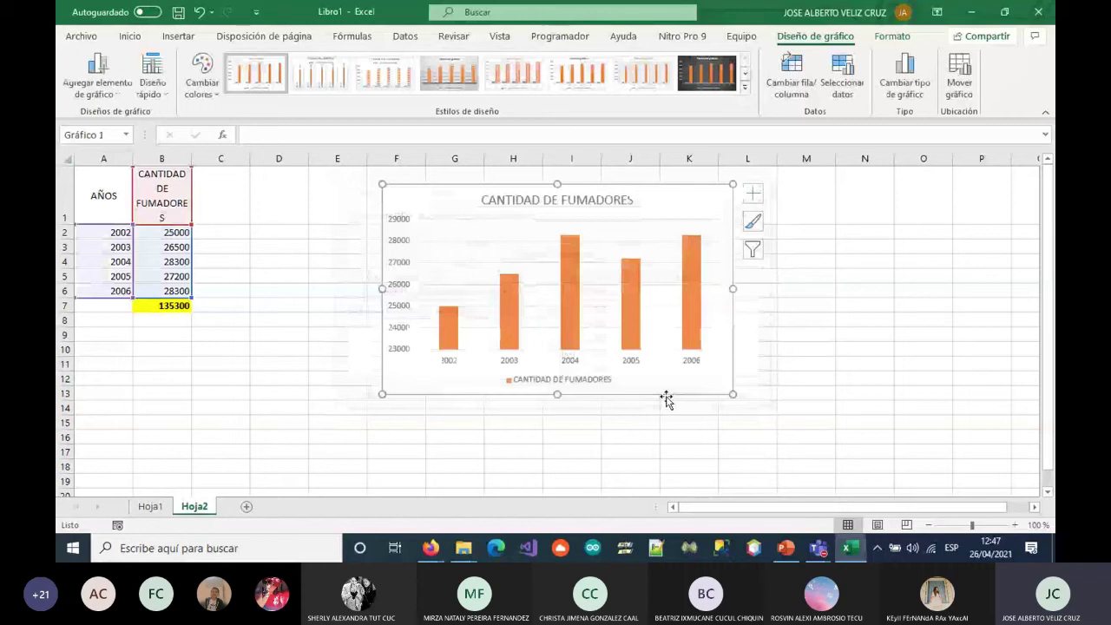
Apply the chart style with a grey gradient background and values inside the bars, and fit the smaller chart over columns D to I
click(448, 73)
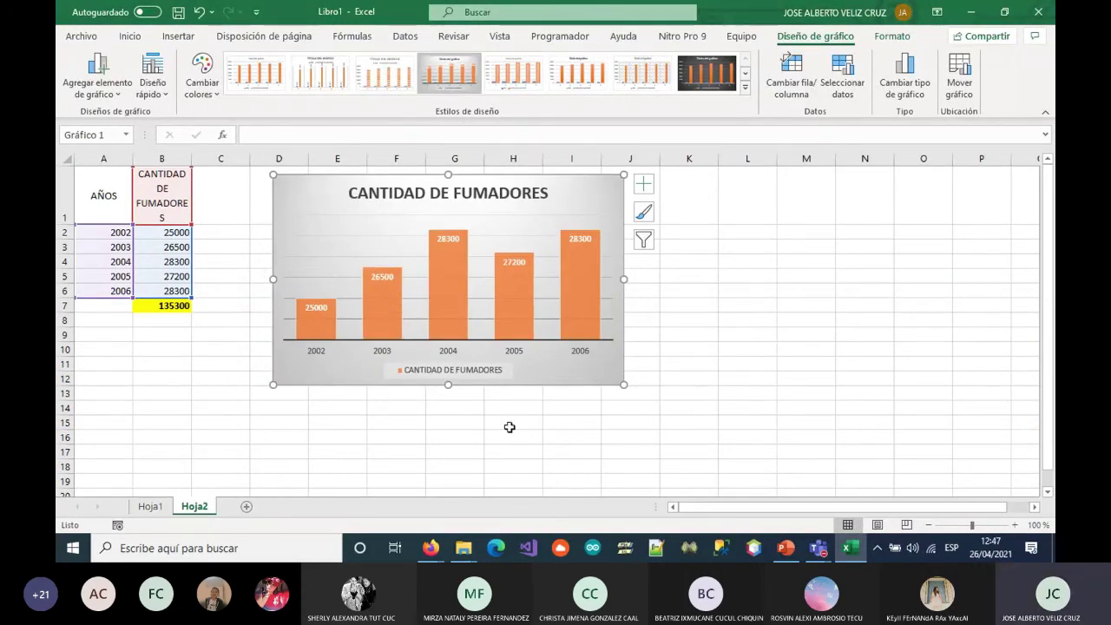
key(Escape)
click(575, 367)
drag(623, 384, 591, 356)
click(715, 508)
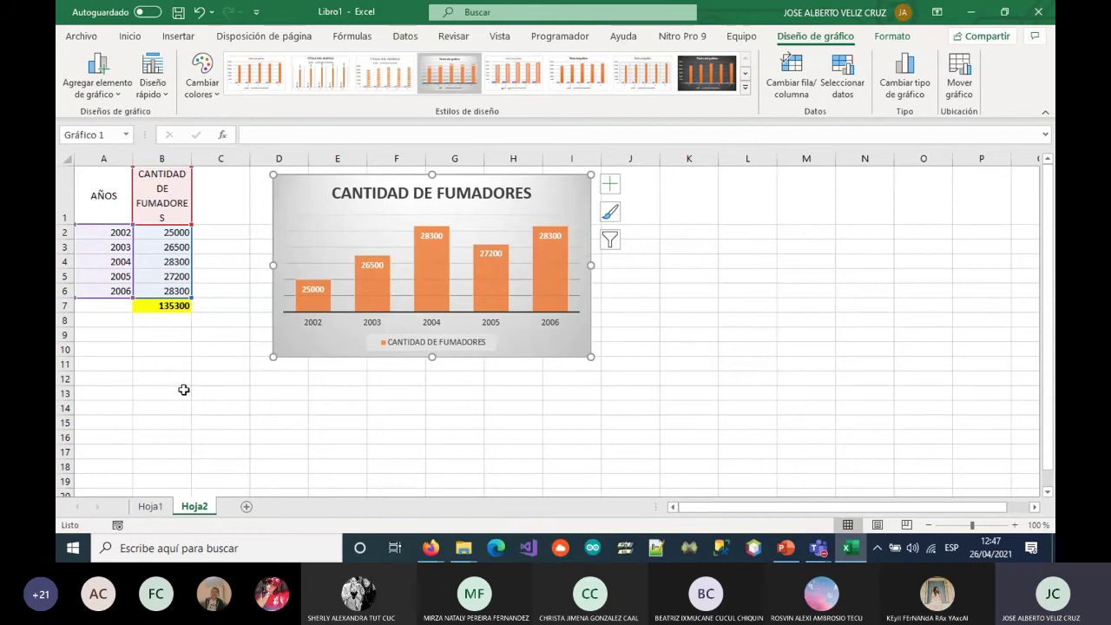
click(104, 377)
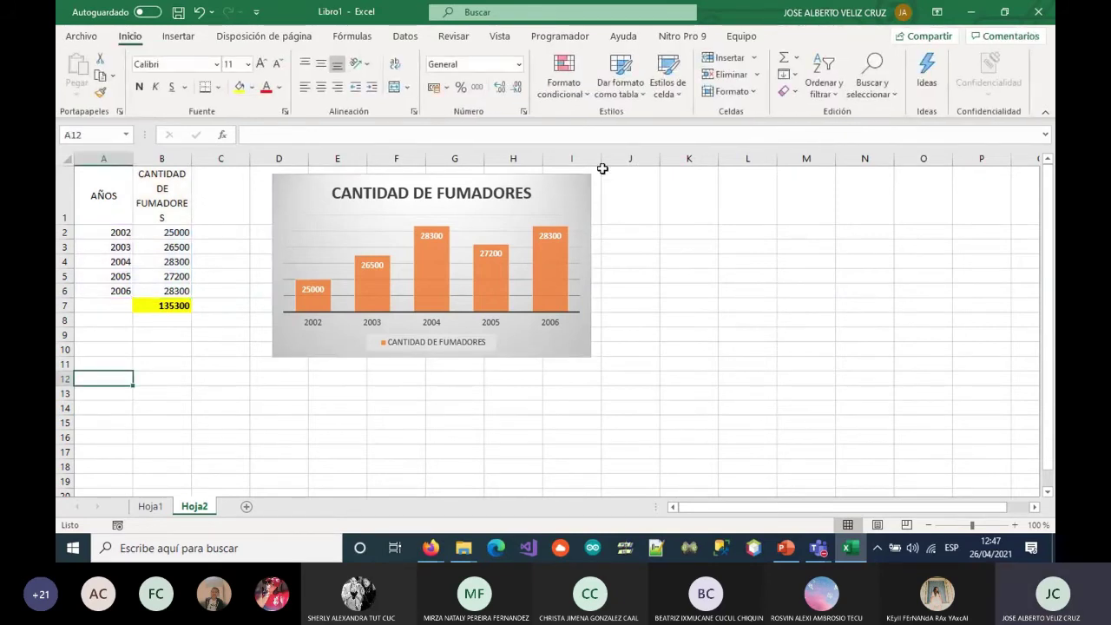
Arrange the workbook side by side with Hoja de ejercicios 11.pdf, showing questions a to e at 110% zoom
drag(730, 19, 57, 17)
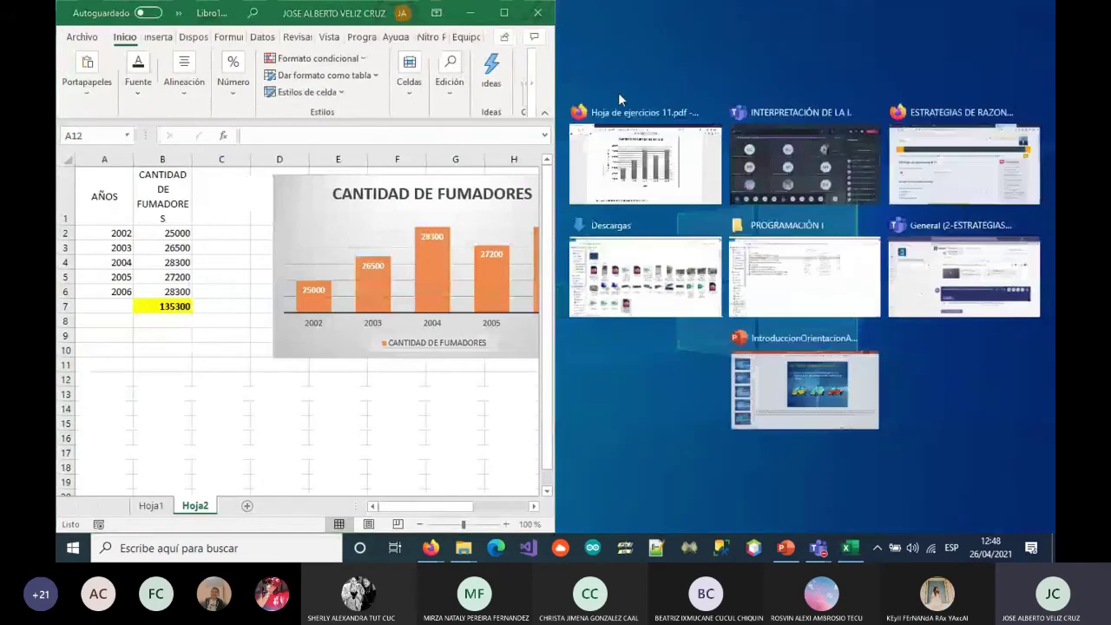
click(633, 139)
scroll(784, 389, down, 5)
scroll(785, 388, up, 1)
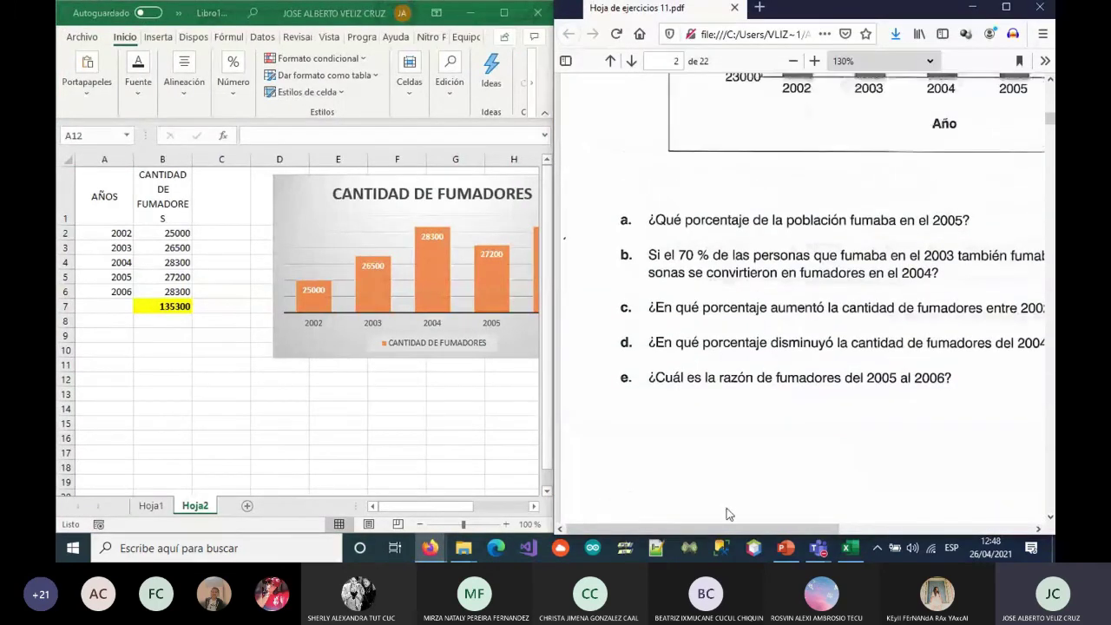
click(791, 63)
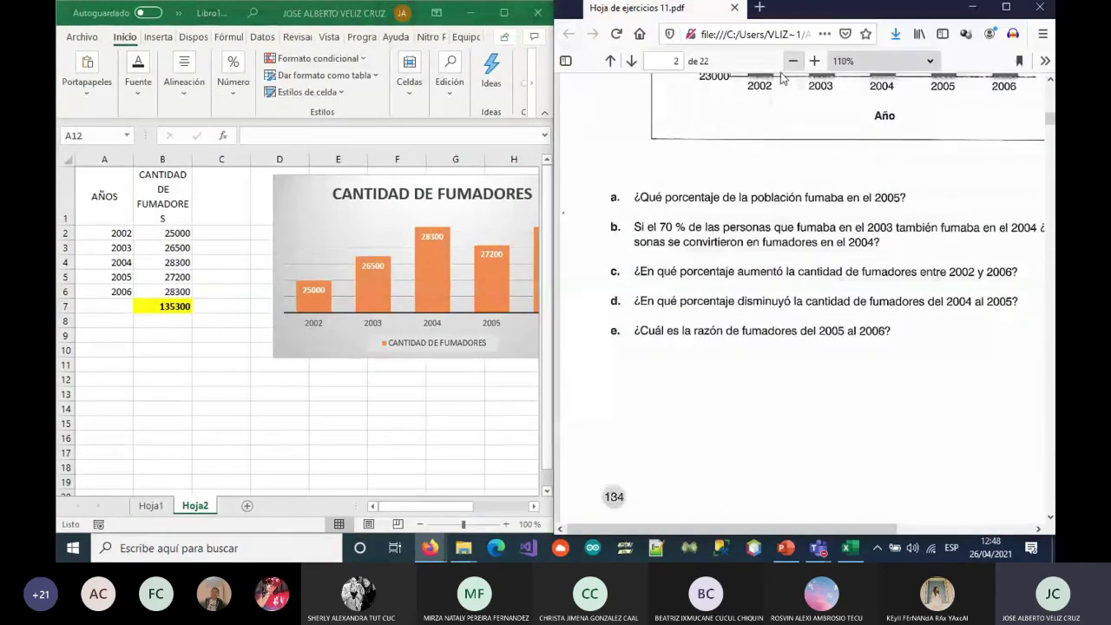
Enter the heading "1-COMPRENDER EL PROBLEMA" in cell A12 of the workbook
click(338, 485)
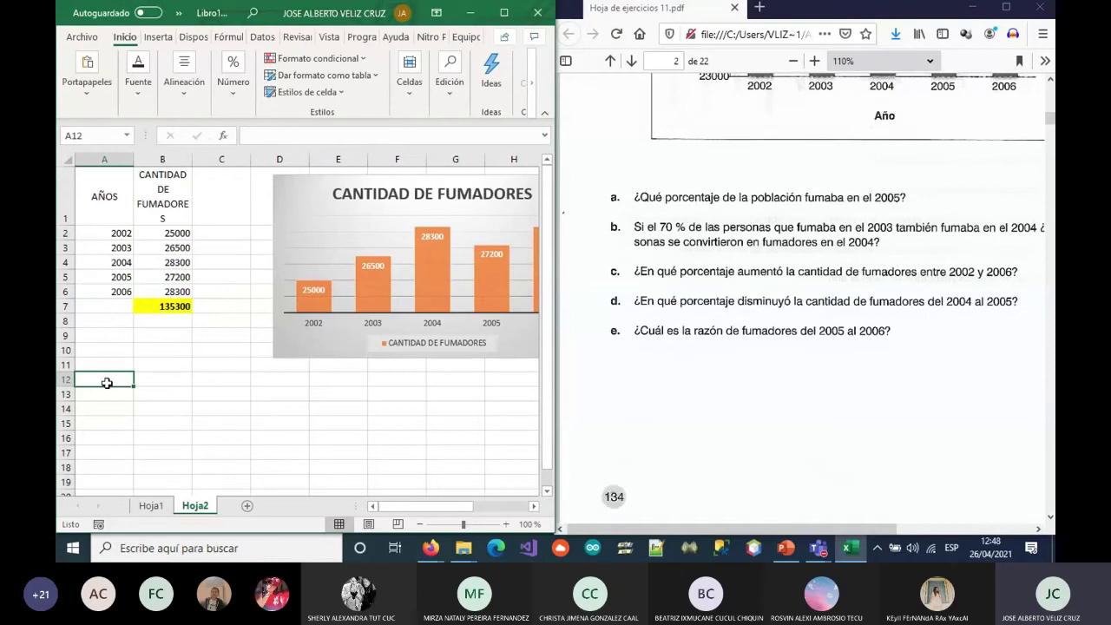
text(1-COMPRENDER)
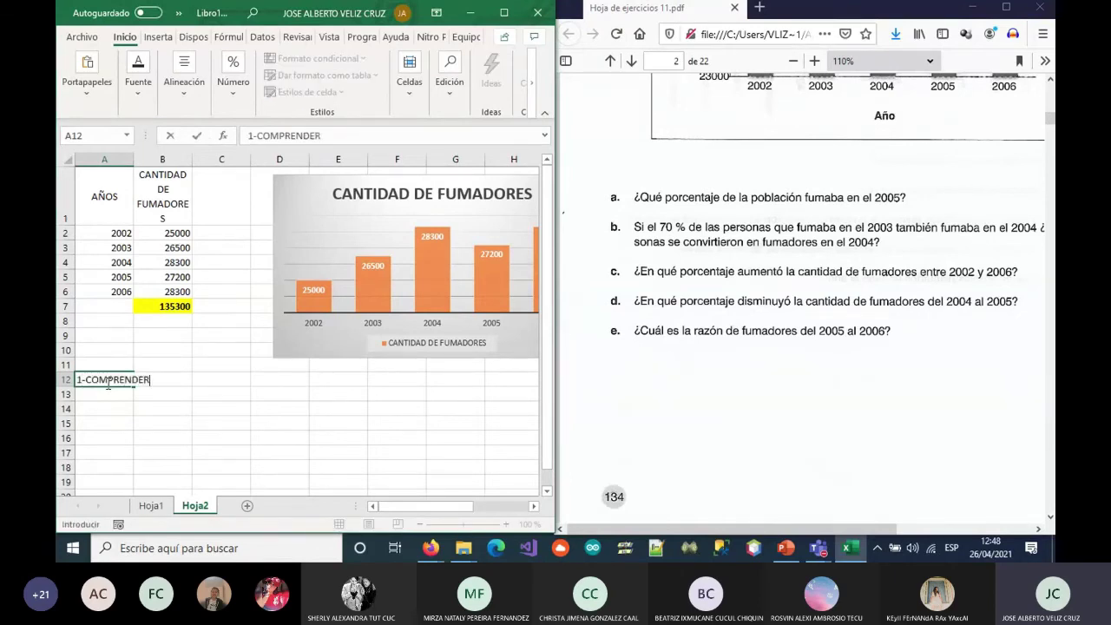
text( EL P)
text(ROBLEMA)
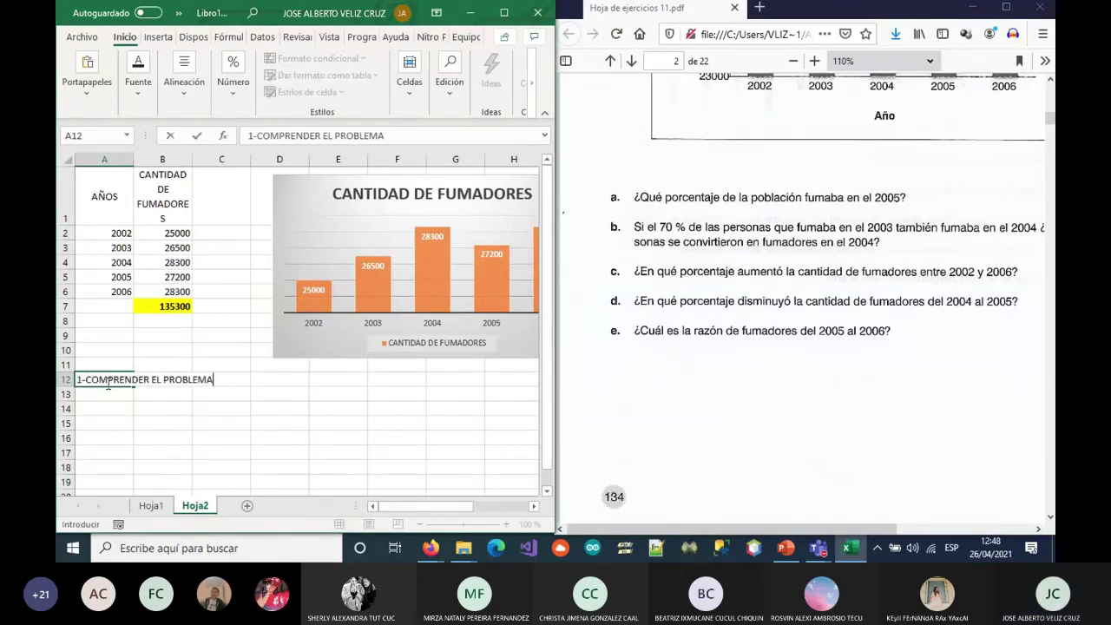
key(Return)
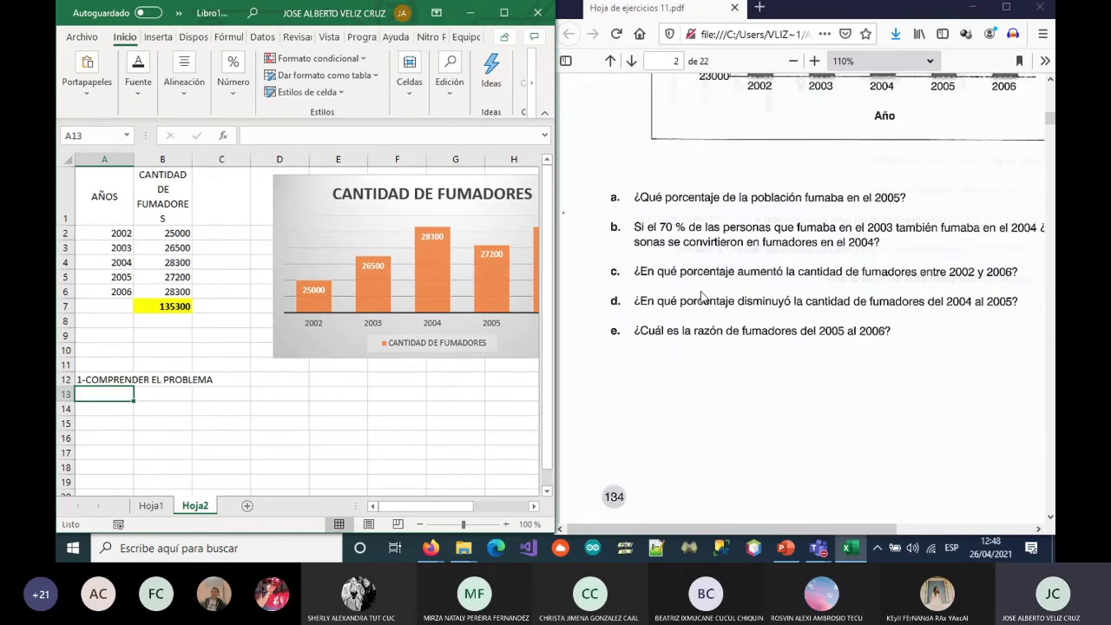
Enter "El pocentaje de la población que fuma en el 2005" in A13 for question a
text(El poc)
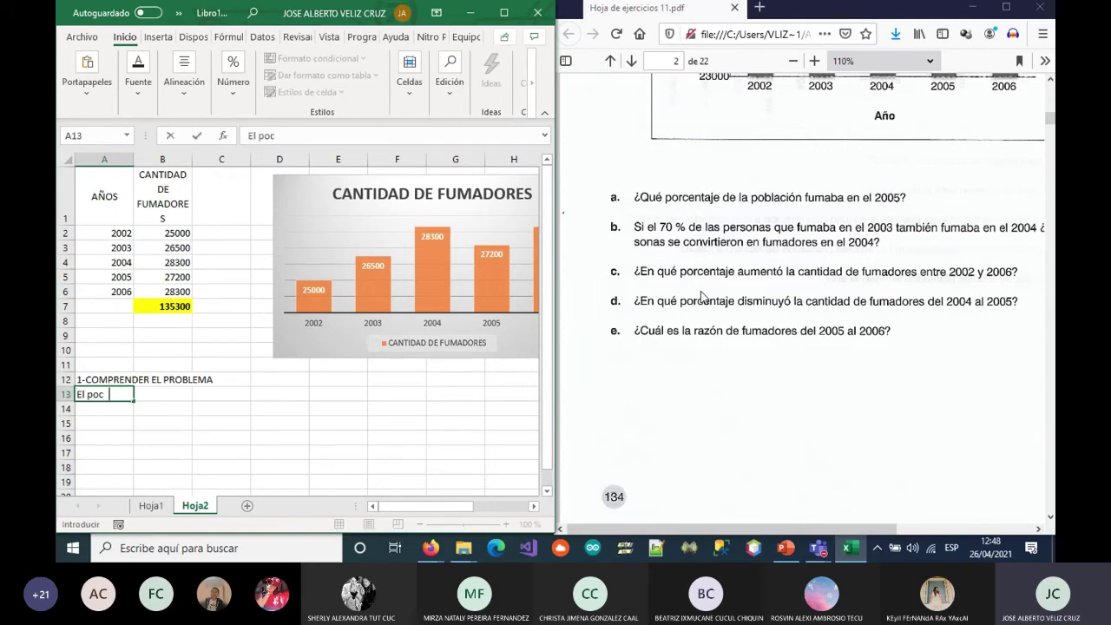
text(entaje de la p)
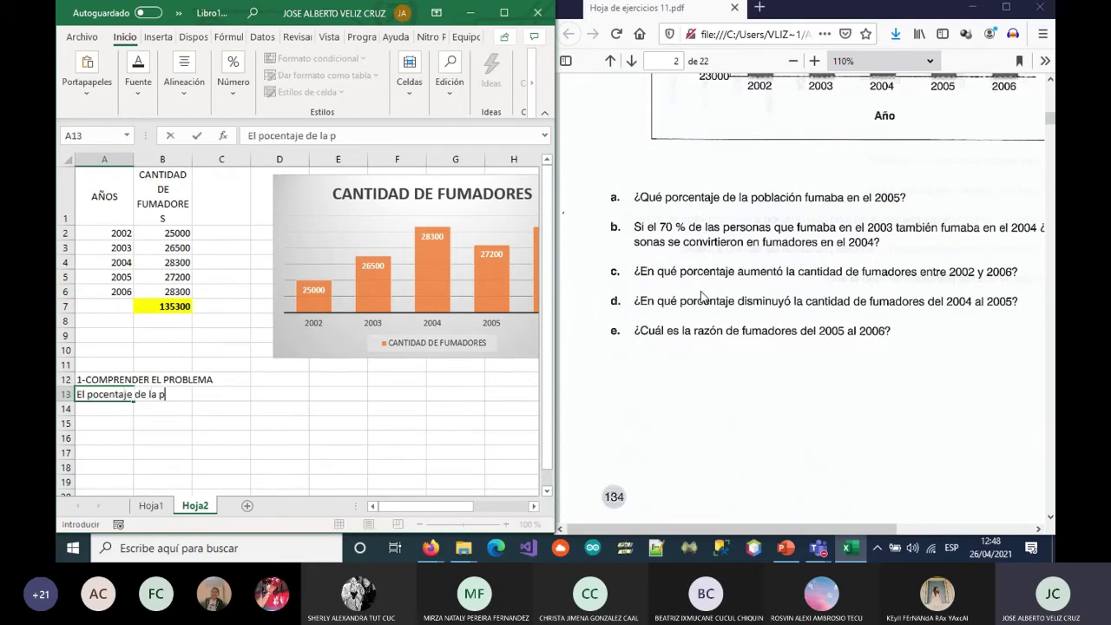
text(oblación fu)
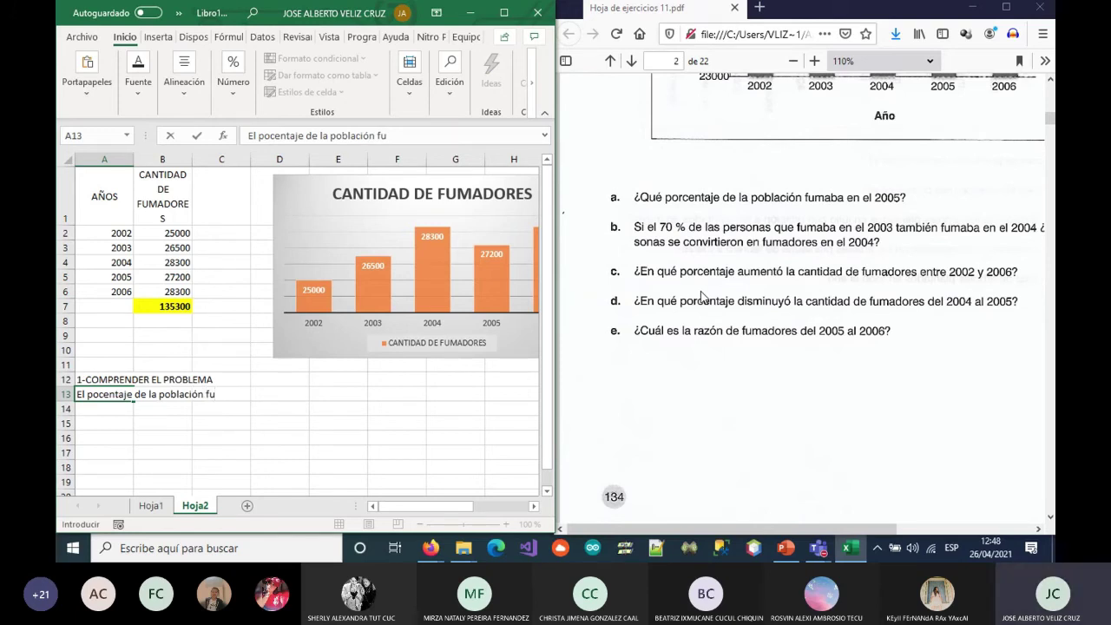
key(BackSpace)
key(BackSpace)
text(que fuma en el 2005)
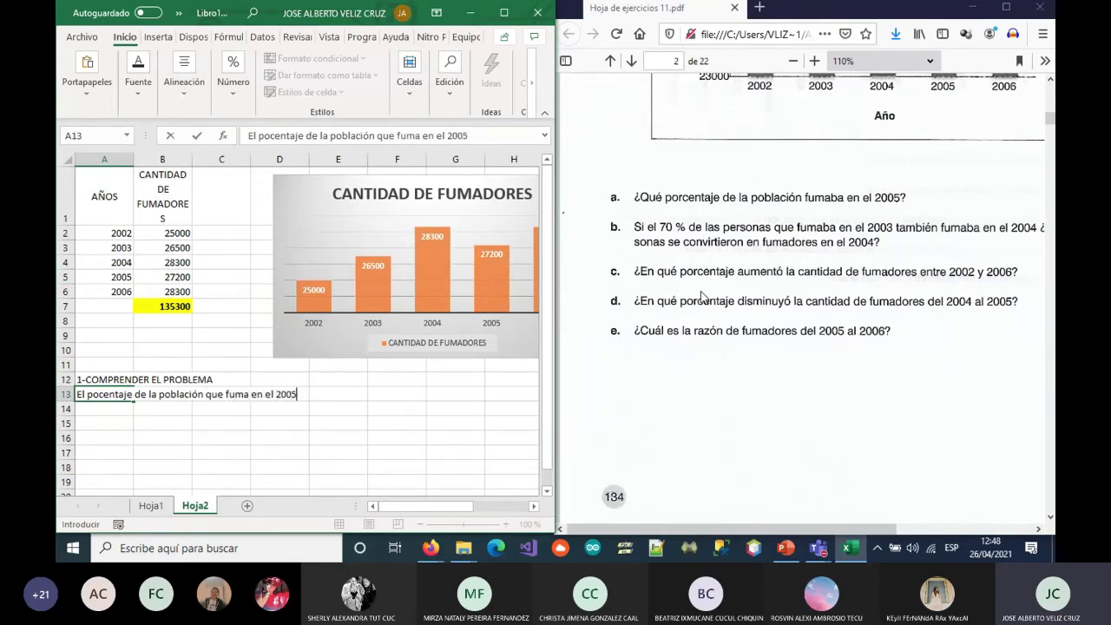
key(Return)
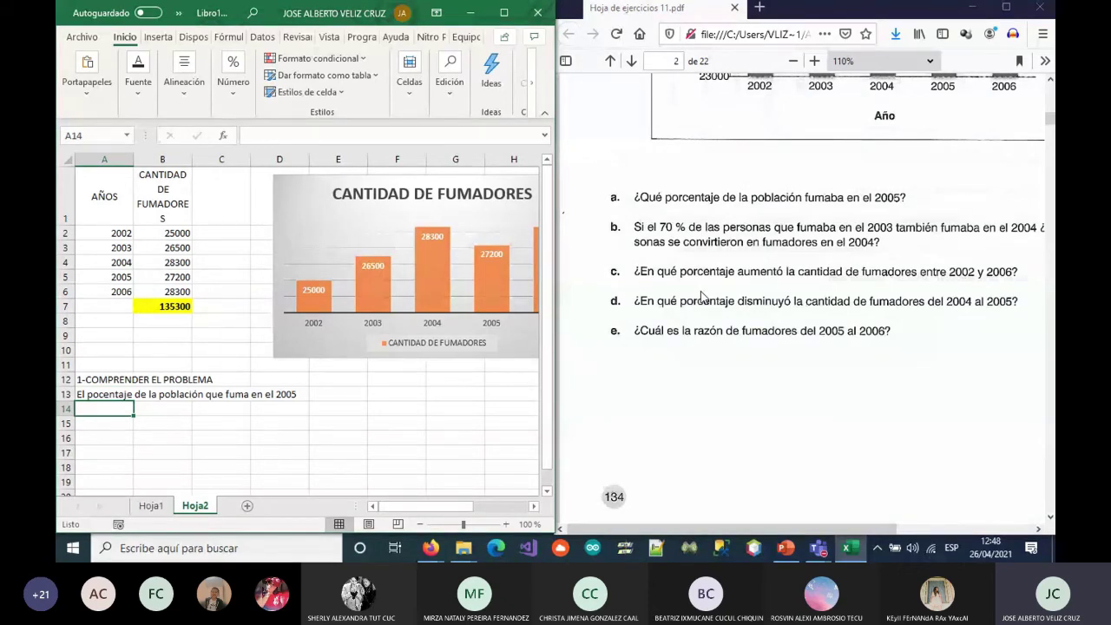
Enter "Si el 70% de las personas que fumaba en el 2003 también fumaba en el 2004" in A14 for question b
text(Si el 70% de l)
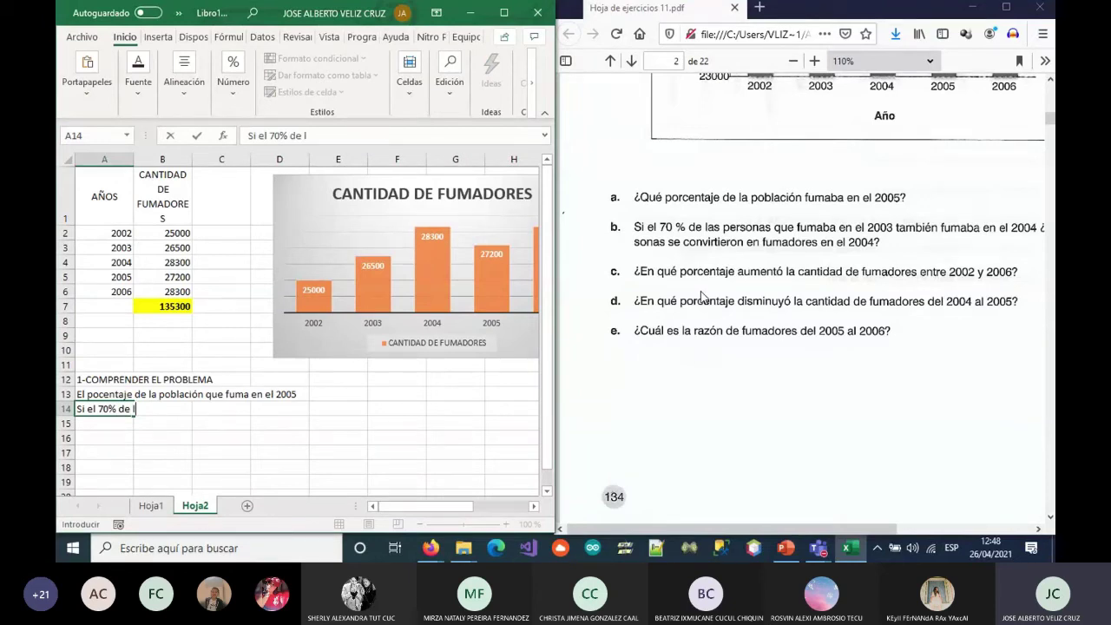
text(as personas que fumaba en el)
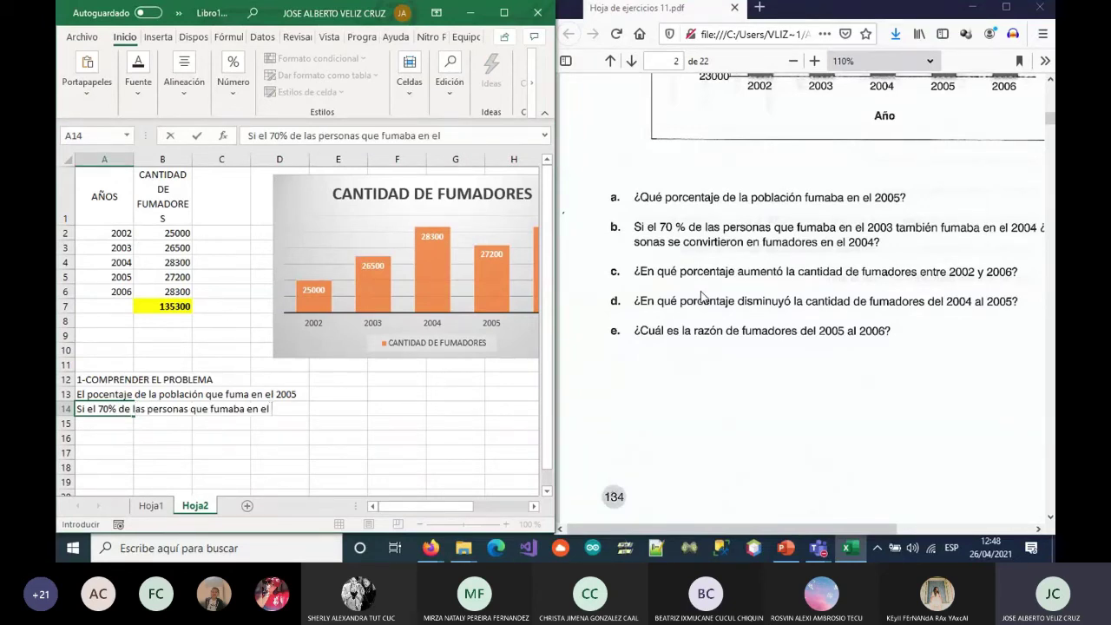
text( 2003 también fu)
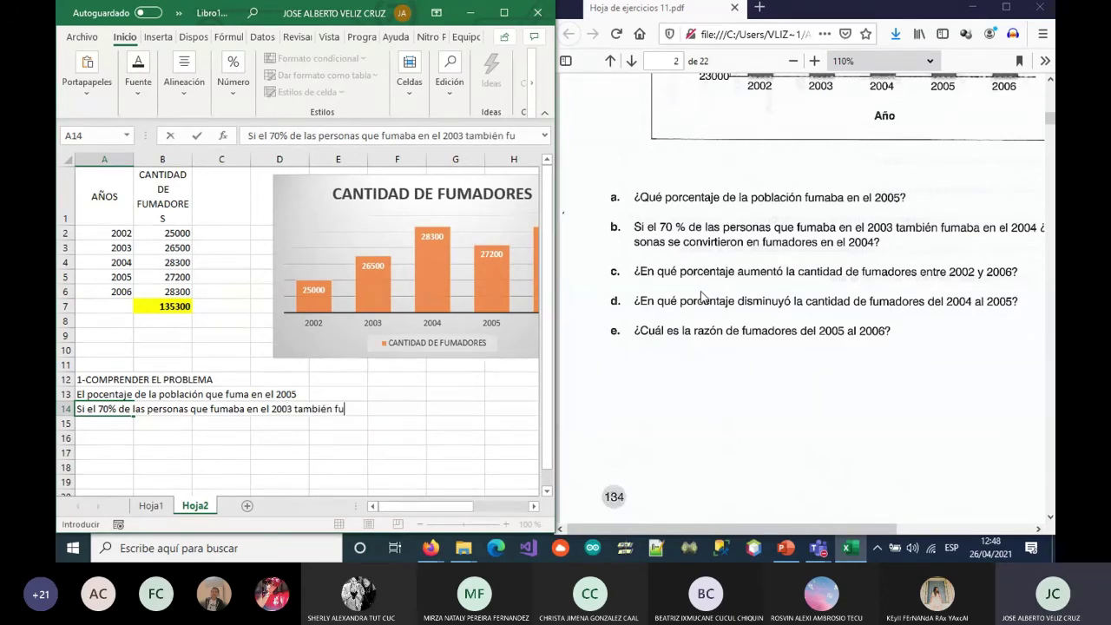
text(maba en el 2004)
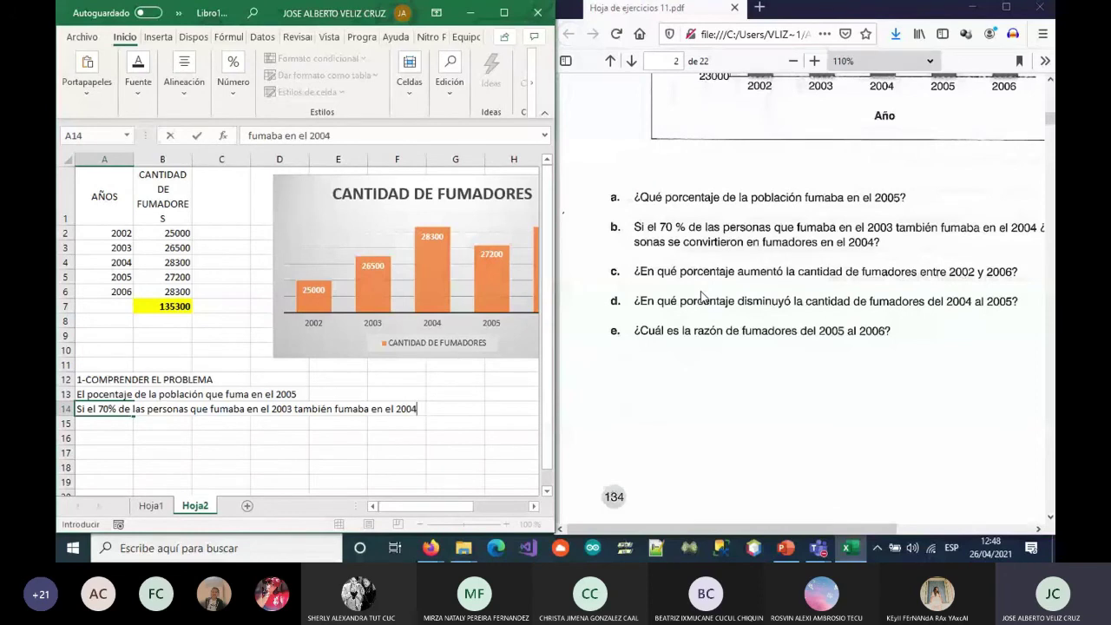
key(Return)
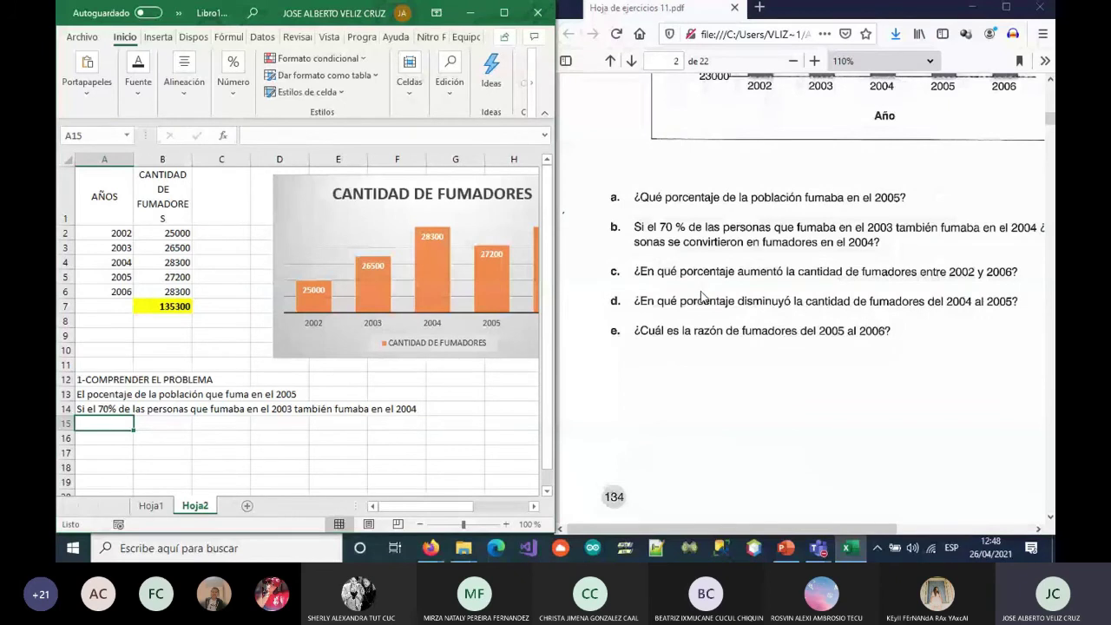
Enter "¿Cuántas personas se convirtieron en fumadores en el 2004" in A15 to complete question b
drag(876, 528, 902, 528)
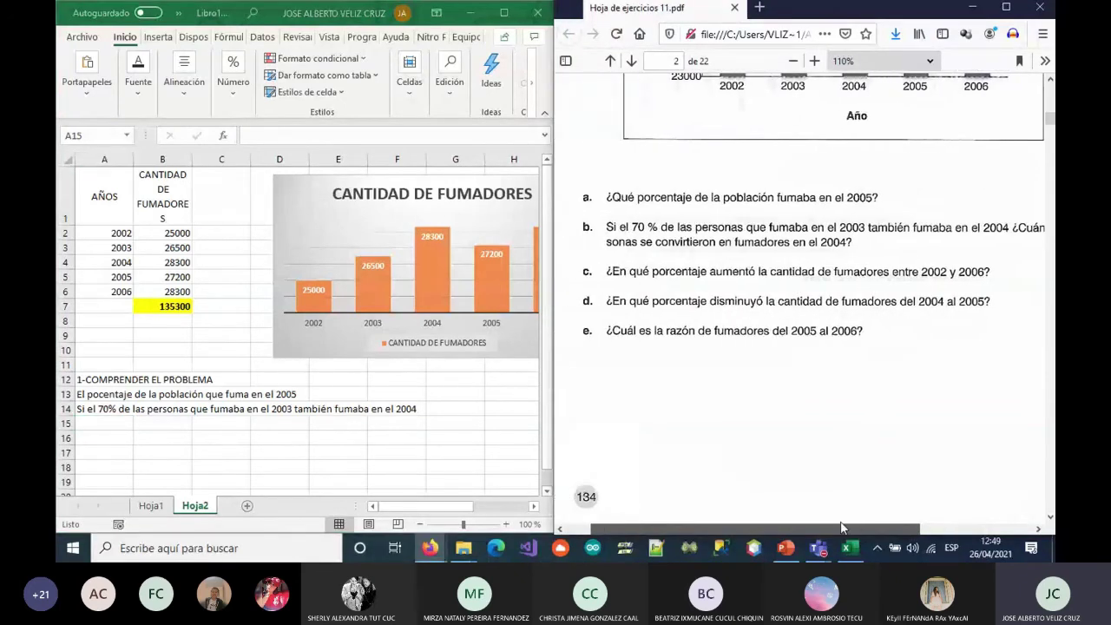
click(86, 423)
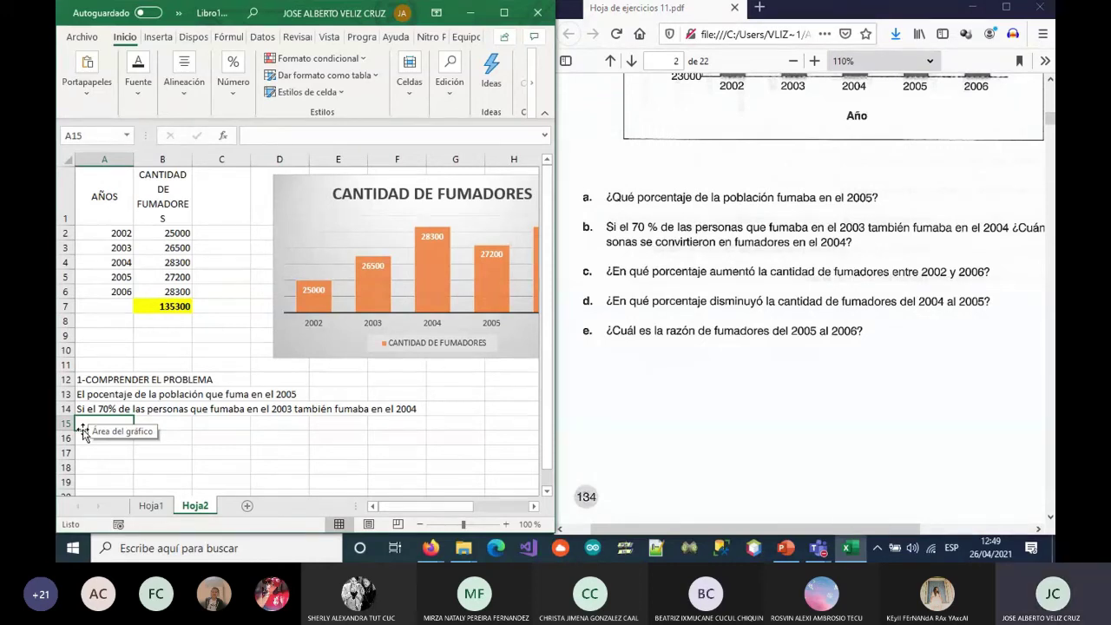
text(¿Cuántas persona)
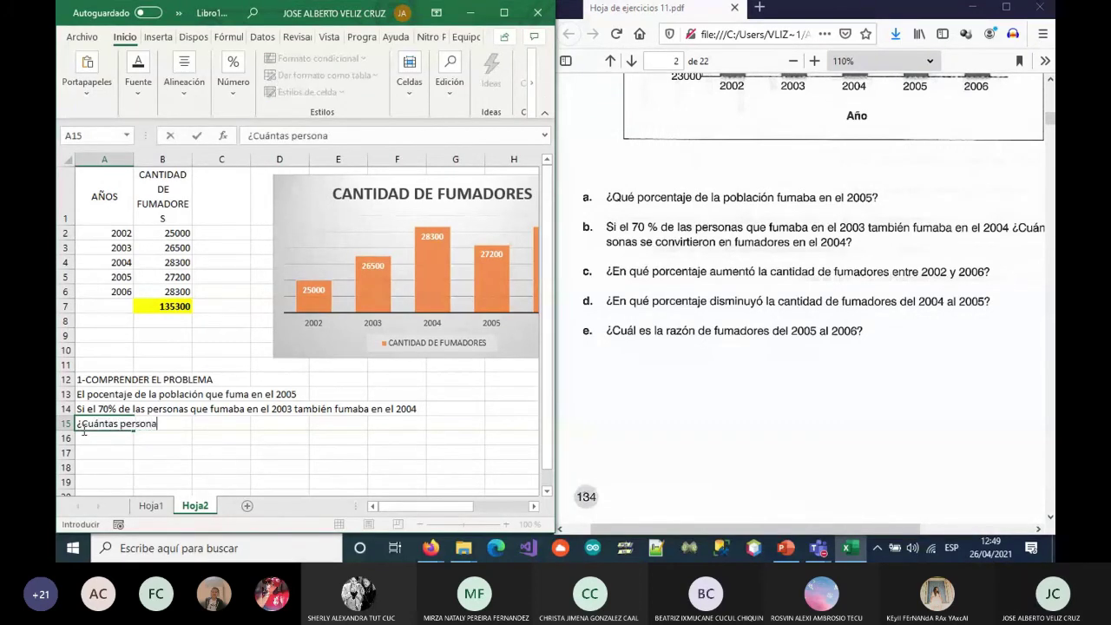
text(s se convirti)
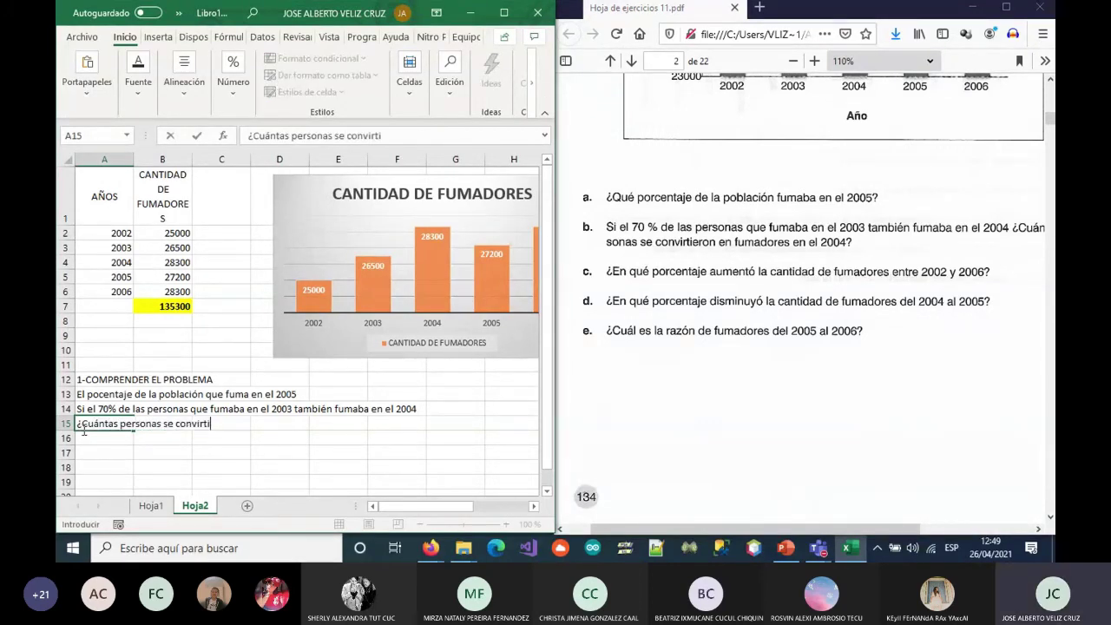
text(eron)
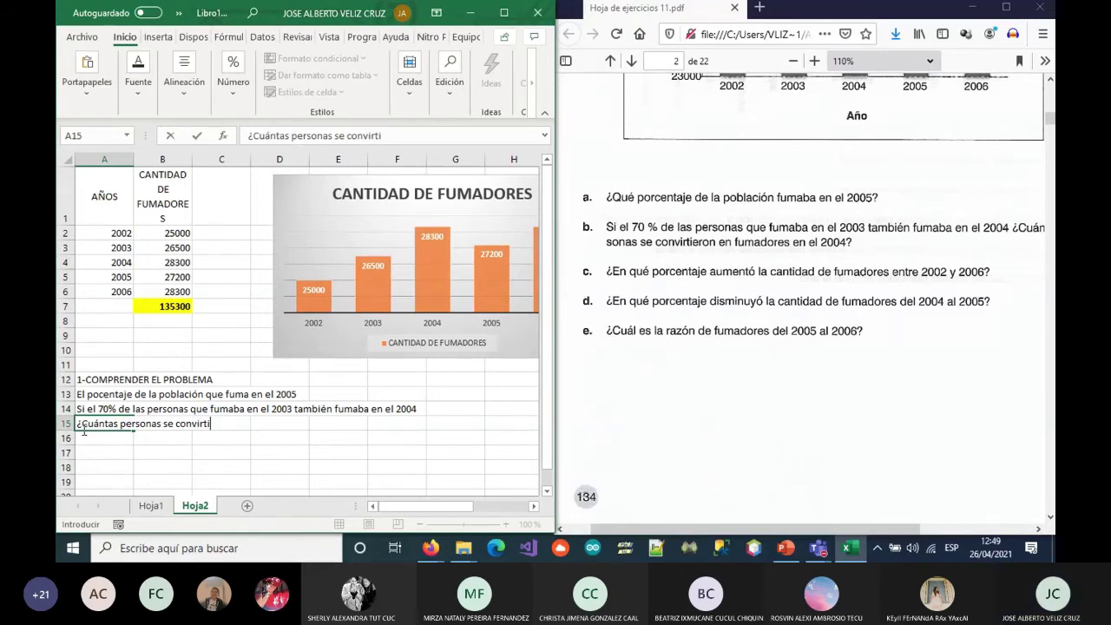
text( en fumado)
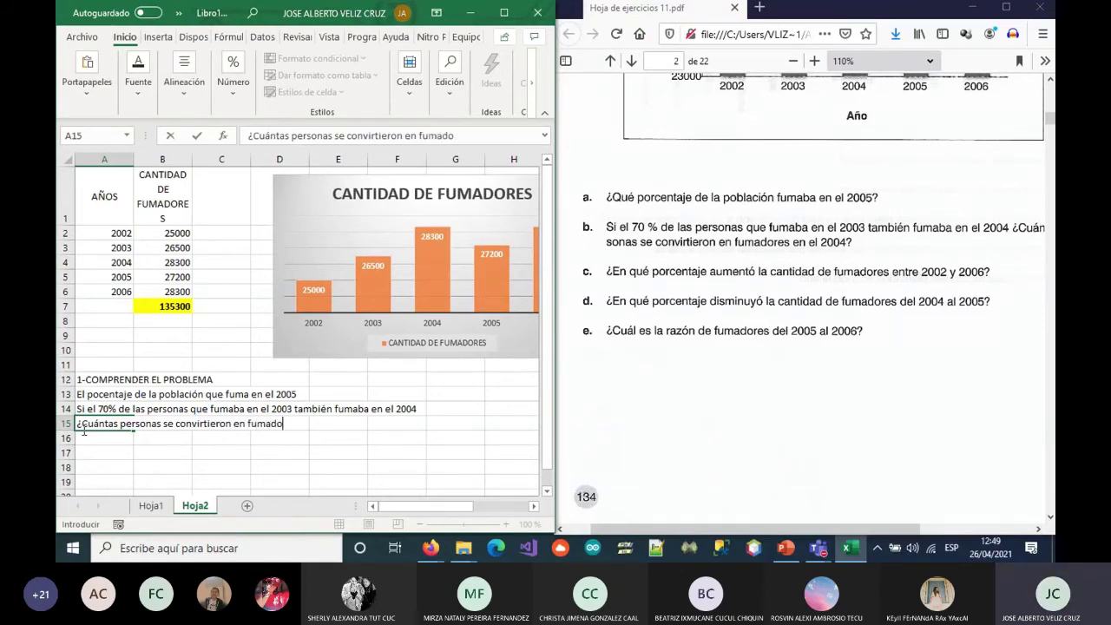
text(res en el 2004)
key(Return)
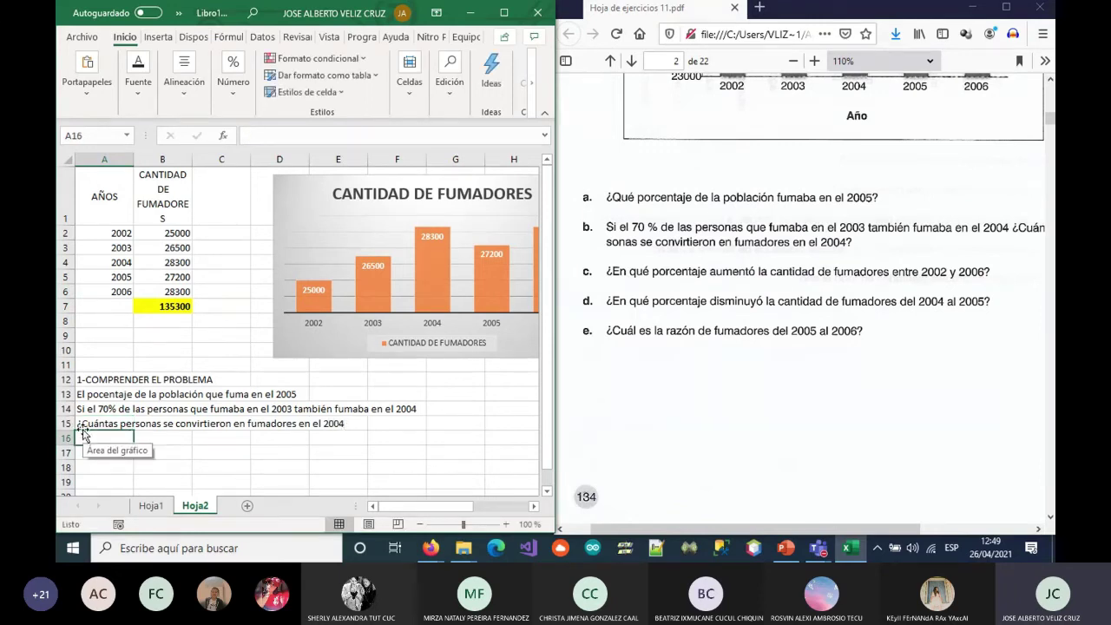
Enter "El porcentaje de aumentó en la cantidad de fumadores entre el 2002 y el 2005" in A16 for question c
text(El pocentaje de la población que fuma en el 2005)
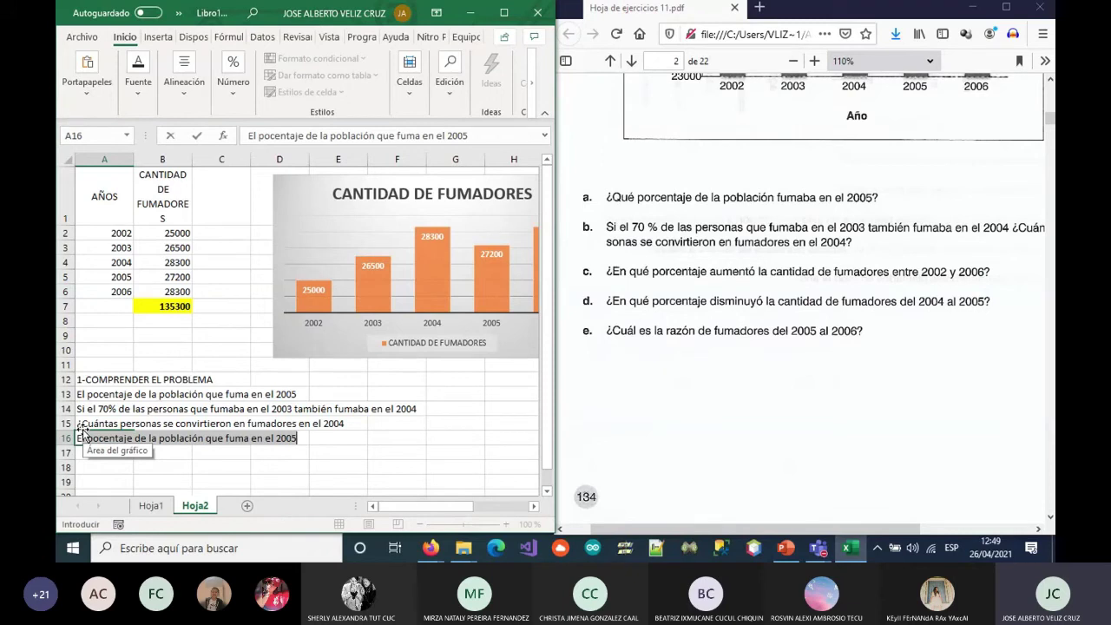
text(r)
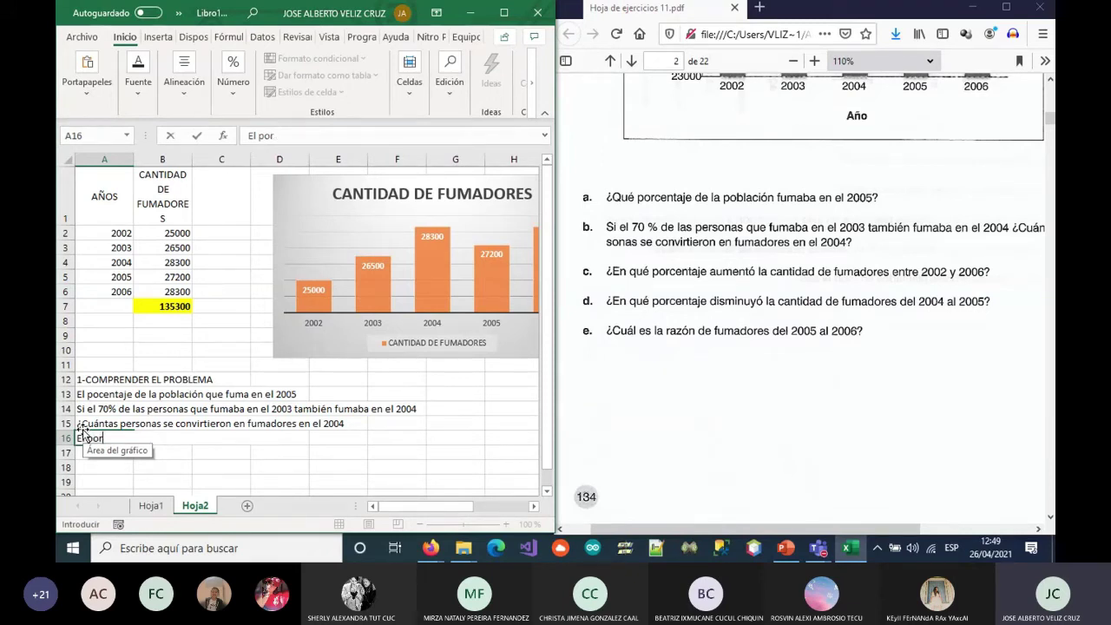
text(centaje de aumentó )
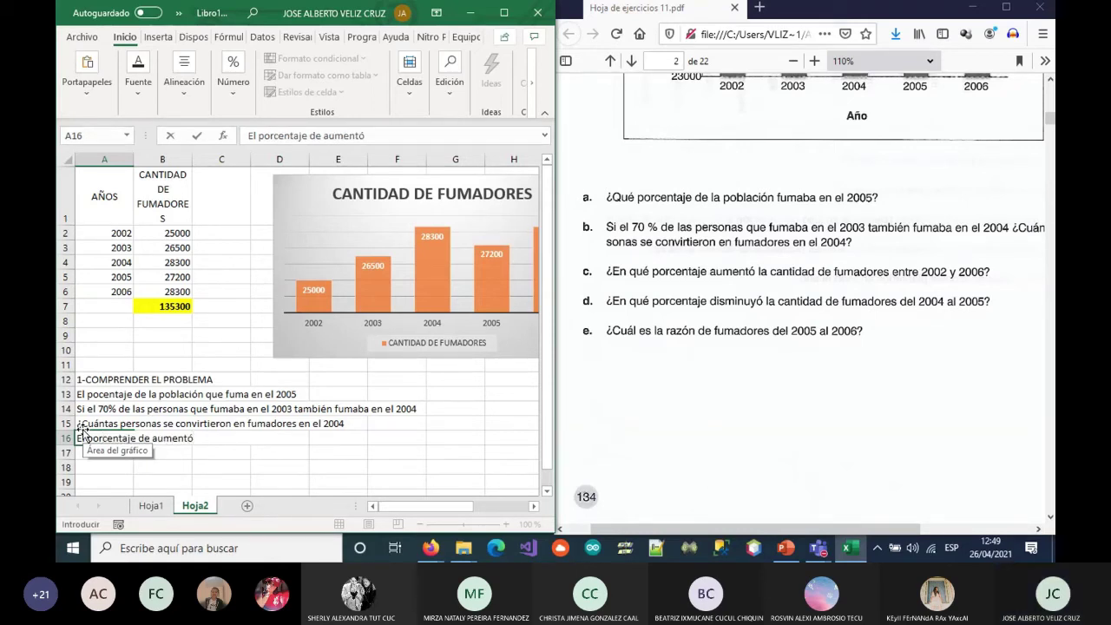
text(en la c)
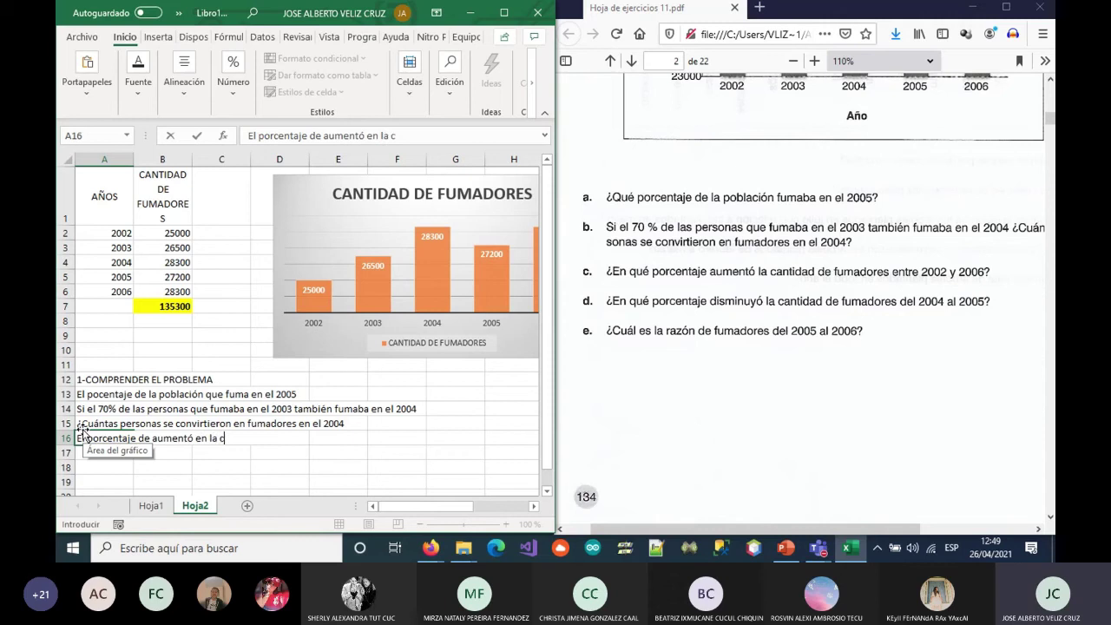
text(antidad de)
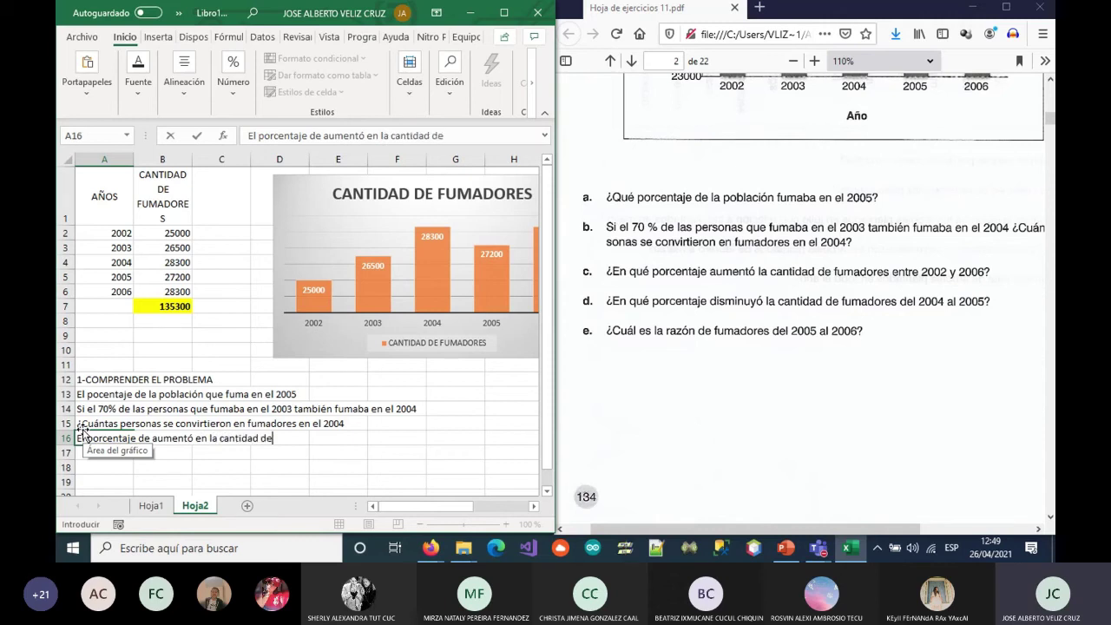
text( fumadore)
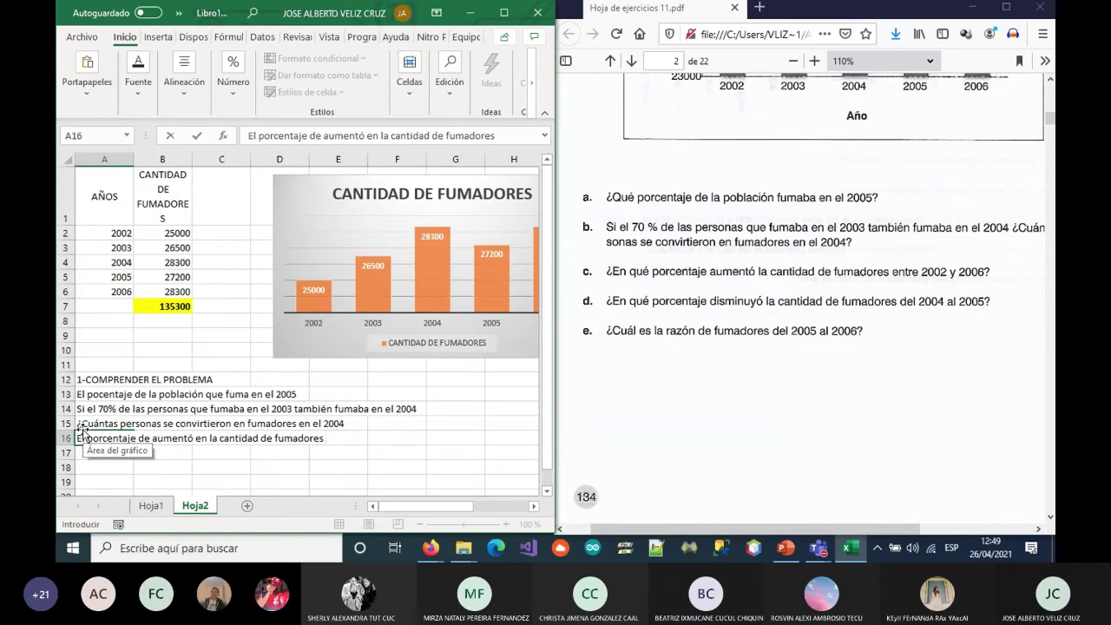
text(s)
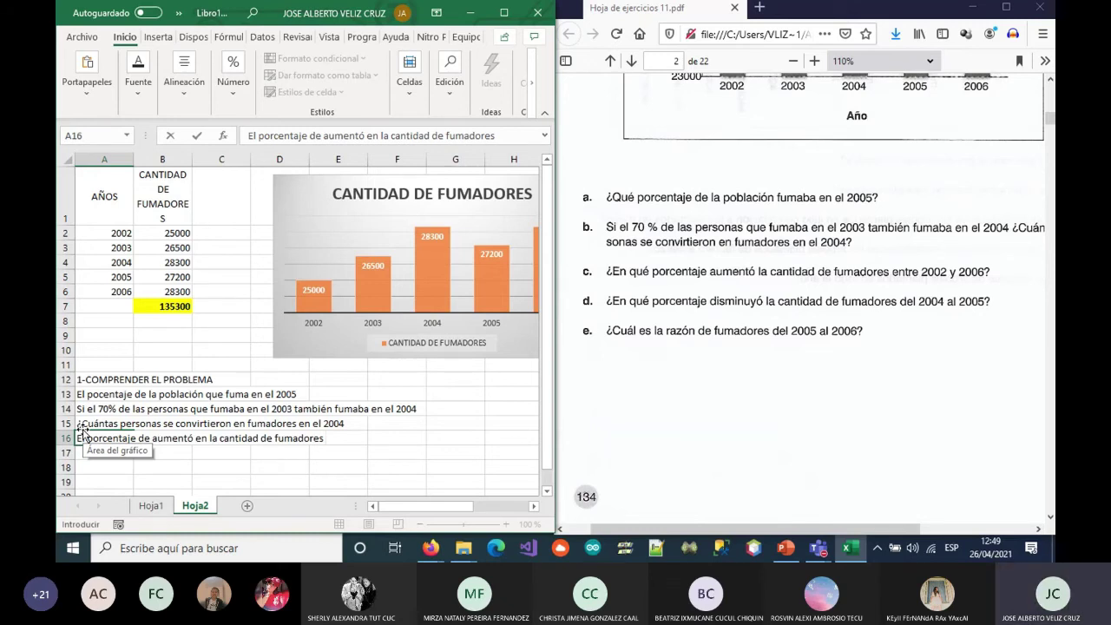
text( entre el 2002 y el )
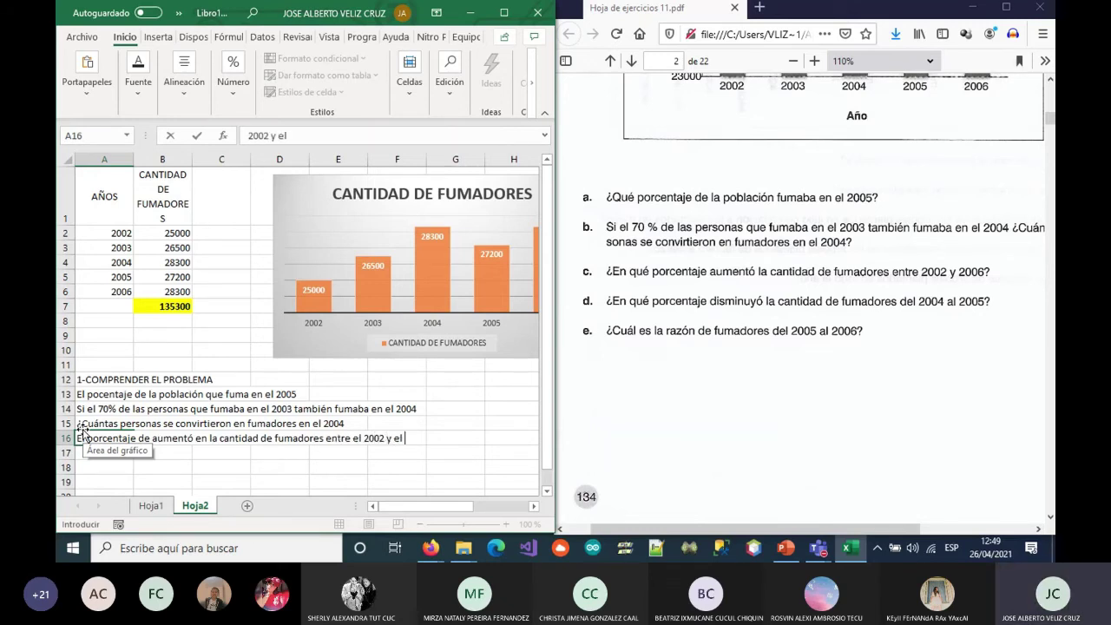
text(200)
text(5)
key(Return)
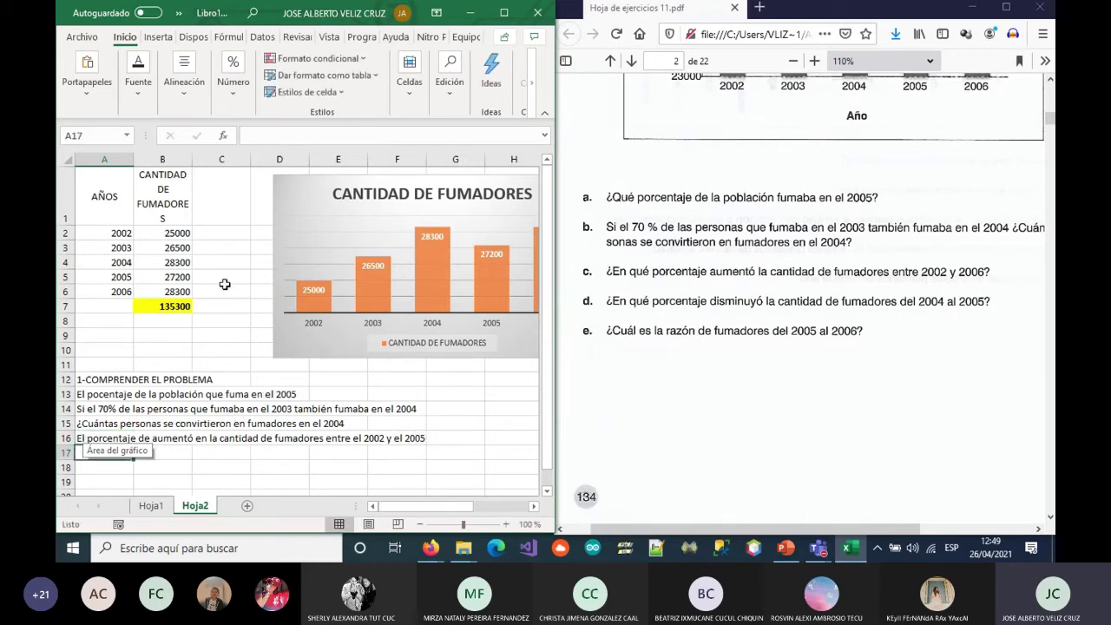
Enter "El porcentaje de disminución en la cantidad de fumadores entre el 2004 y el 2005" in A17 for question d
text(El por)
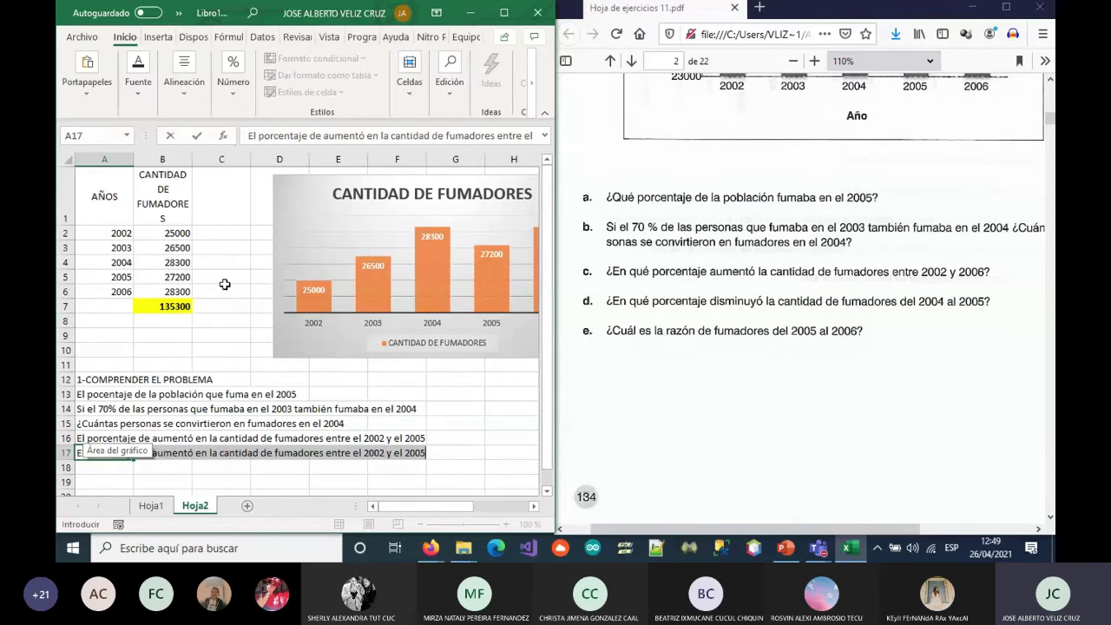
text(centaje de di)
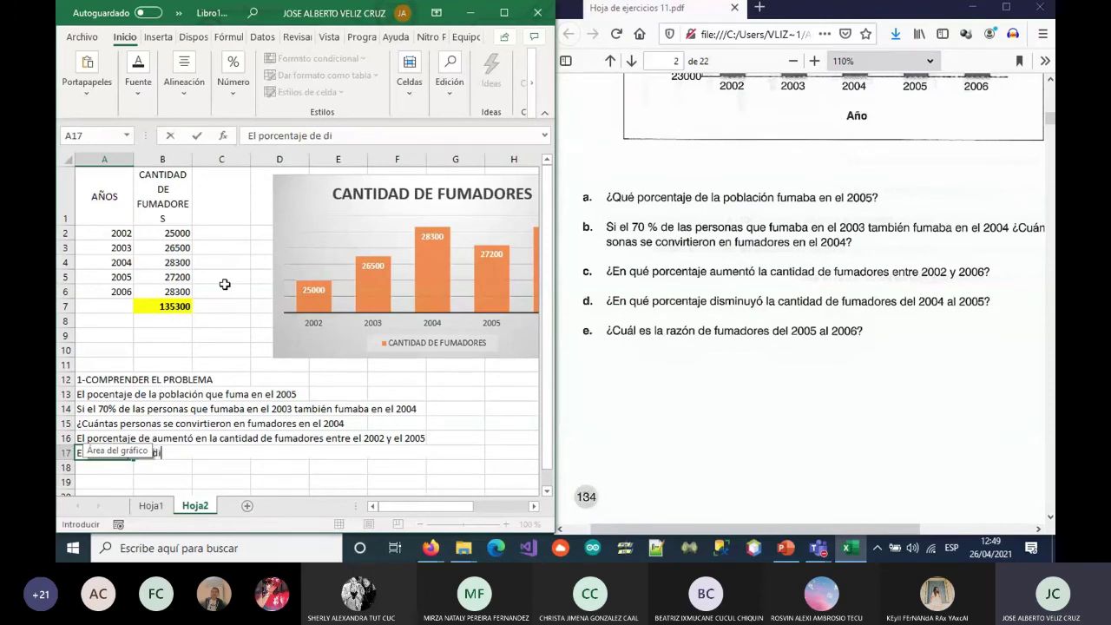
text(sminución )
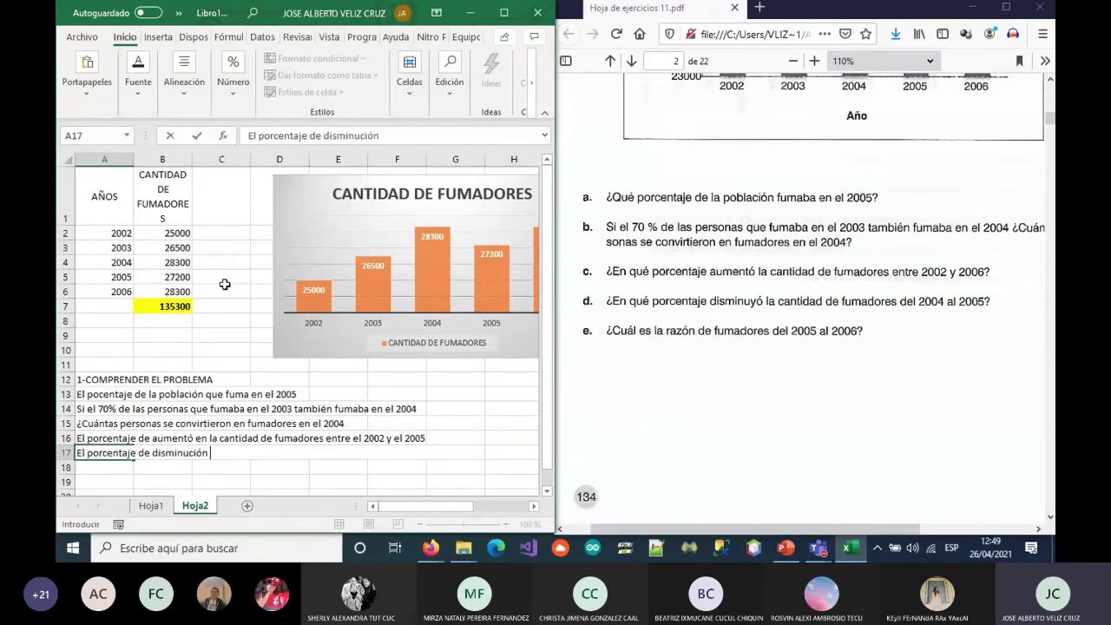
text(en la cantidad )
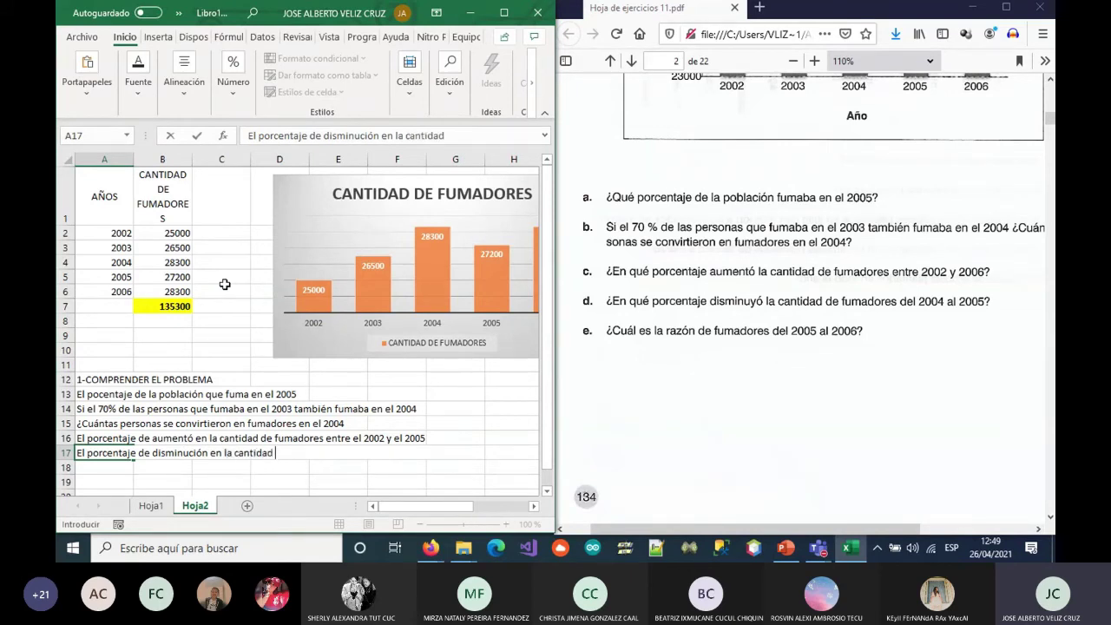
text(de fumadores entre el 2004 y el 2005)
key(Return)
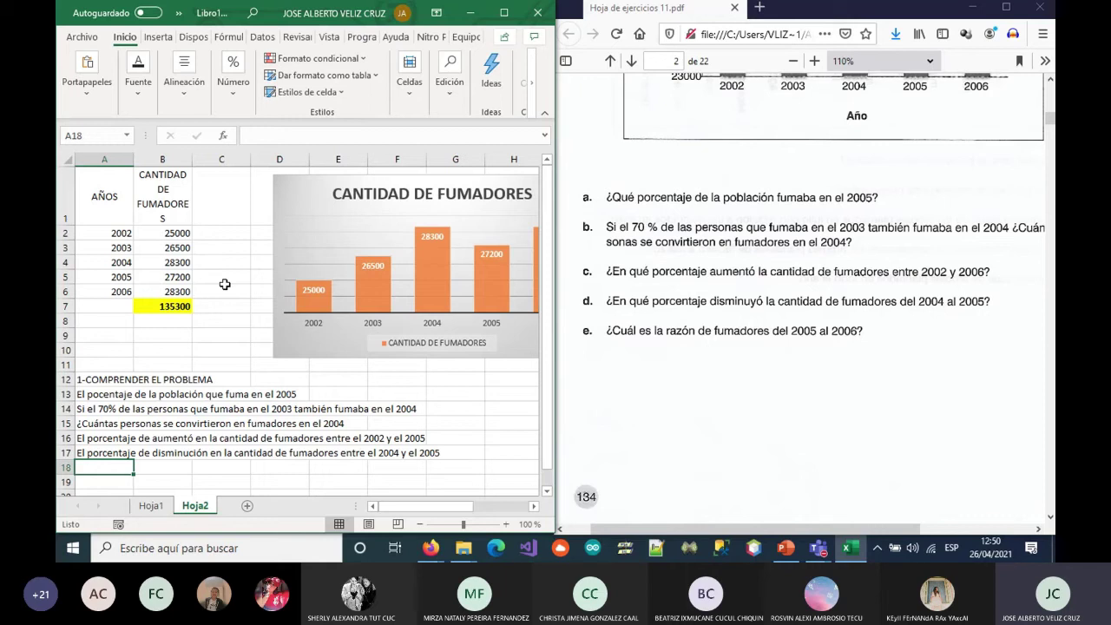
Enter "La razón de fumadores del 2005 al 2006" in A18 for question e
text(La razón de f)
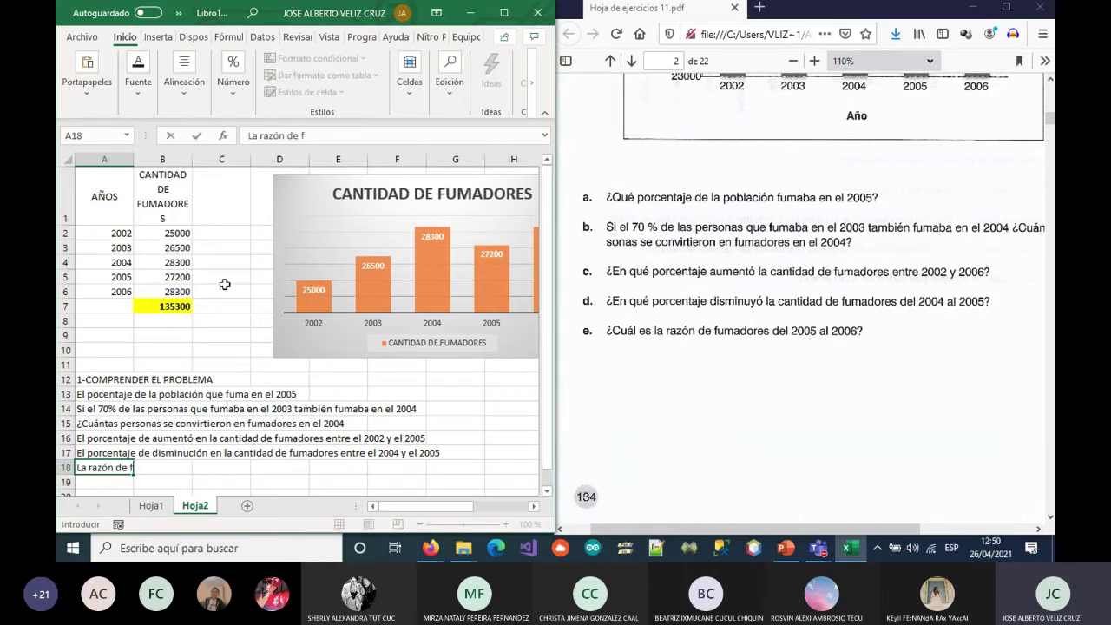
text(umadores del 2005 al 2006)
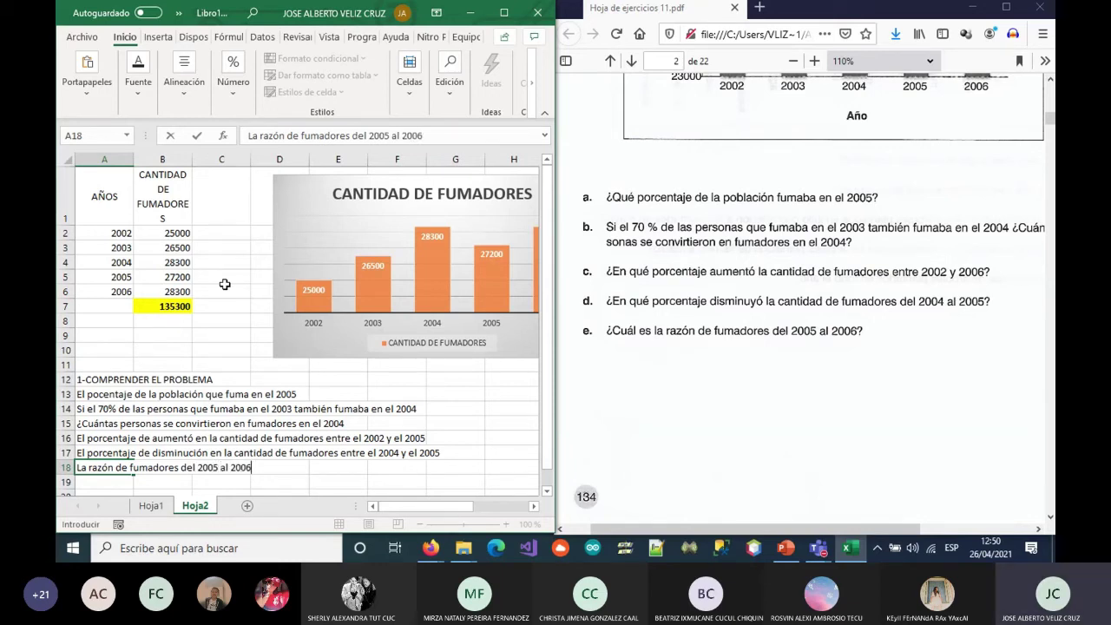
key(Return)
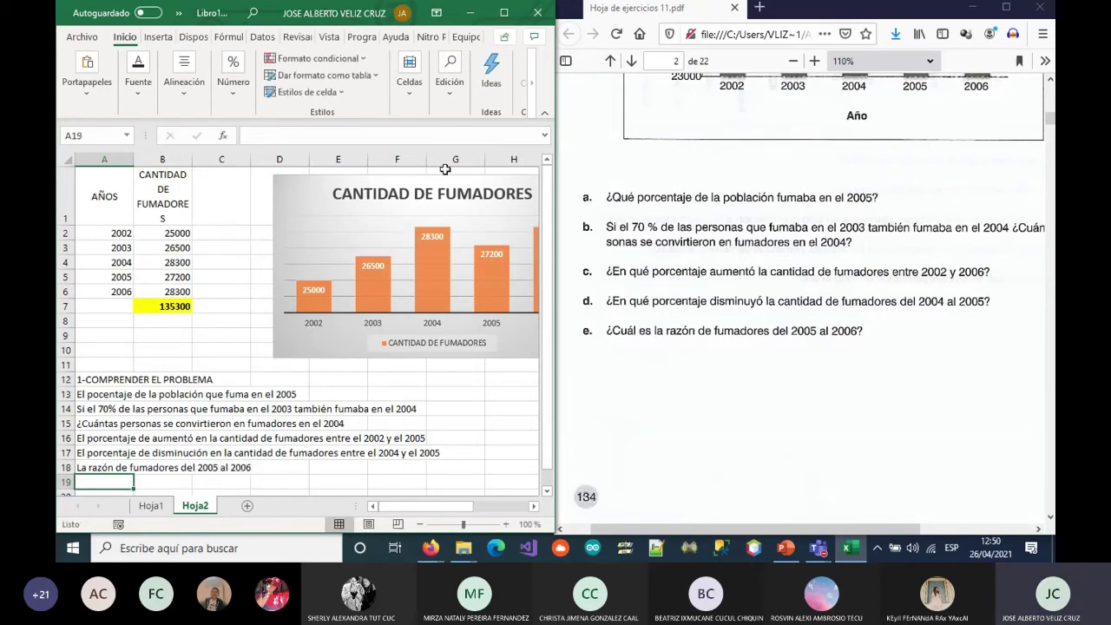
Maximize the workbook window and format the "1-COMPRENDER EL PROBLEMA" heading across A12:C12 with yellow fill and bold text
click(503, 13)
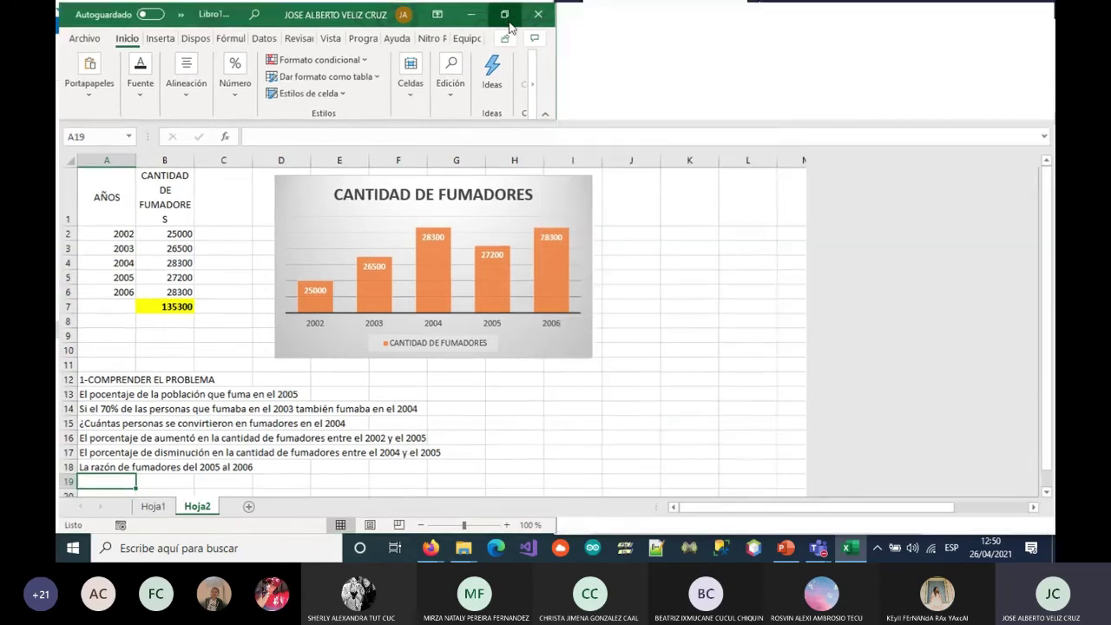
scroll(280, 411, down, 1)
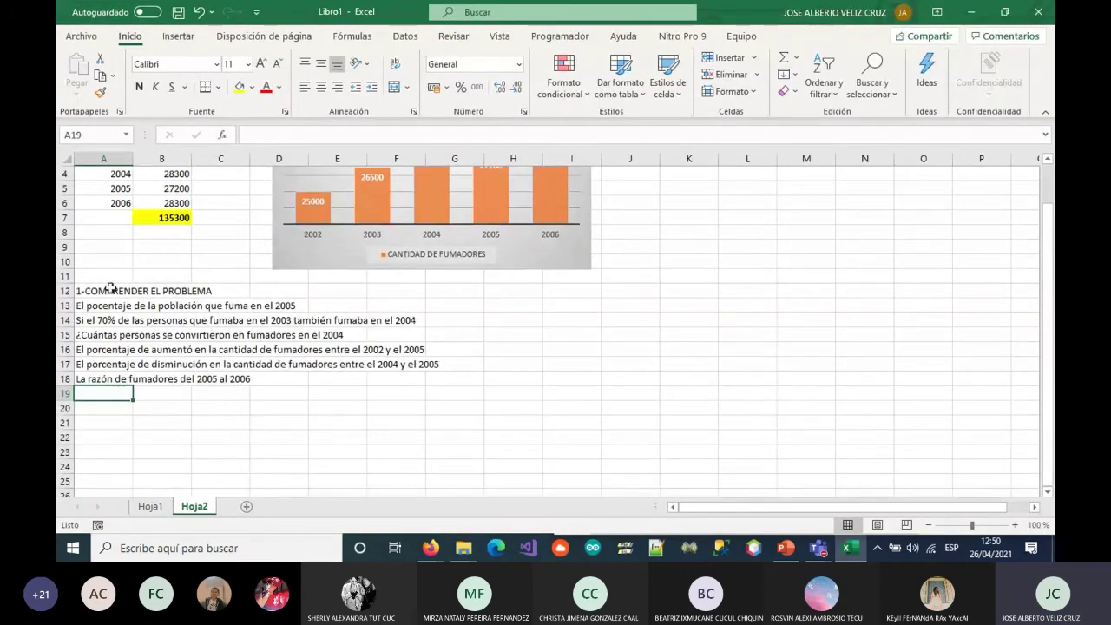
drag(82, 290, 213, 290)
click(240, 86)
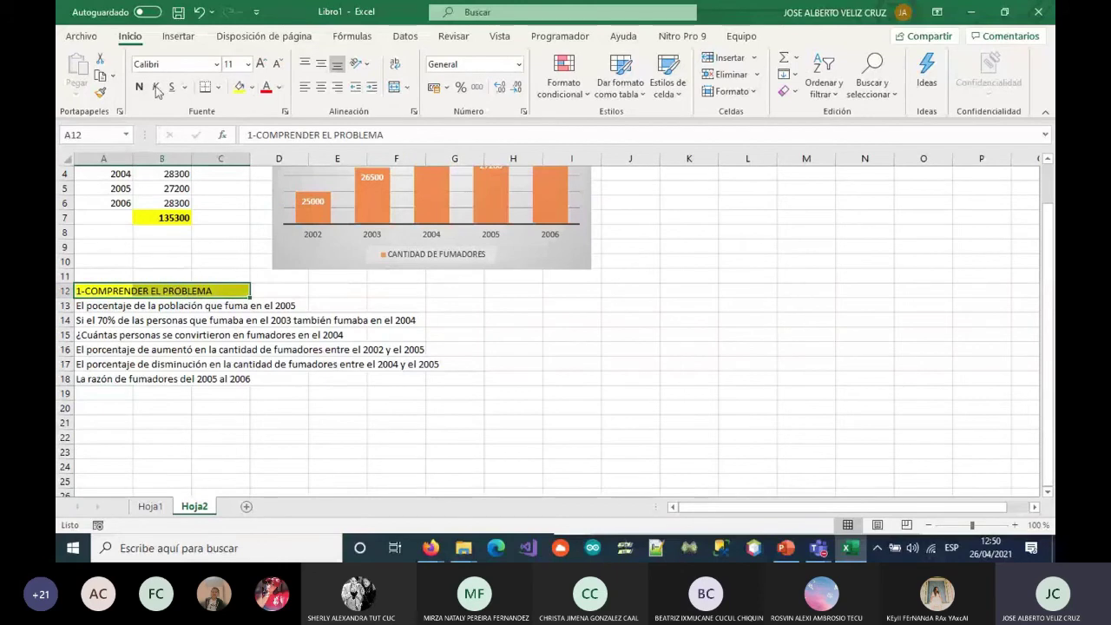
click(140, 88)
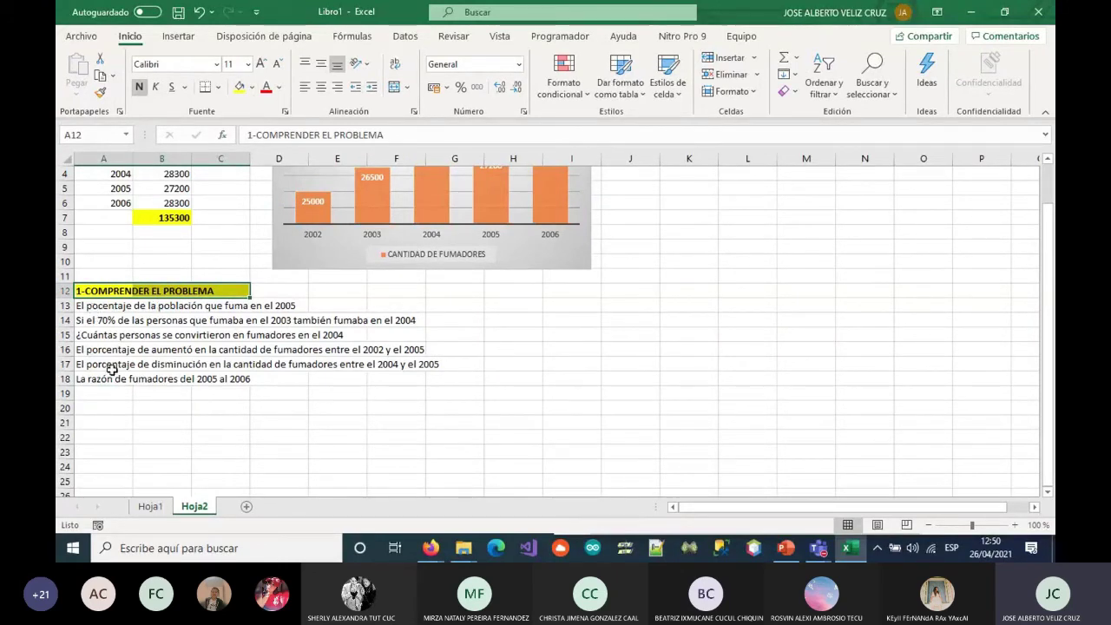
Enter the heading "2-FORMULAR UN PLAN O ESTRATEGIA" in cell A20
click(102, 407)
text(2)
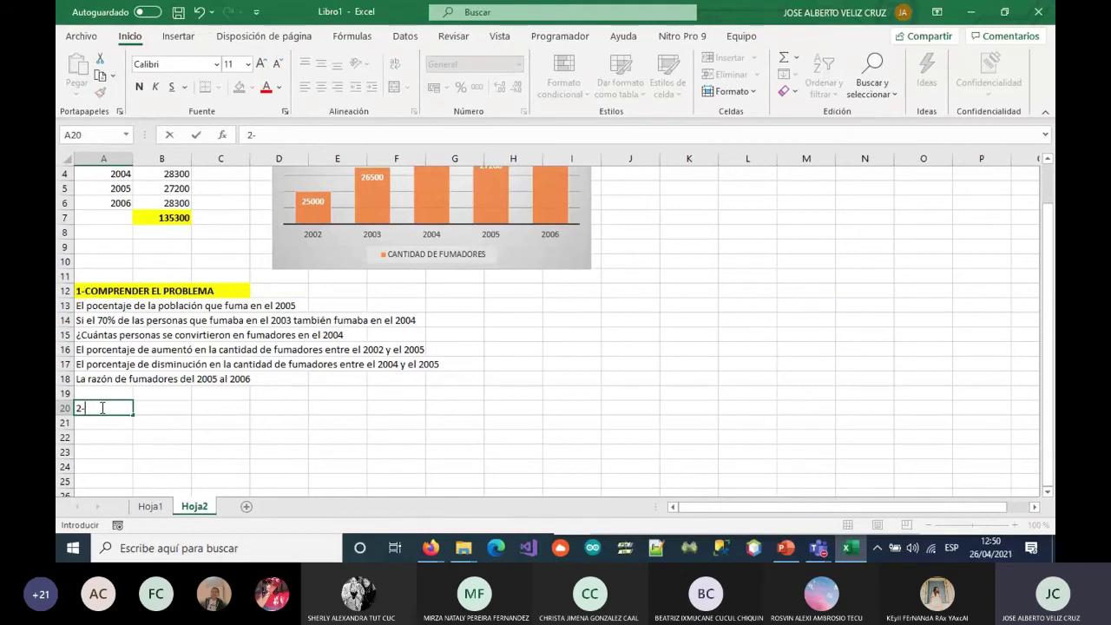
text(-FORMULA)
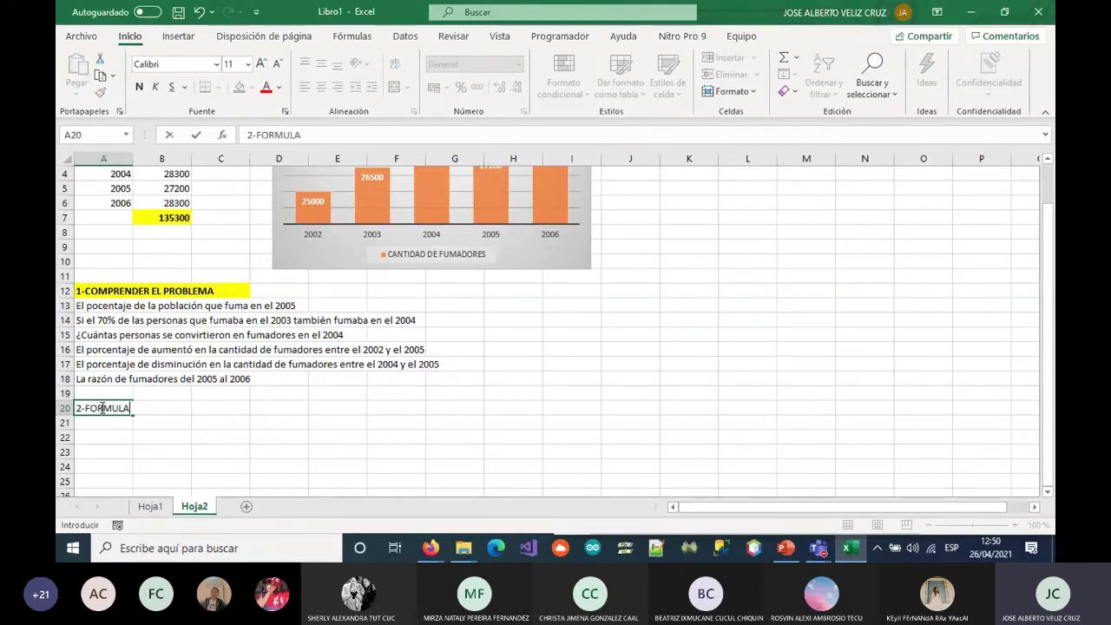
text(R UN PLAN O ESTRAT)
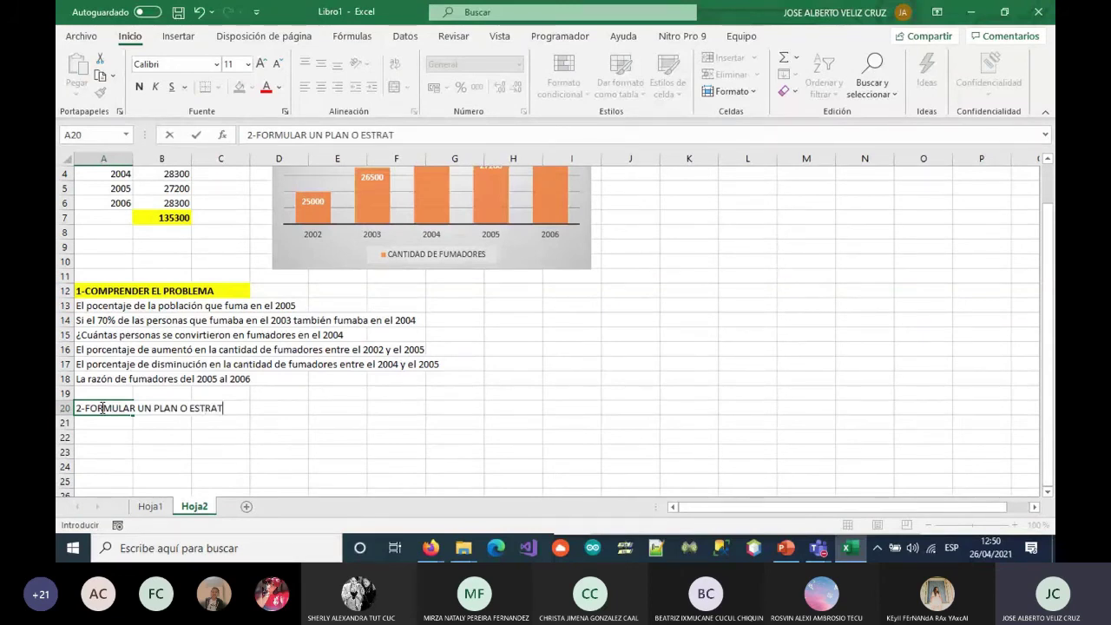
text(EGIA)
key(ctrl+Return)
Make the heading in A20 bold and fill A20:C20 with yellow
key(ctrl+n)
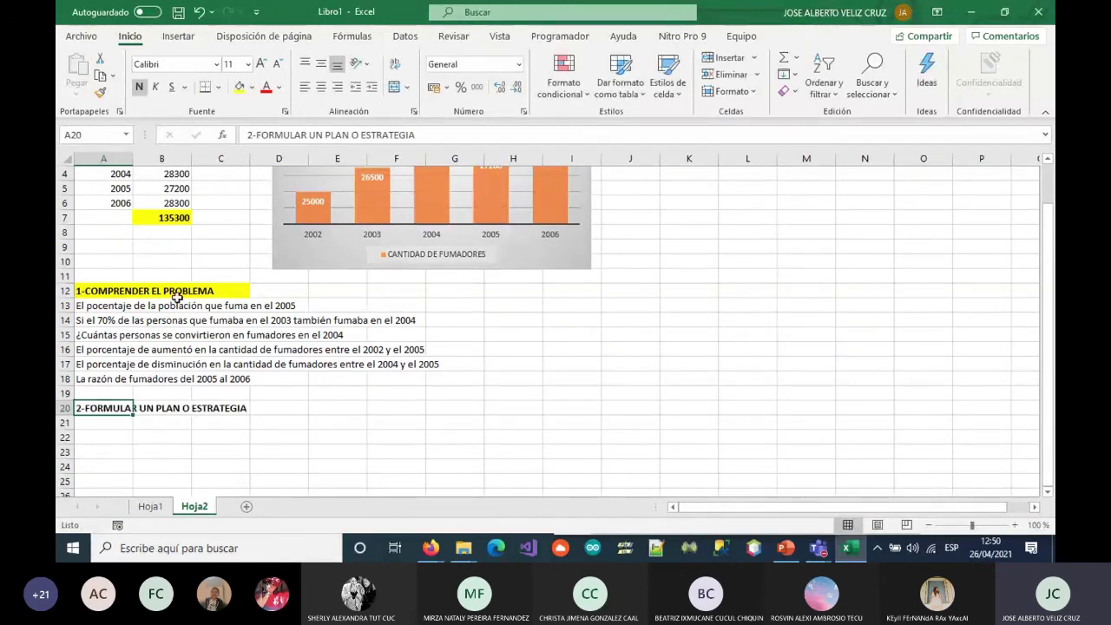
click(117, 417)
drag(111, 408, 217, 408)
click(239, 87)
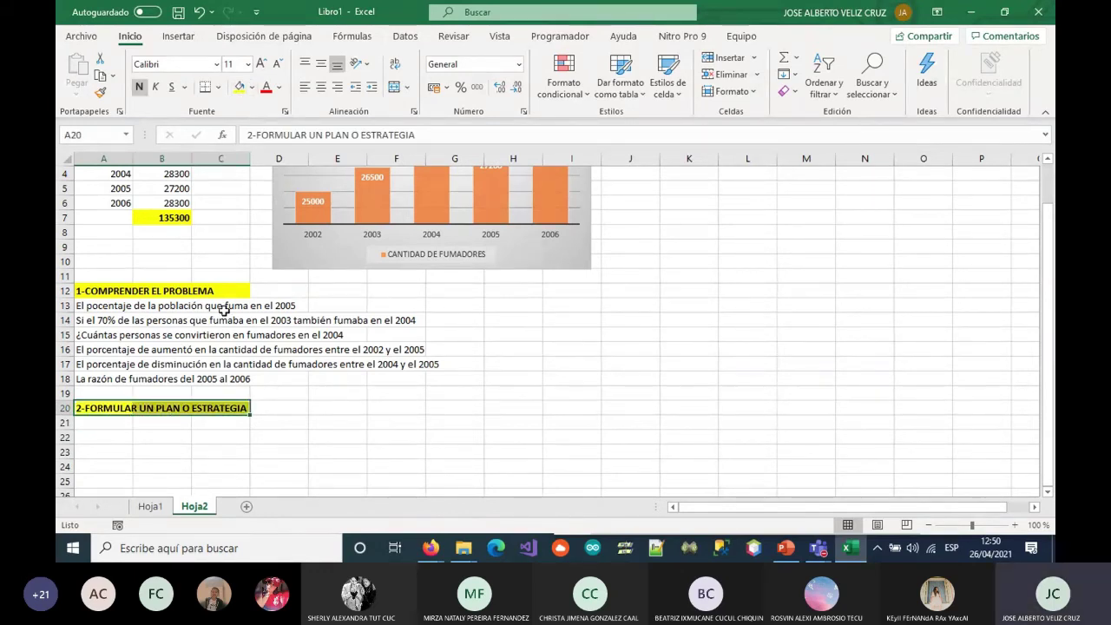
Enter "ESTRATEGIA DE INTERPRETACIÓN DE LA INFORMACIÓN" in cell A21 under the second heading
click(109, 423)
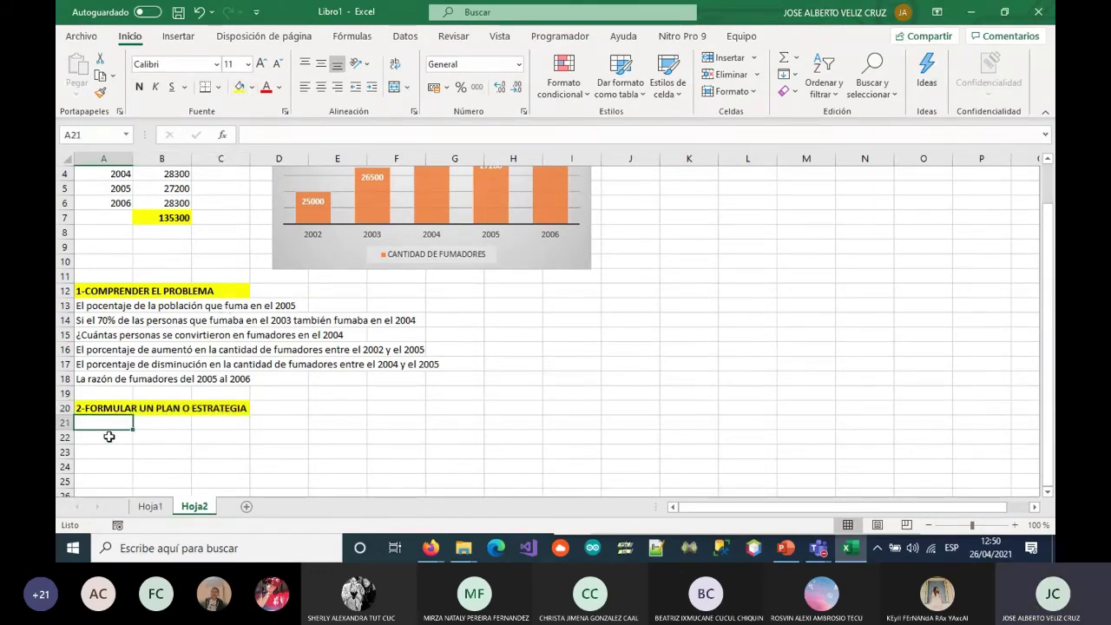
text(EStrateg)
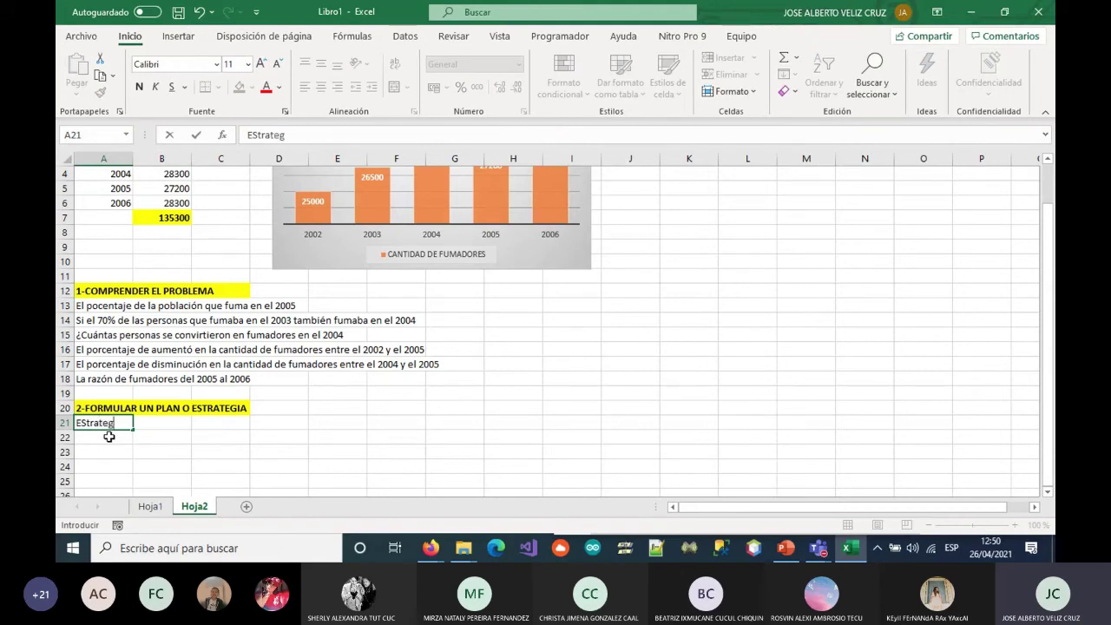
key(BackSpace)
key(BackSpace)
key(BackSpace)
key(BackSpace)
key(BackSpace)
key(BackSpace)
key(BackSpace)
key(BackSpace)
text(ES)
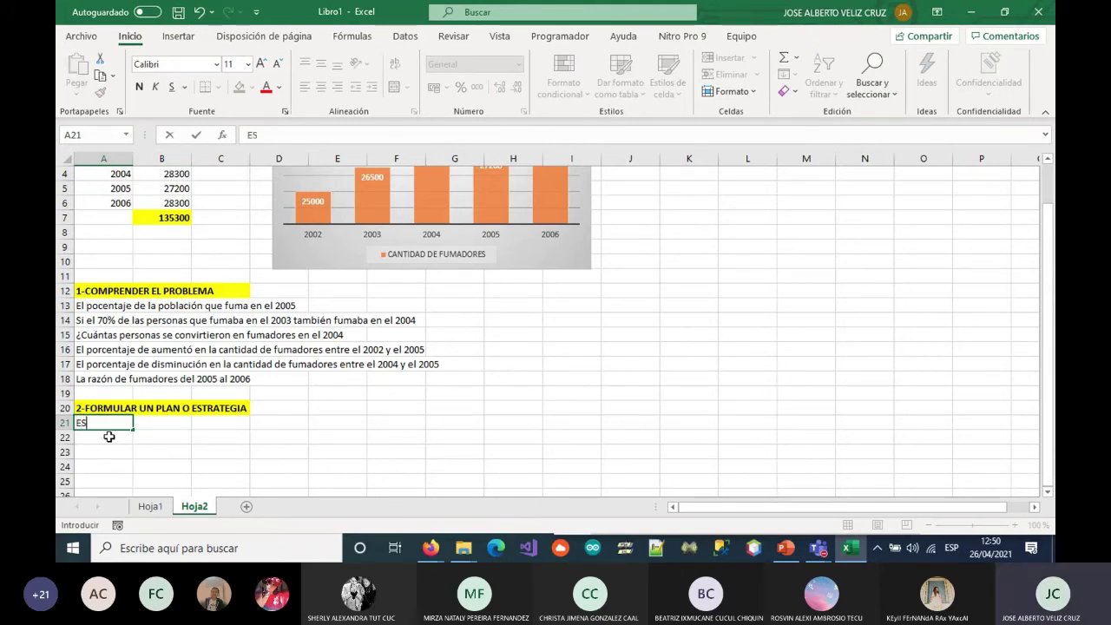
text(TRATEGIA DE )
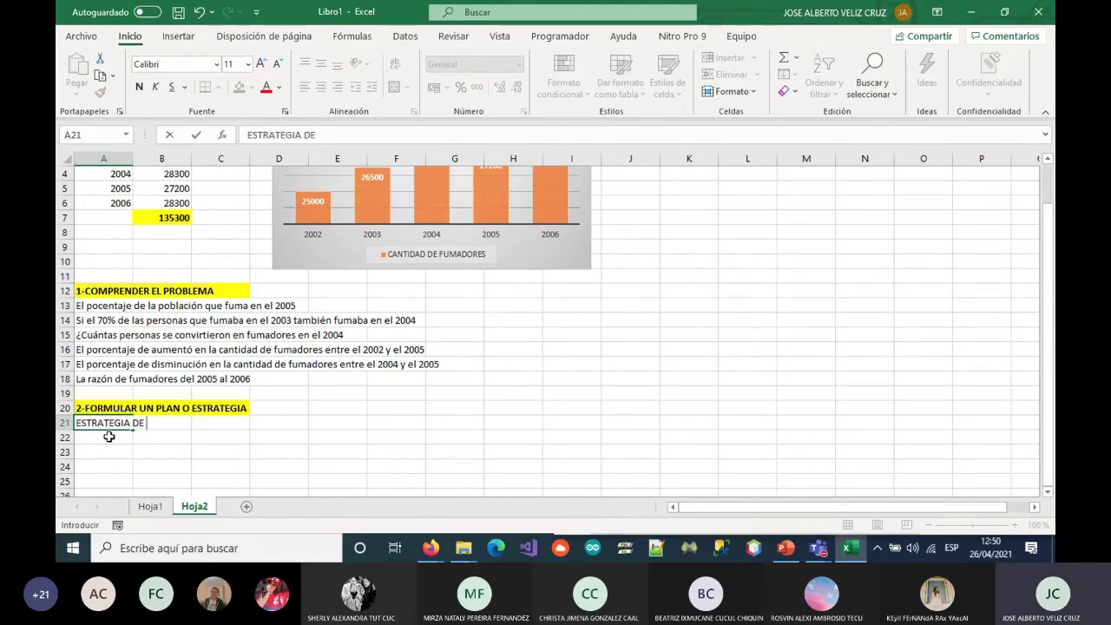
text(INT ERPRETACIÓN)
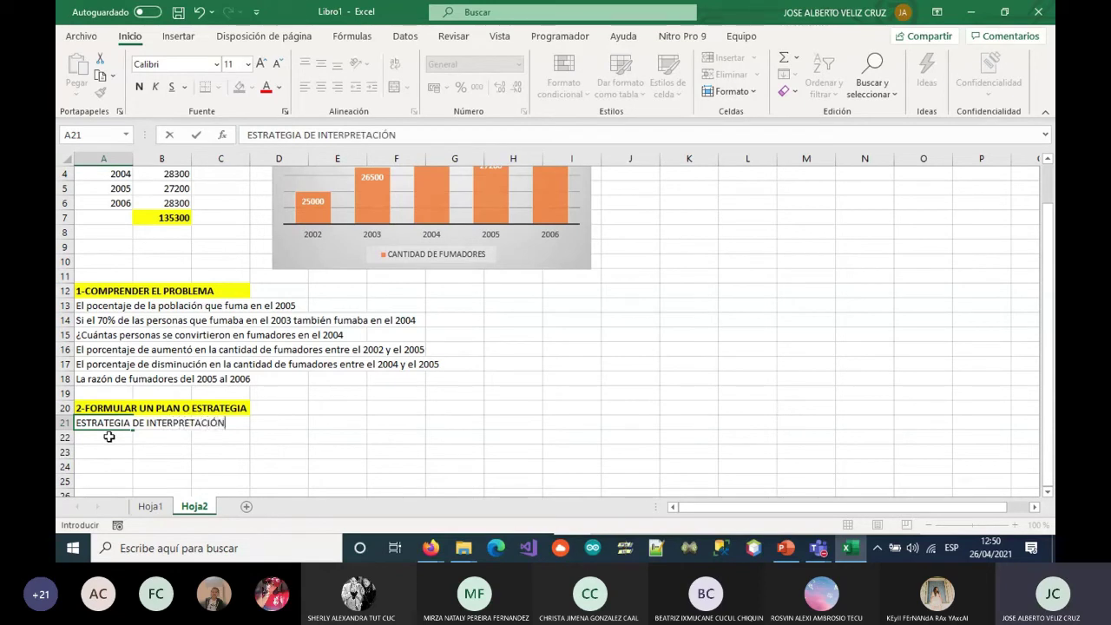
text( DE LA INFORMACIÓN)
key(ctrl+Return)
Make the strategy text in A21 bold
click(108, 436)
key(Up)
key(ctrl+n)
Enter the heading "3- LLEVAR A CABO EL PLAN" in cell J5
click(516, 290)
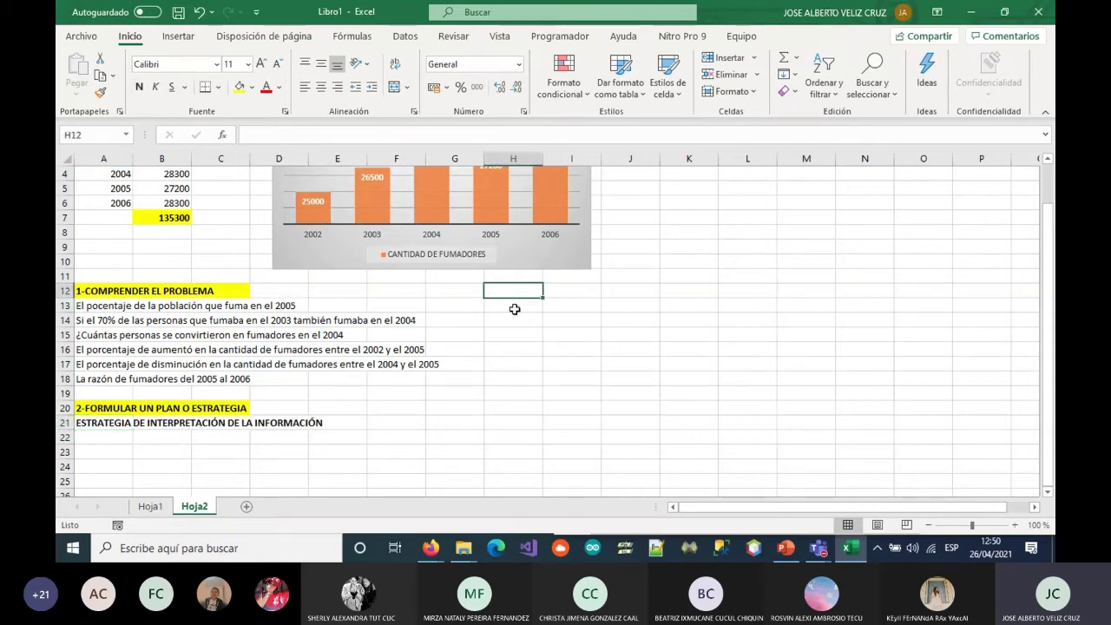
click(623, 193)
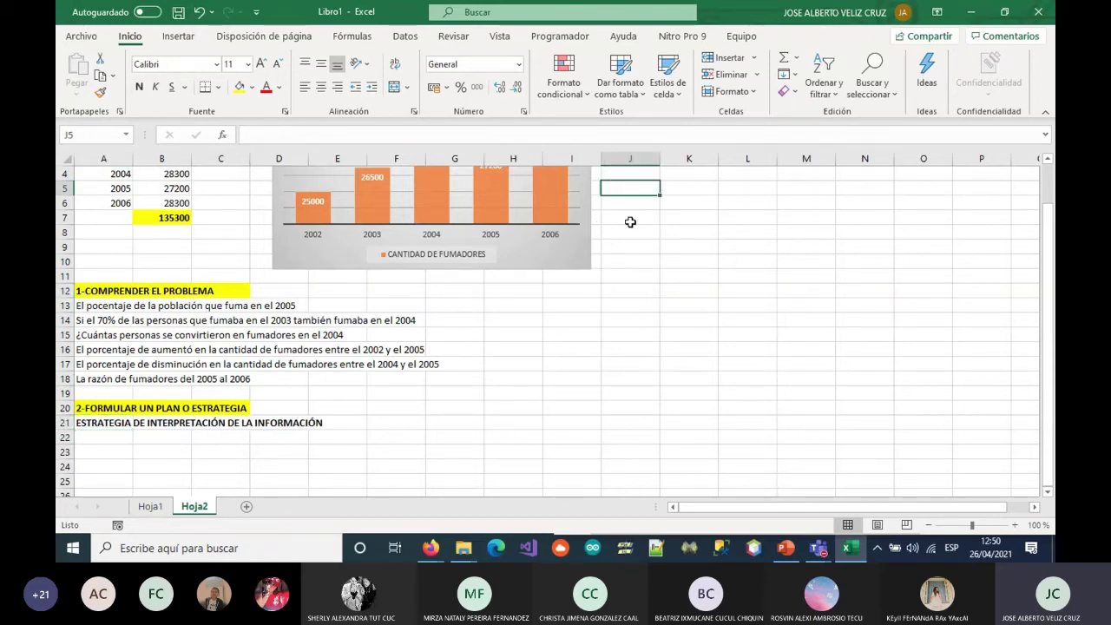
text(3-)
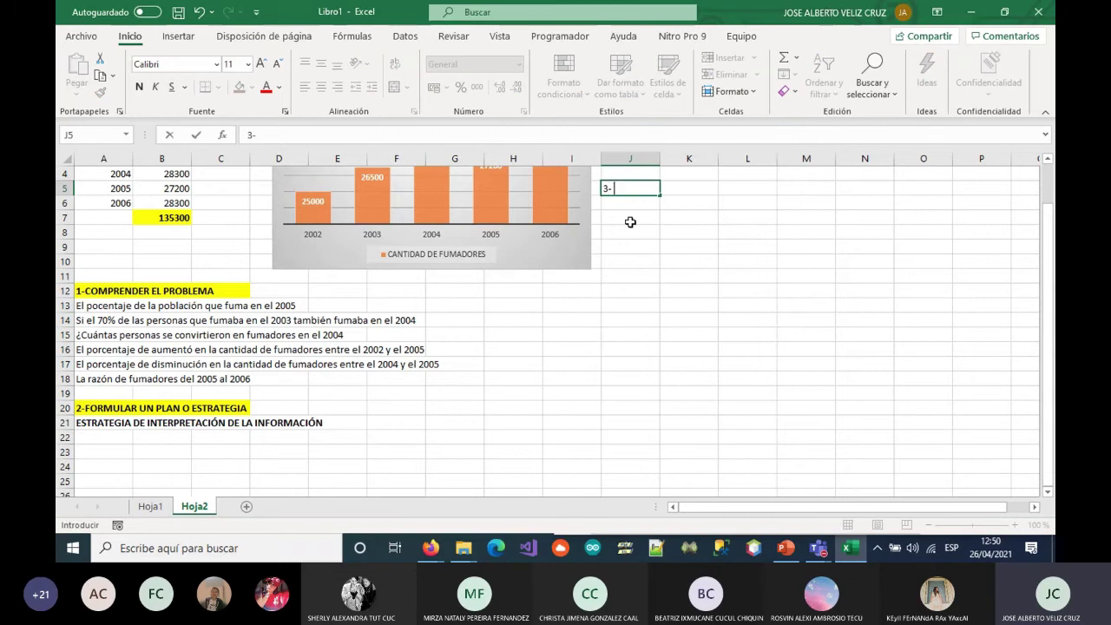
text( LLEVAR A C)
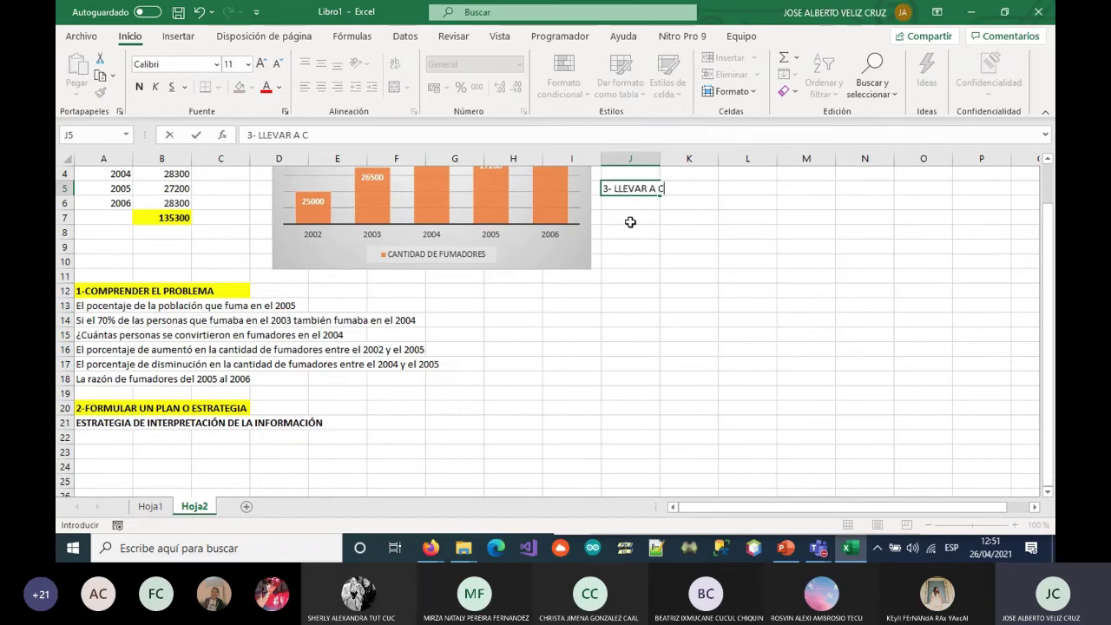
text(ABO EL PLAN)
key(Return)
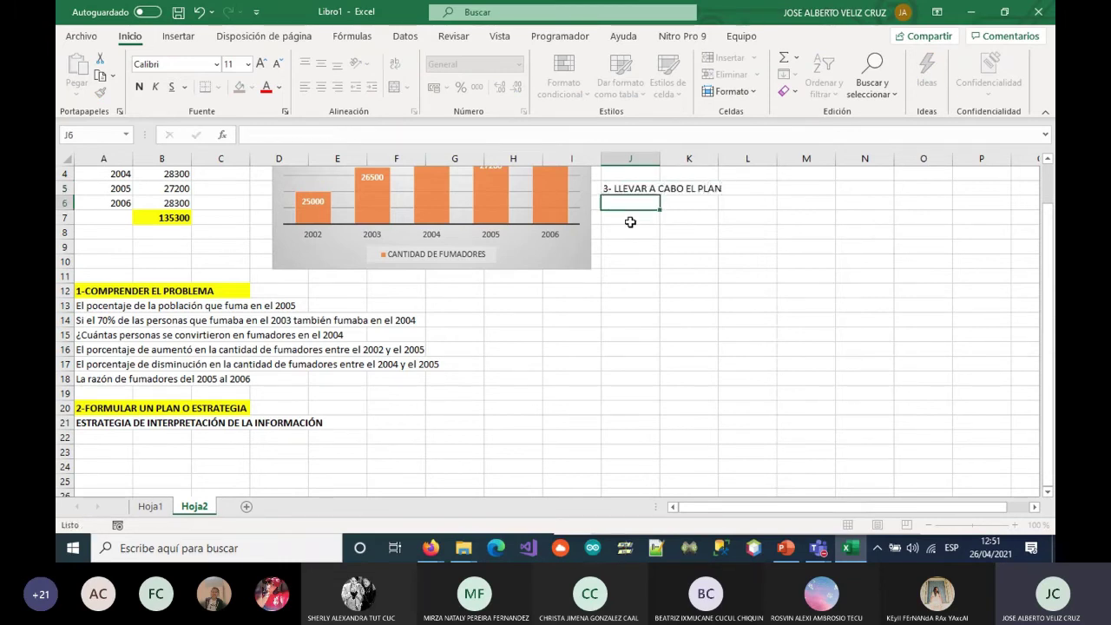
Format J5:L5 with bold text and yellow fill for the third heading
drag(627, 188, 738, 188)
key(ctrl+n)
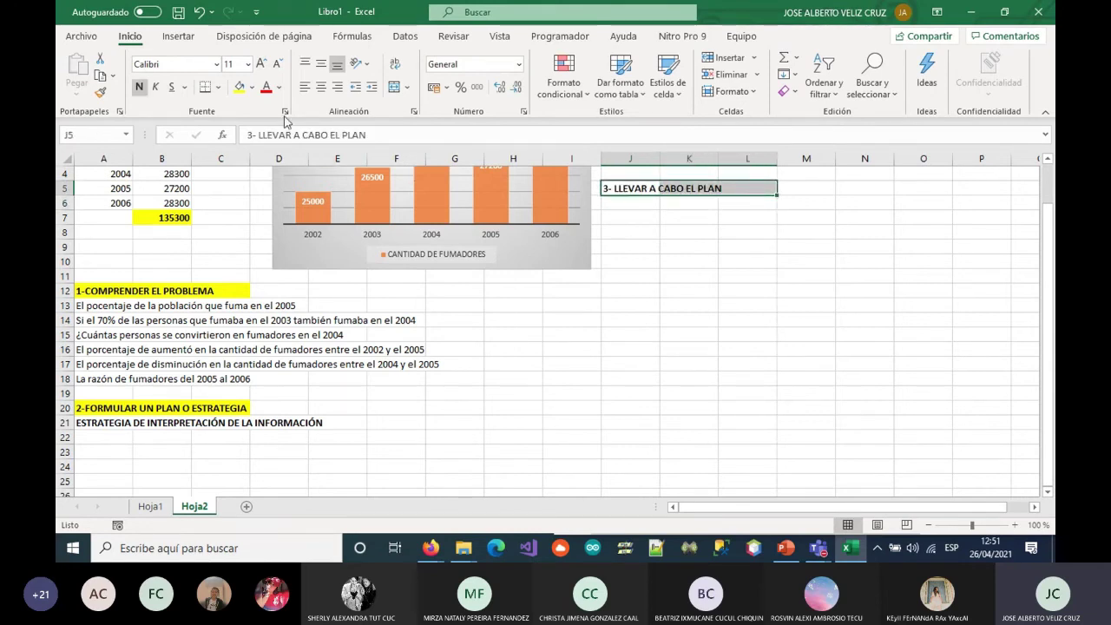
click(240, 88)
Enter the label "A)" in cell J7 for the first question
click(615, 217)
text(A)
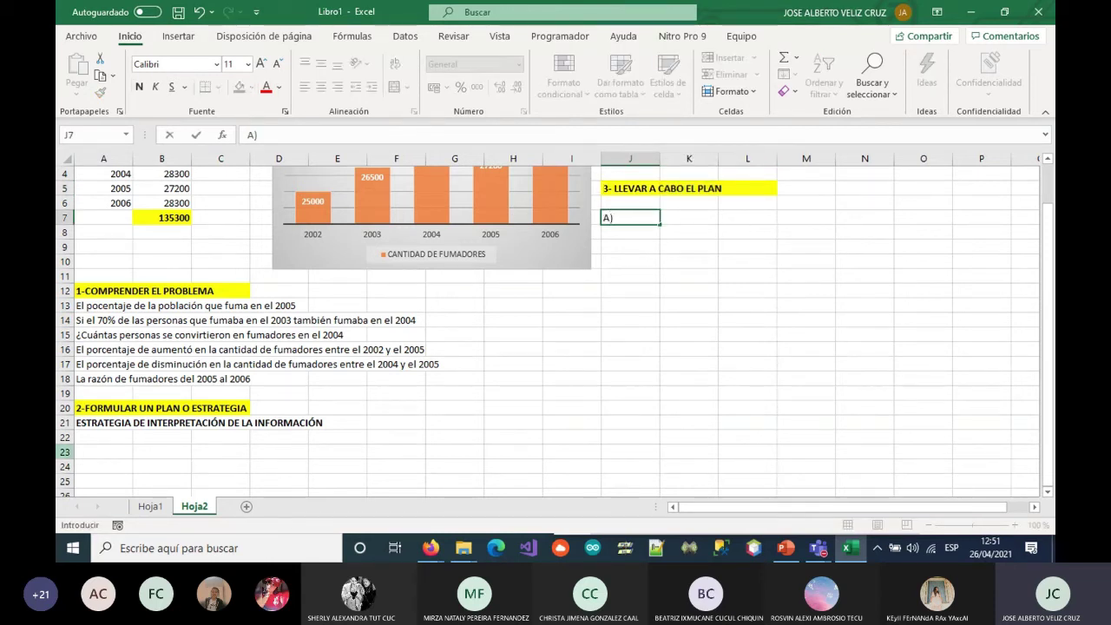
click(96, 308)
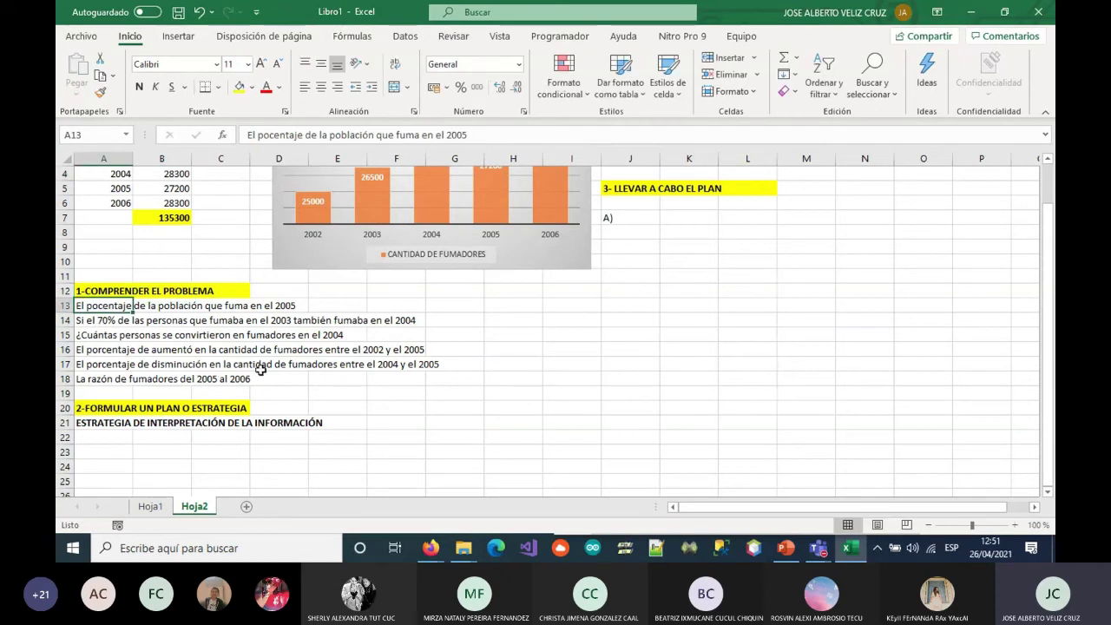
Add a "%" column header in cell C1 beside the smoker quantities
scroll(515, 404, up, 1)
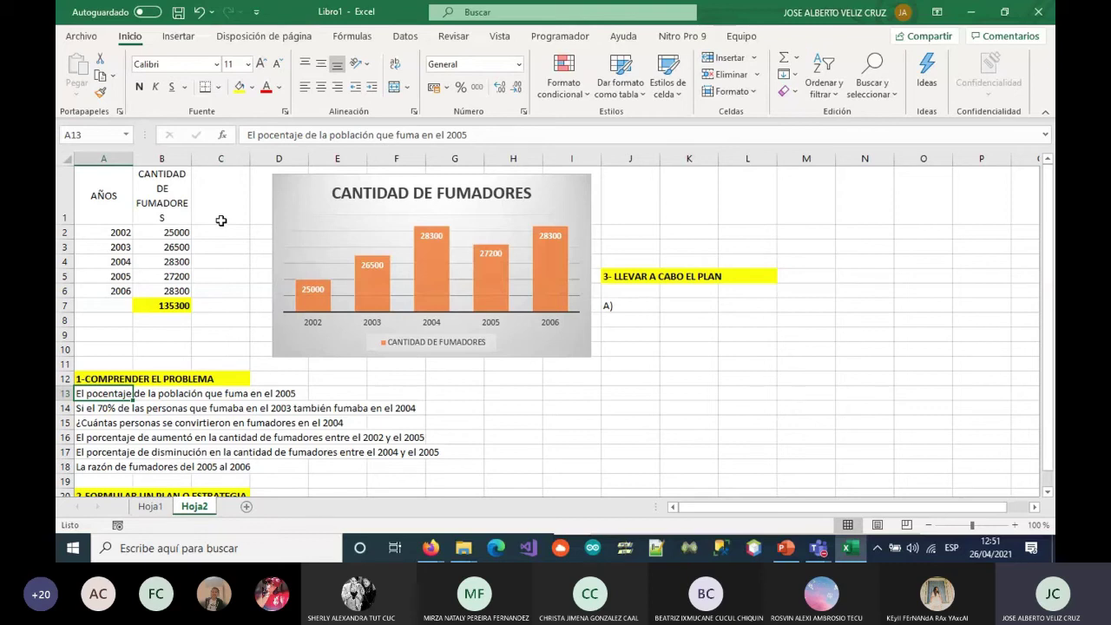
click(221, 220)
text(%)
key(Return)
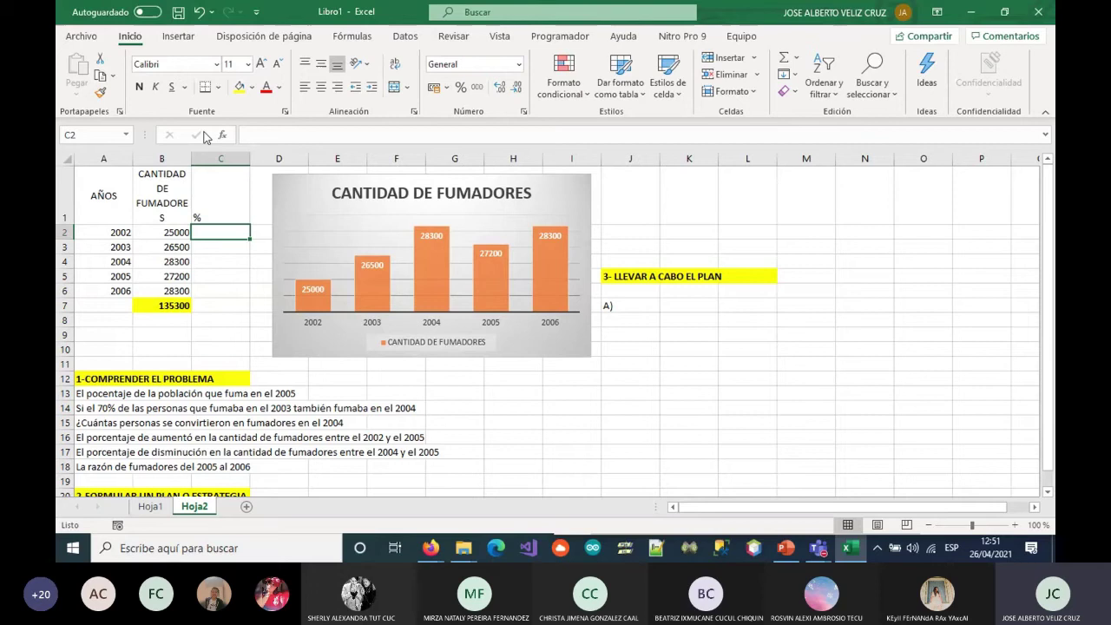
Enter the formula =(B2/$B$7)*100 in C2 to calculate the 2002 share of the smoker total
text(=()
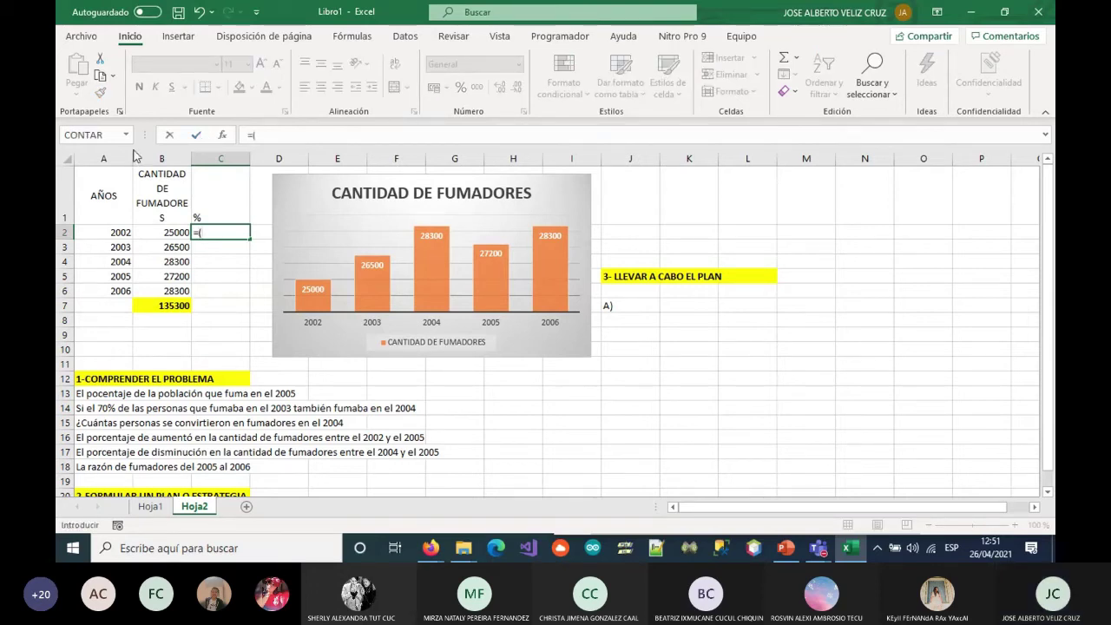
click(150, 233)
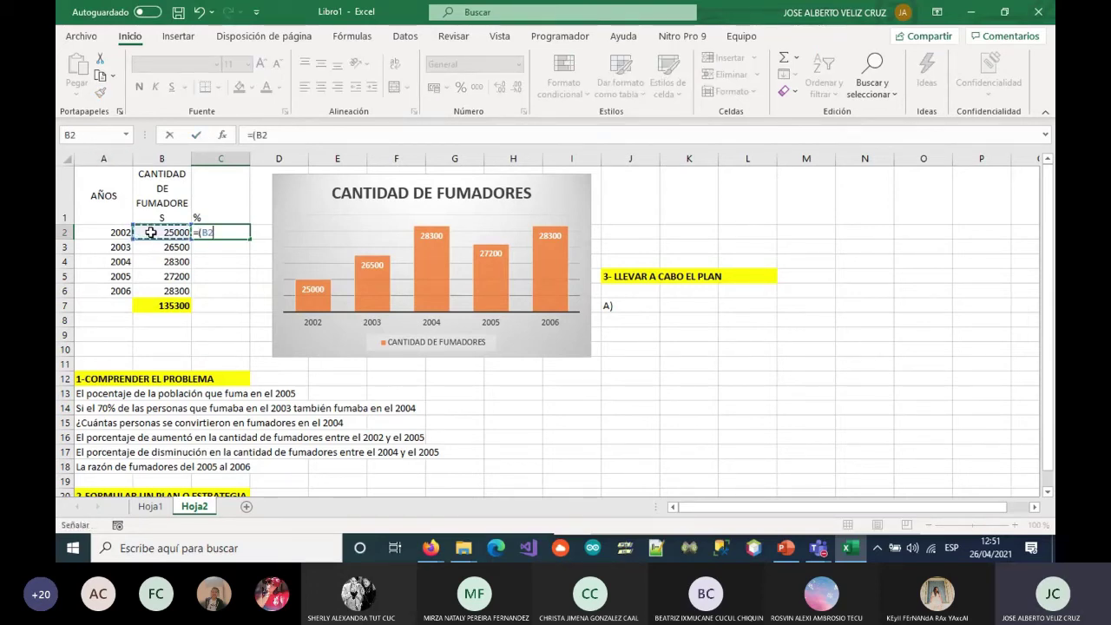
text(/)
click(161, 306)
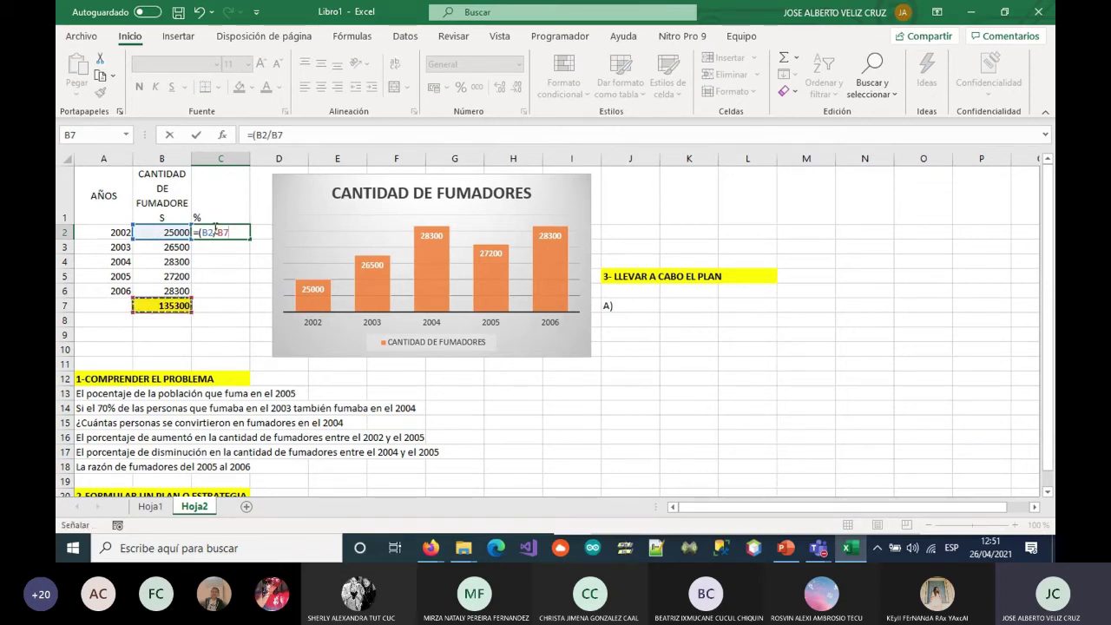
key(F2)
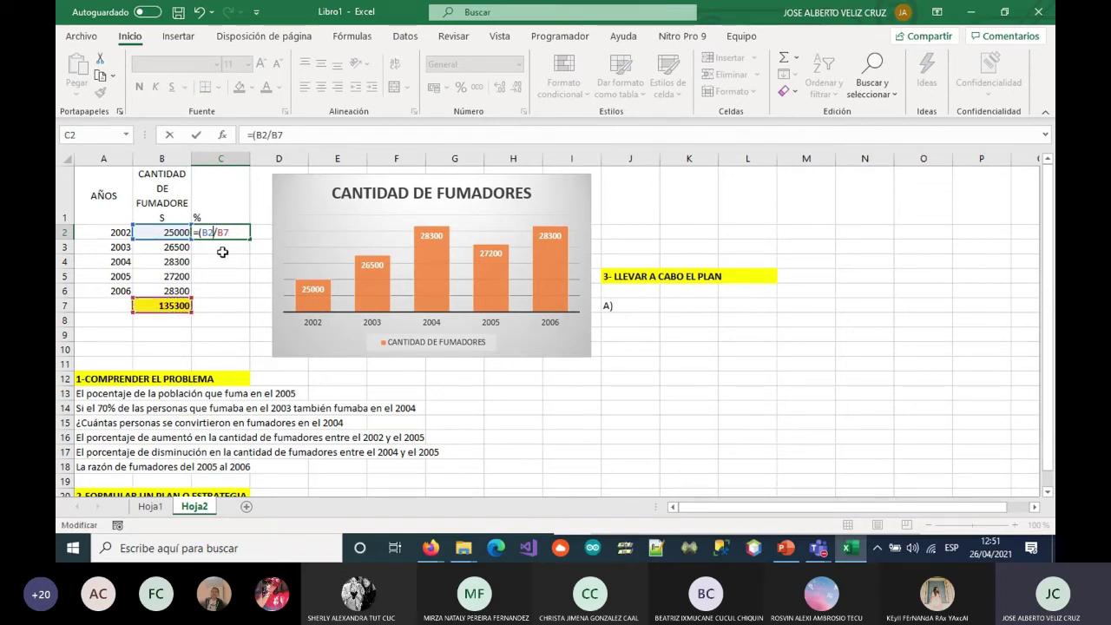
click(222, 233)
text($)
key(Right)
text($7)
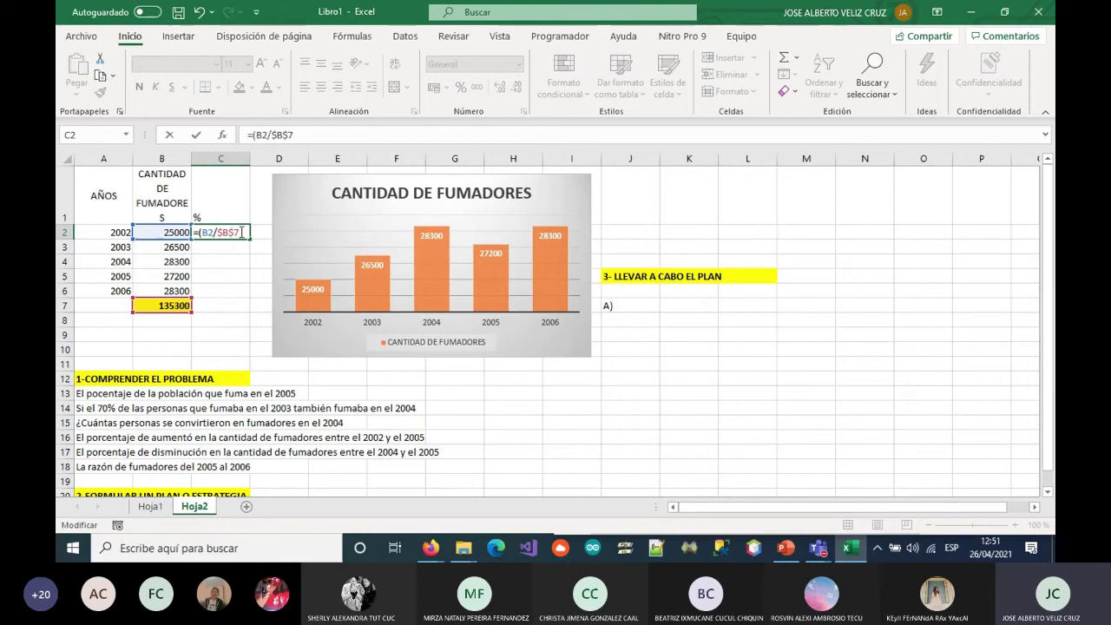
text())
text(*100)
key(Return)
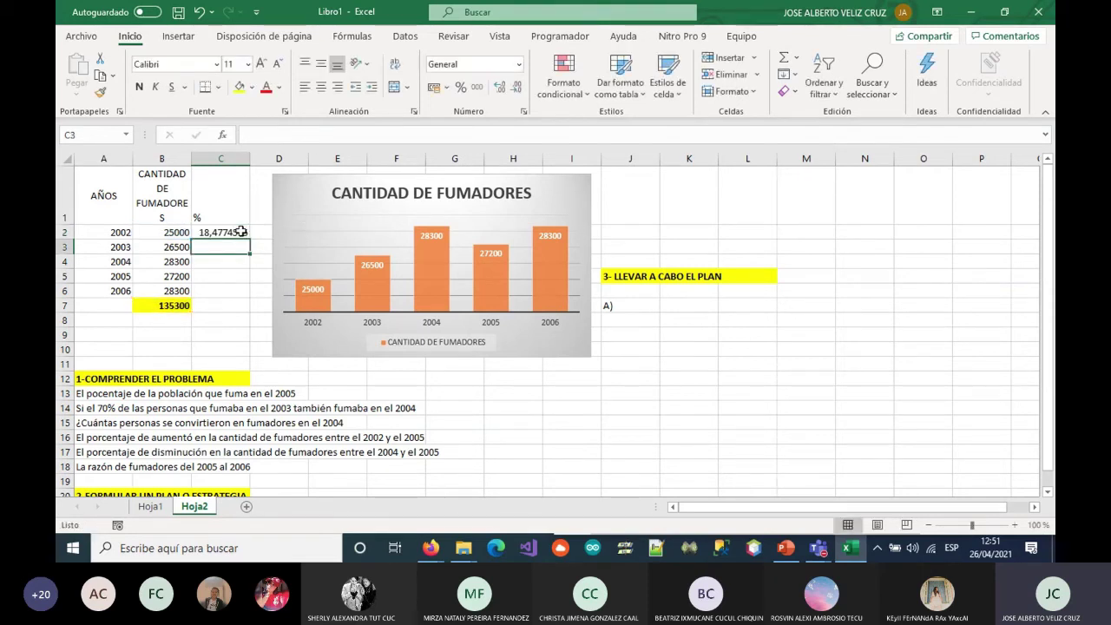
Fill the percentage formula from C2 down through C7
click(241, 232)
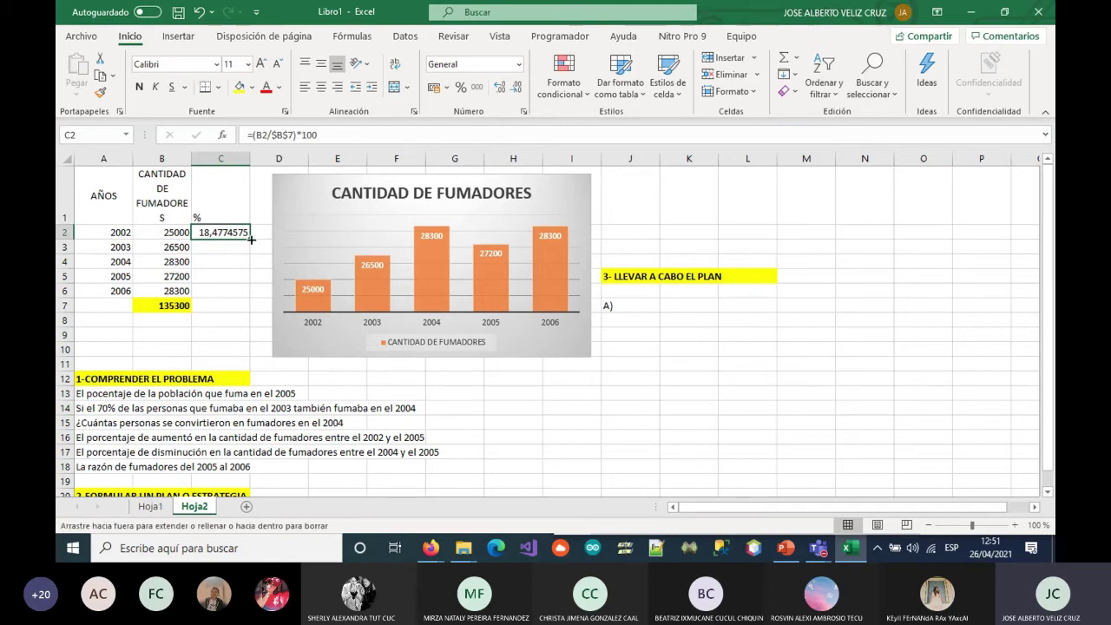
drag(250, 236, 251, 295)
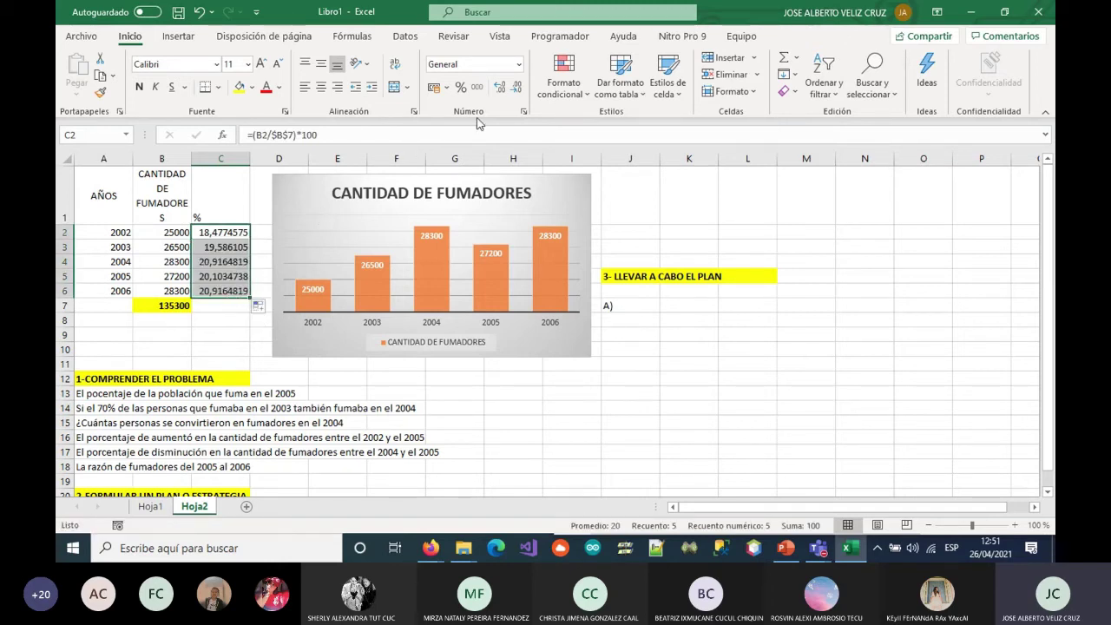
drag(250, 297, 251, 311)
Format the yearly percentages in C2:C6 to show two decimal places
drag(207, 236, 208, 291)
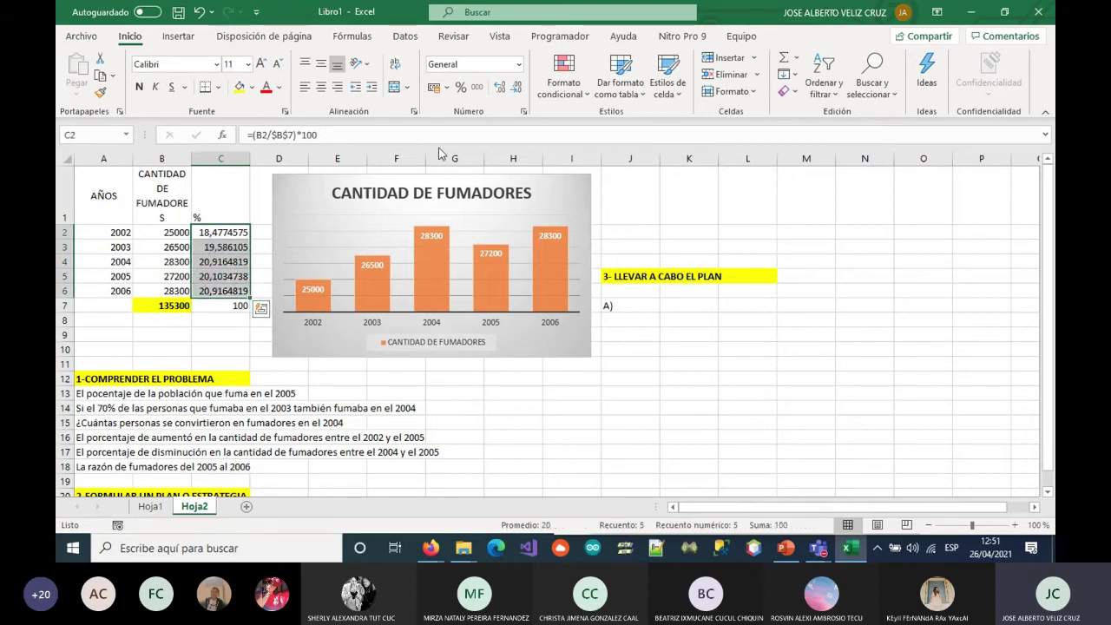
click(499, 86)
click(499, 86)
click(499, 85)
click(499, 86)
click(499, 86)
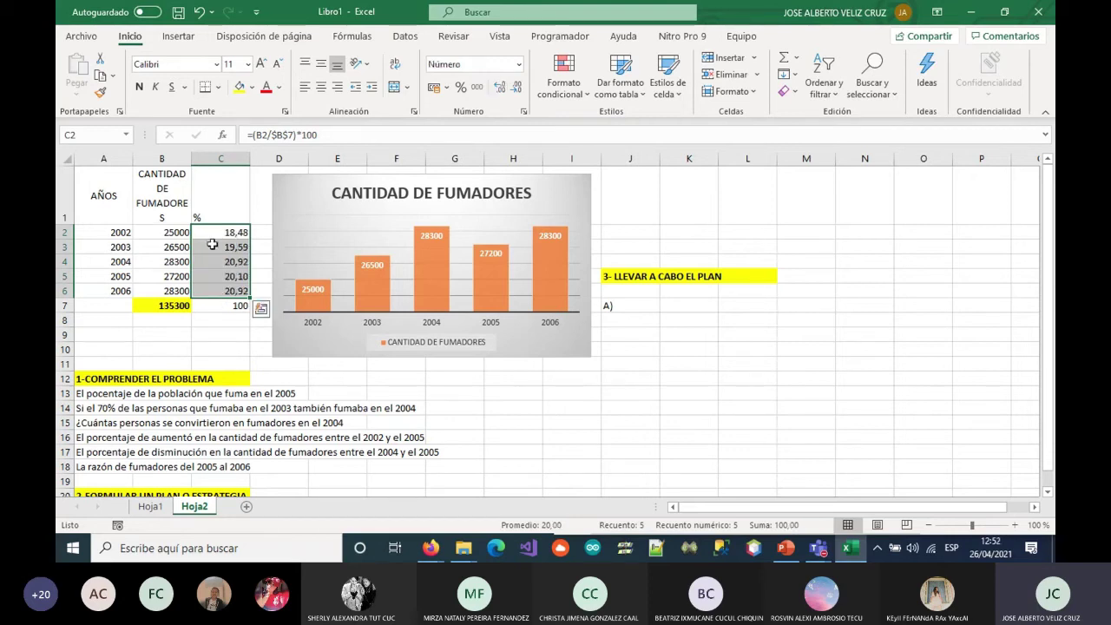
Set up the first rule-of-three row for question A with 135300 in K7, "-" in L7 and 100 in M7
click(662, 307)
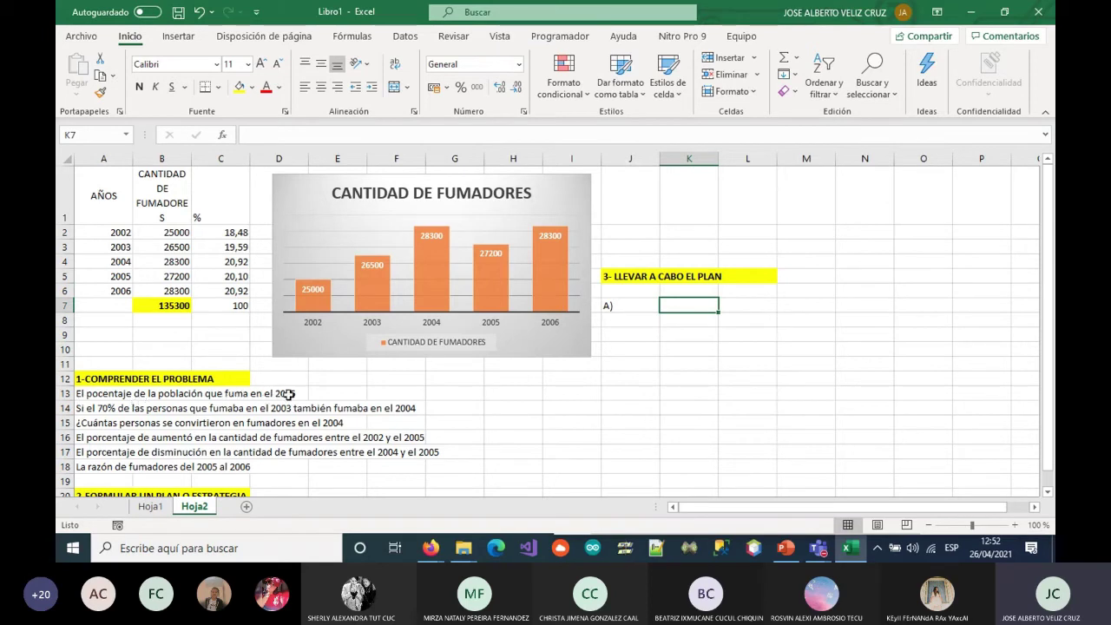
click(231, 277)
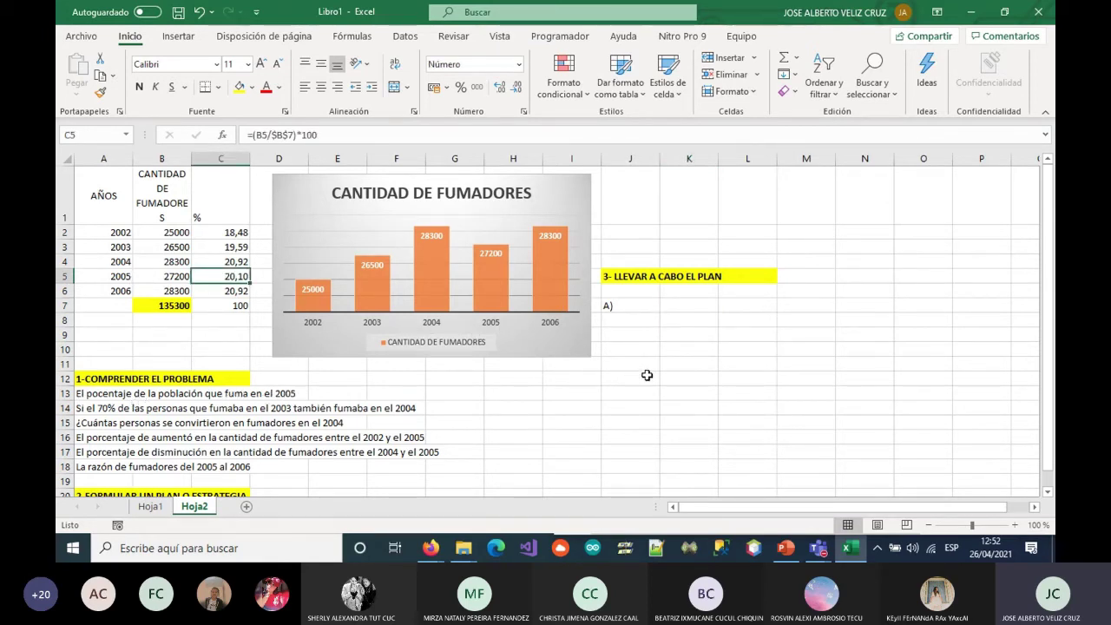
drag(670, 309, 683, 330)
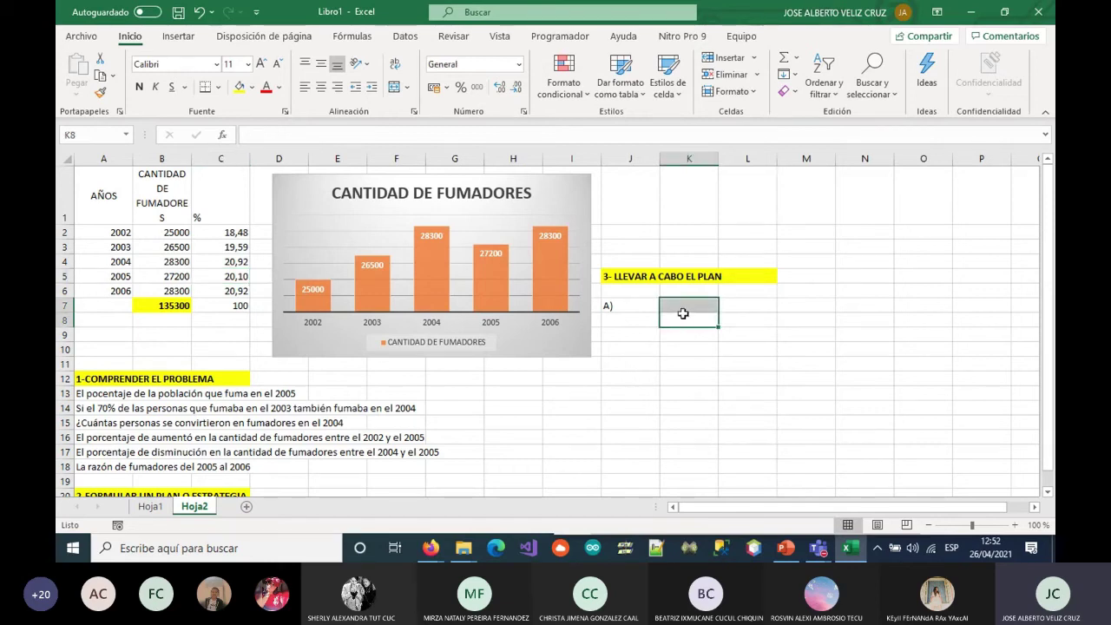
click(682, 308)
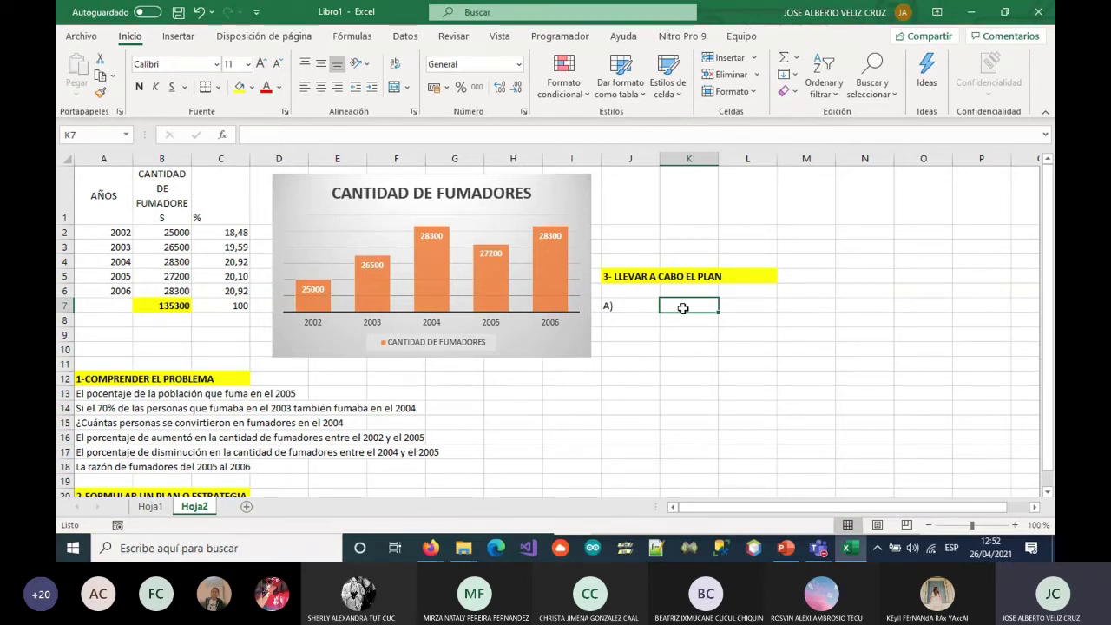
text(135300)
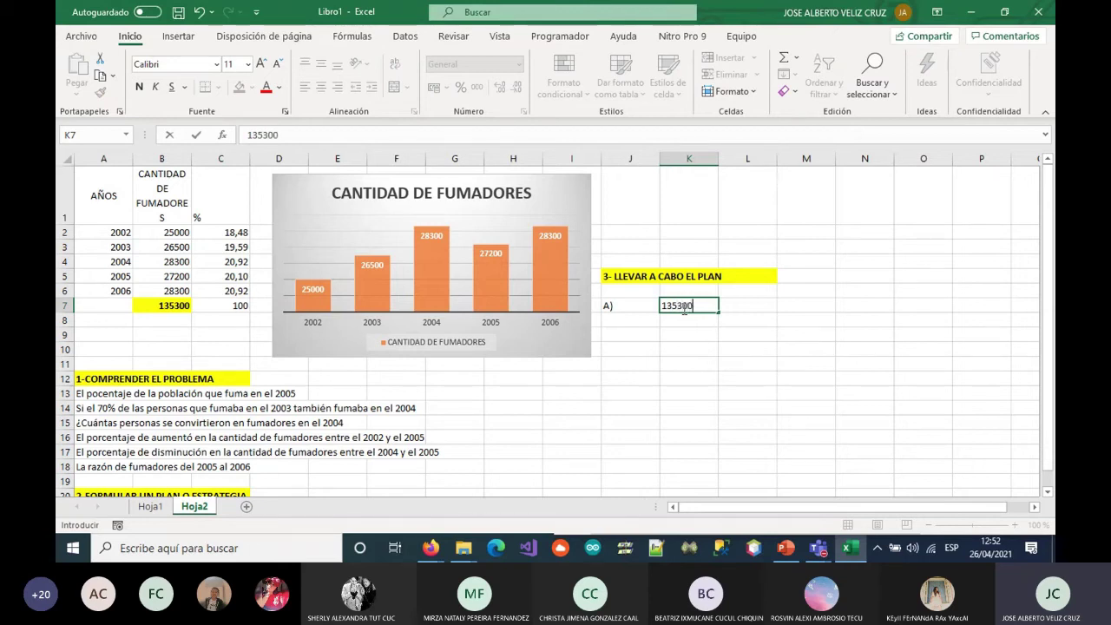
key(Tab)
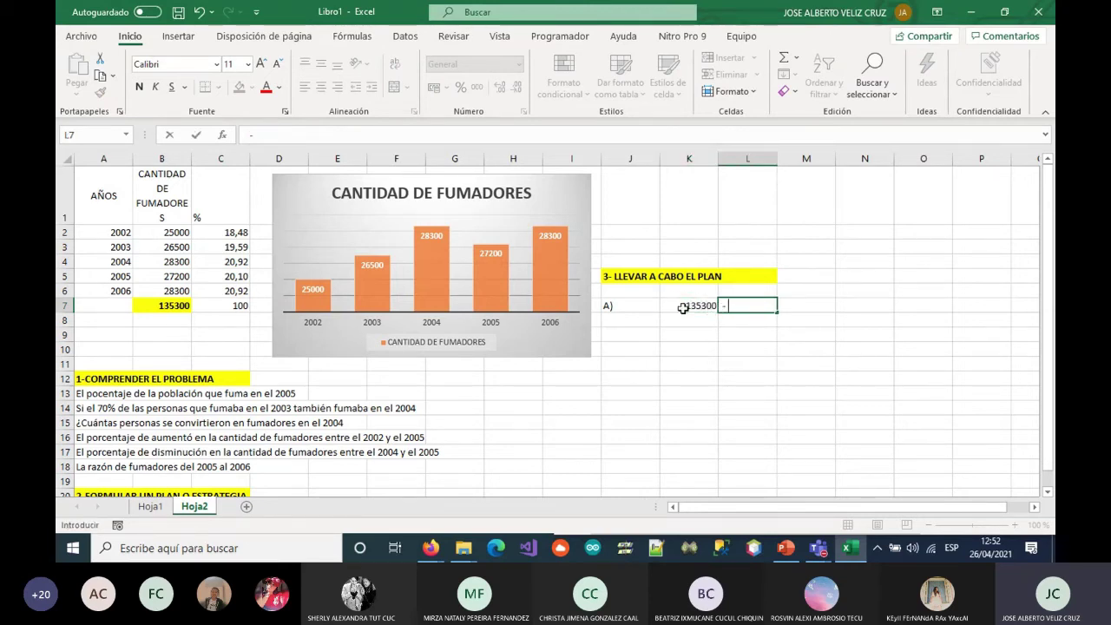
key(Tab)
text(10)
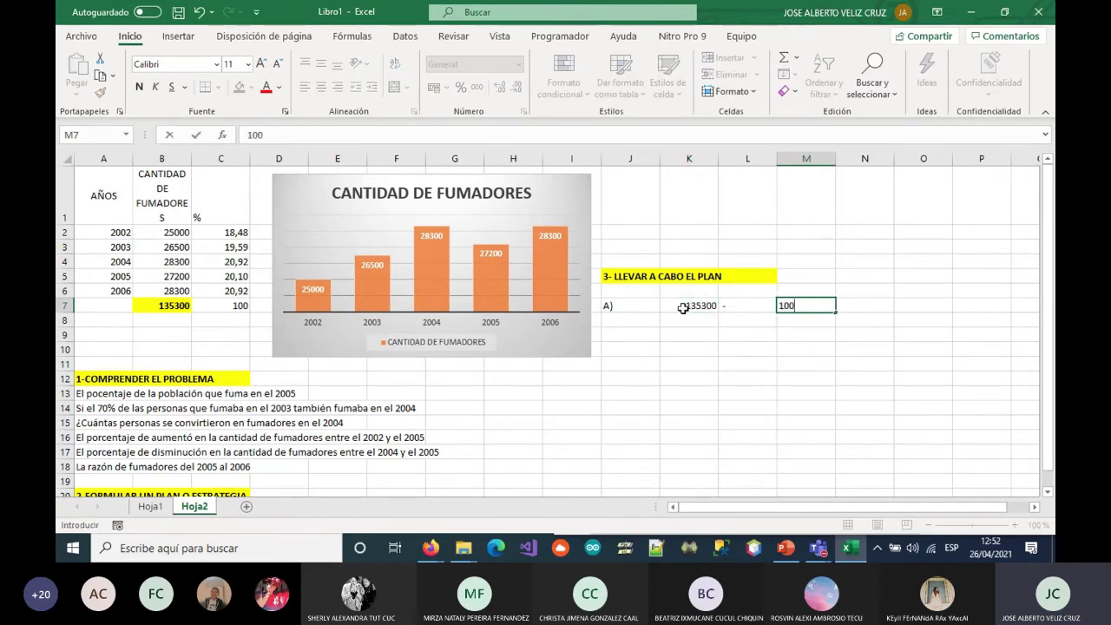
Label the rule-of-three columns with "FUMADORES" in K6 and "PORCENTAJE" in M6
key(Up)
key(Left)
key(Left)
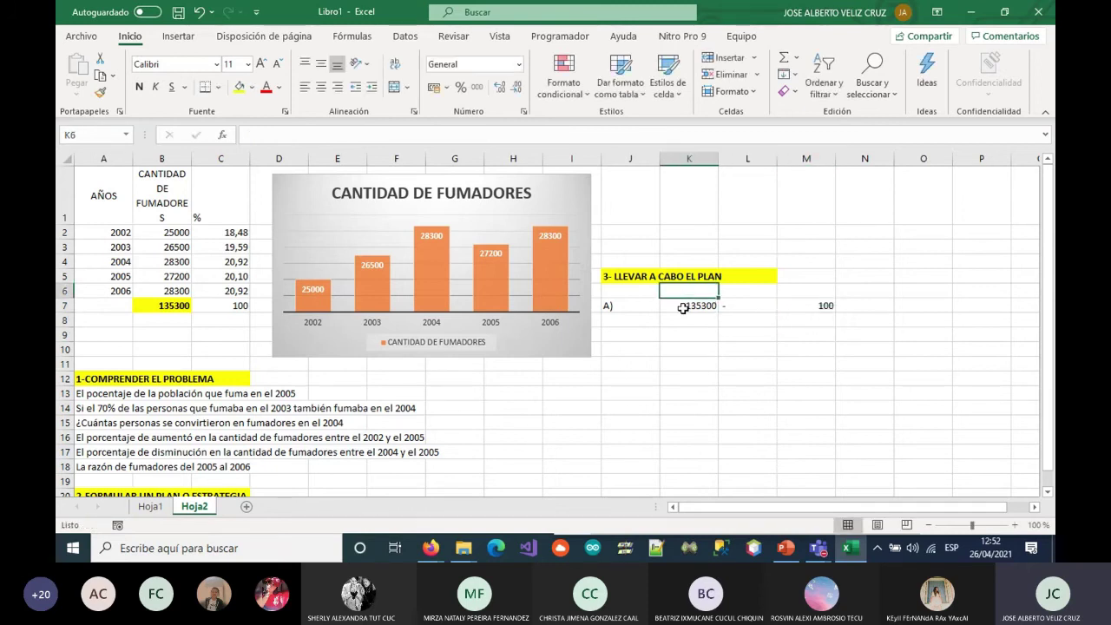
text(FUMADORES)
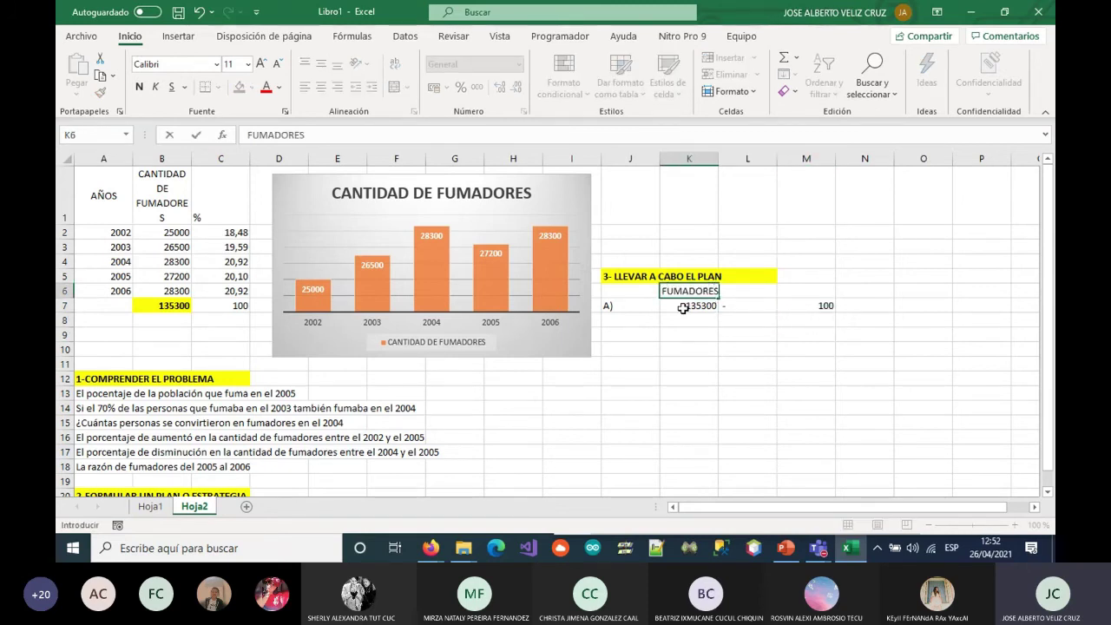
key(Tab)
key(Tab)
text(PORCENTAJE)
key(Down)
key(Down)
key(Left)
key(Left)
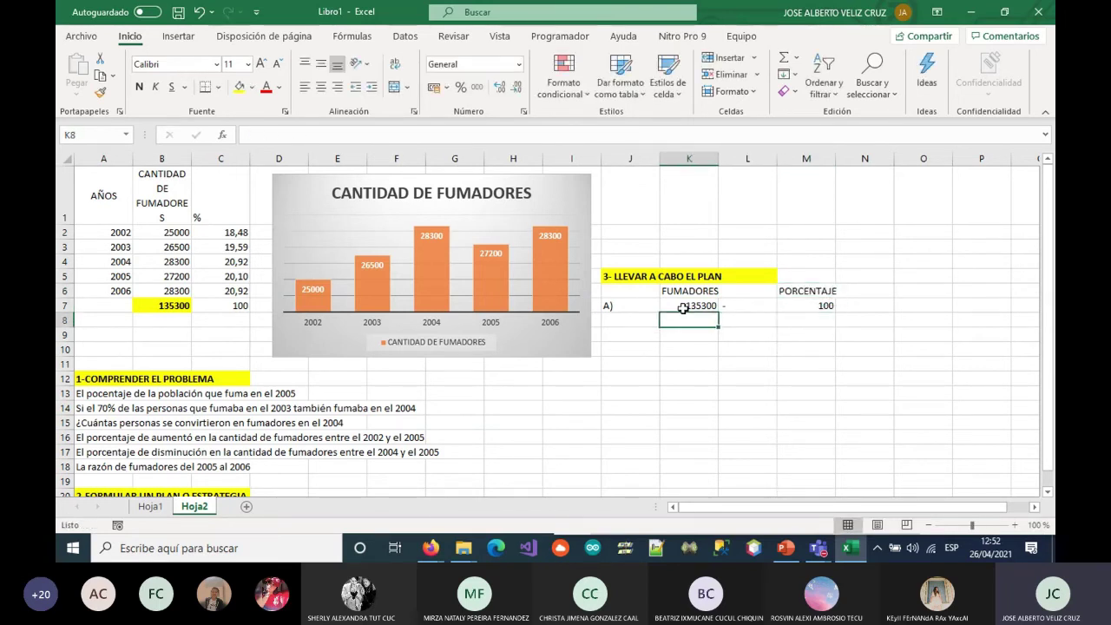
Enter the second rule-of-three row for question A with 27200 in K8, "-" in L8 and "x" in M8
text(27)
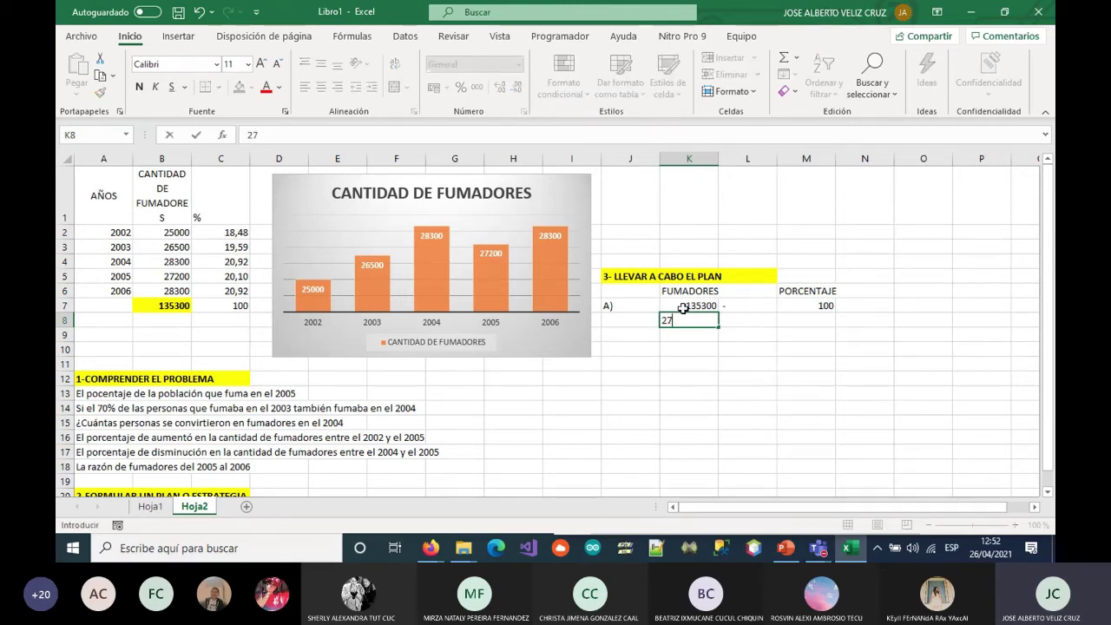
text(200)
key(Right)
text(-)
key(Right)
text(x)
key(Return)
Center the rule-of-three values in K7:M8 horizontally and vertically
scroll(682, 307, down, 1)
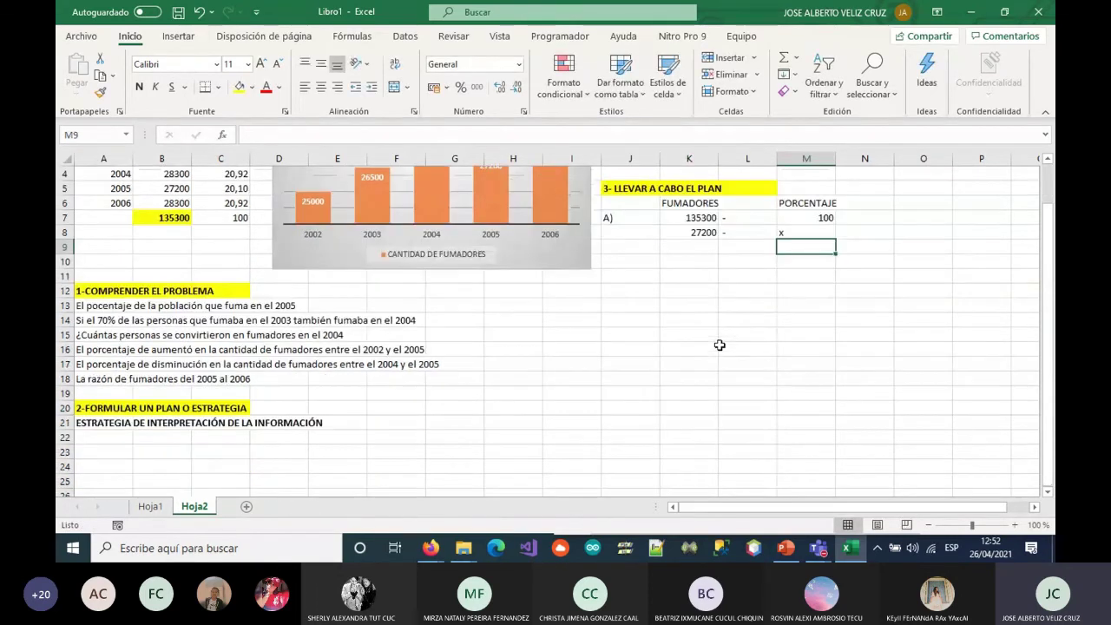
drag(682, 217, 787, 243)
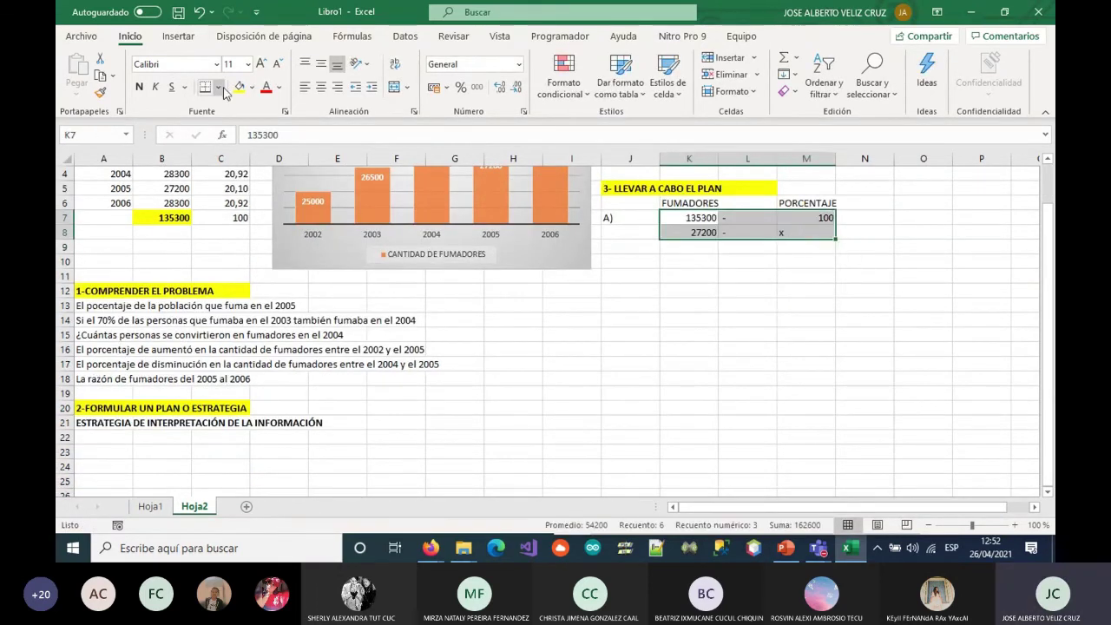
click(321, 87)
click(321, 63)
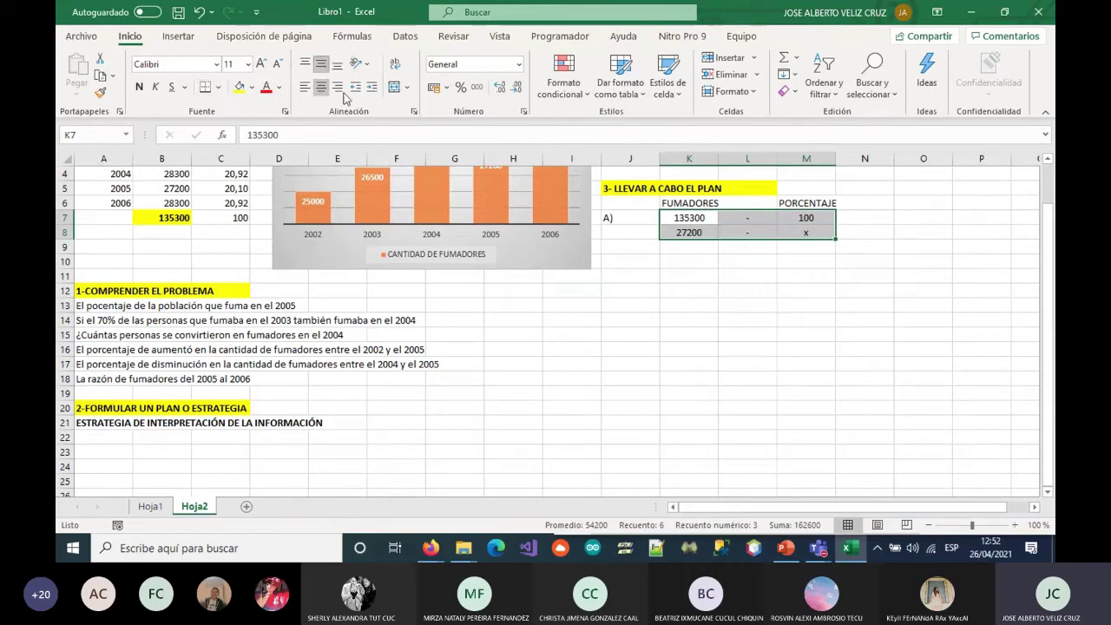
Write out the solution for question A with "X=" in K10 and the text "(27200*100)/135300" in L10
click(679, 258)
scroll(729, 330, up, 2)
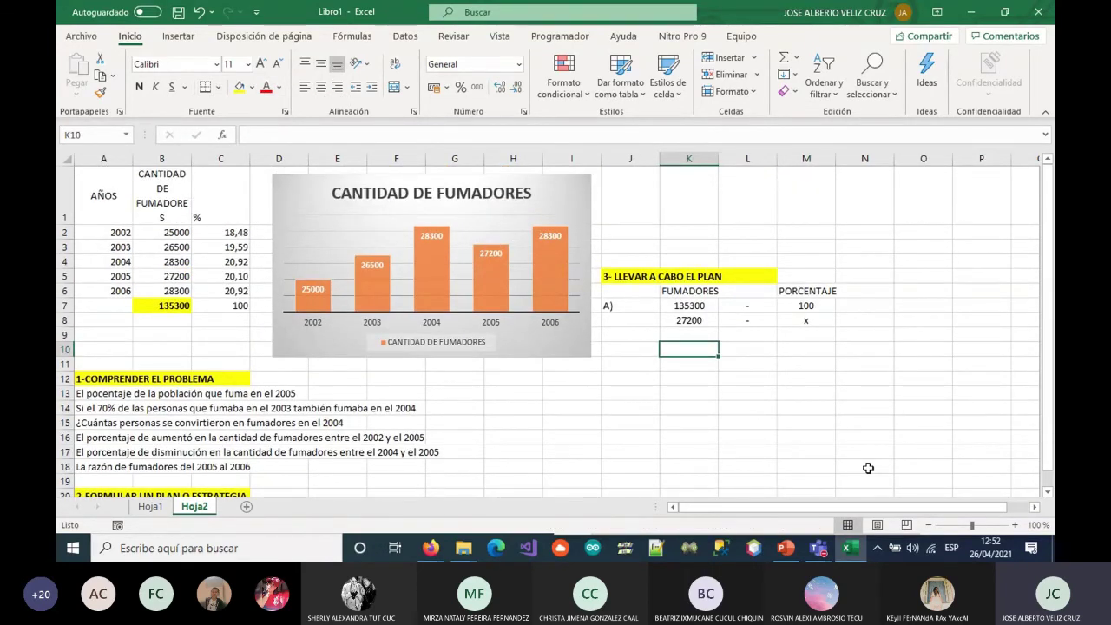
text(X=)
key(Tab)
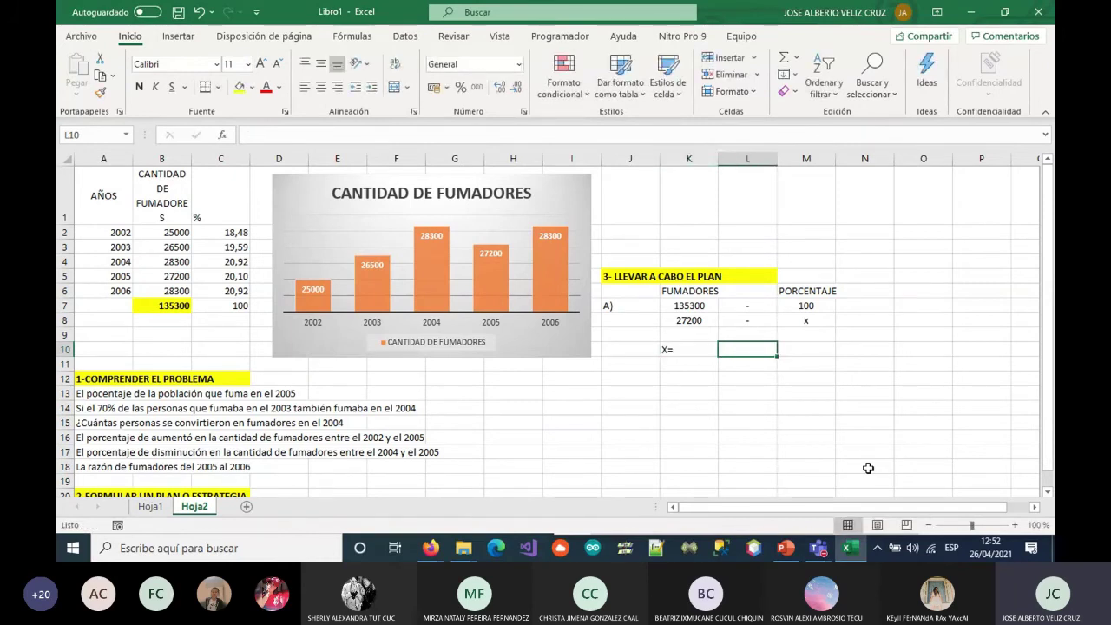
text(()
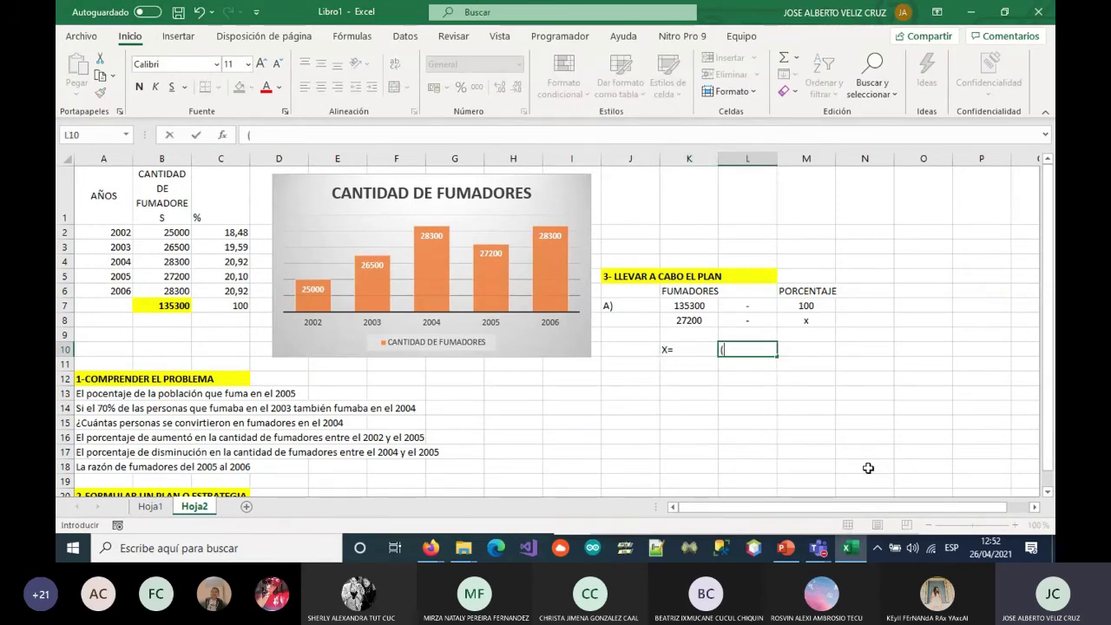
text(27200*100))
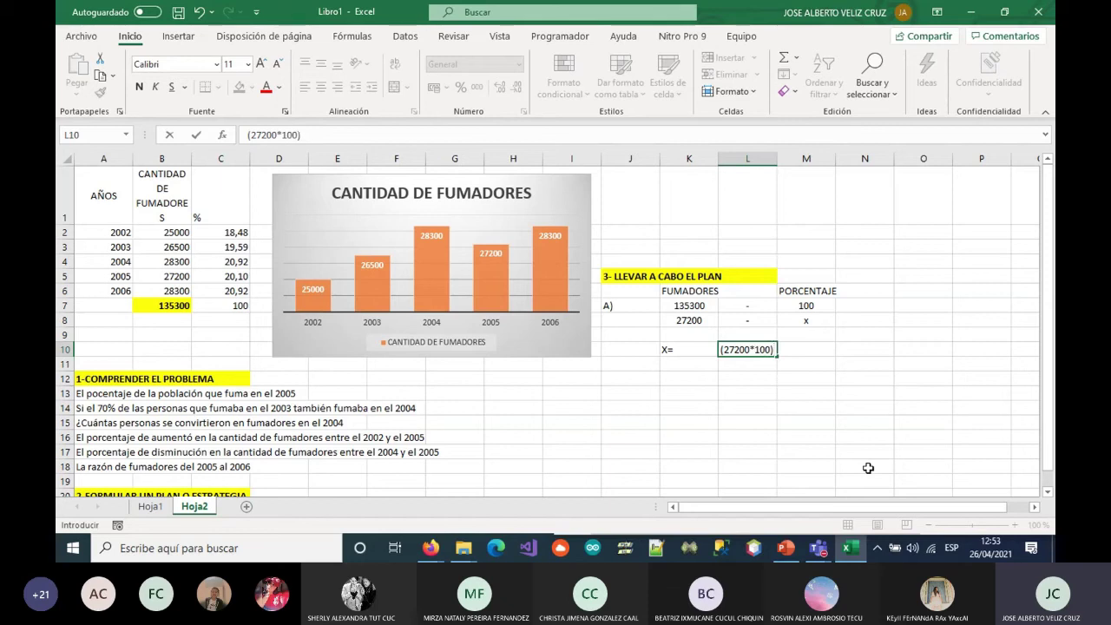
text(/135300)
key(Return)
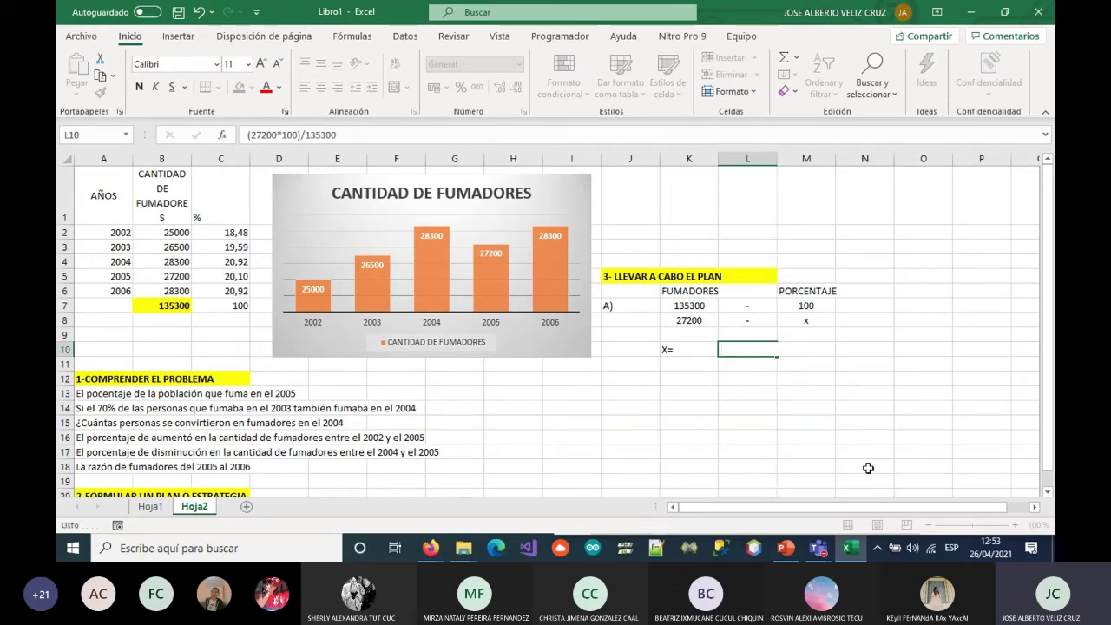
Calculate question A's percentage in L11 with the formula =(K8*M7)/K7
text(=)
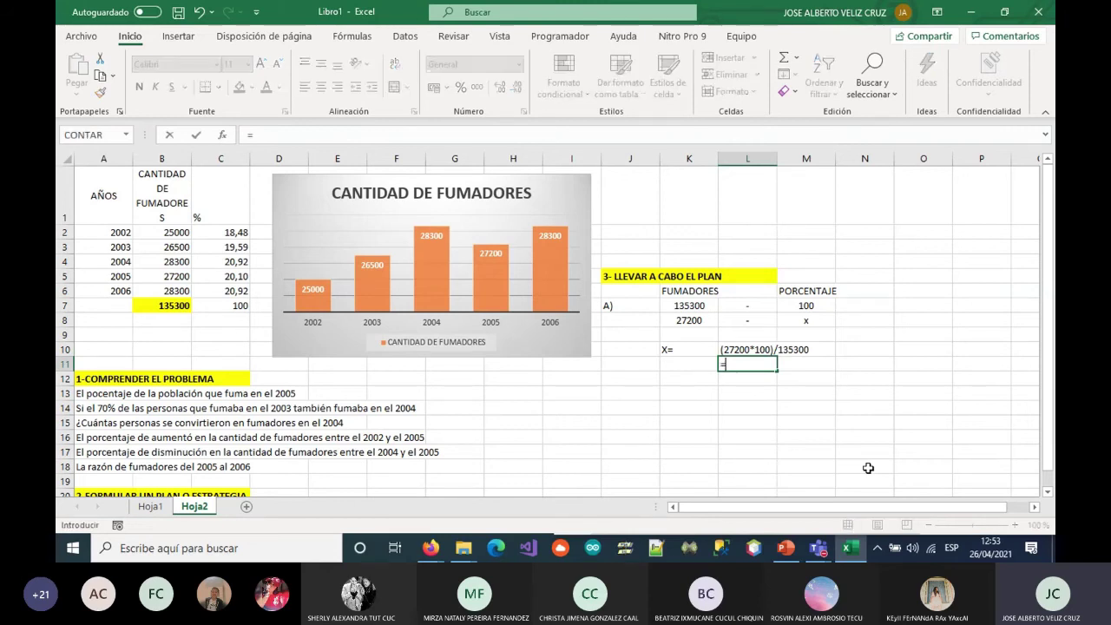
text(()
click(669, 319)
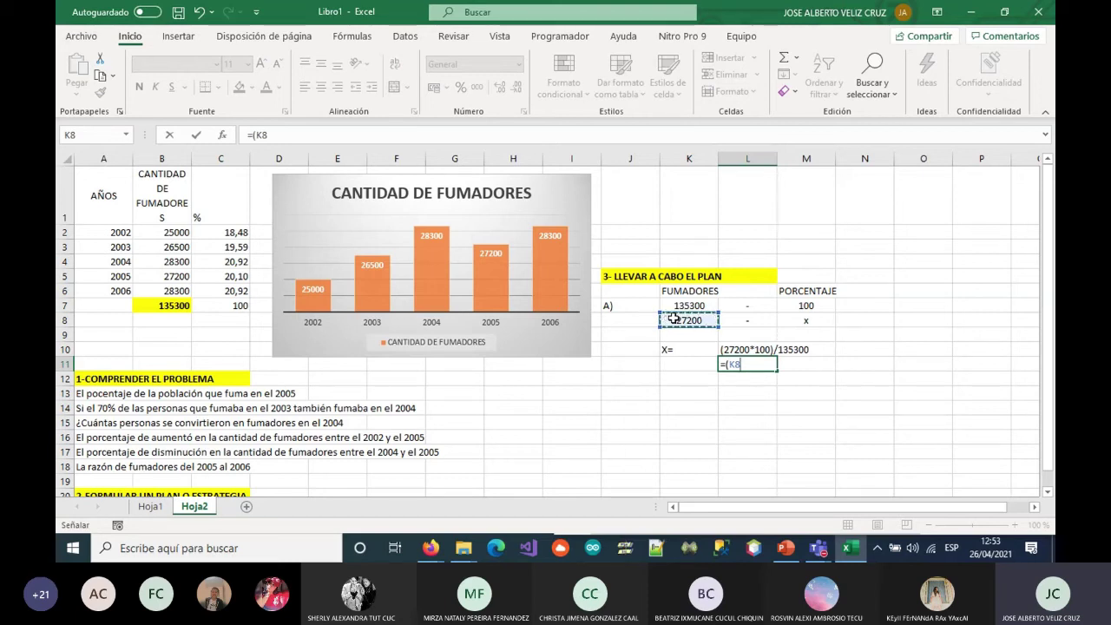
text(*)
click(793, 306)
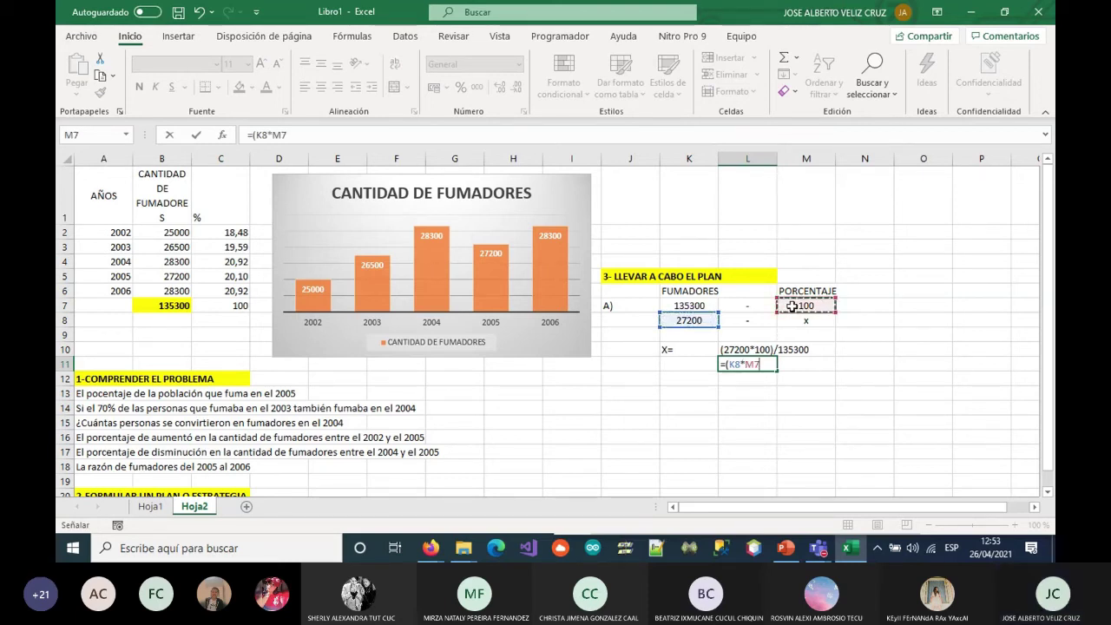
text()/)
click(694, 306)
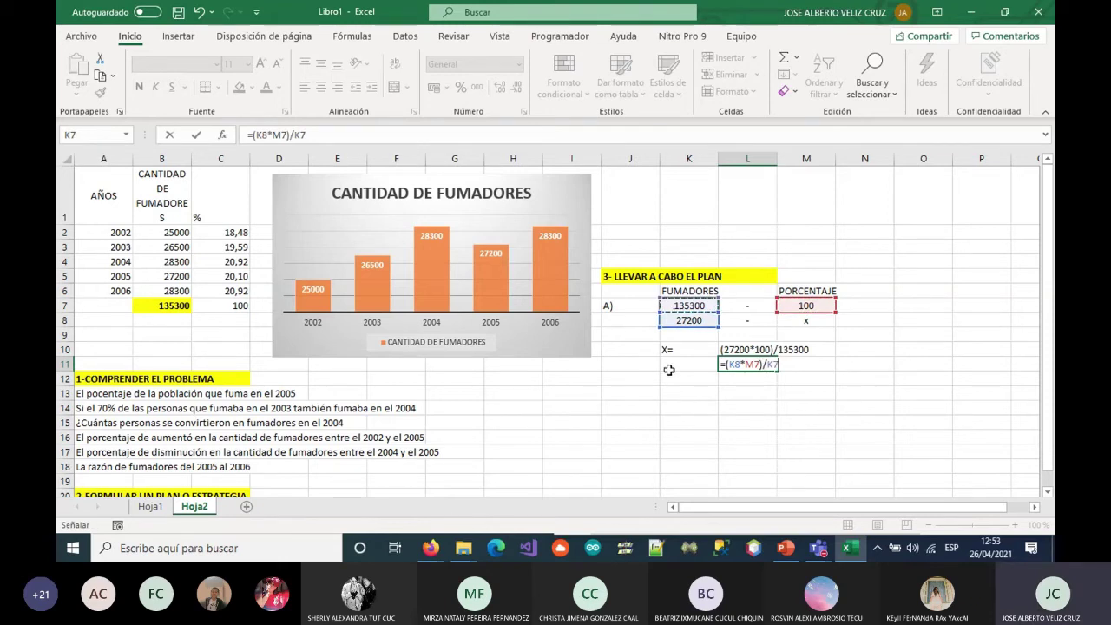
key(Return)
Reduce the percentage in L11 to two decimal places
click(744, 365)
click(516, 88)
click(516, 88)
click(517, 88)
click(516, 87)
click(516, 88)
Label question A's result with "POR CIENTO" in M11
click(814, 365)
text(POR CIENTO)
key(Return)
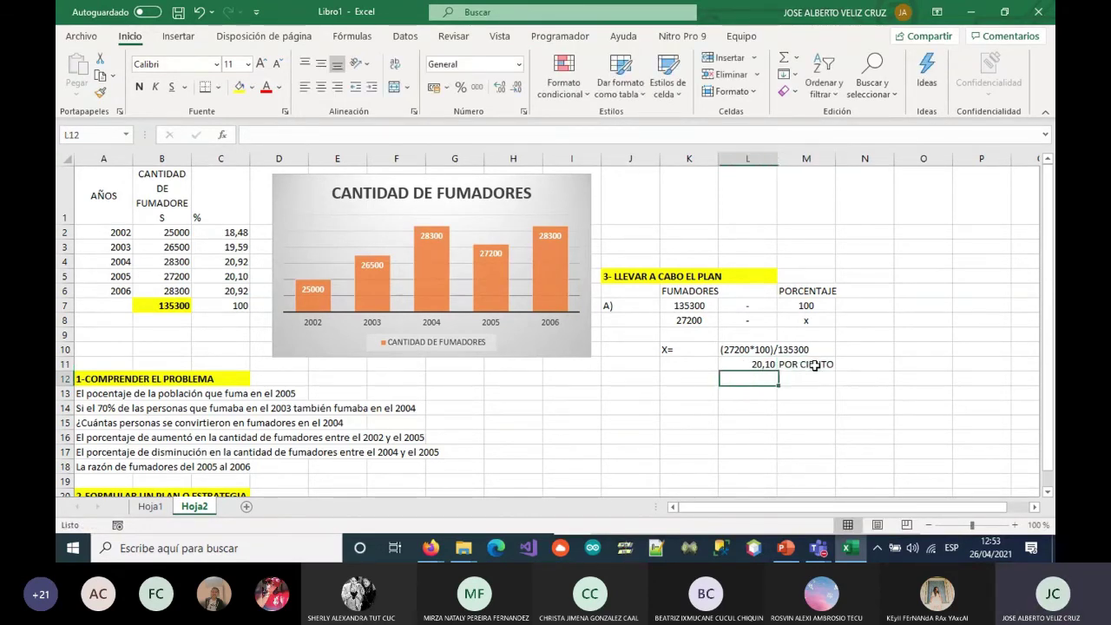
key(Left)
key(Down)
key(Left)
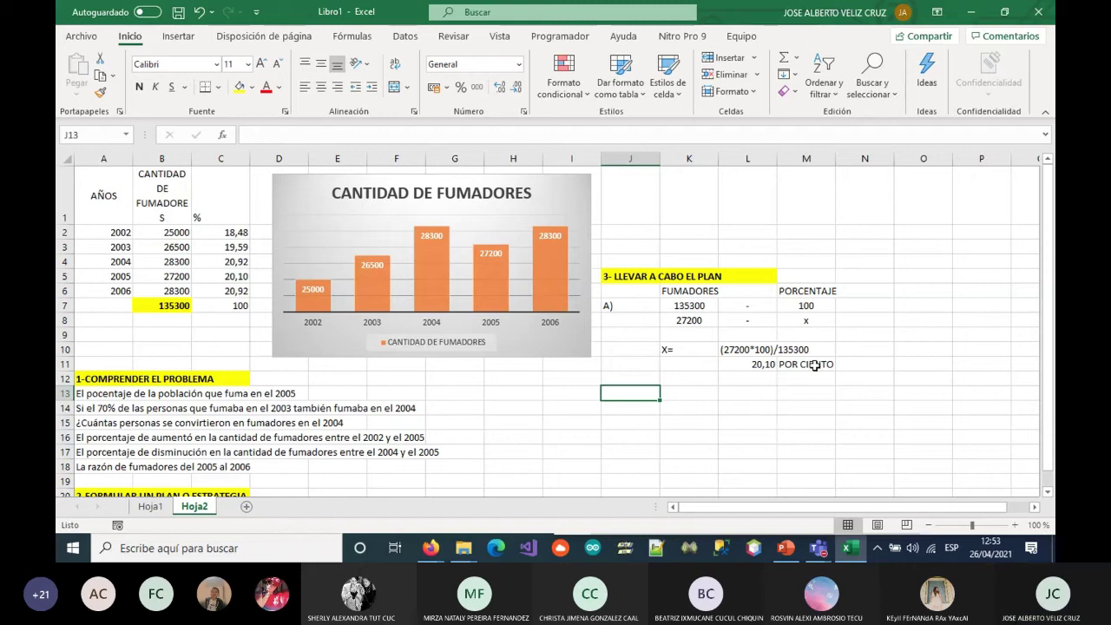
Make question A's result in L11:M11 bold with a yellow fill
drag(754, 364, 814, 364)
key(ctrl+n)
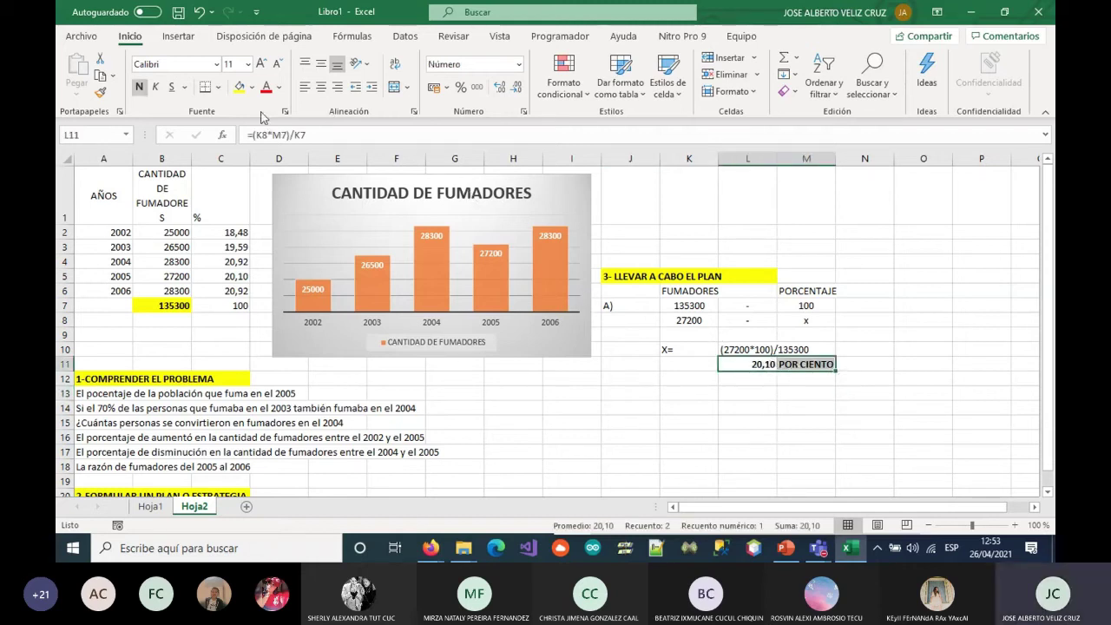
click(238, 87)
Label the next answer "B)" in J13 and check question B's text against the 2003 and 2004 smoker counts
click(646, 392)
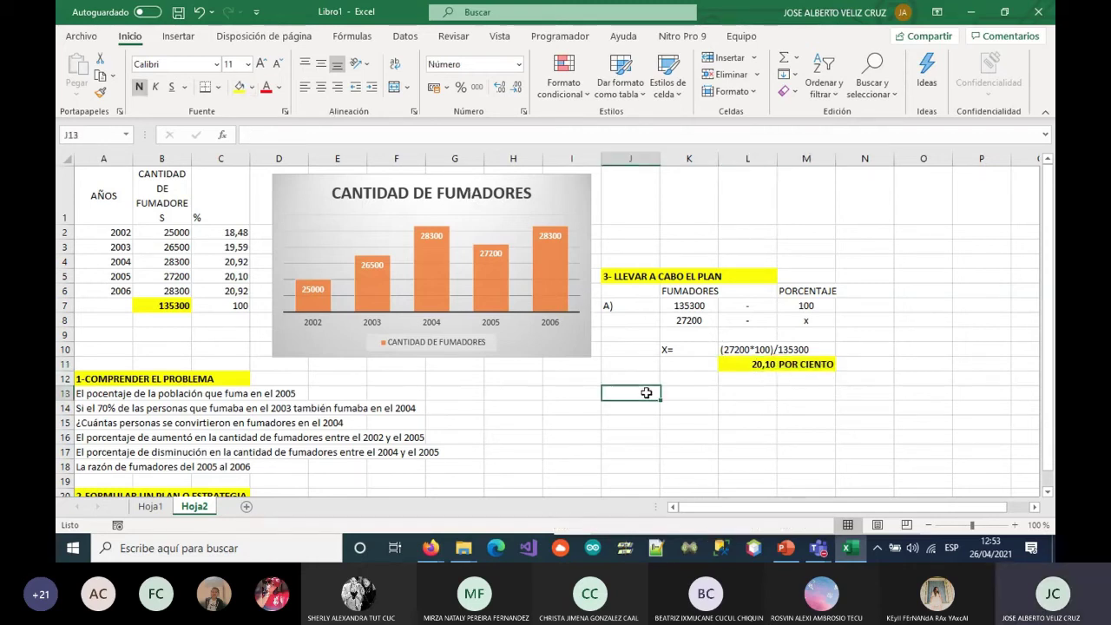
text(B))
key(Tab)
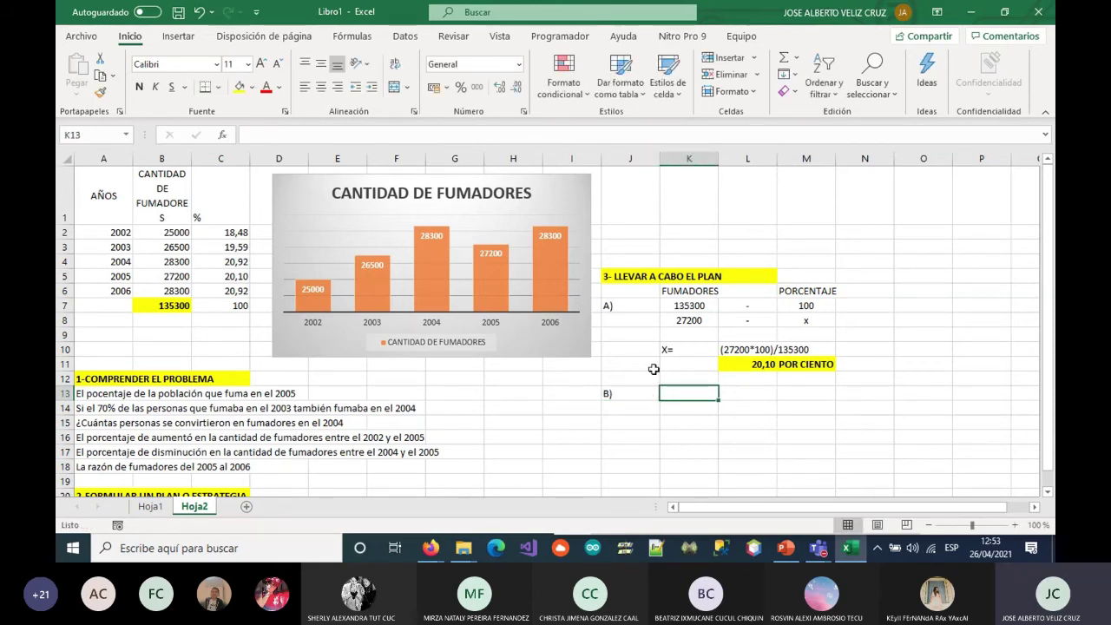
click(126, 407)
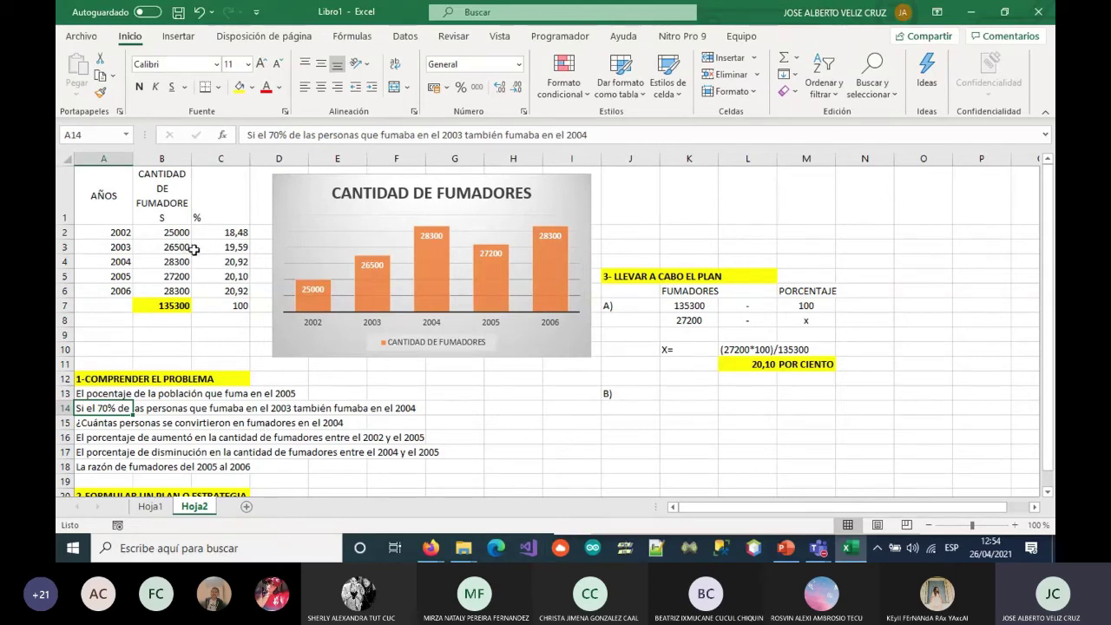
drag(171, 246, 173, 261)
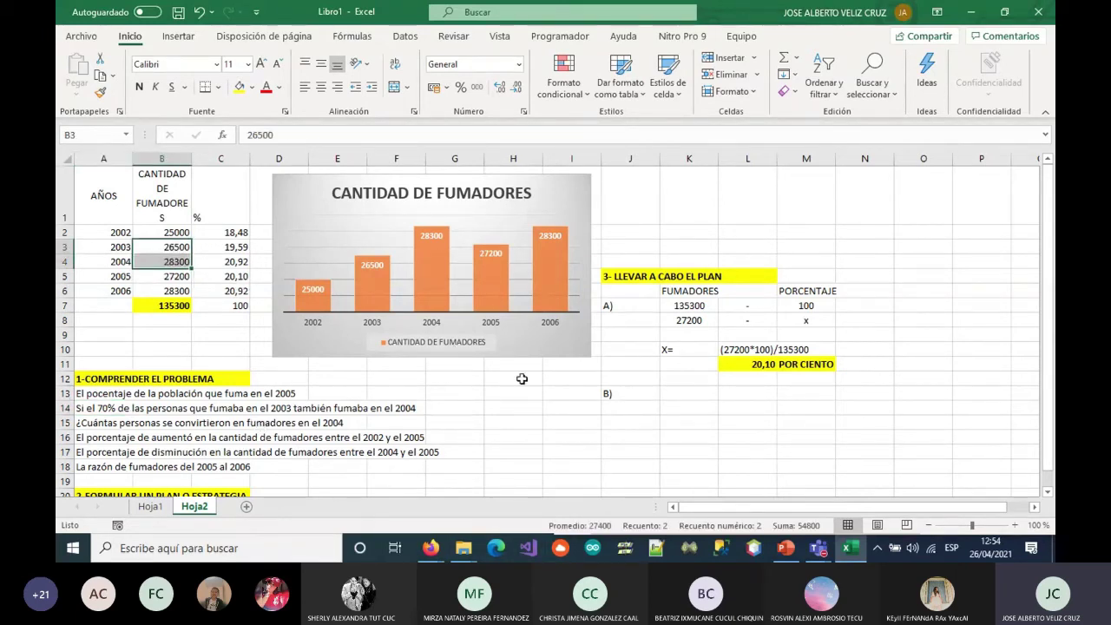
click(681, 394)
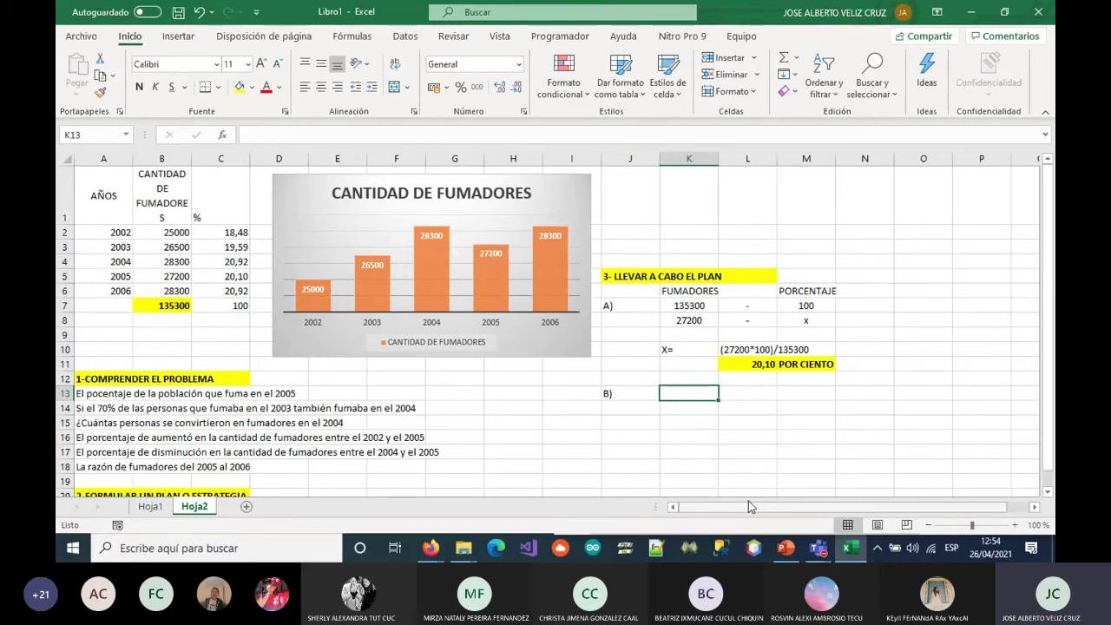
Copy the rule-of-three block K7:M8 to K13 for question B
drag(684, 304, 793, 321)
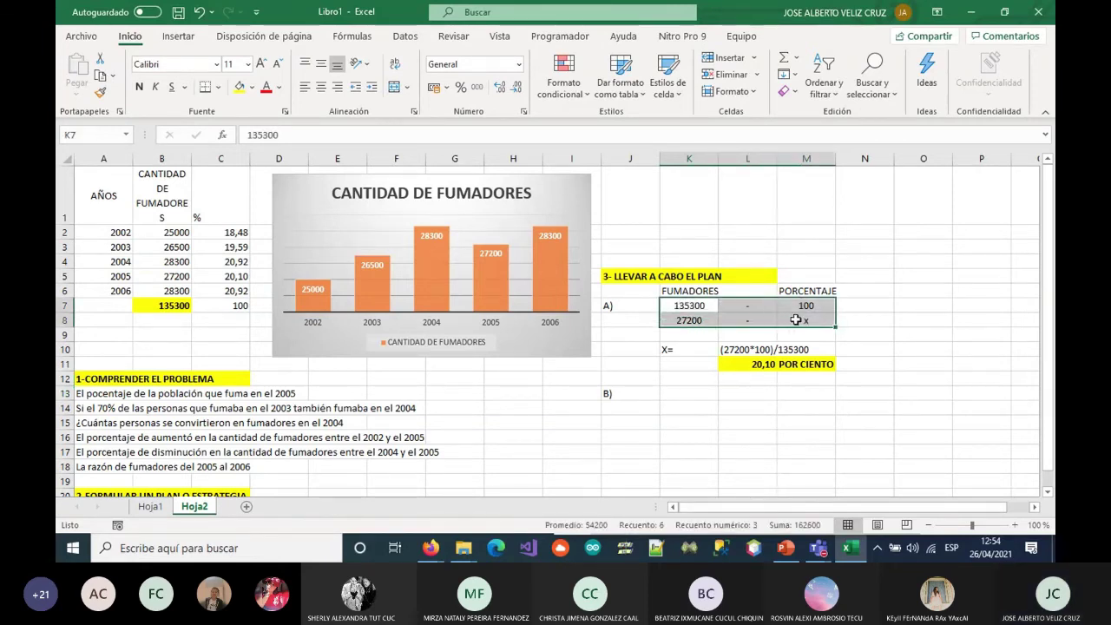
key(ctrl+c)
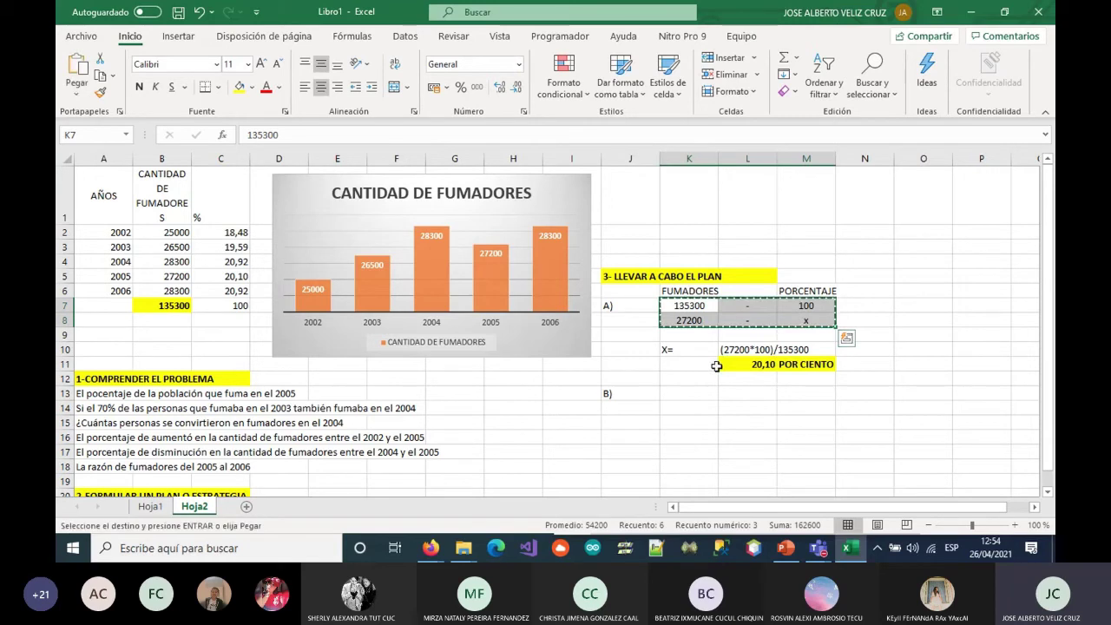
click(689, 393)
key(ctrl+v)
click(683, 407)
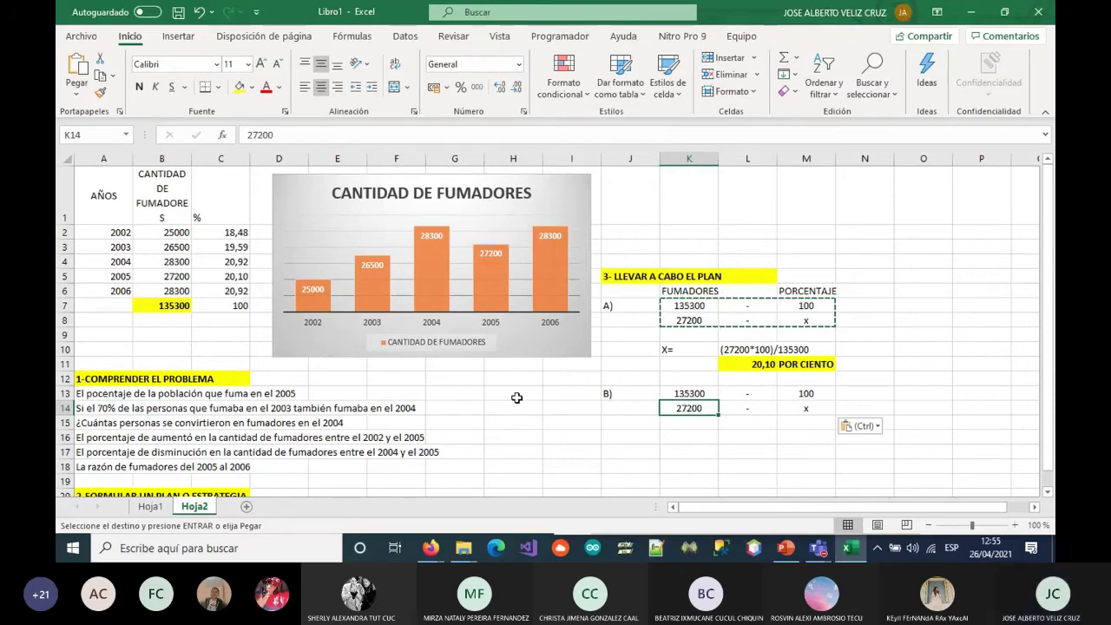
Set K13 to 26500 and note "DEL AÑO 2003" beside the row in N13
click(684, 395)
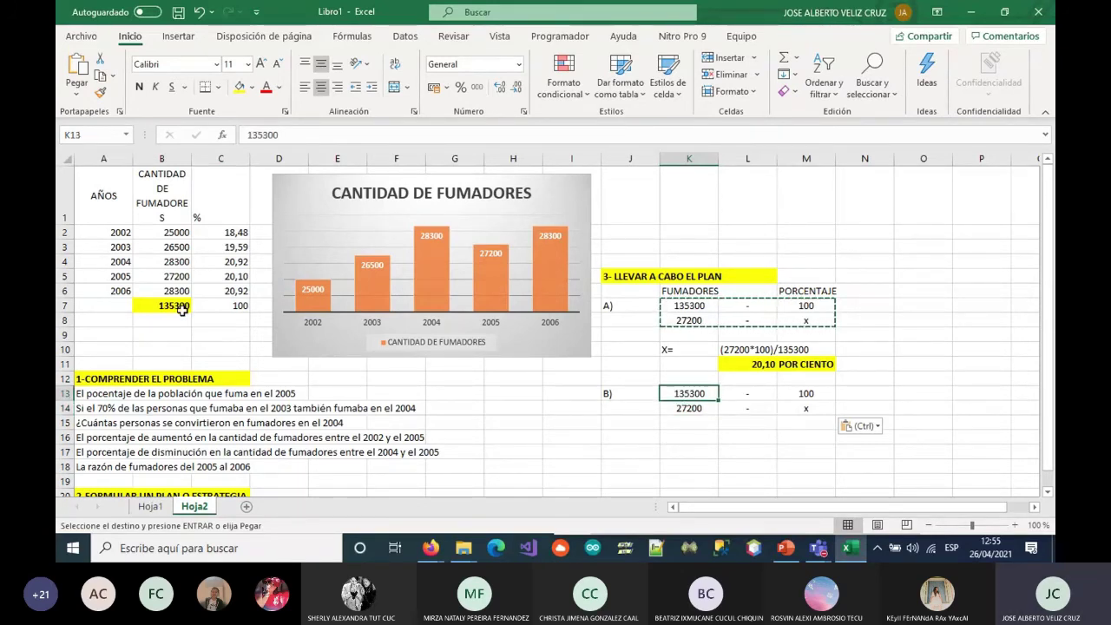
text(26500)
key(Tab)
key(Tab)
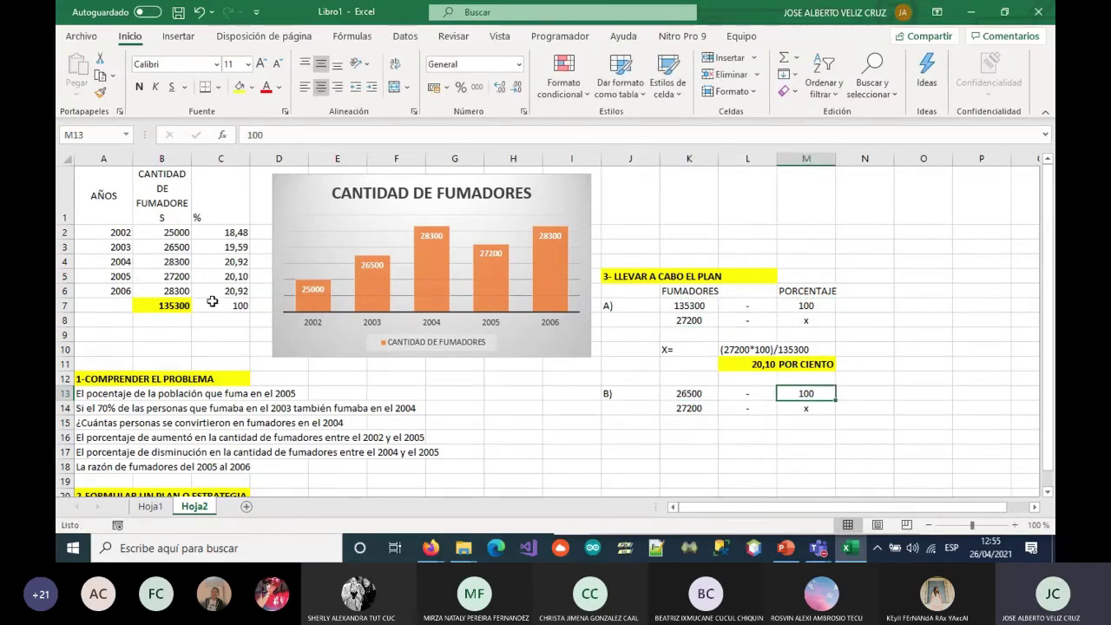
key(Tab)
text(DEL AÑ)
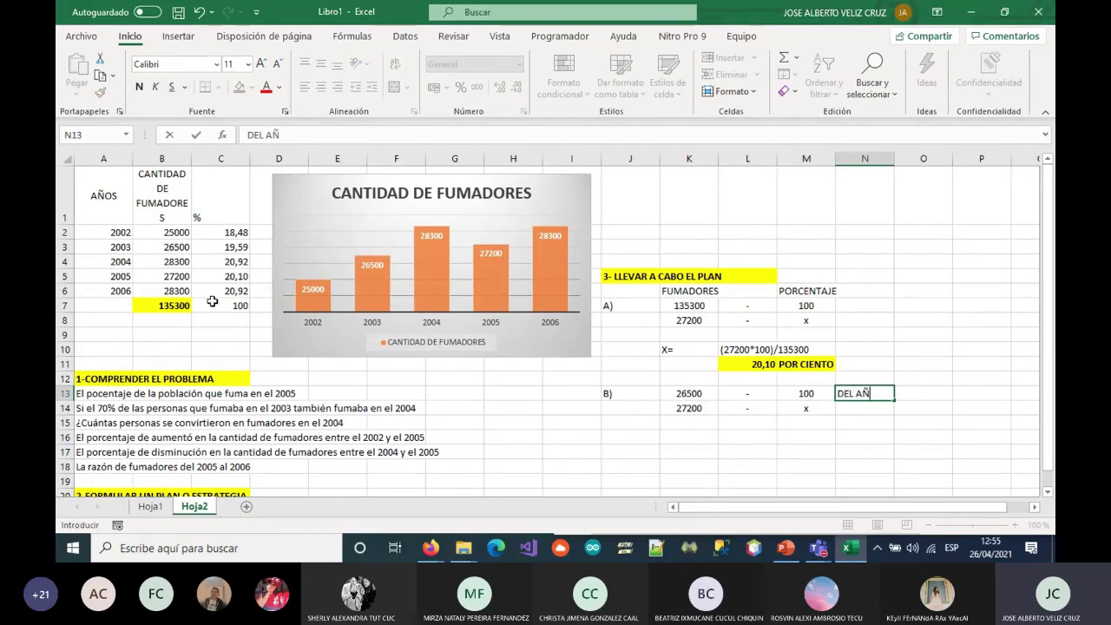
text(O 2003)
key(Return)
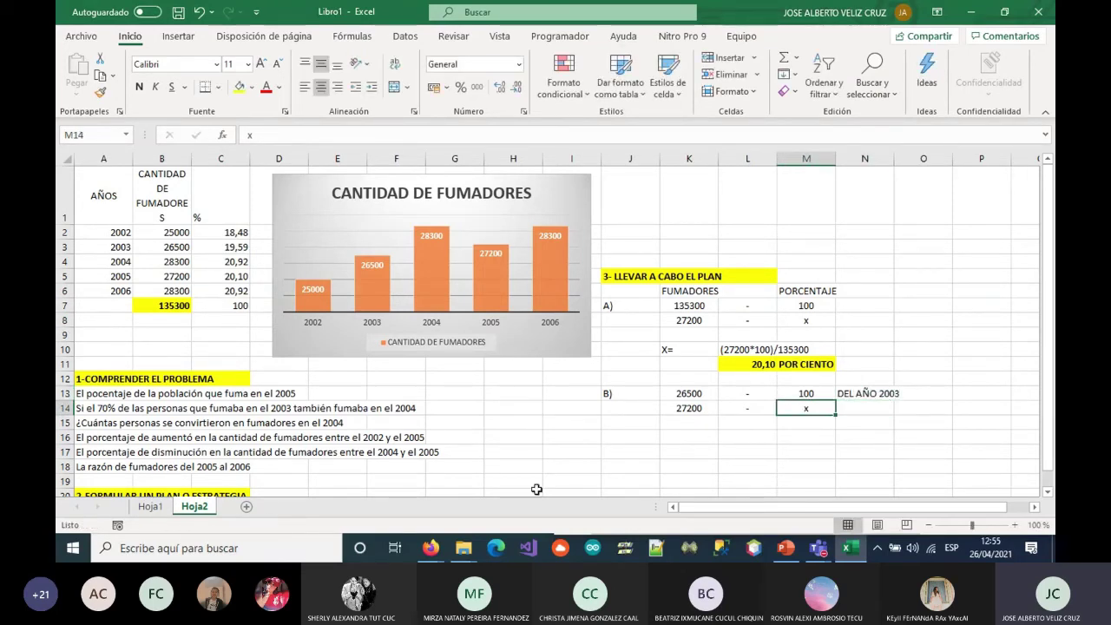
Change question B's second row to solve for smokers, with 70 in M14 and "X" in K14
click(681, 392)
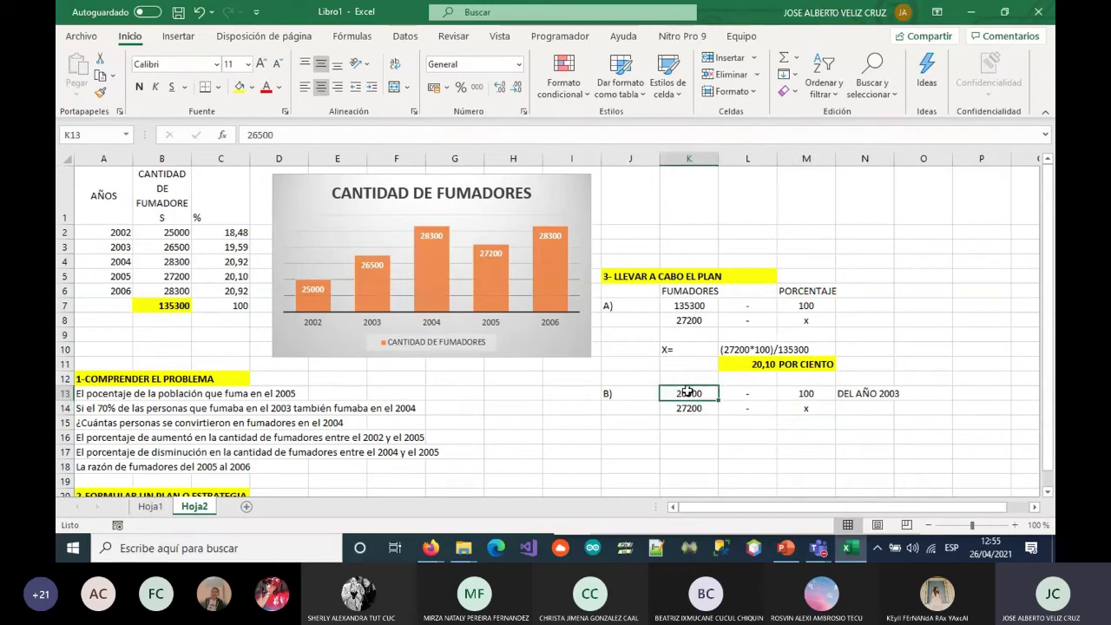
click(811, 392)
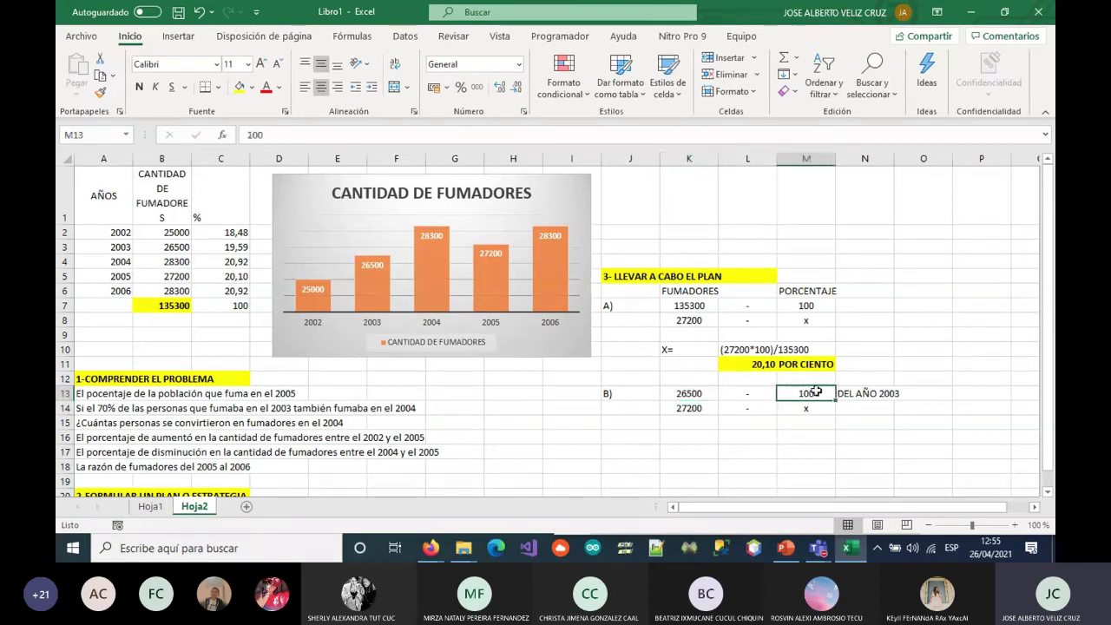
click(156, 247)
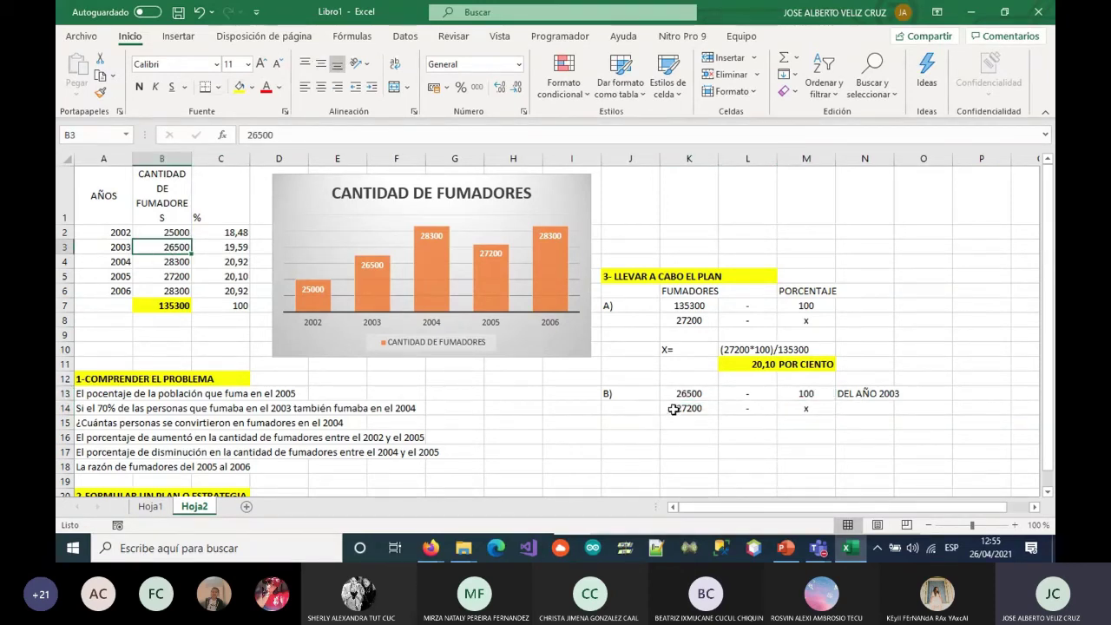
click(793, 407)
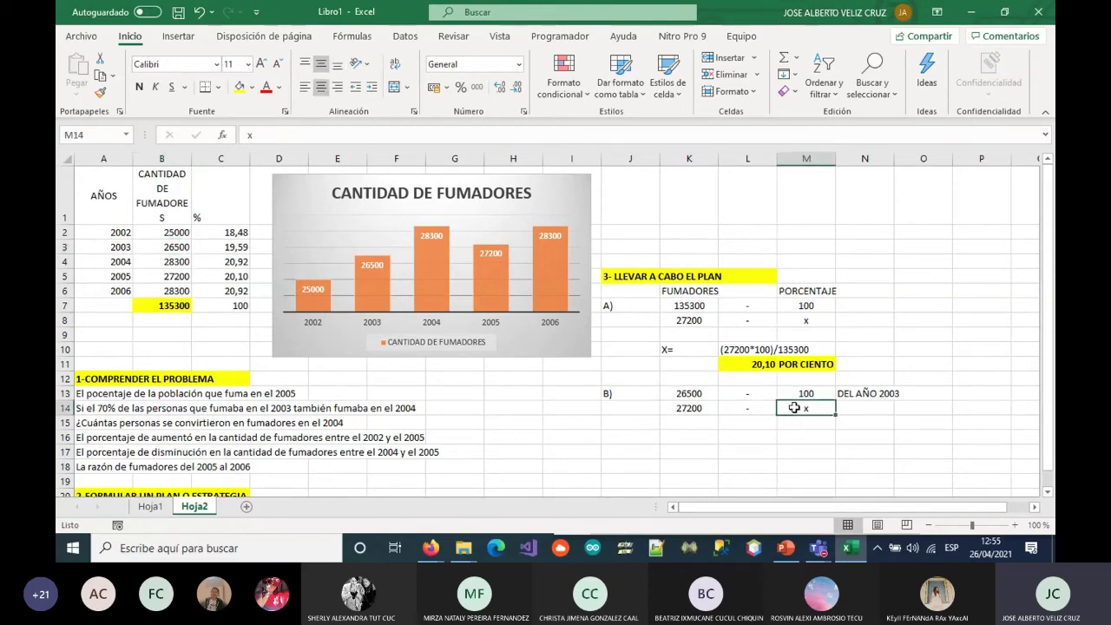
text(70)
key(Left)
key(Left)
text(X)
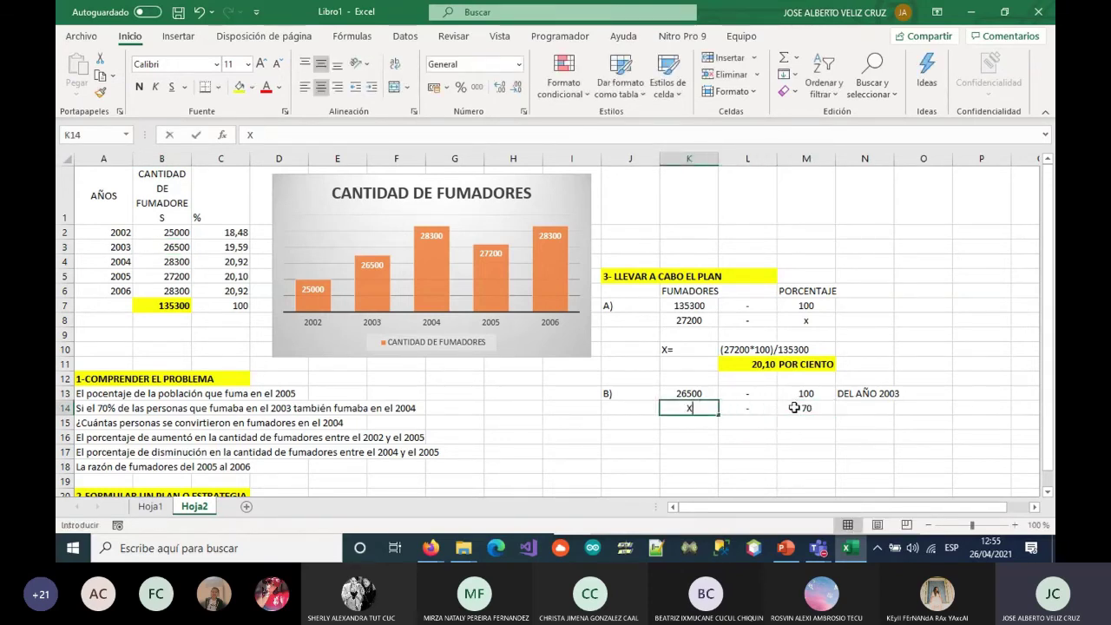
key(Return)
key(Return)
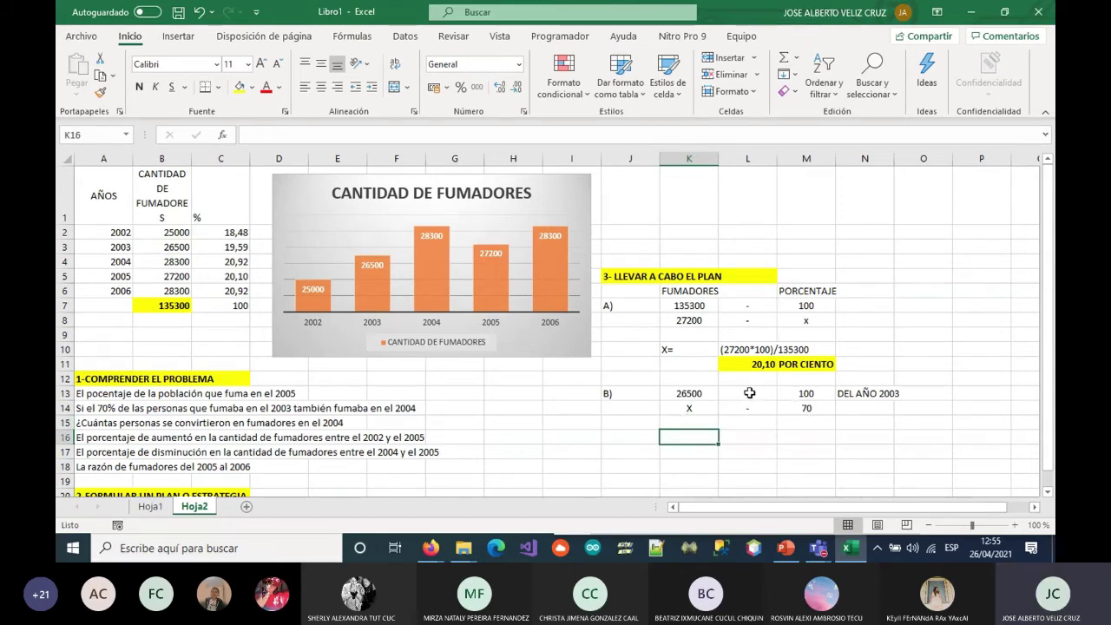
click(682, 392)
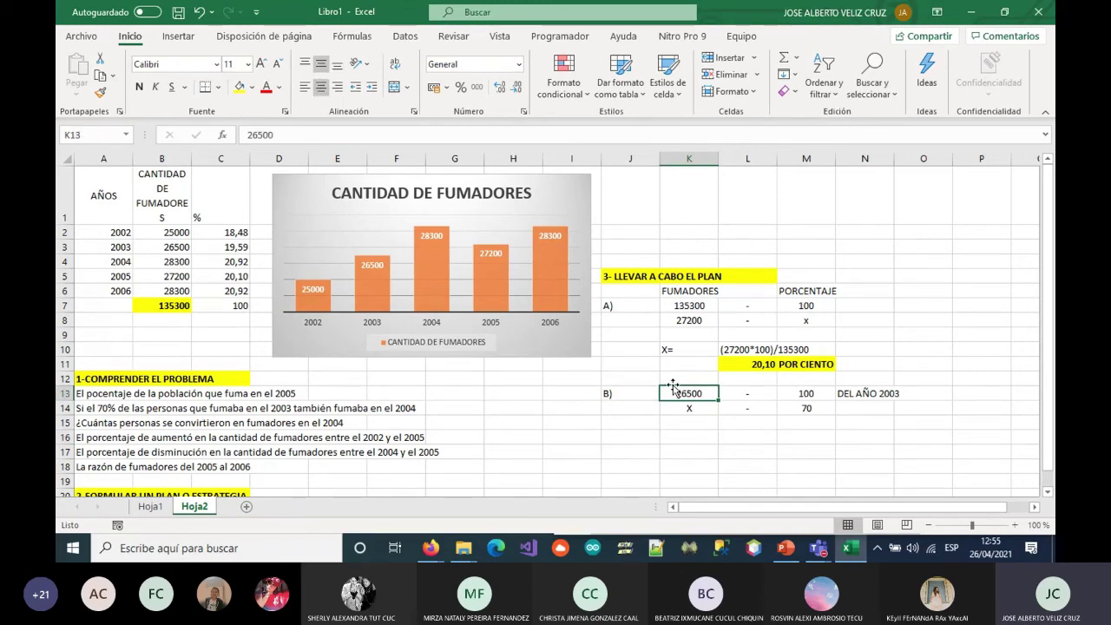
click(798, 391)
click(849, 393)
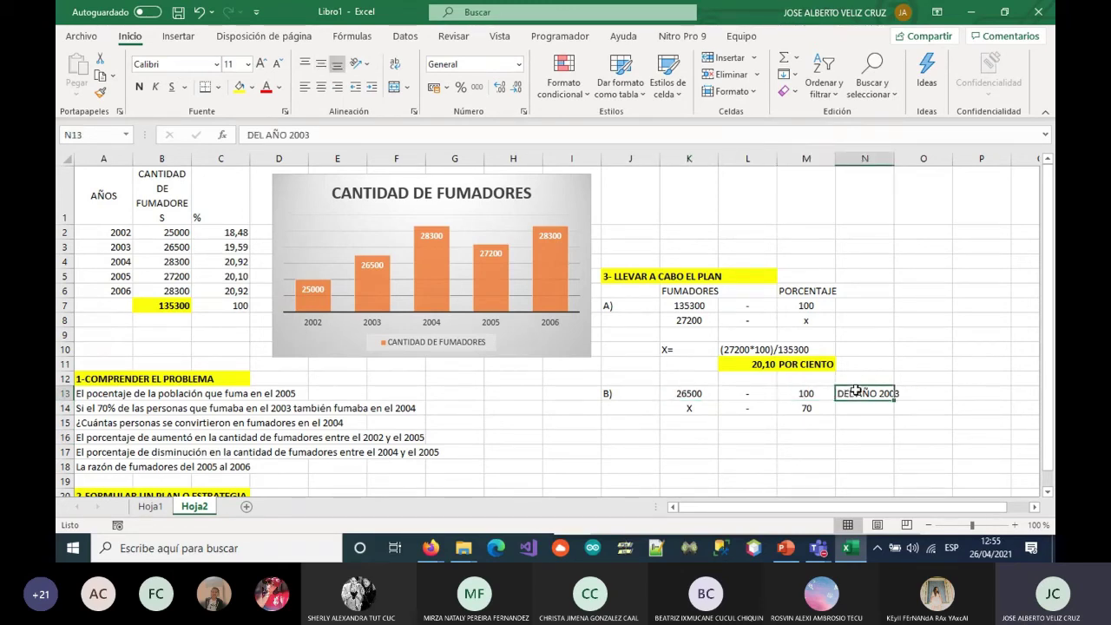
click(795, 410)
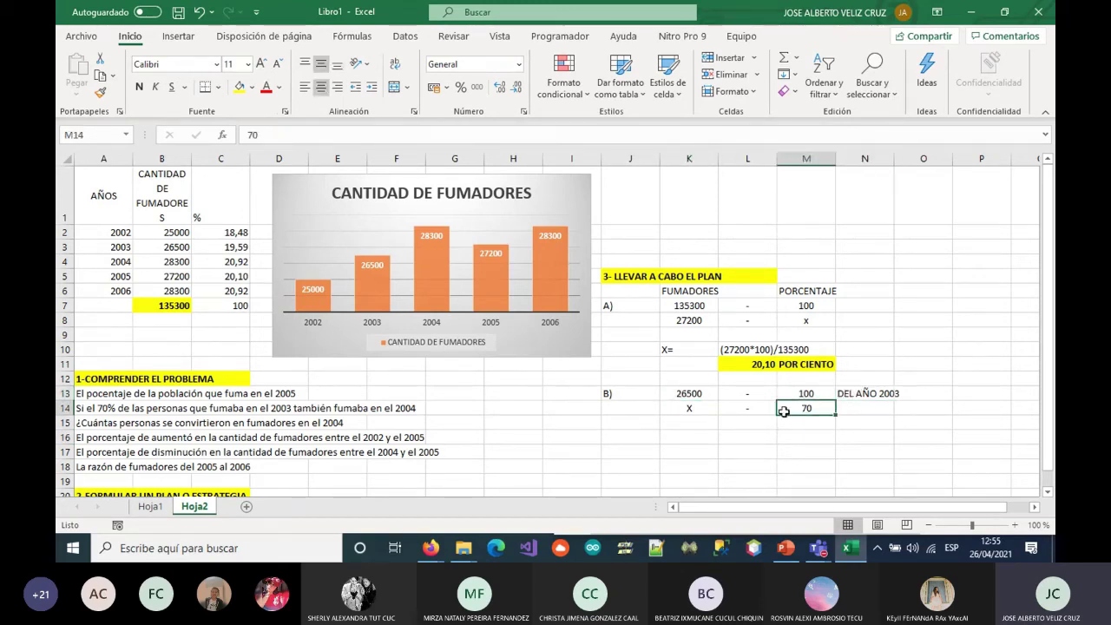
Write out question B's rule-of-three expression as text, with "X=" in K16 and "(70*26500)/100" in L16
click(682, 434)
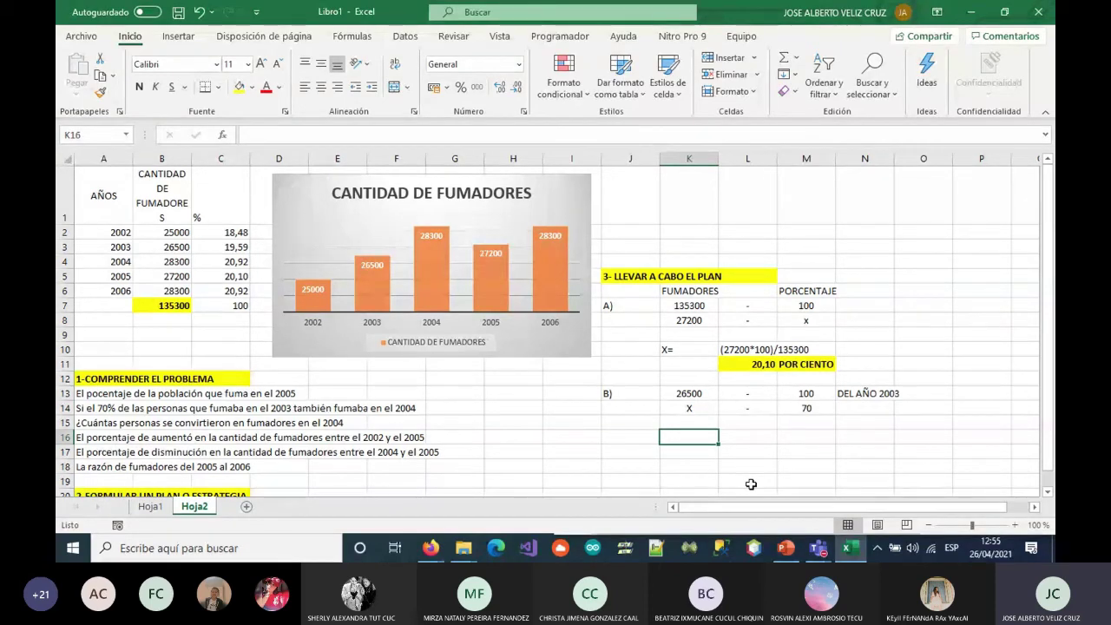
text(X=)
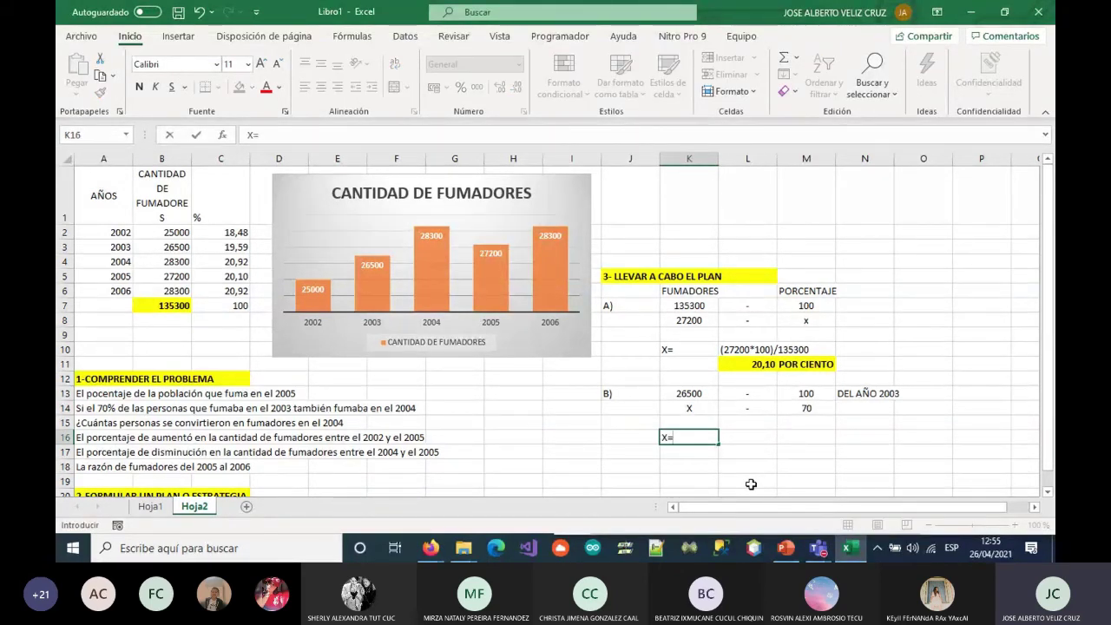
key(Tab)
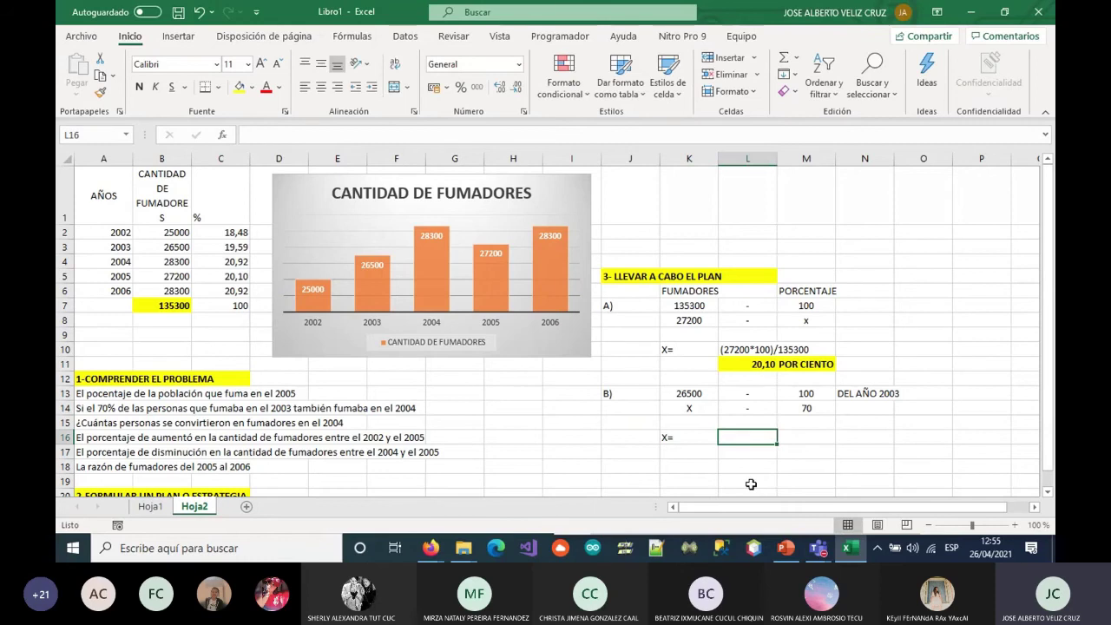
text((70*)
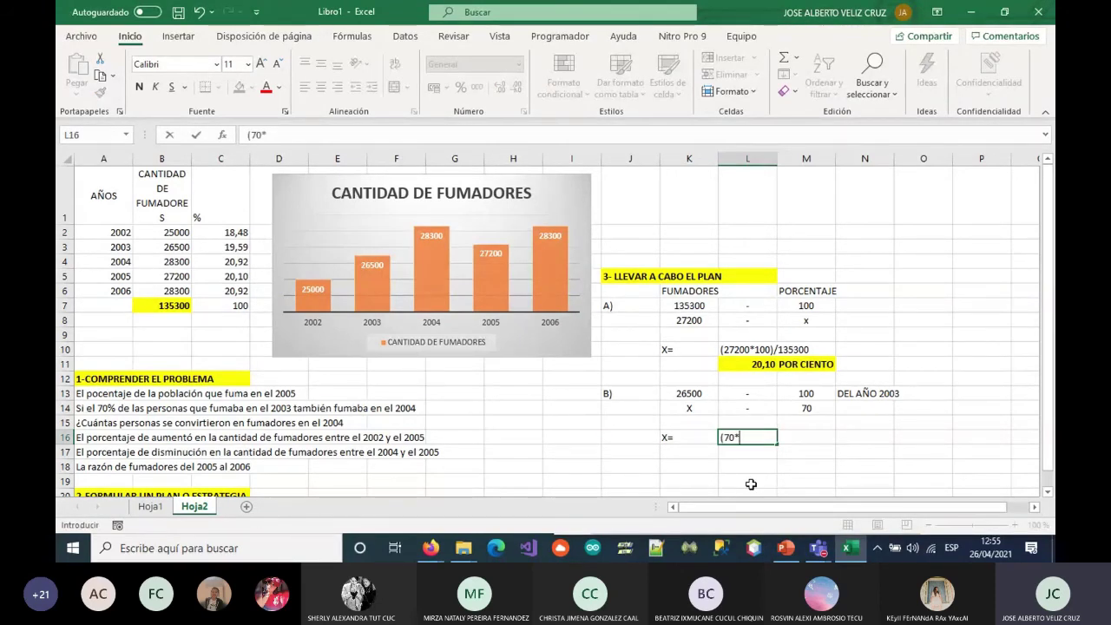
text(26500))
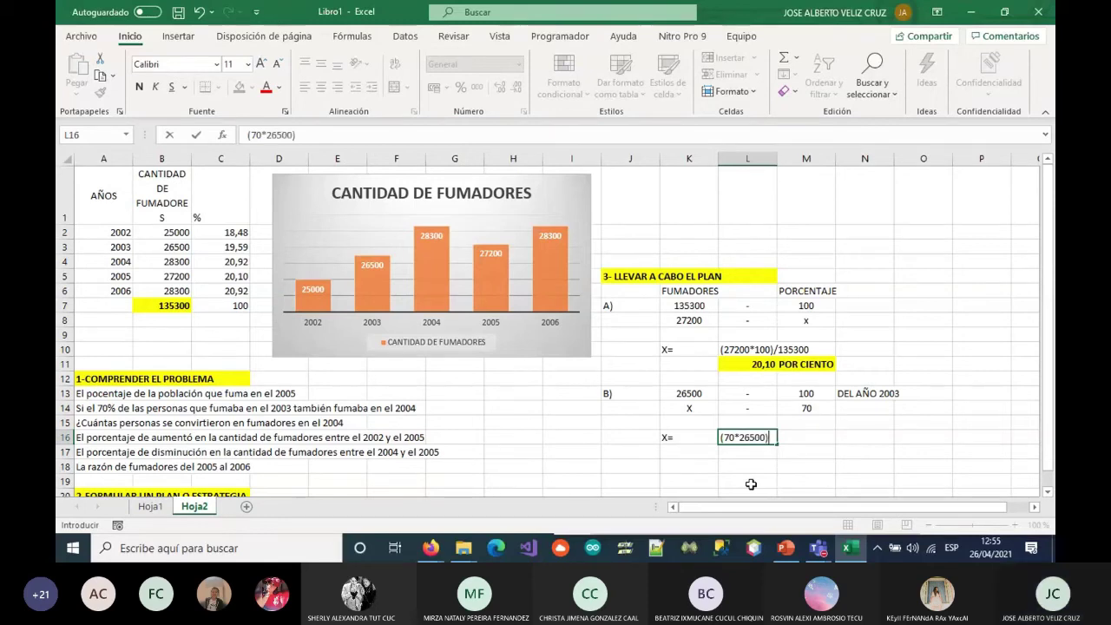
text(/100)
key(Return)
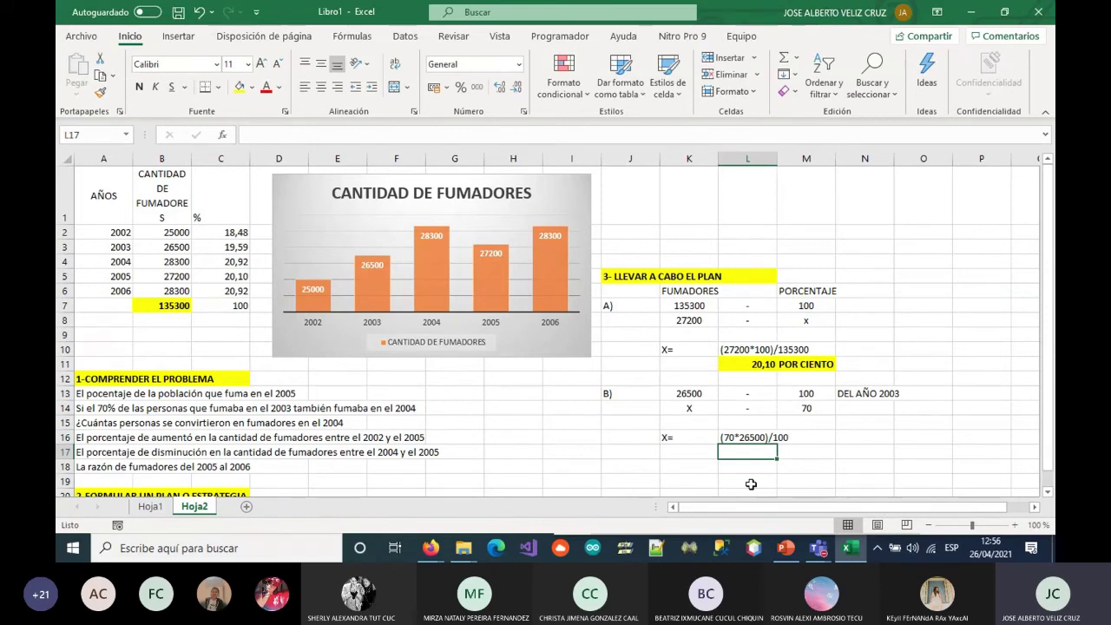
Calculate 70% of the 2003 smokers in L17 with the formula =(M14*K13)/M13
text(=()
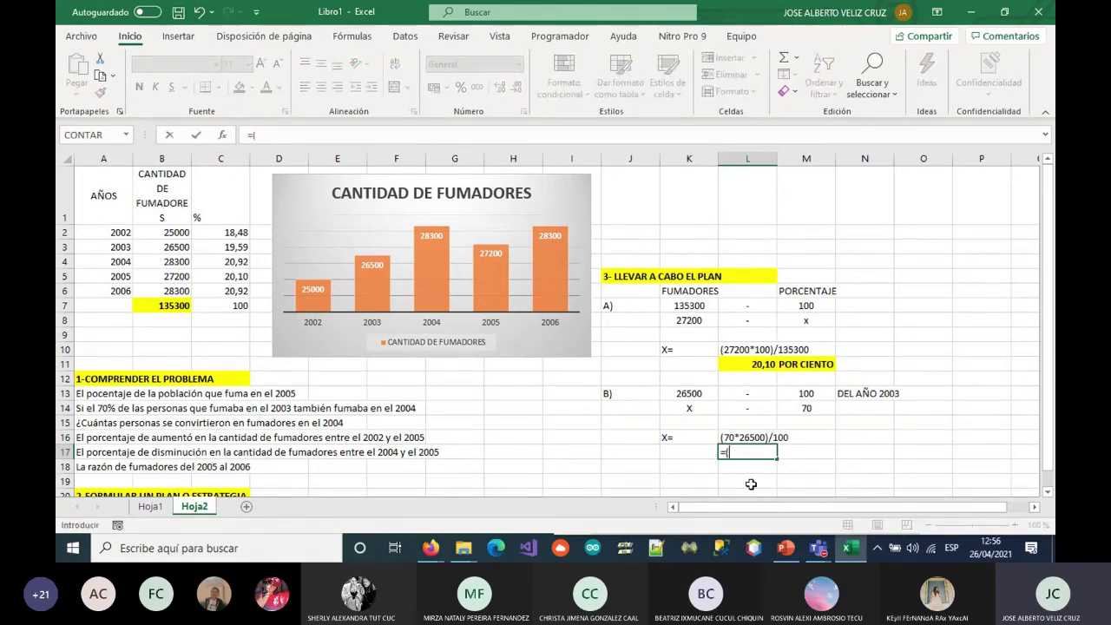
click(795, 411)
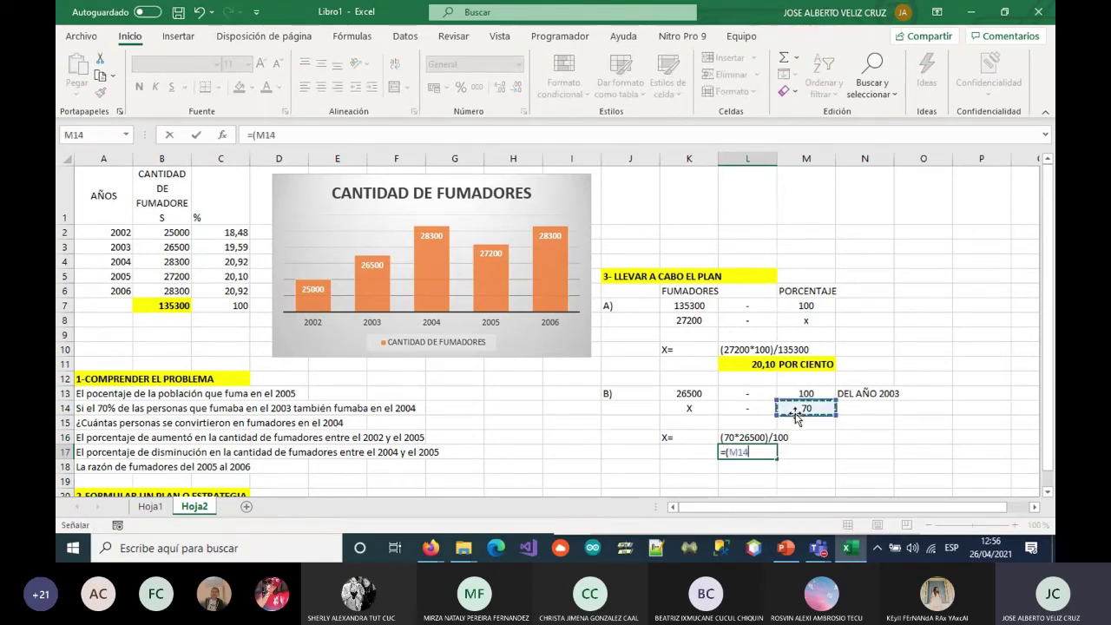
text(*)
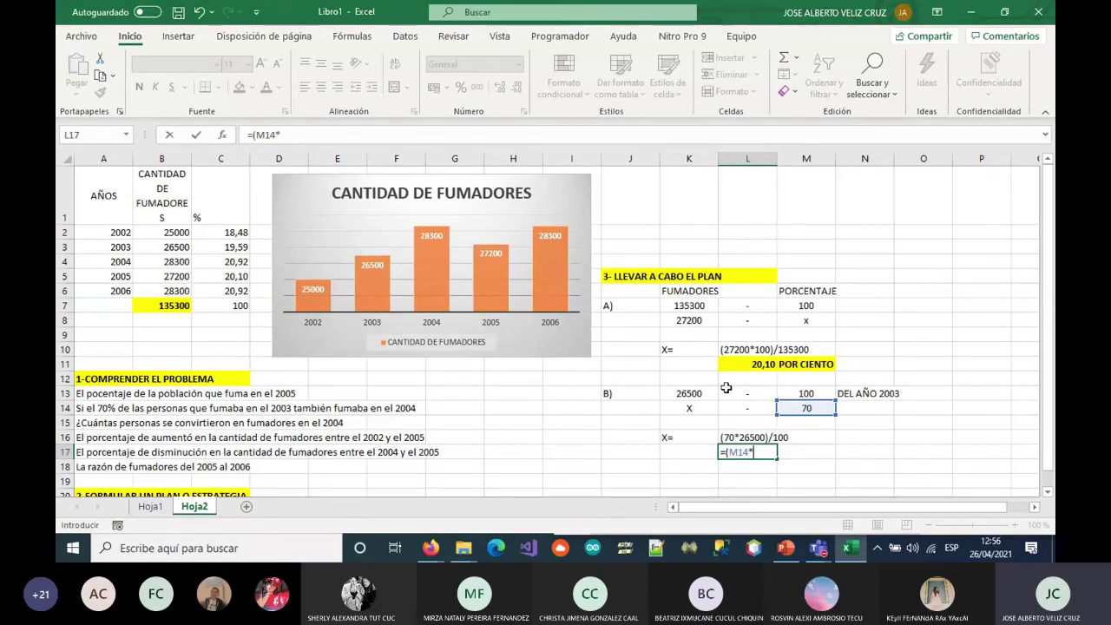
click(707, 393)
text()/100)
key(Return)
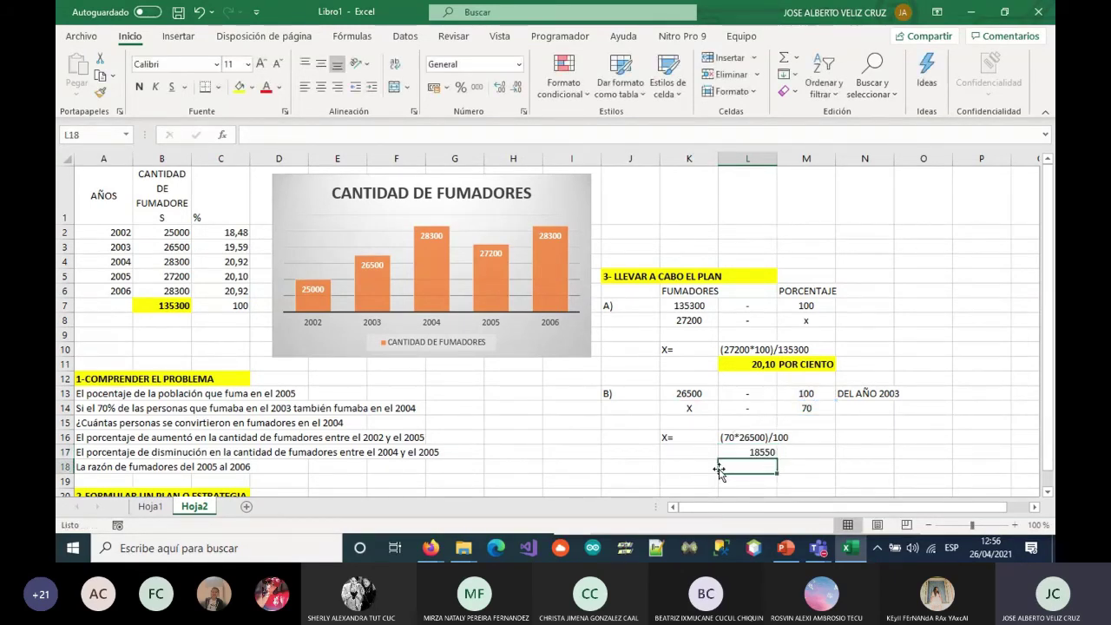
Label the result in L17 by entering PERSONAS in M17
scroll(719, 469, down, 1)
click(733, 361)
click(819, 366)
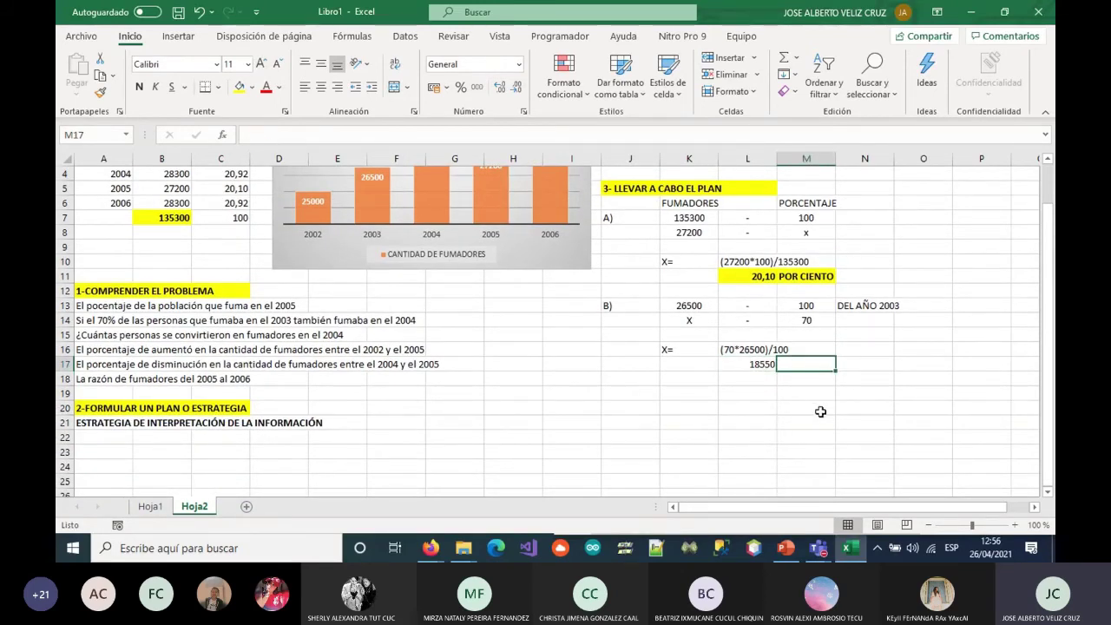
text(PERS)
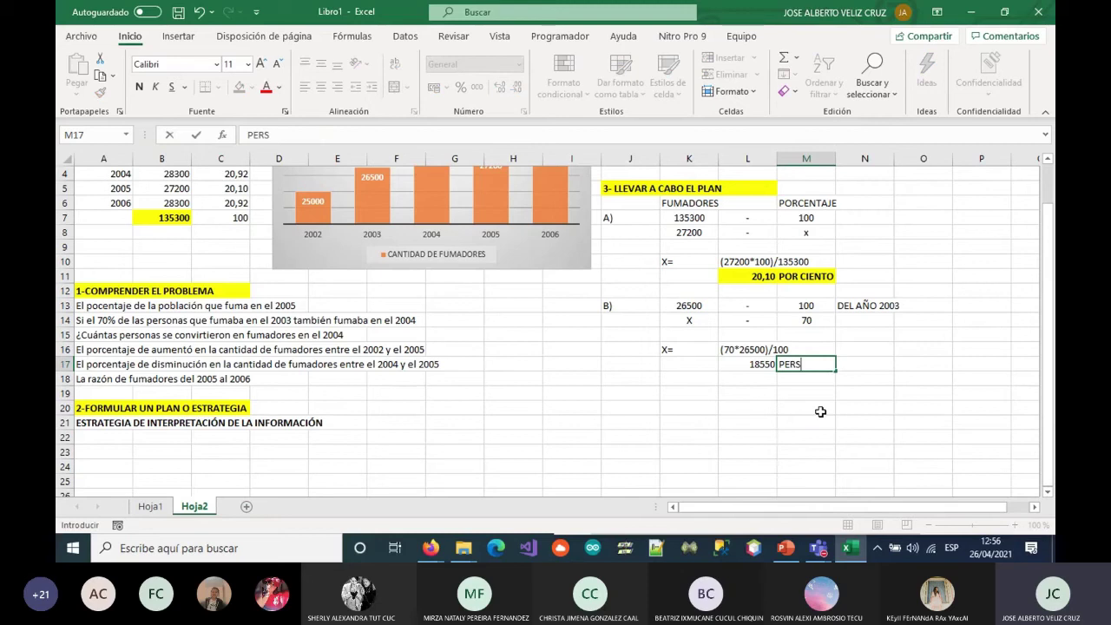
scroll(781, 434, up, 1)
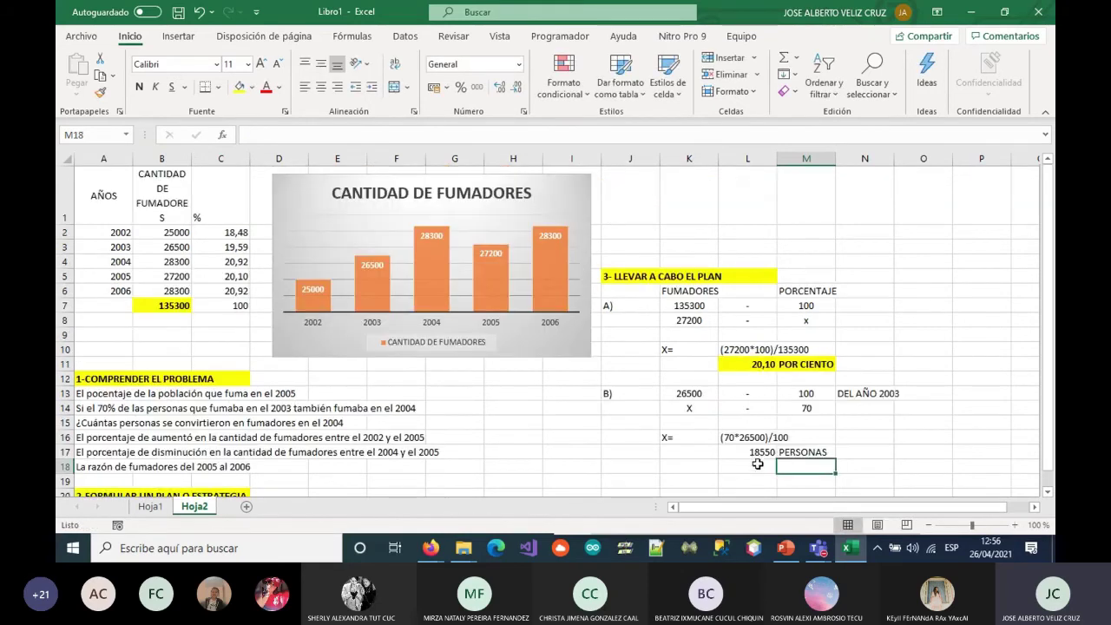
text(ONAS)
click(753, 449)
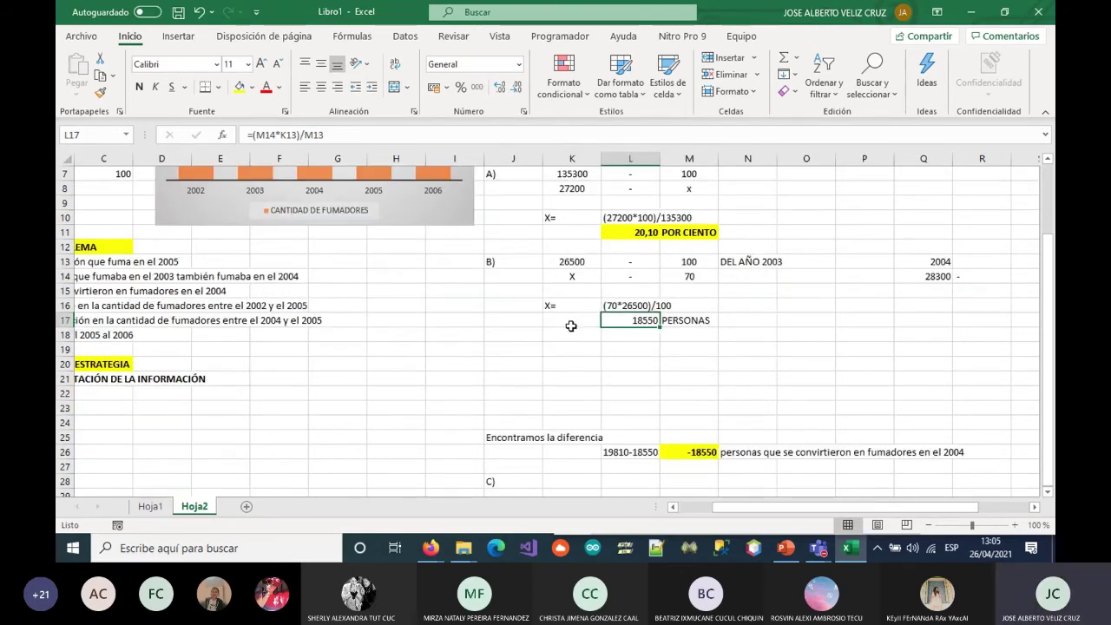
Enter the label DEL AÑO 2004 in K19, below the 70% calculation of exercise B
click(585, 348)
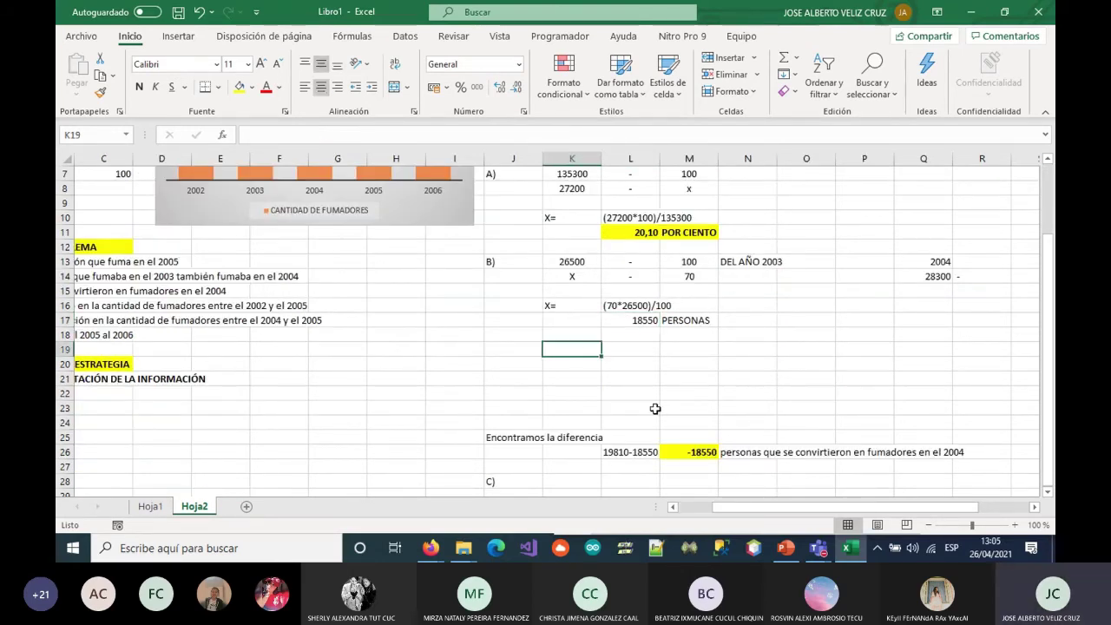
text(DEL AÑO 2004)
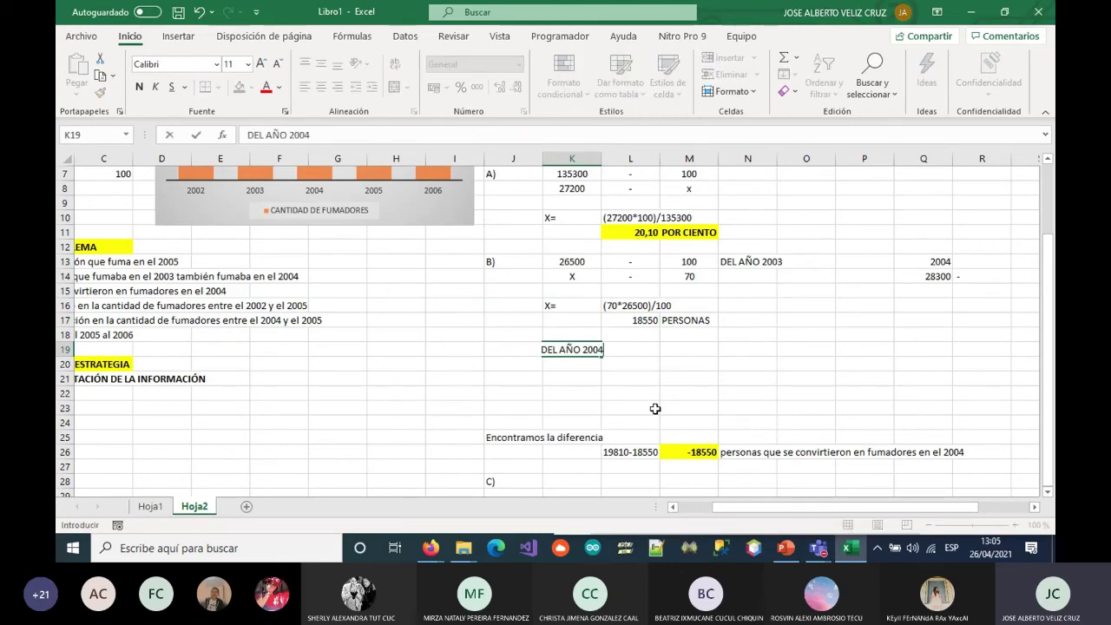
key(Tab)
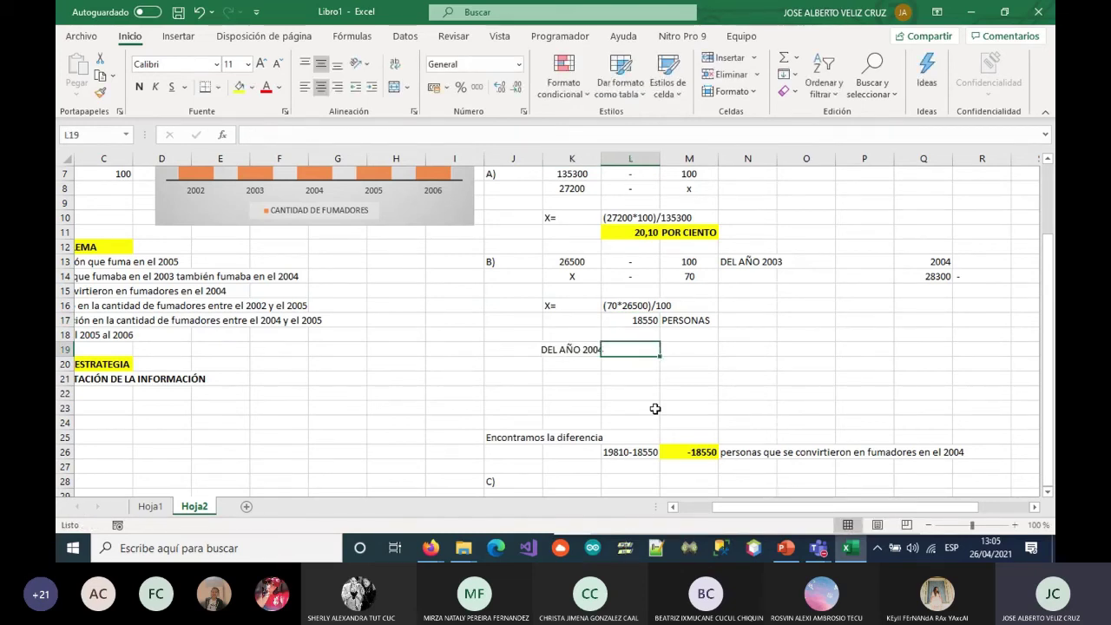
Look up the 2004 smoker count in the data table and enter it in K20 as 28300
drag(725, 507, 692, 509)
scroll(147, 279, up, 2)
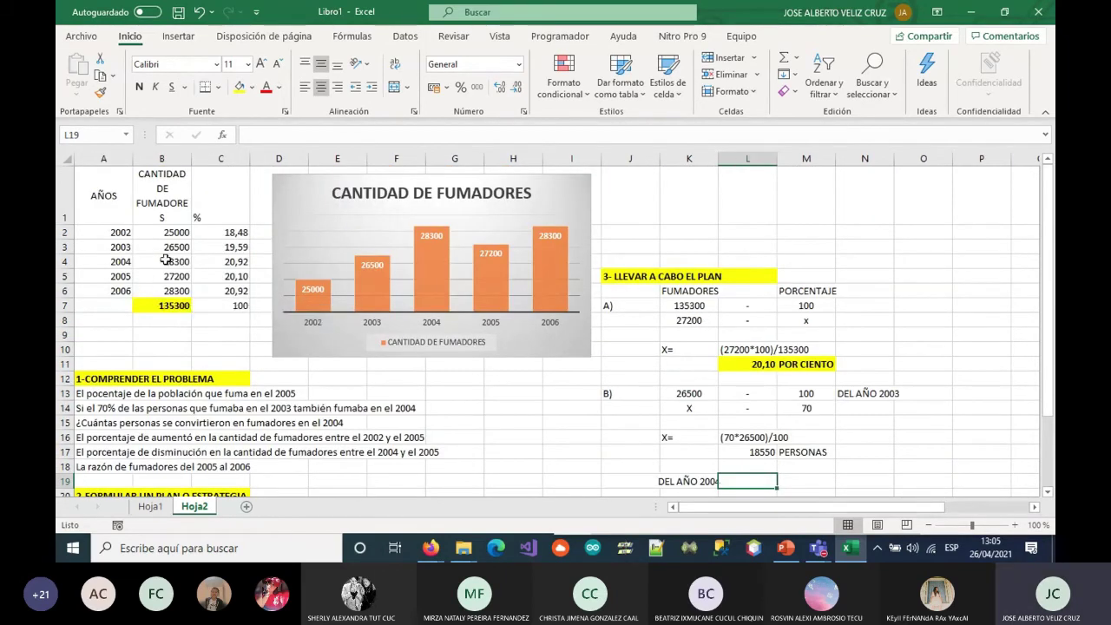
click(165, 259)
scroll(825, 416, down, 1)
click(753, 397)
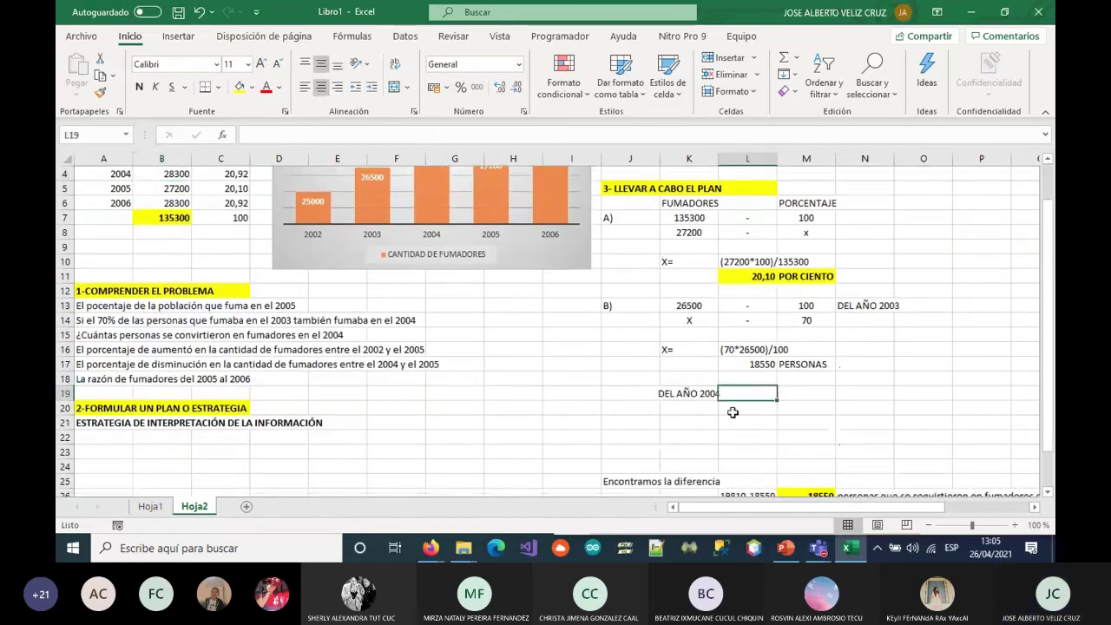
click(688, 414)
text(28)
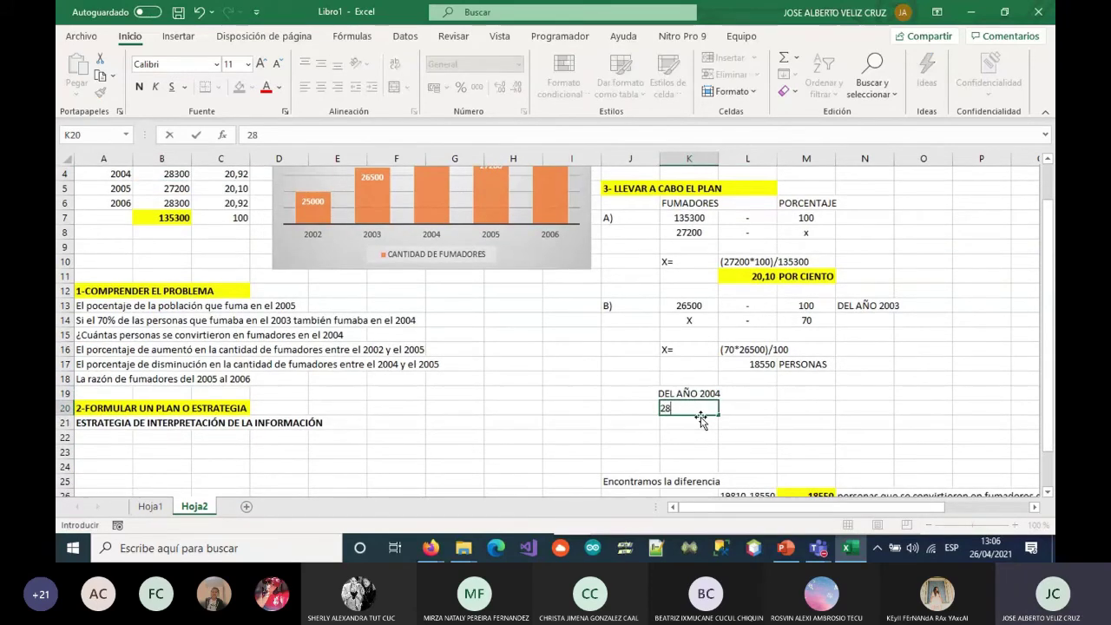
text(300)
key(Tab)
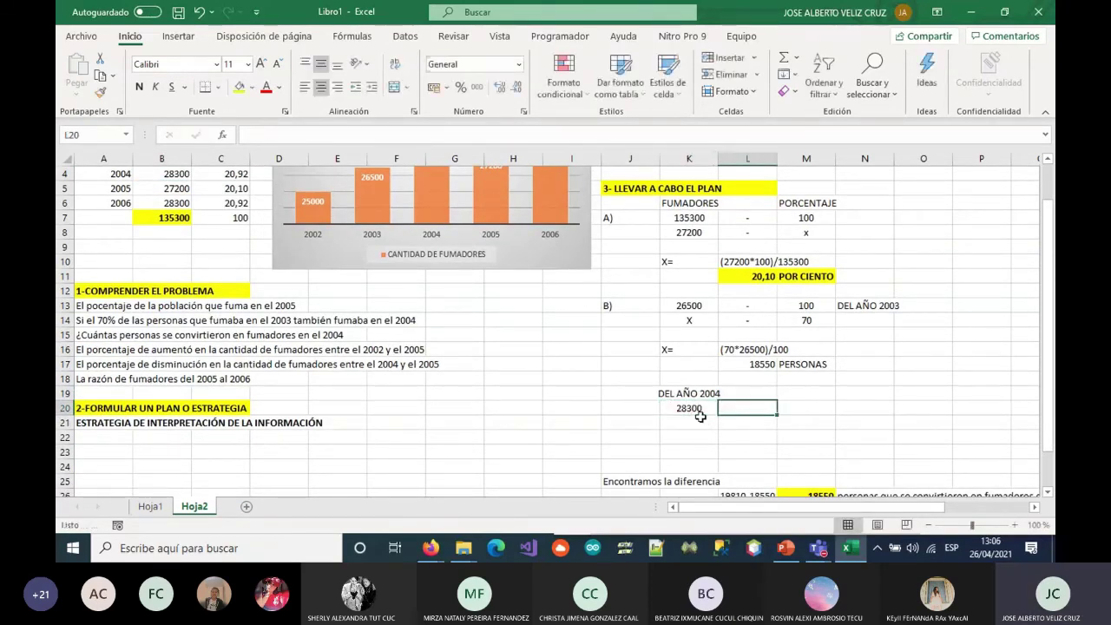
Complete the subtraction layout in row 20 with a minus sign in L20, 18550 in M20 and an equals sign in N20
text(-)
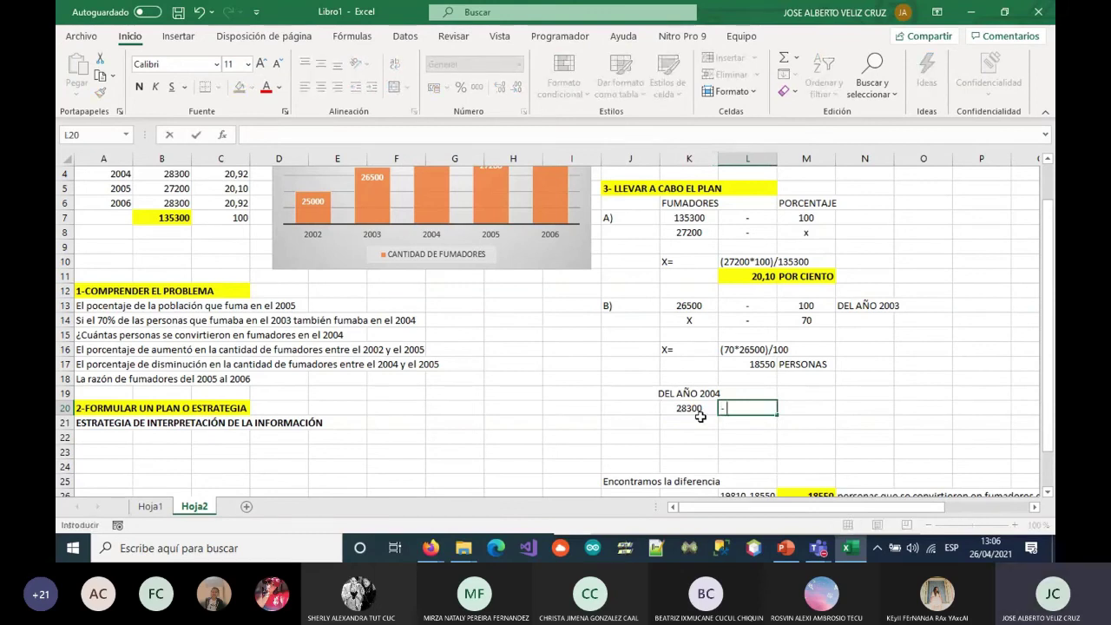
key(Tab)
text(18550)
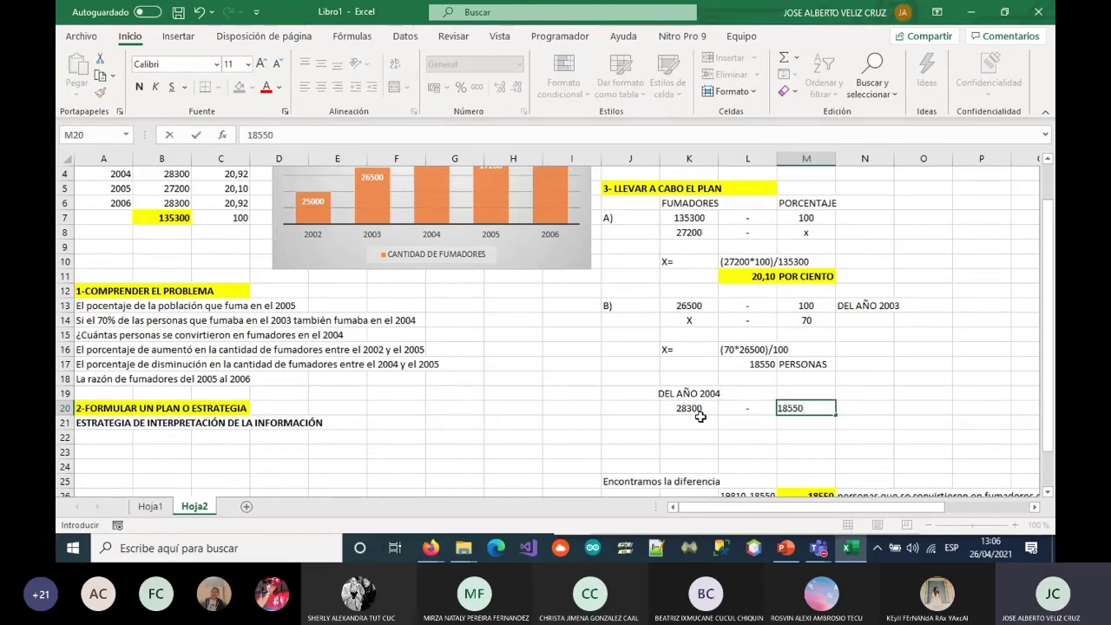
key(Tab)
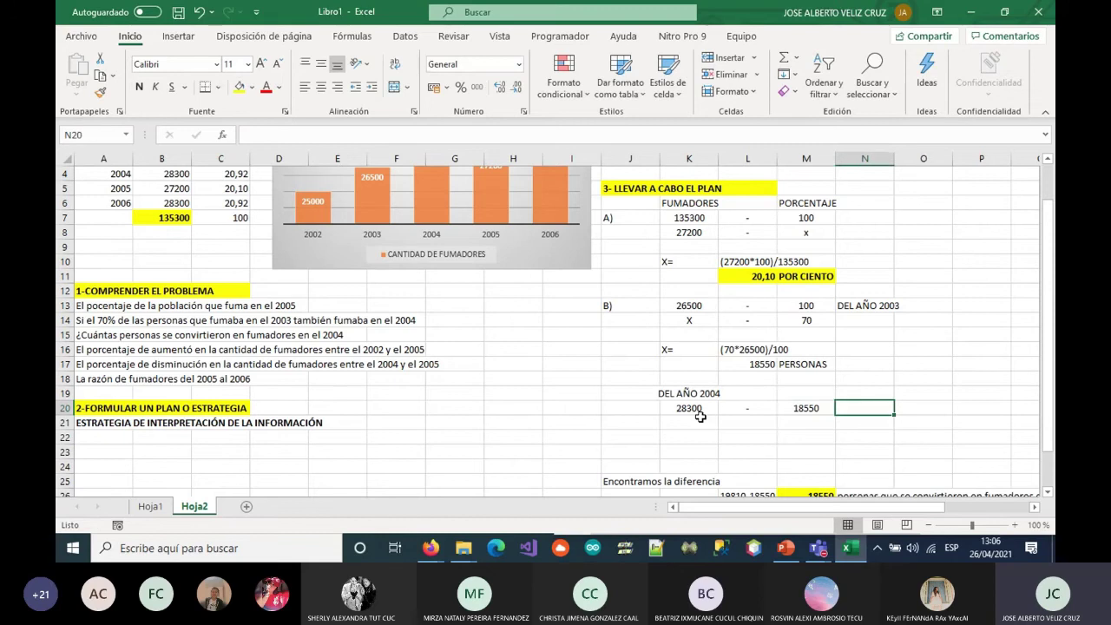
text(=)
key(Tab)
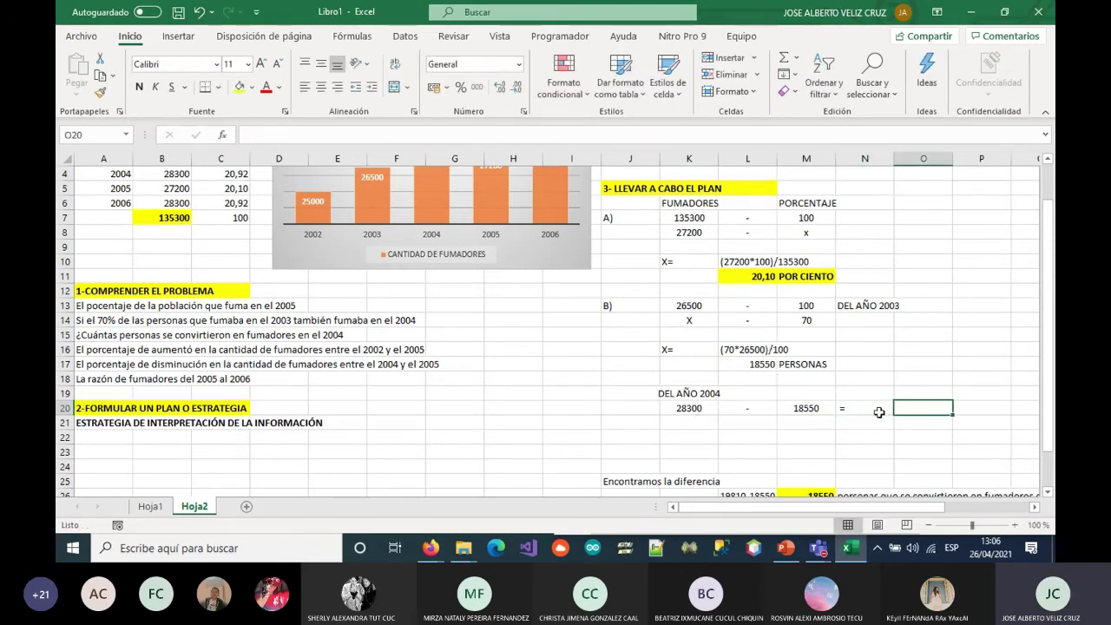
Calculate the difference in O20 with the formula =K20-M20
text(=)
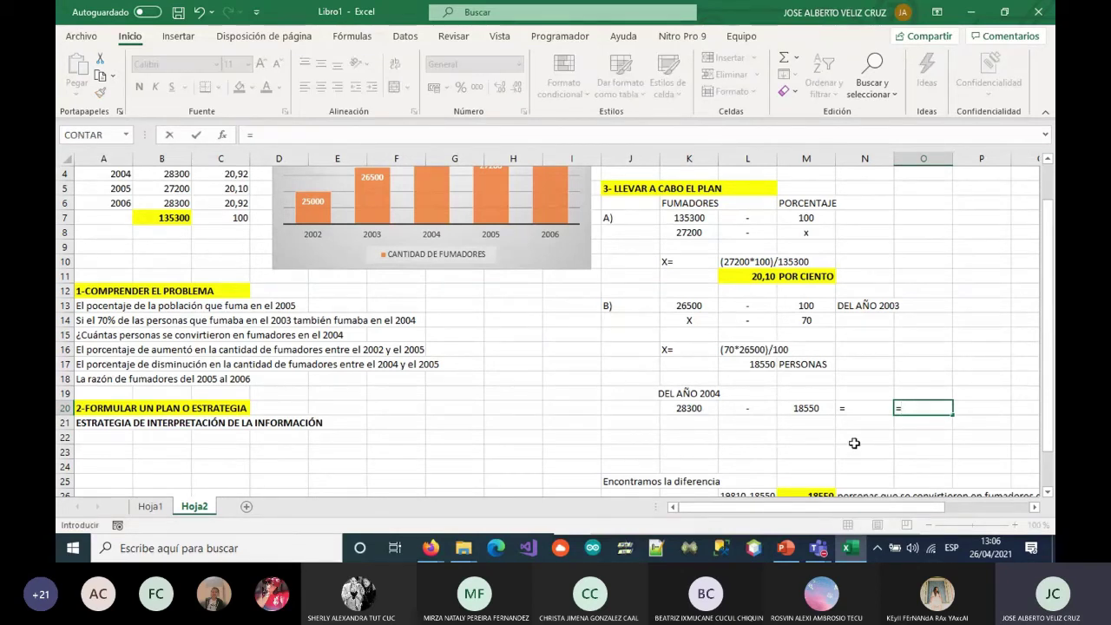
click(673, 409)
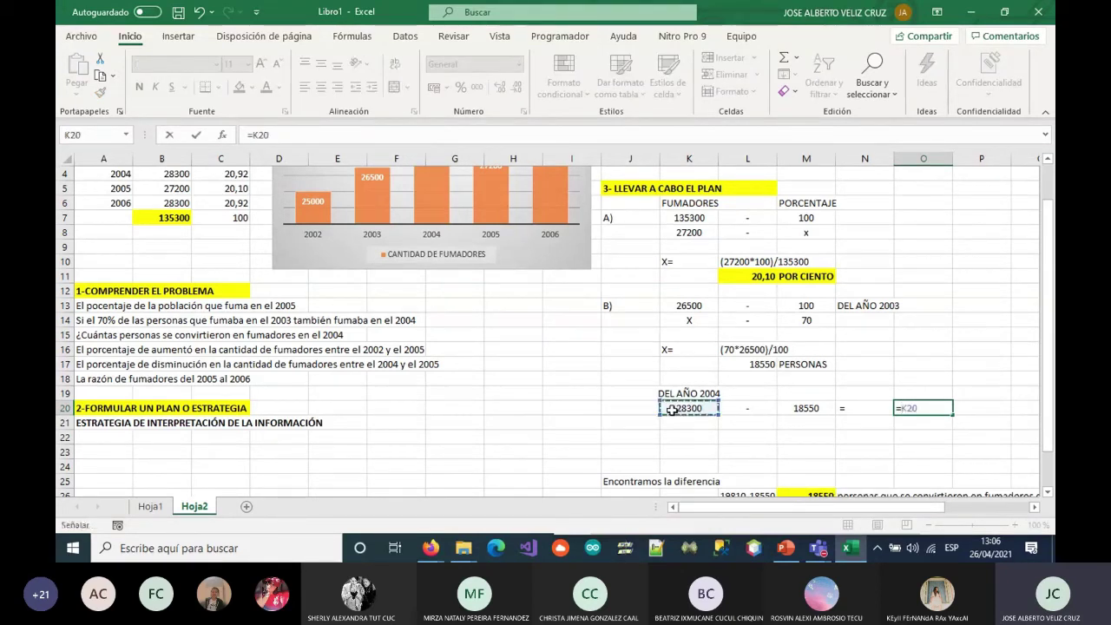
text(-)
click(806, 407)
key(Return)
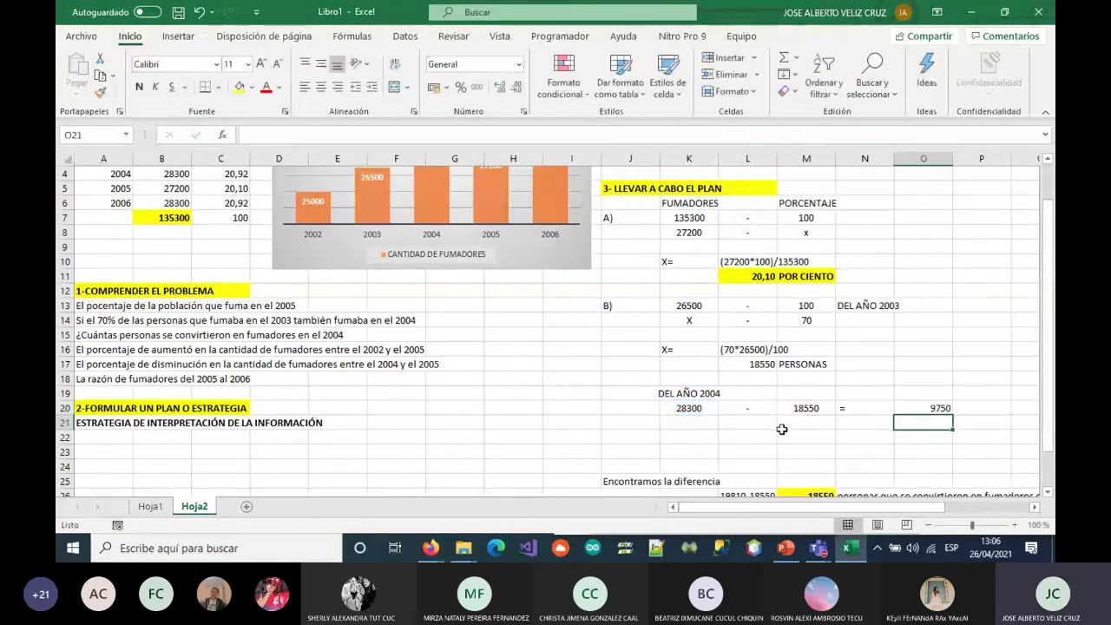
click(932, 409)
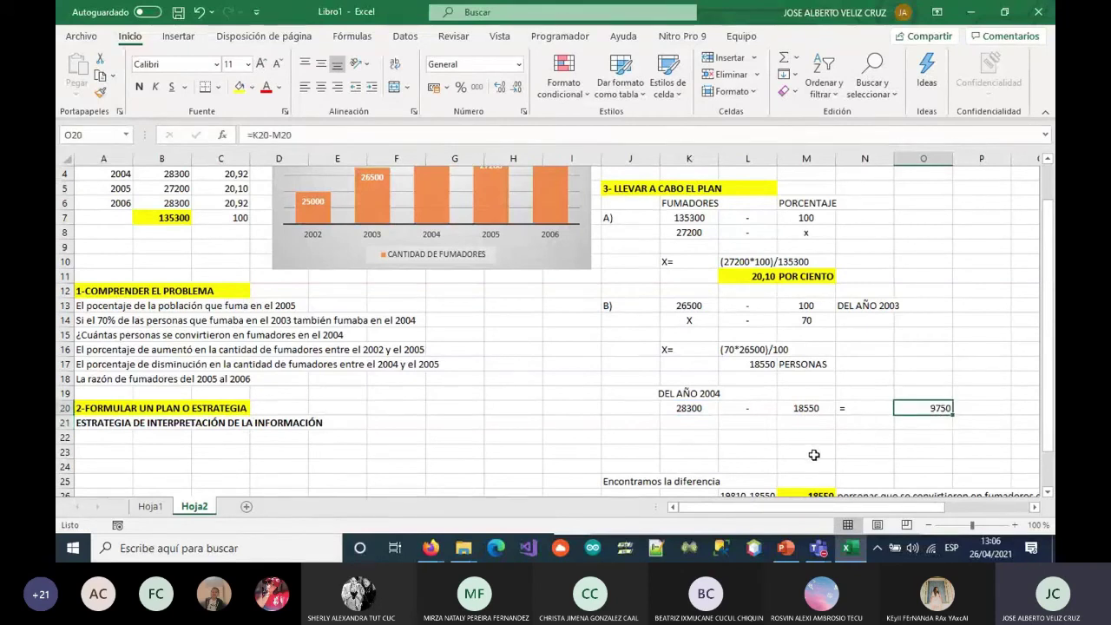
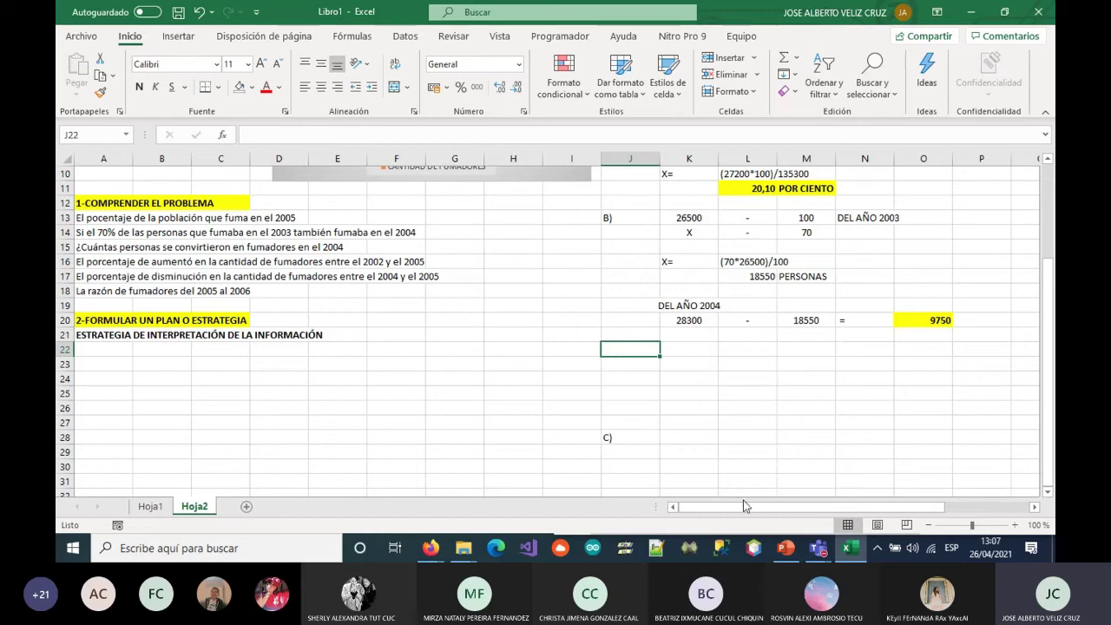
Describe the difference by entering "Personas que se convirtieron en fumadores en el 2004" in P20
drag(775, 506, 792, 506)
click(920, 322)
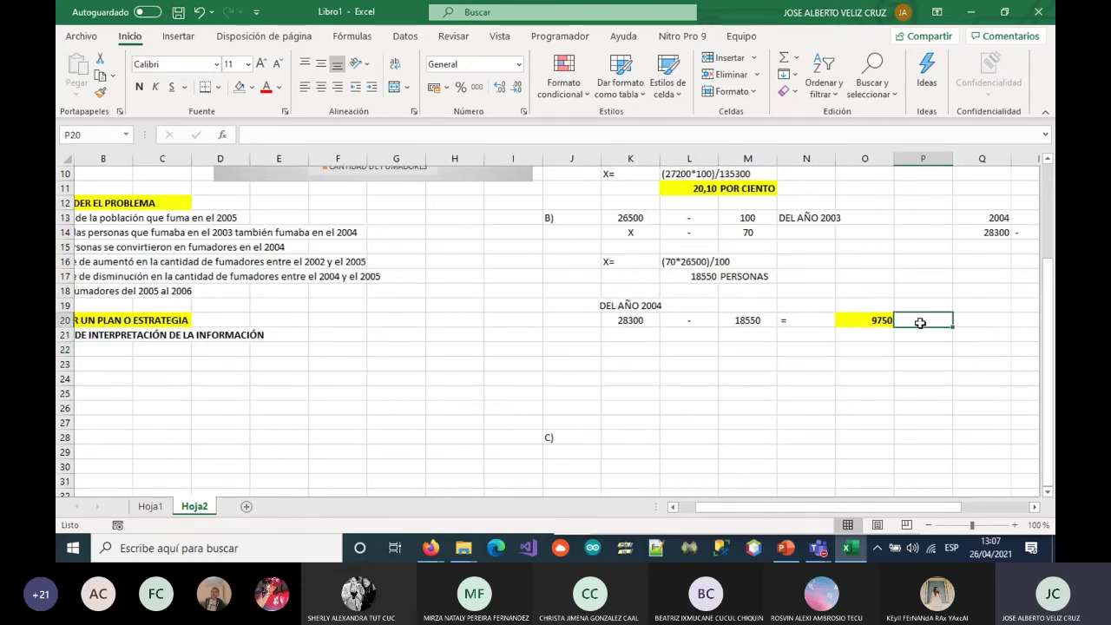
text(Personas que se convirtieron en fumadores en el 2)
key(Return)
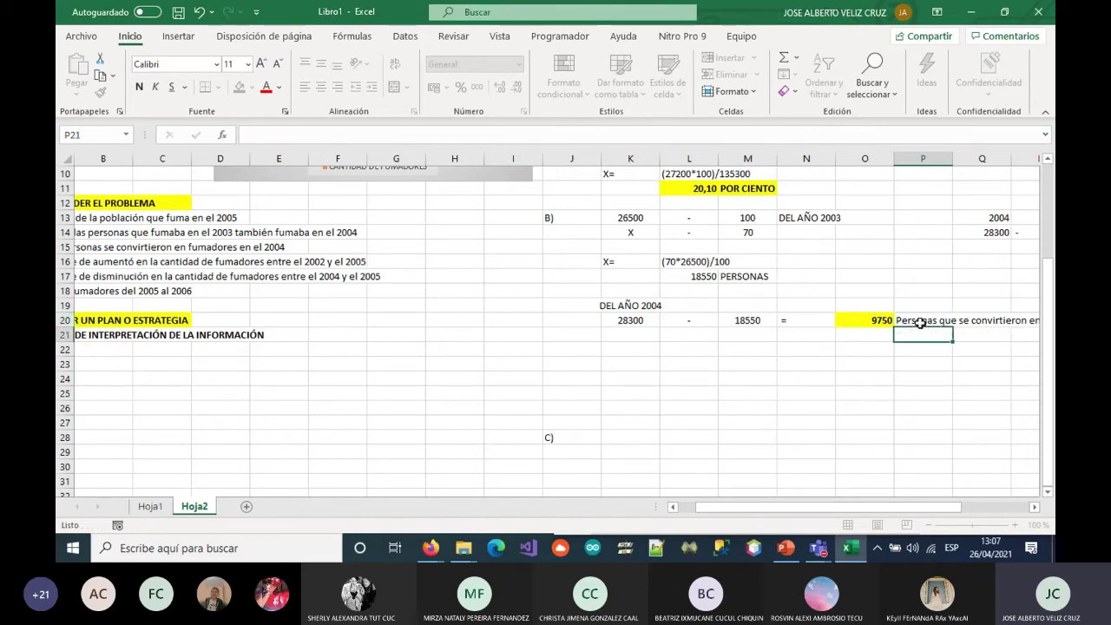
Review the question about the percentage increase in smokers between 2002 and 2005 and the data rows for those two years
scroll(521, 260, left, 1)
click(102, 246)
click(102, 263)
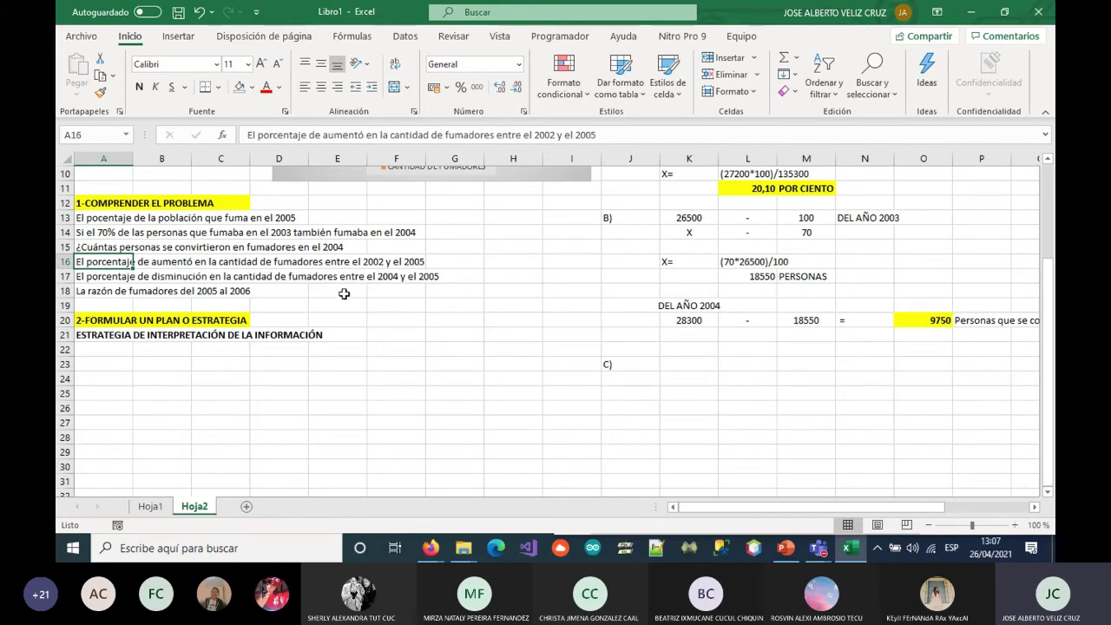
click(678, 365)
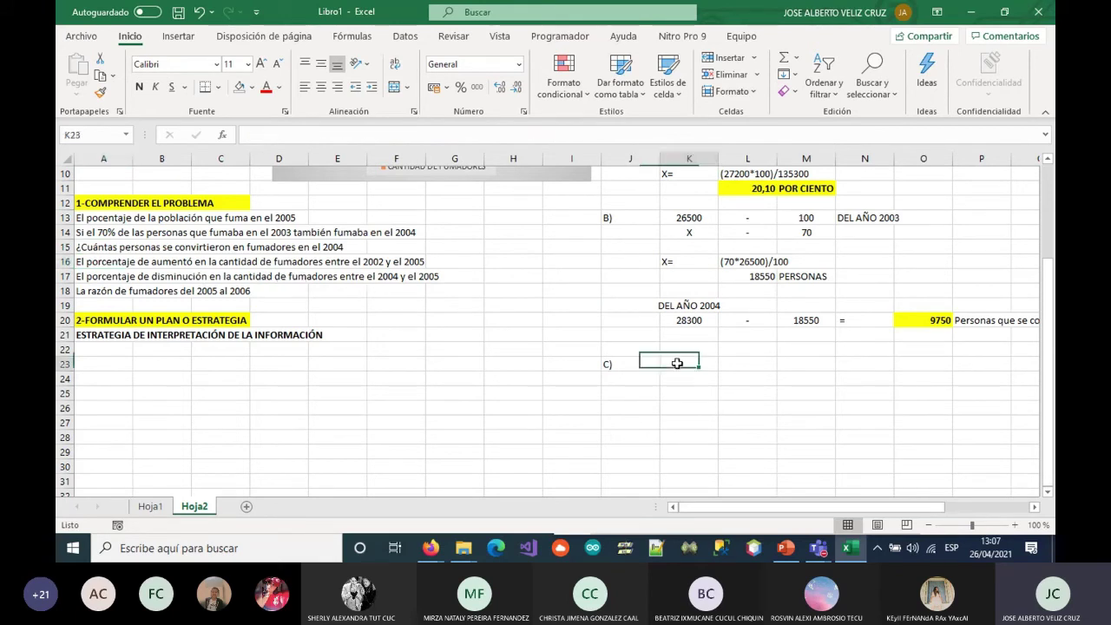
scroll(398, 358, up, 4)
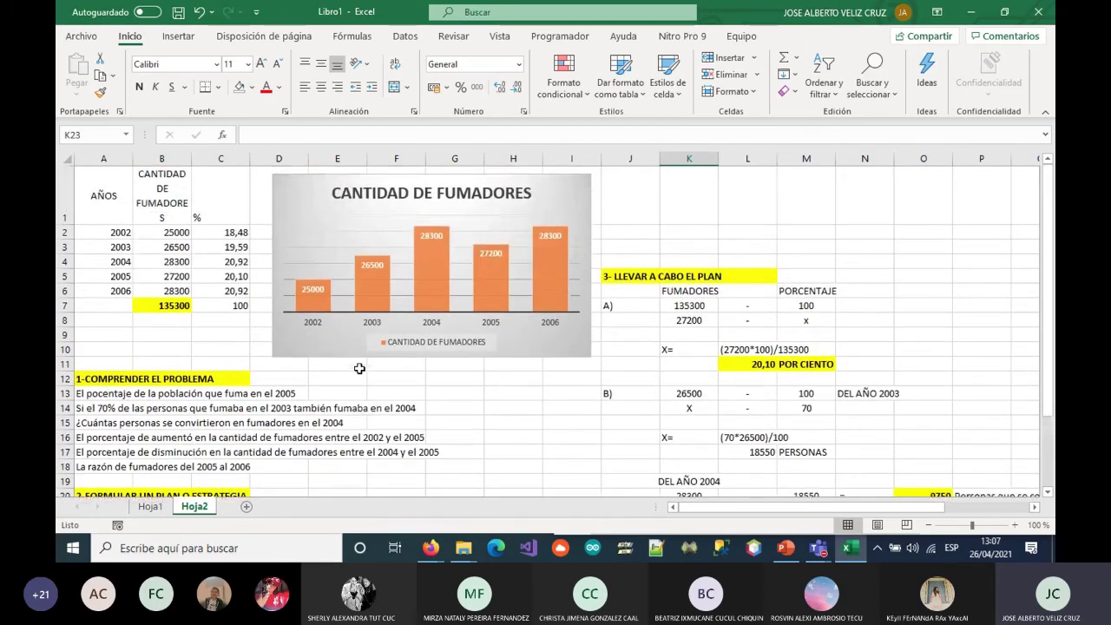
click(65, 231)
ctrl+click(65, 276)
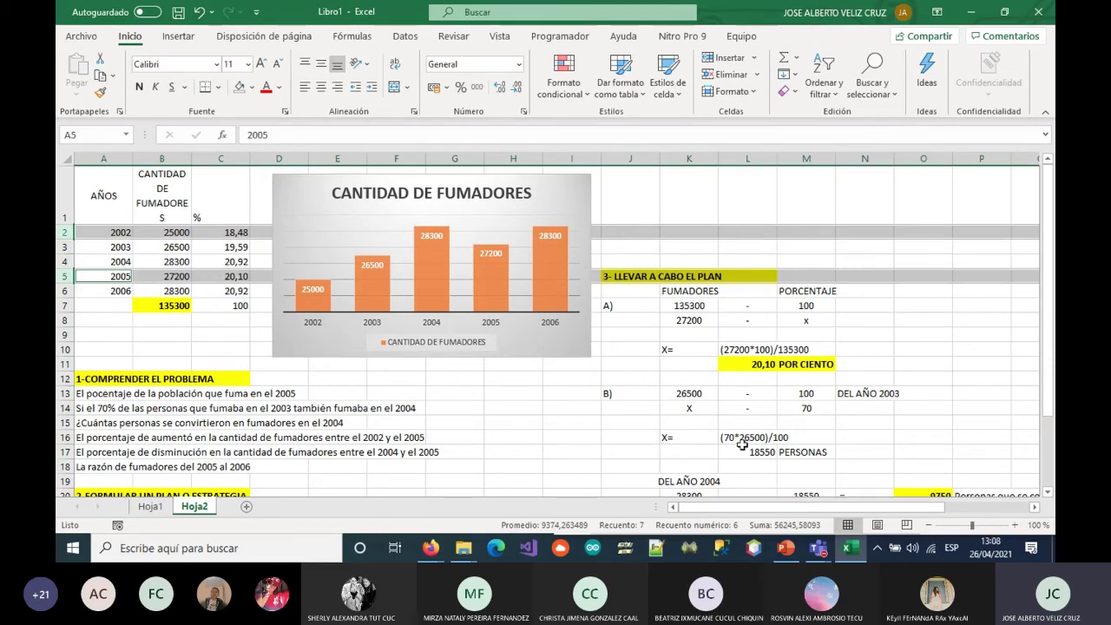
scroll(745, 447, down, 1)
scroll(745, 446, down, 1)
click(688, 408)
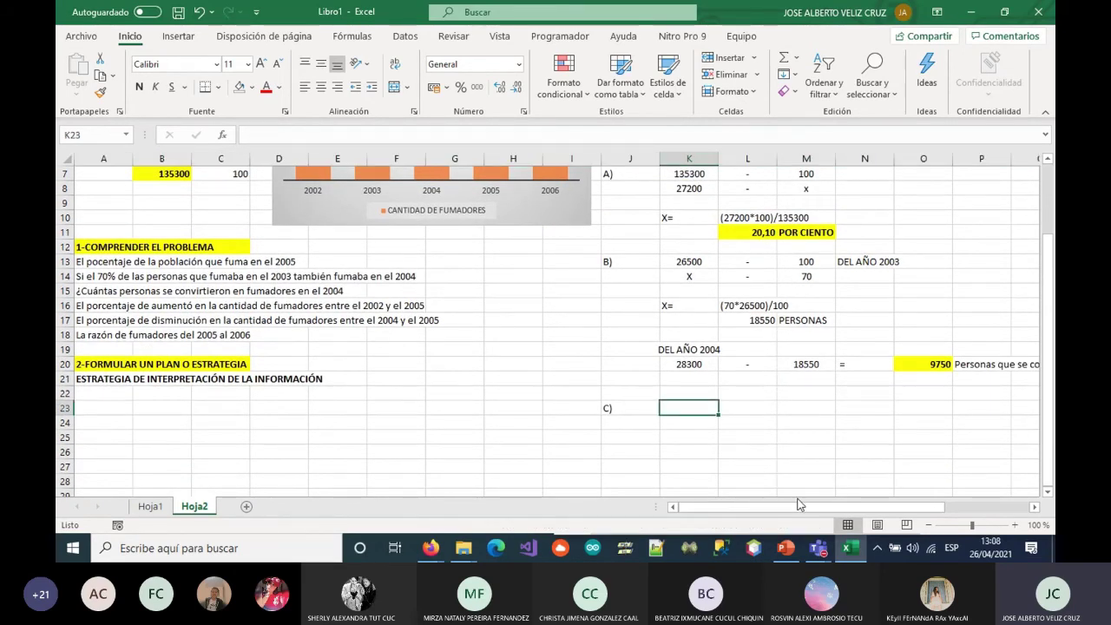
Copy the rule-of-three layout of exercise A (K7:M8) to K23 beside the C) heading
drag(694, 178, 797, 185)
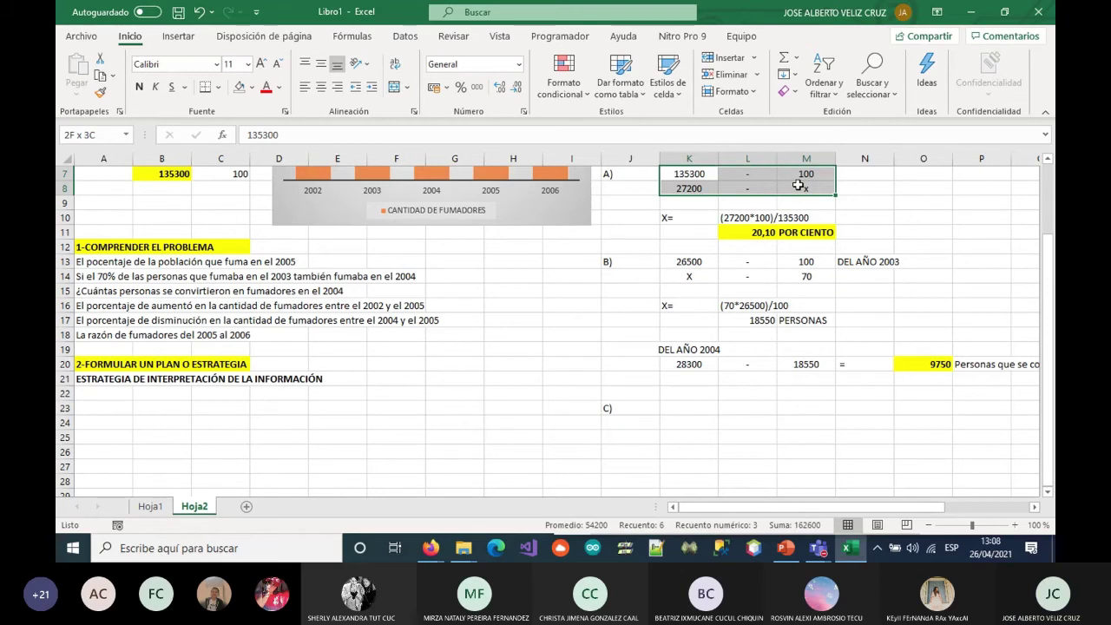
key(ctrl+c)
scroll(797, 185, down, 3)
click(694, 364)
key(ctrl+v)
click(704, 368)
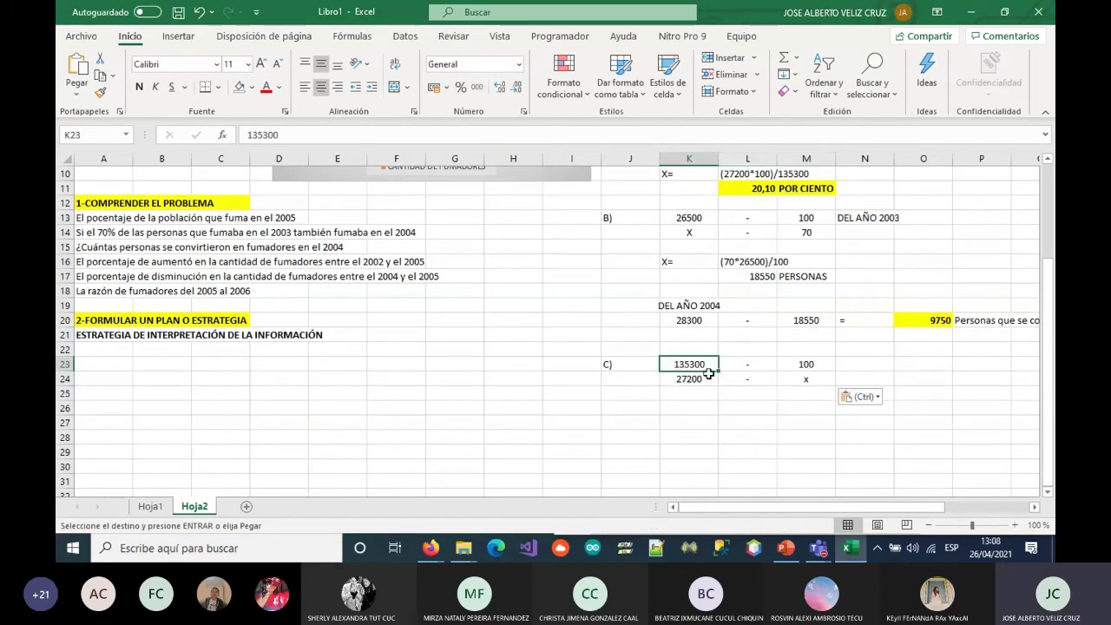
Replace the value in K24 of the exercise C layout with the 2002 smoker count, 25000, copied from B2
click(709, 373)
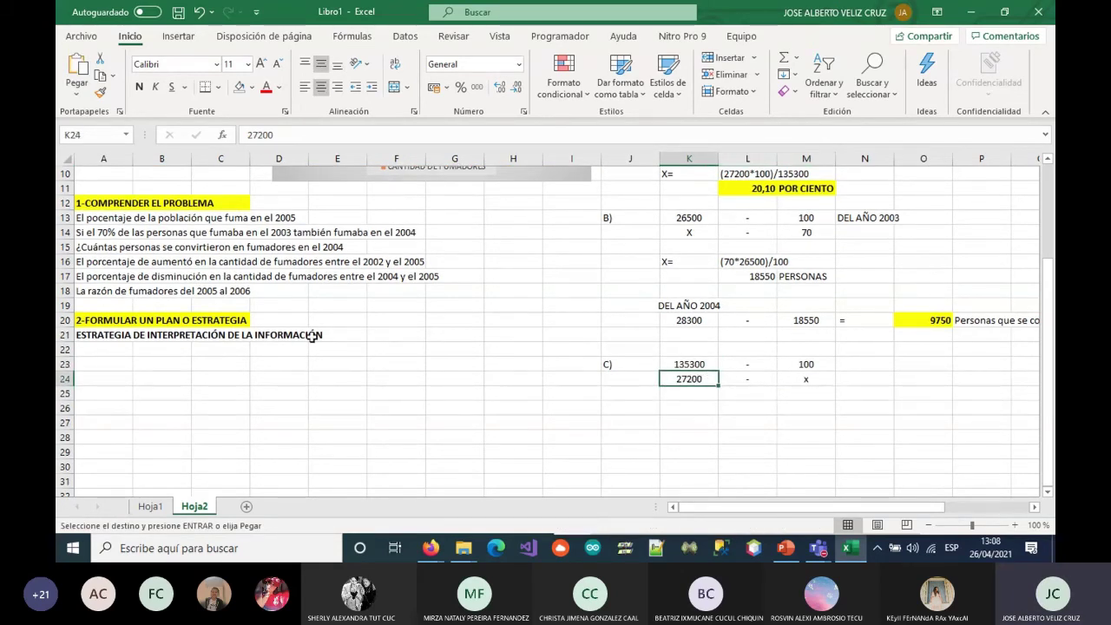
scroll(309, 335, up, 3)
click(173, 235)
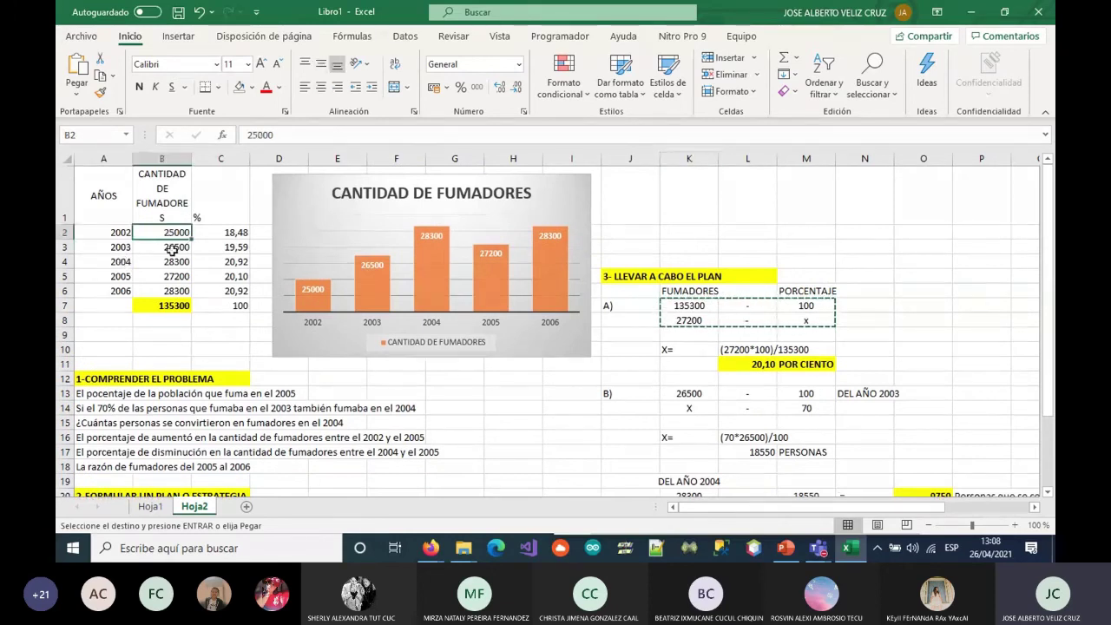
key(ctrl+c)
scroll(688, 397, down, 3)
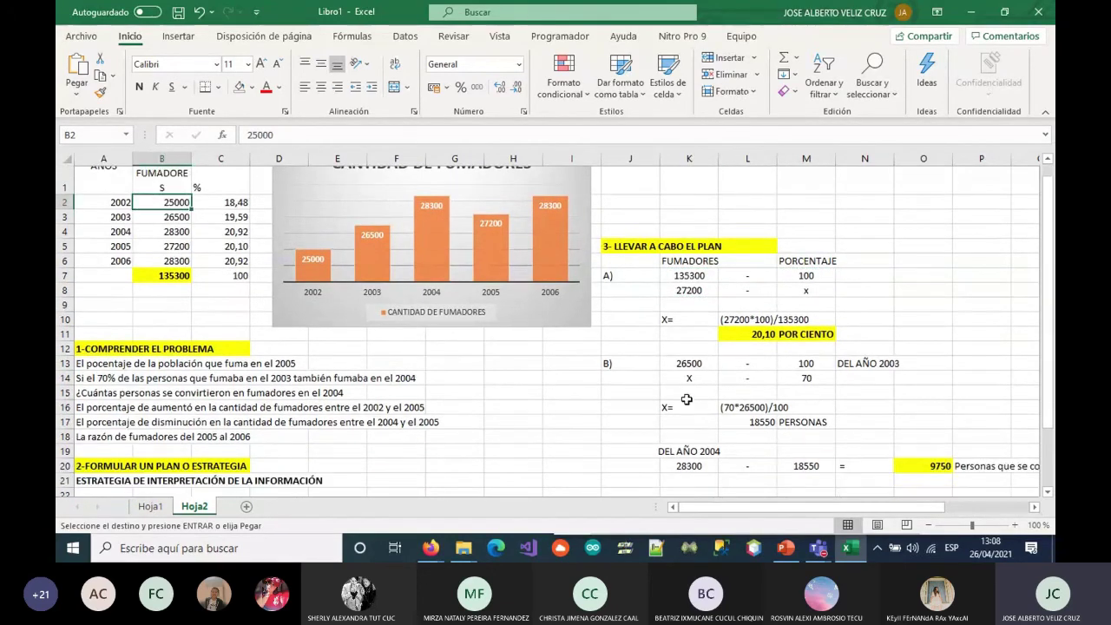
click(688, 378)
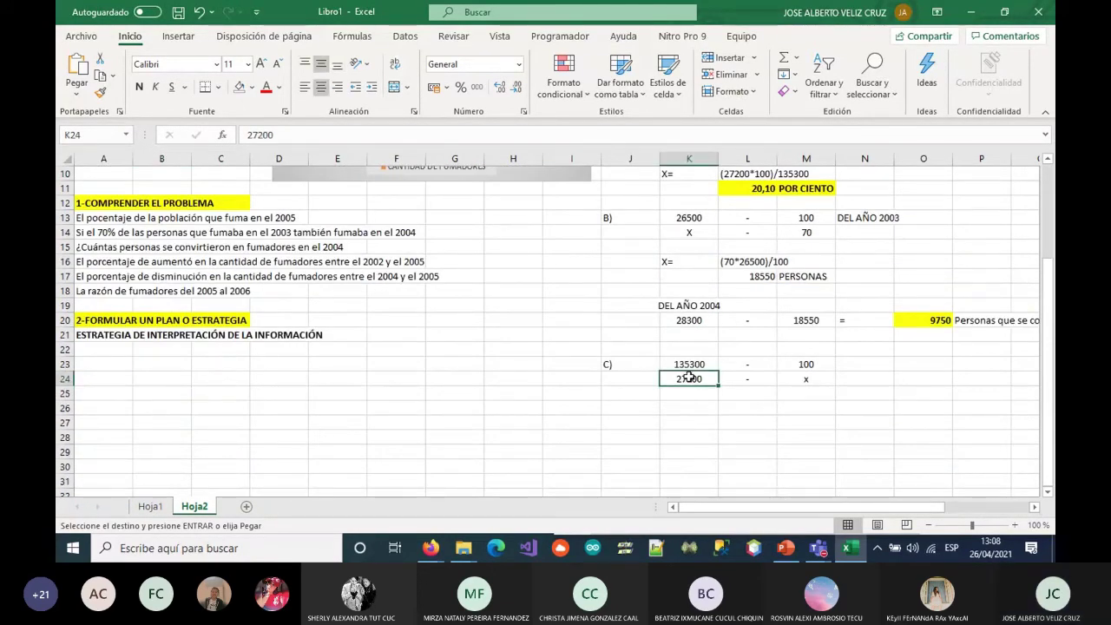
key(ctrl+v)
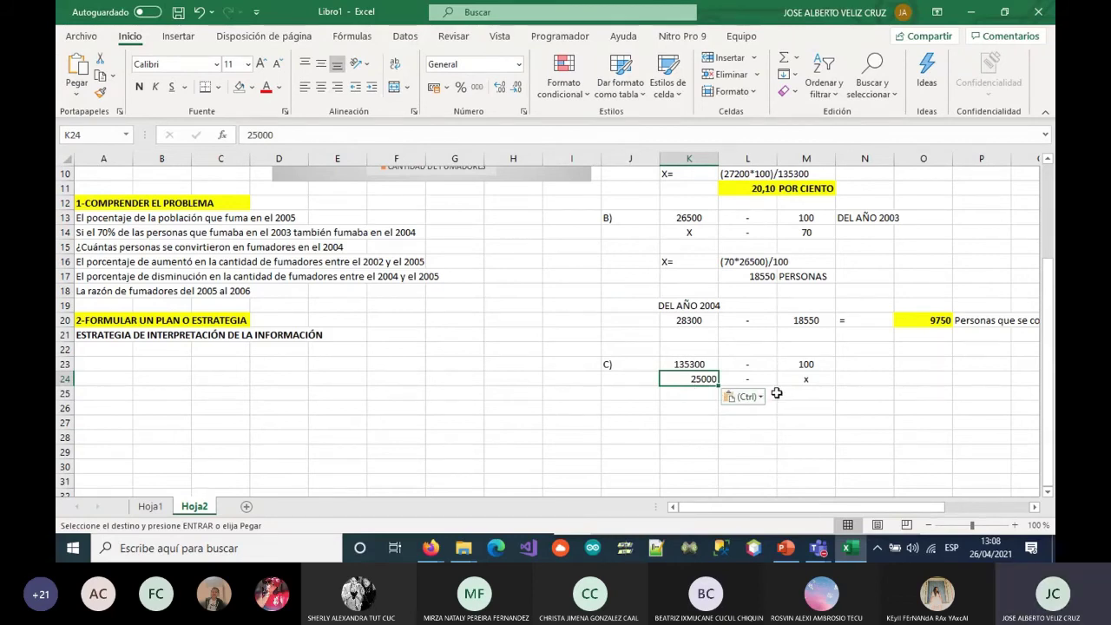
Center the contents of the exercise C rule-of-three layout in K23:M24
drag(688, 365, 806, 379)
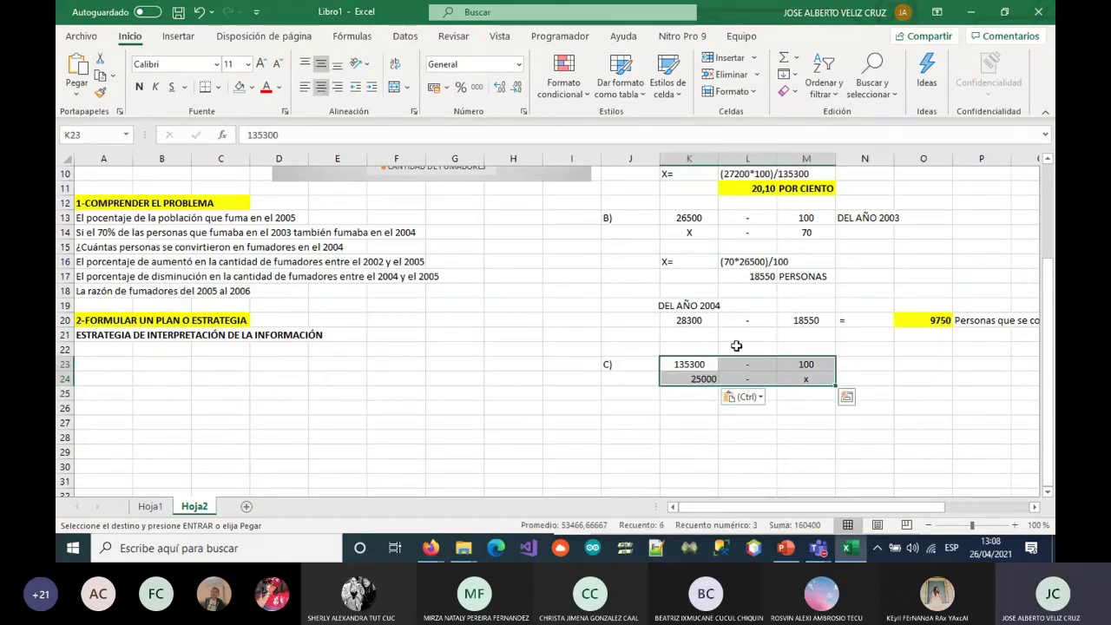
click(320, 87)
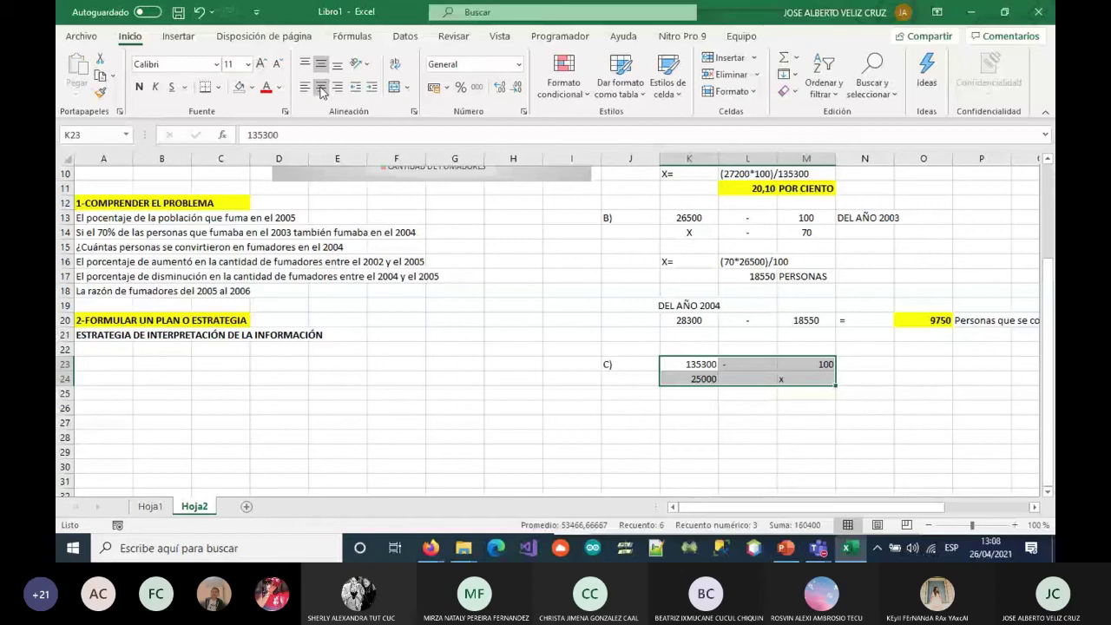
click(320, 87)
Enter the label "x=" in K26 and begin the written expression in L26 with an opening parenthesis
click(694, 408)
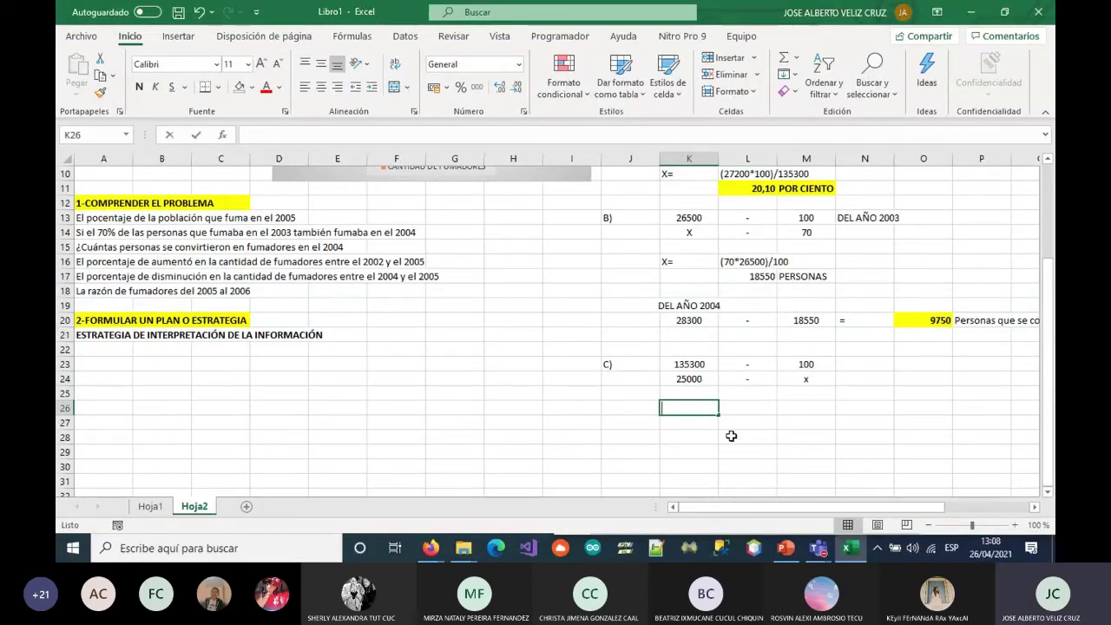
text(x=)
key(Tab)
text(()
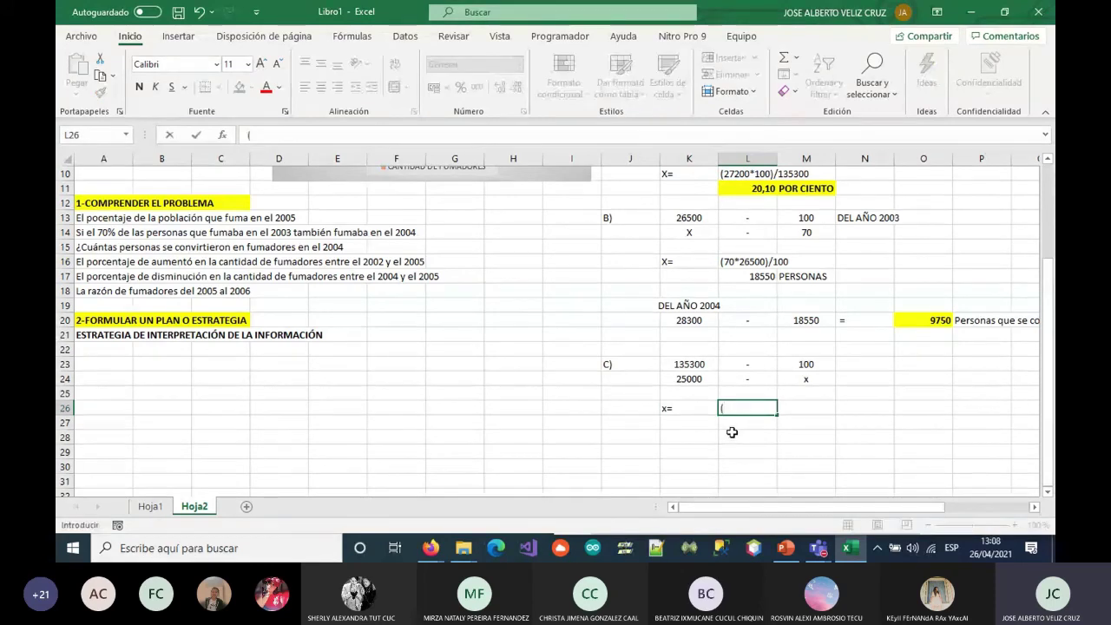
click(688, 379)
text(*)
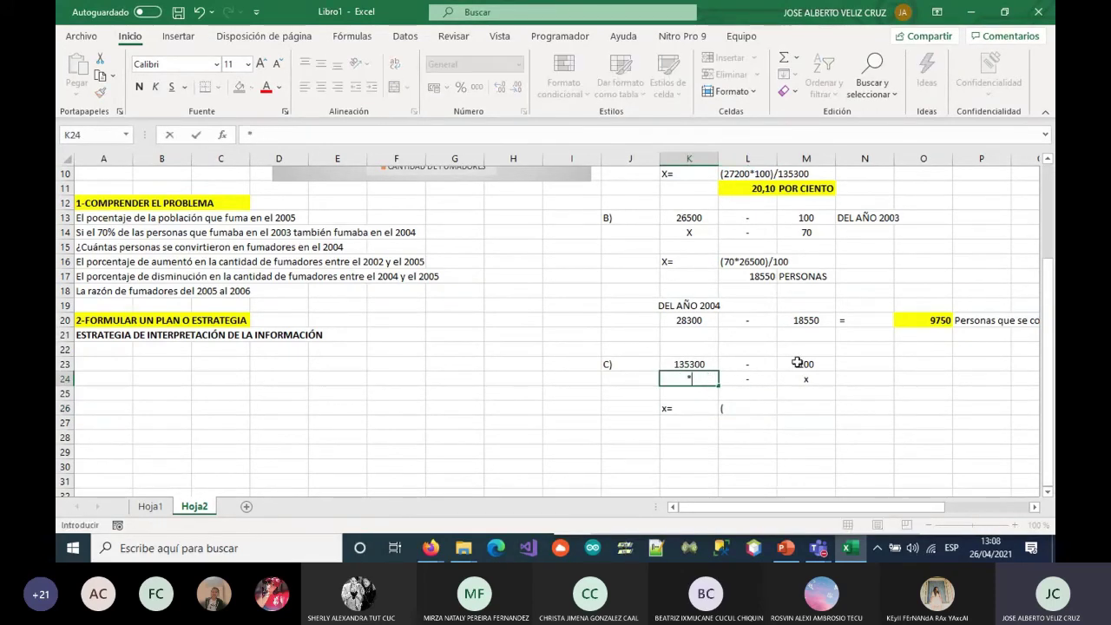
click(788, 364)
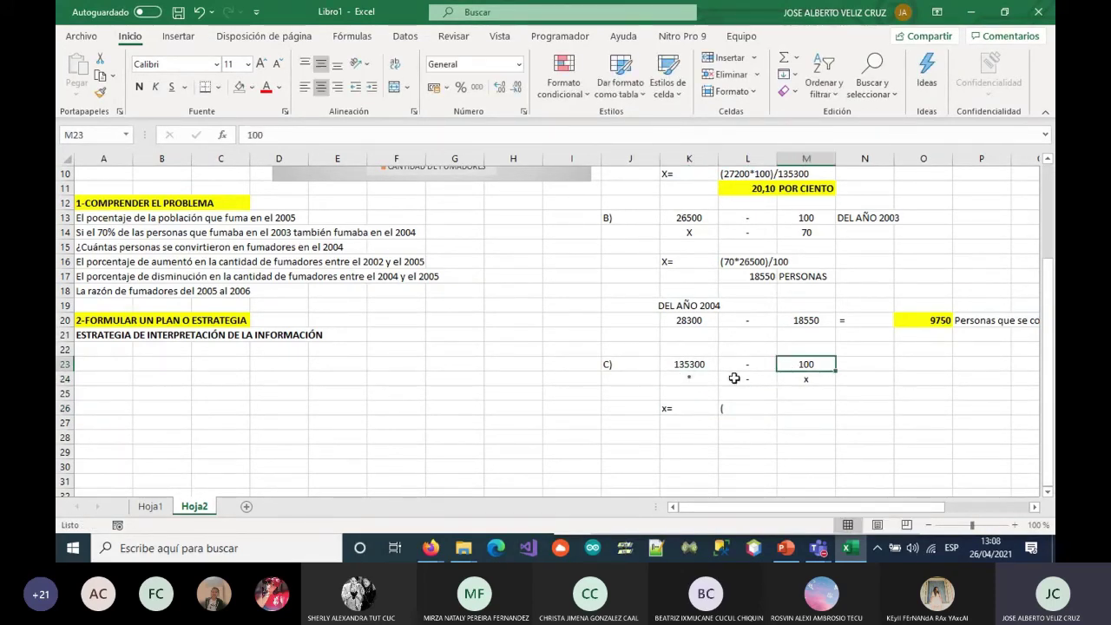
key(ctrl+z)
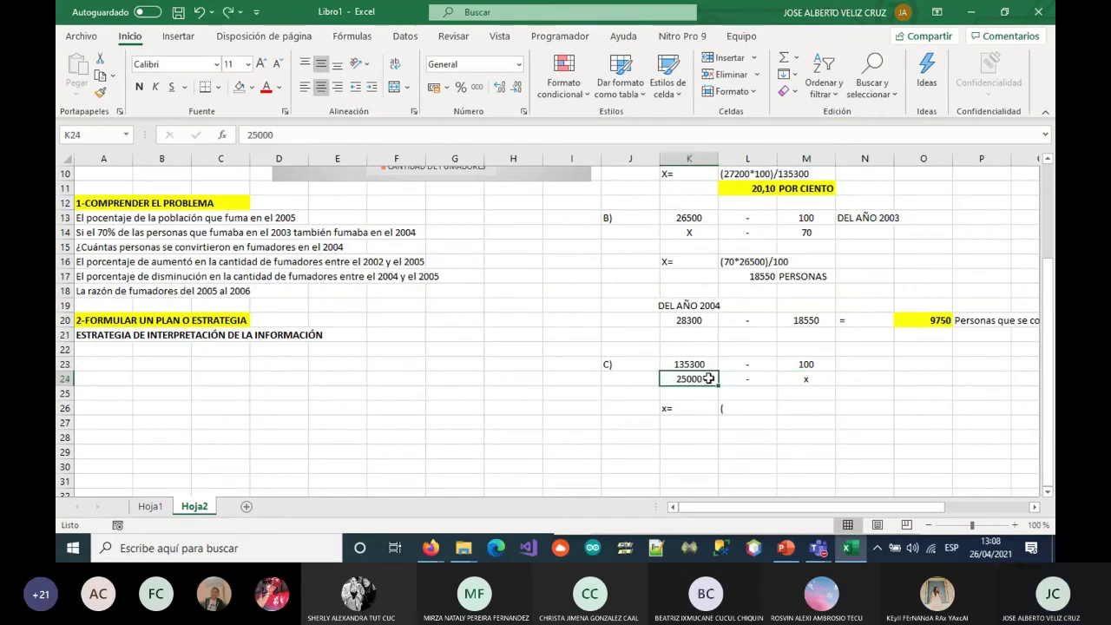
Complete the written expression in L26 as (25000*100)/135300
click(736, 410)
double_click(735, 409)
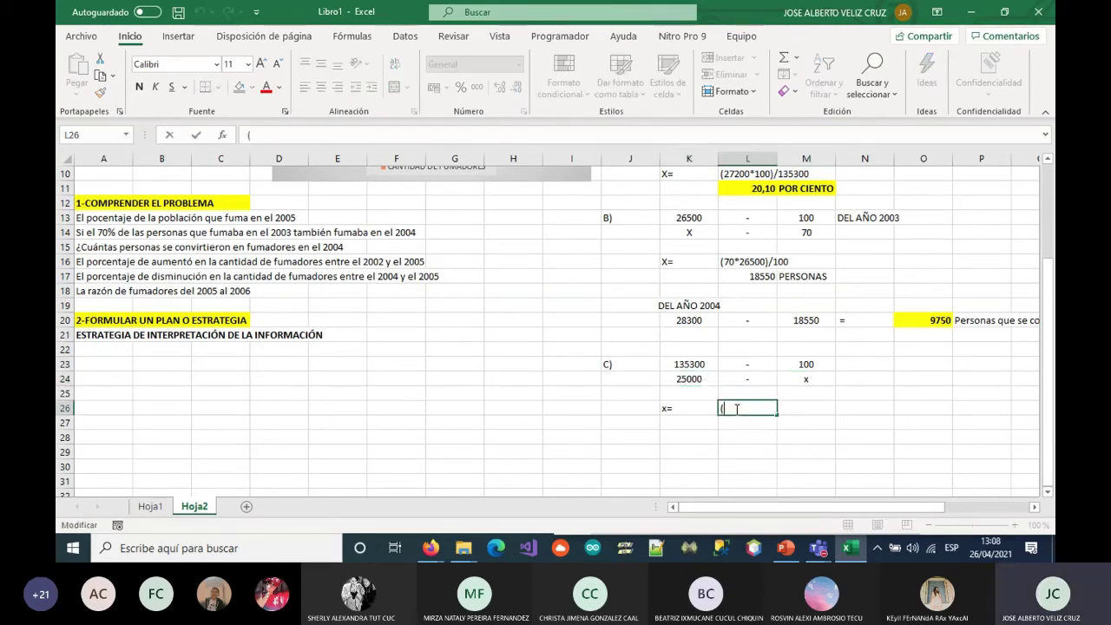
text(25000)
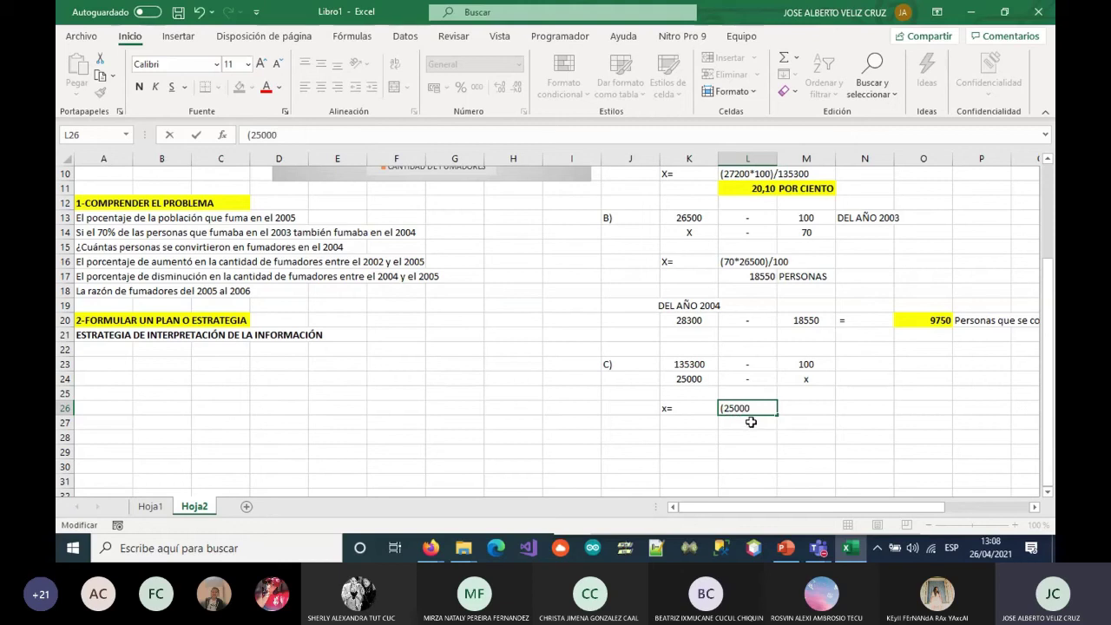
text(*100))
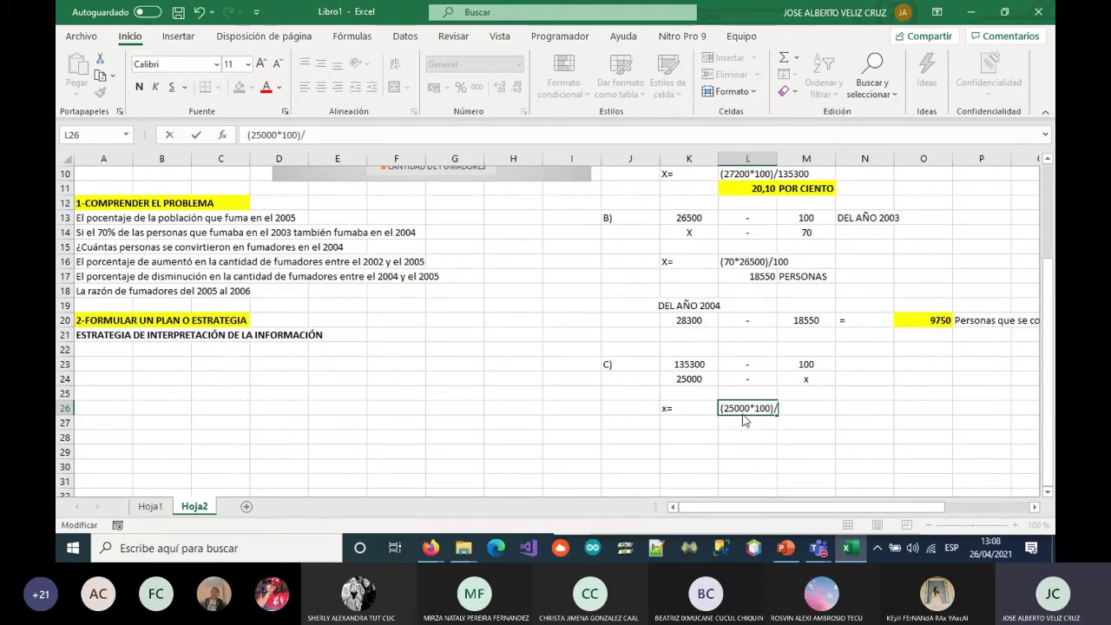
text(/135300)
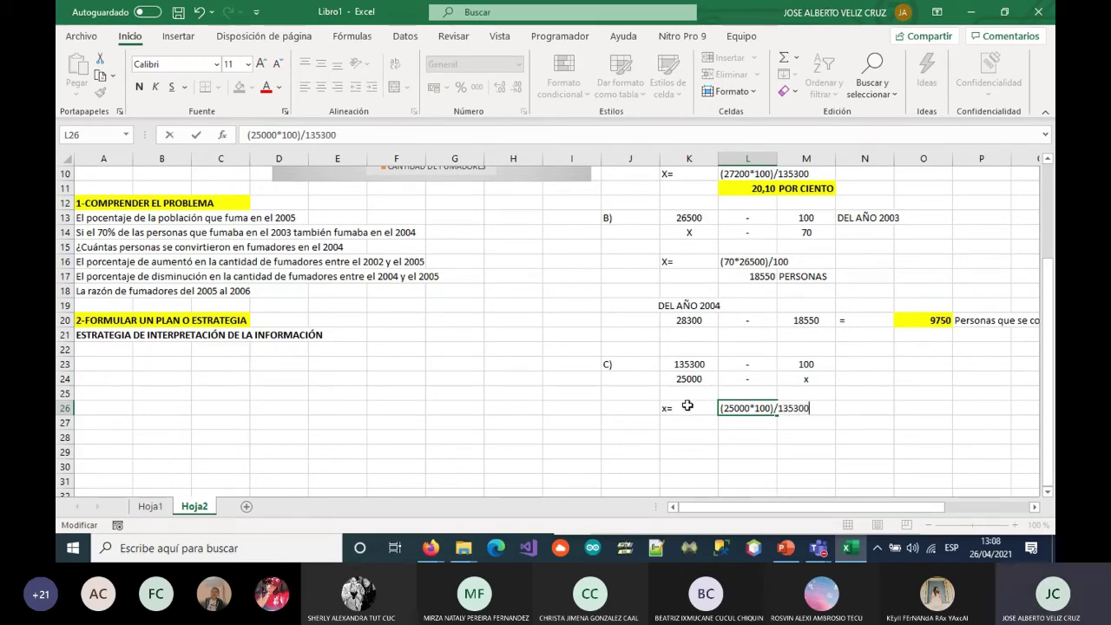
Calculate the 2002 percentage in L27 with the formula =(K24*M23)/K23
click(706, 444)
click(707, 422)
click(739, 422)
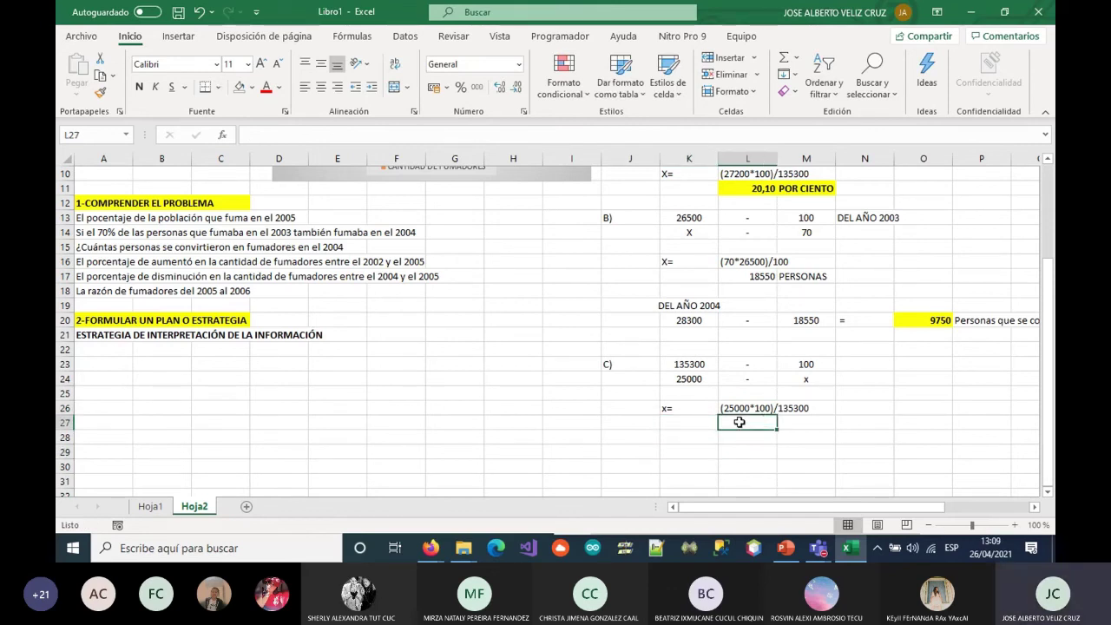
text(=)
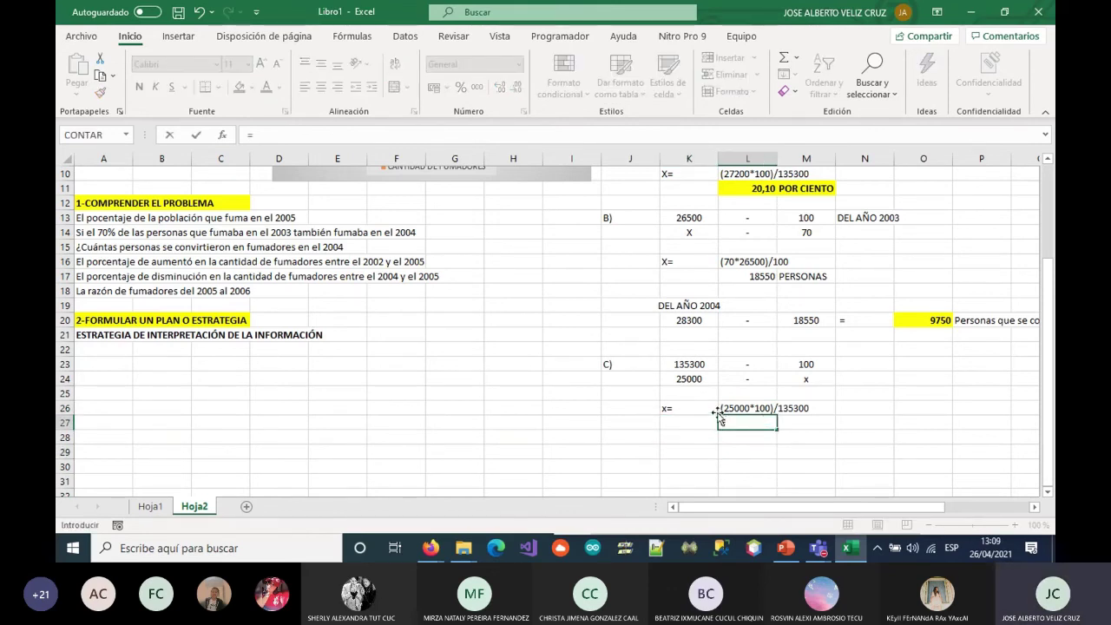
text(()
click(688, 379)
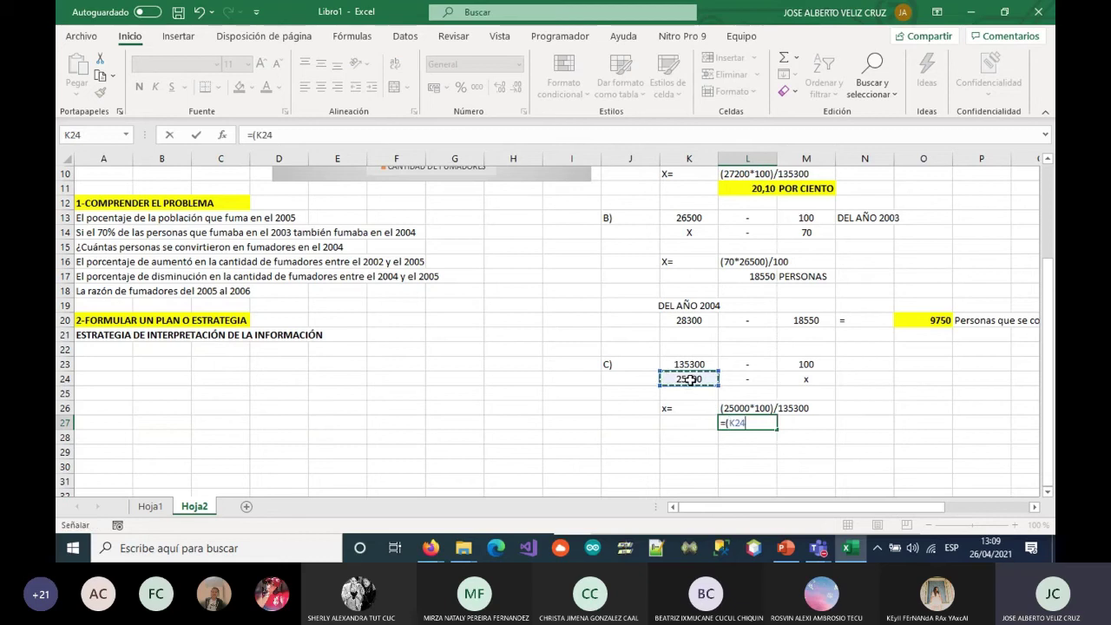
text(*)
click(800, 364)
text())
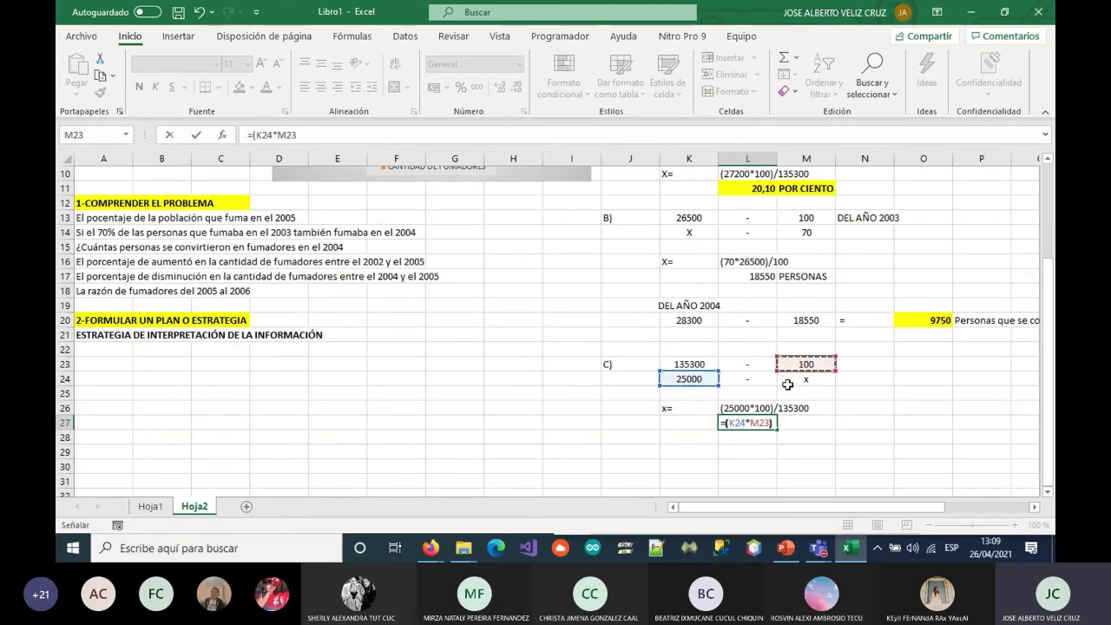
text(/)
click(669, 367)
key(Return)
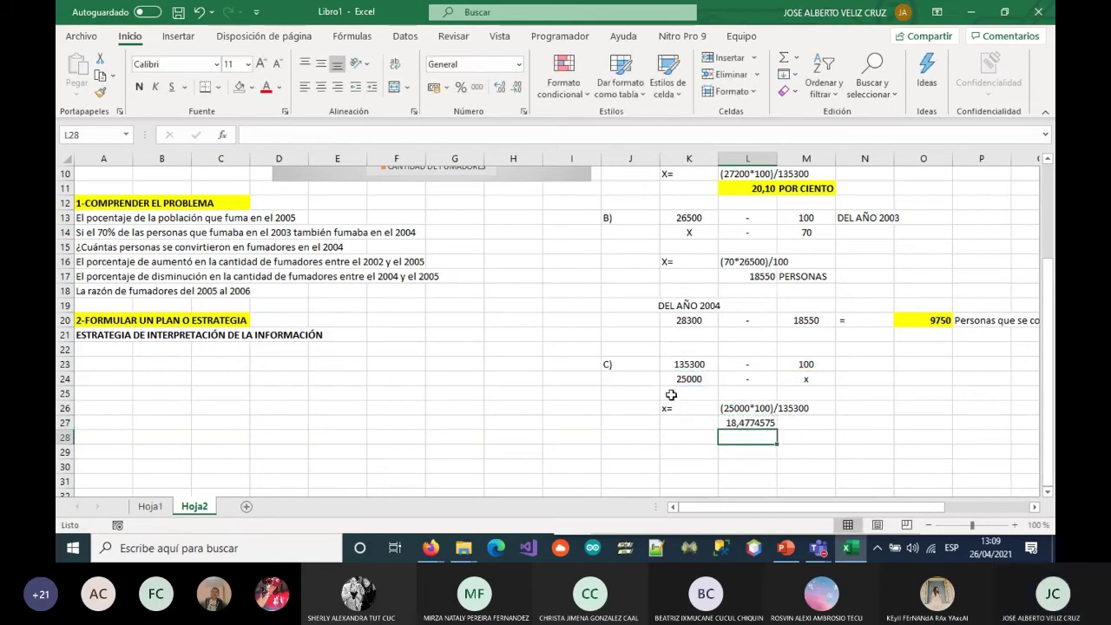
Check the 2002 percentage in C2 of the data table and show the L27 result with two decimals
scroll(275, 299, up, 3)
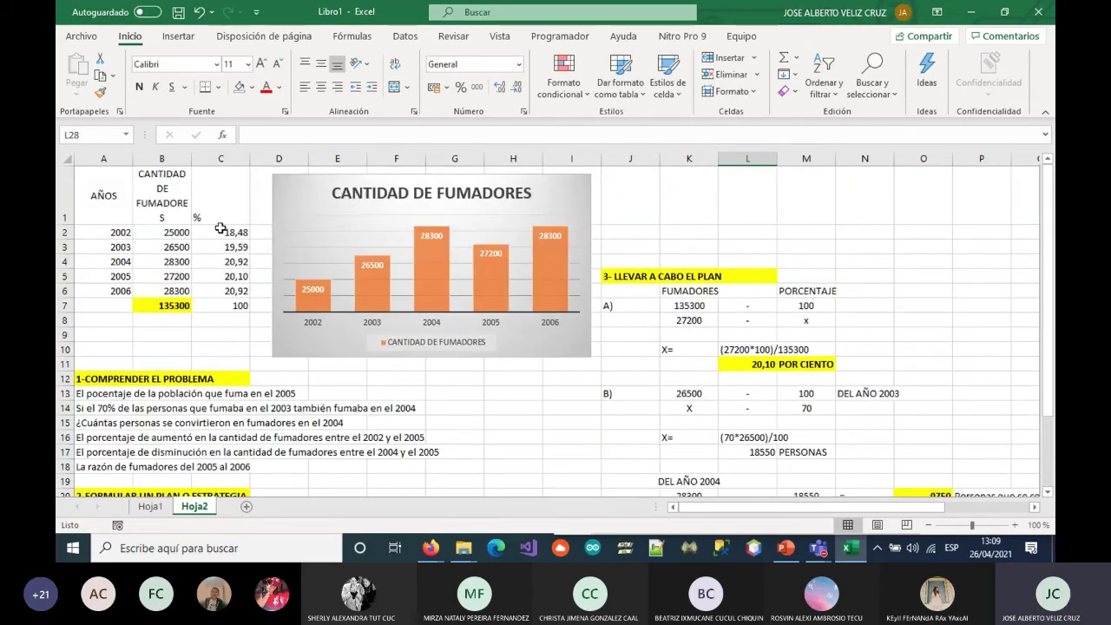
click(221, 230)
scroll(850, 420, down, 3)
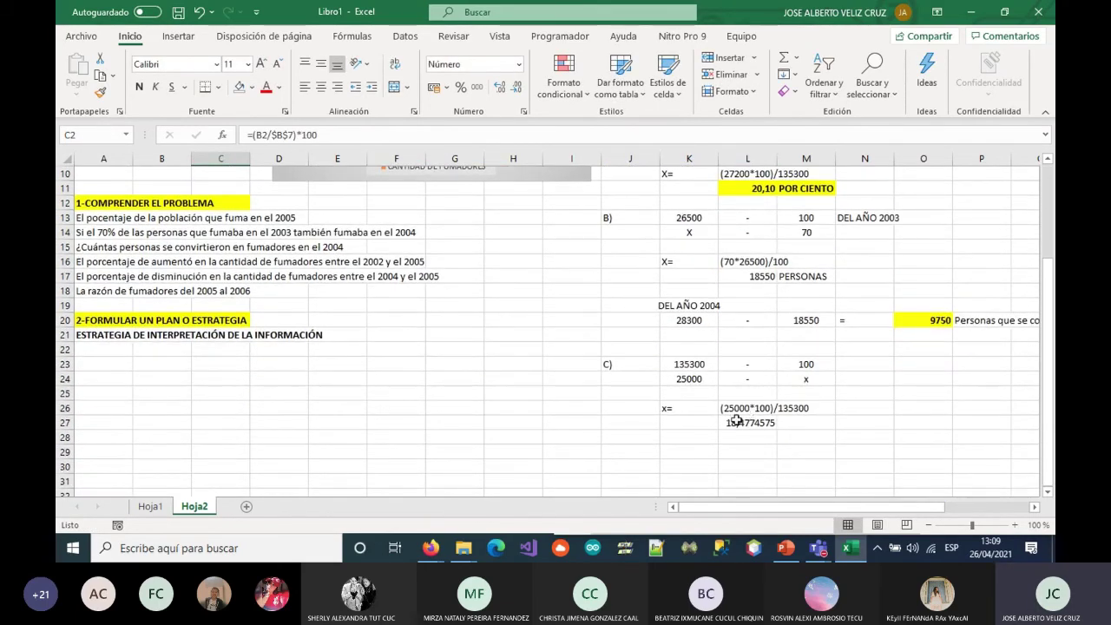
click(736, 420)
click(516, 88)
click(517, 88)
click(516, 89)
click(516, 89)
click(516, 89)
Label the exercise C layout by entering "año 2002" in N23
scroll(676, 388, down, 1)
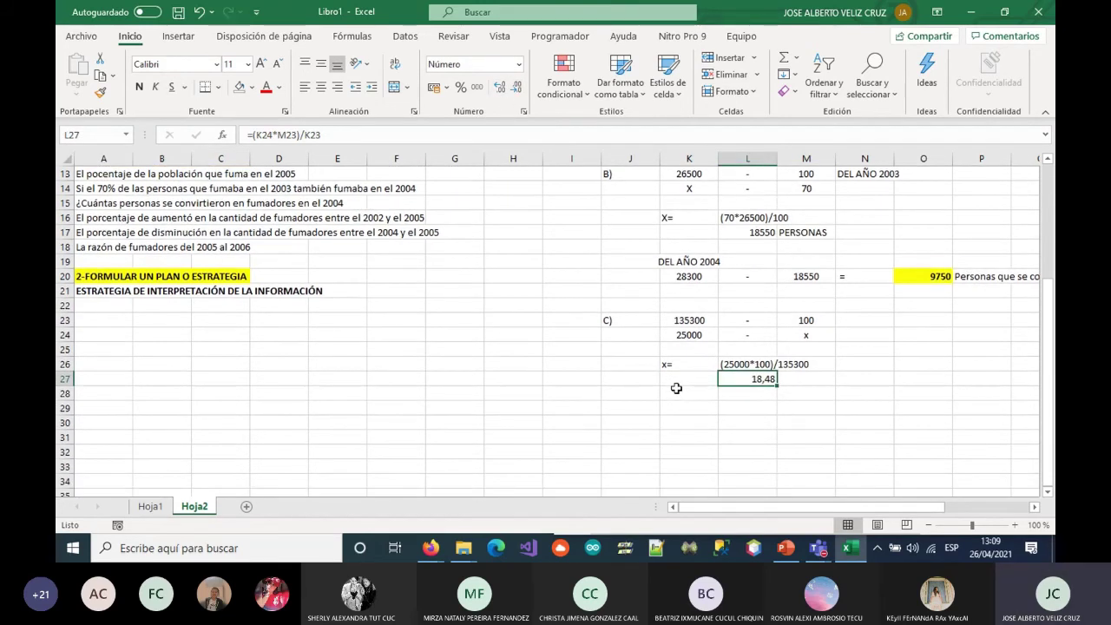
drag(669, 321, 805, 335)
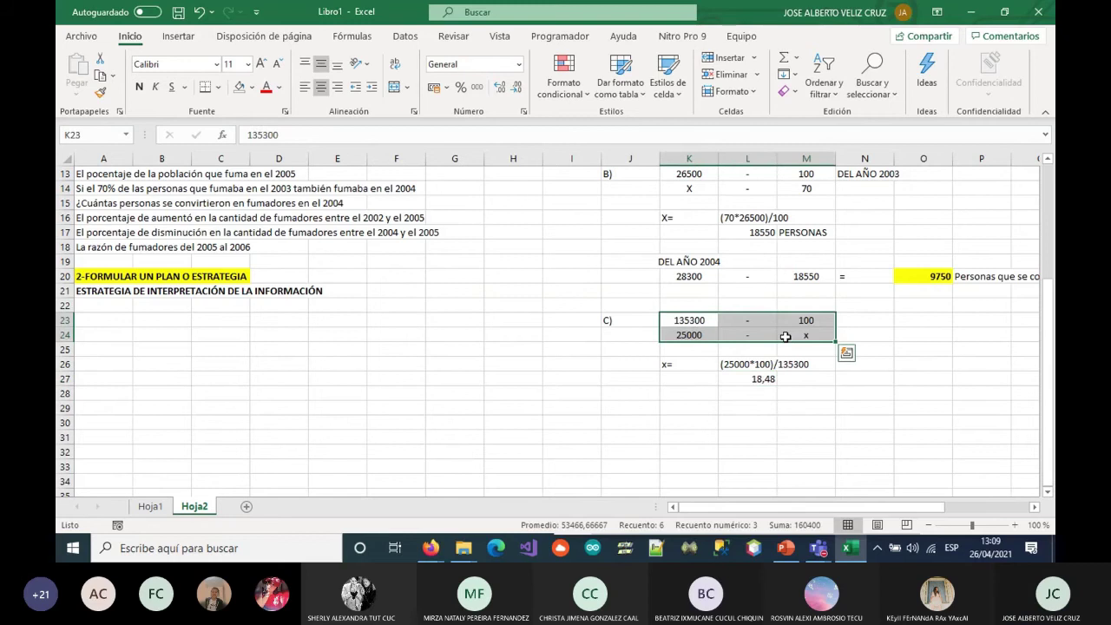
key(ctrl+c)
click(839, 326)
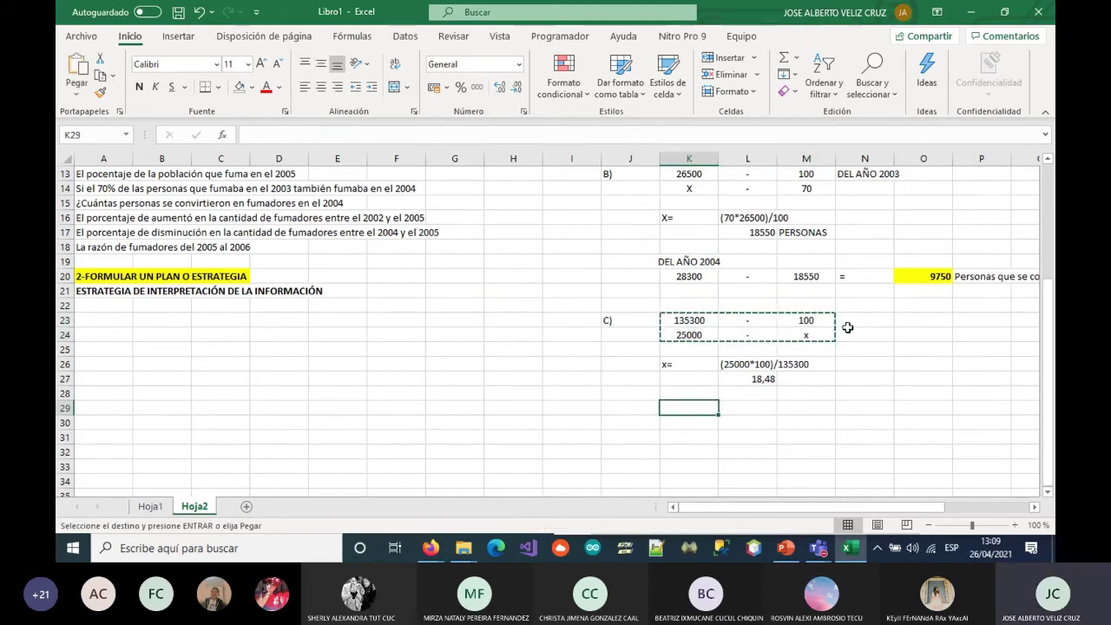
text(año)
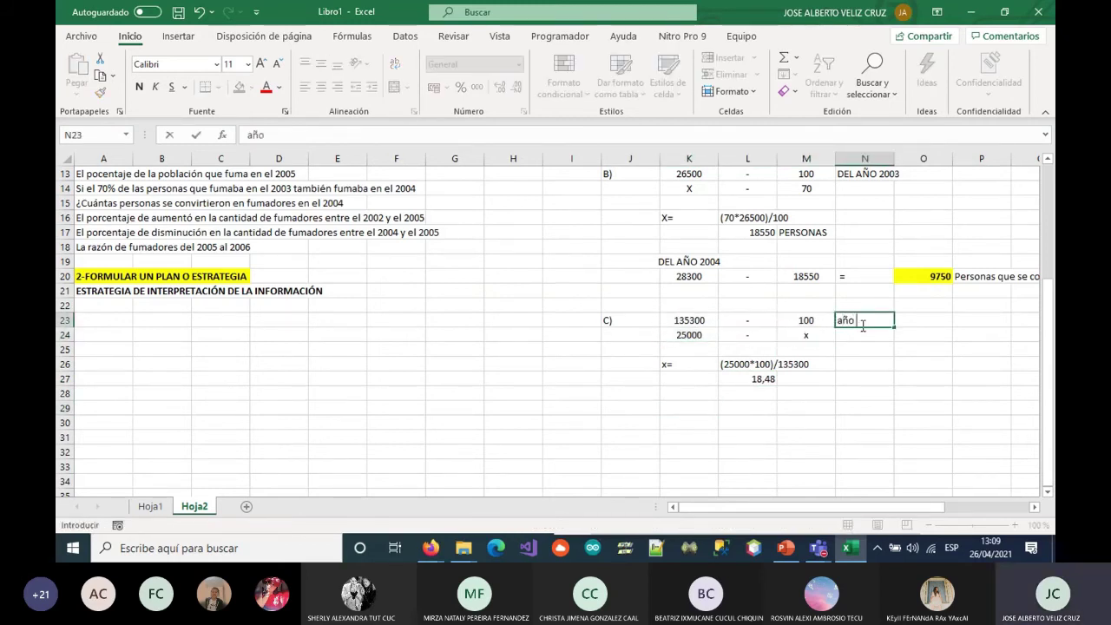
text( 2002)
key(Return)
Copy the rule-of-three layout K23:M24 to K29, below the 2002 calculation
key(Down)
key(Down)
key(Down)
key(Down)
key(Down)
key(Left)
key(Left)
key(Left)
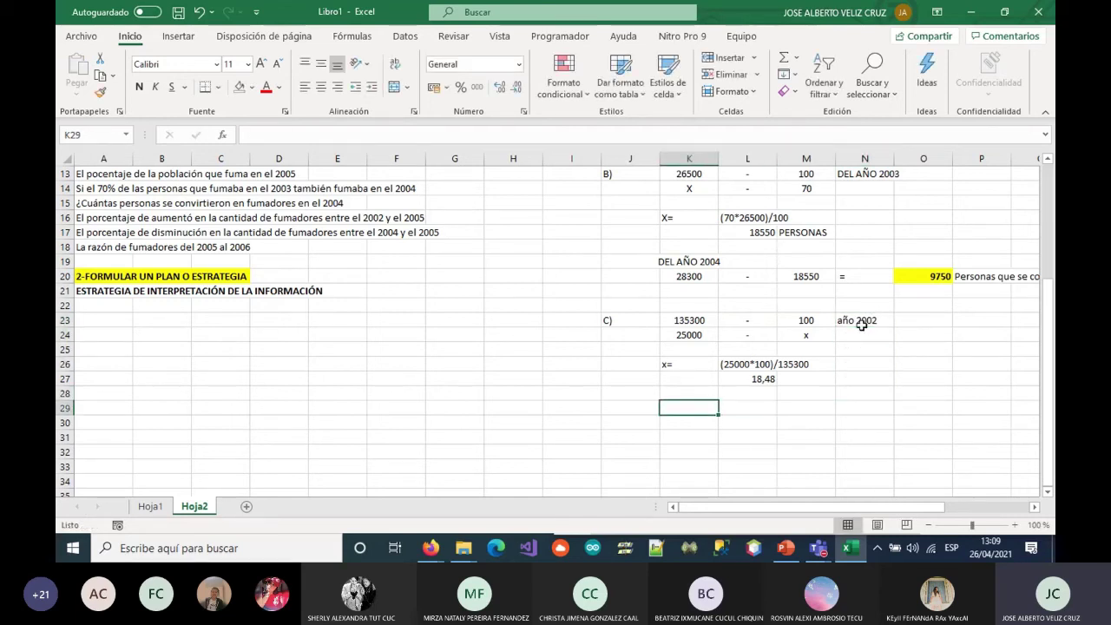
drag(681, 321, 799, 332)
key(ctrl+c)
click(686, 408)
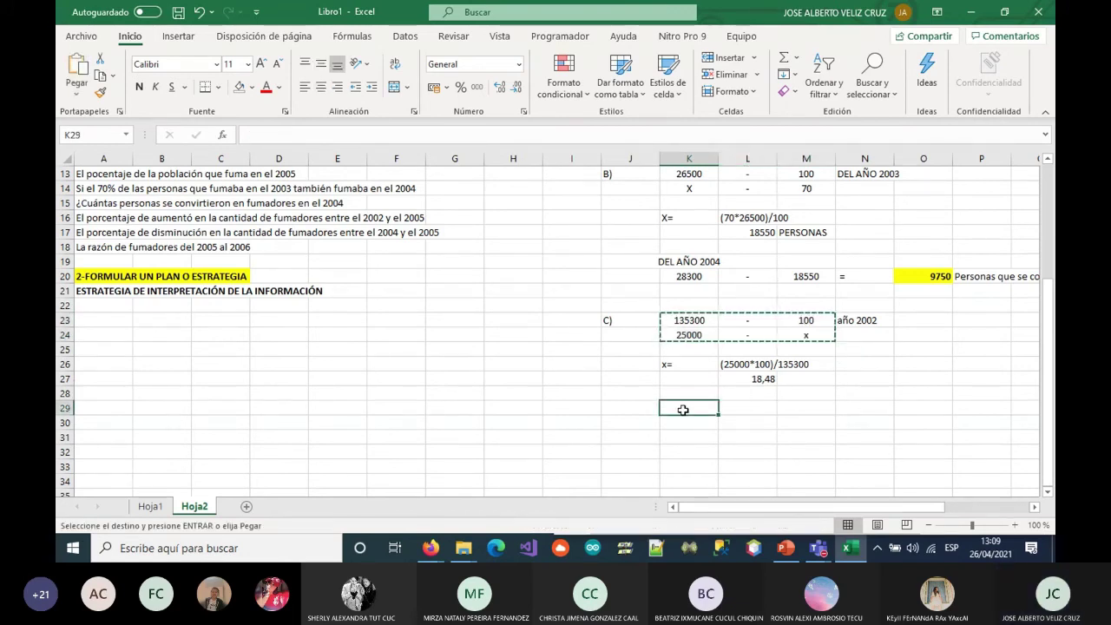
key(ctrl+v)
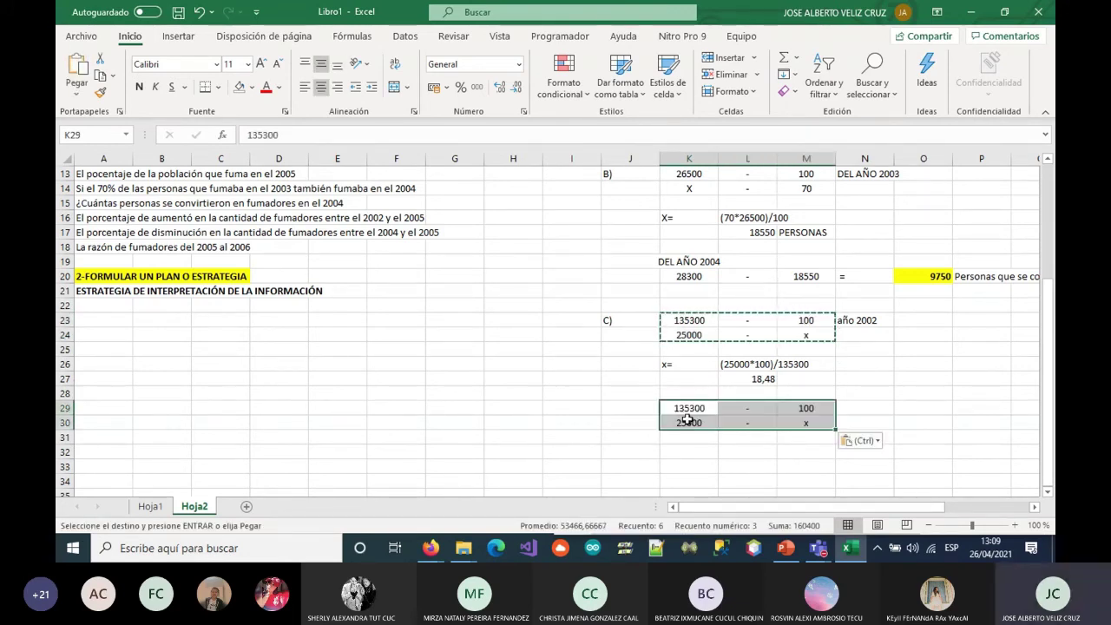
Replace the value in K30 of the second layout with the 2005 smoker count, 27200, copied from B5
click(686, 431)
scroll(258, 251, up, 2)
scroll(258, 251, up, 2)
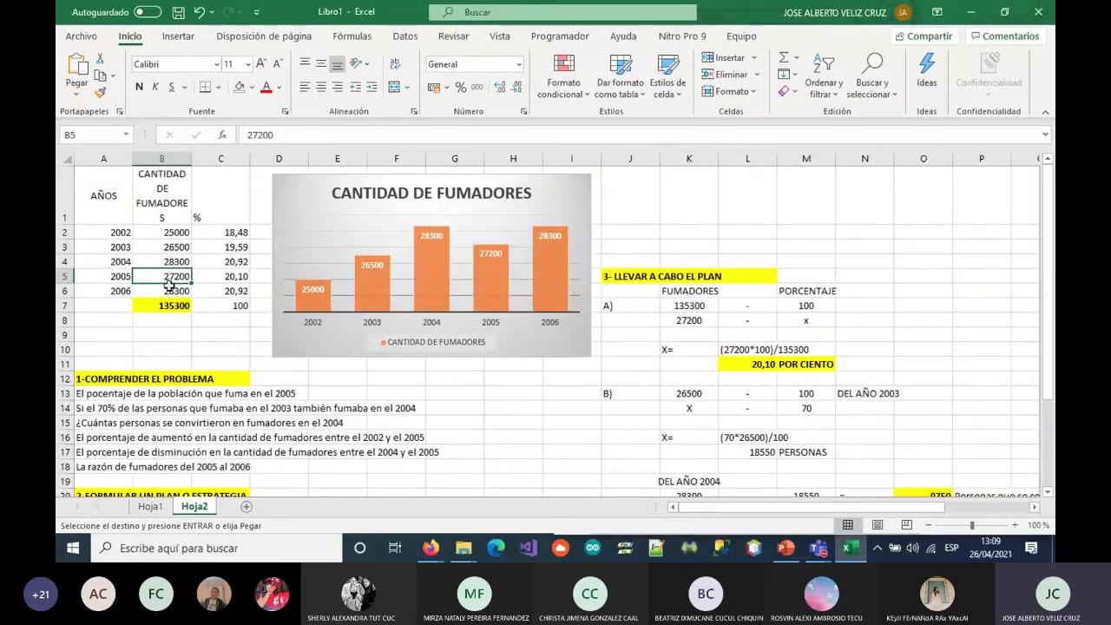
scroll(156, 286, down, 5)
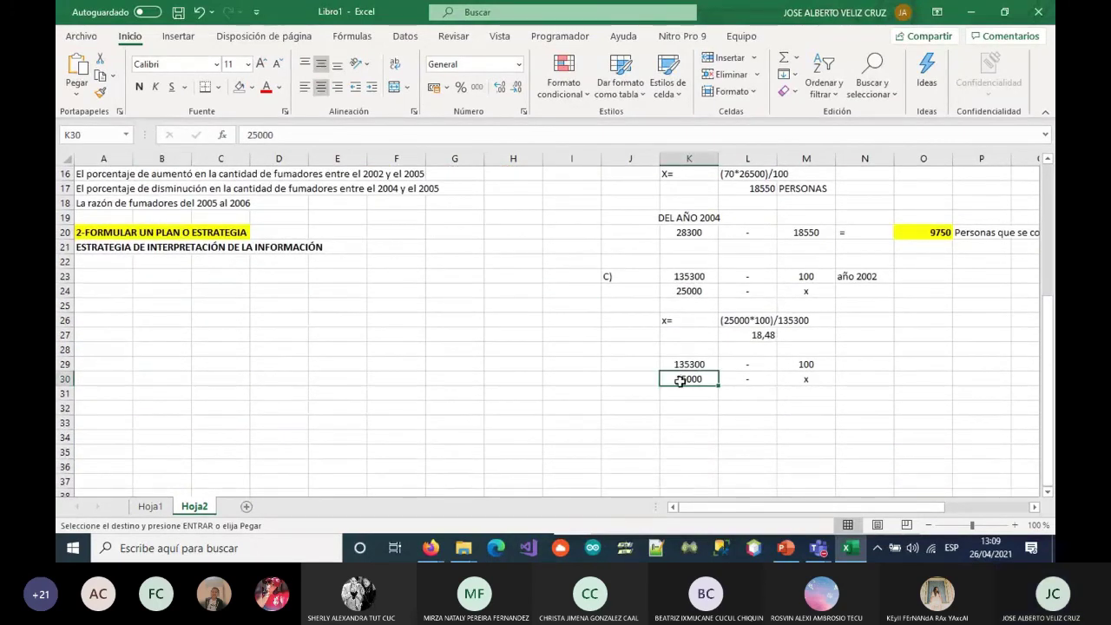
key(ctrl+v)
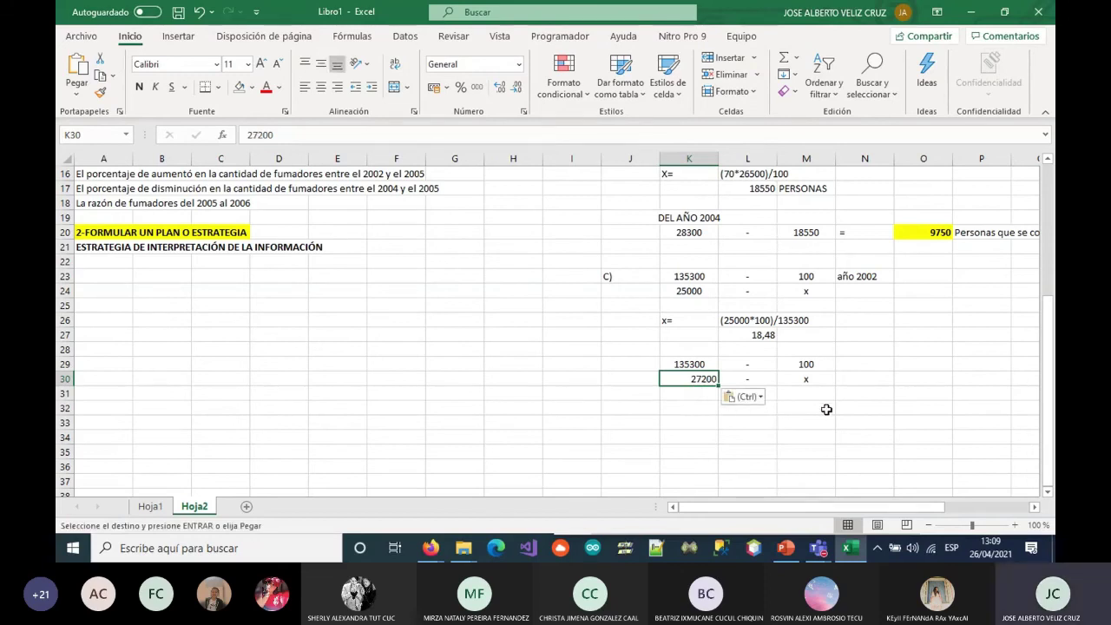
Write out the 2005 calculation in row 32, with "x=" in K32 and "(27200*100)/135300" in L32
click(807, 409)
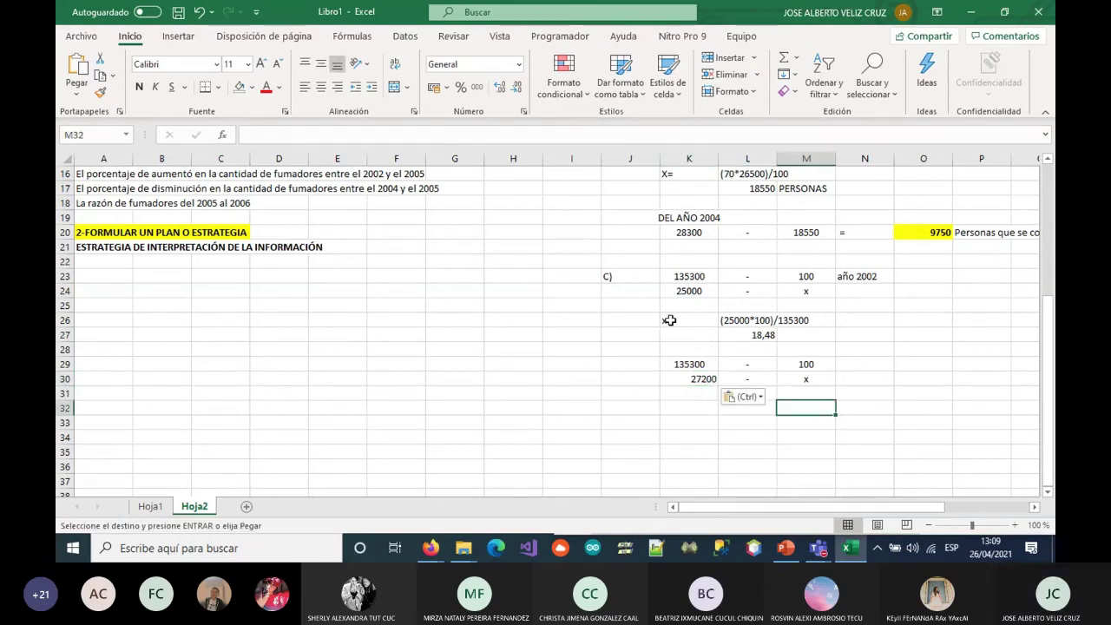
click(670, 320)
drag(670, 320, 780, 351)
click(744, 421)
click(689, 409)
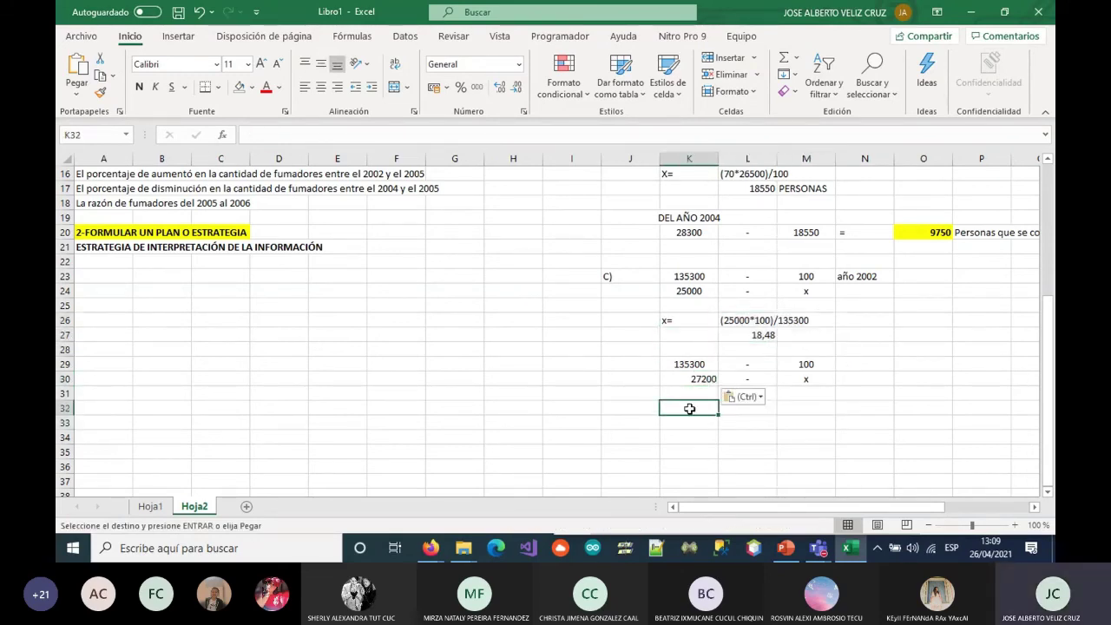
text(x)
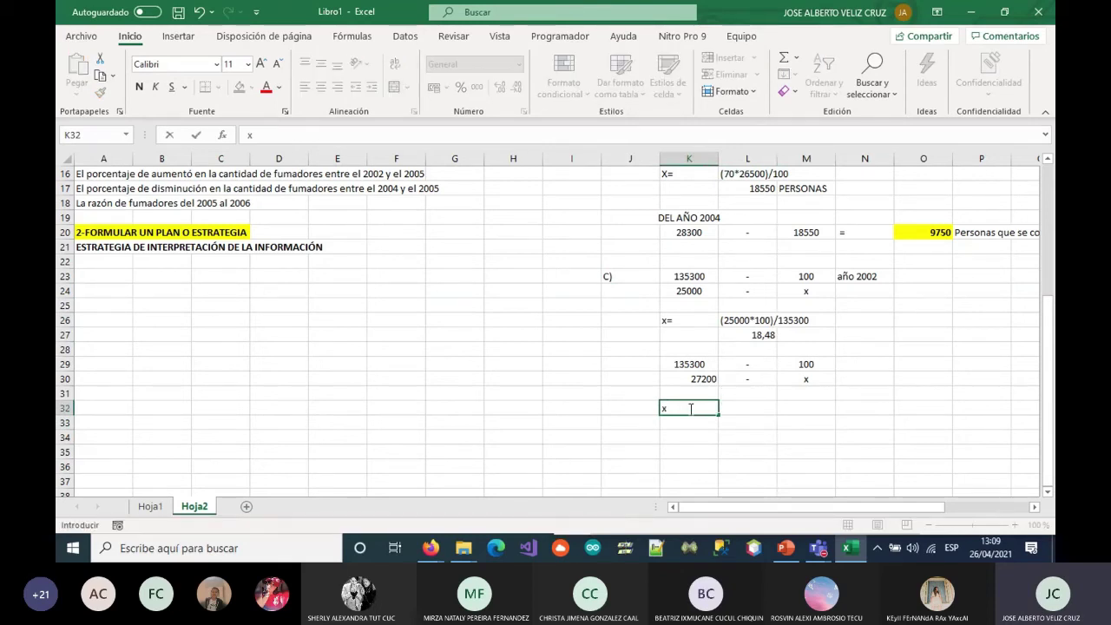
text(=)
click(724, 406)
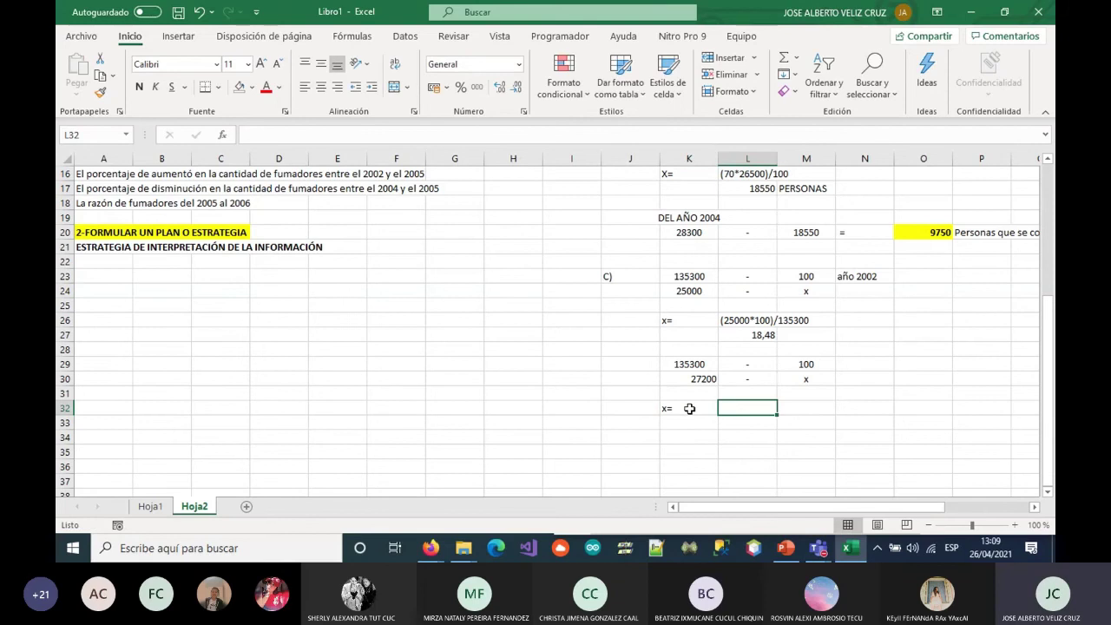
text((27200*)
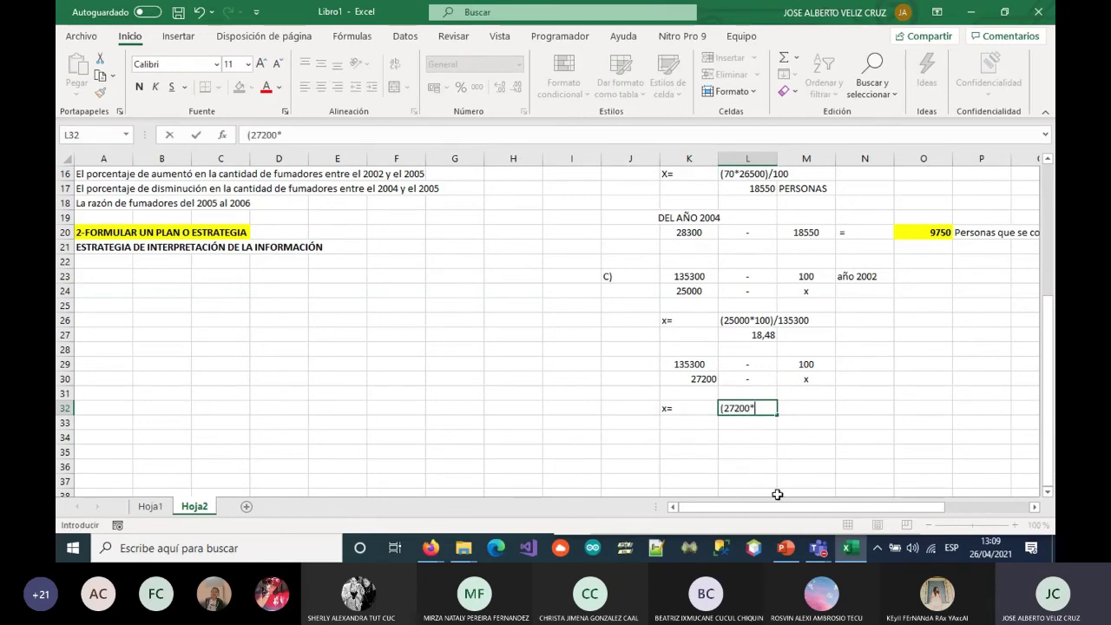
text(100)/135300)
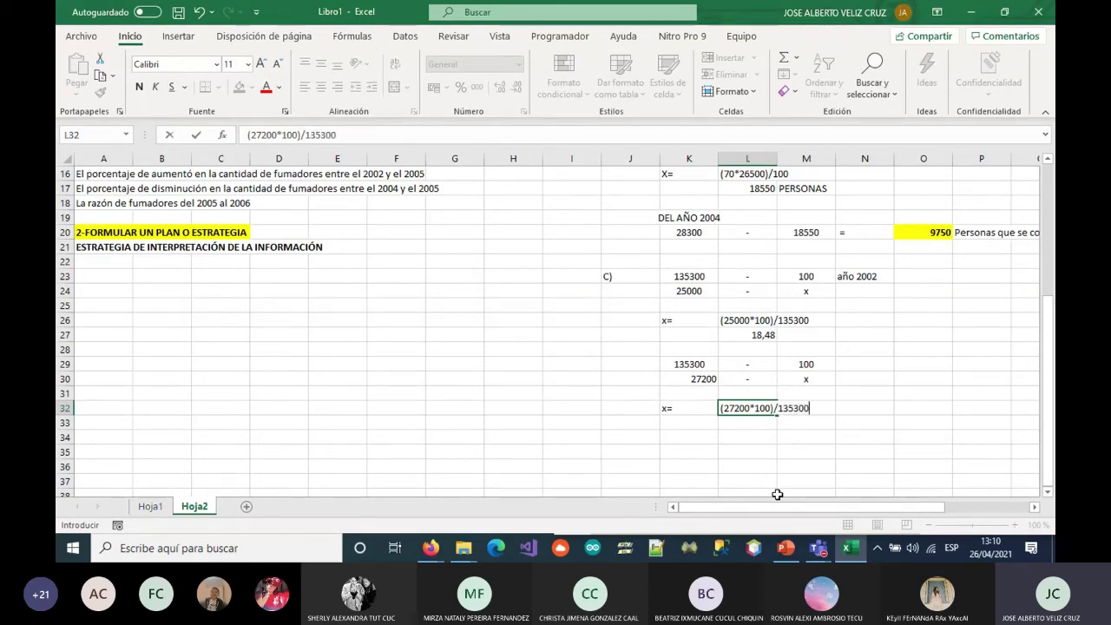
key(Return)
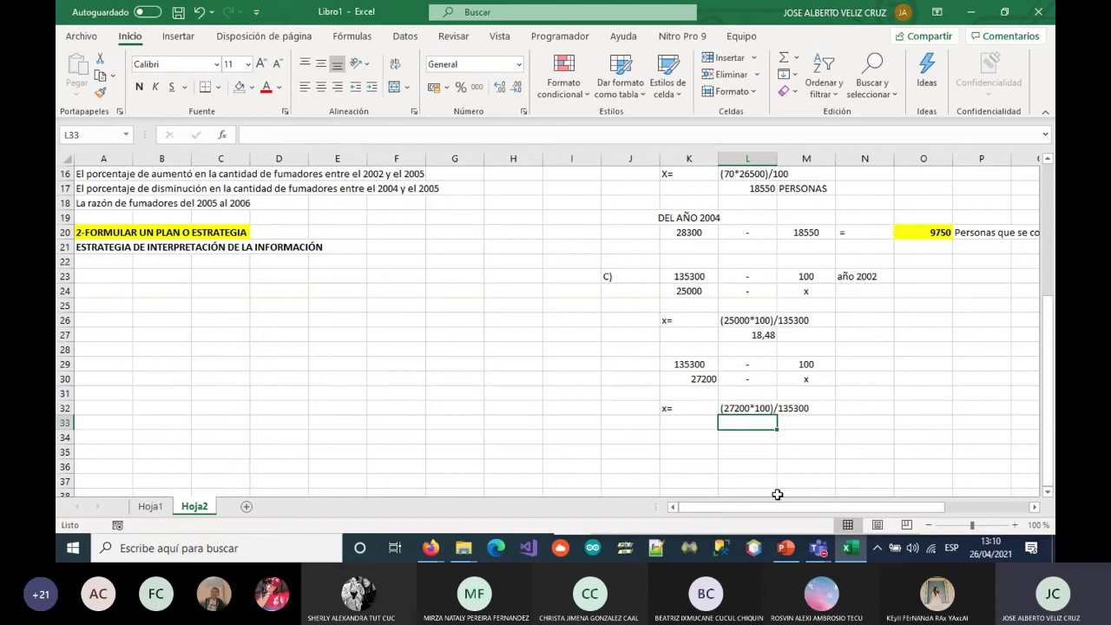
Calculate the 2005 percentage in L33 with the formula =(K30*M29)/K29
text(=)
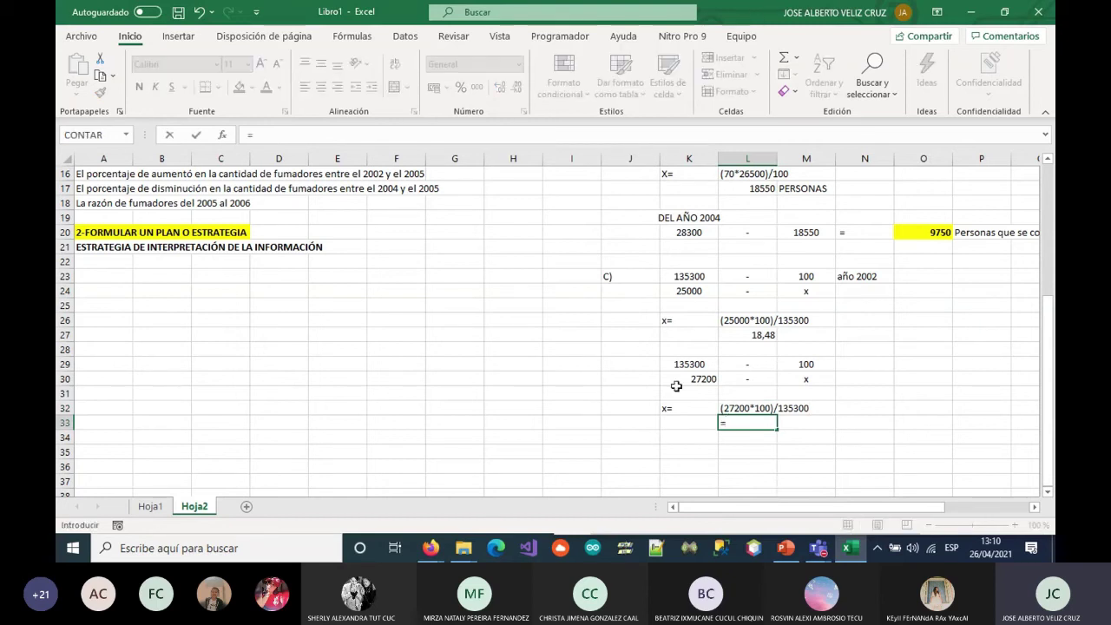
text(()
click(681, 378)
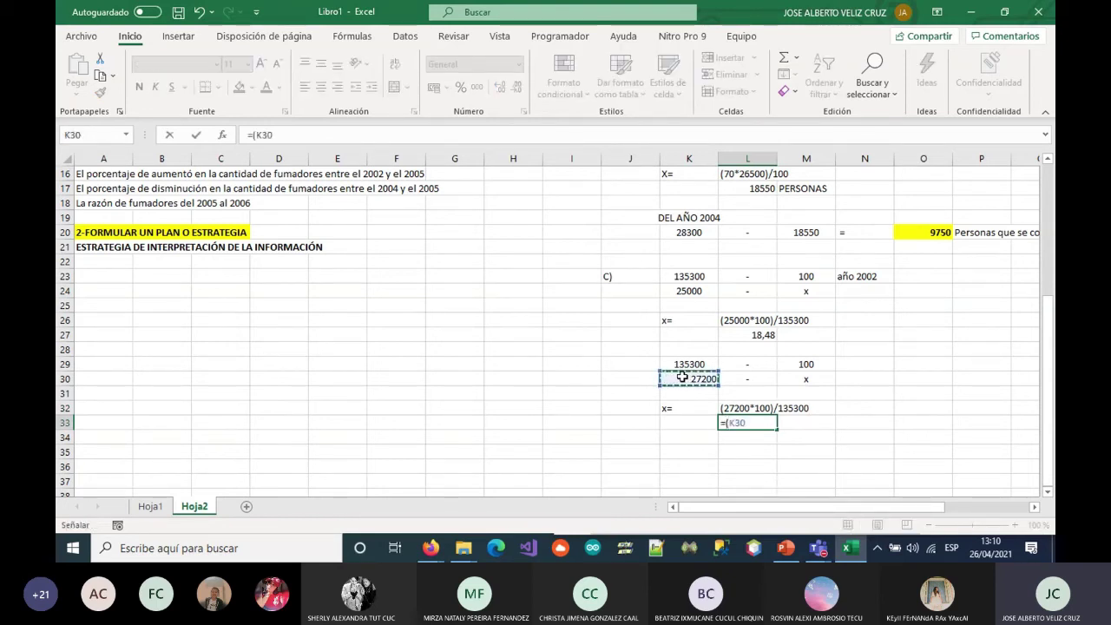
text(*)
click(809, 362)
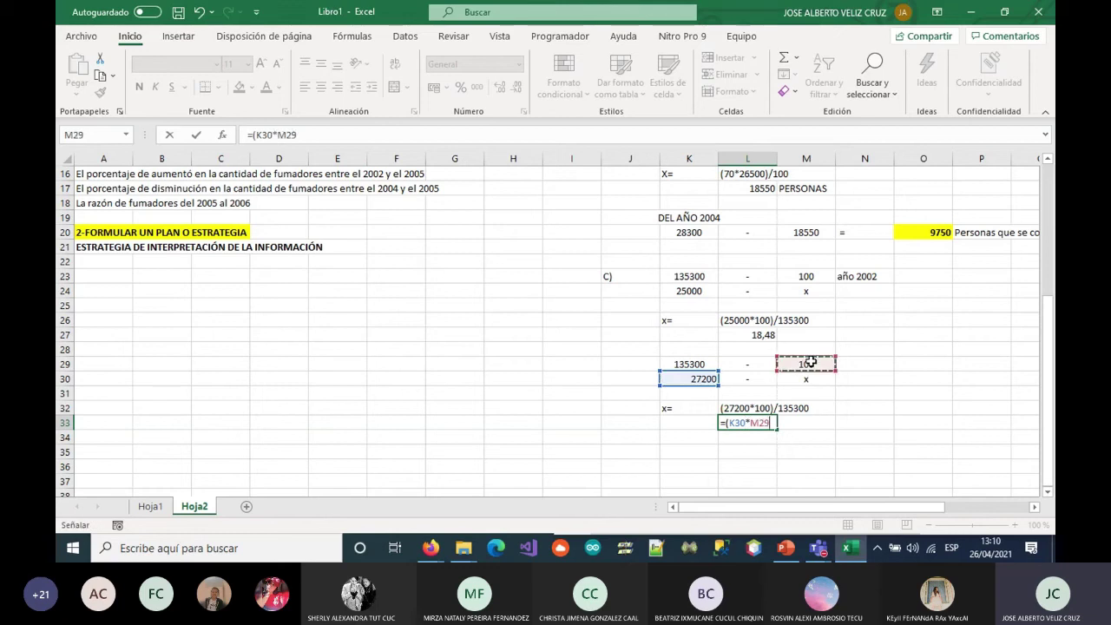
text()/)
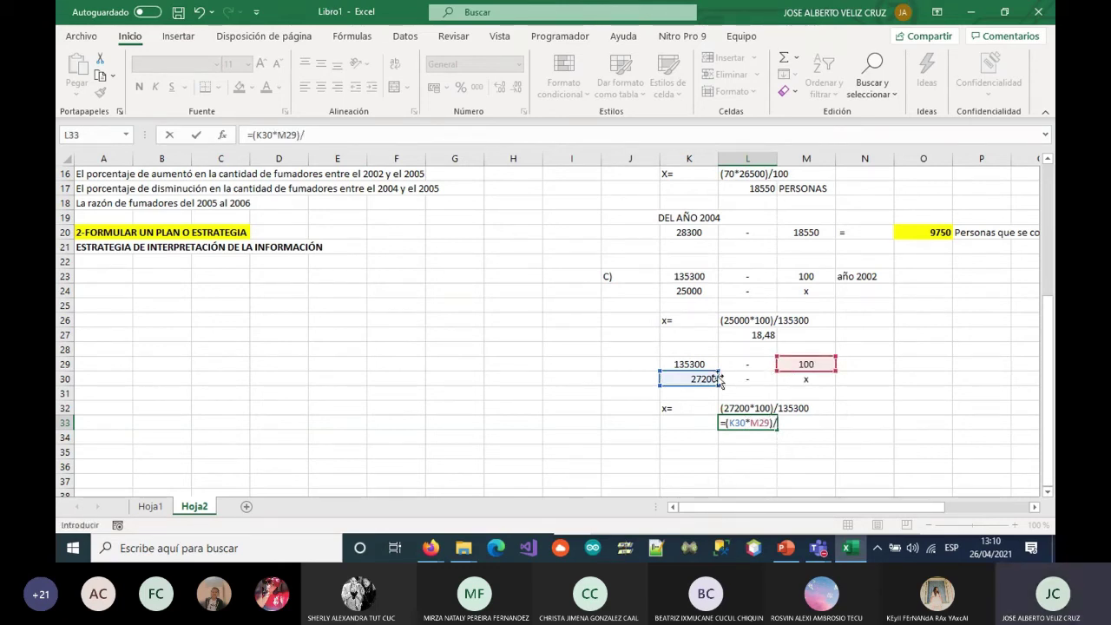
click(683, 364)
key(Return)
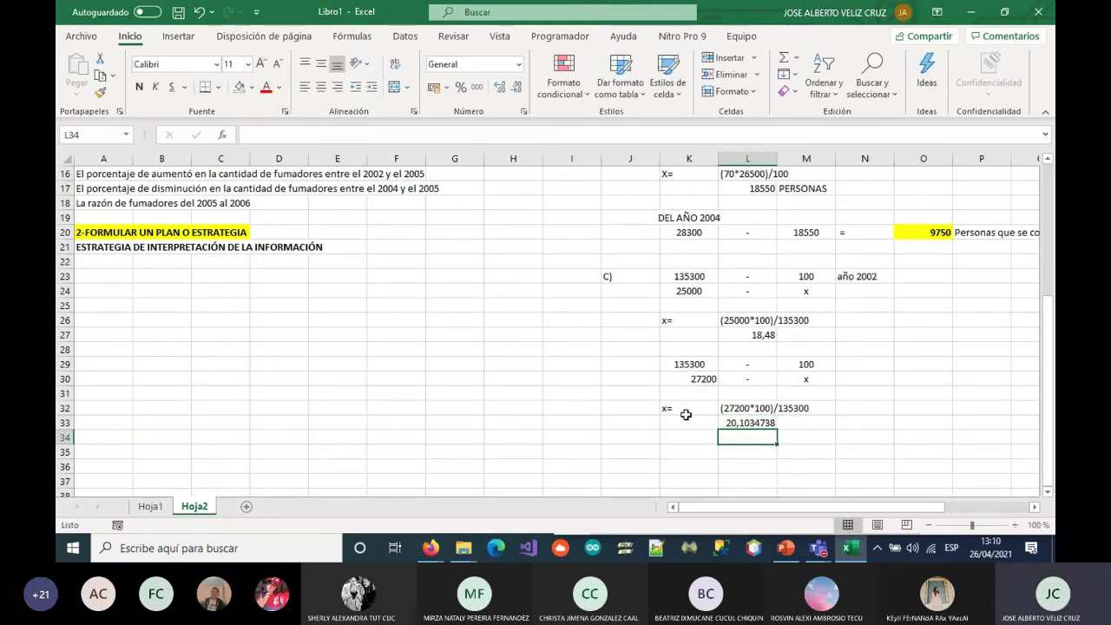
Show the 2005 percentage in L33 with two decimals
click(733, 423)
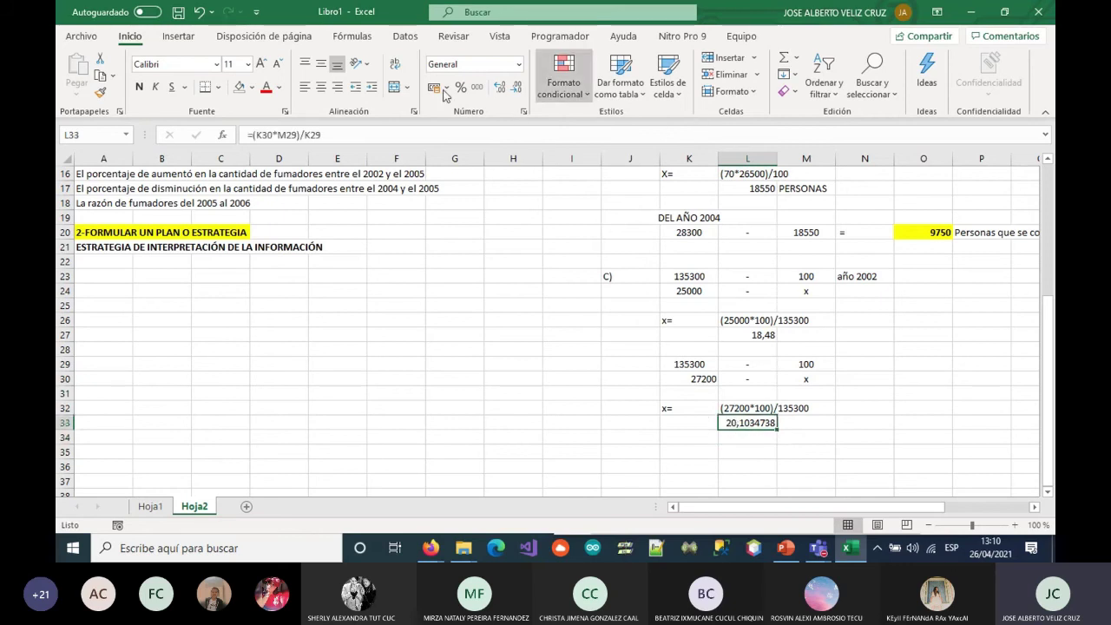
triple_click(516, 90)
double_click(517, 90)
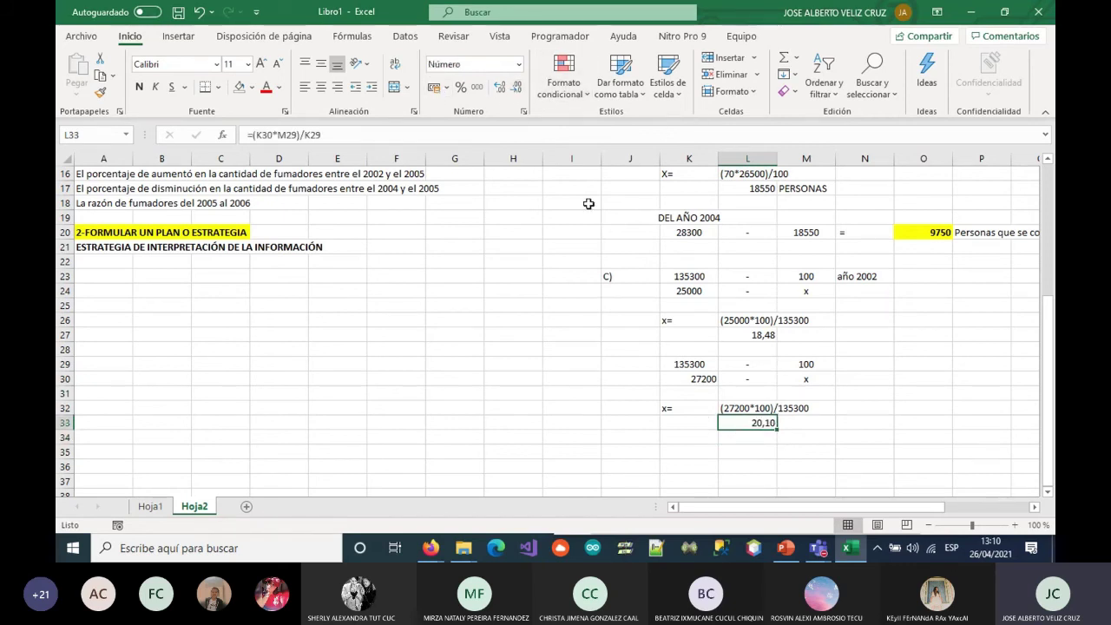
Enter the label "diferencia" in K35, below the 2005 calculation
click(689, 453)
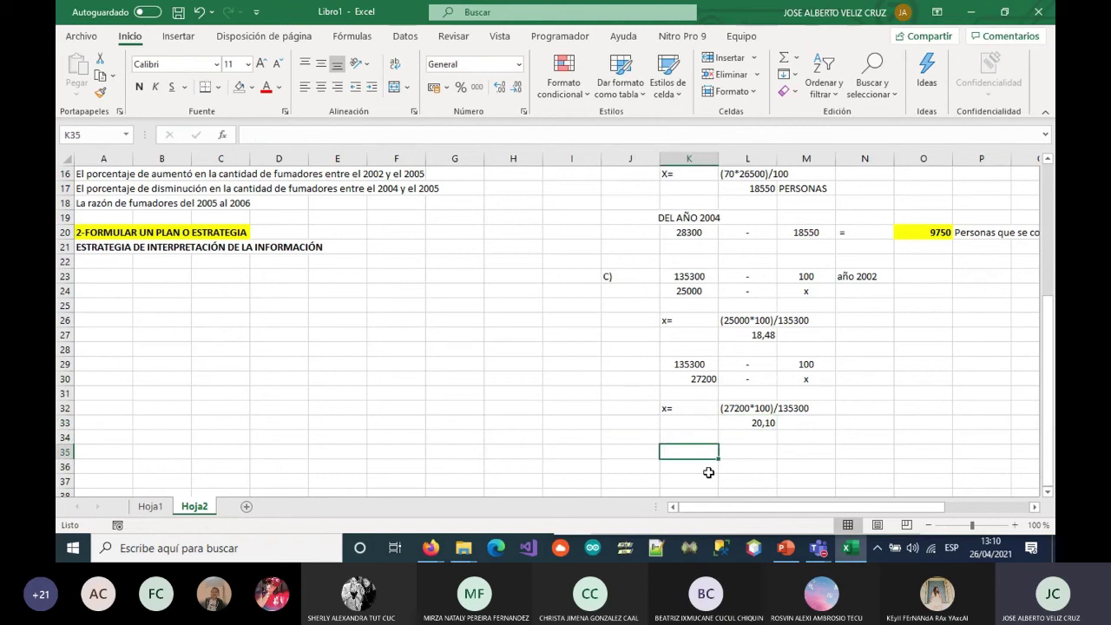
text(d)
text(iferencia)
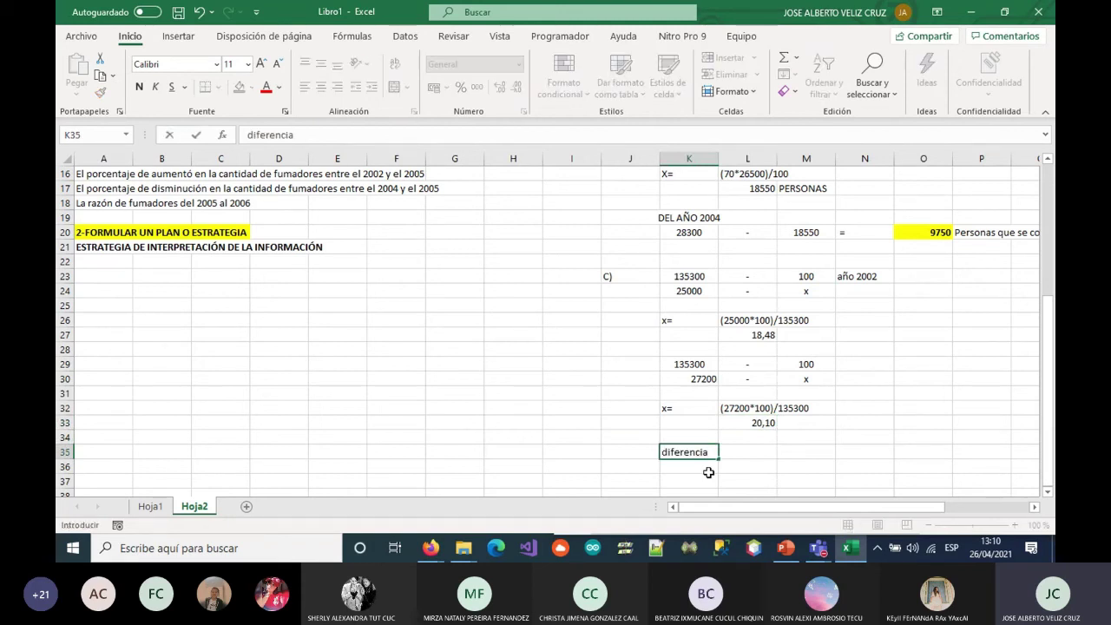
key(Tab)
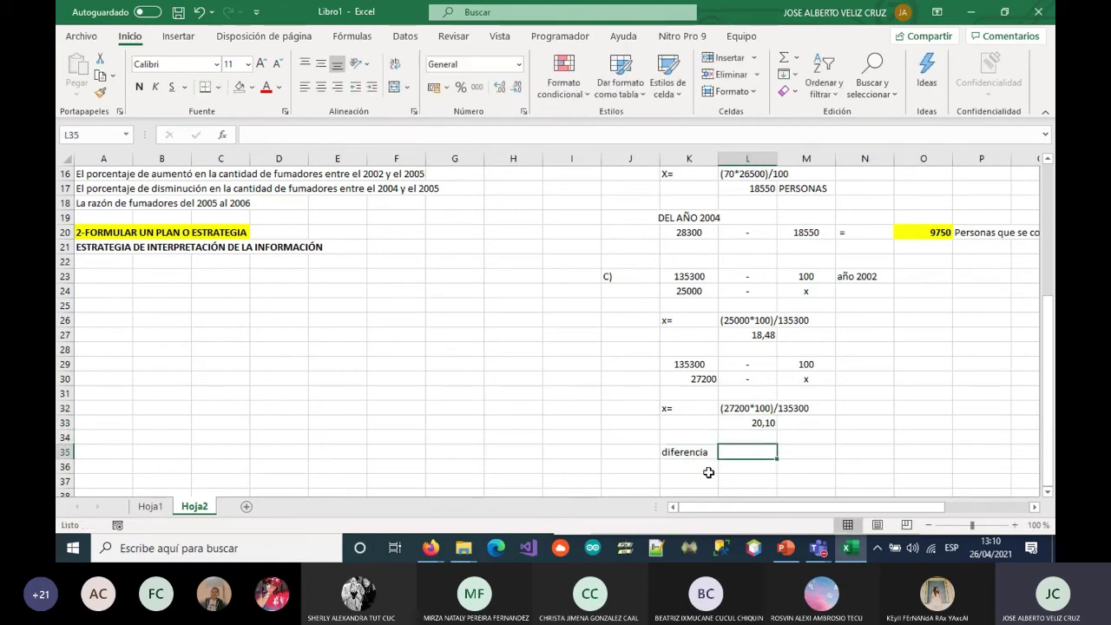
Compute the difference between both years in L35 with =L33-L27 and describe it as "porcentaje de incremento" in M35
text(=)
click(746, 418)
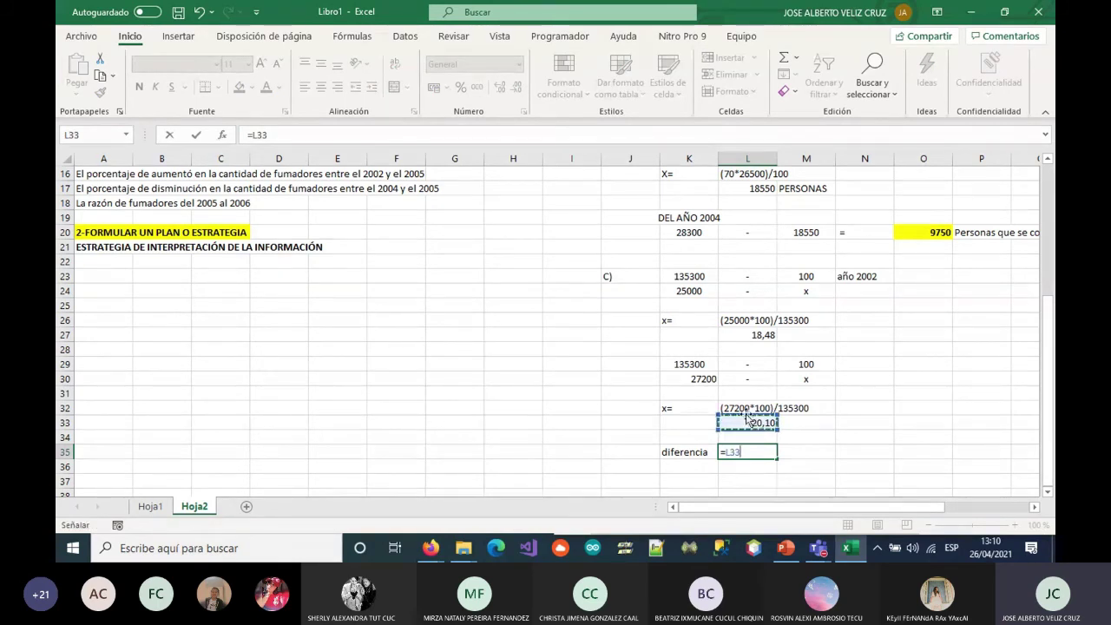
text(-)
click(747, 335)
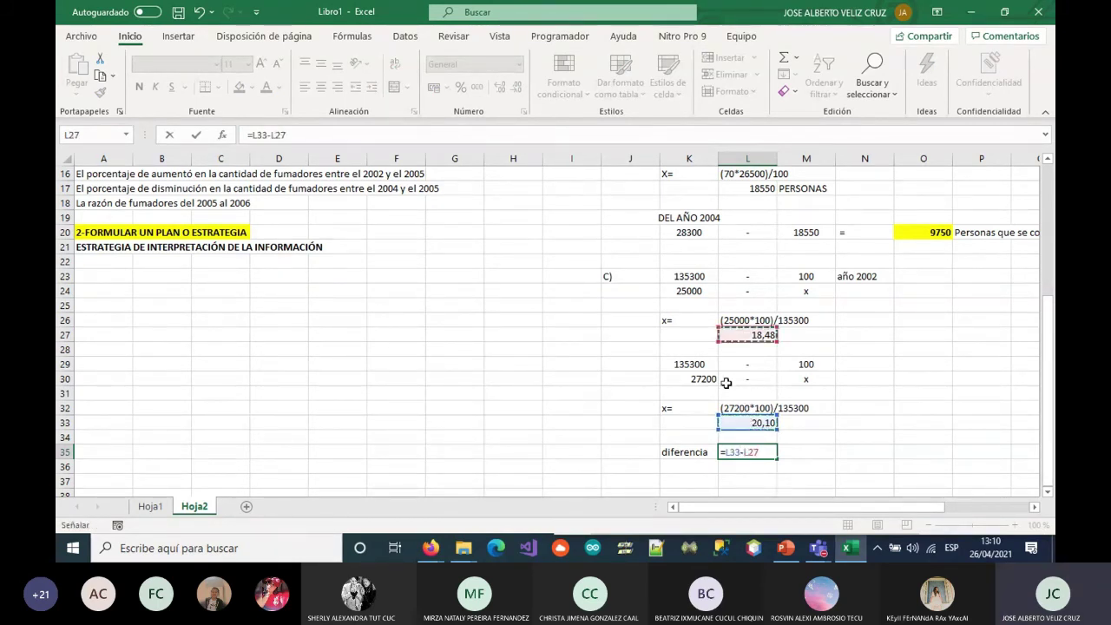
key(Tab)
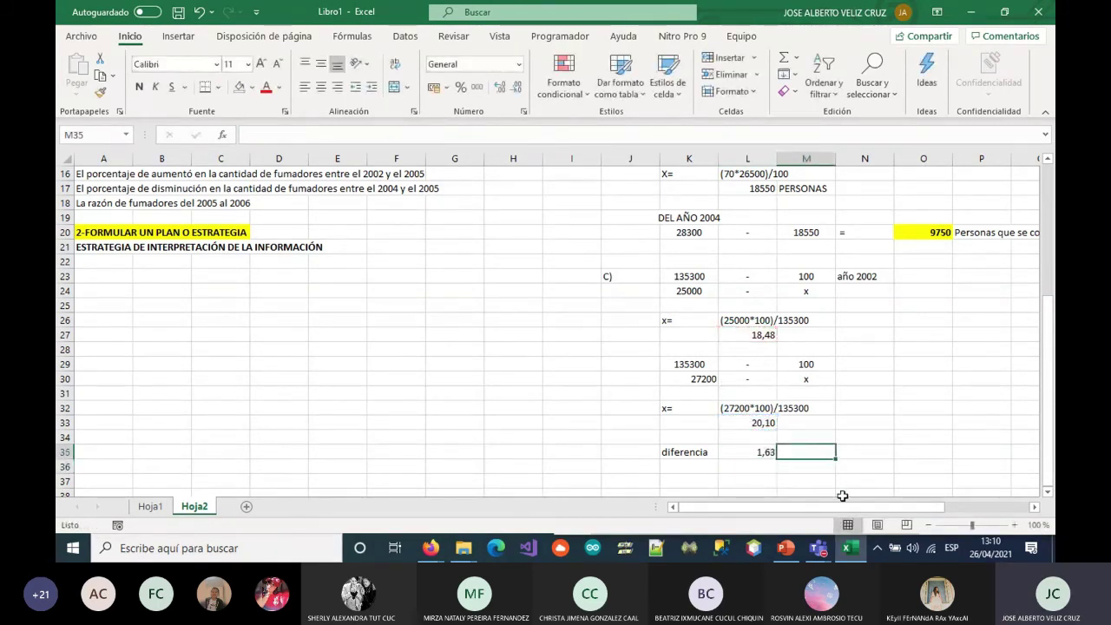
text(porcentaje de incremento)
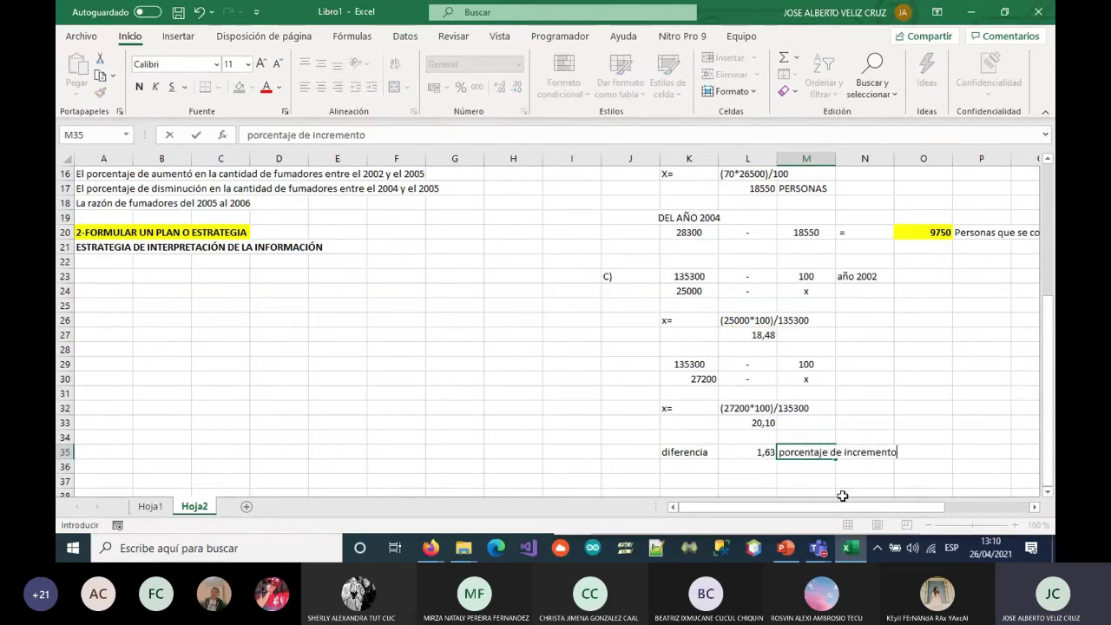
key(Return)
Highlight the difference in L35 with bold text and a yellow fill
scroll(790, 425, down, 1)
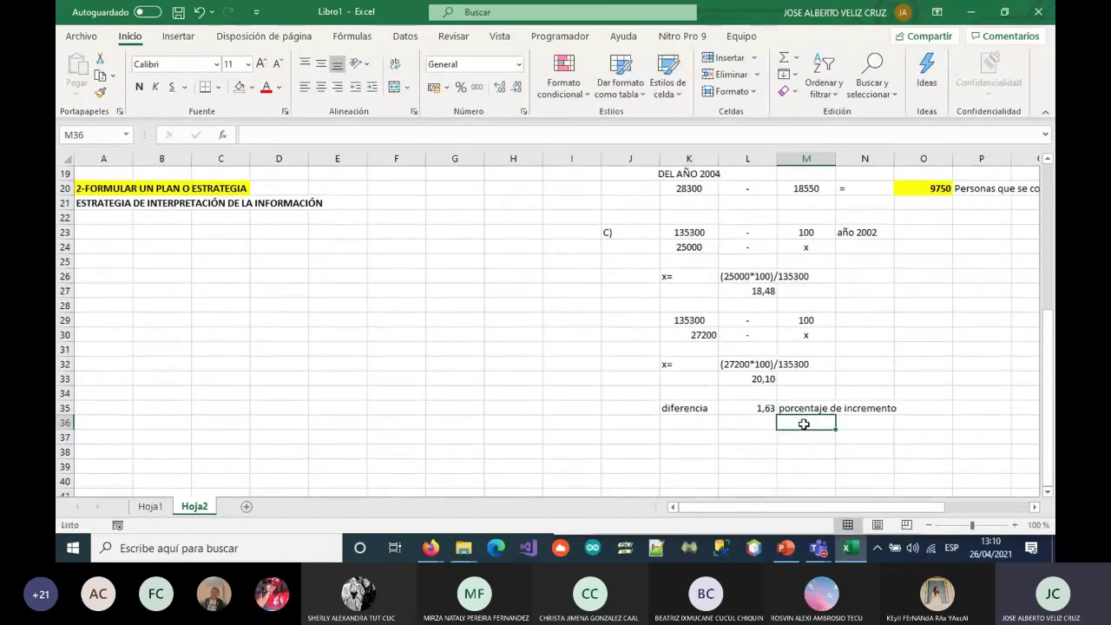
click(739, 406)
click(139, 86)
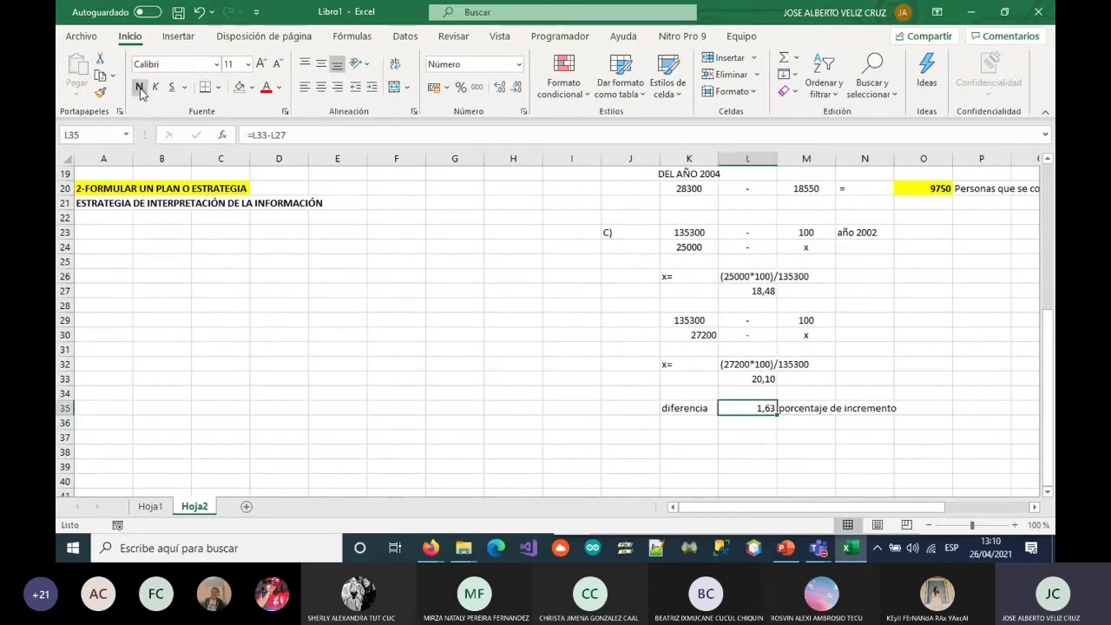
click(252, 86)
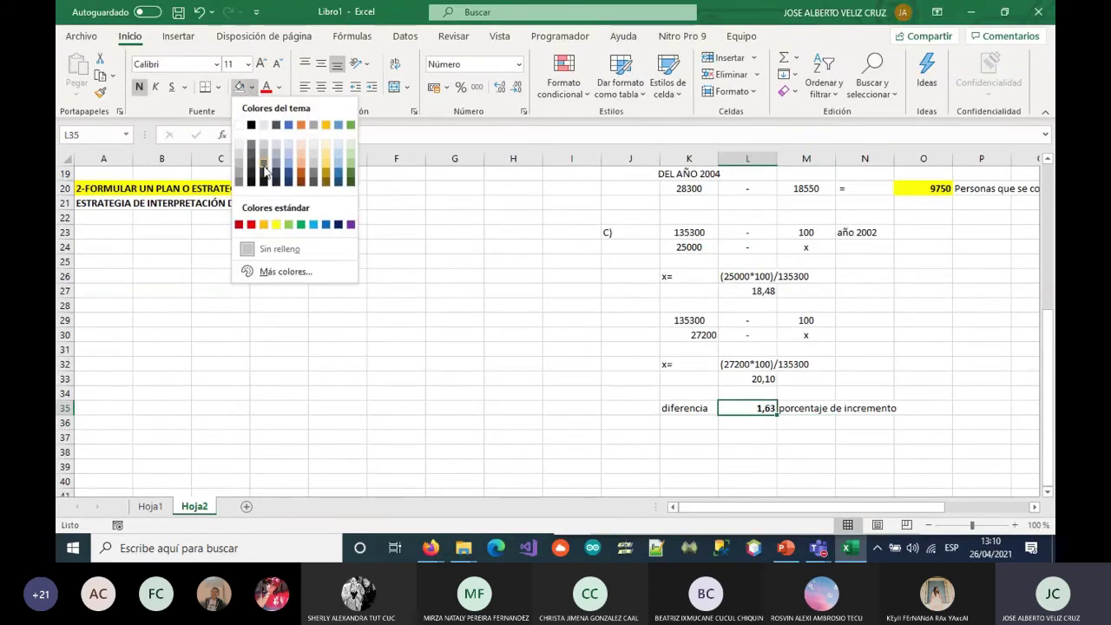
click(277, 226)
click(503, 378)
Start the next exercise below the exercise C result by entering the label "D)" in J38
scroll(646, 433, up, 2)
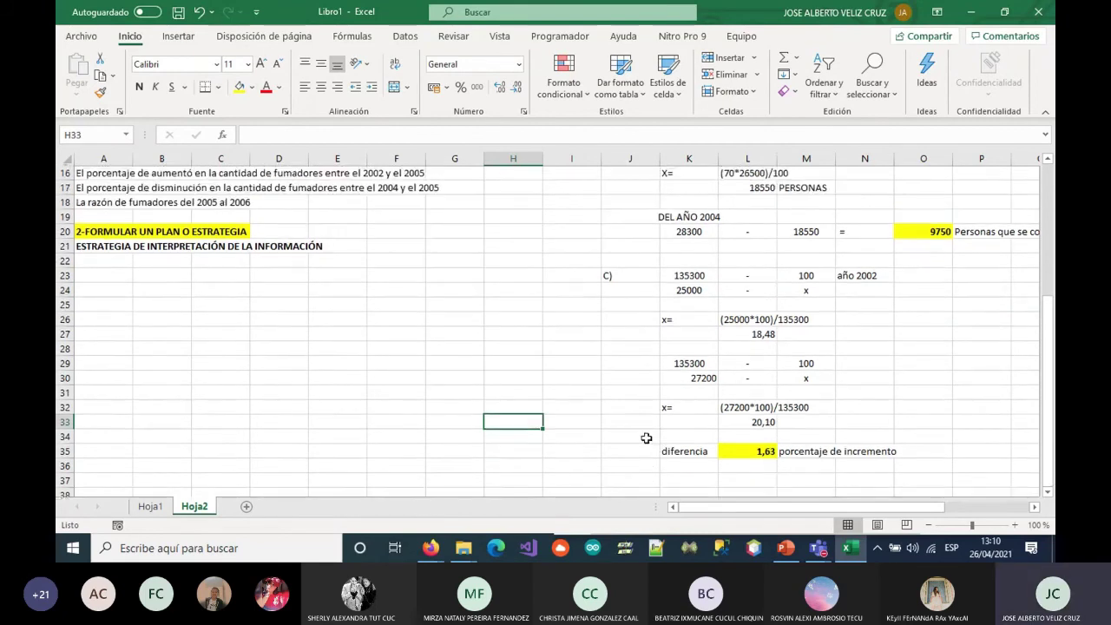
click(90, 233)
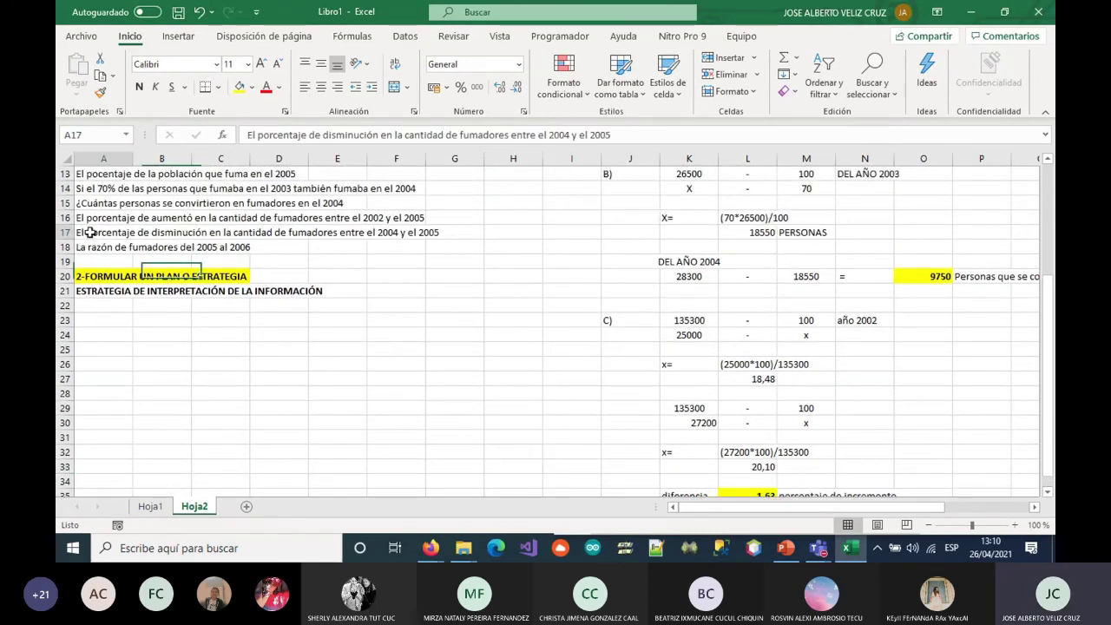
click(101, 219)
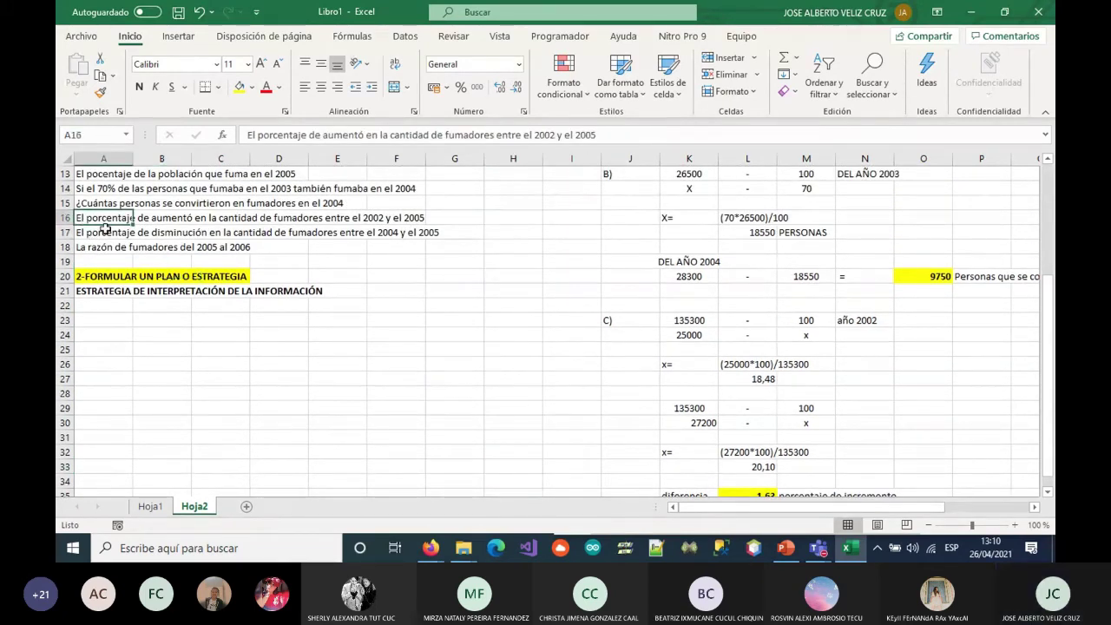
scroll(295, 251, up, 4)
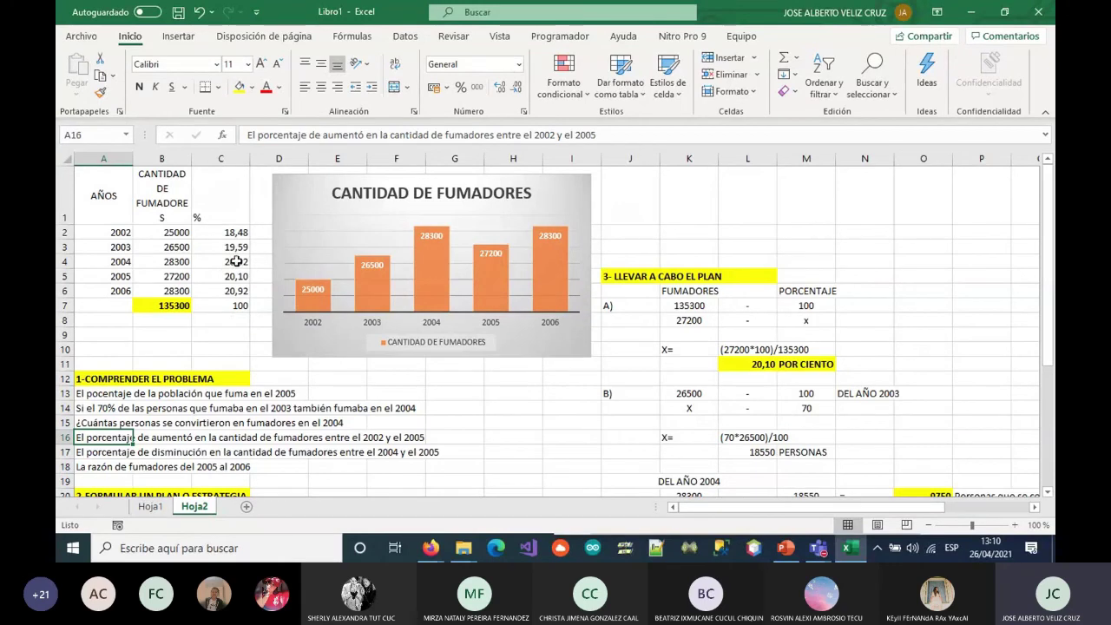
scroll(223, 262, down, 5)
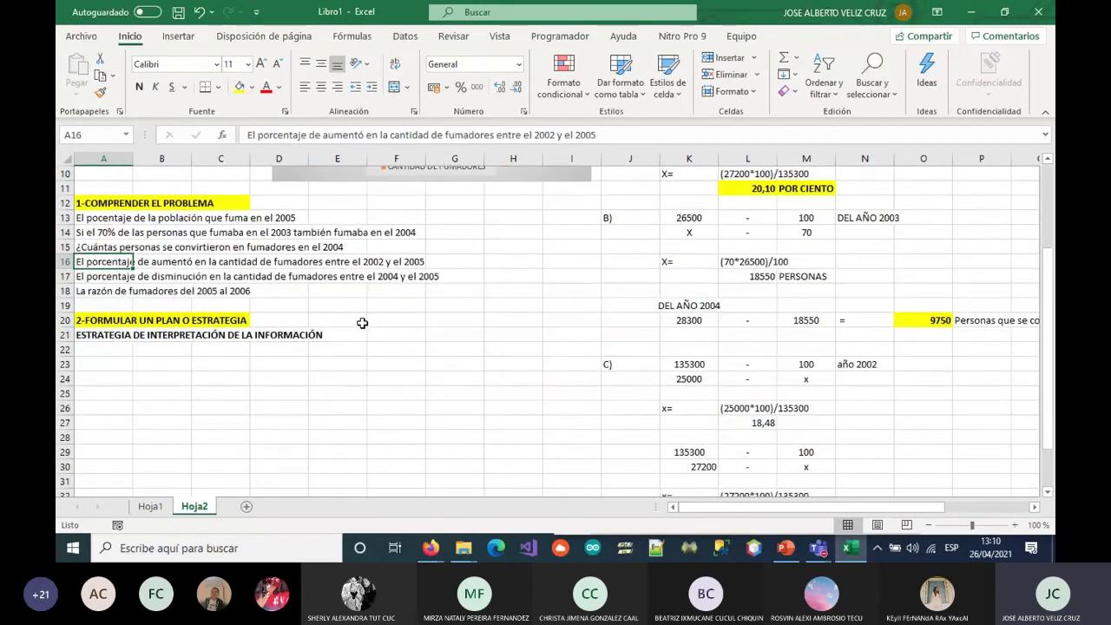
scroll(749, 392, down, 2)
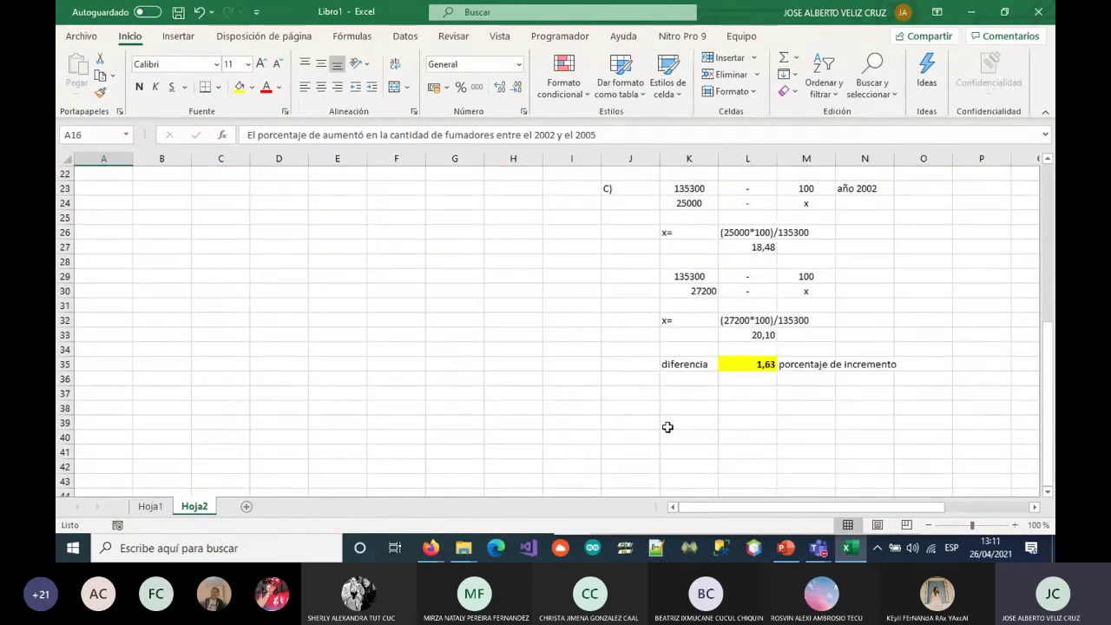
click(632, 409)
text(d)
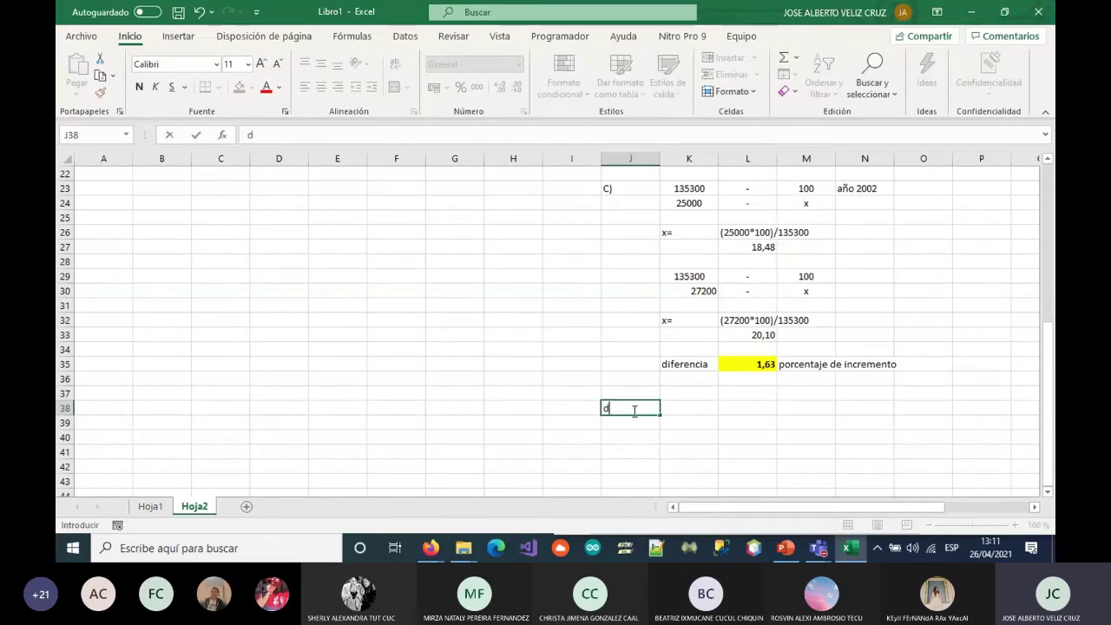
text(D))
key(Tab)
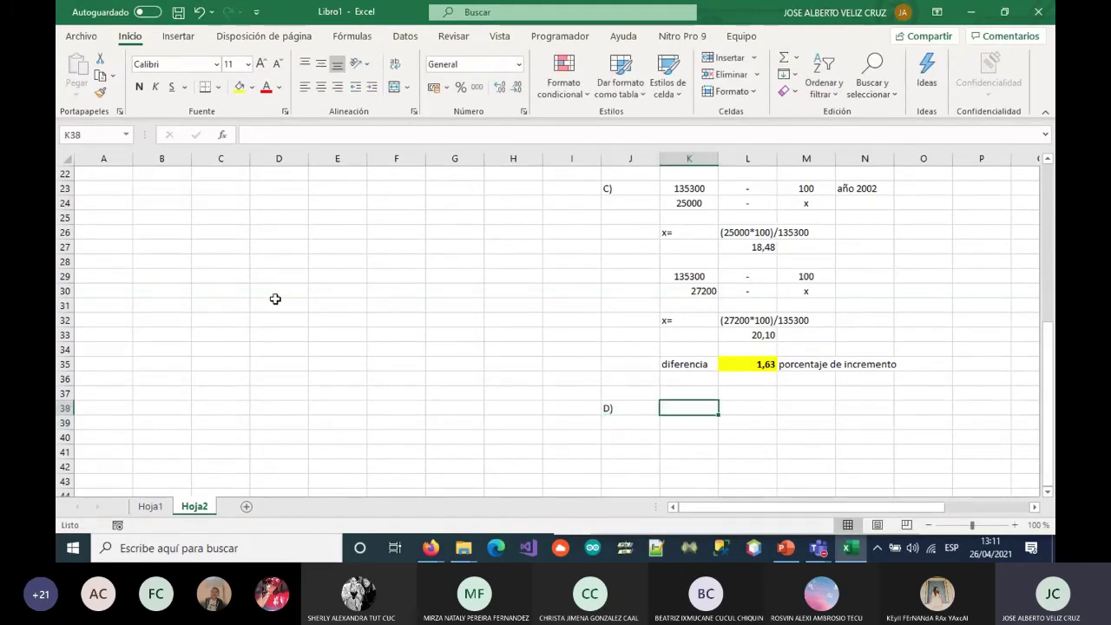
Review the exercise D statement in A17 about the decrease in smokers between 2004 and 2005 against the exercise C layout
scroll(272, 300, up, 3)
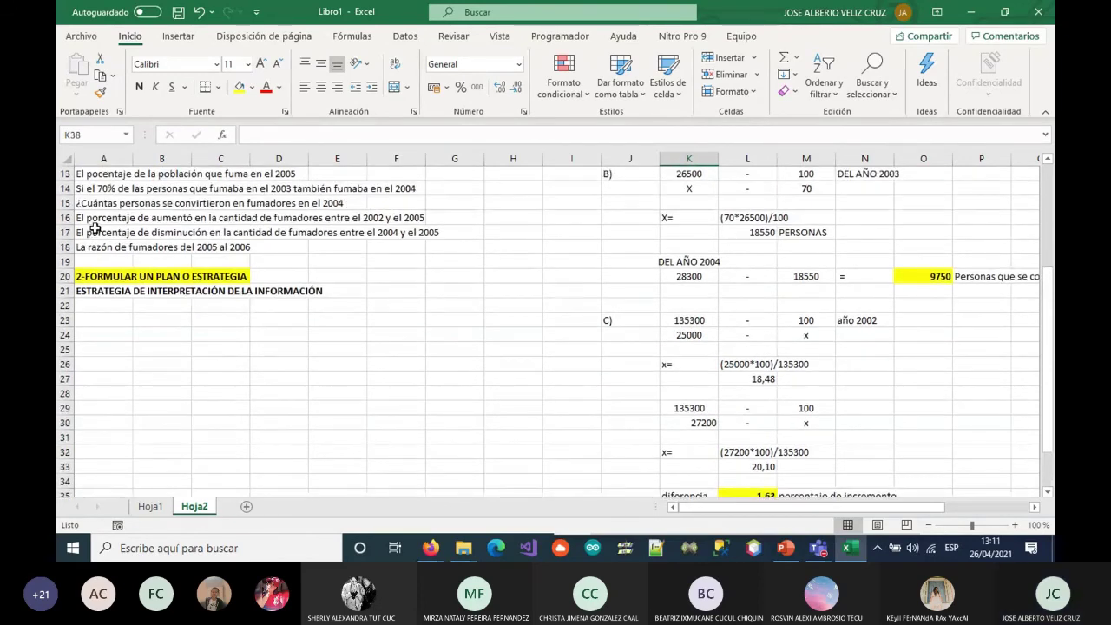
click(92, 231)
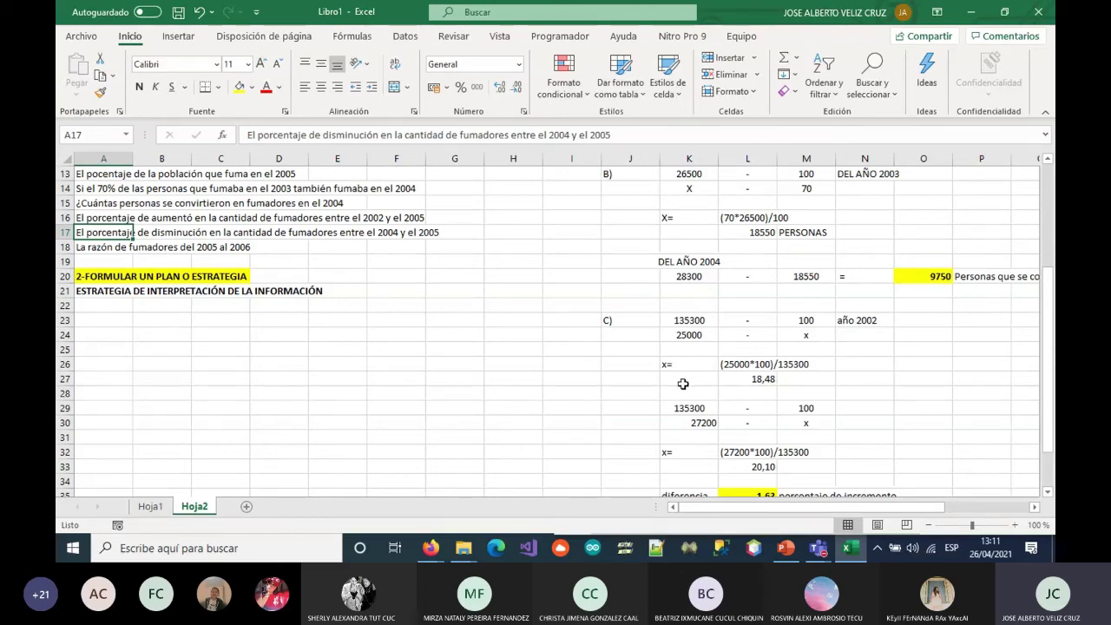
scroll(686, 384, down, 3)
scroll(711, 392, up, 3)
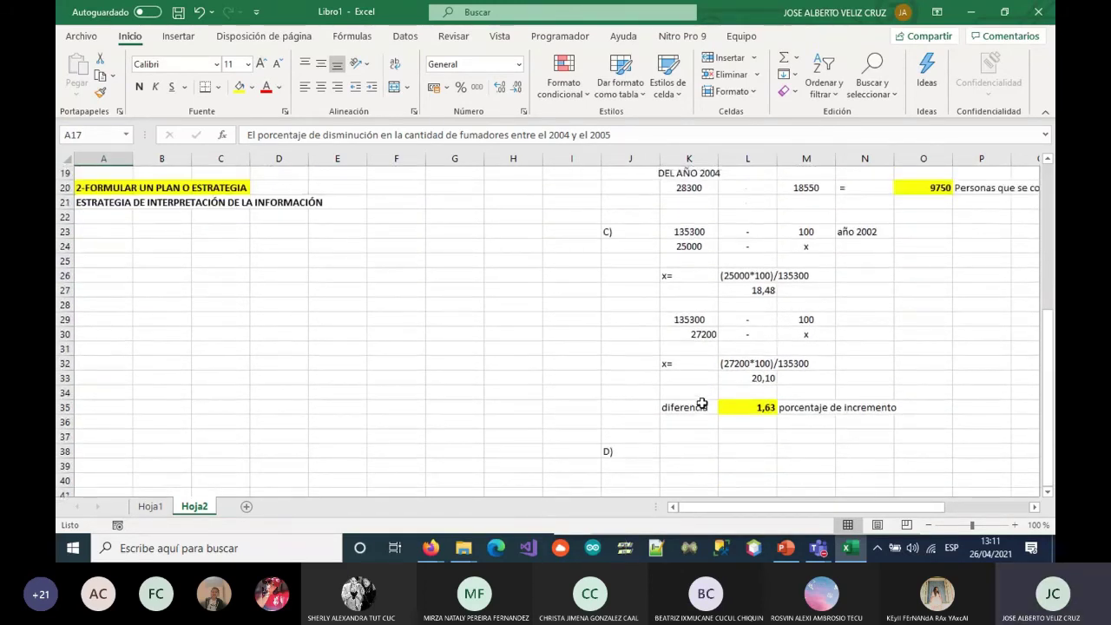
Copy the 2005 rule-of-three setup in K29:M30 into exercise D, starting at K38
scroll(701, 403, down, 1)
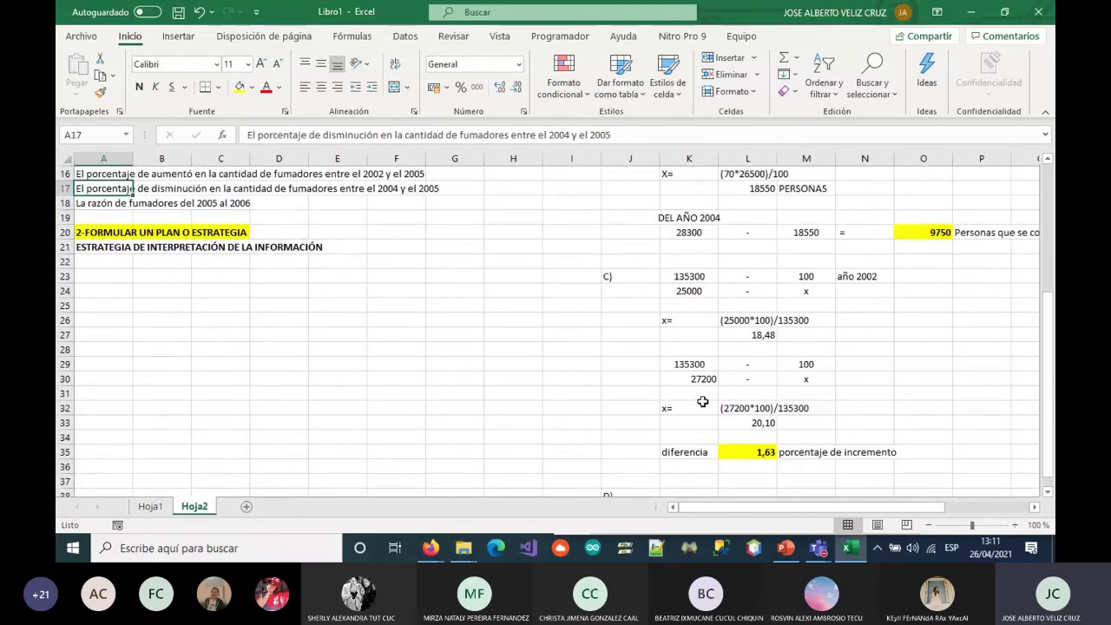
scroll(702, 401, down, 1)
scroll(694, 381, up, 1)
click(668, 232)
scroll(668, 232, down, 2)
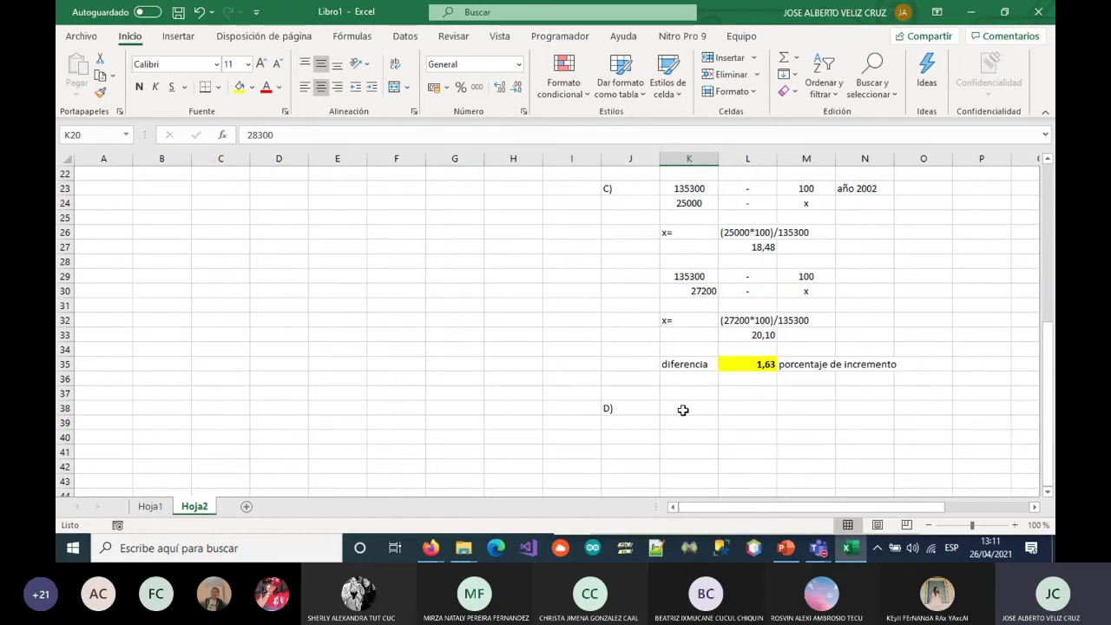
drag(675, 276, 815, 290)
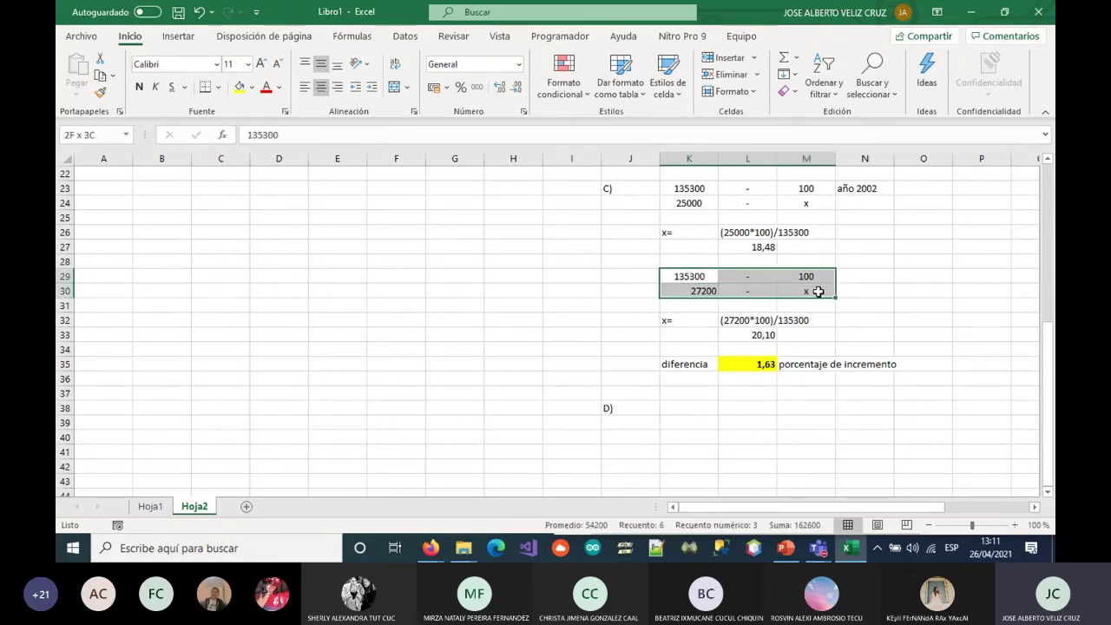
key(ctrl+c)
click(680, 406)
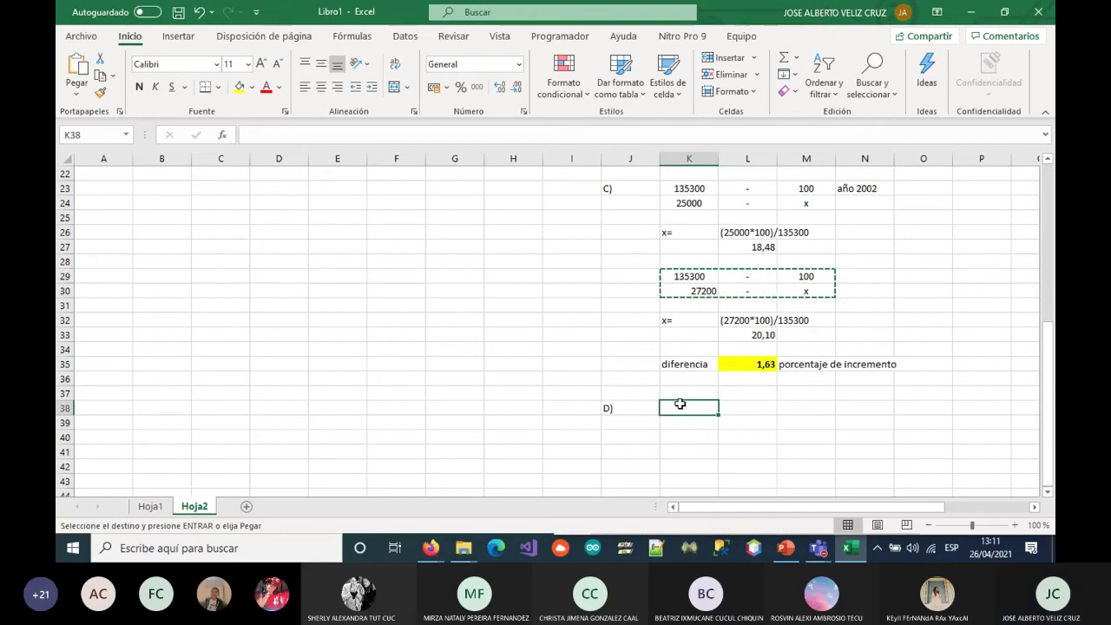
key(ctrl+v)
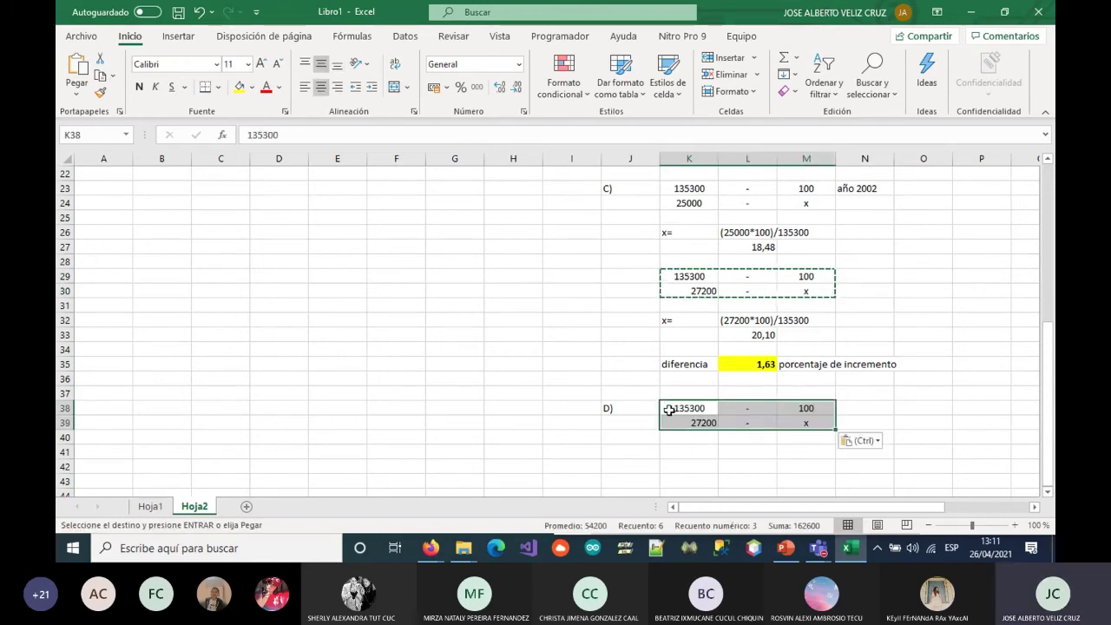
Set the smoker count in K39 to 28300 and label the exercise D setup "AÑO 2004" in N38
click(675, 420)
click(803, 411)
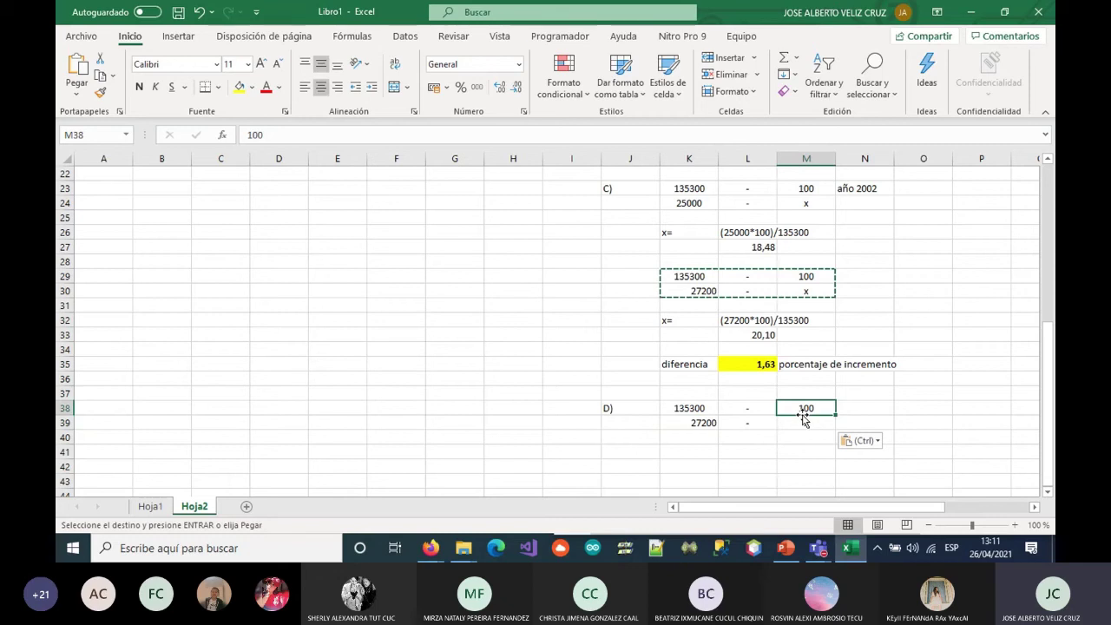
click(686, 423)
text(28300)
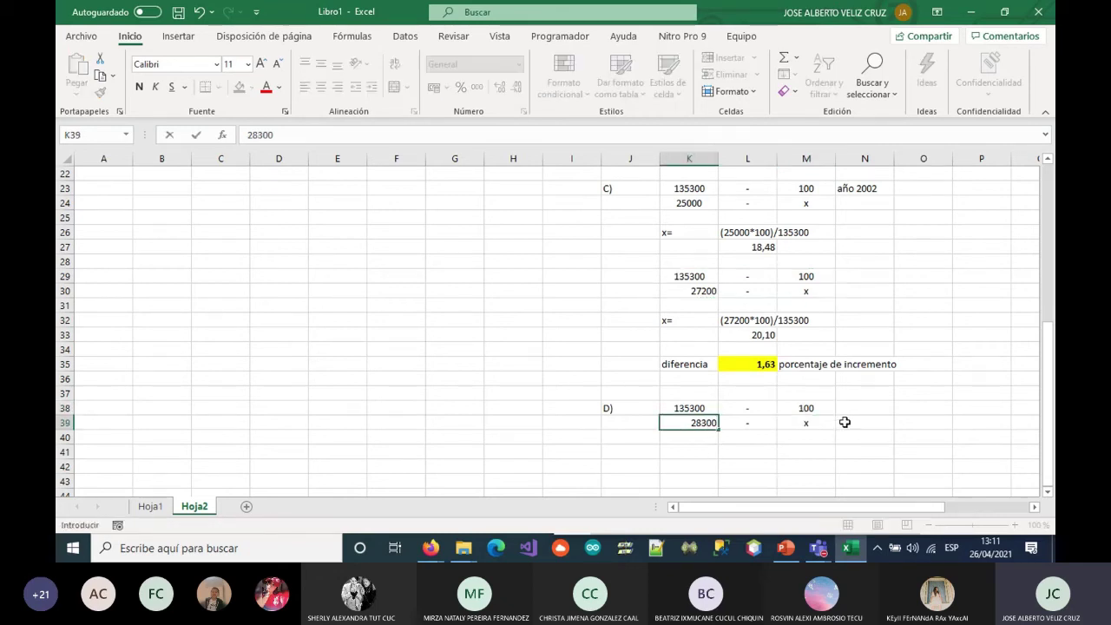
click(859, 411)
text(AÑO)
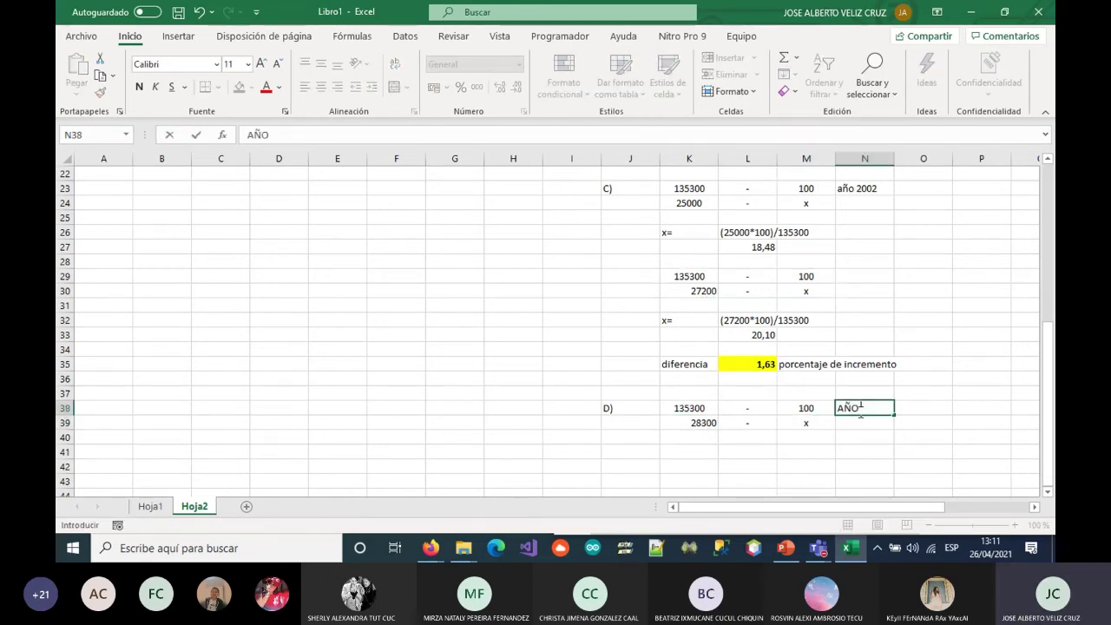
text( 2004)
click(782, 449)
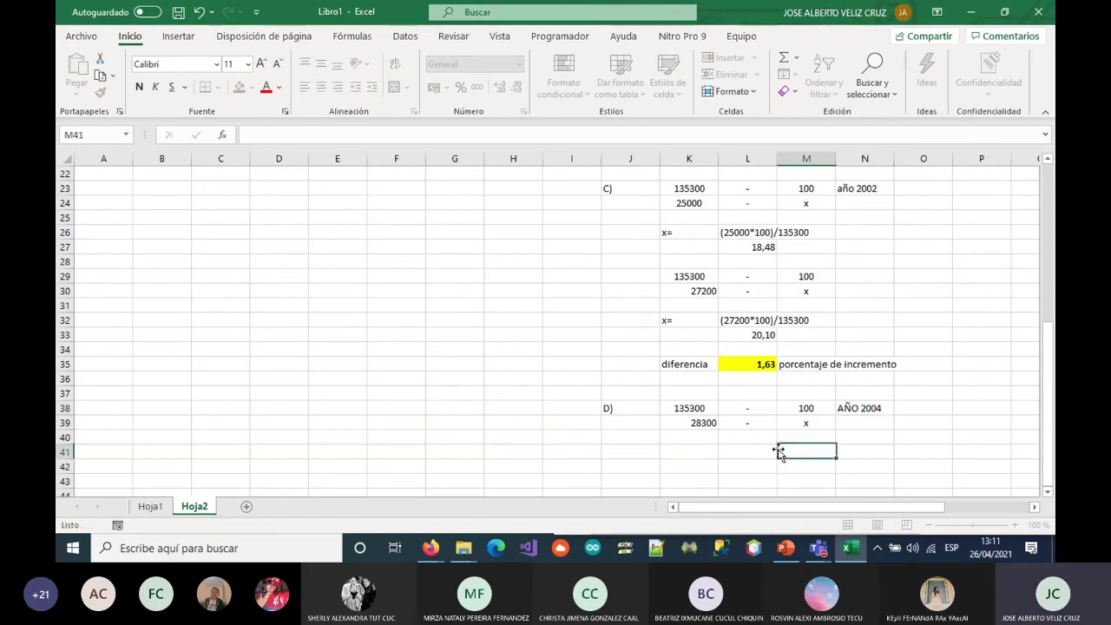
Check the 2004 smoker count in B4, and write "X=" in K41 with the expression "(28300*100)135300" in L41
scroll(475, 355, up, 2)
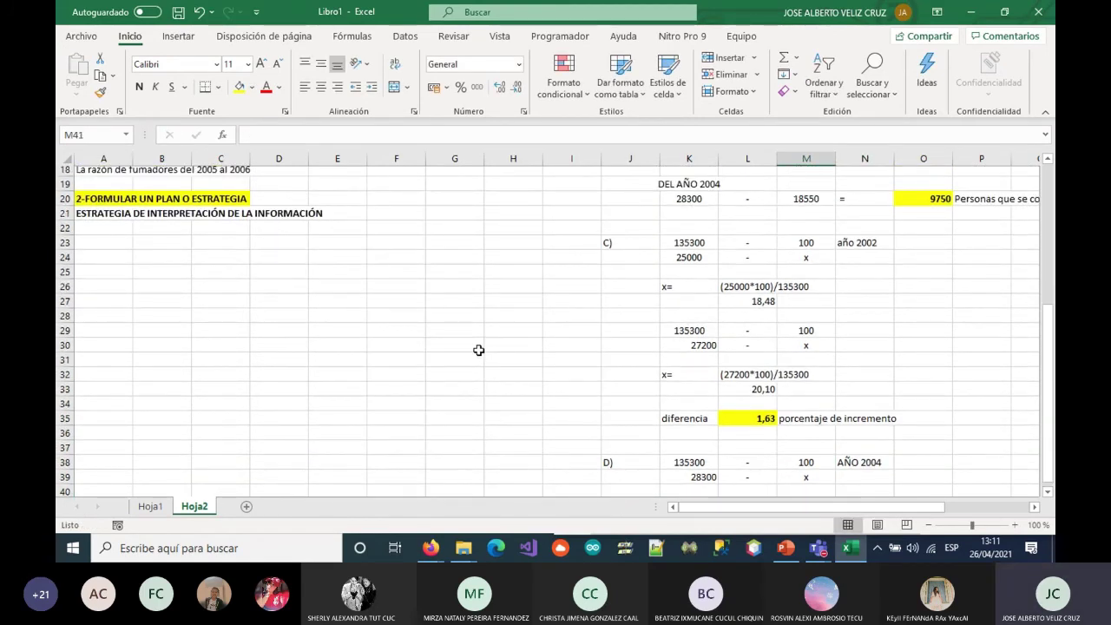
scroll(478, 349, up, 6)
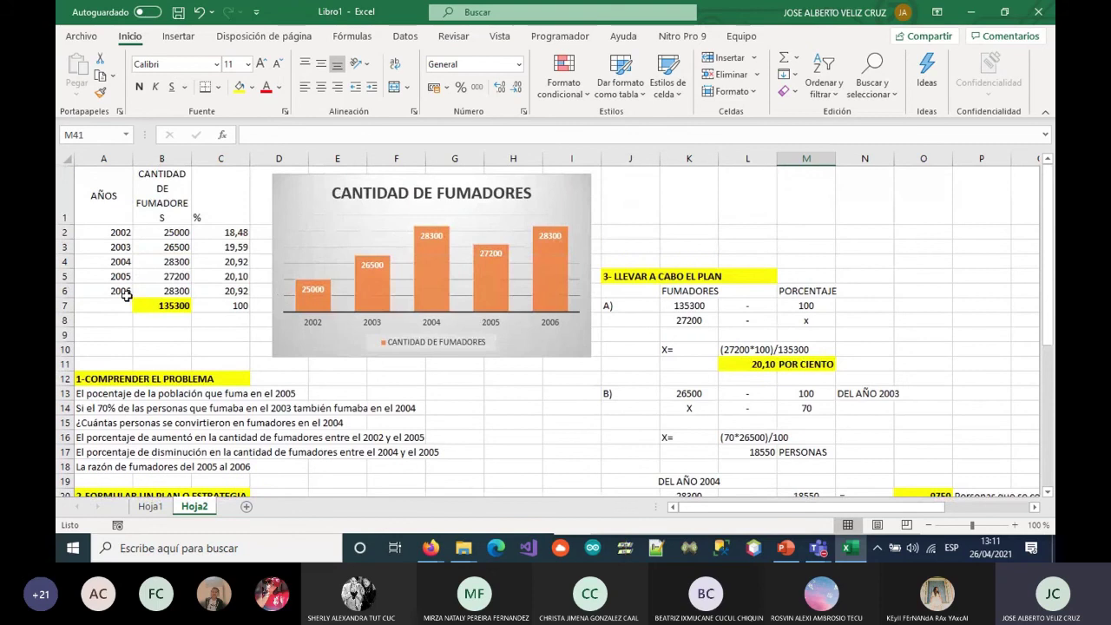
click(160, 262)
scroll(724, 451, down, 8)
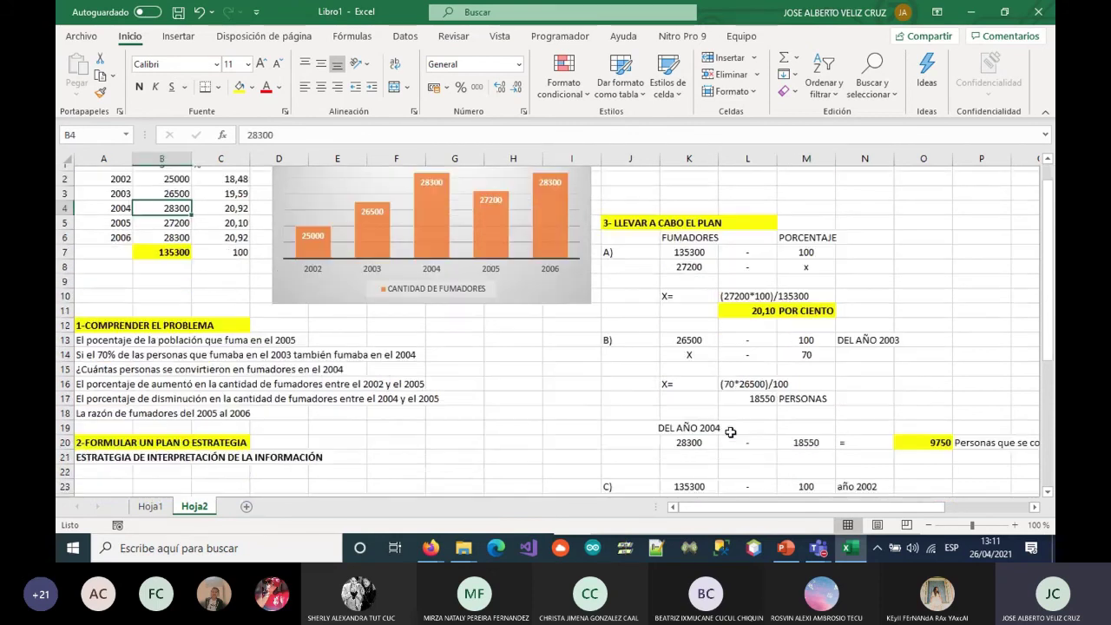
click(689, 409)
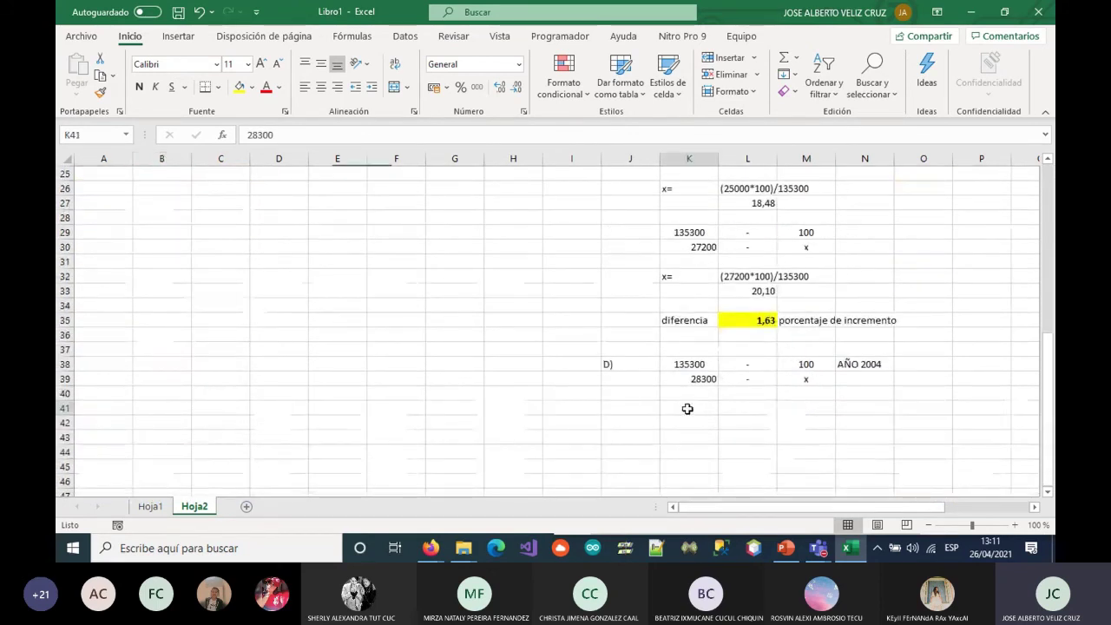
text(X=)
key(Tab)
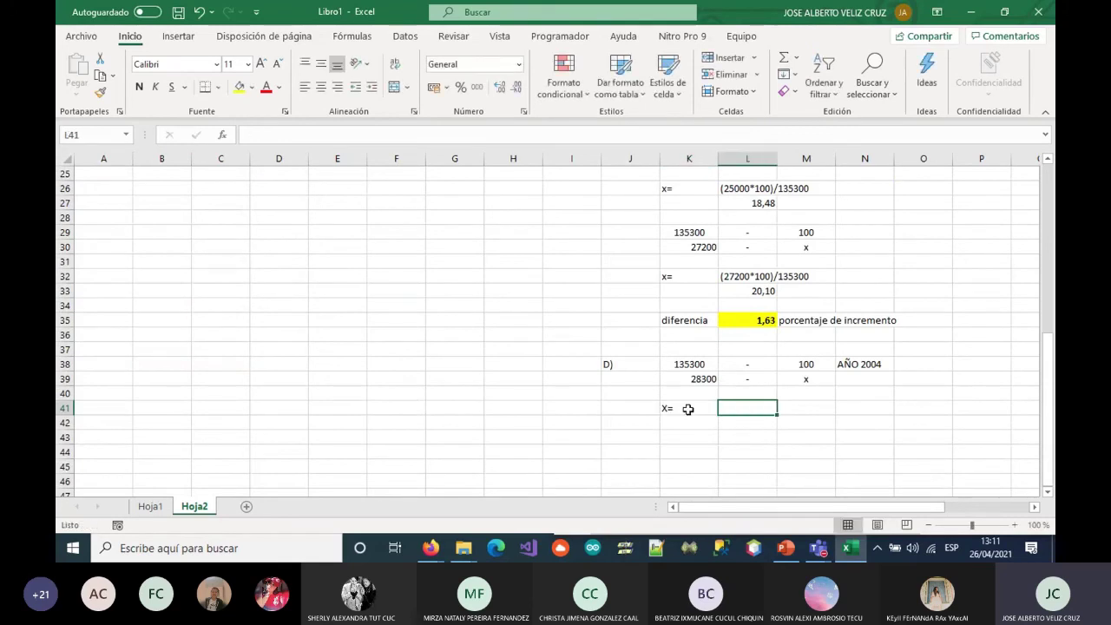
text((28300*100)135300)
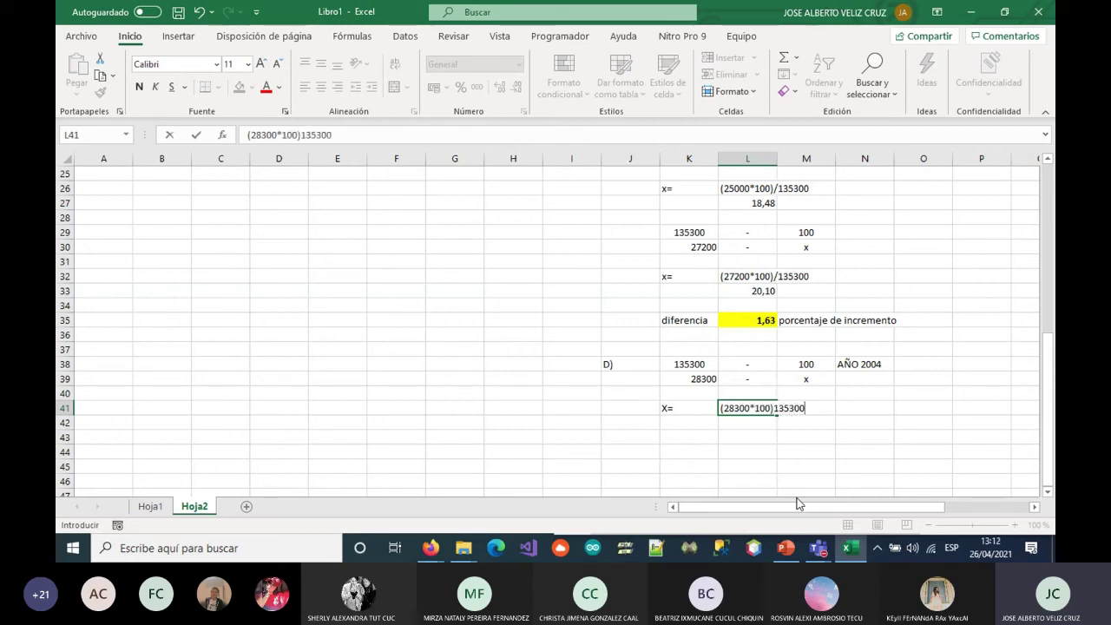
key(Return)
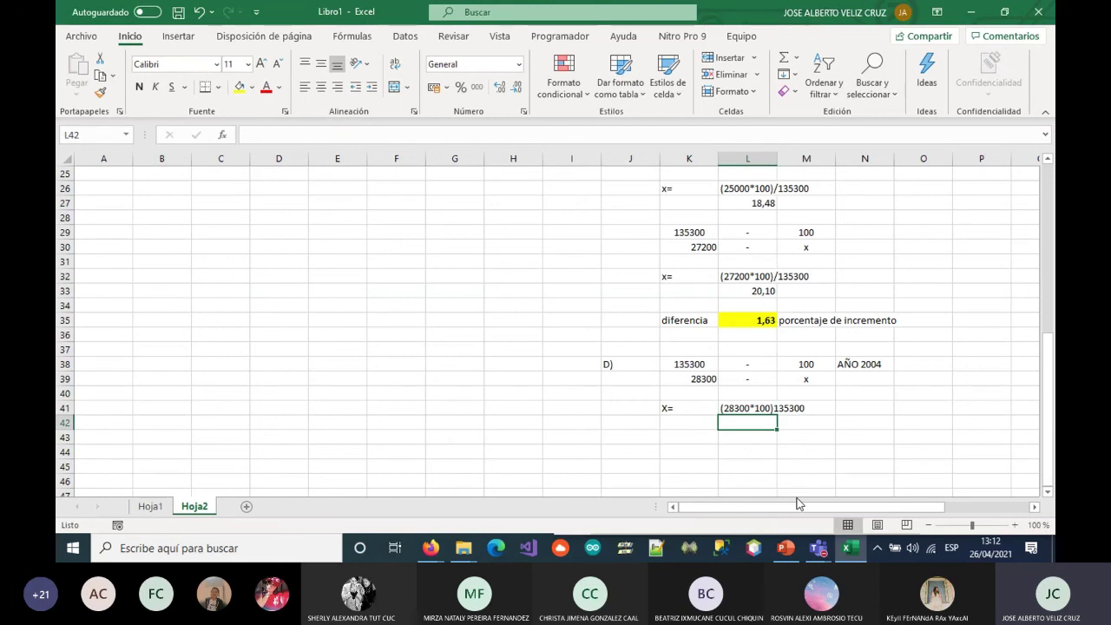
Calculate the 2004 percentage in L42 with the formula =(K39*M38)/K38
text(=()
click(685, 378)
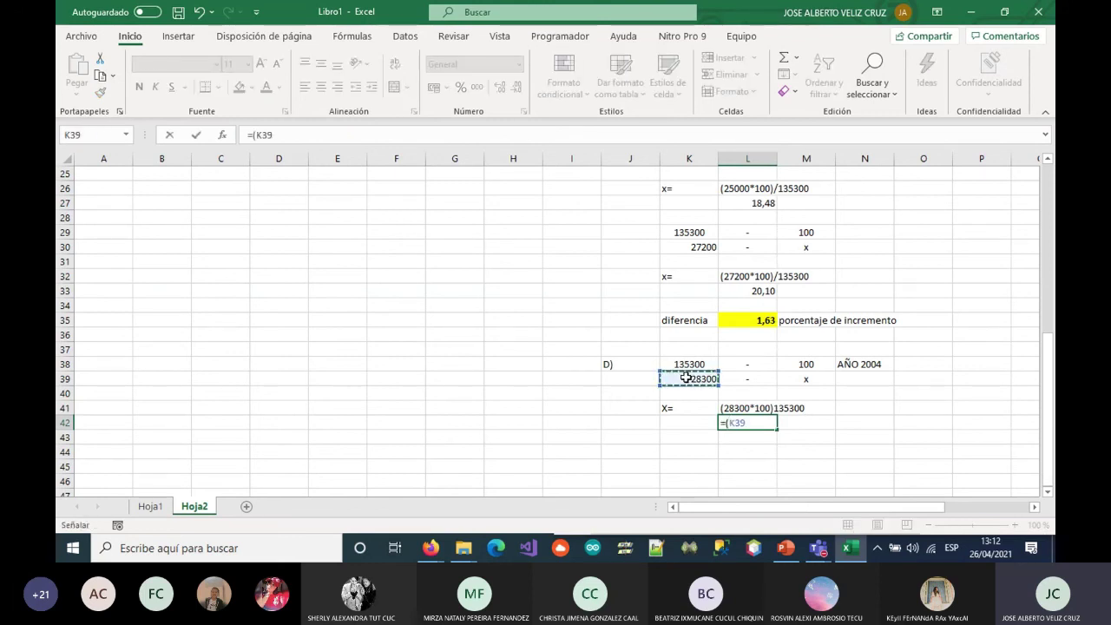
text(*)
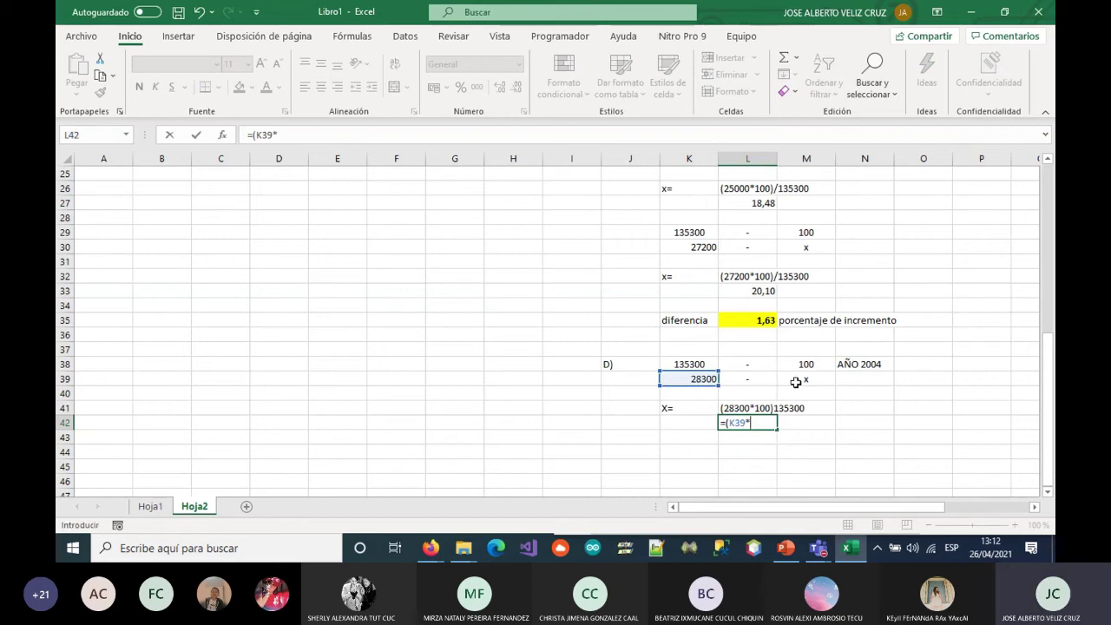
click(806, 364)
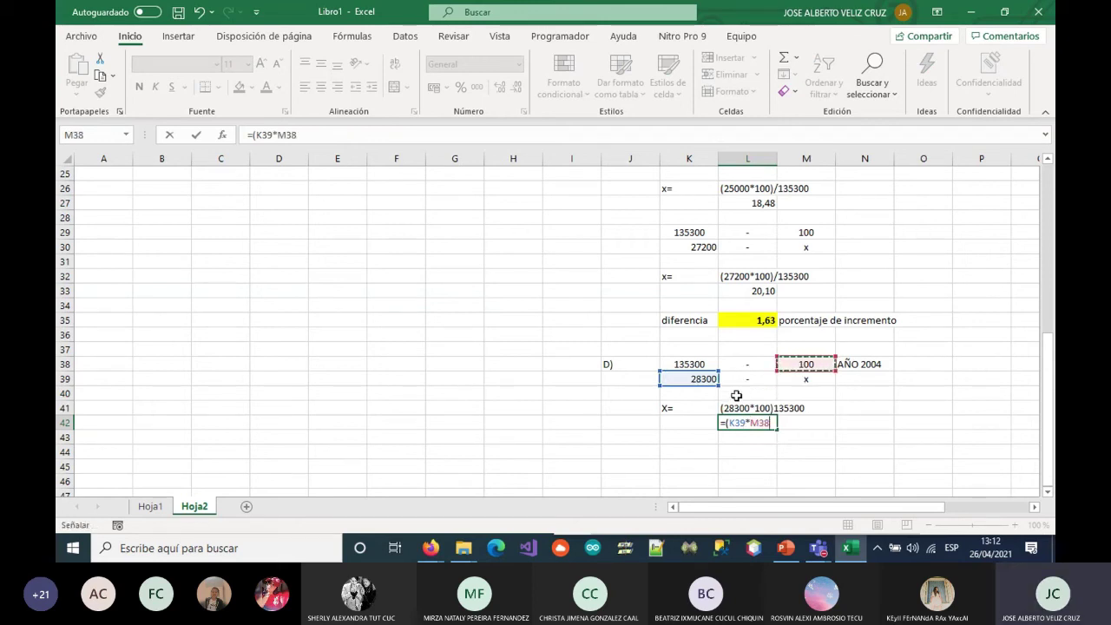
text()/)
click(683, 364)
key(Return)
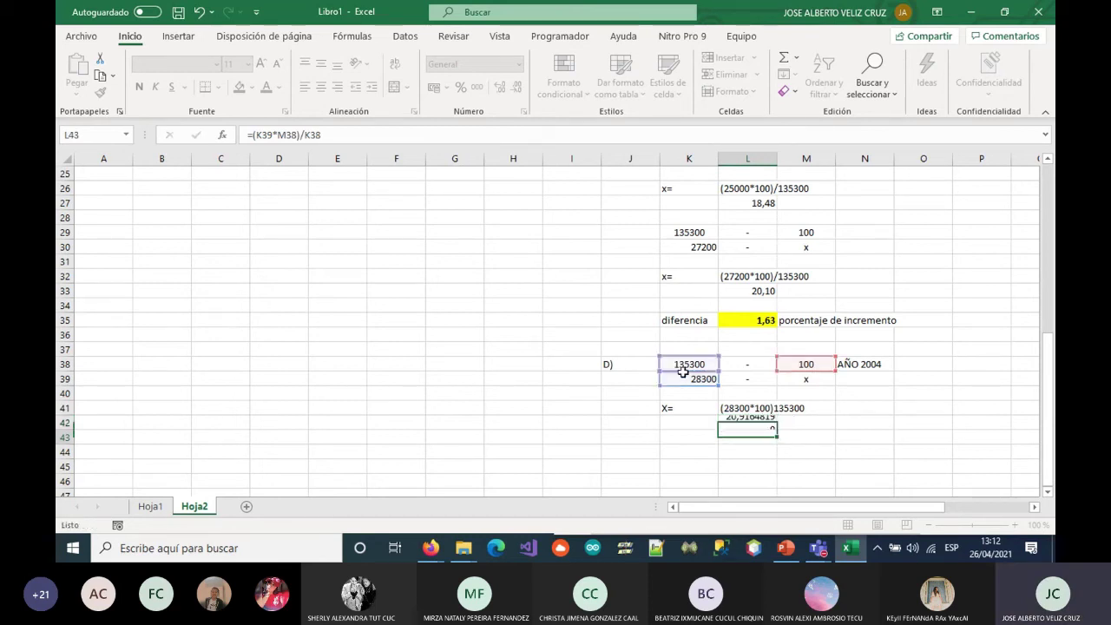
Reduce the 2004 percentage in L42 to two decimal places
key(Up)
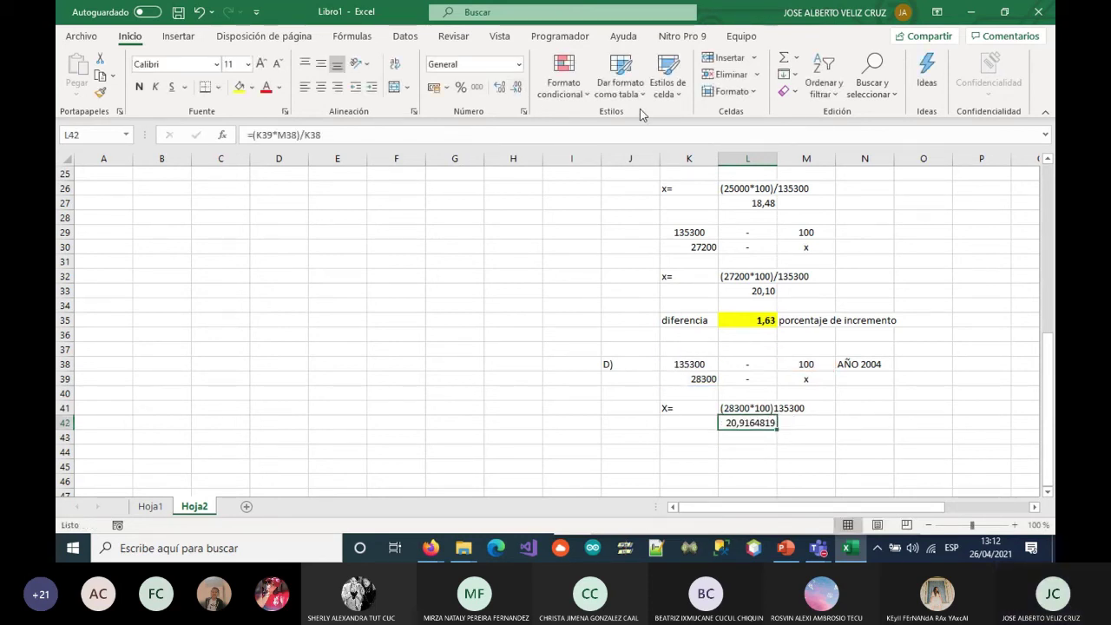
click(518, 88)
click(517, 87)
click(517, 88)
click(517, 88)
click(517, 87)
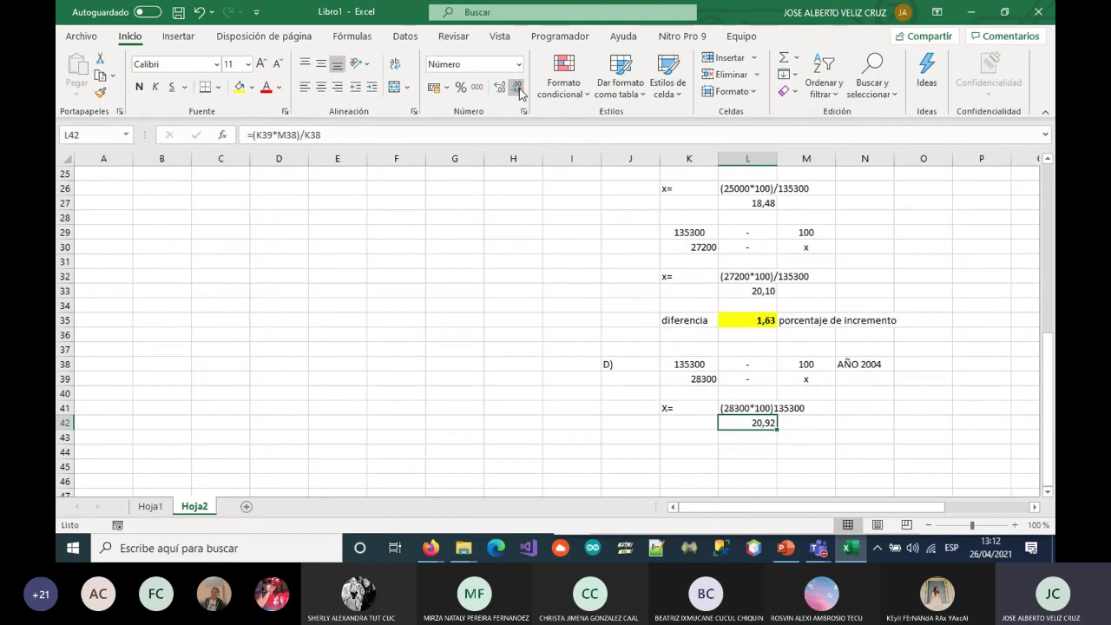
Label the second rule-of-three setup of exercise C "AÑO 2005" in N29
click(680, 453)
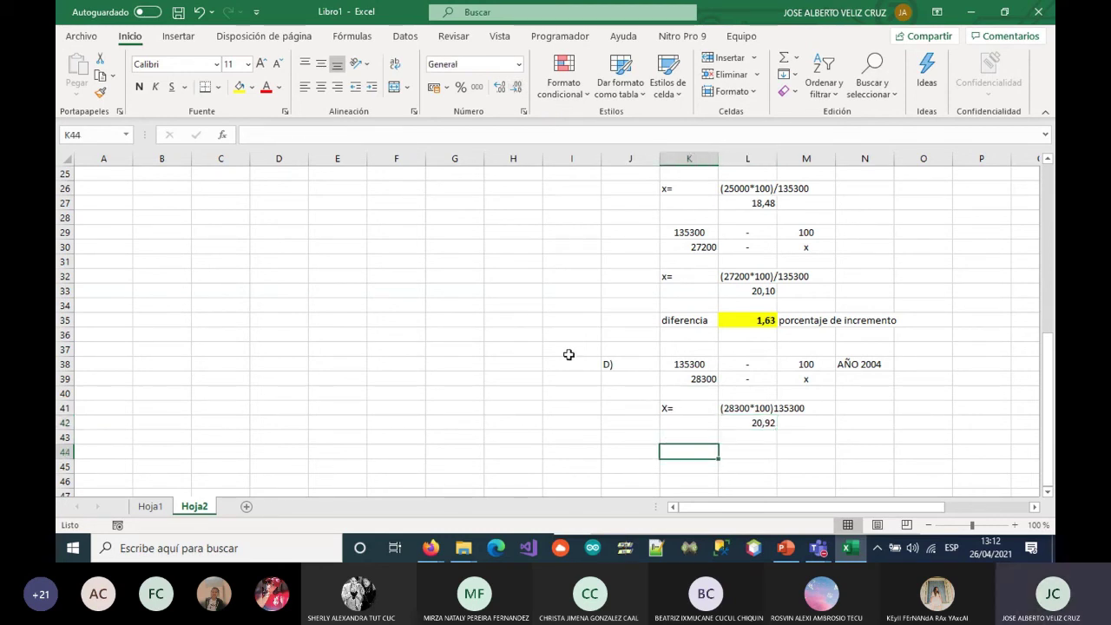
scroll(568, 354, up, 3)
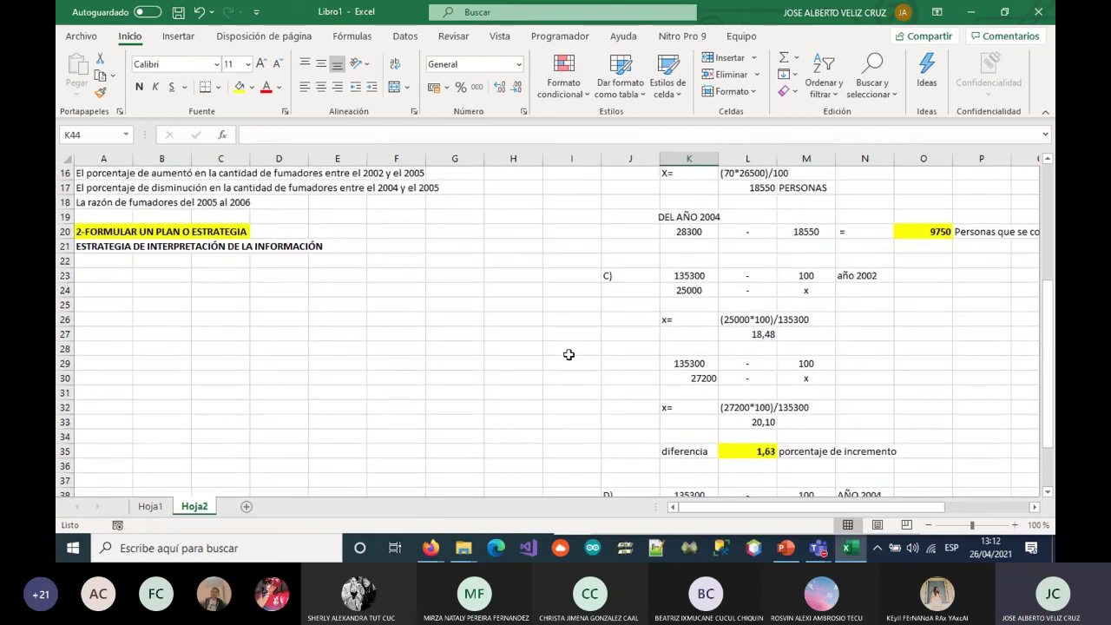
scroll(568, 354, up, 3)
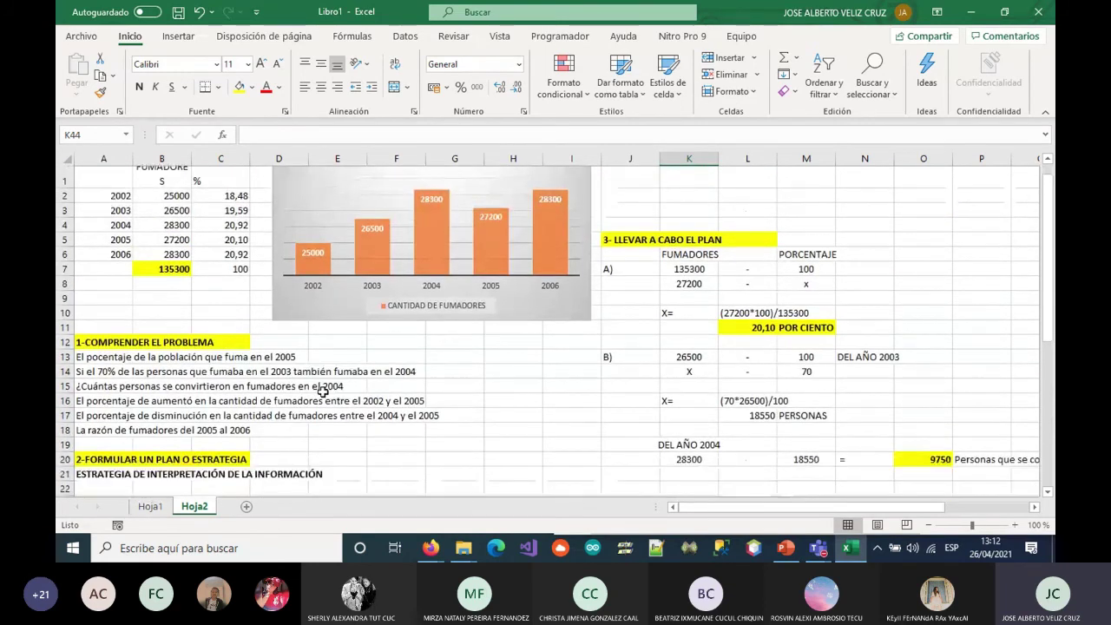
scroll(862, 396, down, 4)
scroll(868, 463, down, 1)
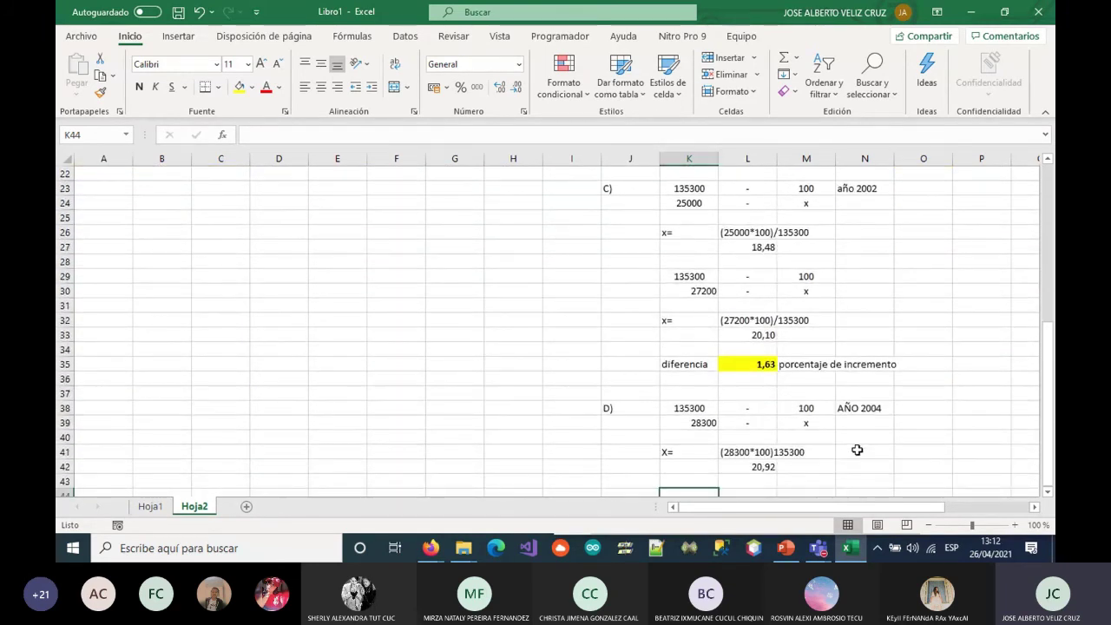
click(856, 278)
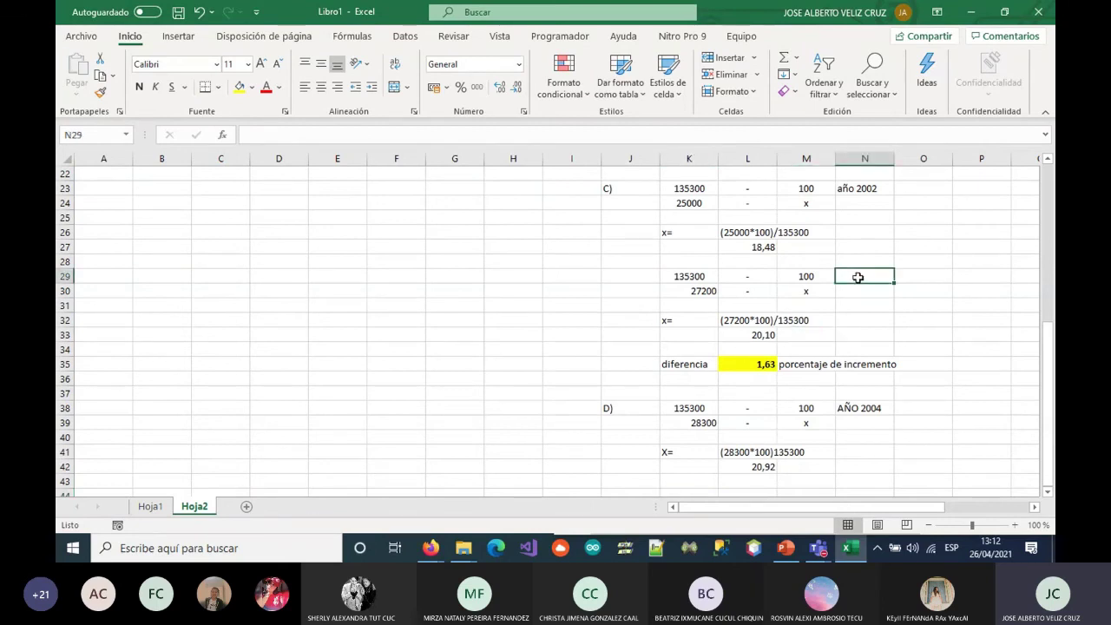
text(AÑO 2)
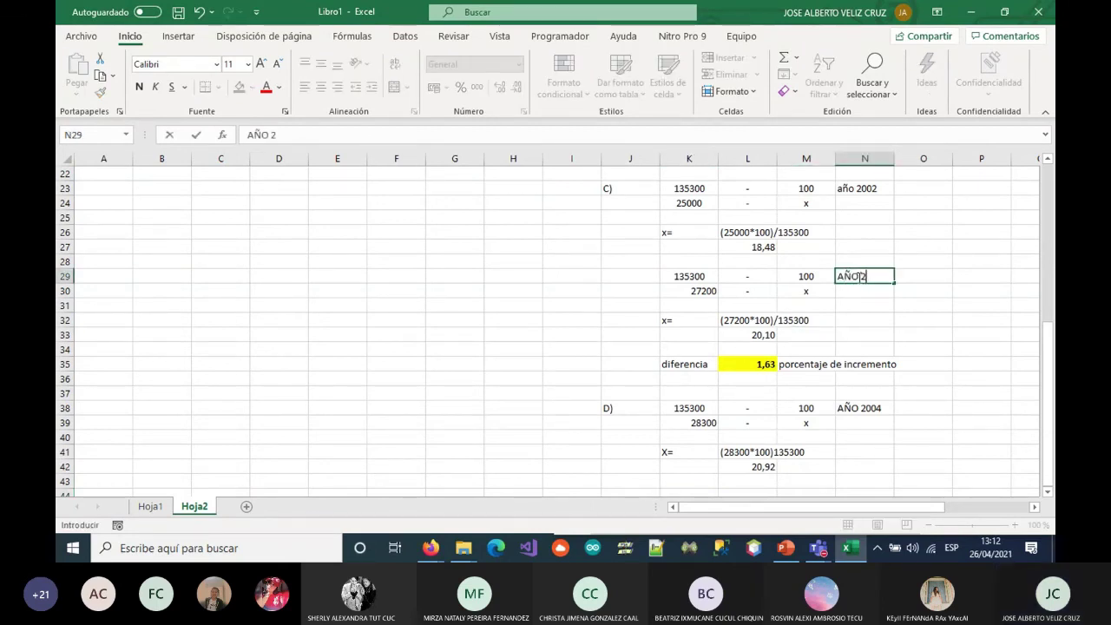
text(005)
click(876, 310)
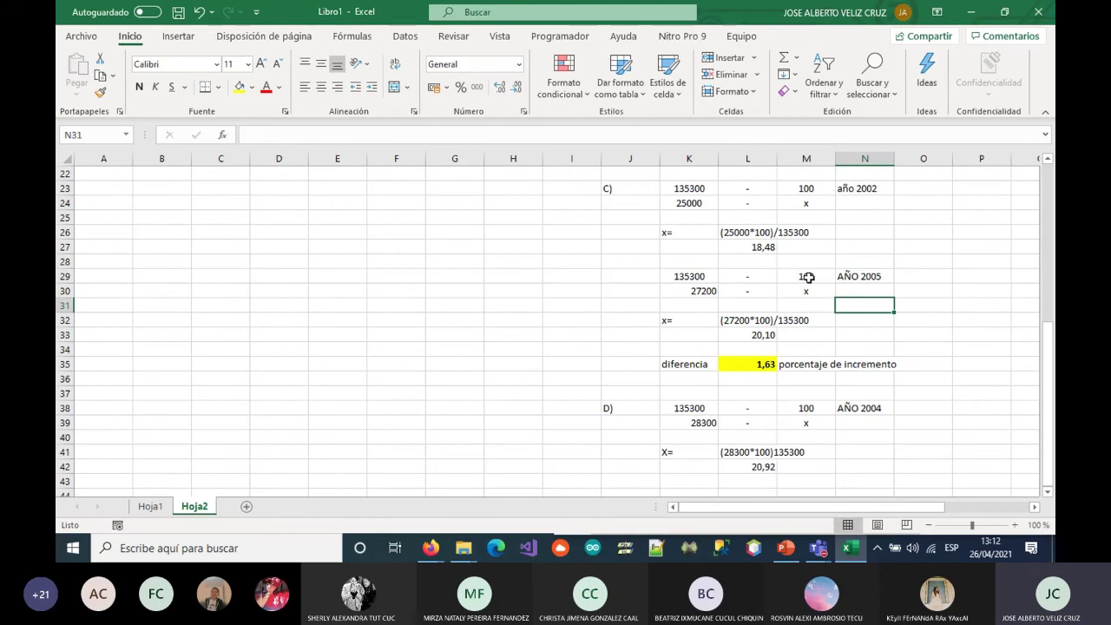
Review the exercise D question and write the label "DIFERENCIA" in K44
scroll(679, 376, down, 1)
scroll(320, 309, up, 5)
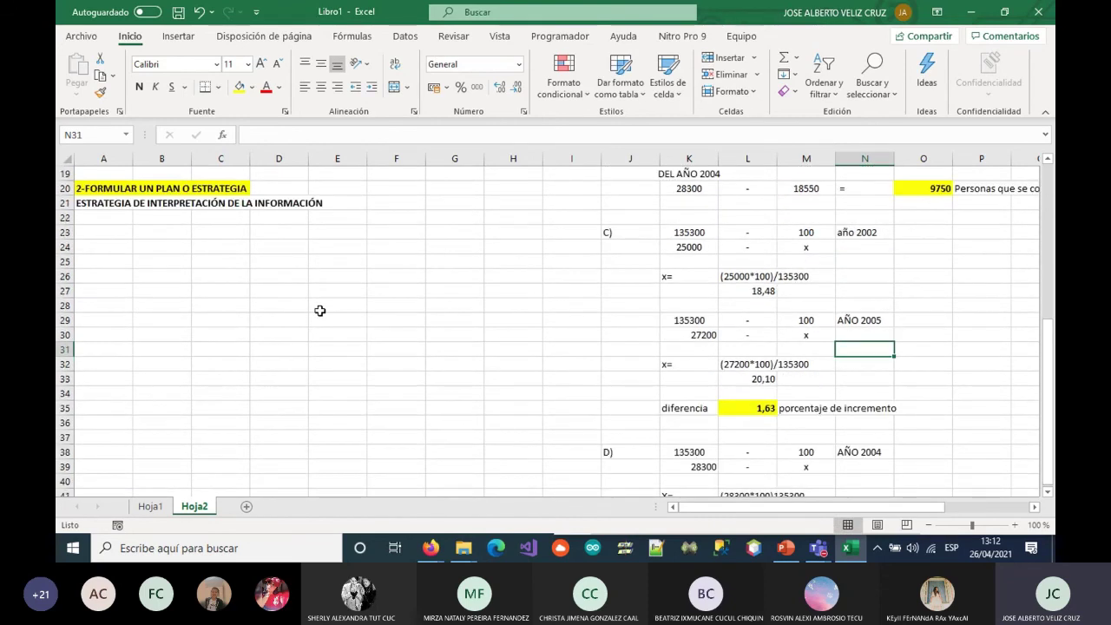
scroll(320, 310, up, 1)
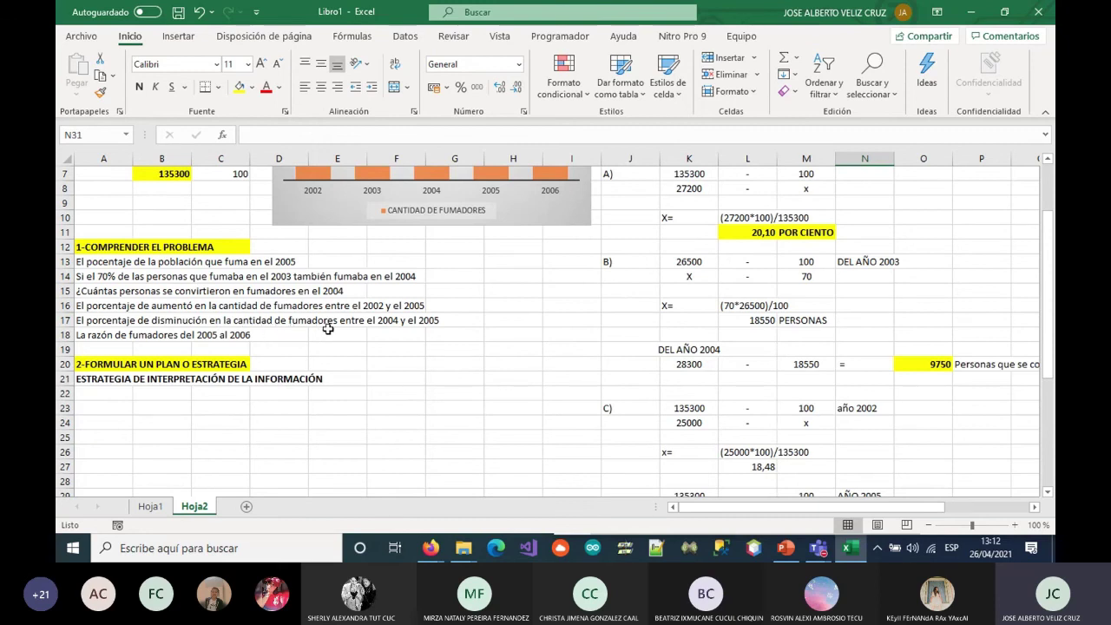
scroll(783, 383, down, 6)
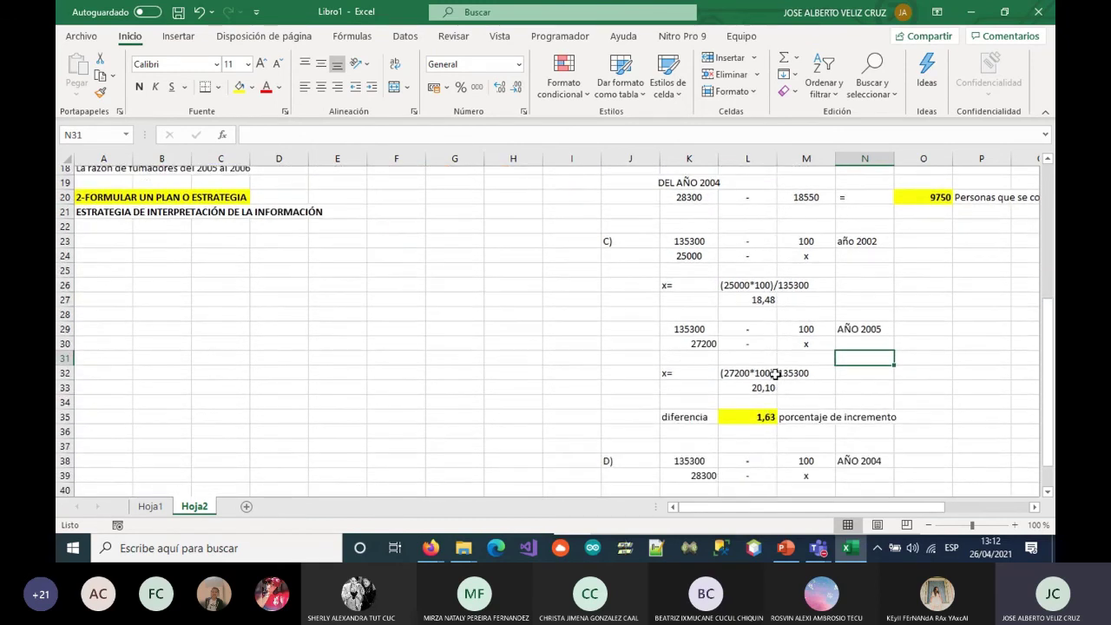
scroll(775, 369, down, 1)
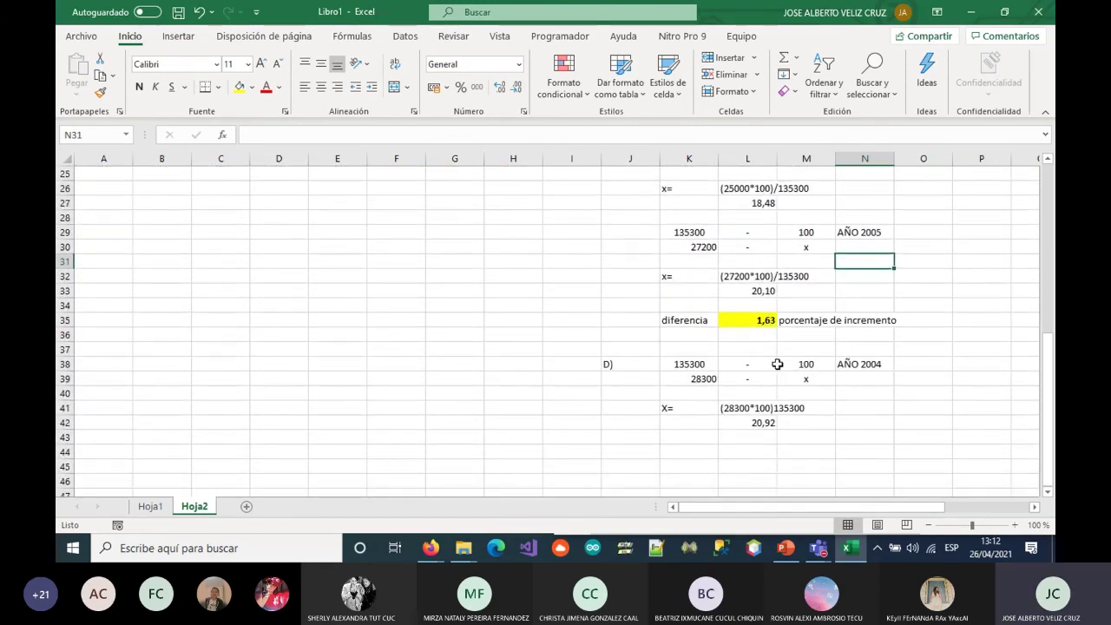
click(688, 452)
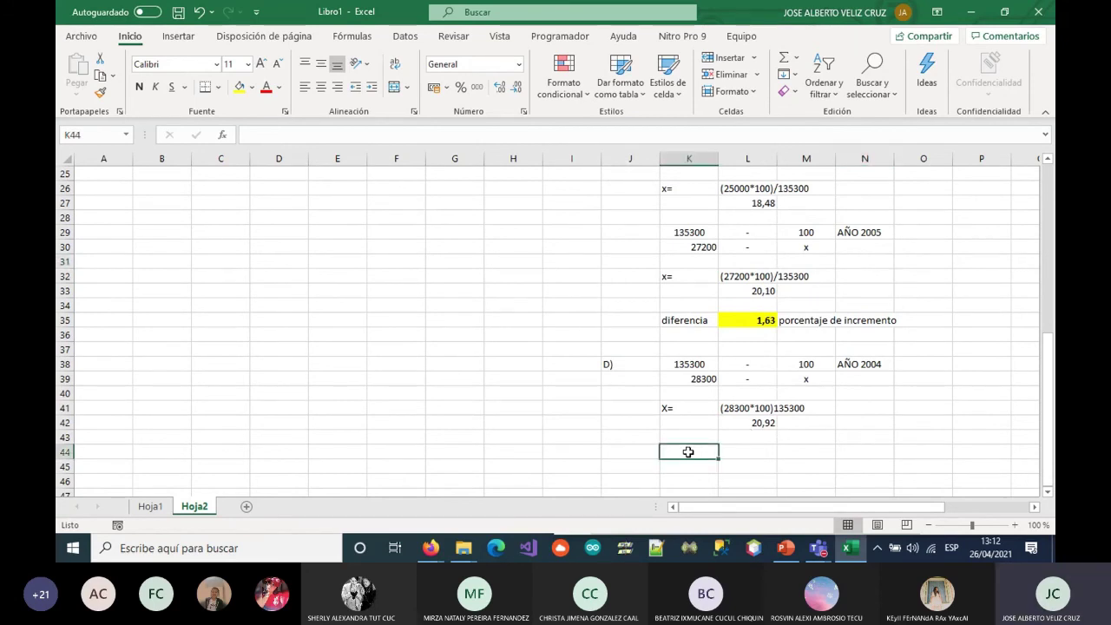
text(DIFERENCIA)
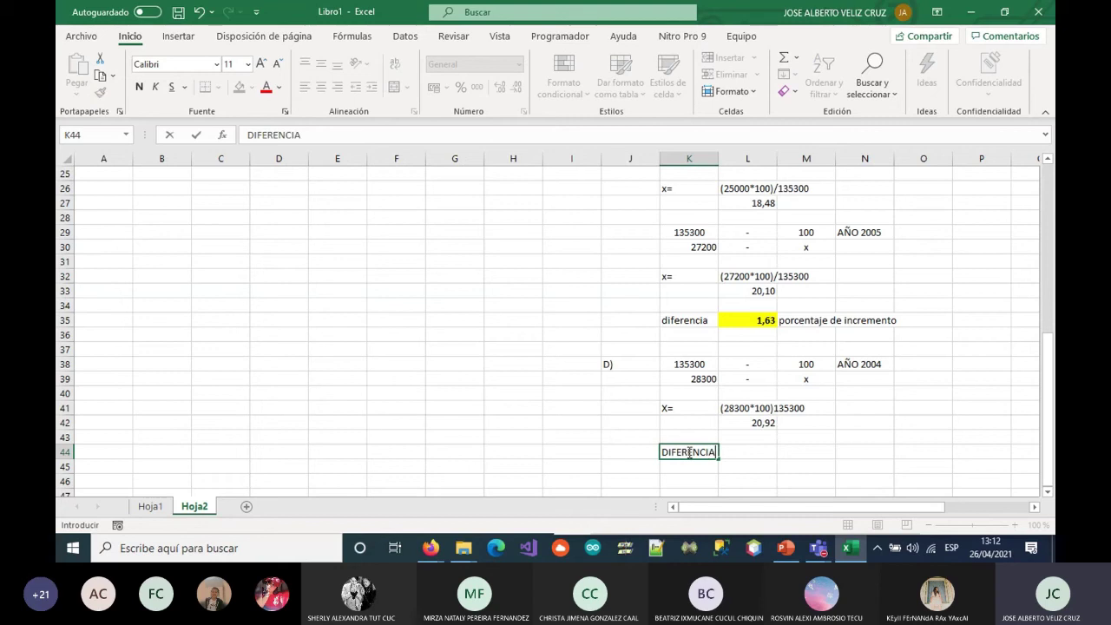
key(Tab)
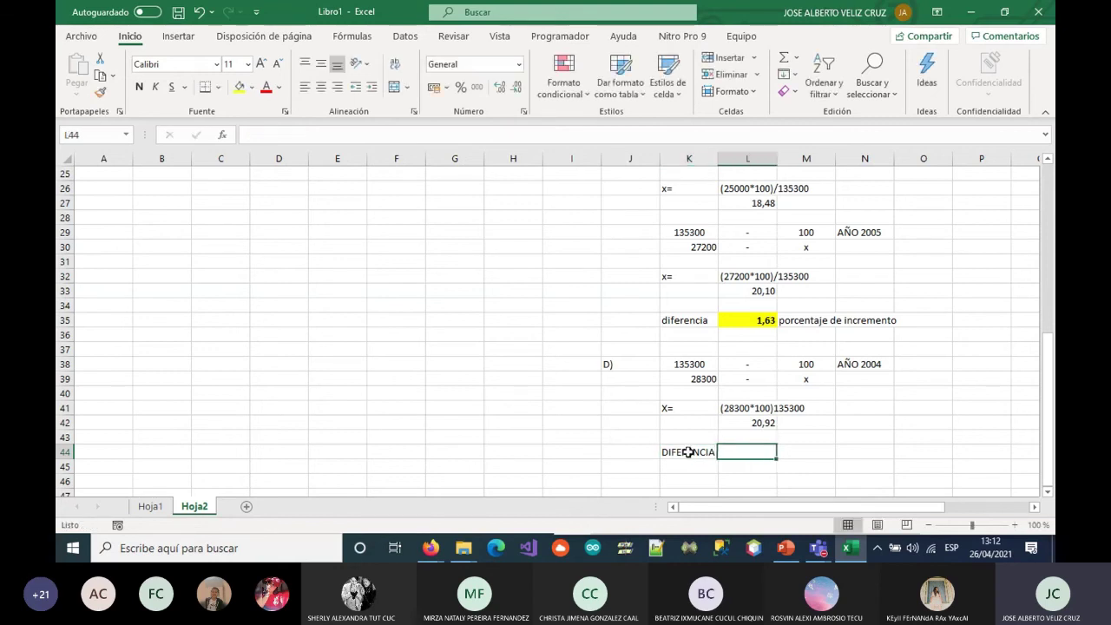
Calculate the difference in L44 with the formula =L42-L33 and describe it in M44 as "PORCENTAJE DE DISMINUCIÓN"
text(=)
click(747, 422)
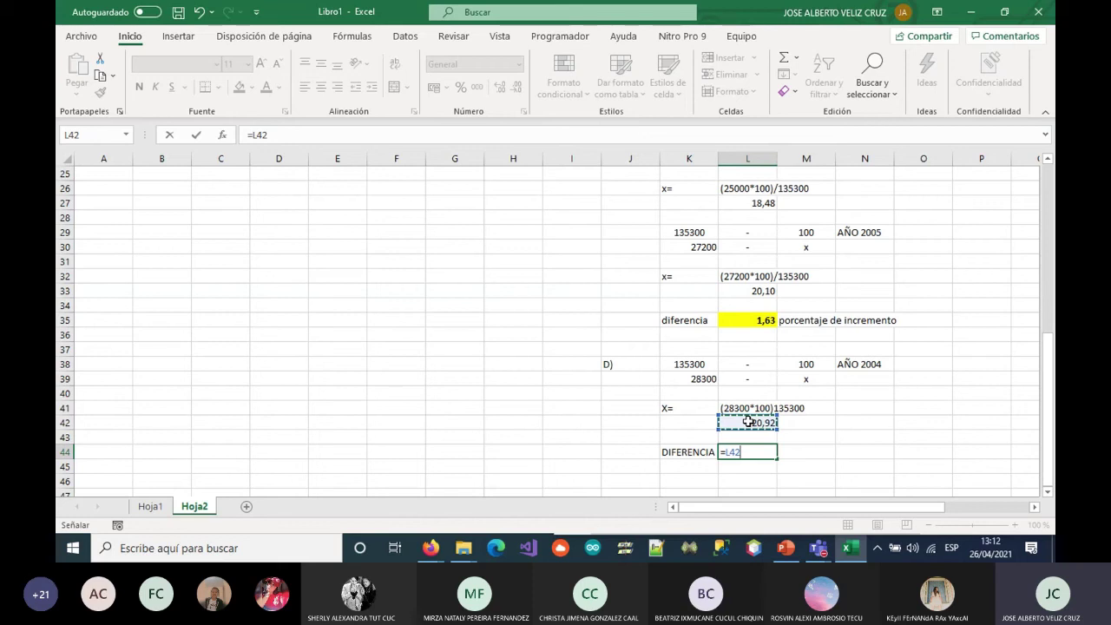
text(-)
click(748, 291)
key(Tab)
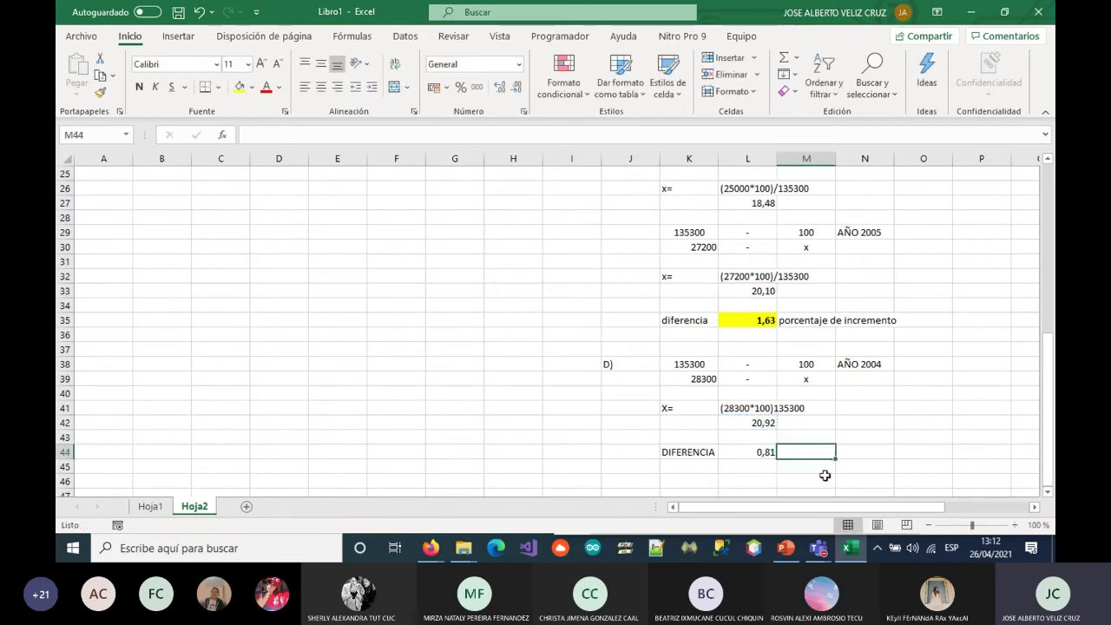
text(PORCENTAJE DE D)
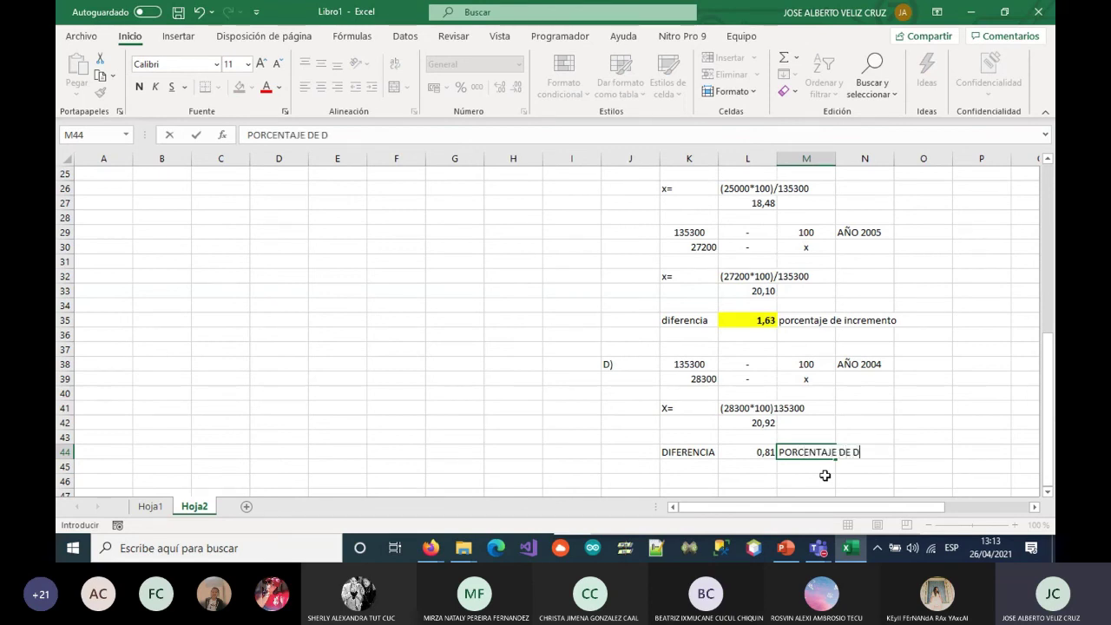
text(ISMINUCI)
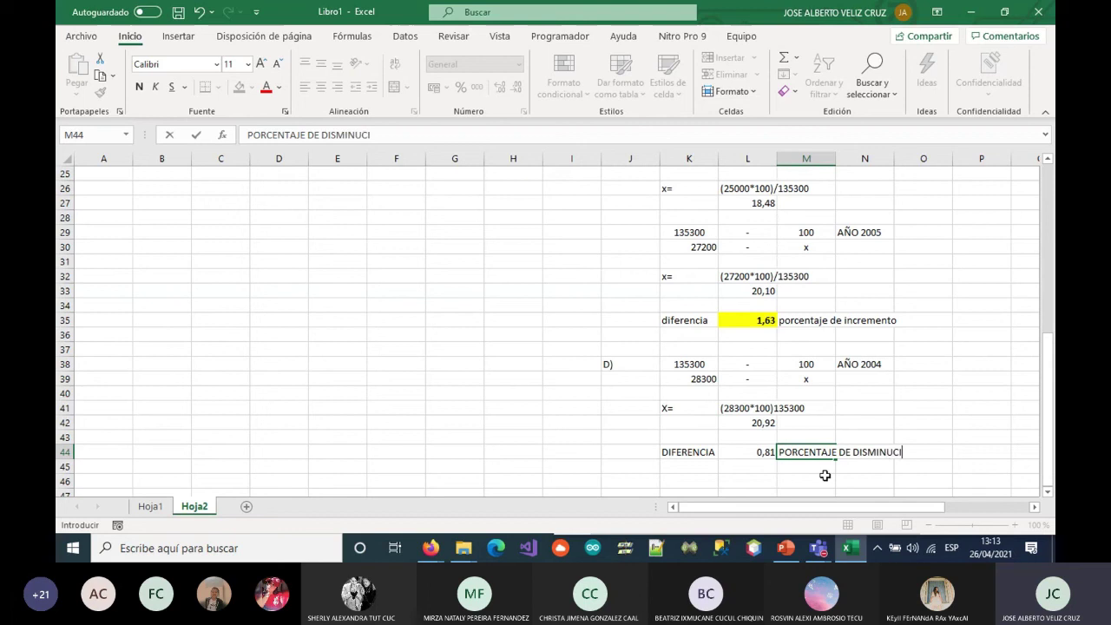
text(ÓN)
key(Return)
Highlight the exercise D difference in L44 with yellow fill and bold text
click(760, 450)
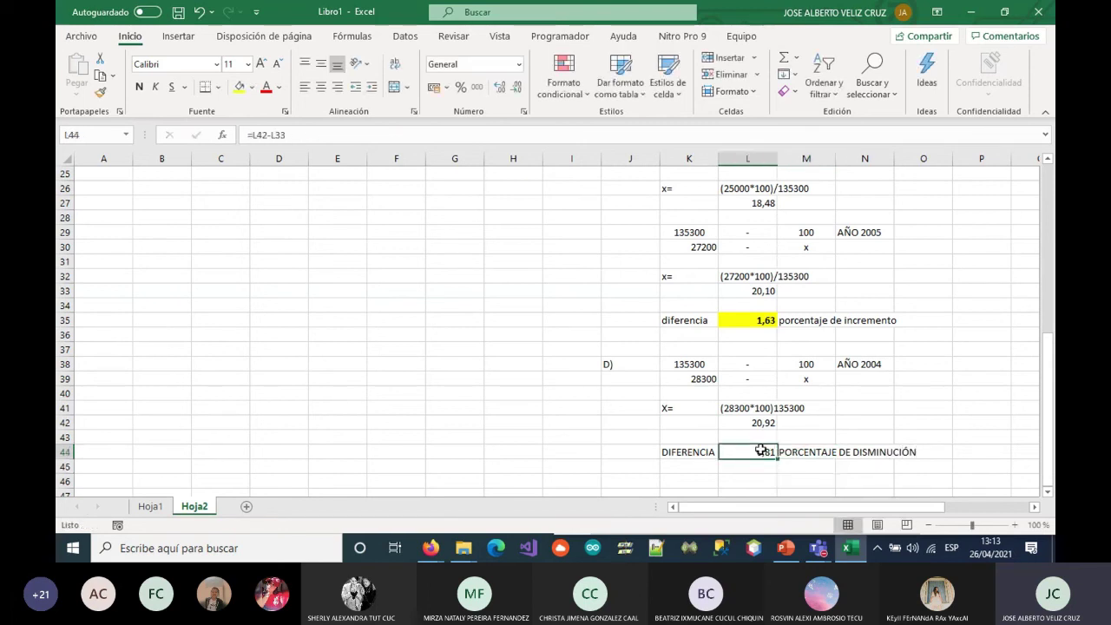
click(238, 86)
click(139, 87)
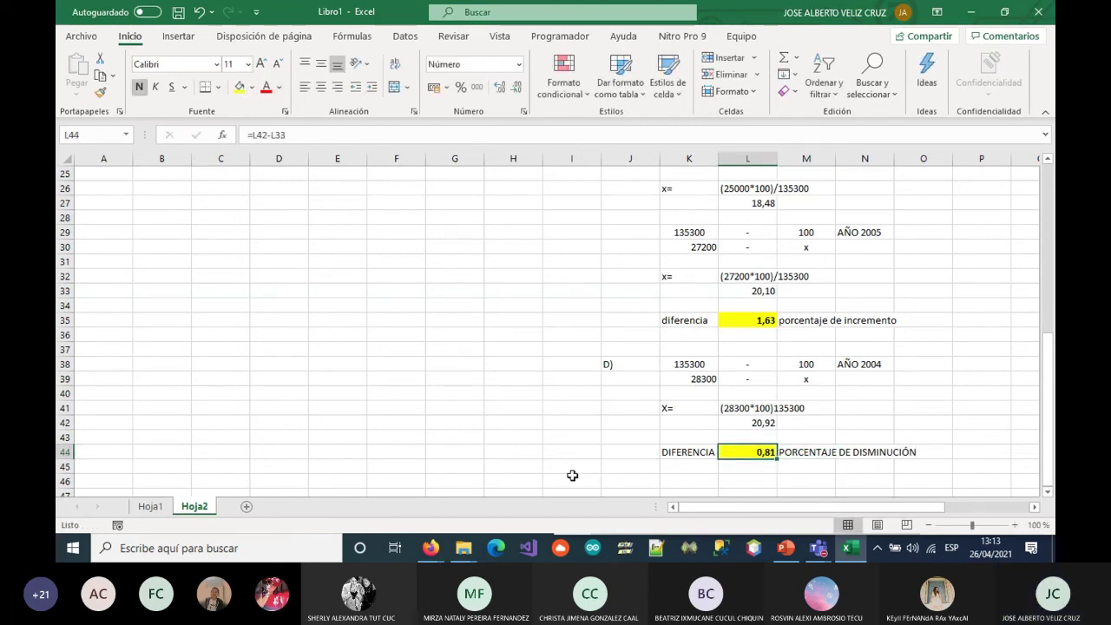
Start the next exercise by writing its label "E)" in J46
click(639, 438)
scroll(625, 475, down, 1)
click(622, 439)
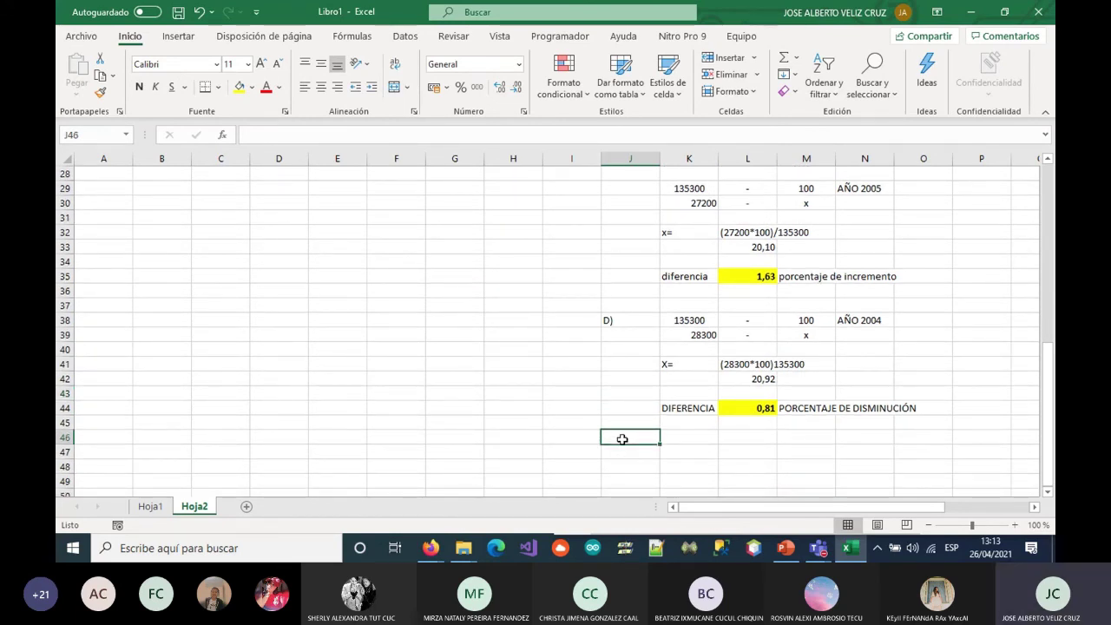
text(E))
Copy the 2005 and 2006 rows of the smokers table (A5:C6) and paste them as values starting in K46
scroll(286, 331, up, 4)
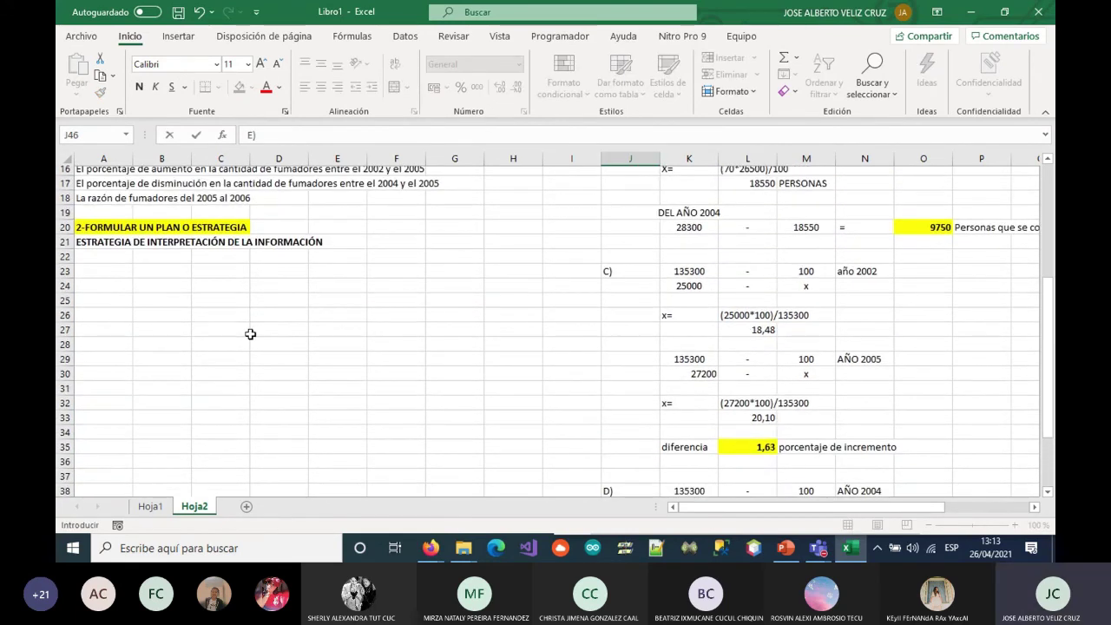
scroll(342, 356, up, 5)
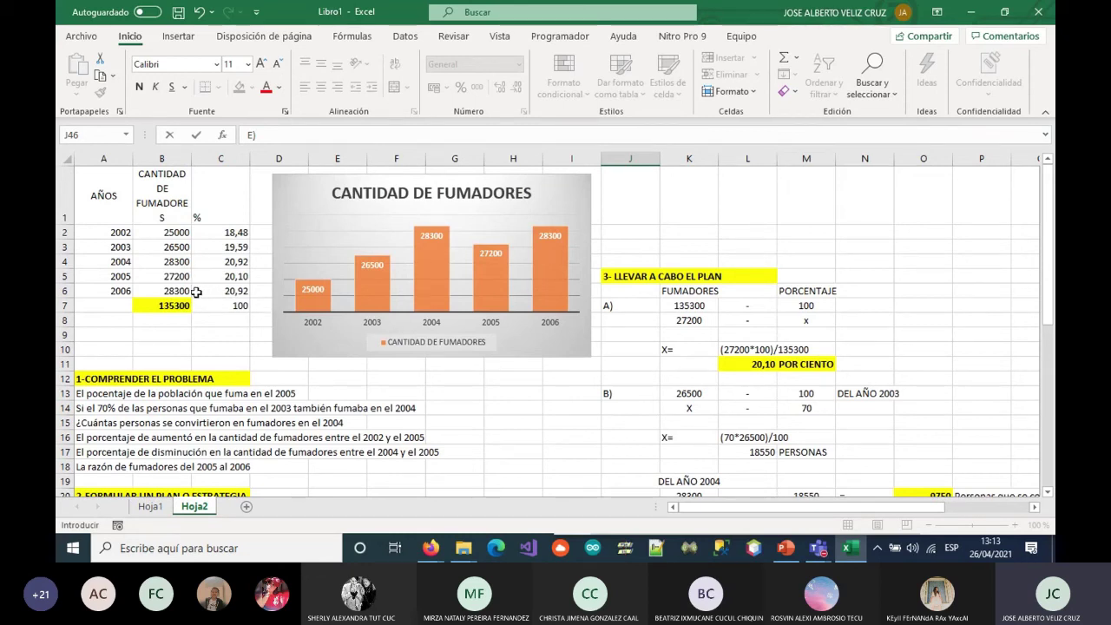
drag(167, 275, 227, 294)
drag(125, 279, 223, 291)
key(ctrl+c)
key(ctrl+q)
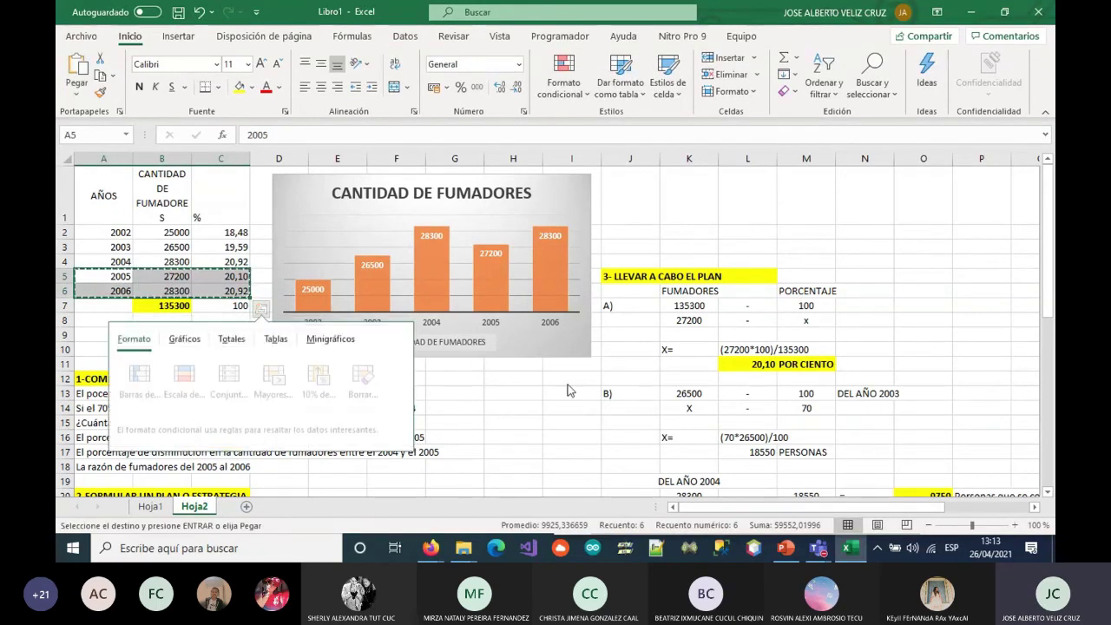
scroll(567, 390, down, 10)
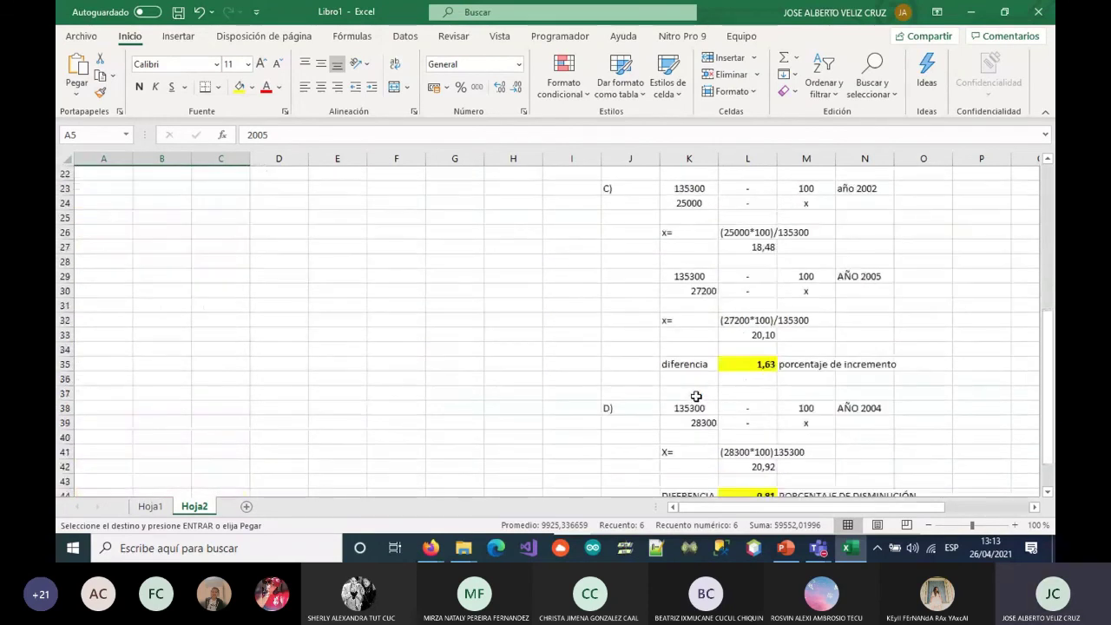
scroll(696, 391, down, 1)
click(696, 350)
right_click(696, 350)
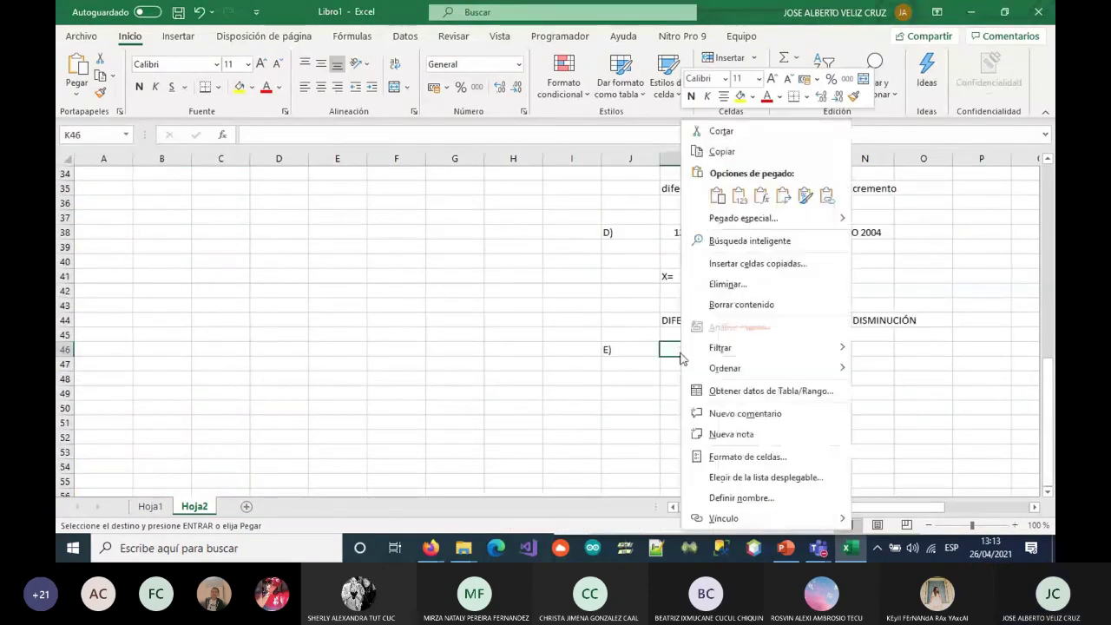
click(738, 195)
click(807, 420)
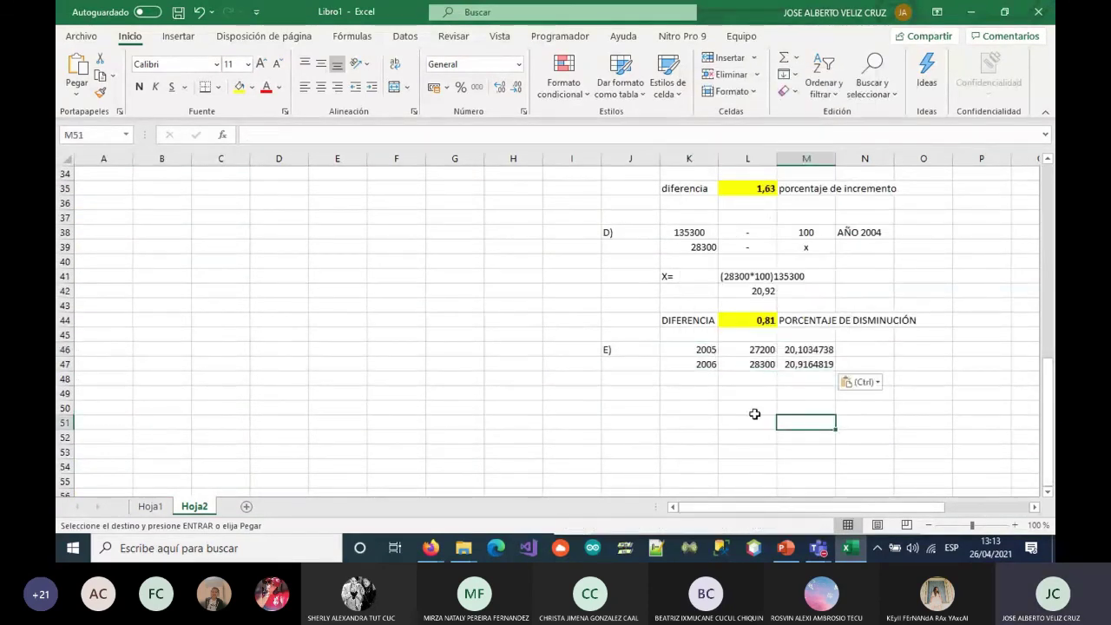
Calculate the ratio of 2005 to 2006 smokers in L49 with the formula =L46/L47
click(694, 350)
click(698, 364)
click(748, 349)
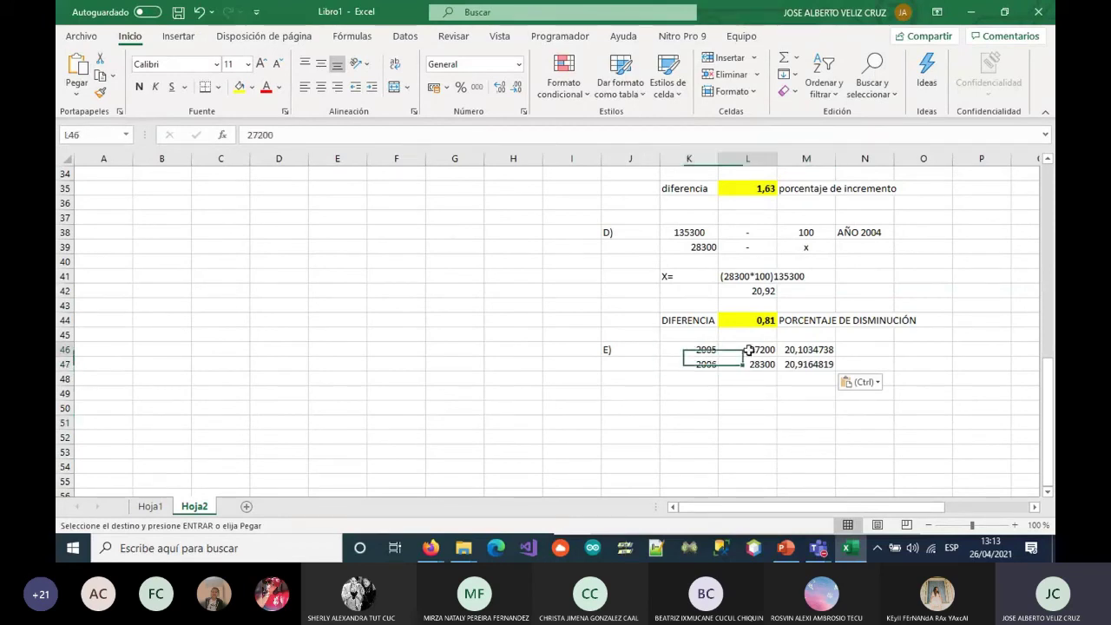
click(752, 365)
click(753, 393)
text(=)
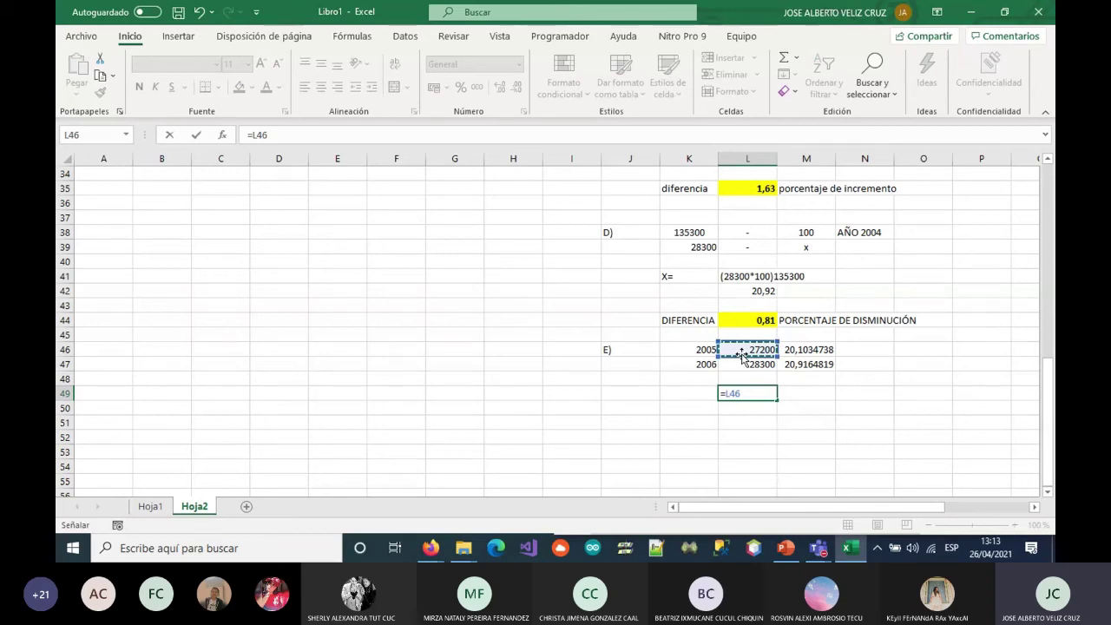
text(/)
click(744, 364)
key(Return)
Fill the ratio formula from L49 right into M49 and check it against the percentages in M46 and M47
drag(744, 393, 802, 395)
text(d)
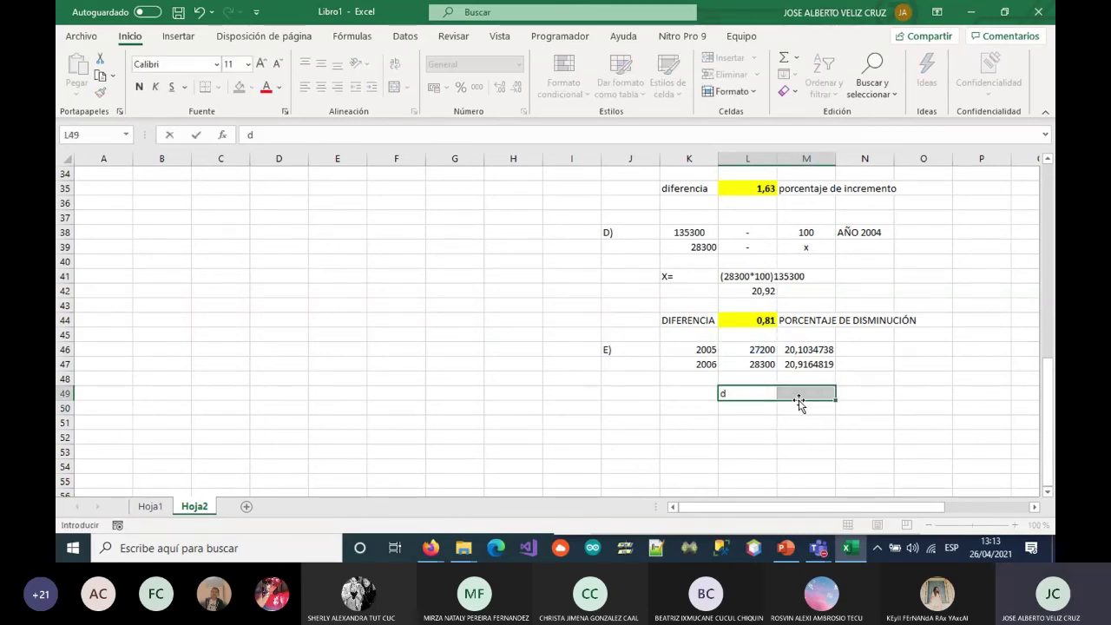
key(Escape)
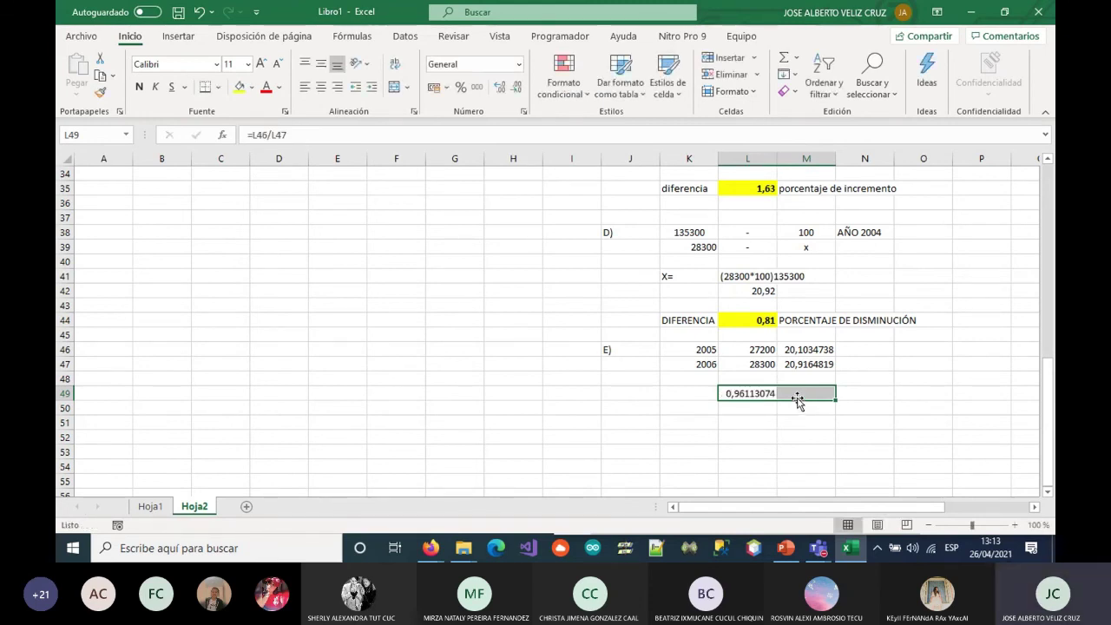
key(ctrl+r)
click(798, 422)
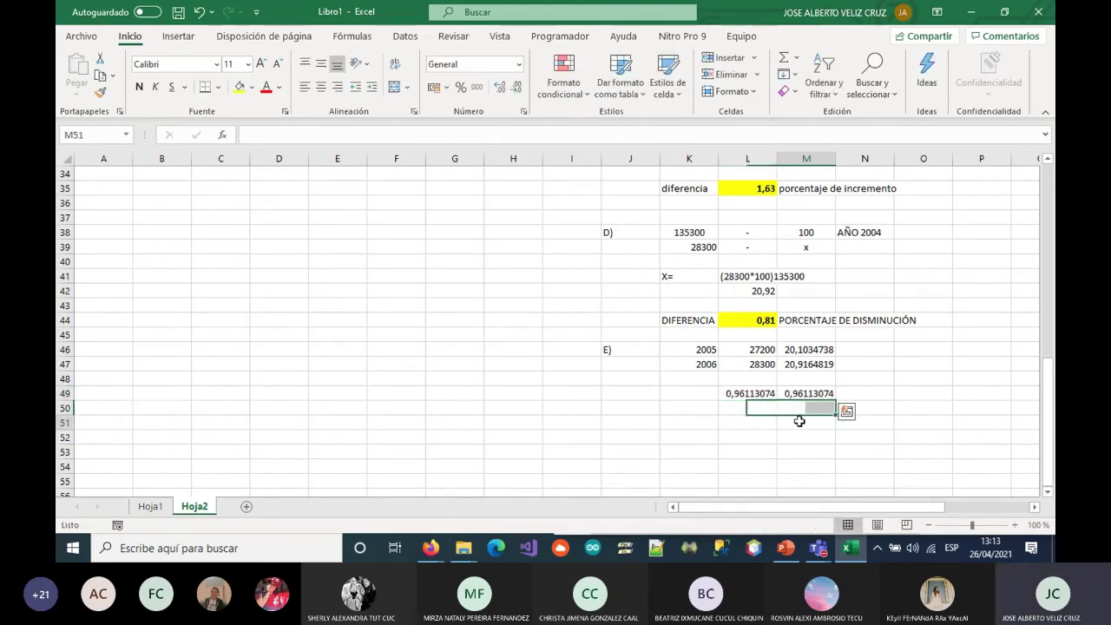
click(795, 394)
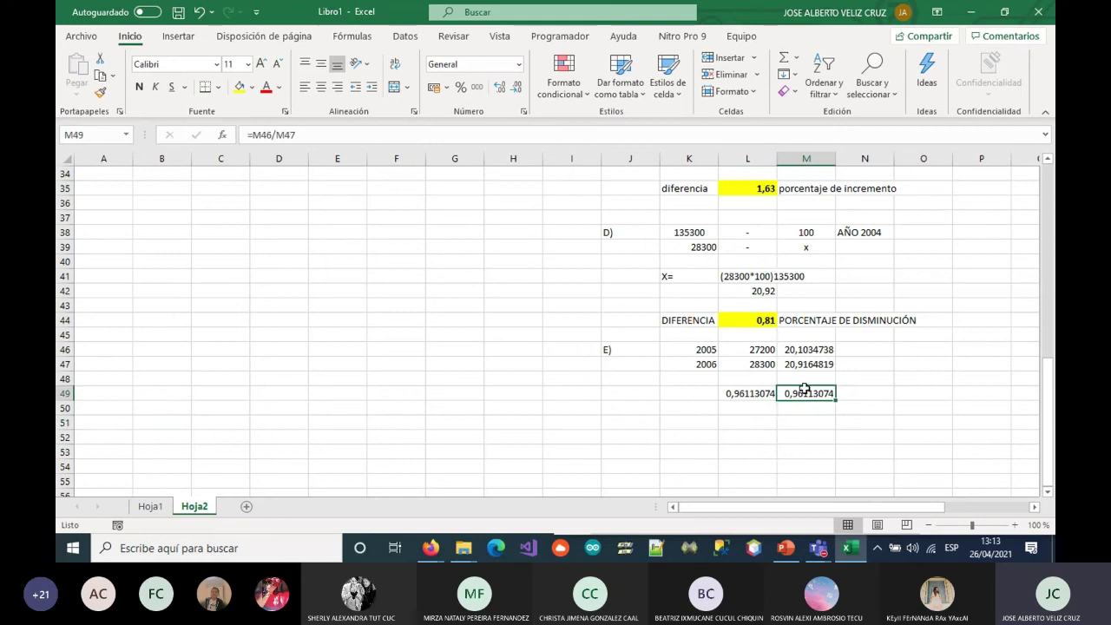
click(796, 350)
click(796, 364)
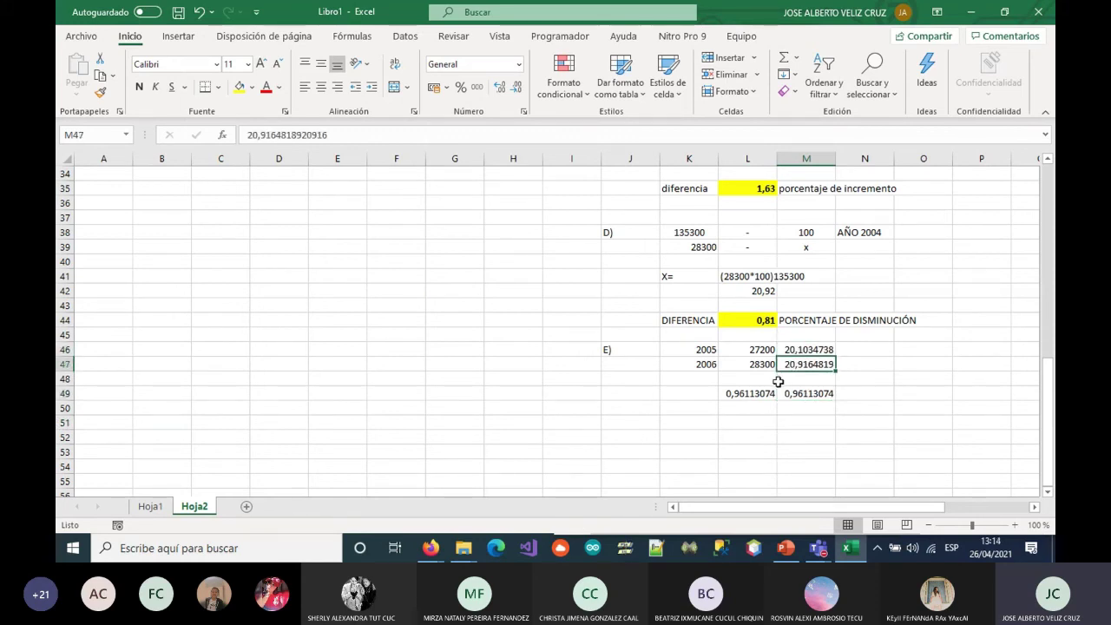
click(787, 393)
Make both ratios in L49:M49 bold and fill them with yellow
drag(739, 392, 792, 401)
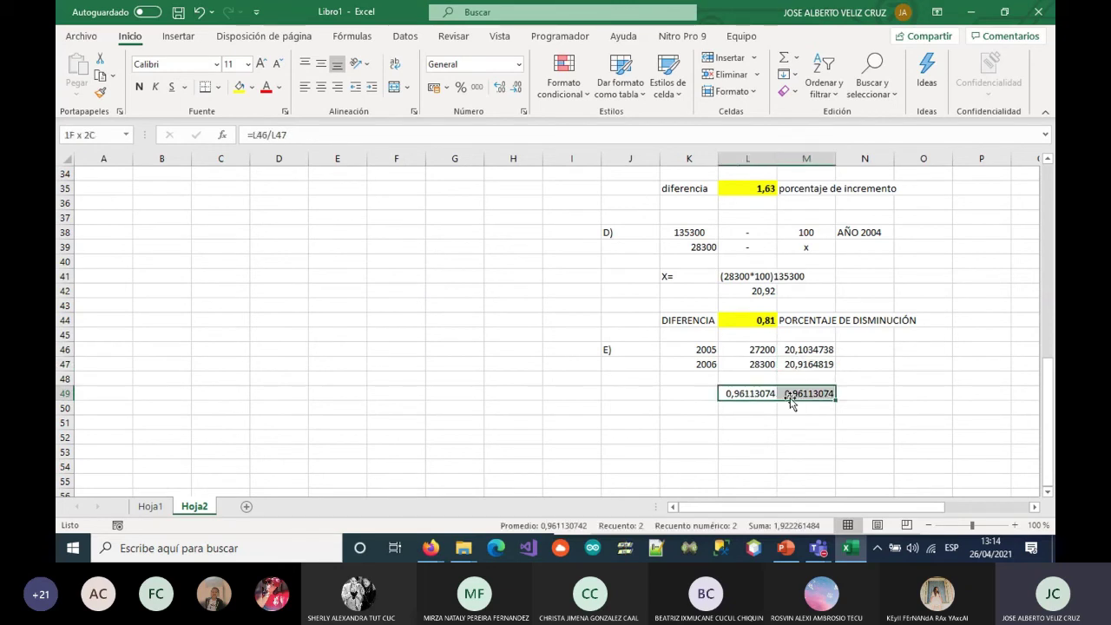
click(139, 87)
click(240, 88)
click(719, 419)
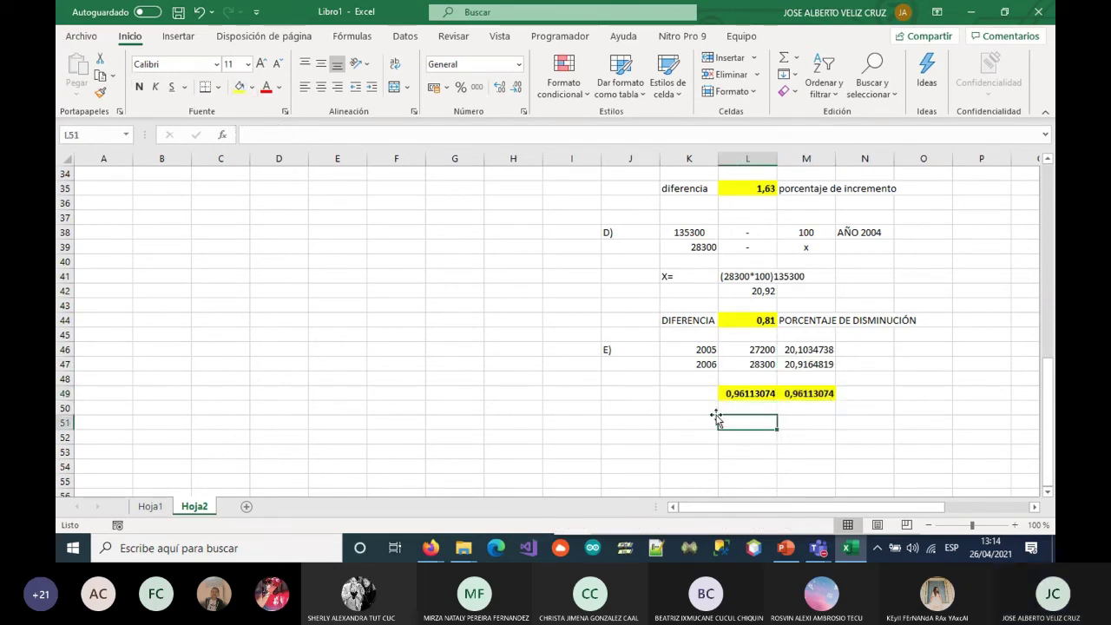
Write the smokers ratio in O46 as "27200:28300"
click(898, 349)
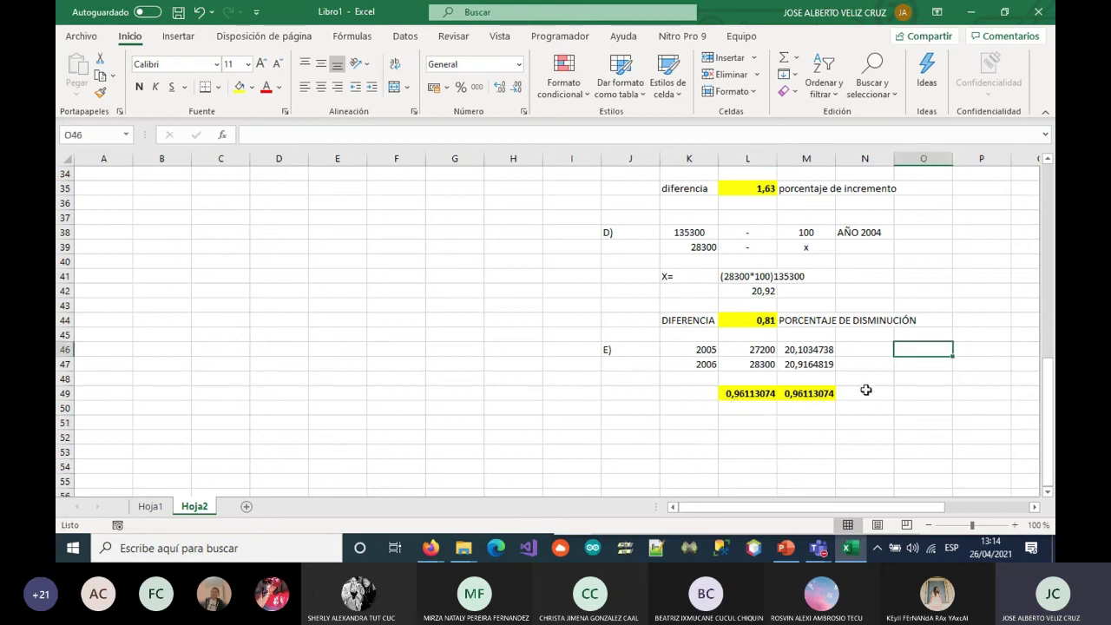
text(2)
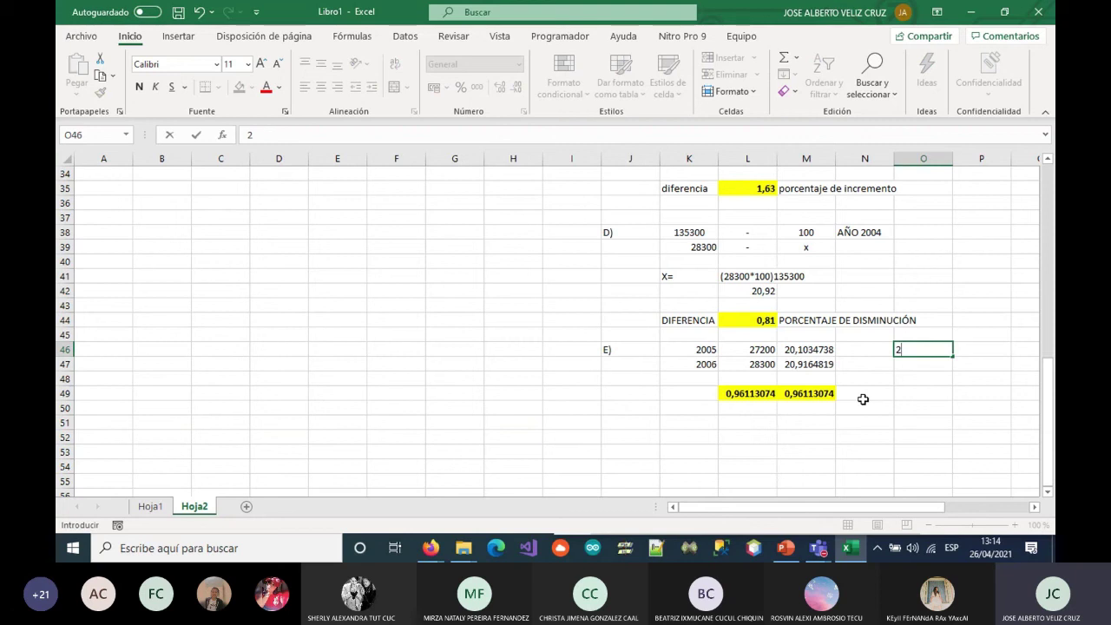
text(7200:28300)
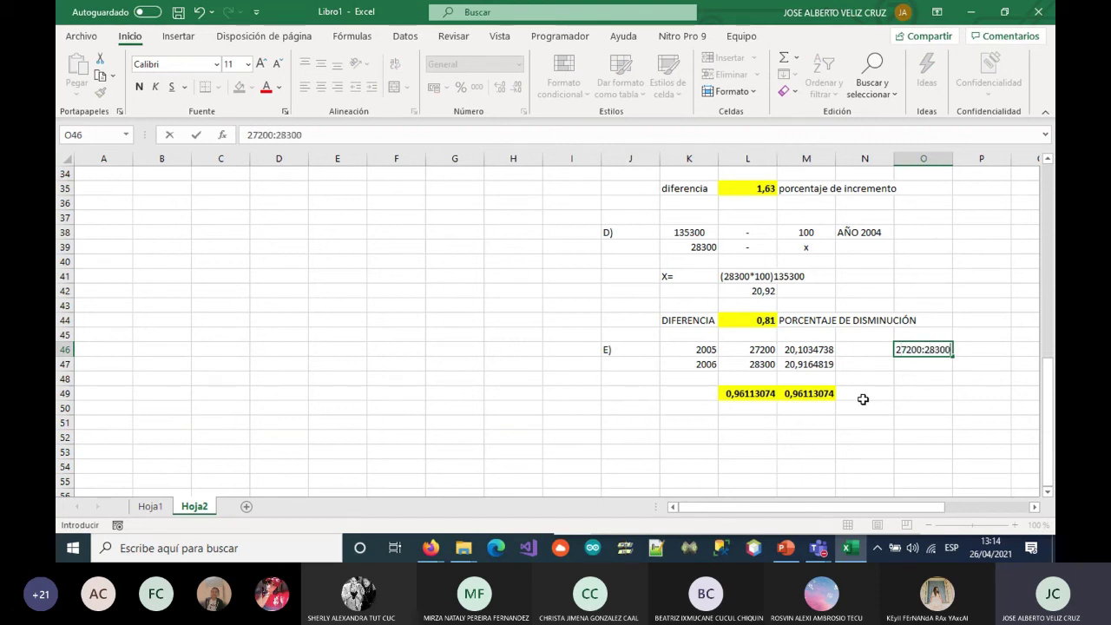
key(Return)
key(Up)
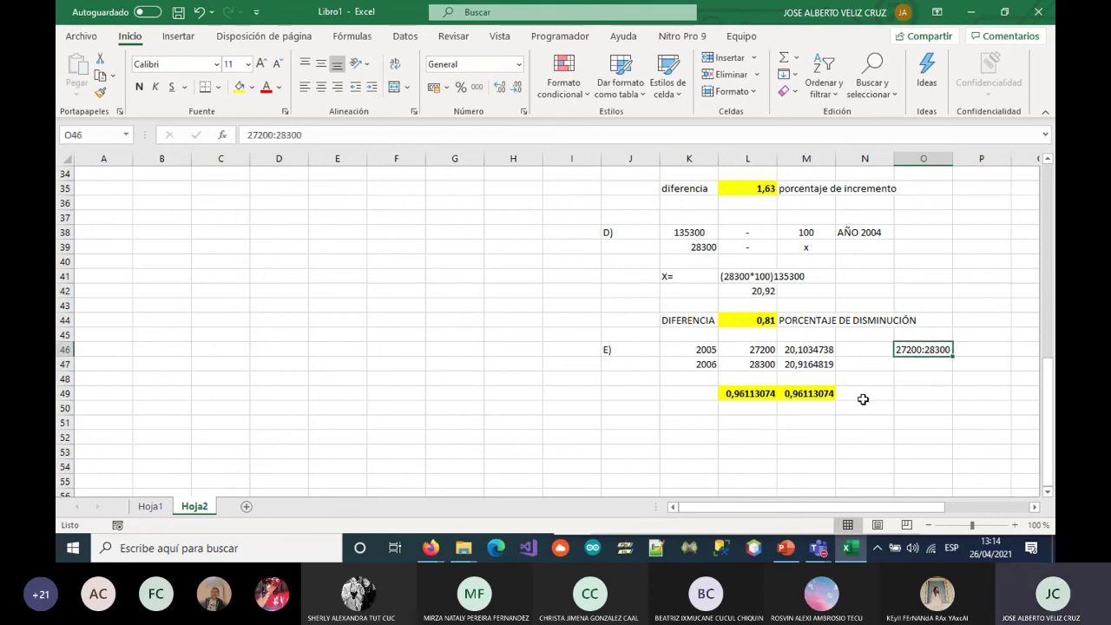
Check the ratio formula in L49 and select O47, the cell below the written ratio
key(Left)
key(Left)
key(Left)
key(Down)
key(Down)
key(Down)
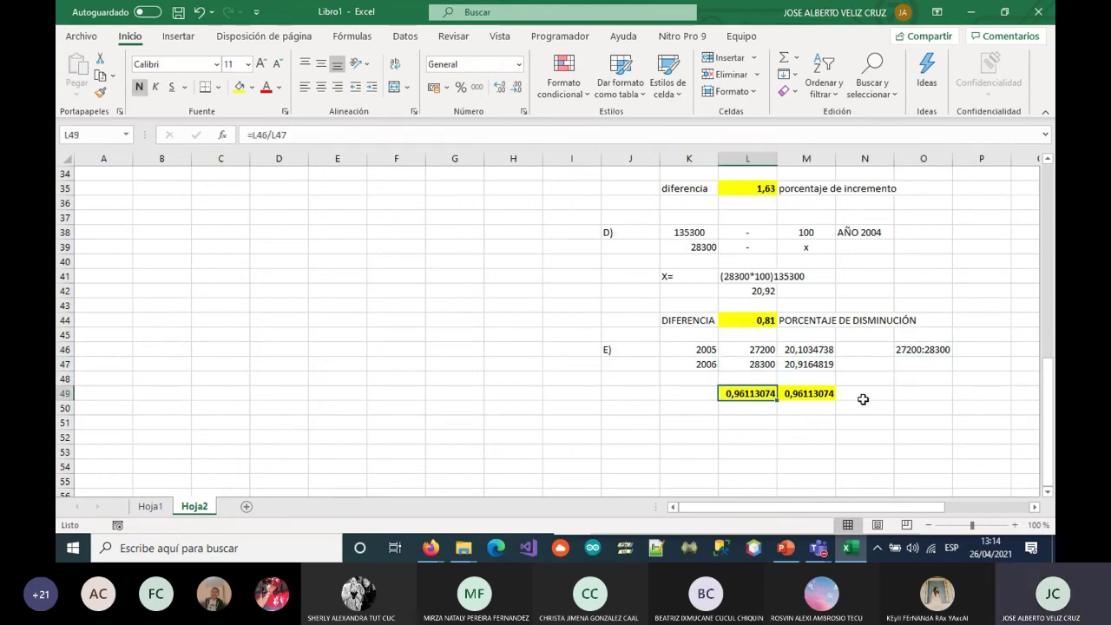
key(Right)
key(Right)
key(Right)
key(Up)
key(Up)
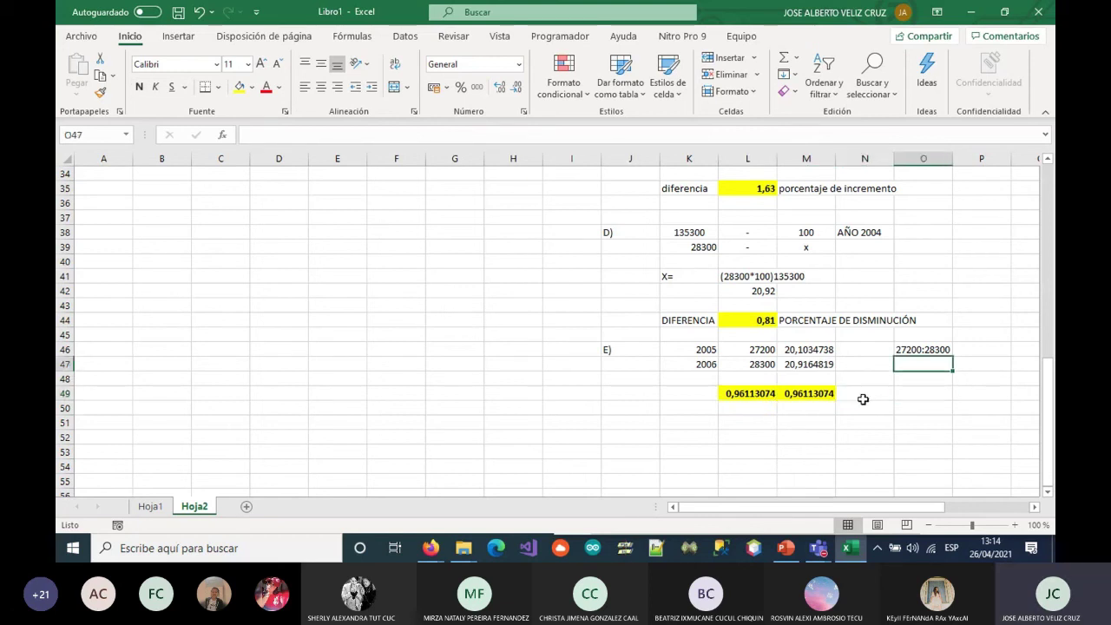
Write the percentage ratio in O47 as "20,10:20,92" and check the ratio formula in M49
text(20,1)
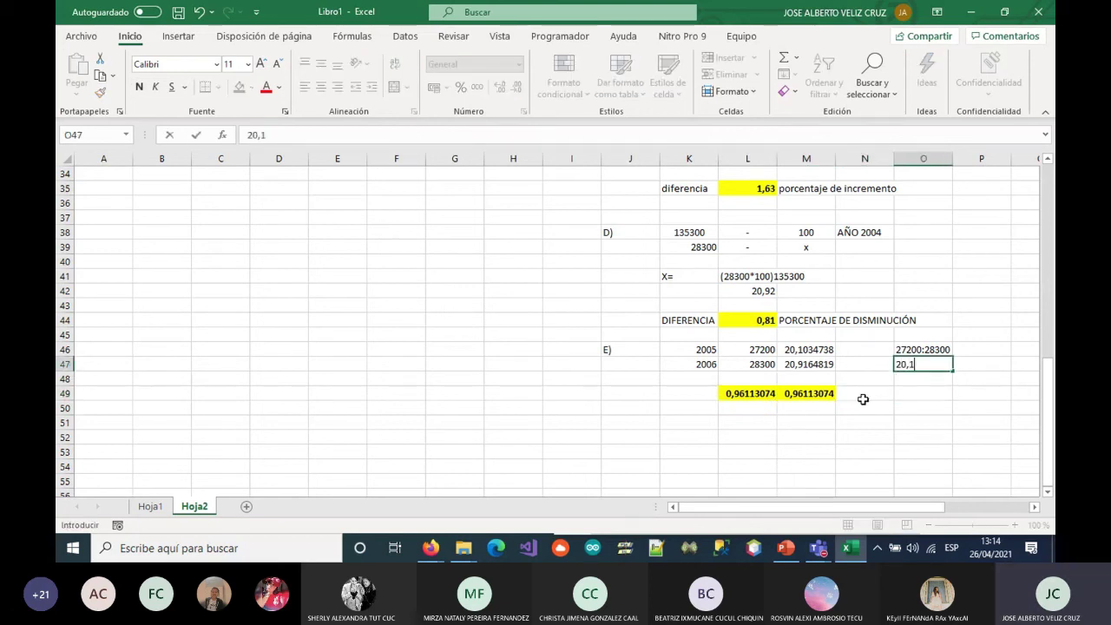
text(0:20,92)
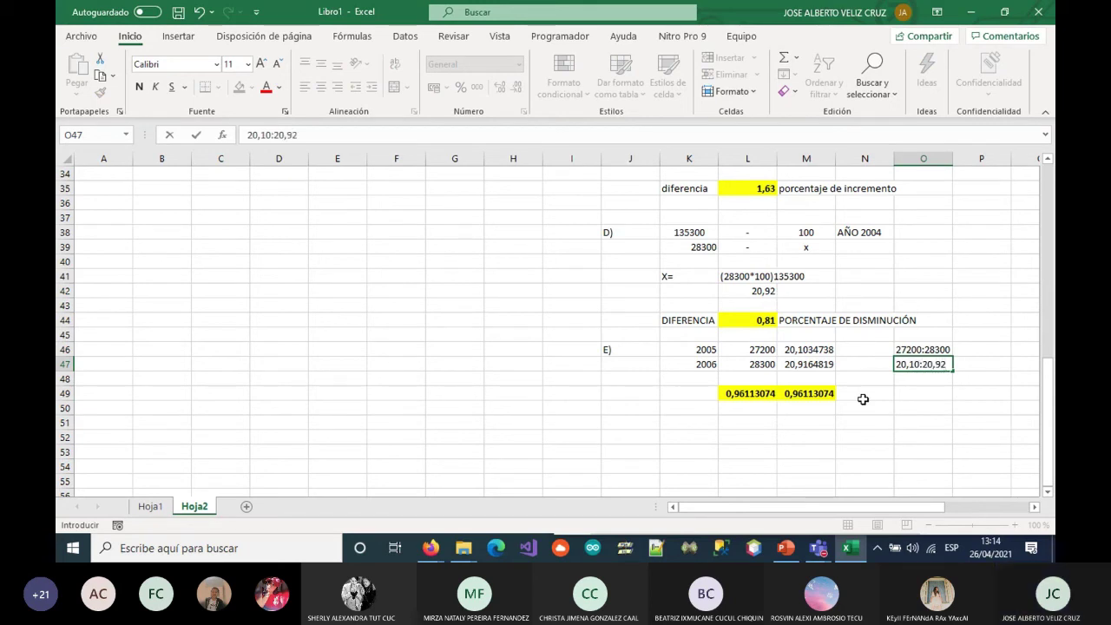
key(Return)
key(Up)
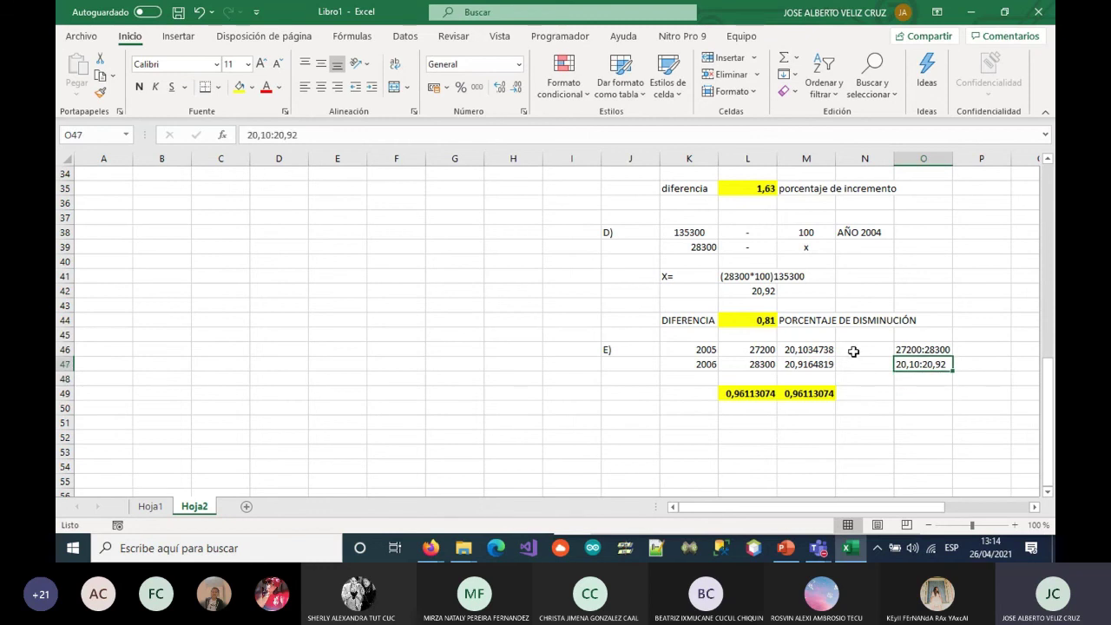
click(806, 393)
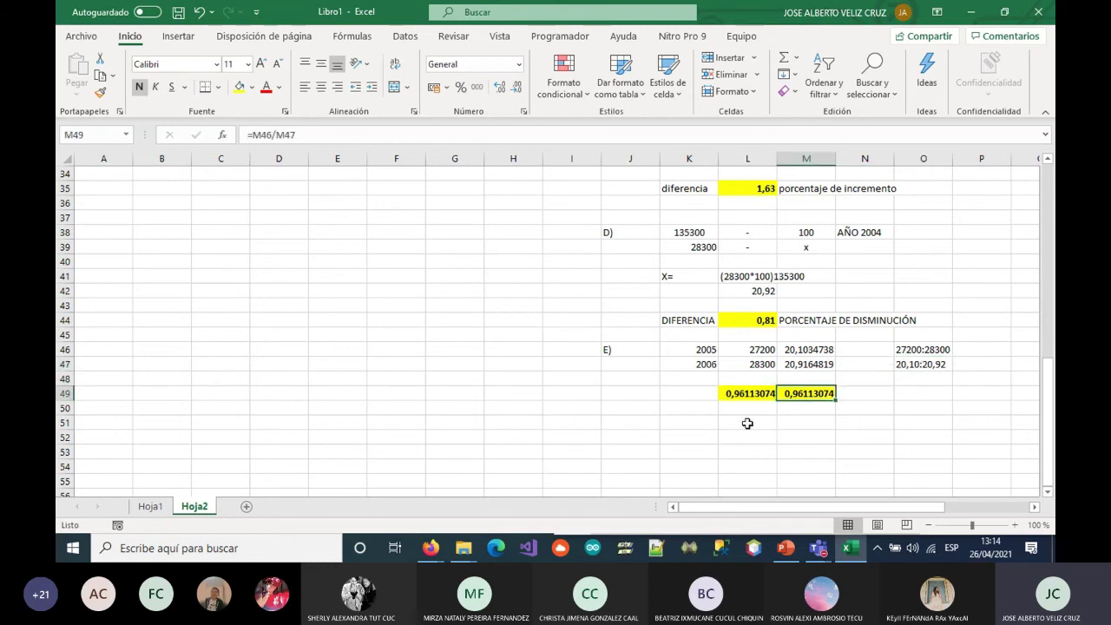
Enter the heading "4-REVISAR Y COMPROBAR" in A25, below the strategy section
scroll(512, 390, up, 1)
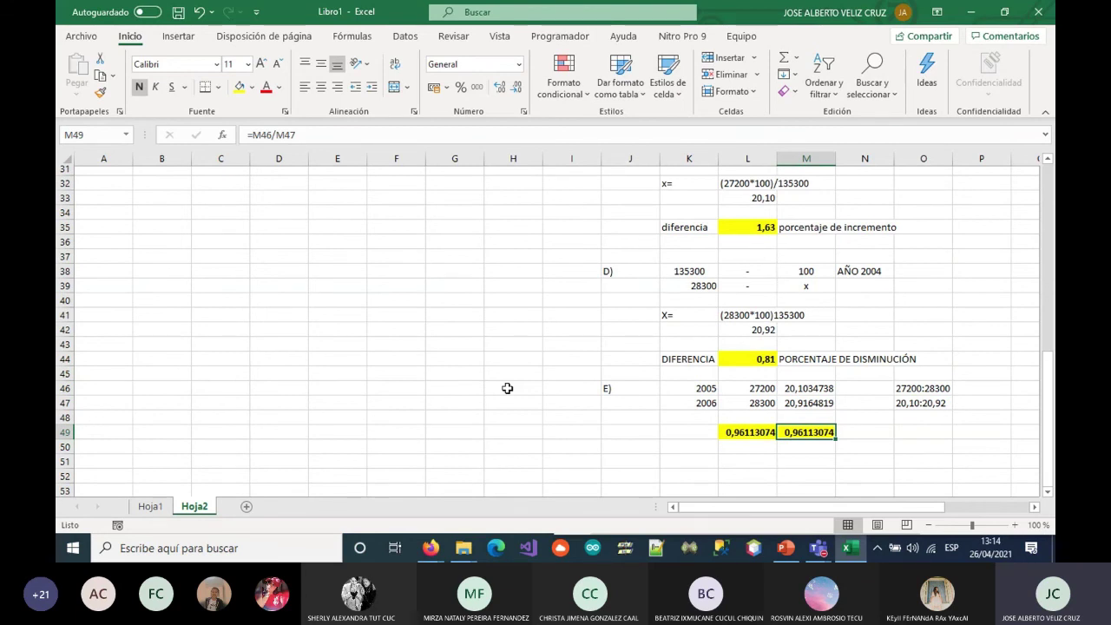
scroll(506, 388, up, 2)
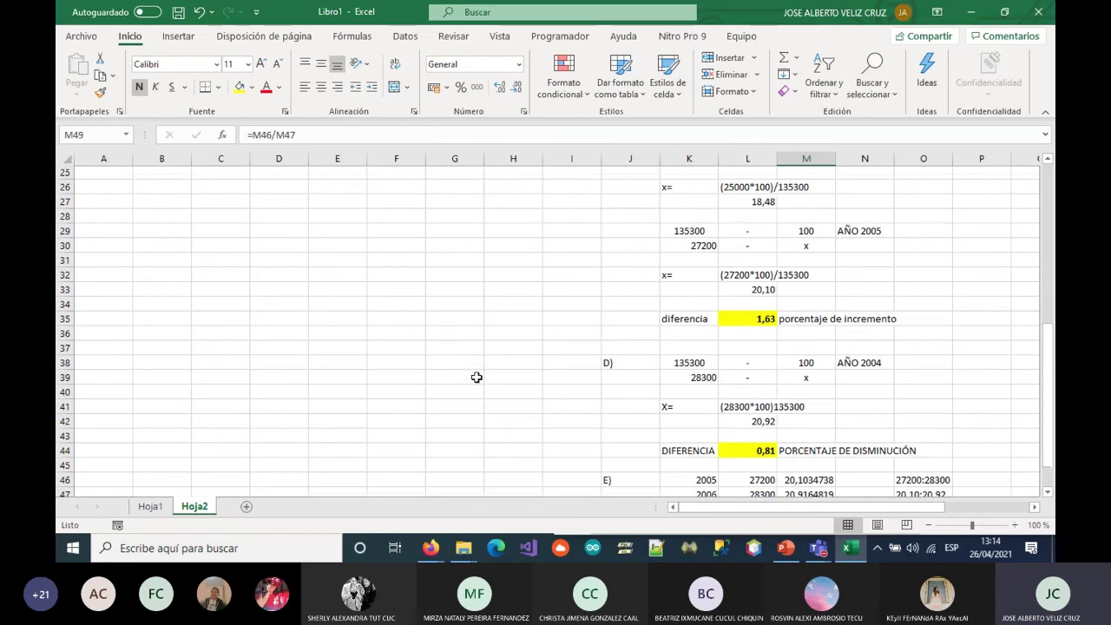
scroll(476, 377, up, 7)
scroll(162, 321, down, 3)
click(102, 350)
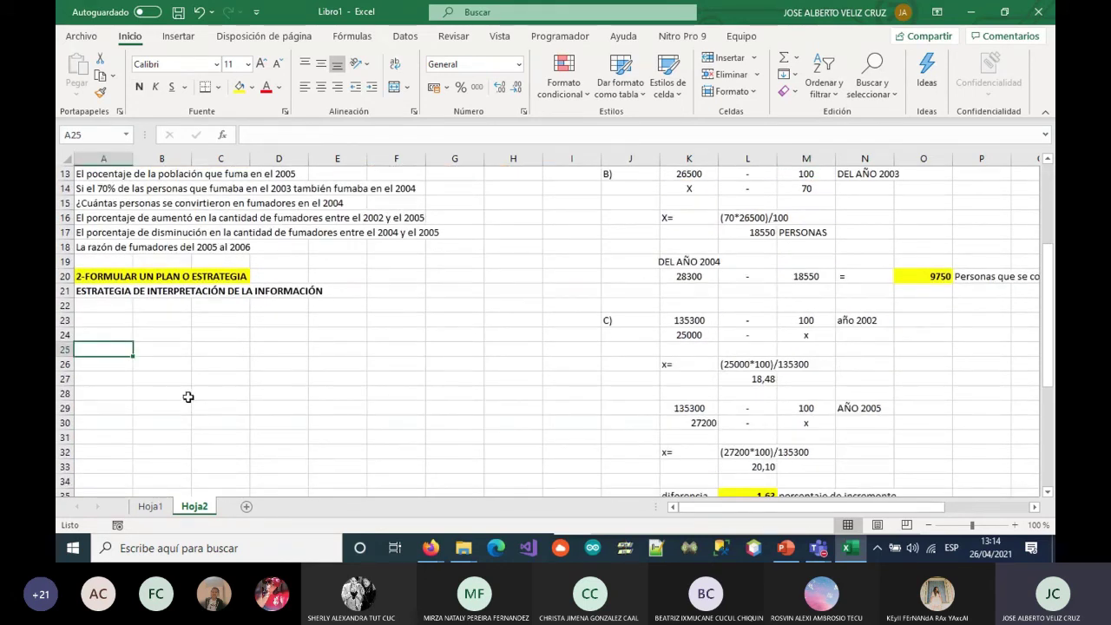
text(4-REVISAR Y COMPROBAR)
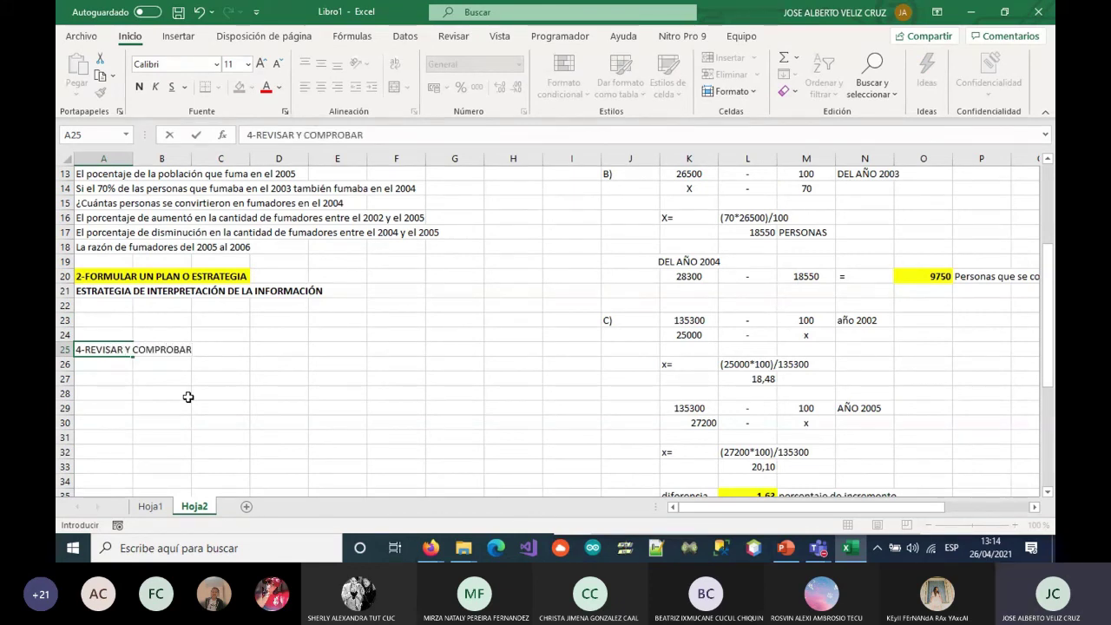
key(ctrl+Return)
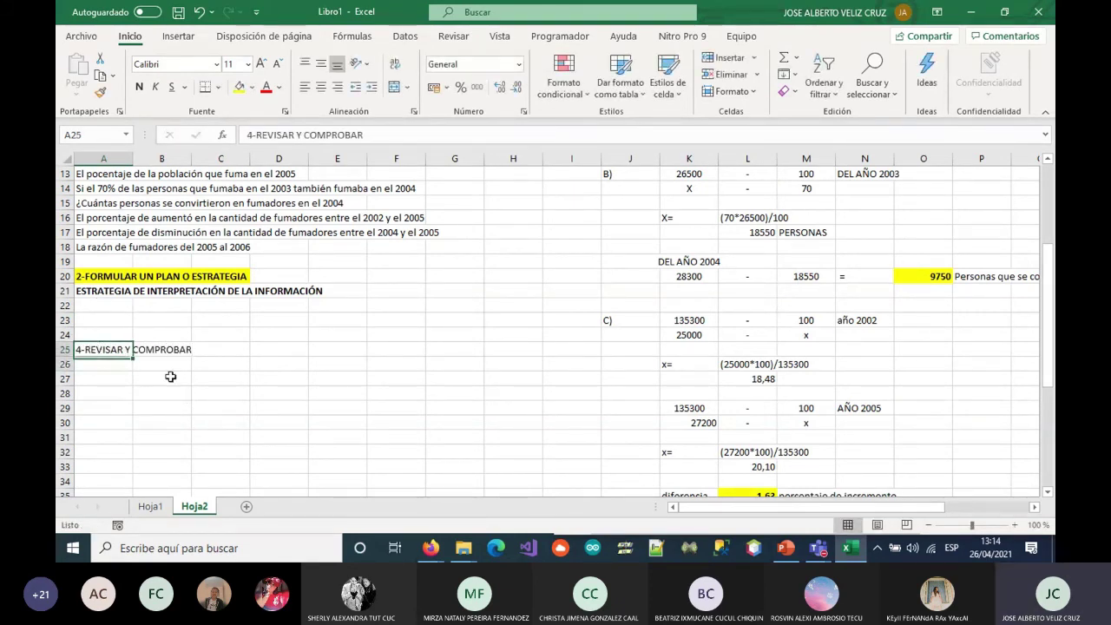
Fill A25:C25 with yellow and make the new section heading bold
drag(98, 349, 229, 348)
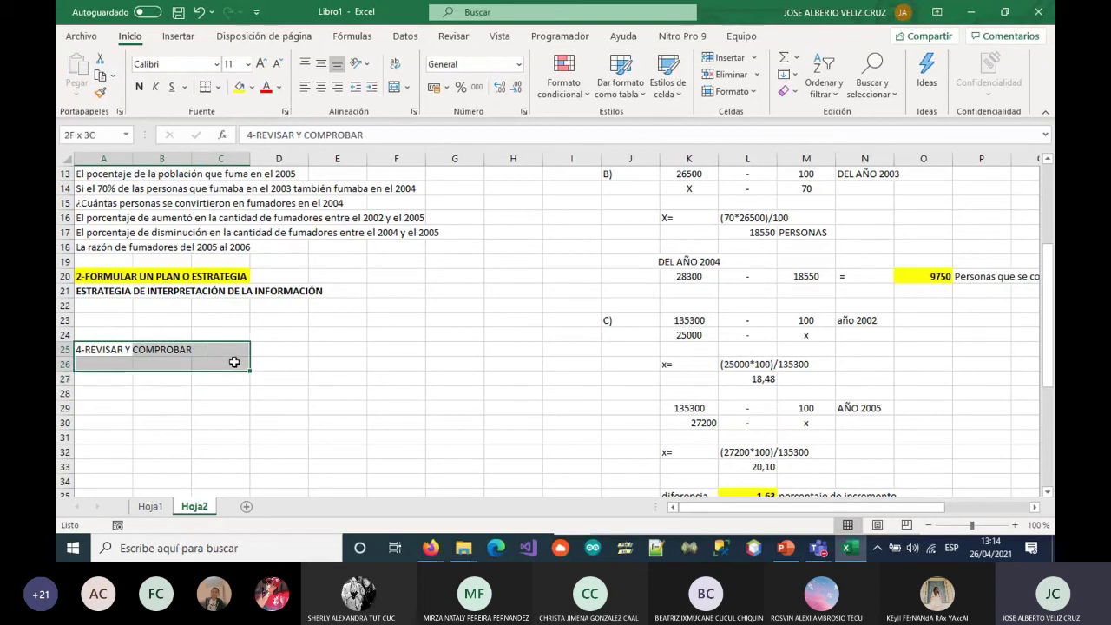
click(240, 86)
click(139, 88)
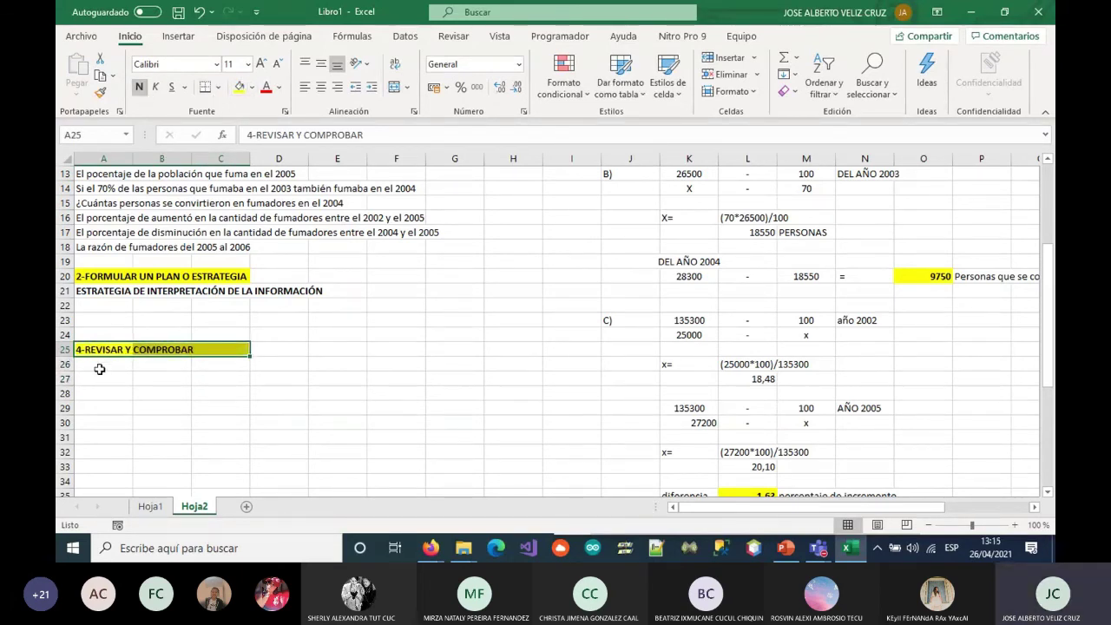
Label the first check "A)" in A26
click(103, 364)
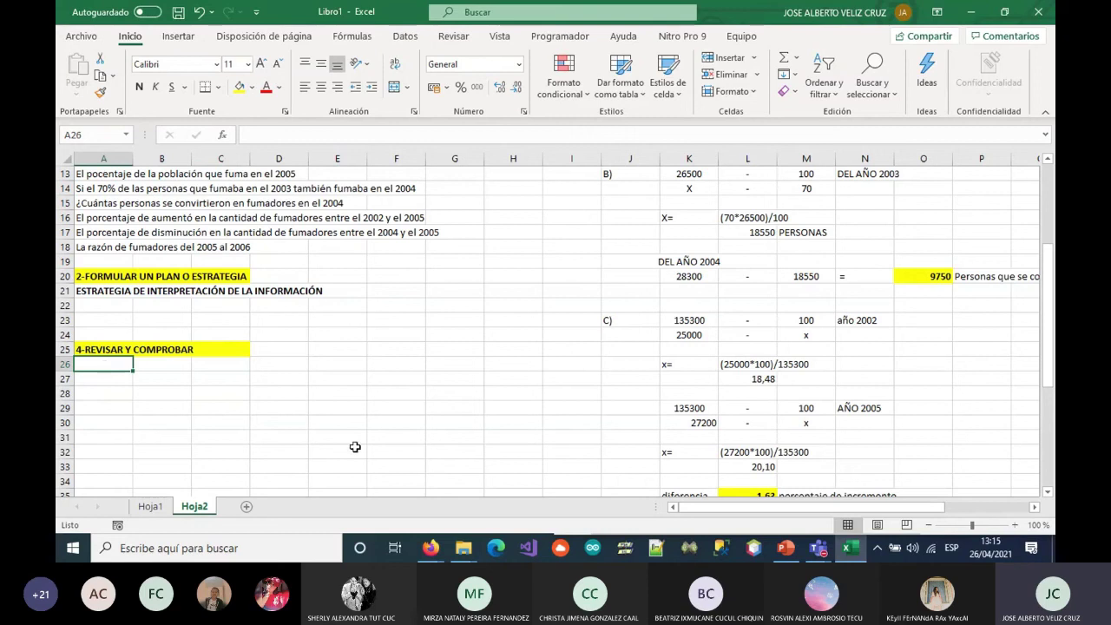
text(A))
key(Return)
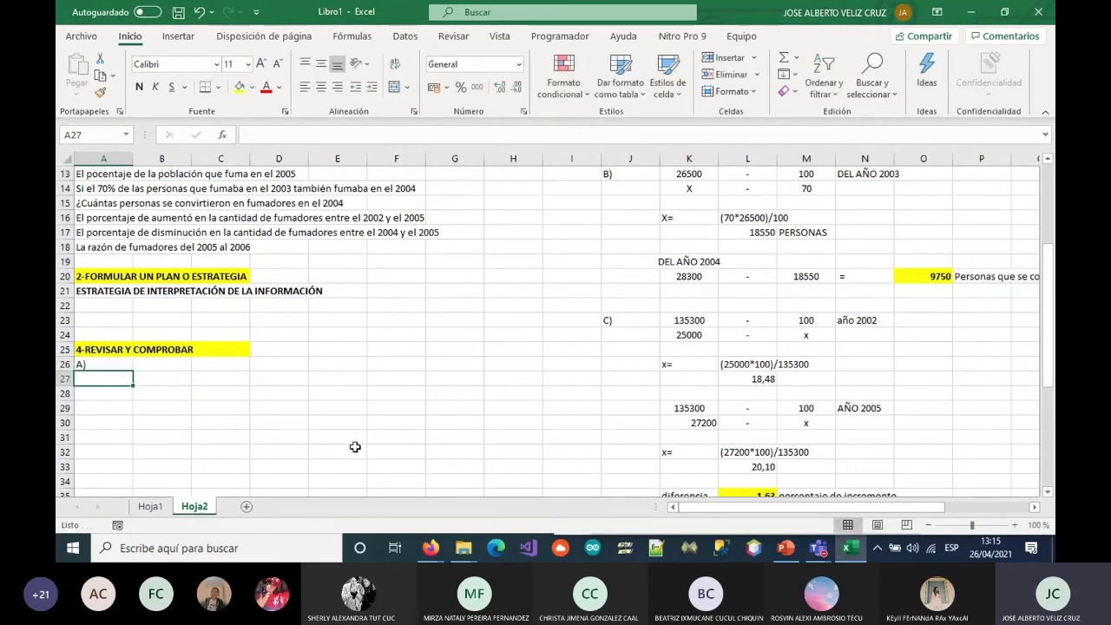
Copy exercise A's proportion from K7:M8 into the checking section, starting at B26
scroll(355, 447, up, 3)
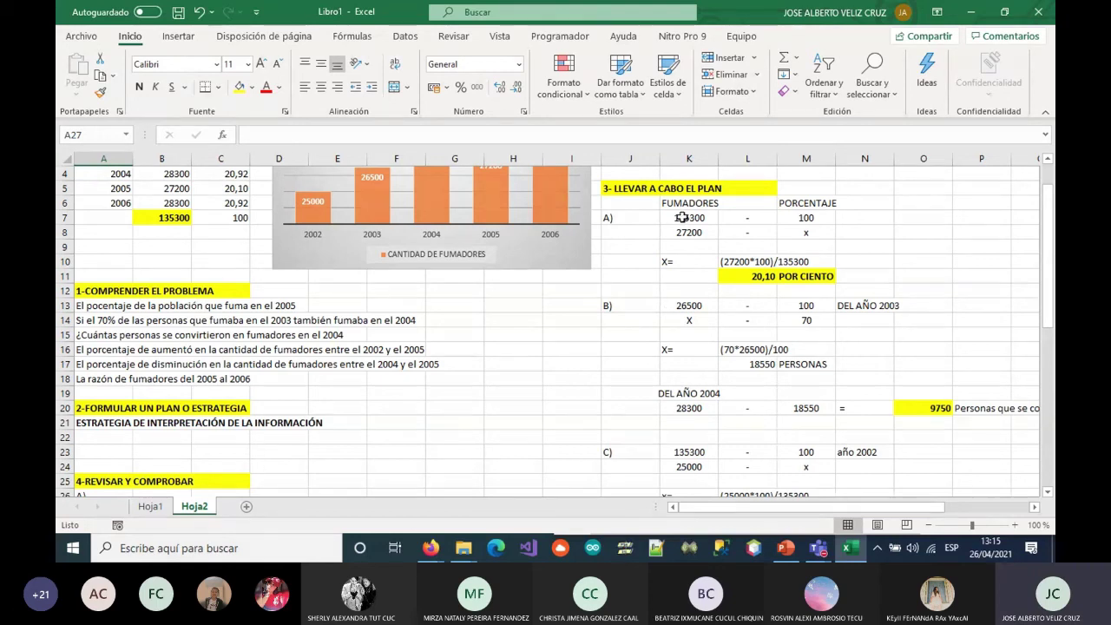
scroll(754, 245, down, 1)
scroll(754, 243, up, 1)
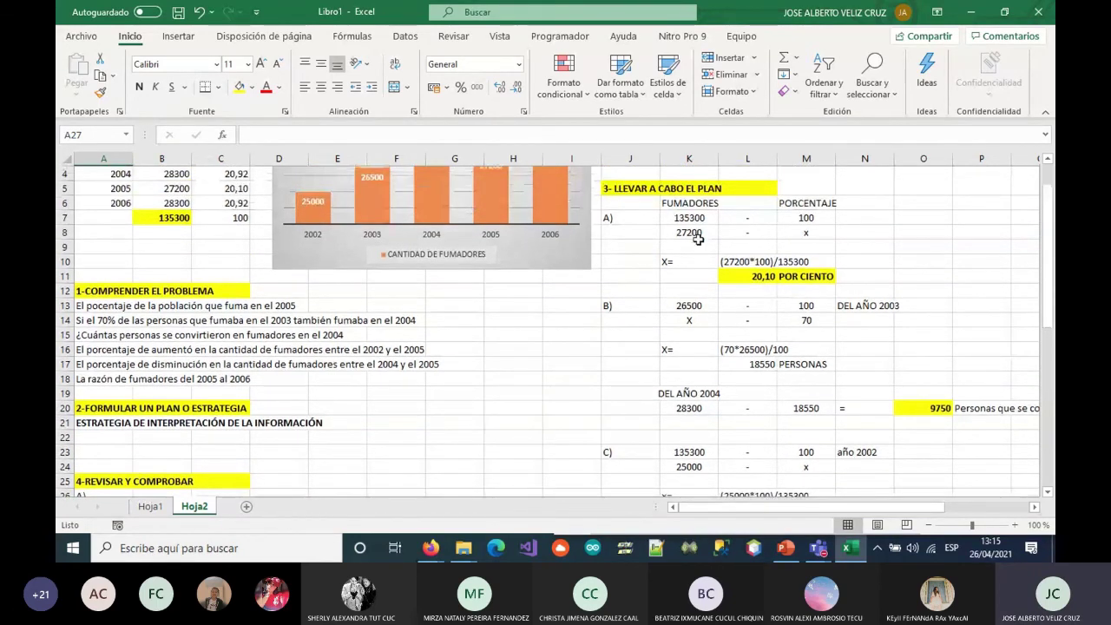
drag(689, 219, 810, 238)
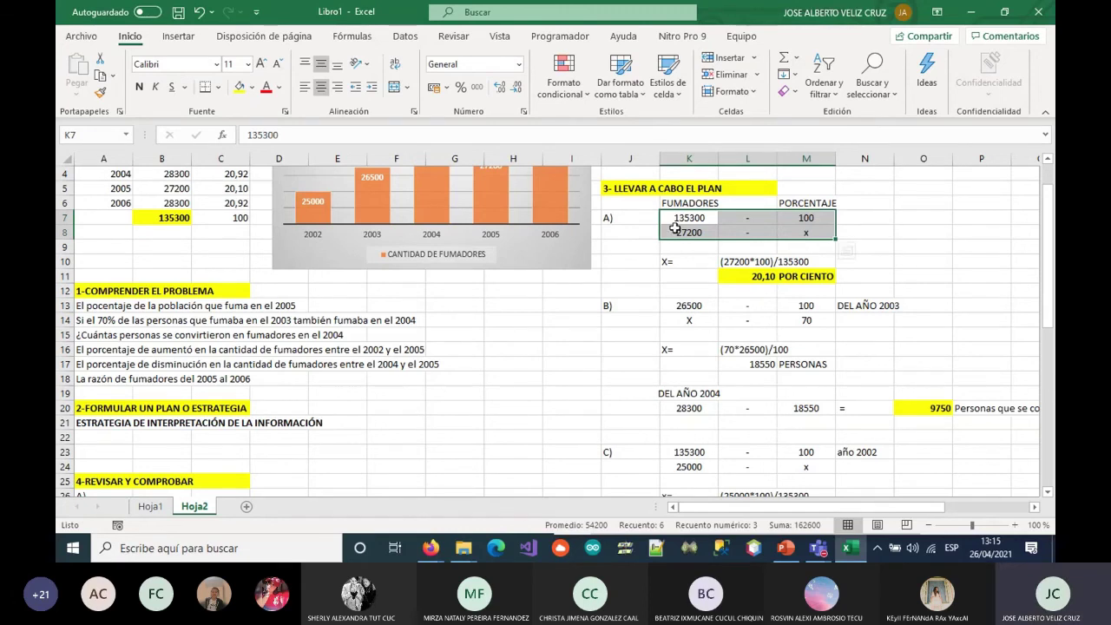
scroll(416, 364, down, 3)
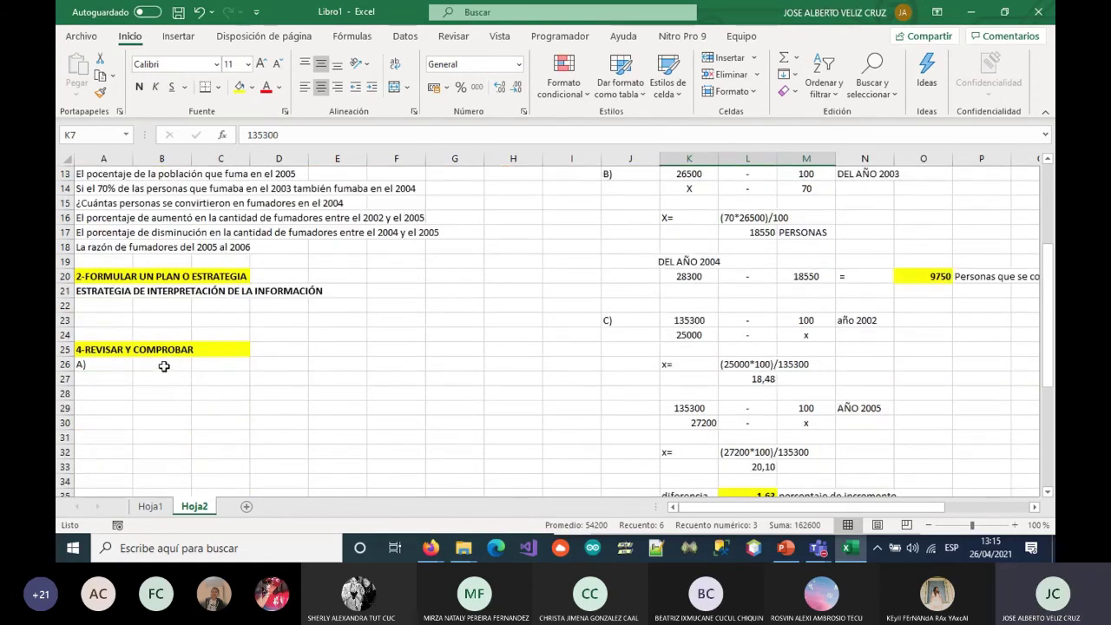
scroll(503, 382, up, 3)
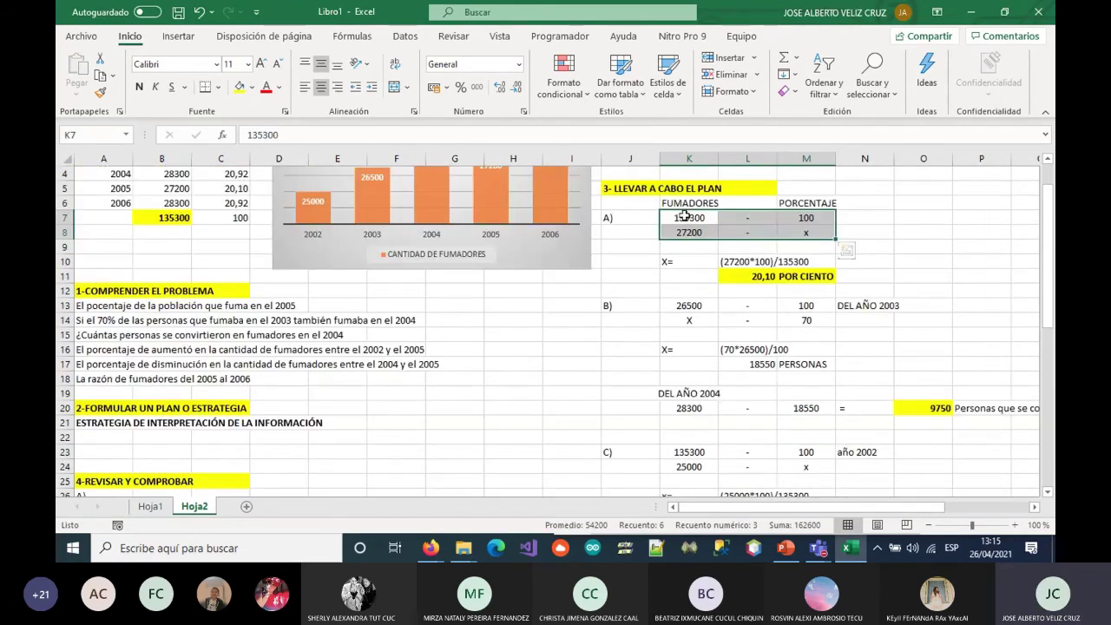
key(ctrl+c)
scroll(684, 215, down, 3)
click(156, 365)
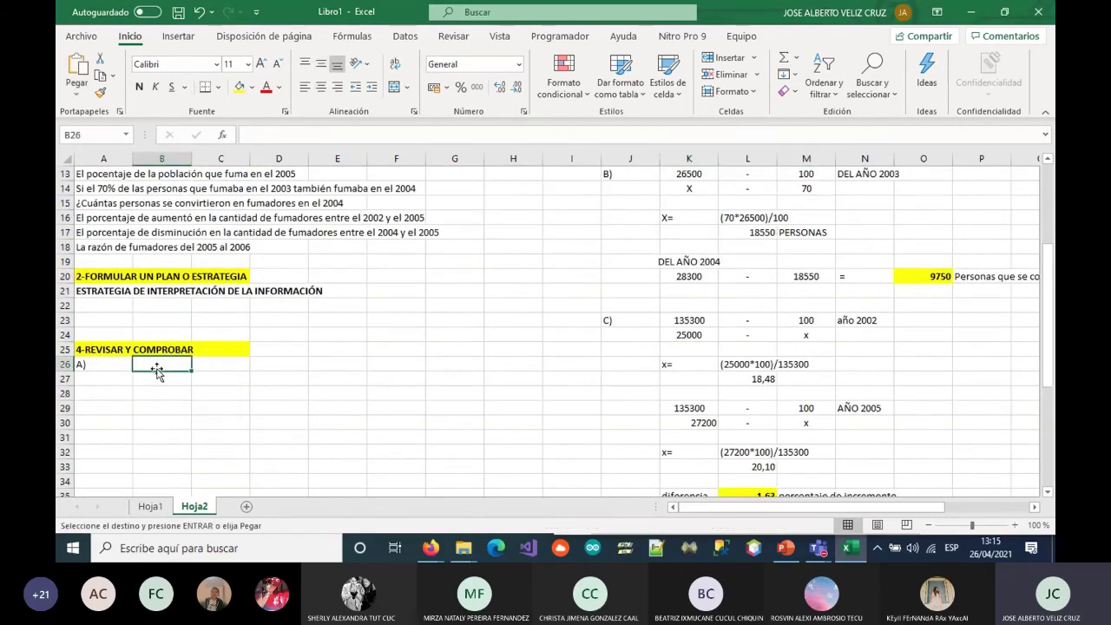
key(ctrl+v)
Replace the dashes in C26 and C27 of the copied proportion with division slashes "/"
click(209, 363)
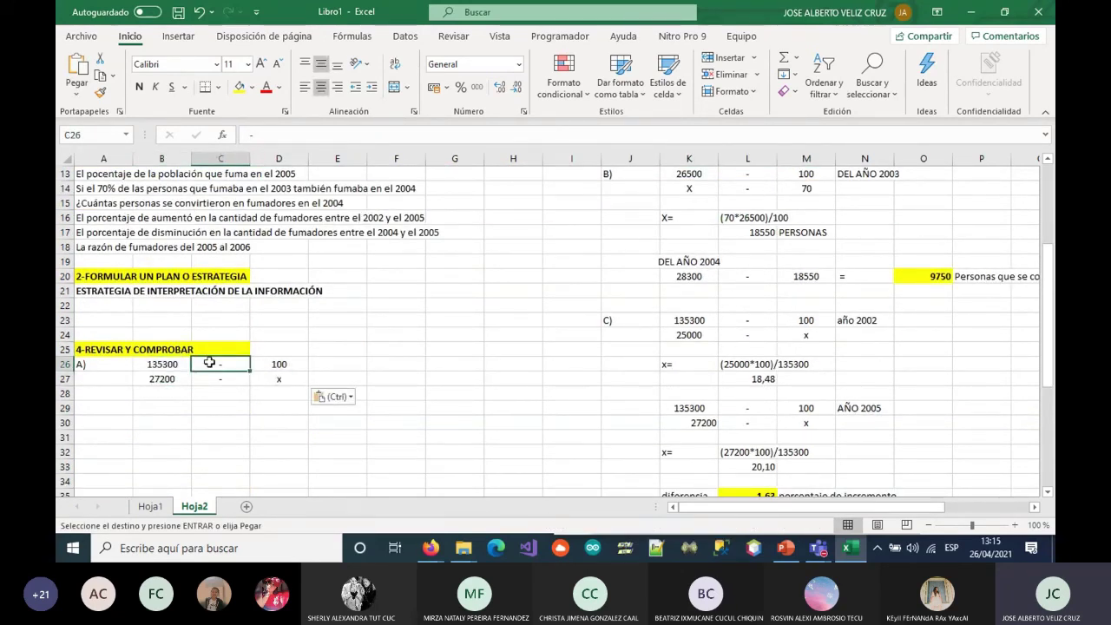
key(alt)
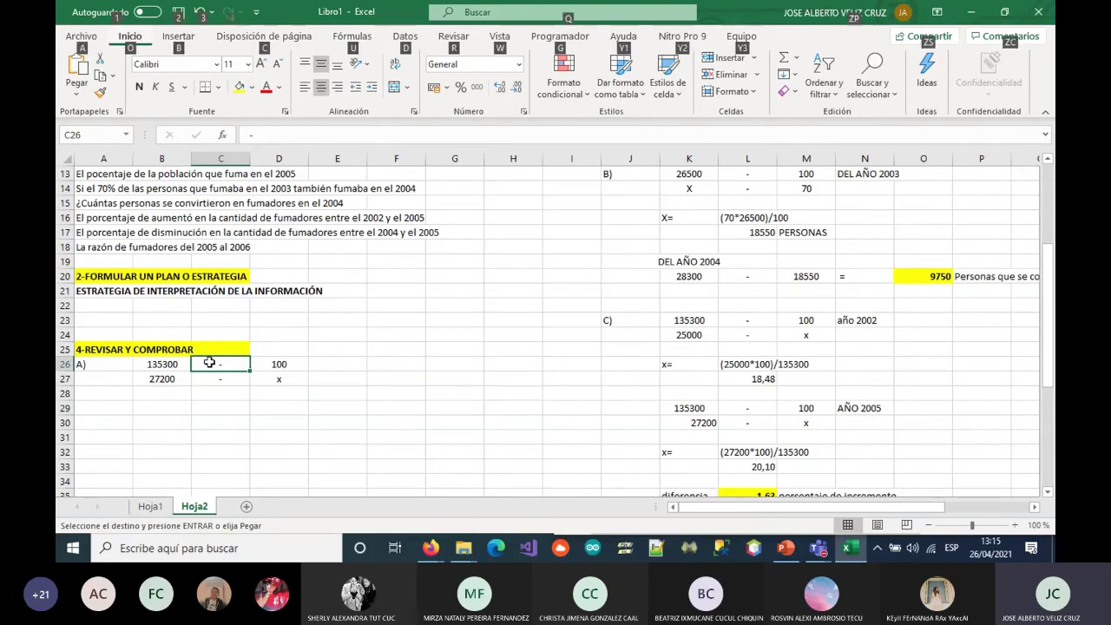
key(alt)
key(alt)
key(alt)
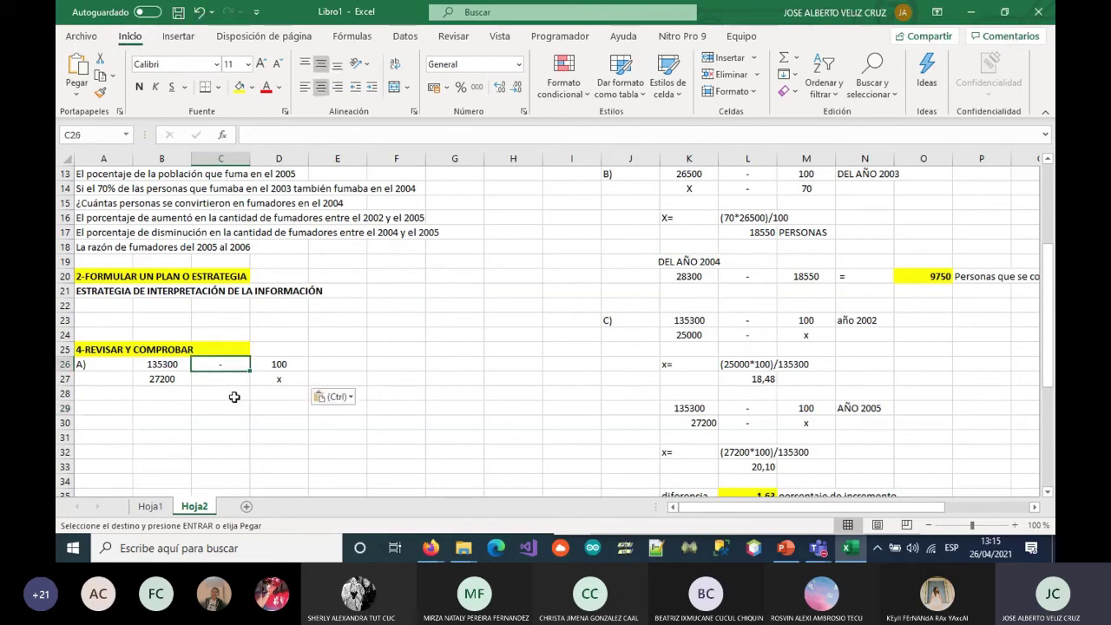
key(F2)
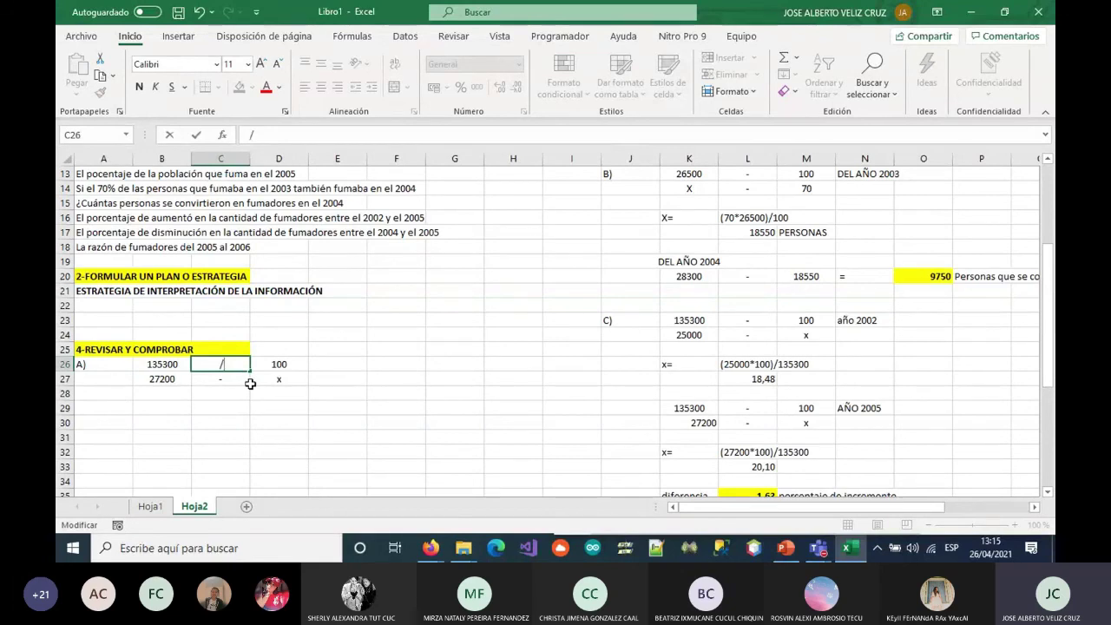
key(Return)
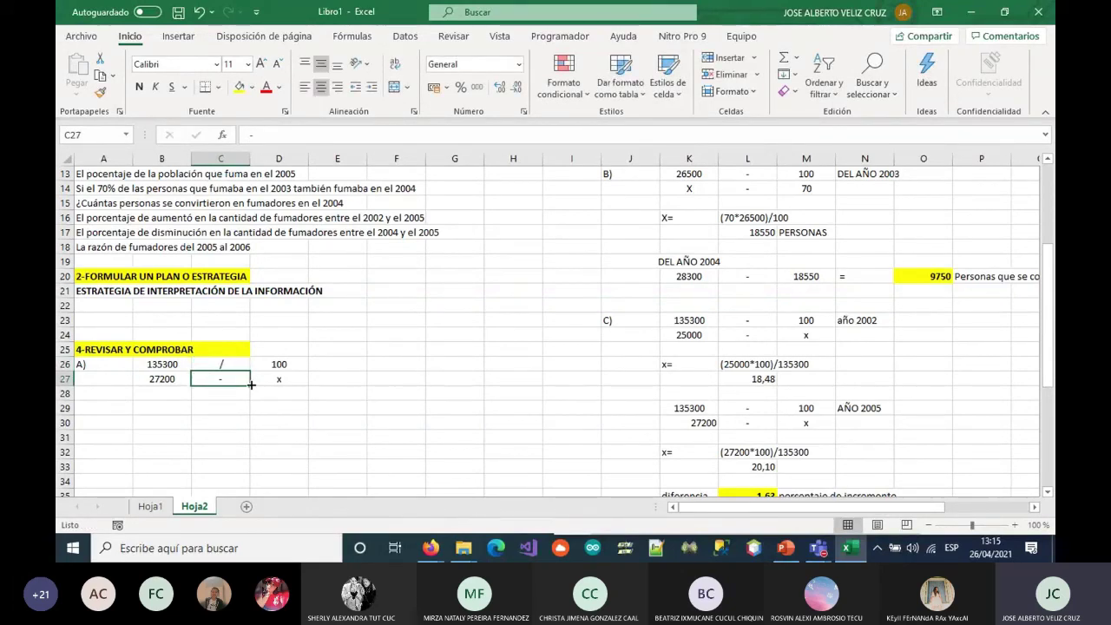
double_click(234, 379)
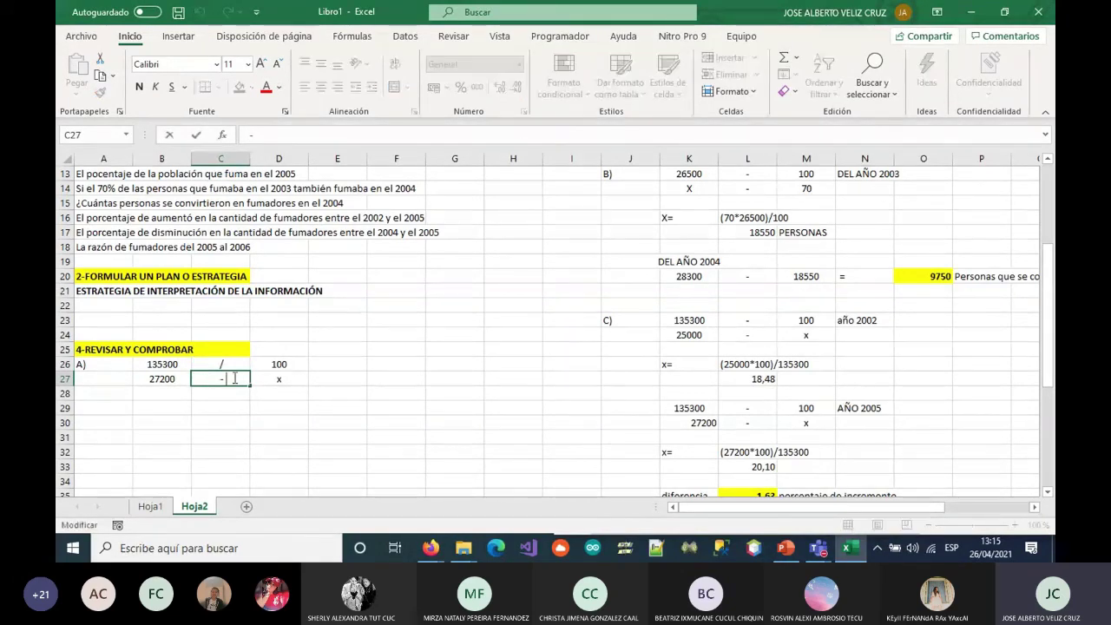
key(BackSpace)
text(/)
key(Return)
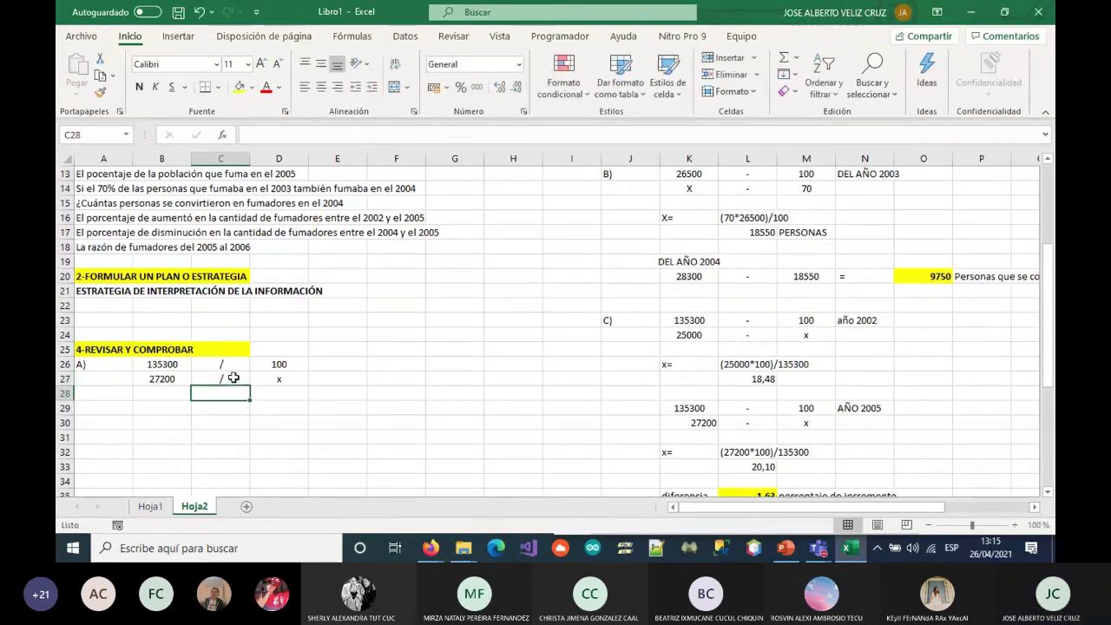
Replace the x in D27 with exercise A's percentage result from L11, pasted as a value only
click(161, 365)
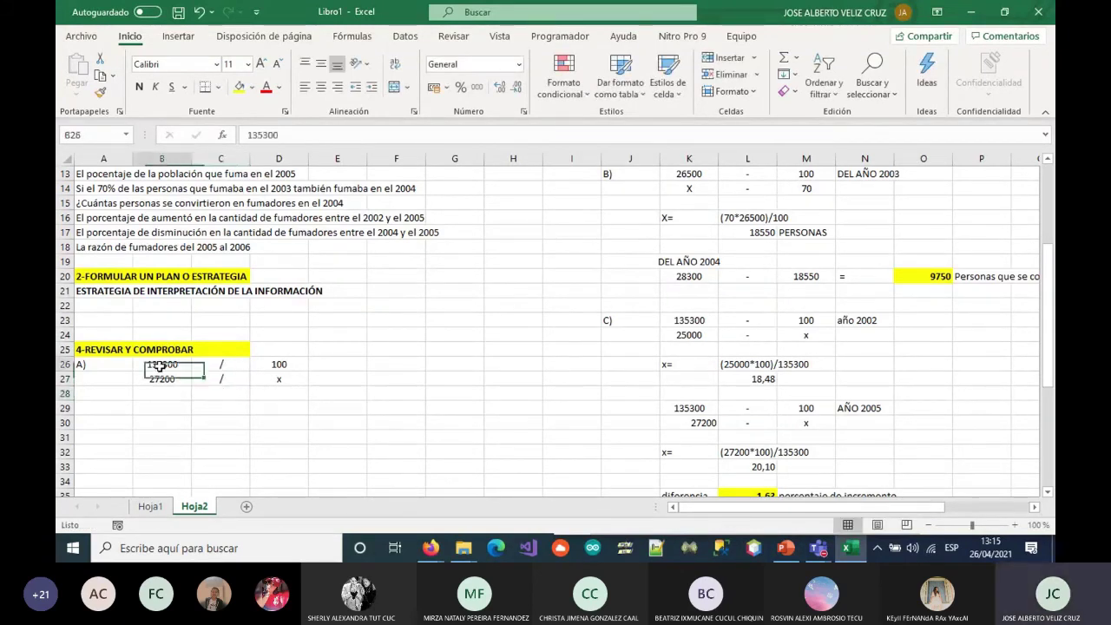
click(257, 370)
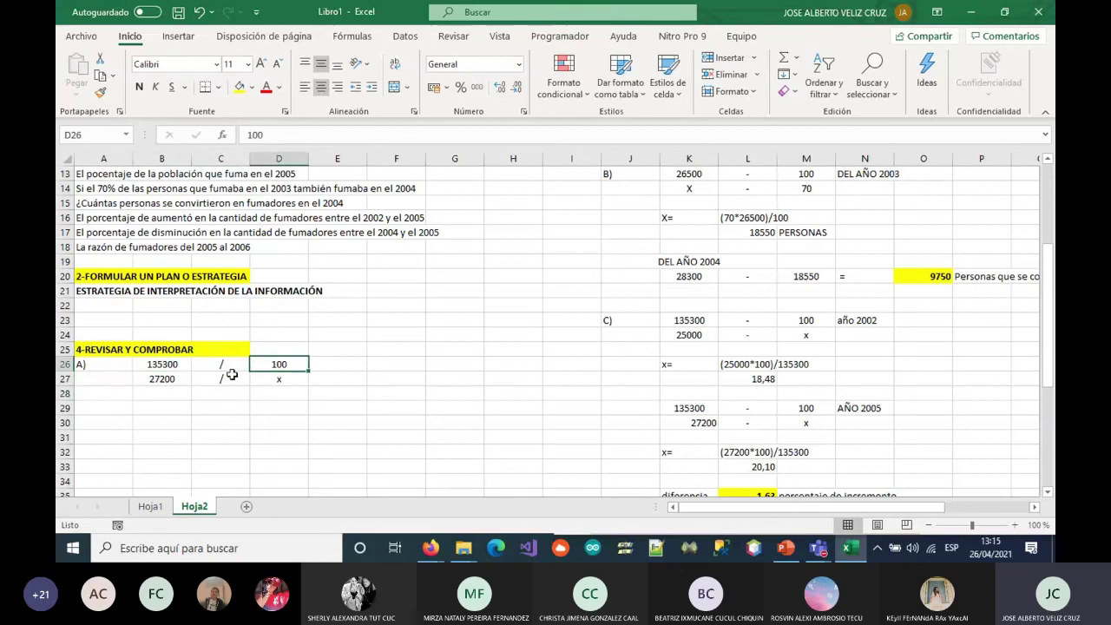
click(169, 379)
click(260, 380)
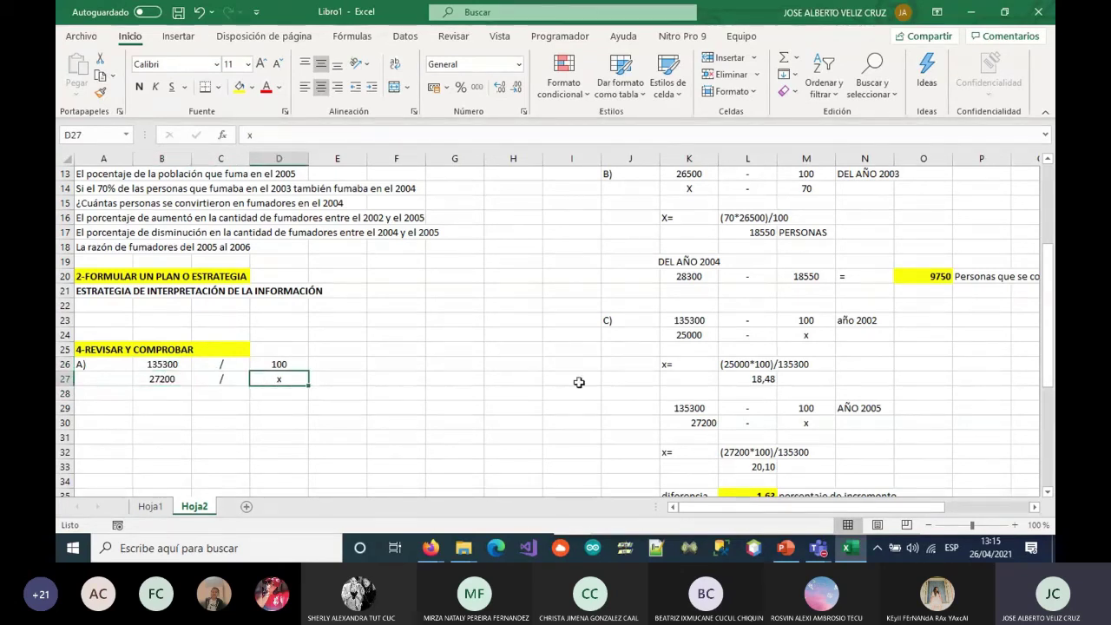
scroll(581, 376, up, 1)
scroll(582, 376, up, 3)
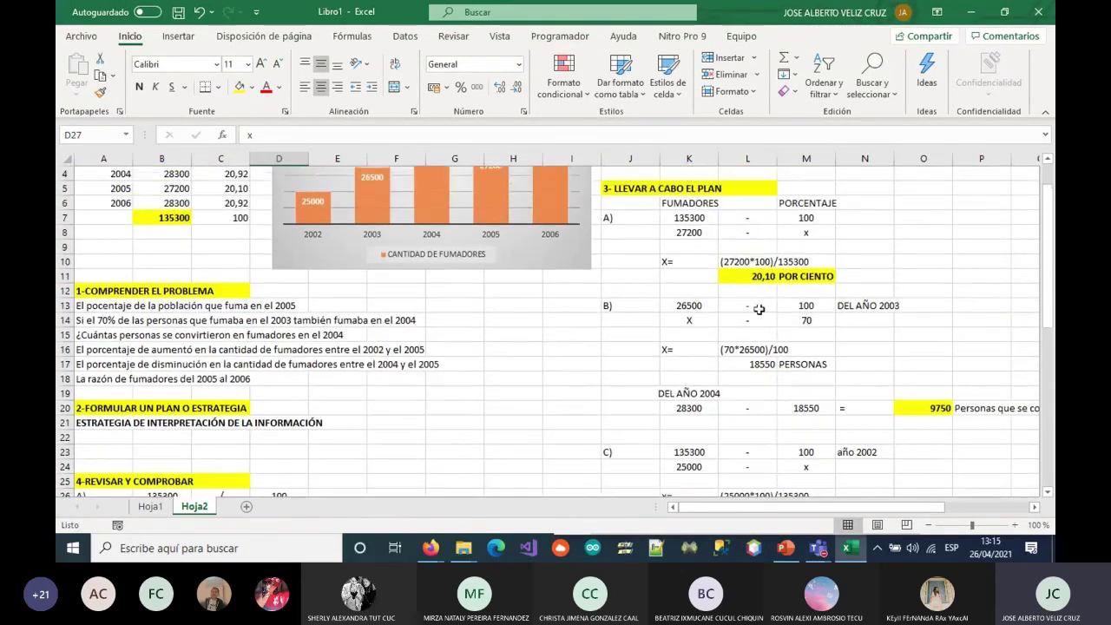
click(742, 276)
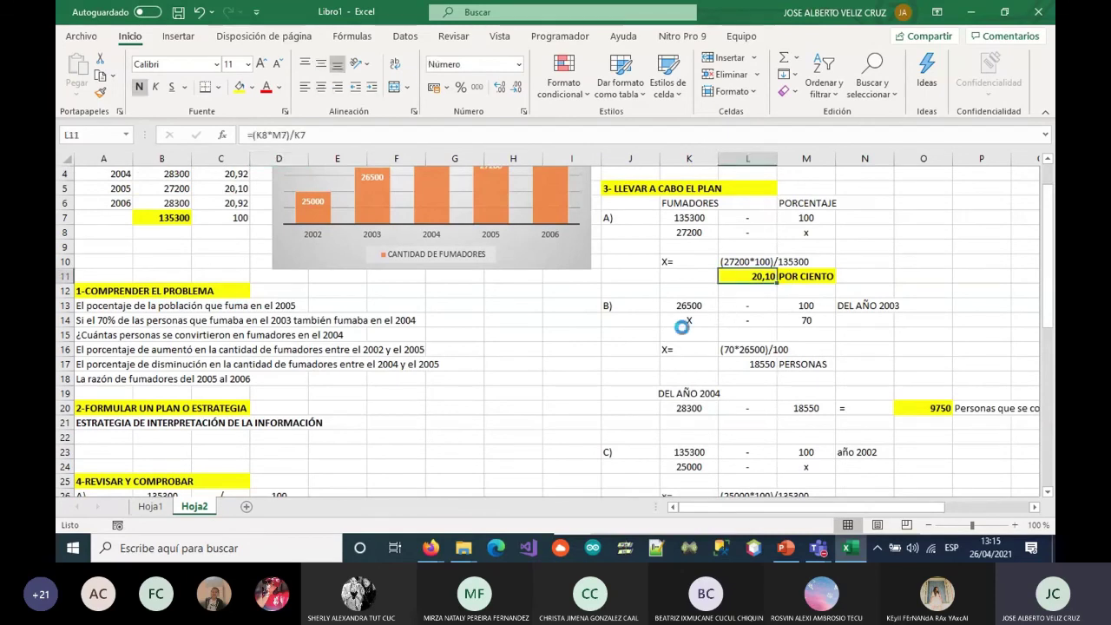
key(ctrl+c)
scroll(471, 364, down, 3)
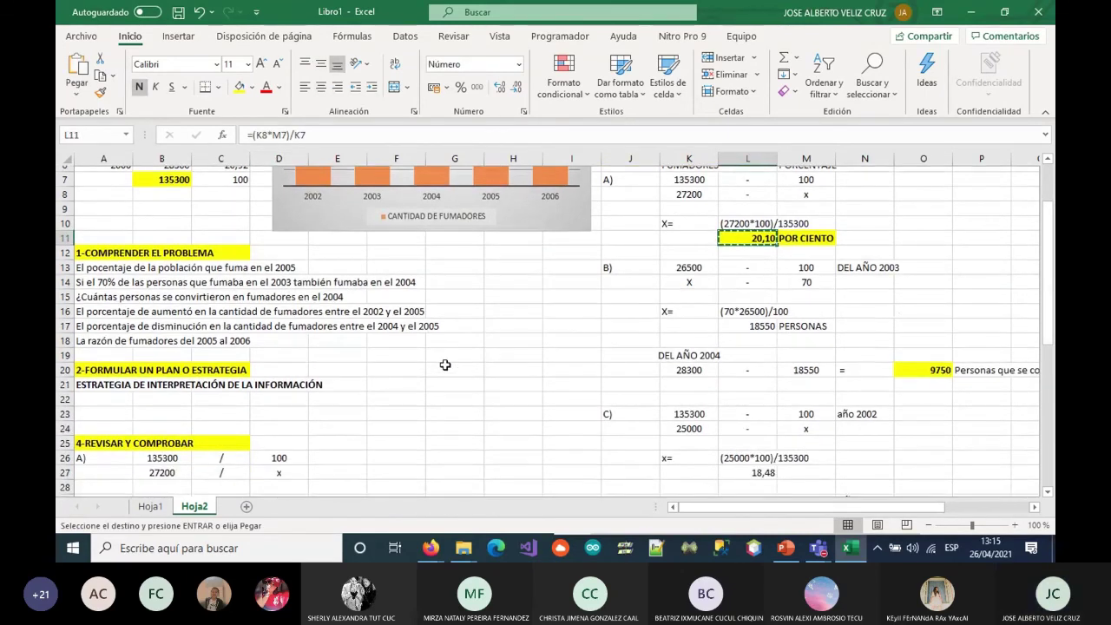
right_click(284, 380)
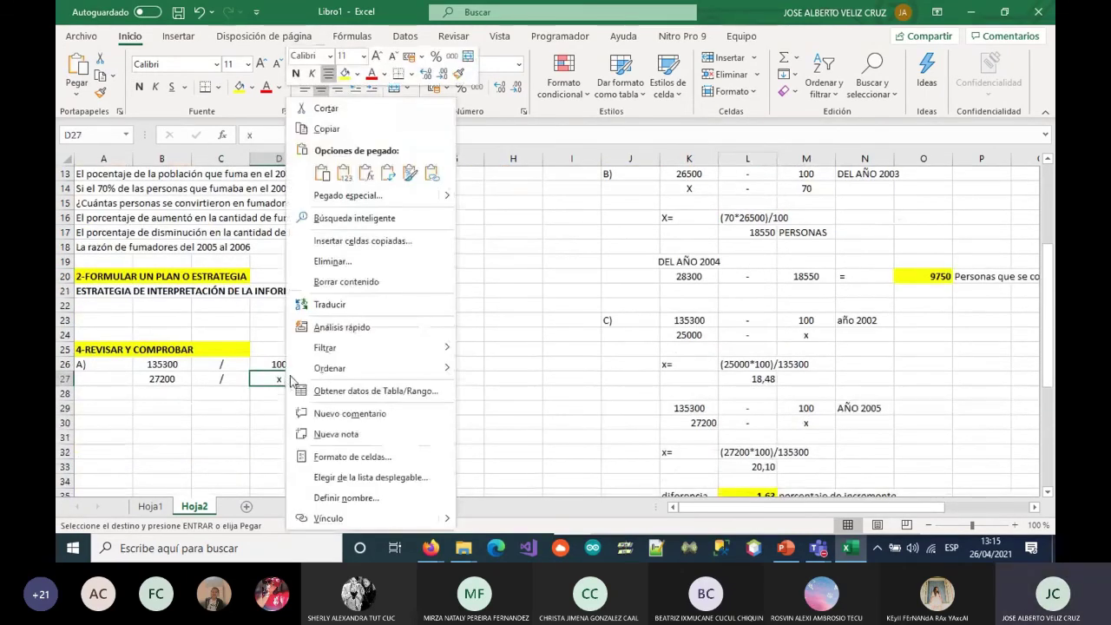
click(343, 172)
Enter the formula =B26/D26 in E26 and fill it down to E27 to compare both divisions of check A
click(337, 364)
text(=)
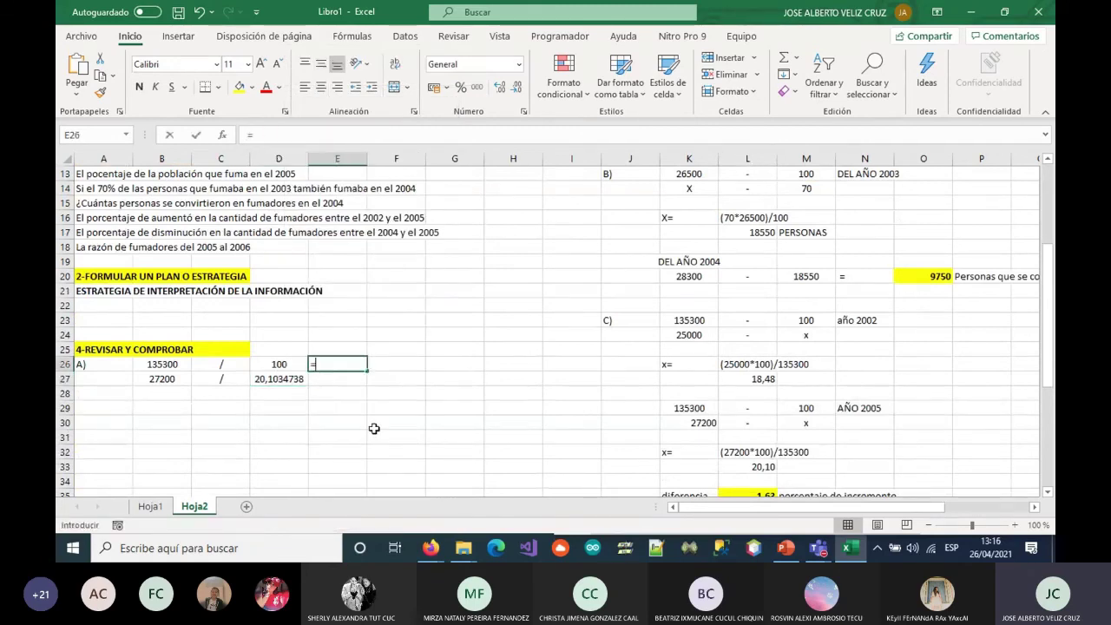
click(167, 365)
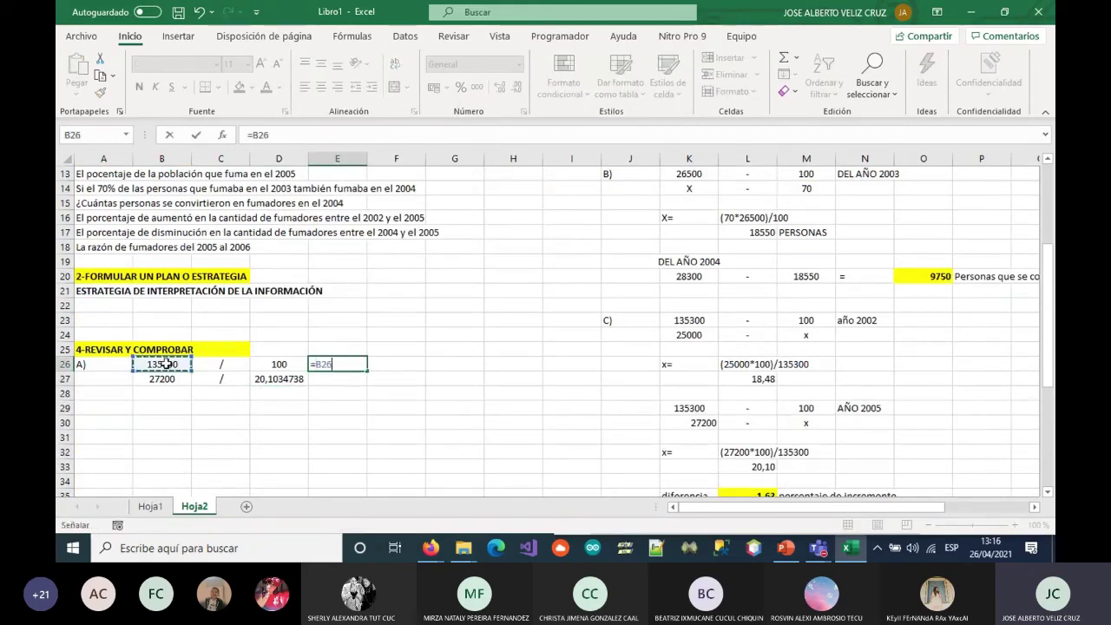
text(/)
click(282, 365)
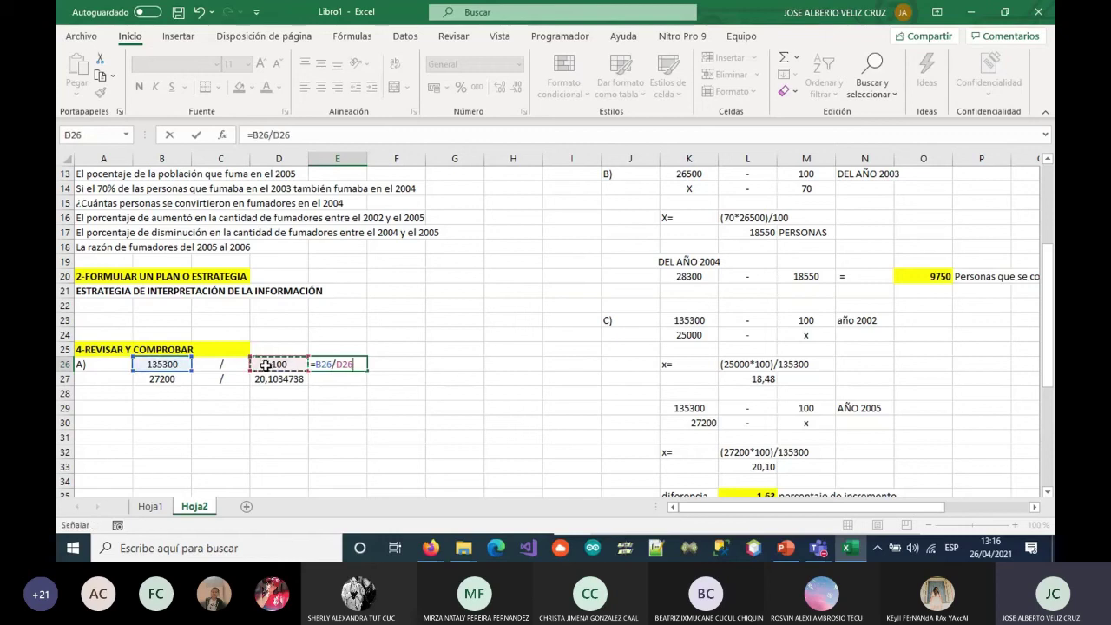
key(Return)
drag(335, 364, 337, 374)
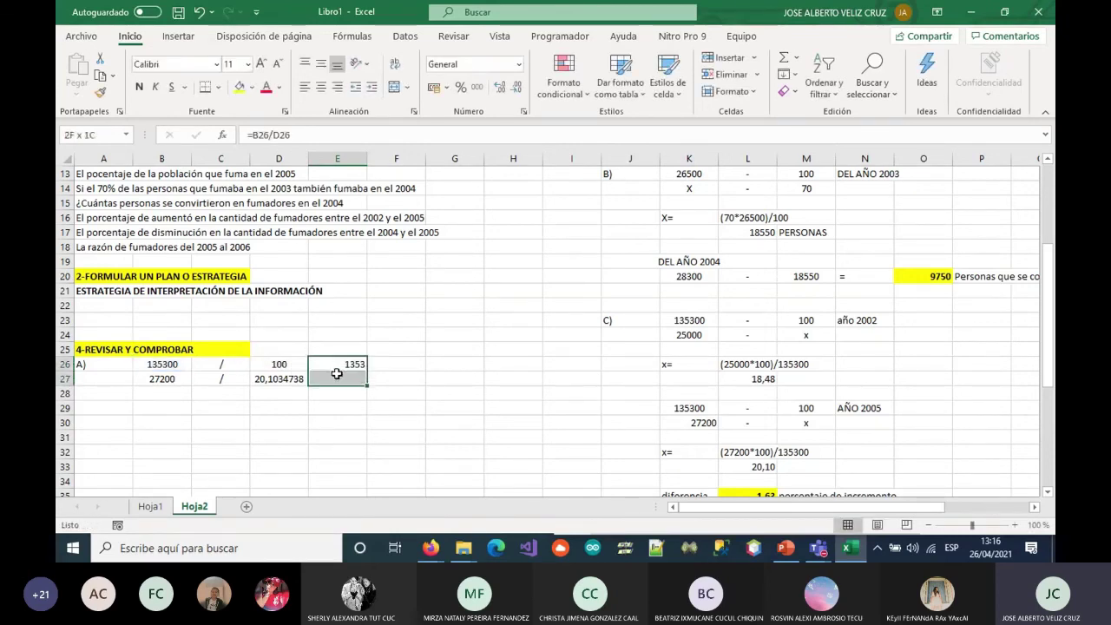
key(ctrl+d)
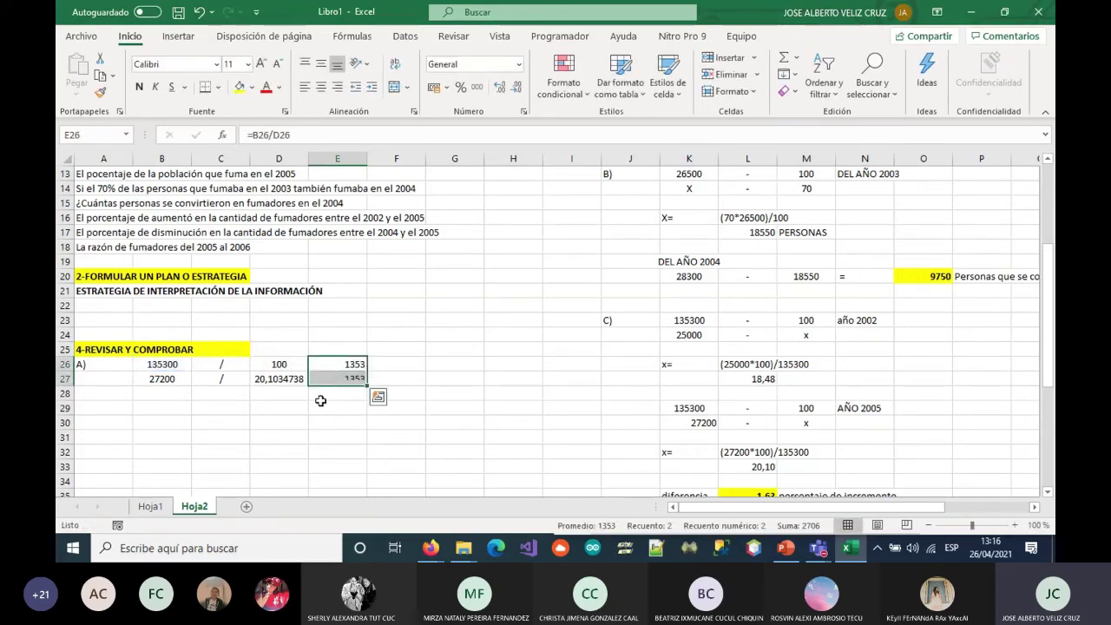
click(378, 396)
click(337, 393)
Write exercise A's answer in G26 as "R// 20,10"
click(346, 366)
key(Right)
key(Right)
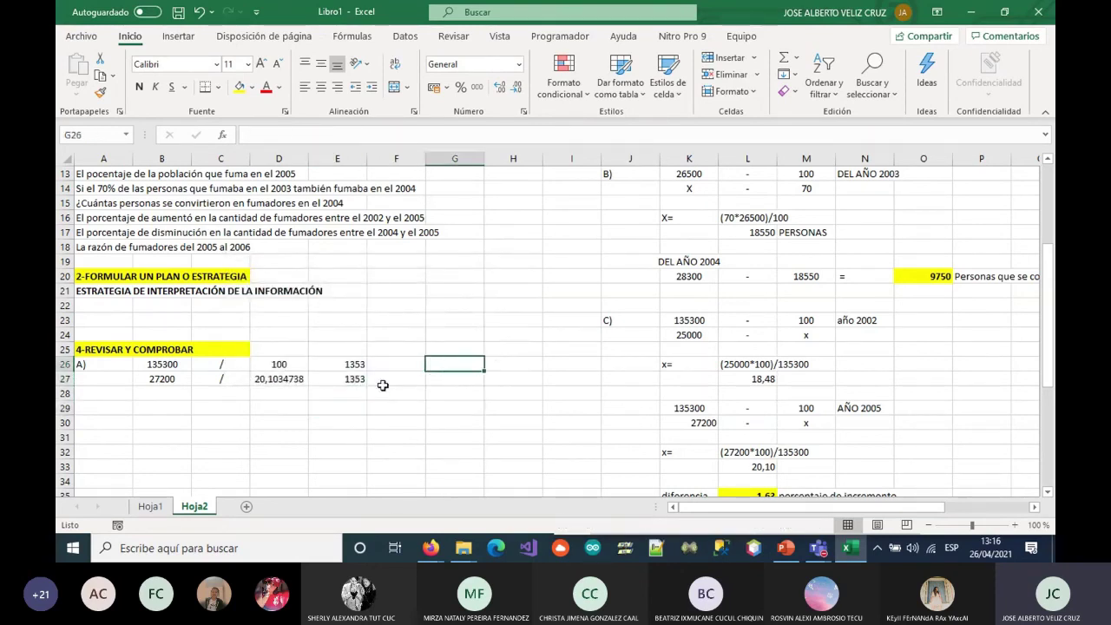
text(r(()
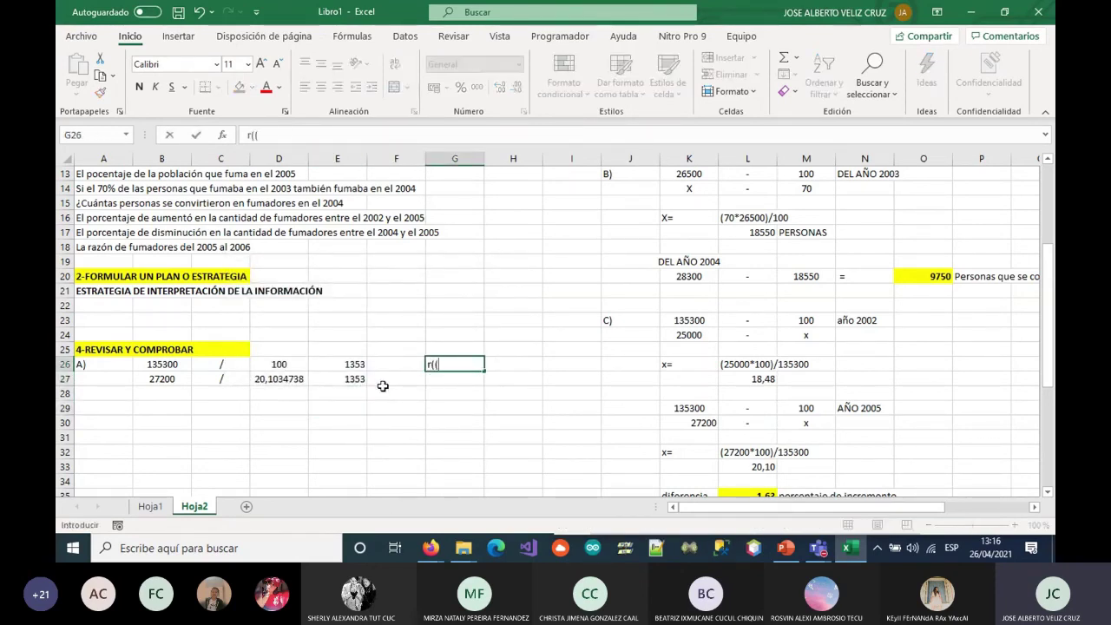
key(BackSpace)
key(BackSpace)
key(BackSpace)
text(R// 20,10)
key(Return)
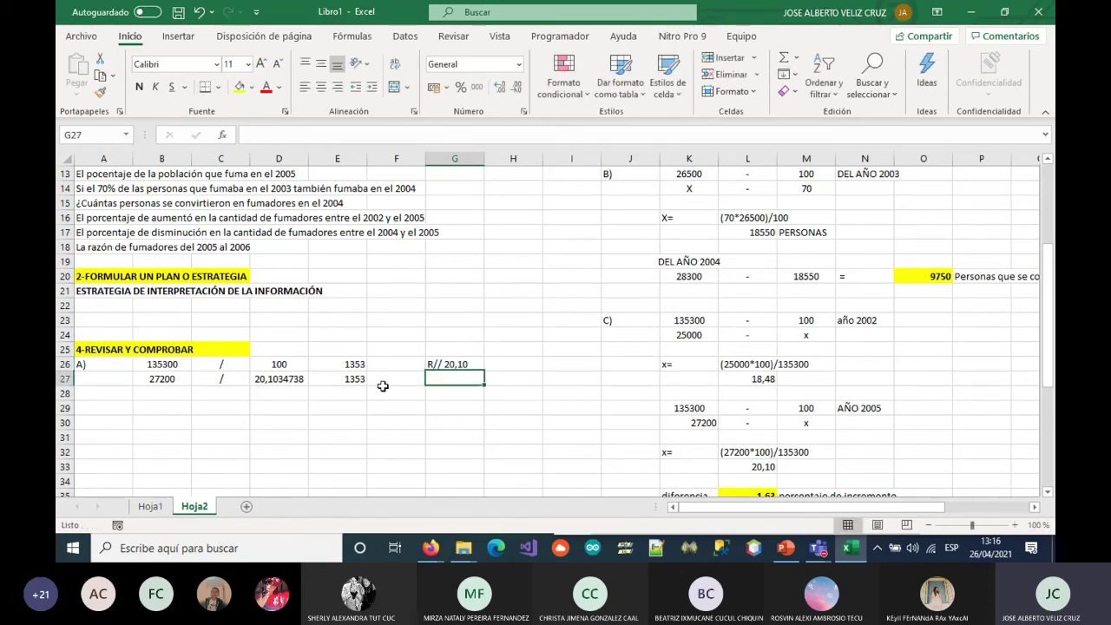
Label the second check "B)" in A30 and write its sum as the text "9750+18550" in B30
click(92, 420)
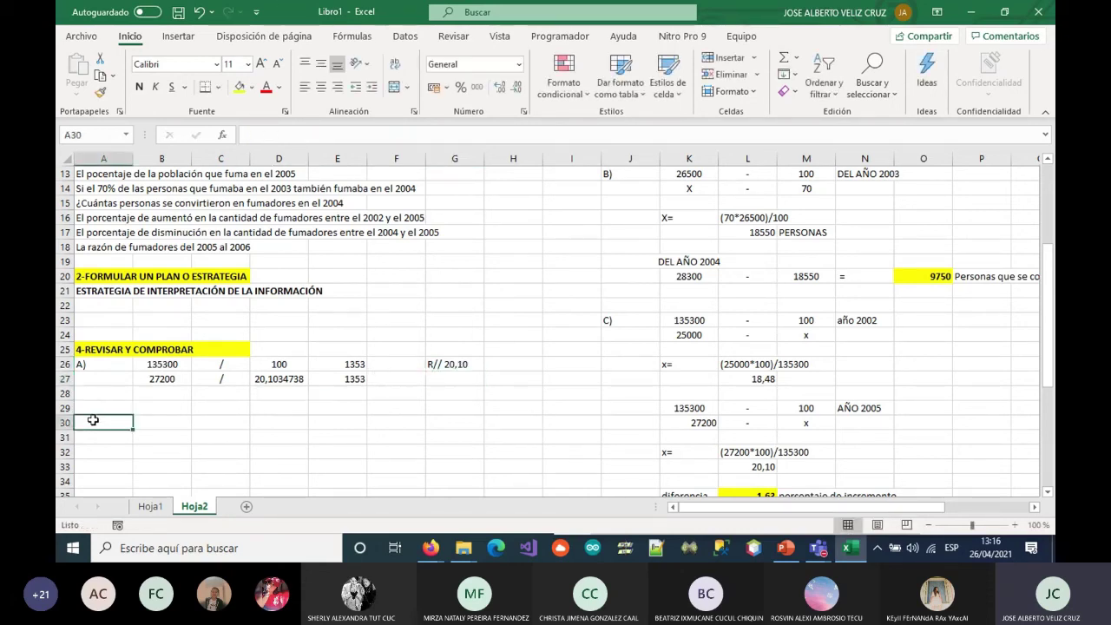
text(B))
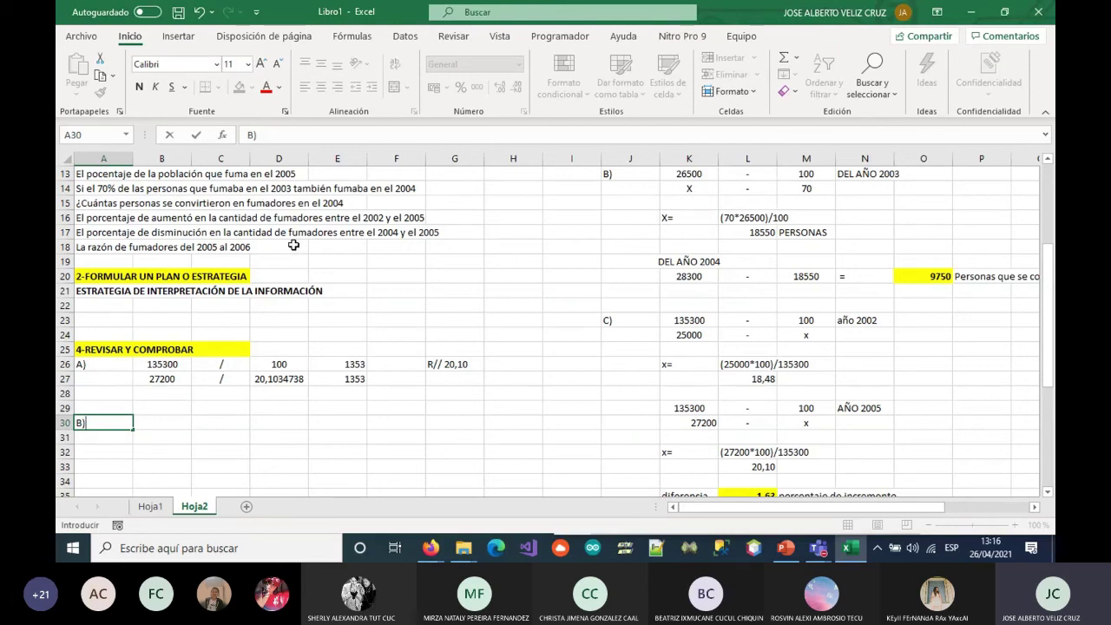
click(139, 414)
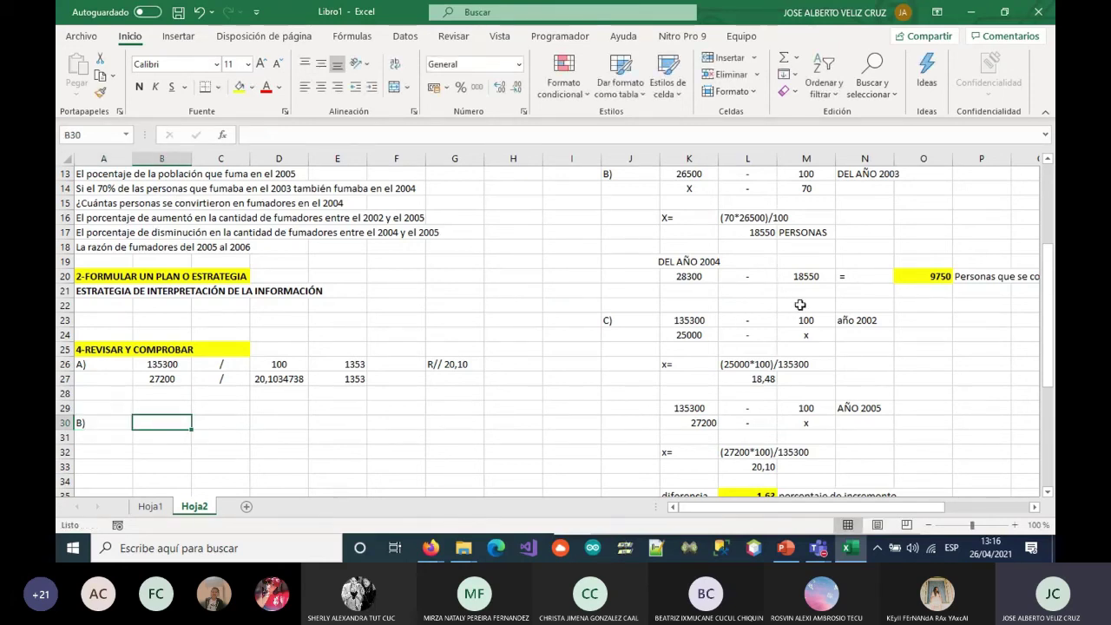
scroll(800, 305, up, 2)
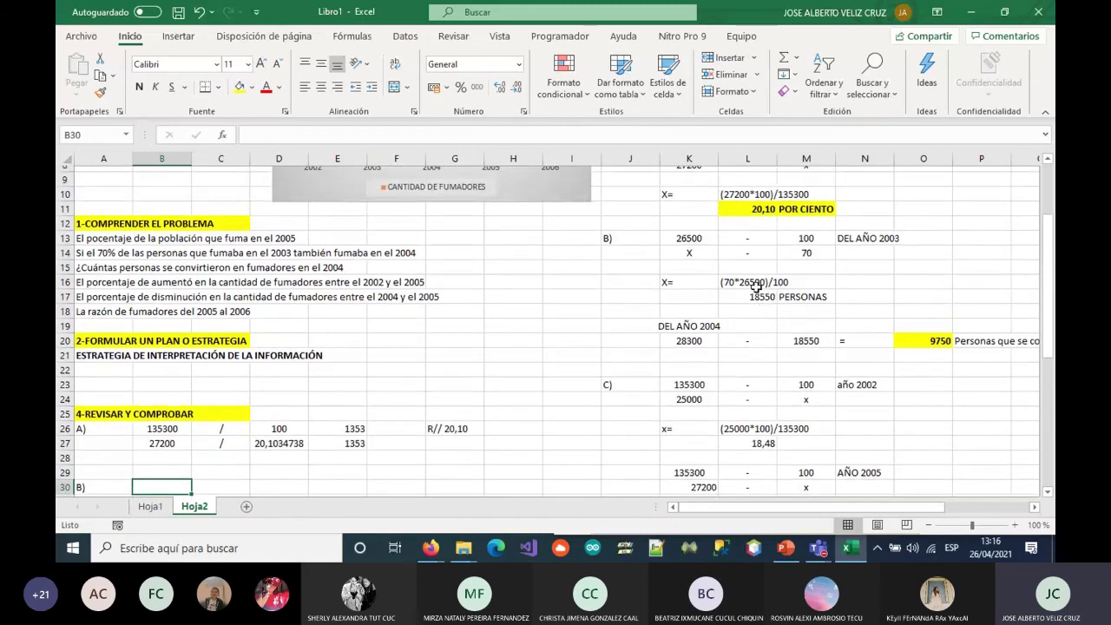
scroll(756, 287, up, 1)
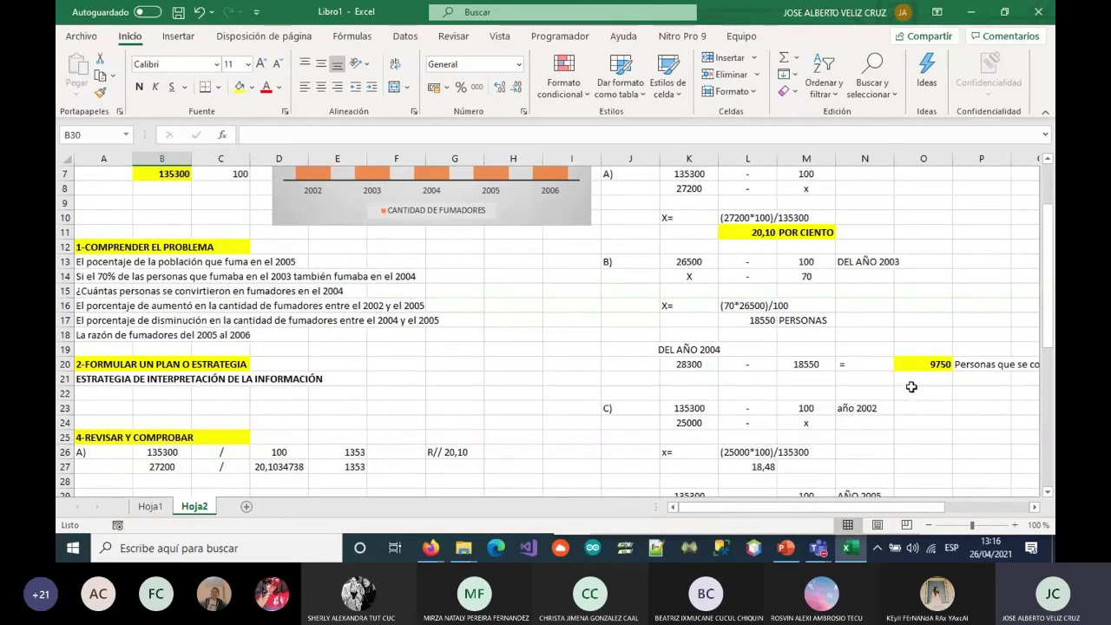
scroll(911, 387, down, 1)
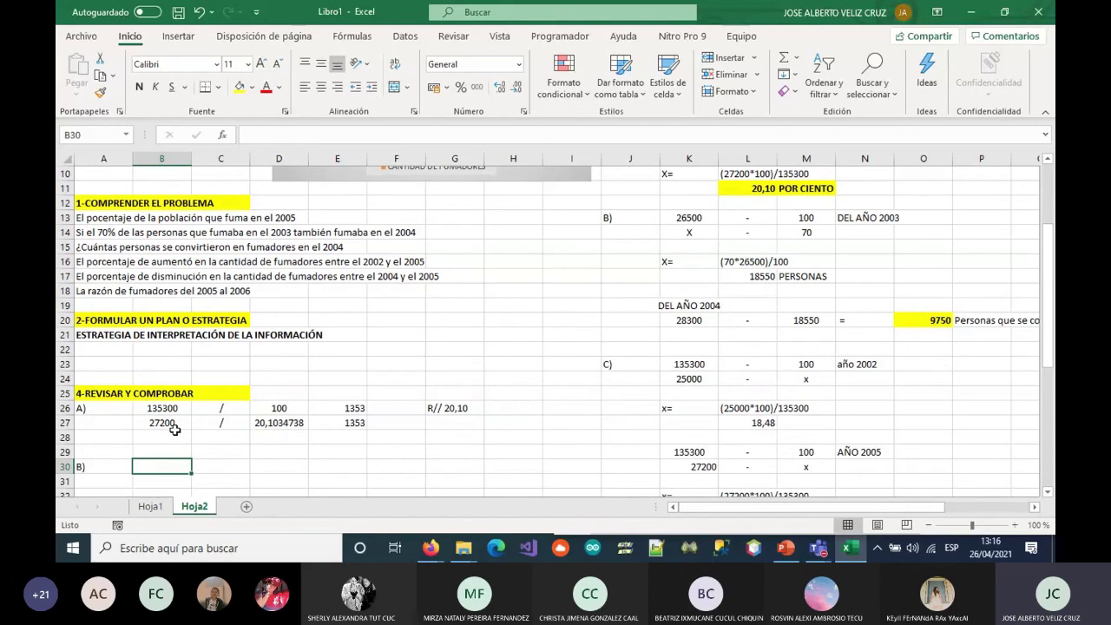
text(9750+)
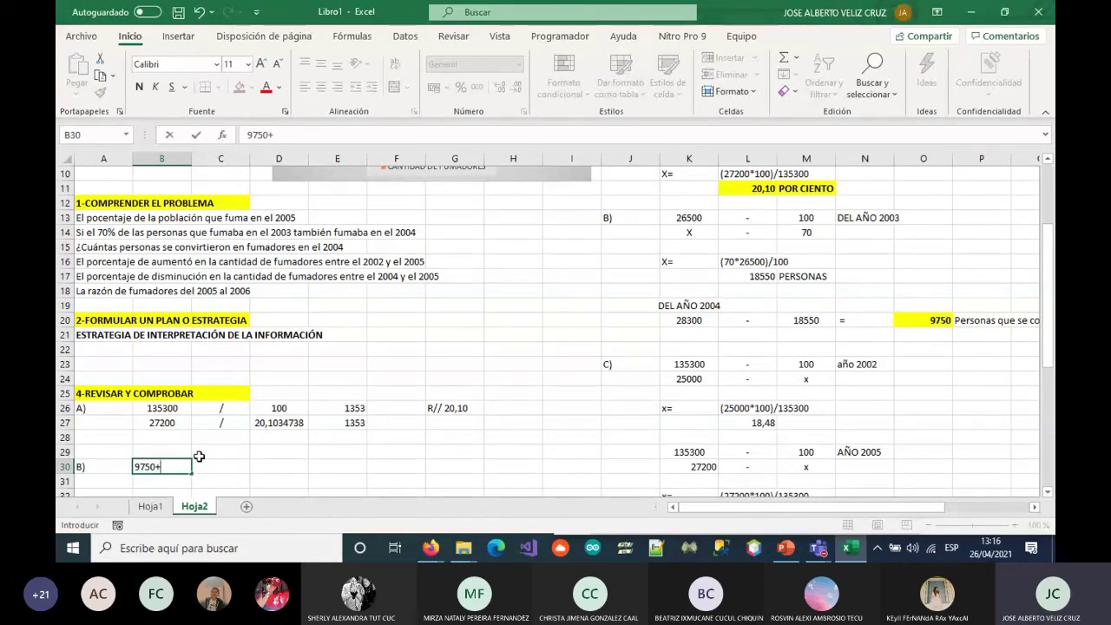
text(18550)
key(Tab)
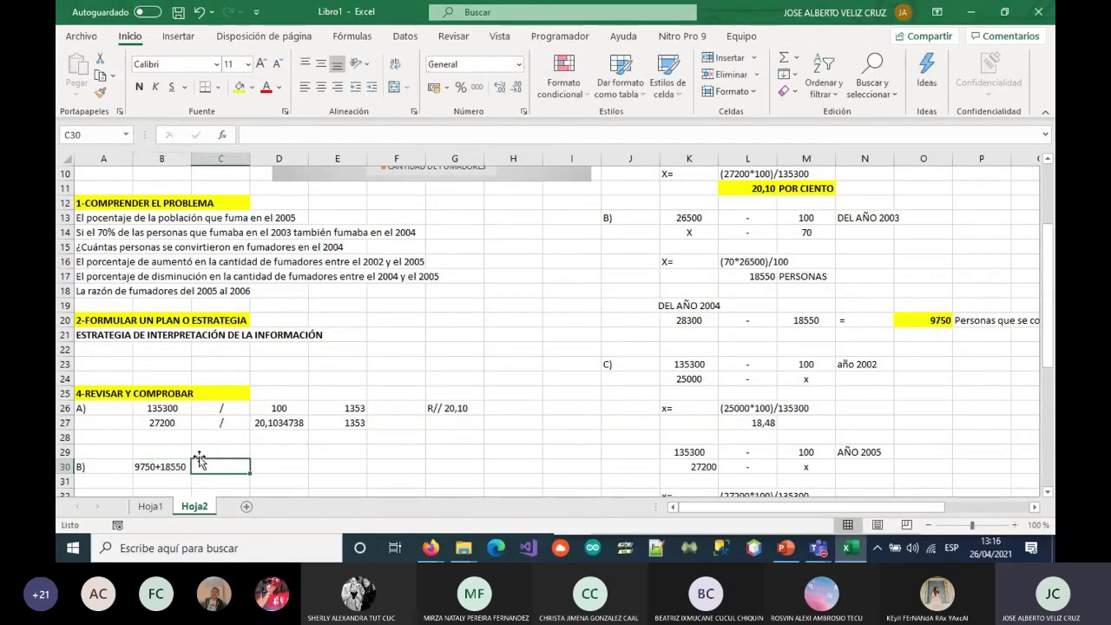
Calculate check B's sum in C30 with the formula =O20+M20
text(=)
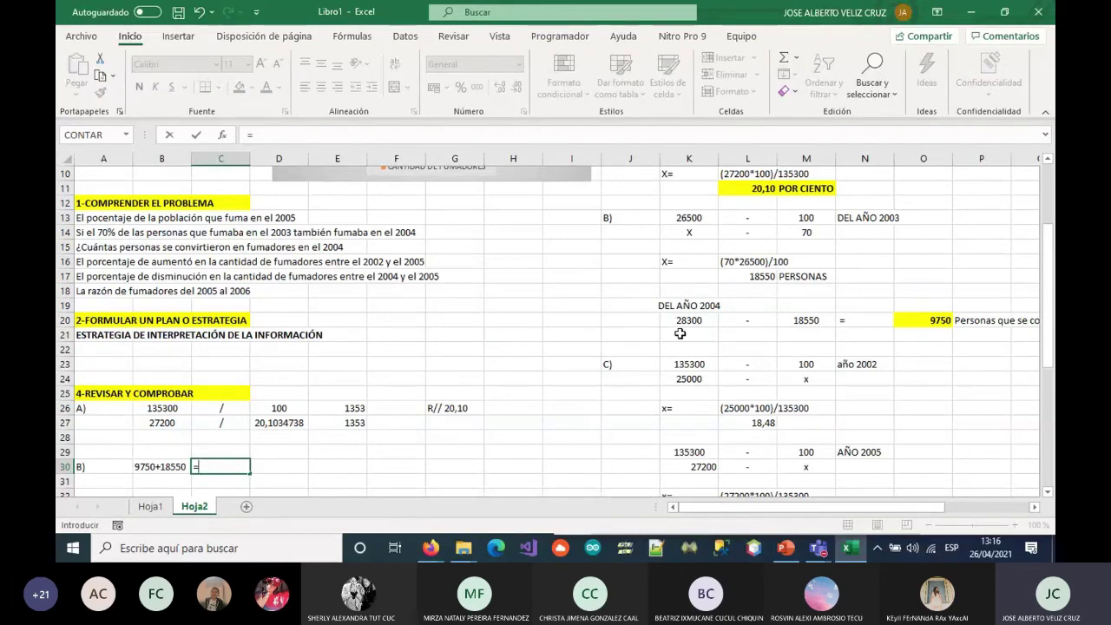
click(926, 319)
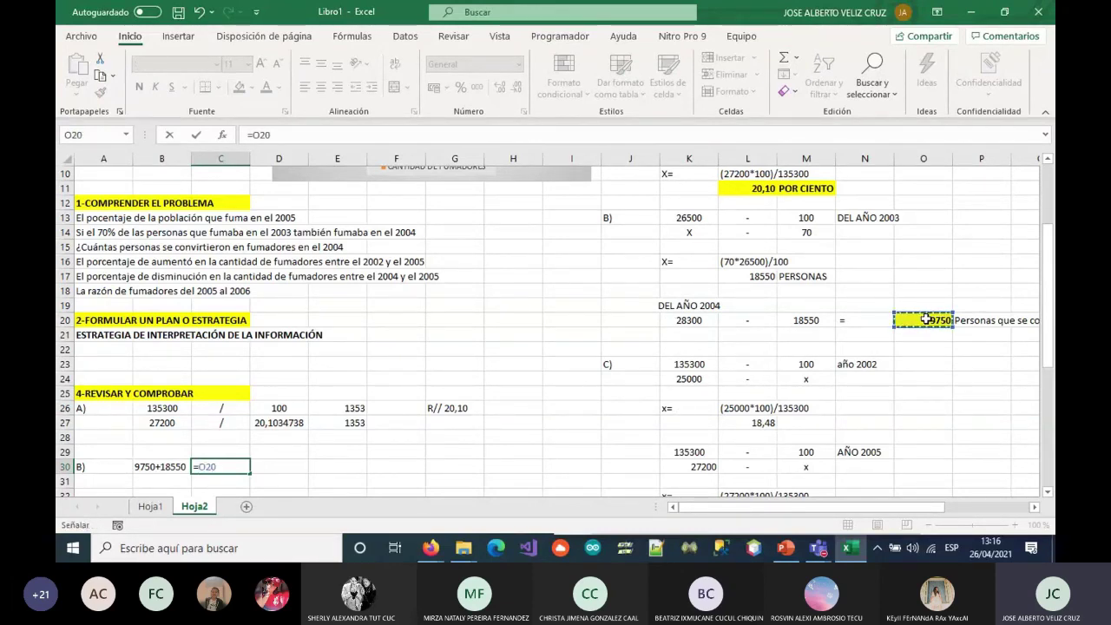
text(+)
click(806, 319)
key(Return)
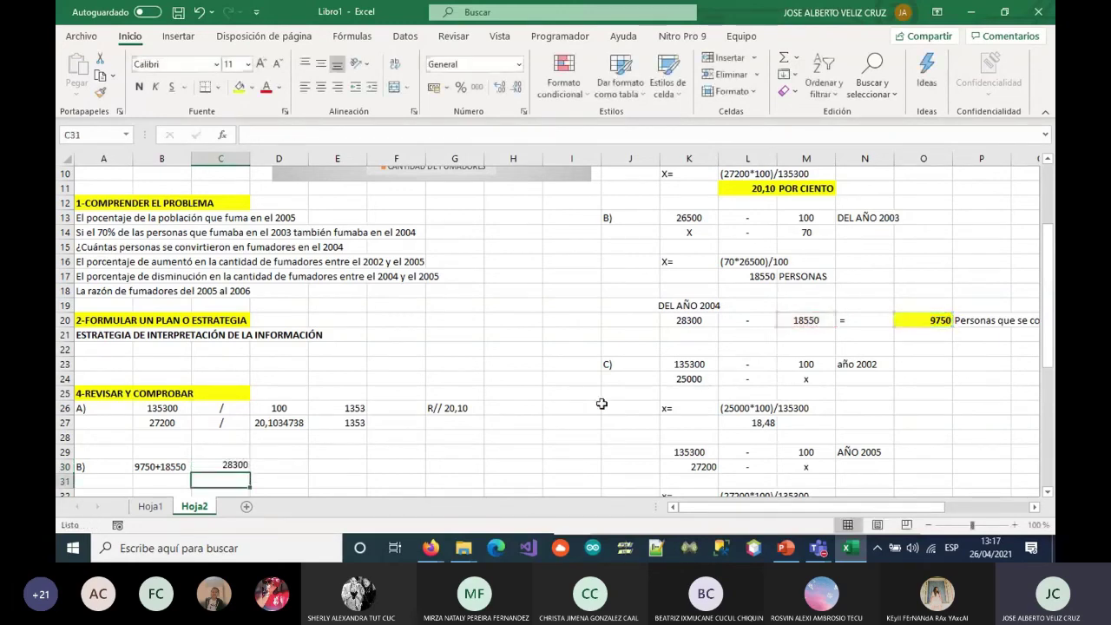
Describe check B's result in D30 as "TOTAL FUMADORES DEL 2004"
scroll(274, 460, down, 1)
click(276, 420)
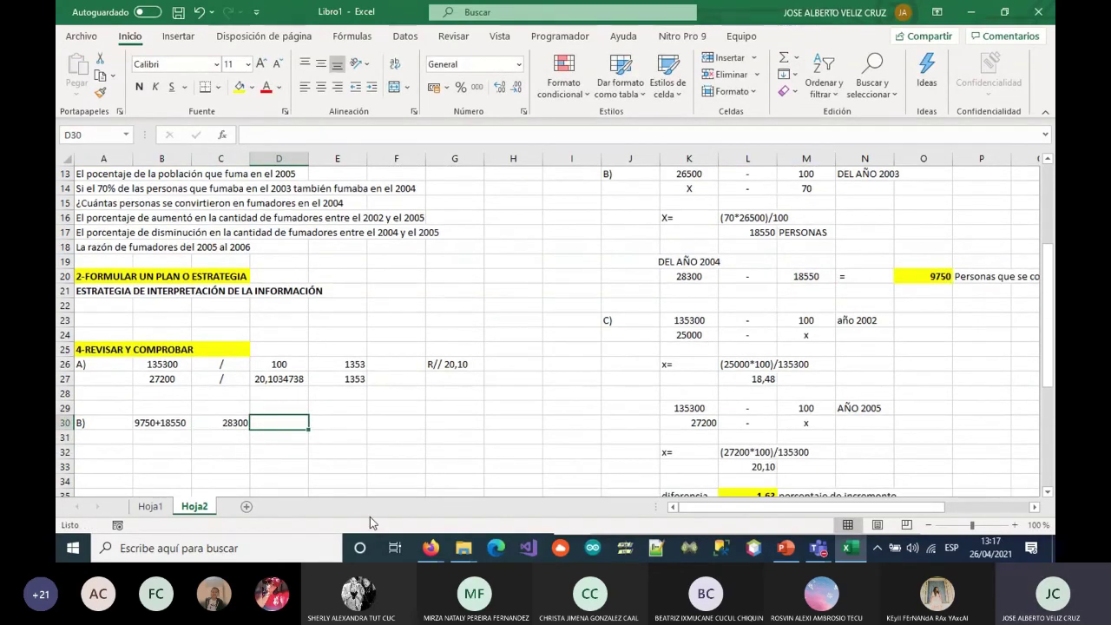
text(DE)
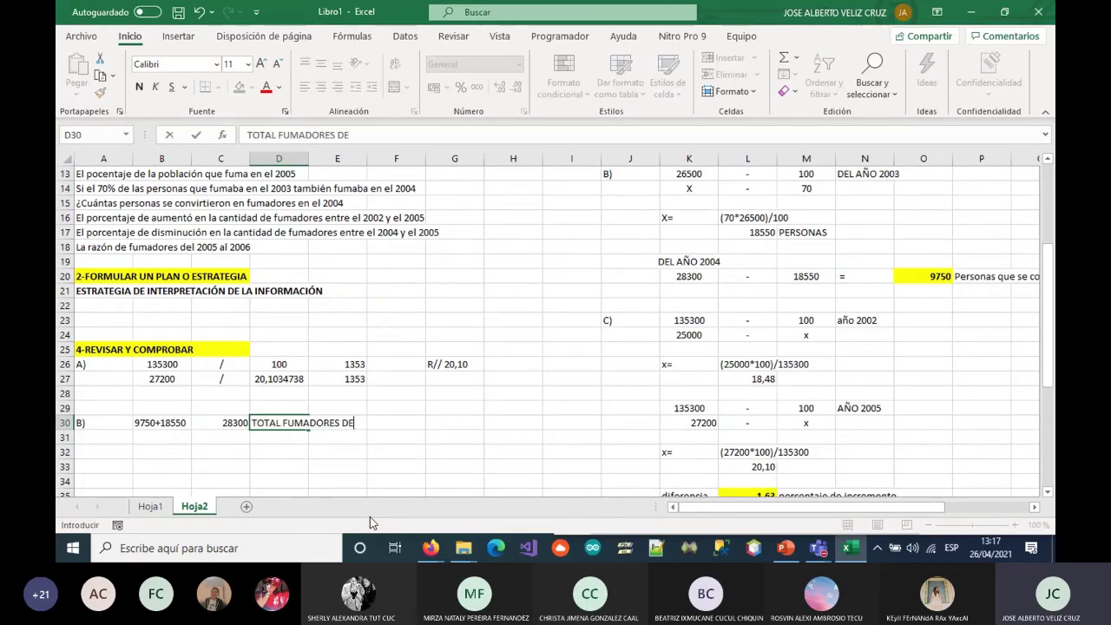
text(L 2004)
Write exercise B's answer in G30 as "R// 9750"
key(Tab)
key(Tab)
key(Tab)
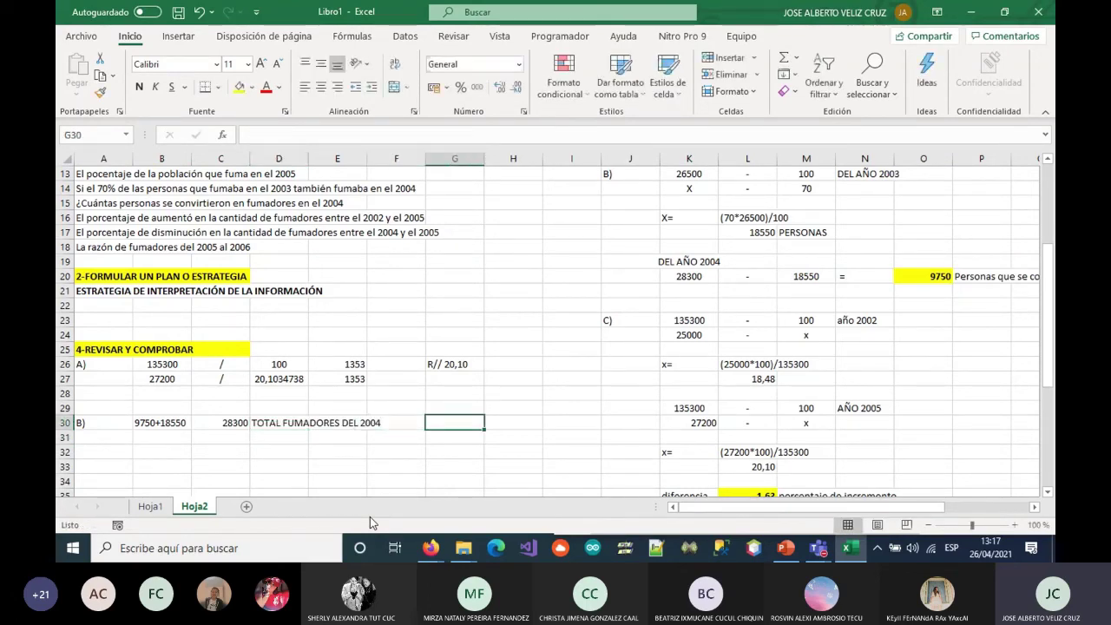
text(R//)
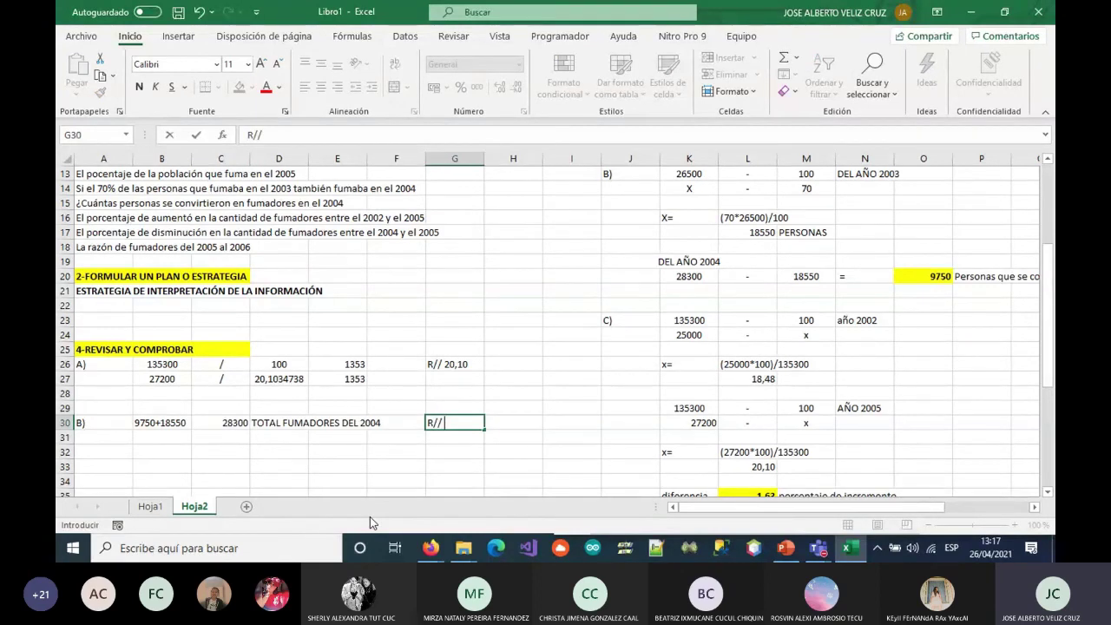
text( 9750)
key(Return)
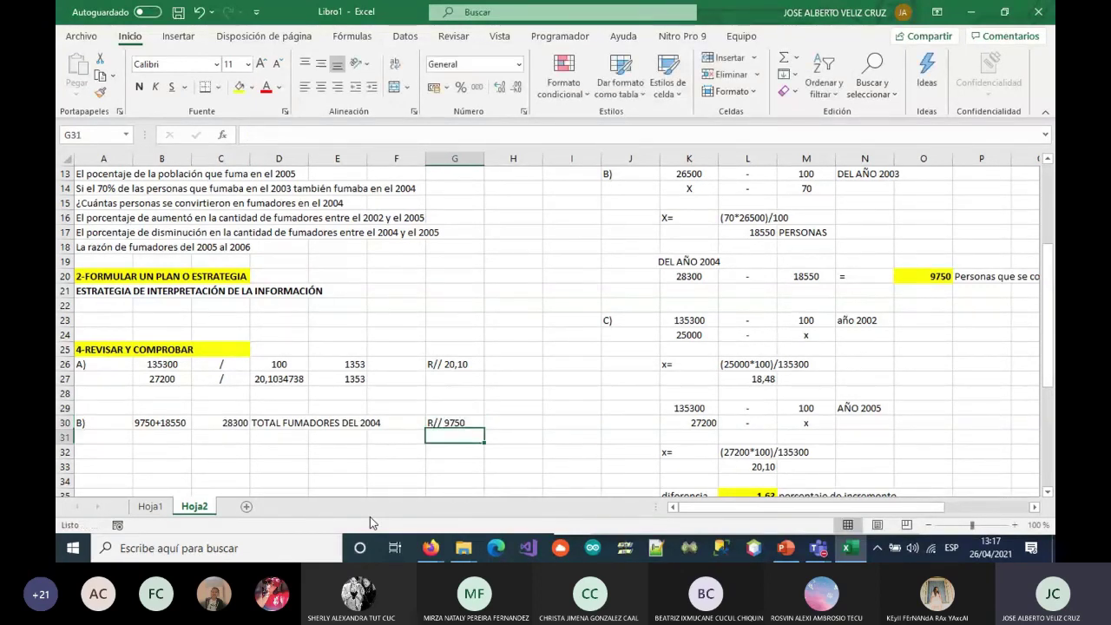
Label the third check "C)" in A33
key(Left)
key(Left)
key(Left)
key(Left)
key(Left)
key(Left)
key(Down)
key(Down)
text(C))
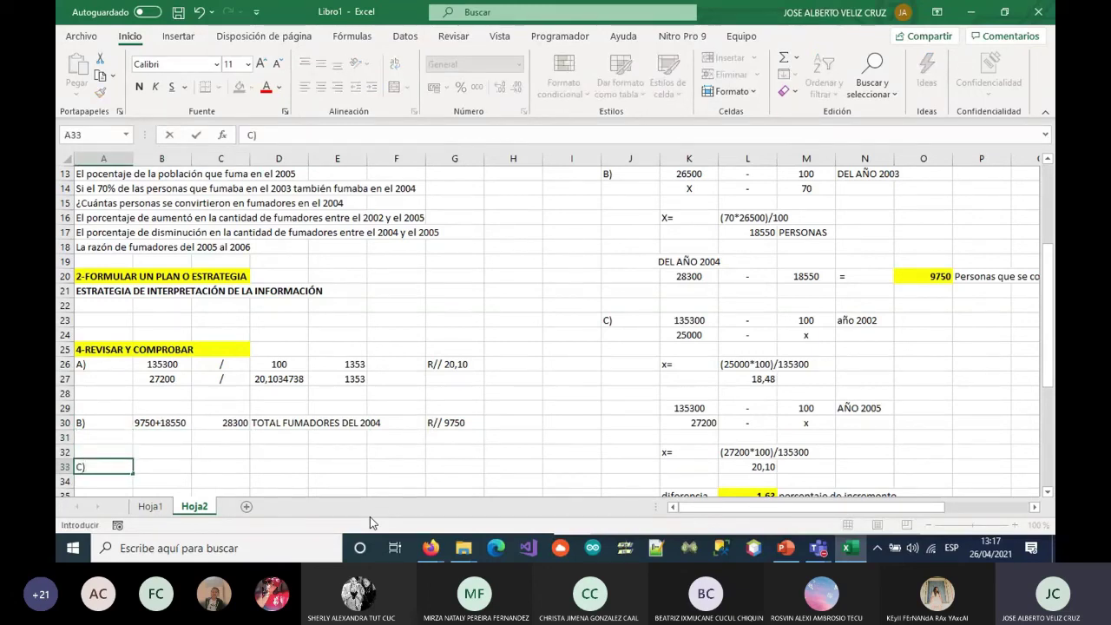
Write check C's sum of the increase and the 2002 percentage as the text "1,63+18,48" in B33
key(Right)
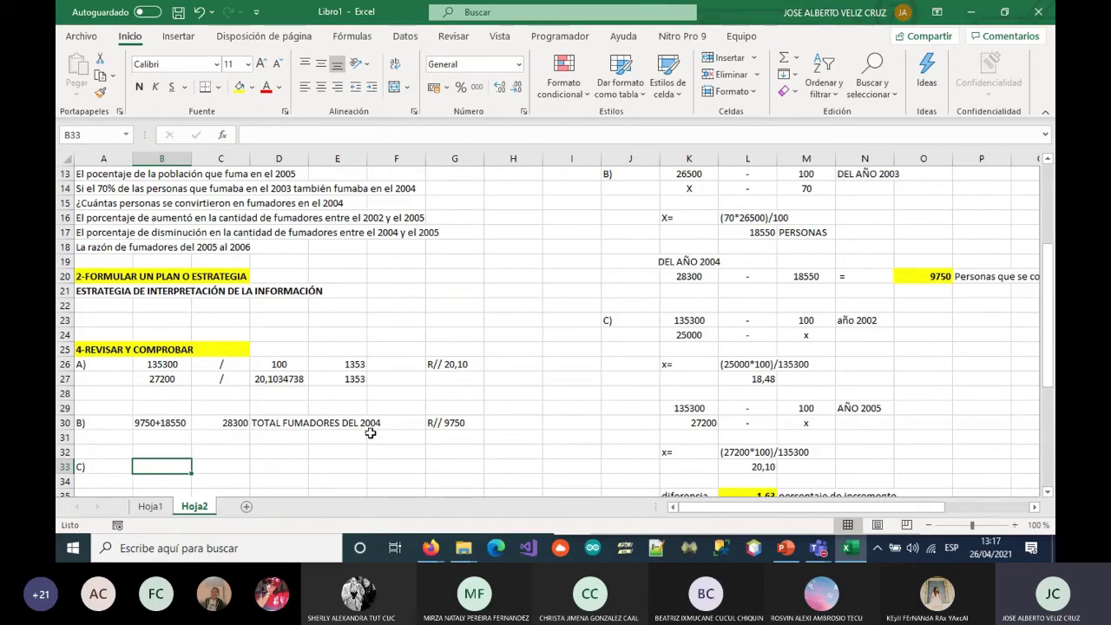
scroll(726, 371, down, 1)
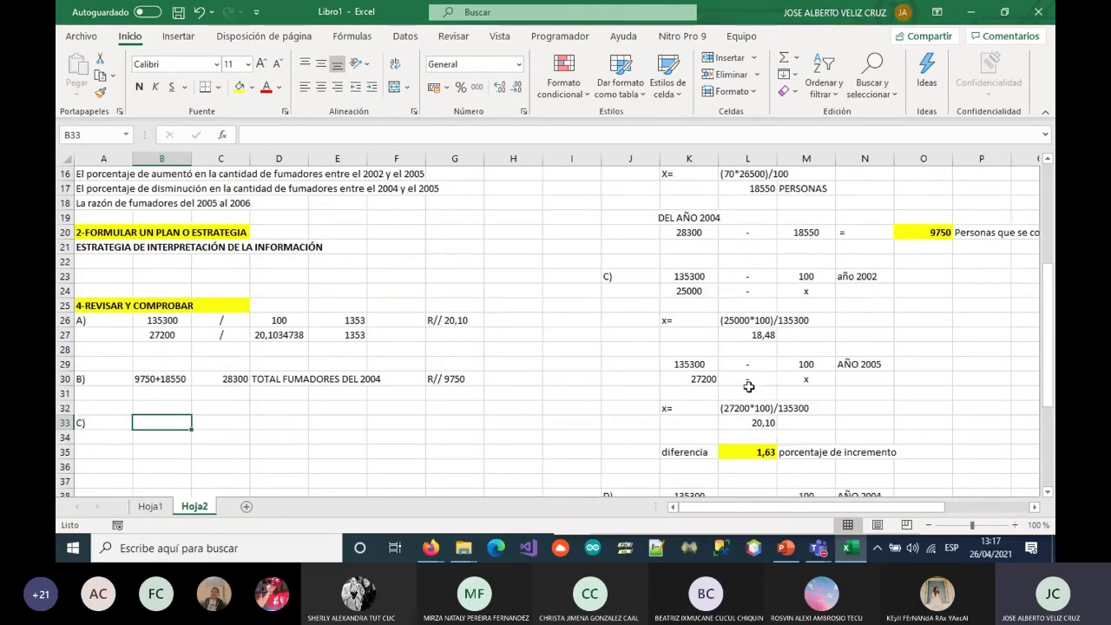
scroll(755, 434, down, 1)
scroll(749, 415, up, 1)
scroll(781, 457, down, 1)
scroll(823, 456, down, 1)
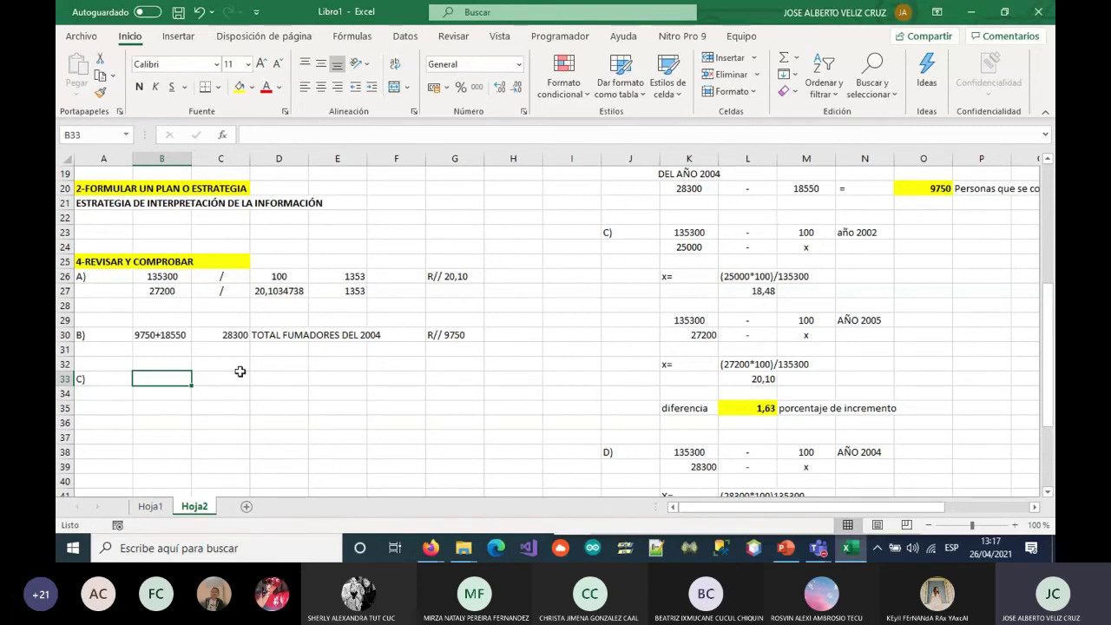
text(1,63+20)
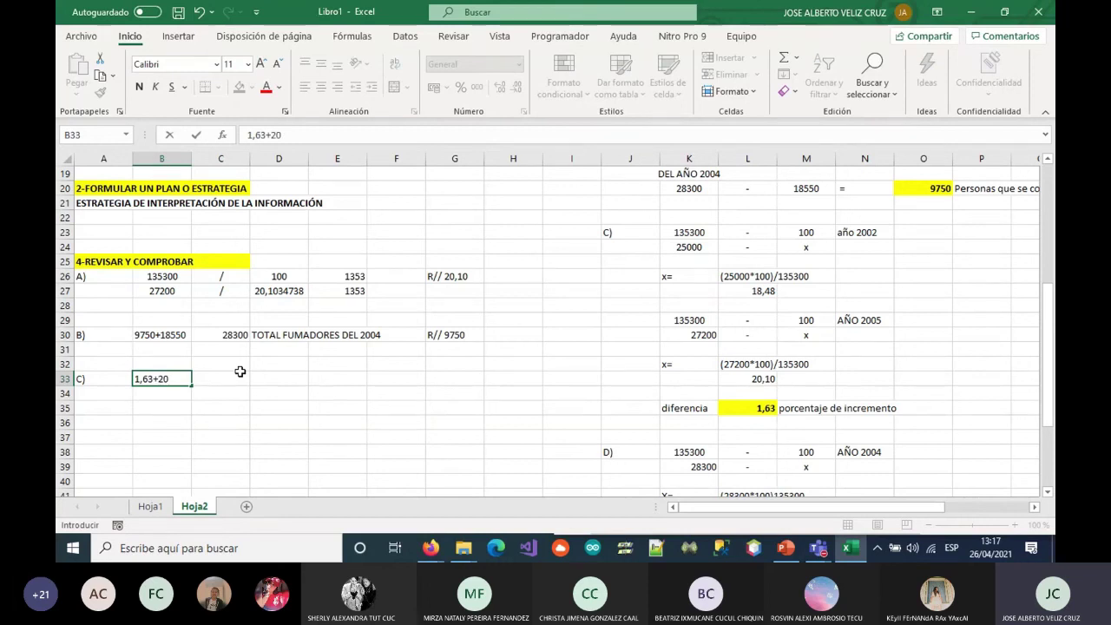
key(BackSpace)
key(BackSpace)
text(18,48)
Calculate check C's sum in C33 with the formula =L35+L27
click(240, 373)
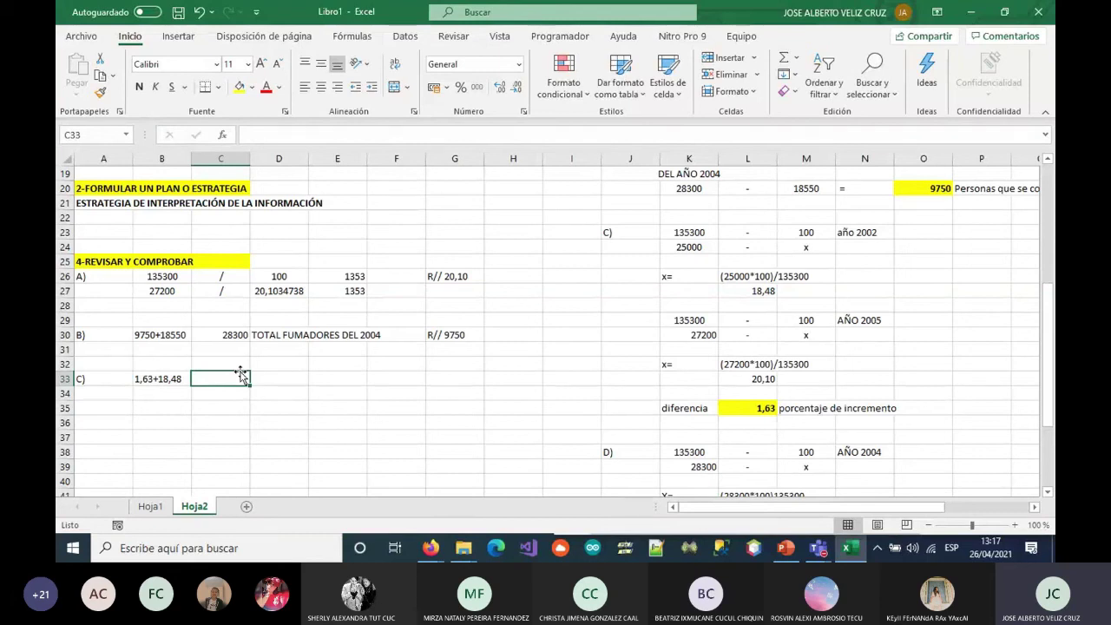
text(=)
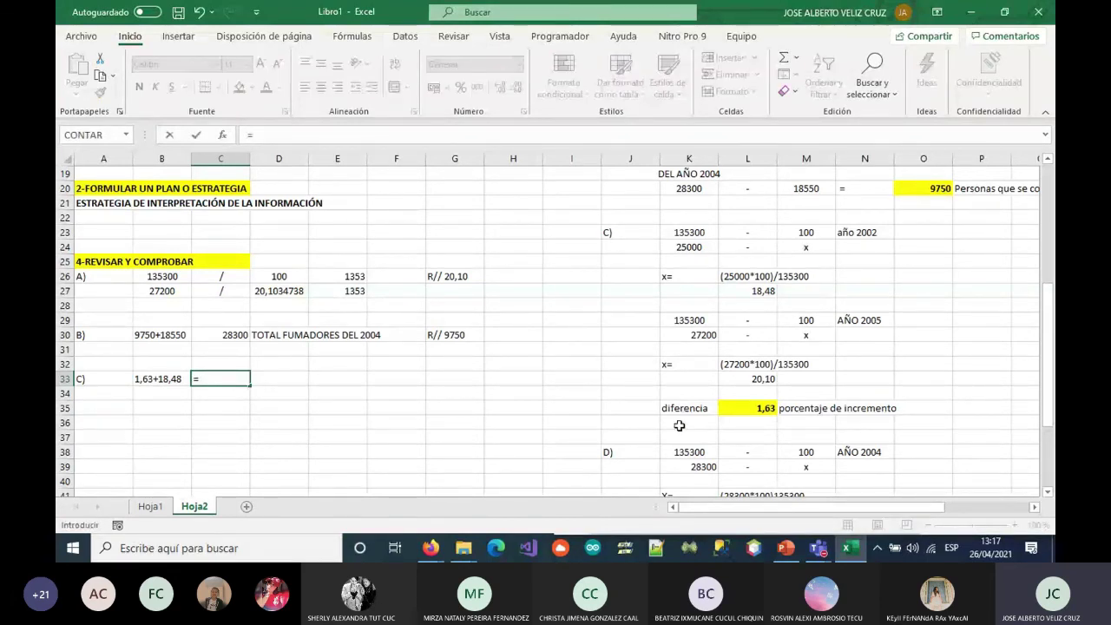
click(748, 408)
text(+)
click(761, 290)
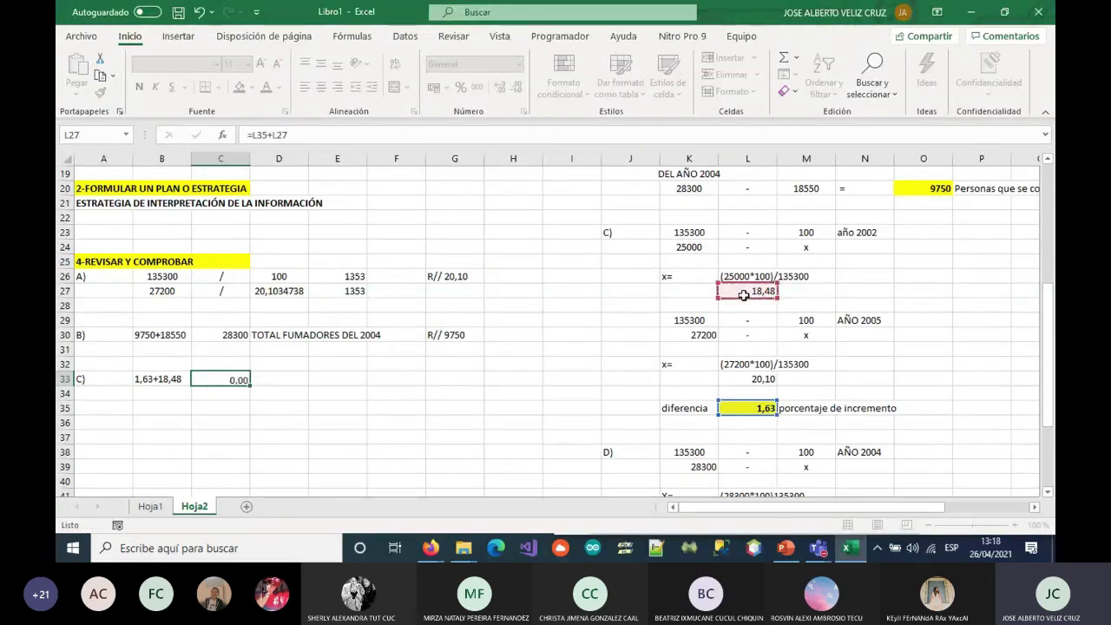
key(Return)
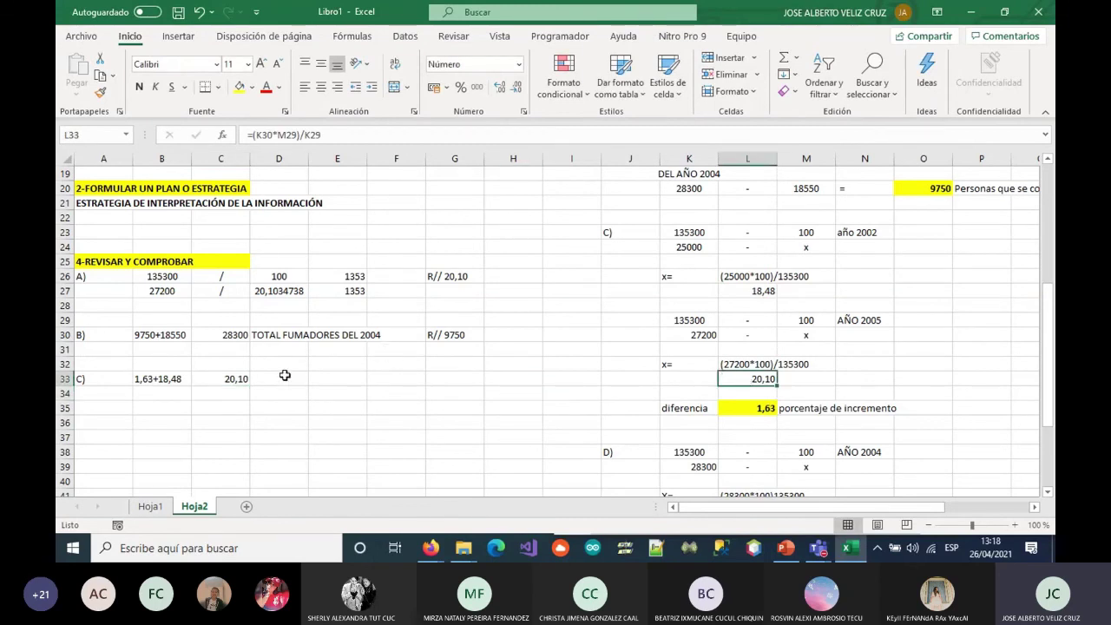
Describe check C's result in D33 as "PORCENTAJE DEL AÑO 2005"
click(285, 378)
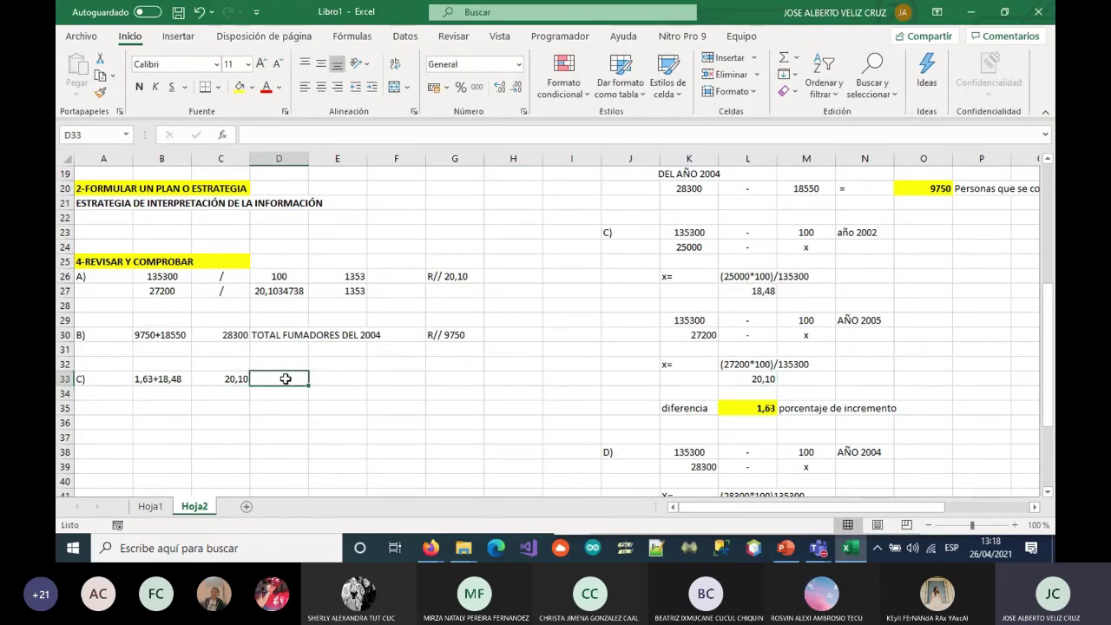
text(PORCENTAJE DEL AÑO 2005)
key(Tab)
key(Tab)
key(Tab)
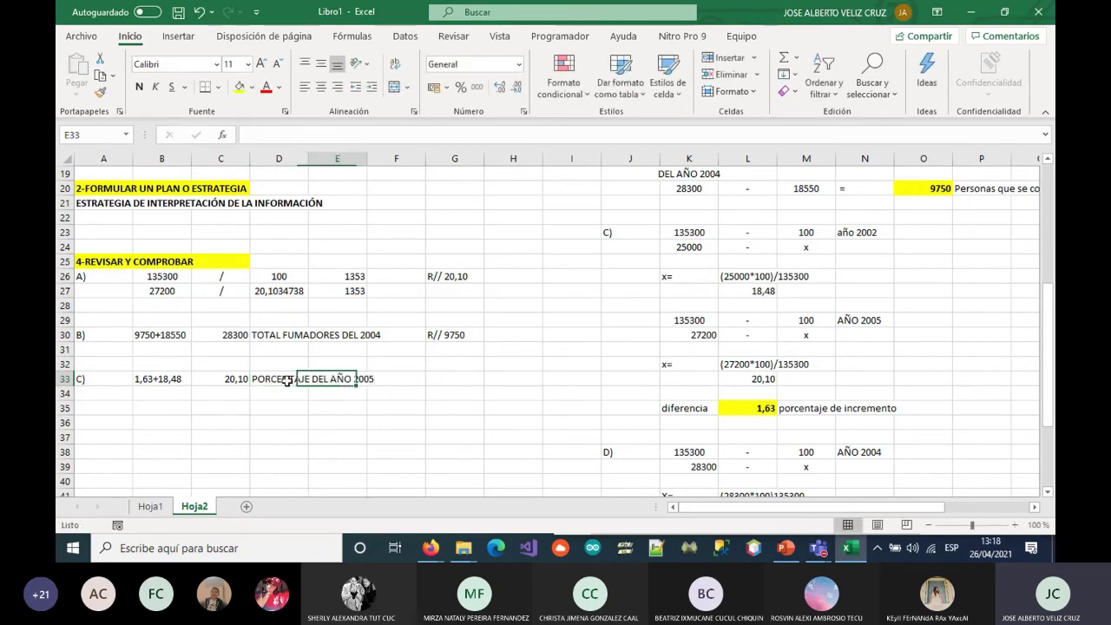
Write check C's answer in G33 as "R// 1,63 % EL INCREMENTO"
text(R)
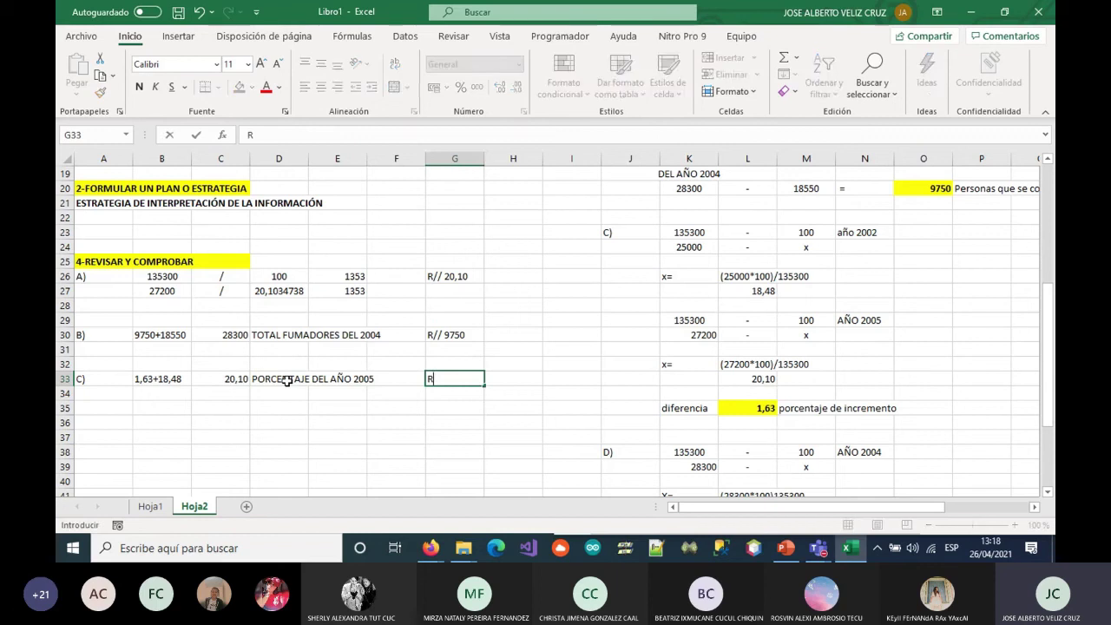
text(// 1,63 %)
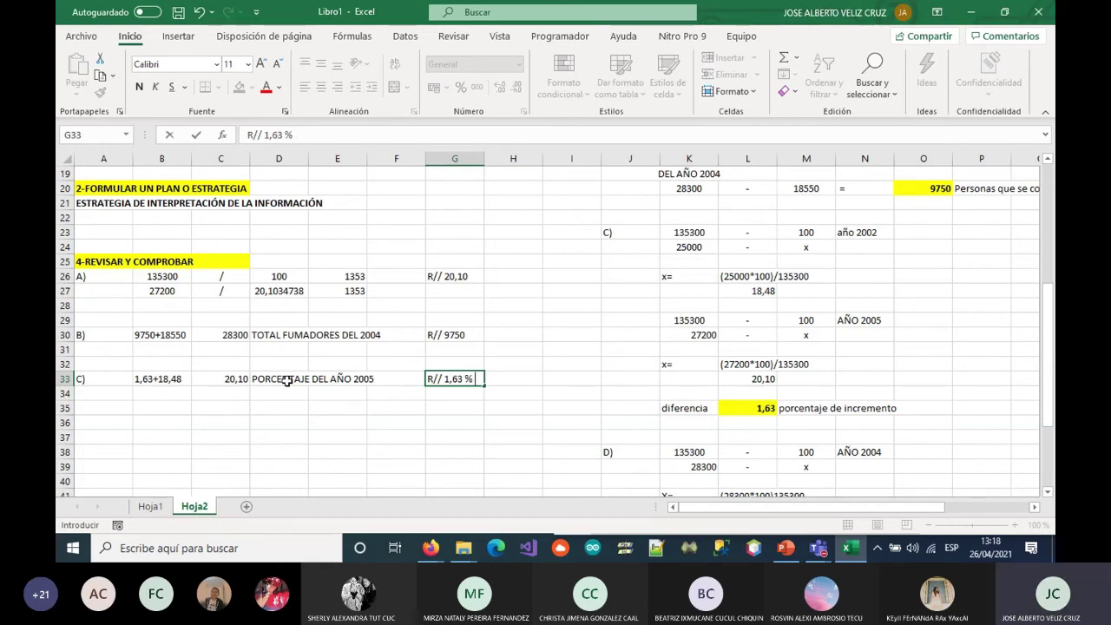
text(EL INCREMENTO)
key(Return)
Label the fourth check "D)" in A35
key(Left)
key(Left)
key(Left)
key(Left)
key(Left)
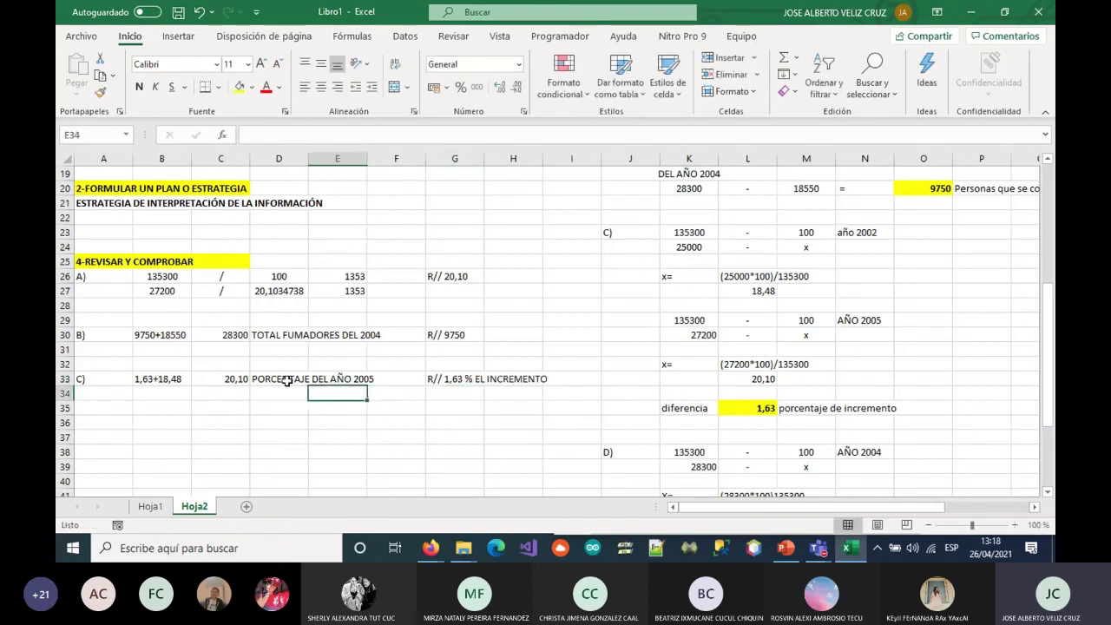
key(Left)
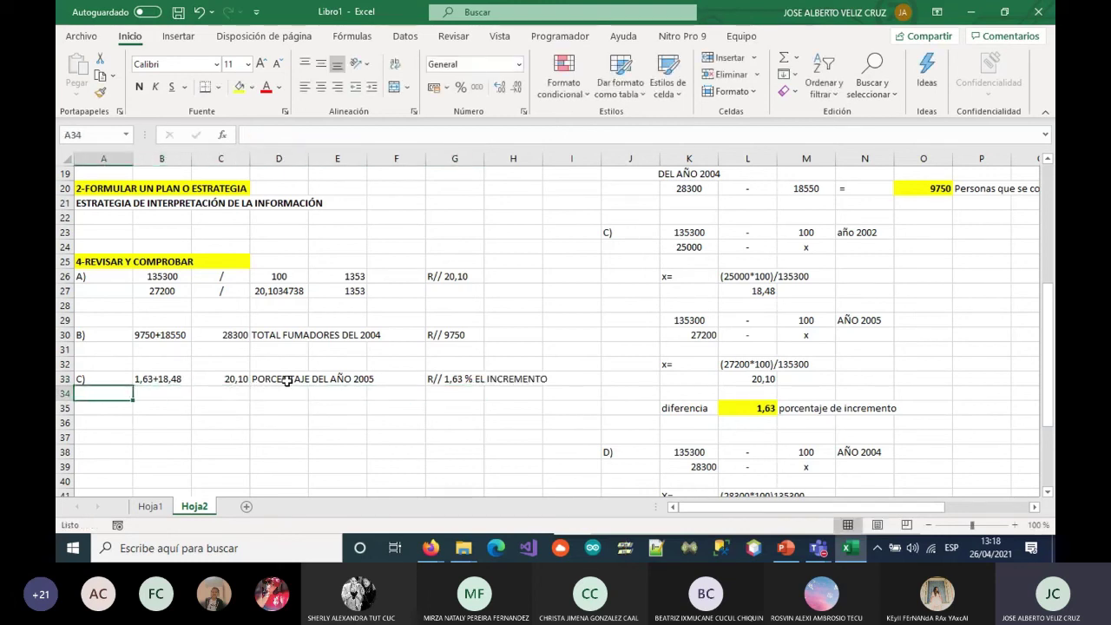
key(Down)
text(D))
key(Right)
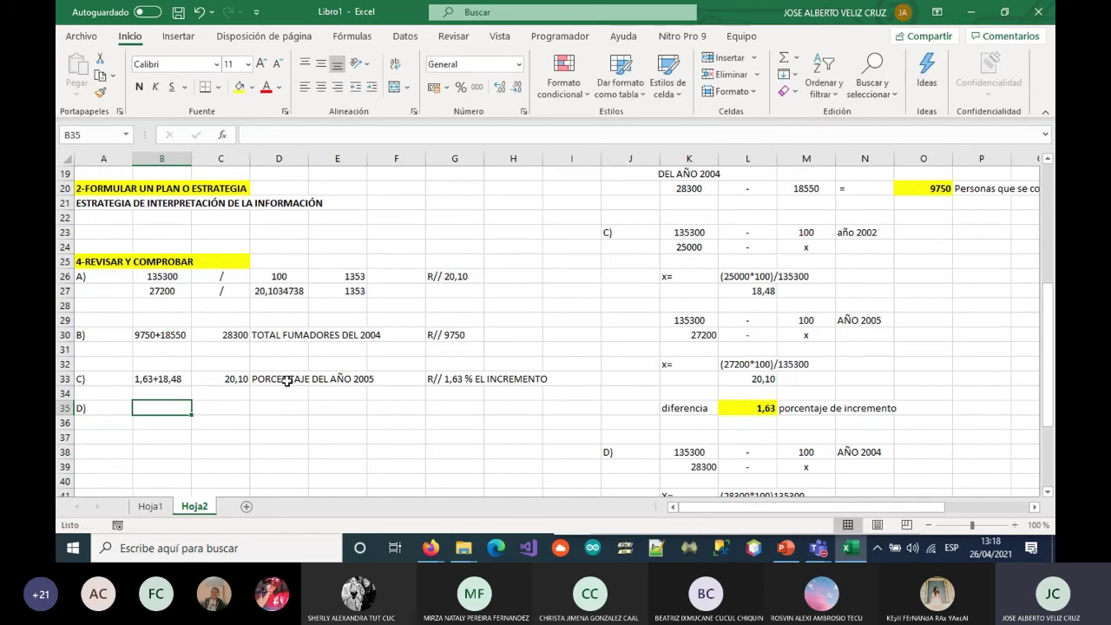
Write check D's sum of the decrease and the 2005 percentage as the text "0,81+20,10" in B35
scroll(752, 454, down, 1)
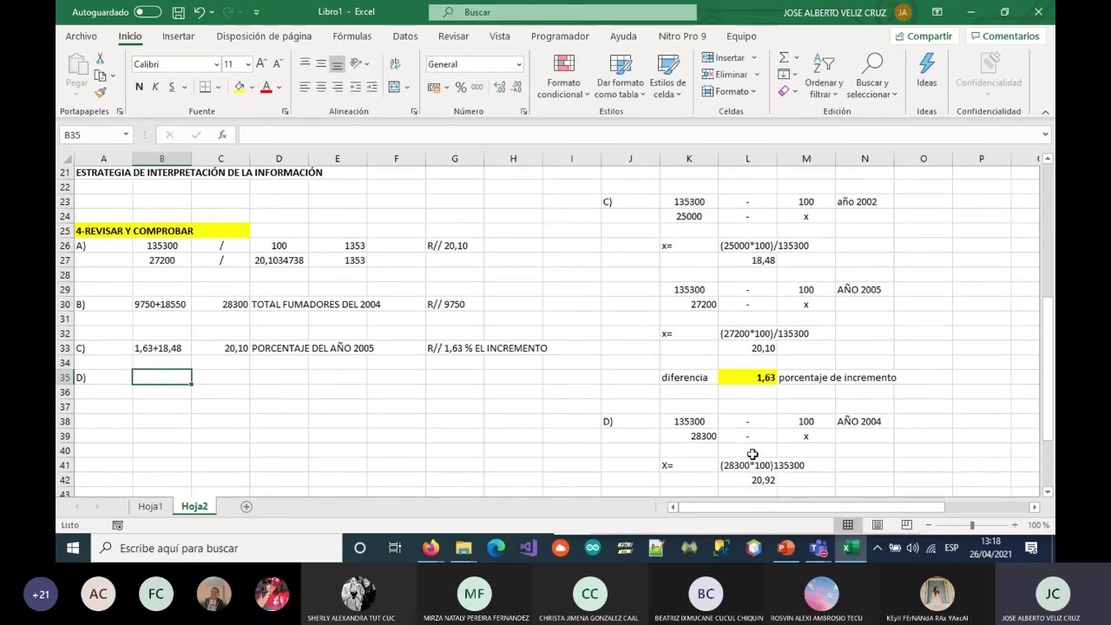
scroll(504, 385, down, 1)
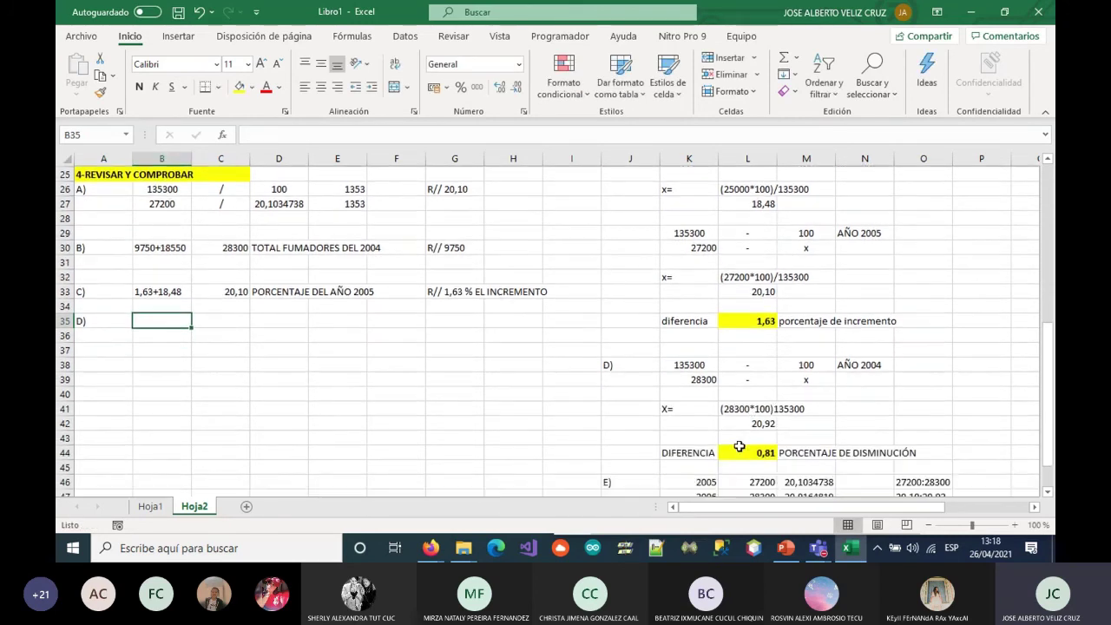
text(0,)
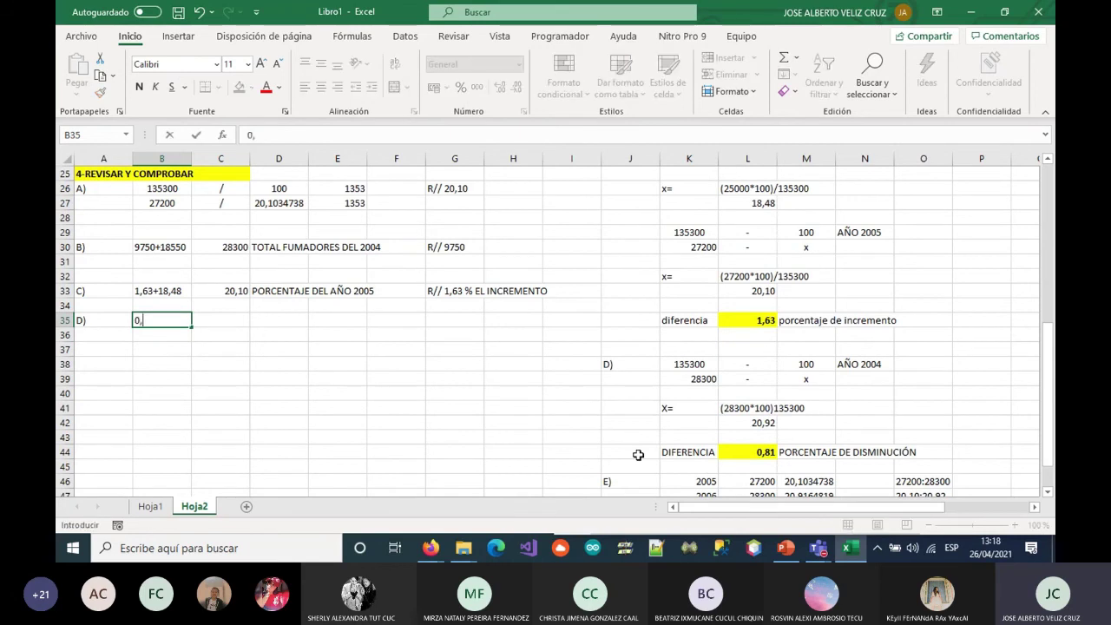
text(81+20,10)
key(Tab)
Calculate check D's sum in C35 with the formula =L44+L33
text(=)
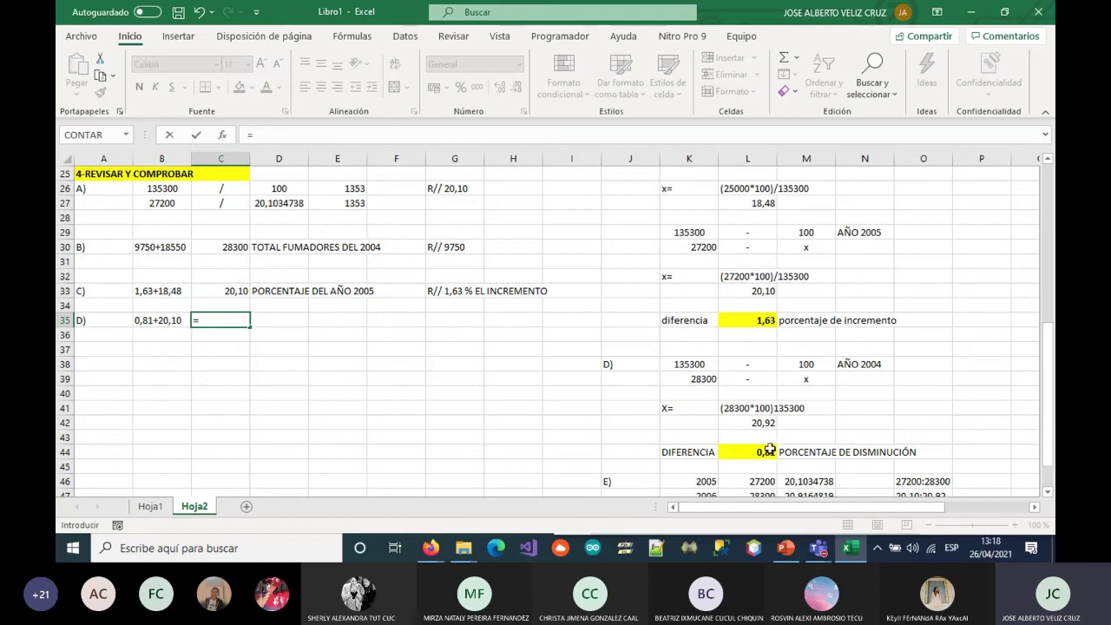
click(753, 452)
text(+)
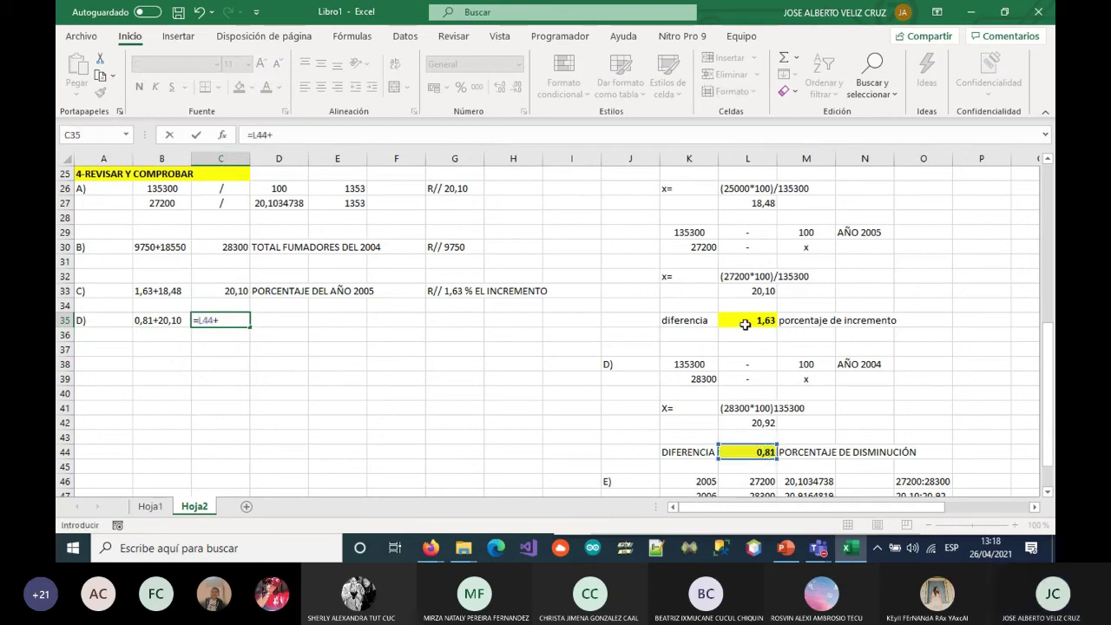
click(748, 293)
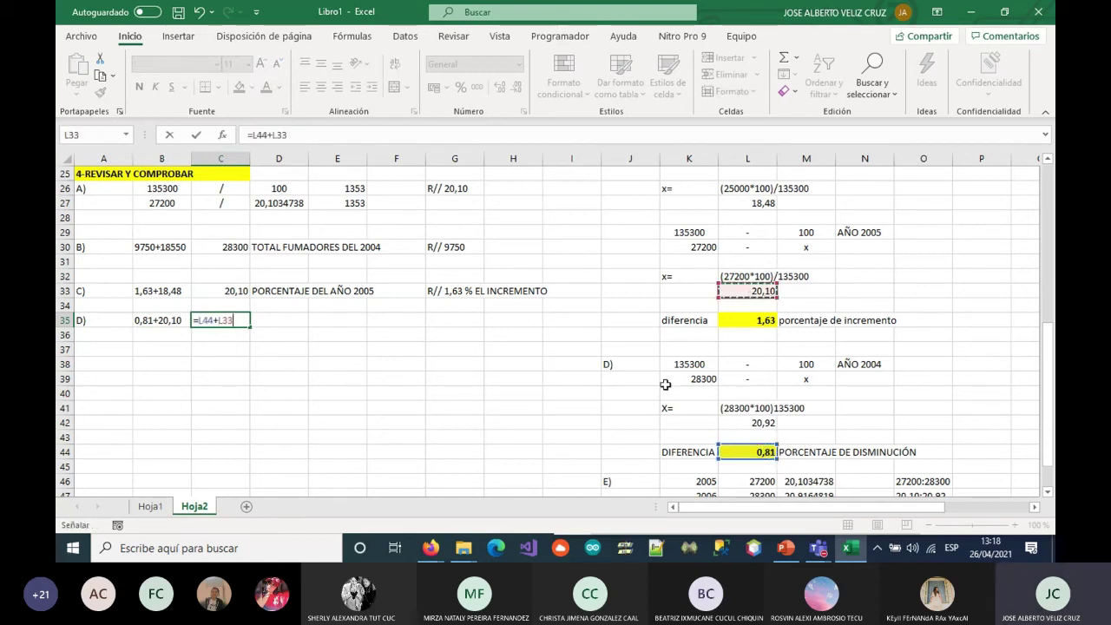
key(Return)
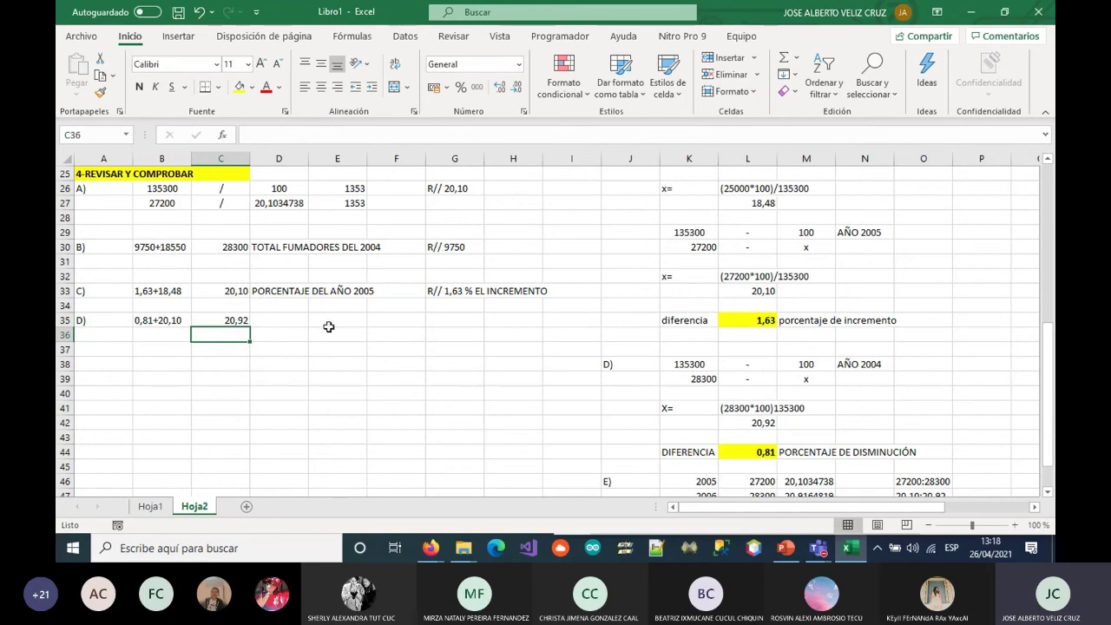
Describe check D's result in D35 as "PORCENTAJE DEL AÑO 2004"
click(279, 330)
key(Up)
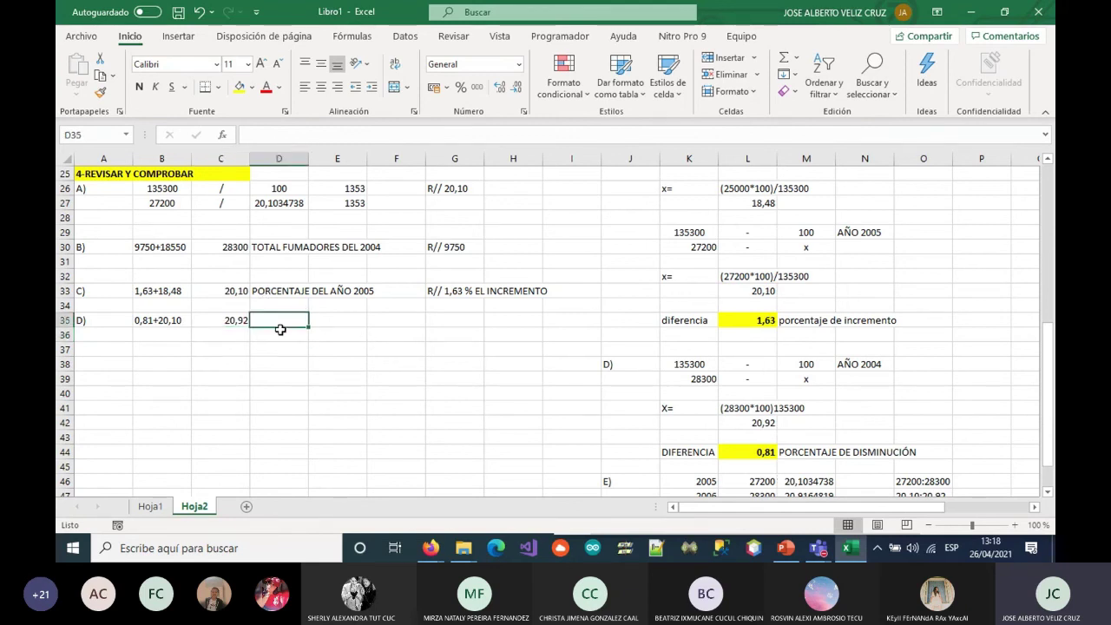
text(PORCENTAJE)
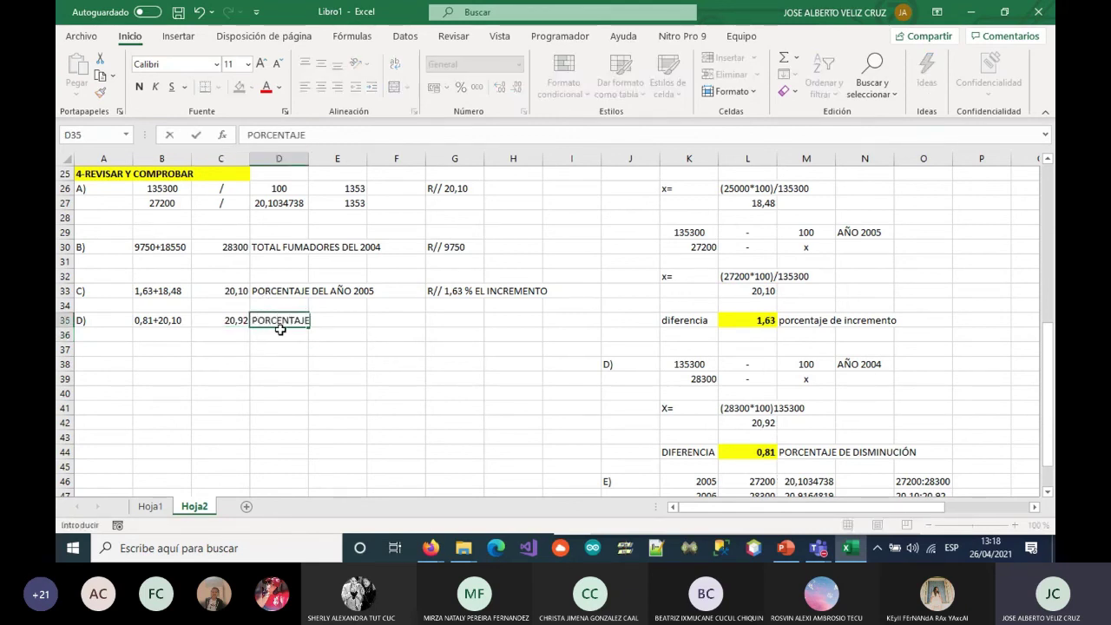
text( DEL AÑO 2004)
Write check D's answer in G35 as "R//0,81% DE DISMINUCIÓN"
key(Right)
key(Right)
key(Right)
text(R)
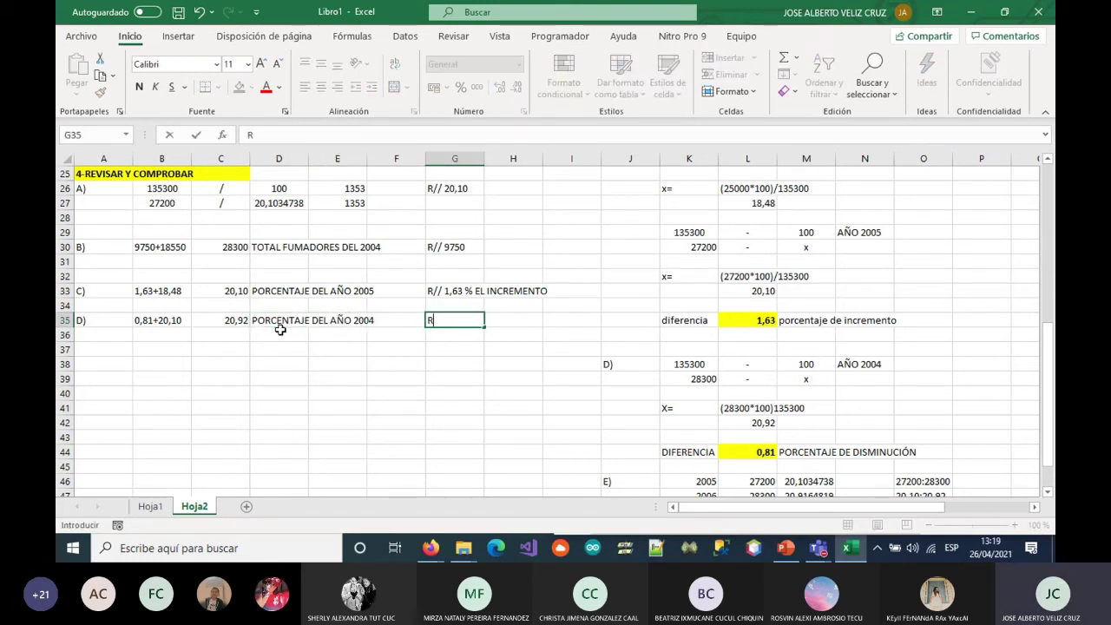
text(//0,81%)
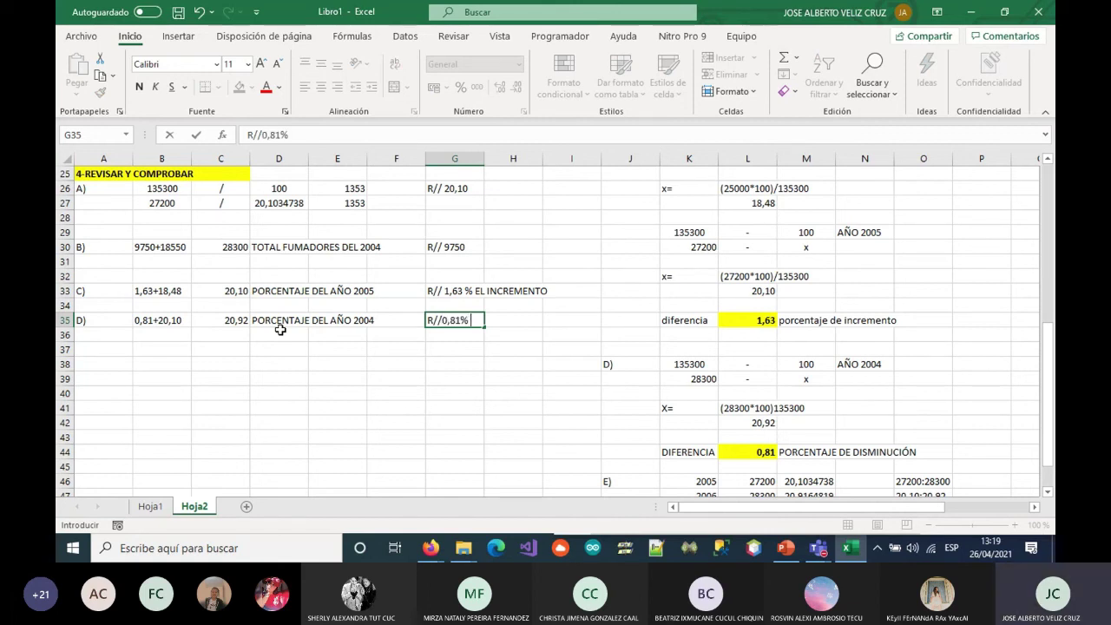
text( DE DISMINI)
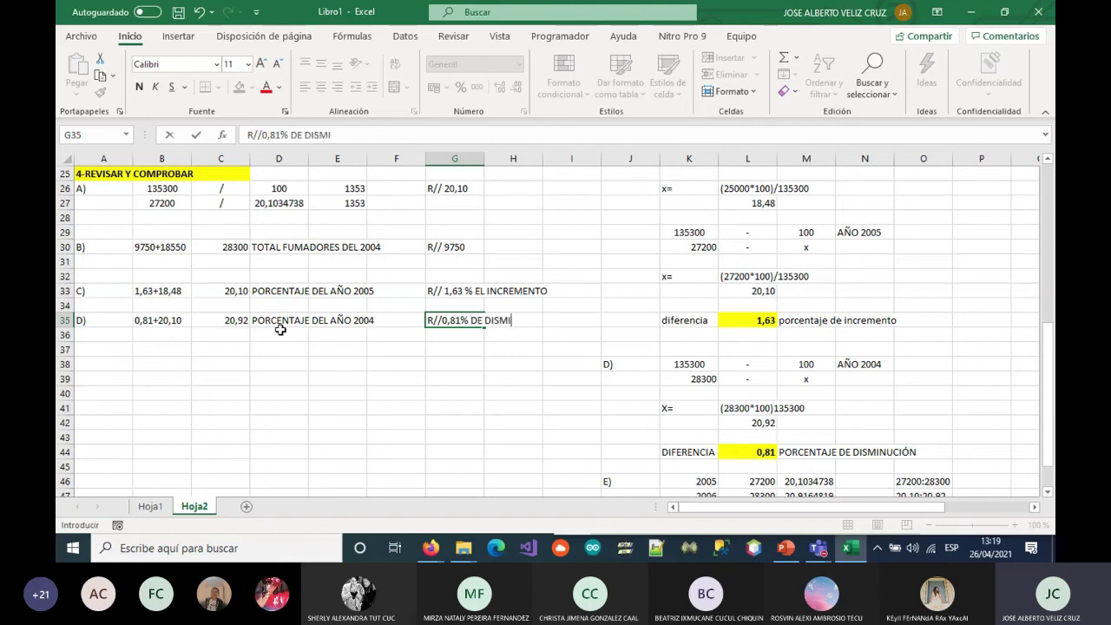
key(BackSpace)
text(UCI)
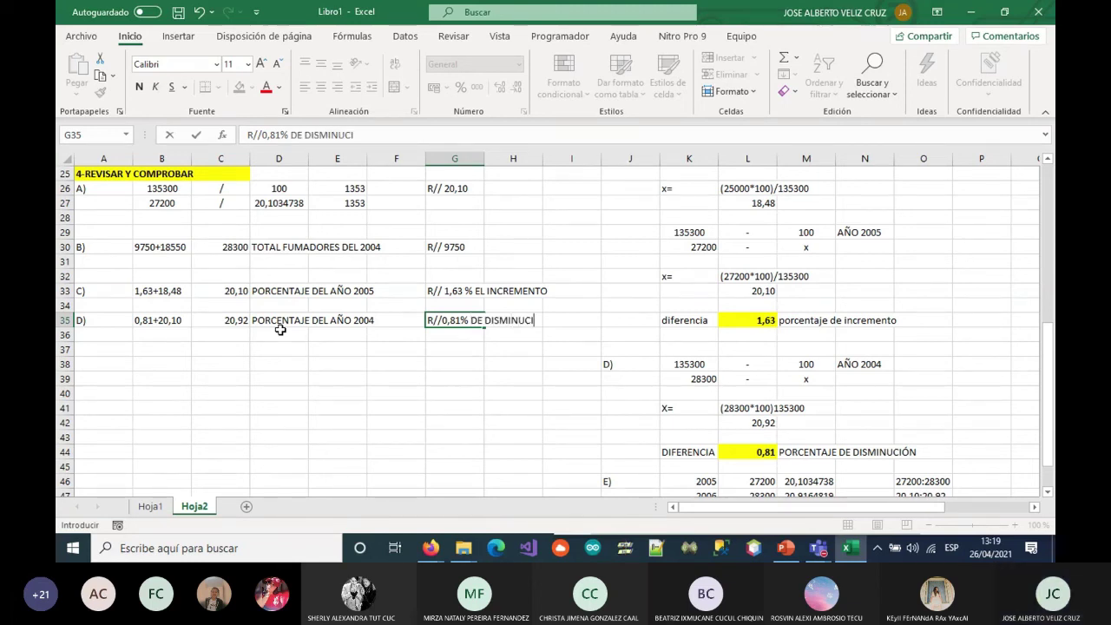
text(ÓN)
key(Return)
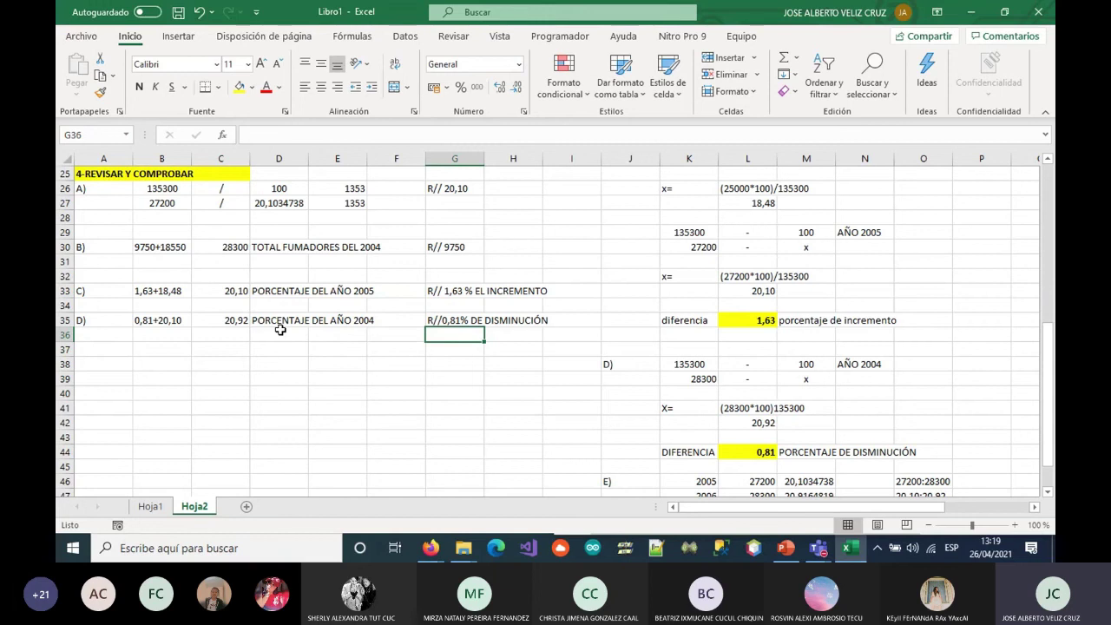
Label the fifth check "E)" in A37
key(Home)
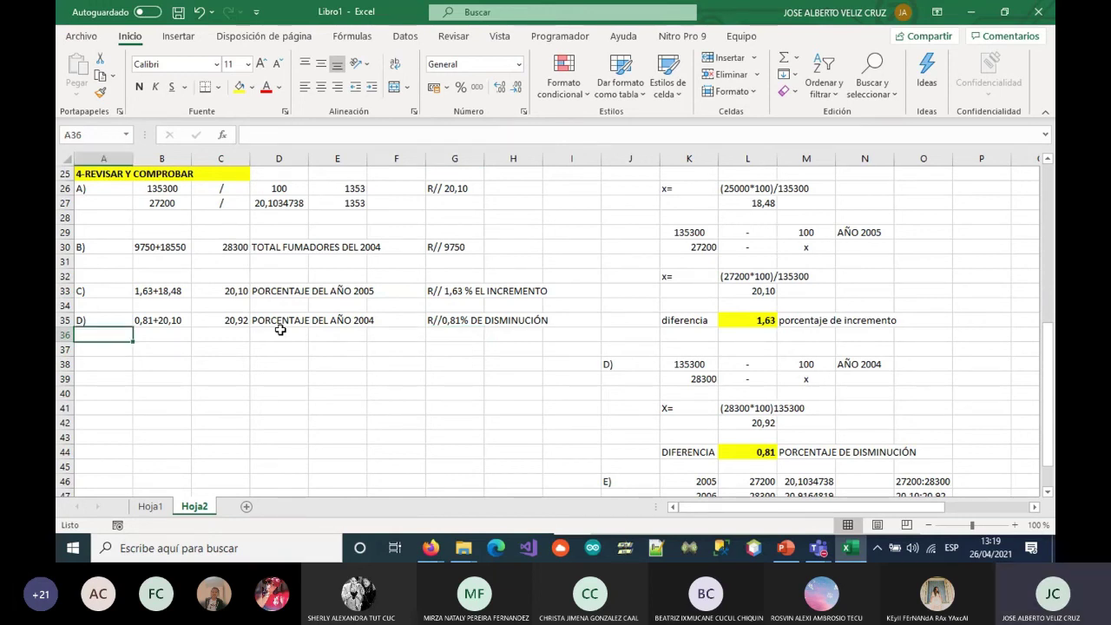
key(Down)
text(E))
key(Tab)
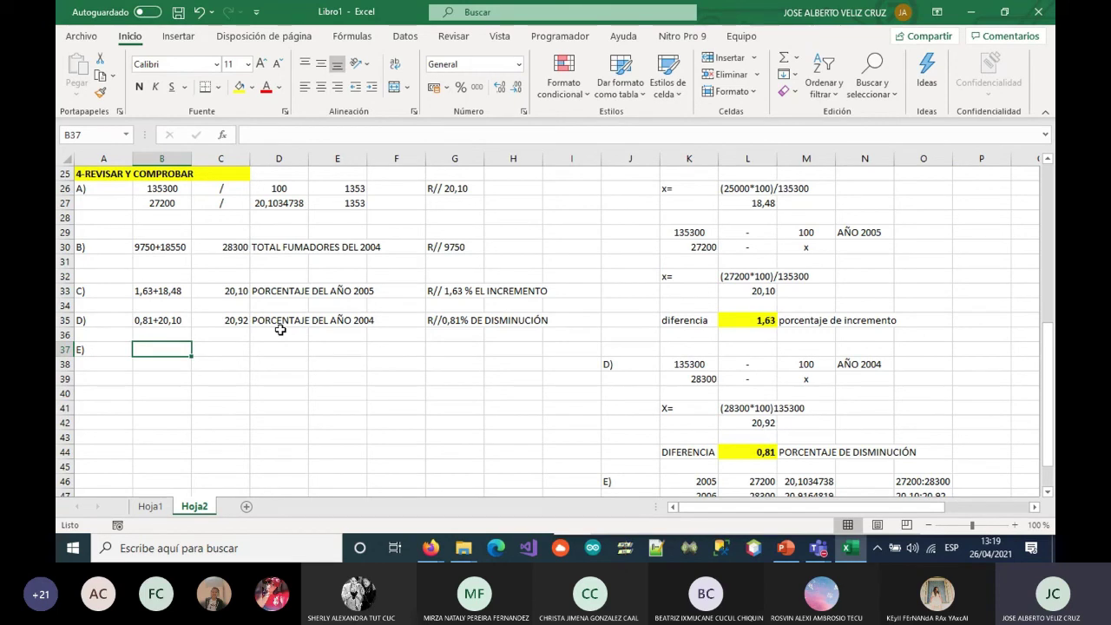
Copy exercise E's two written ratios from O46:O47 into B37:B38
scroll(426, 365, up, 3)
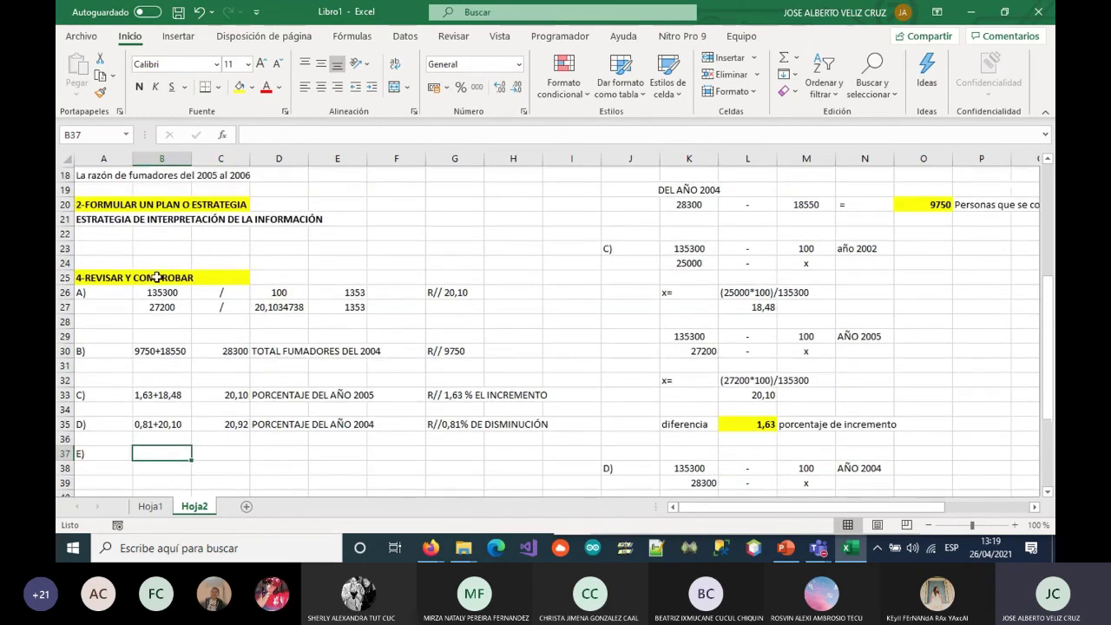
scroll(157, 277, up, 2)
scroll(677, 398, down, 6)
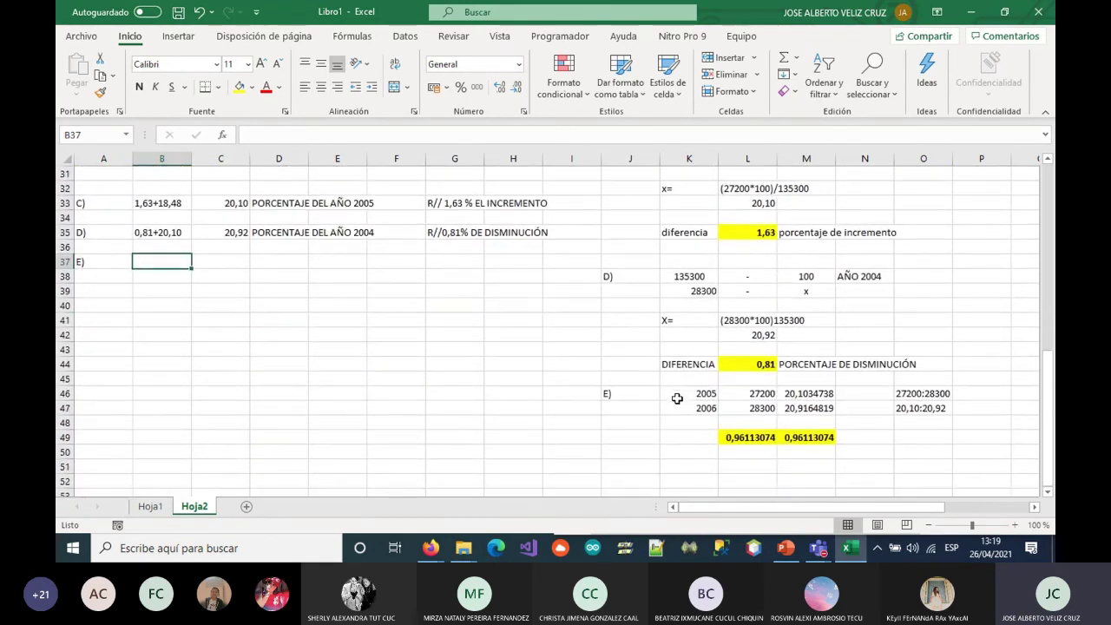
click(907, 395)
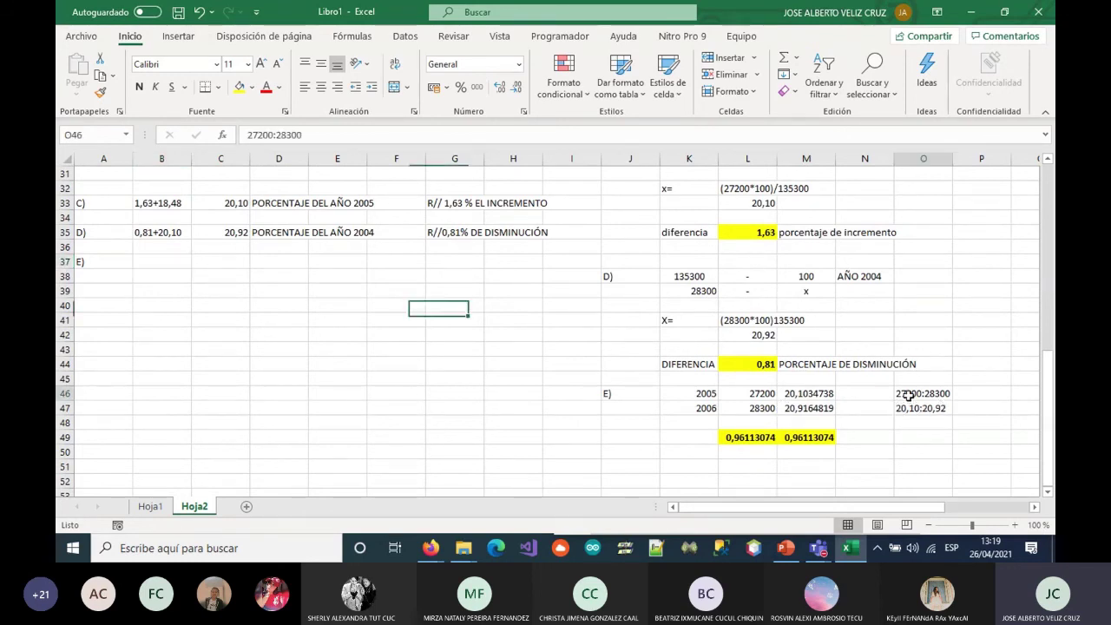
drag(908, 395, 917, 407)
key(ctrl+c)
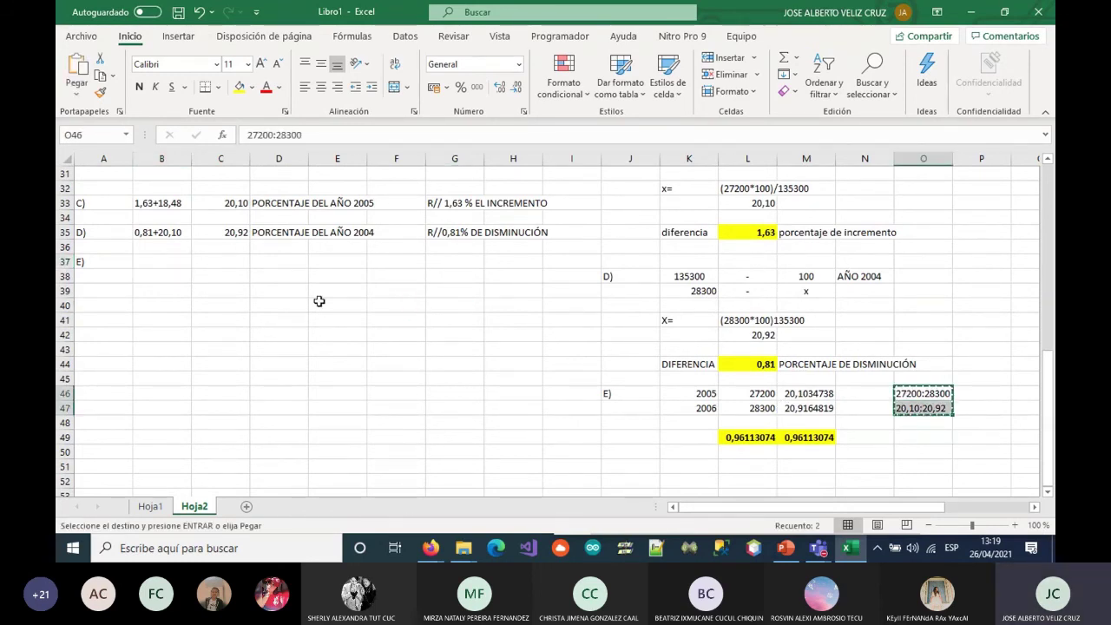
click(173, 262)
key(ctrl+v)
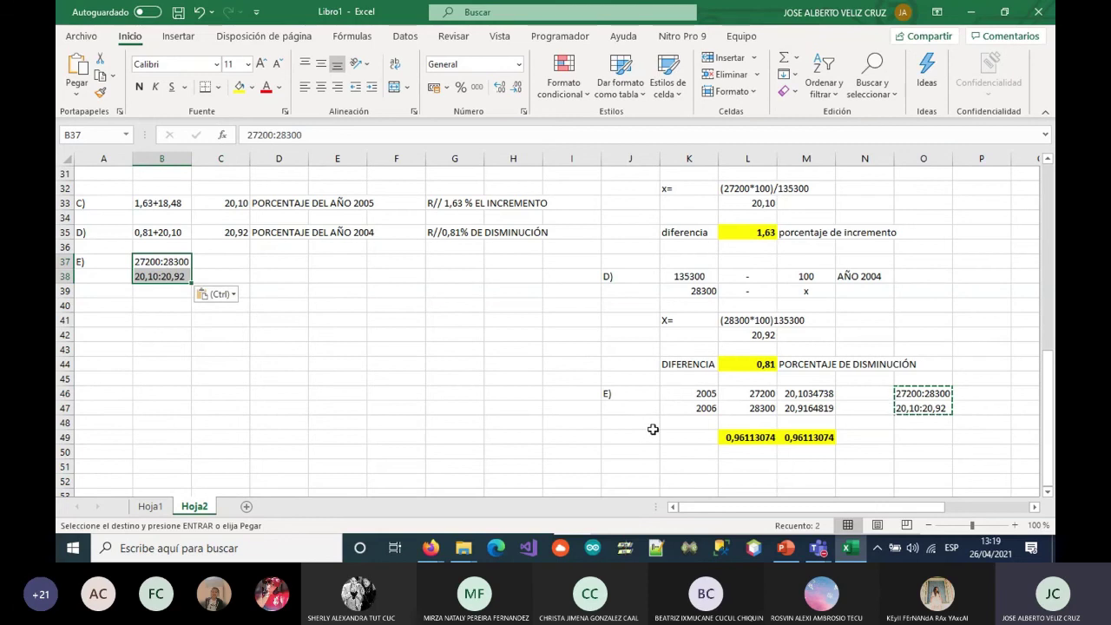
Copy exercise E's calculated ratio from L49 into C37, keeping only its value and the highlighted formatting
click(738, 436)
key(ctrl+c)
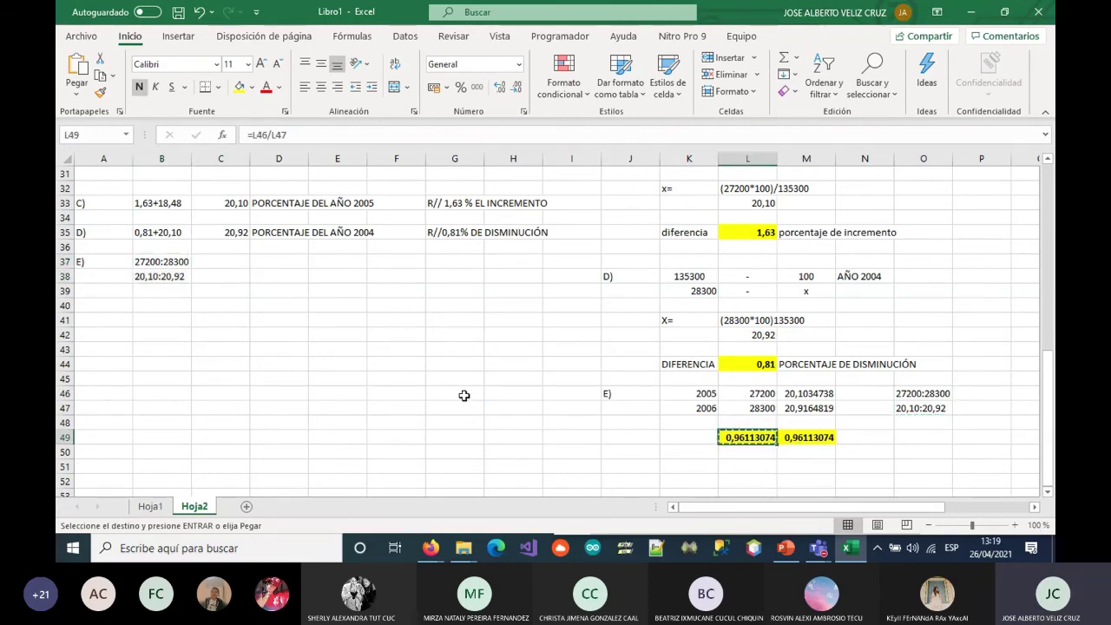
click(232, 260)
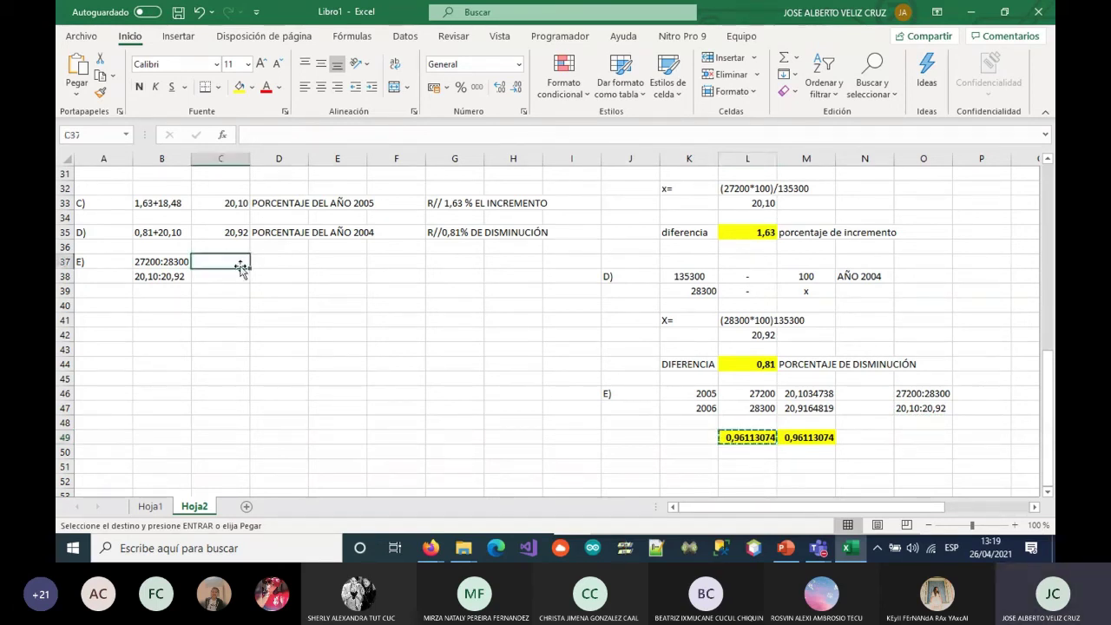
key(ctrl+v)
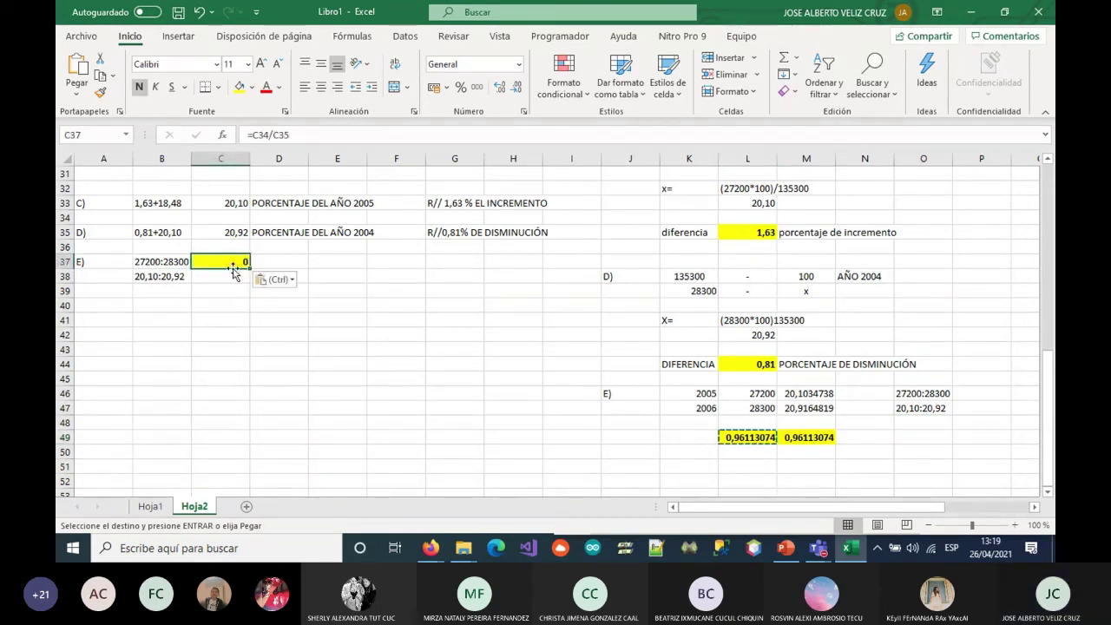
right_click(234, 269)
click(293, 195)
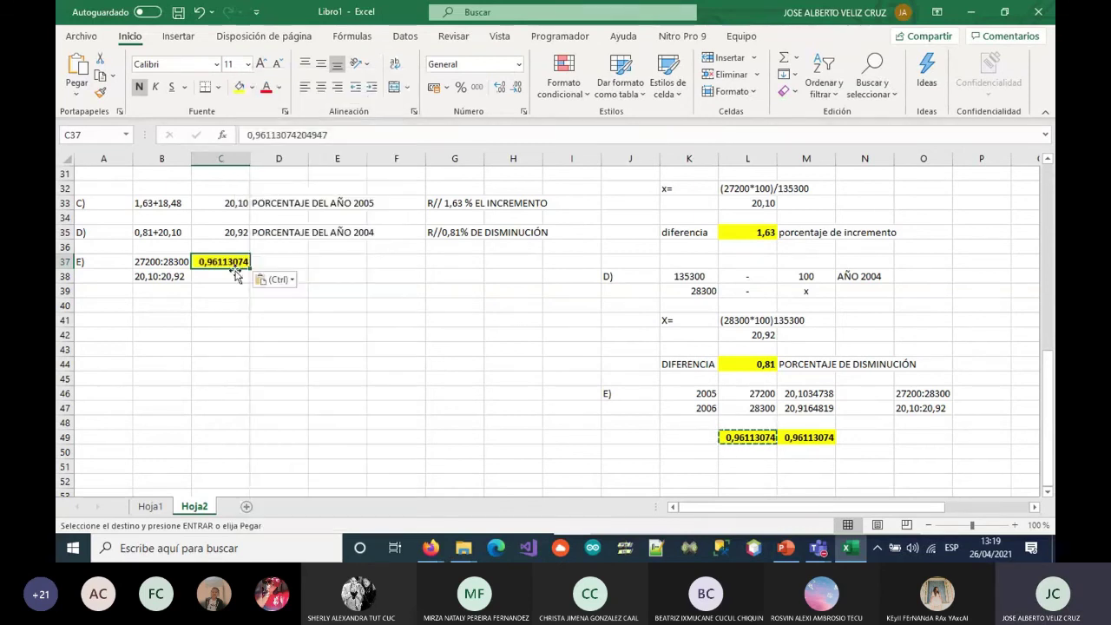
Paste the same ratio as a value into C38 and make it bold with a yellow fill like C37
click(230, 274)
right_click(230, 274)
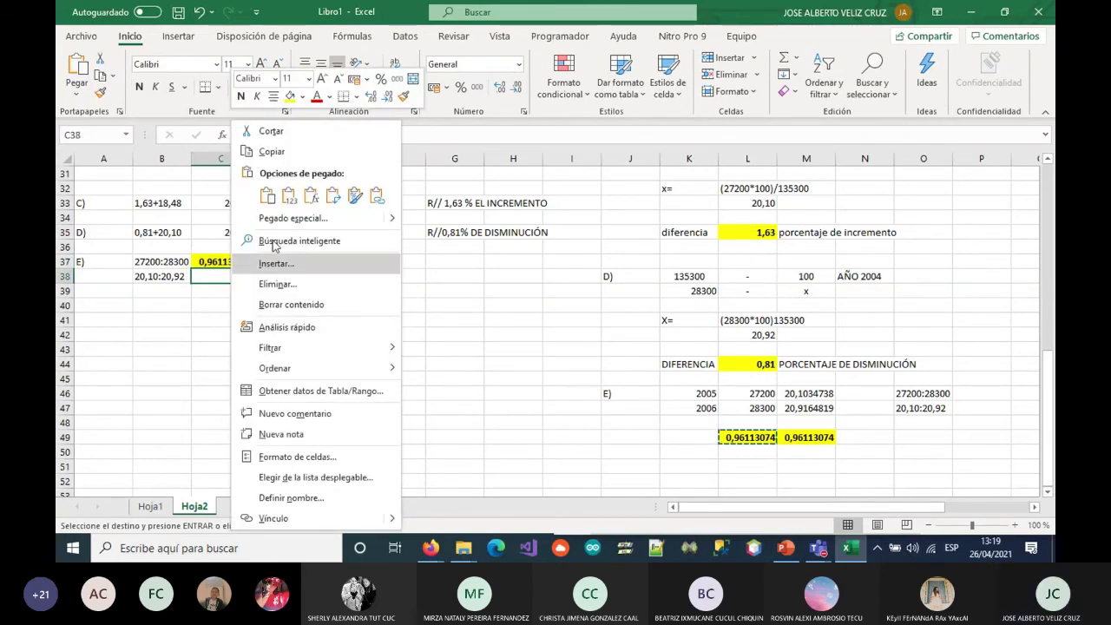
key(v)
key(Down)
key(Down)
drag(222, 263, 222, 276)
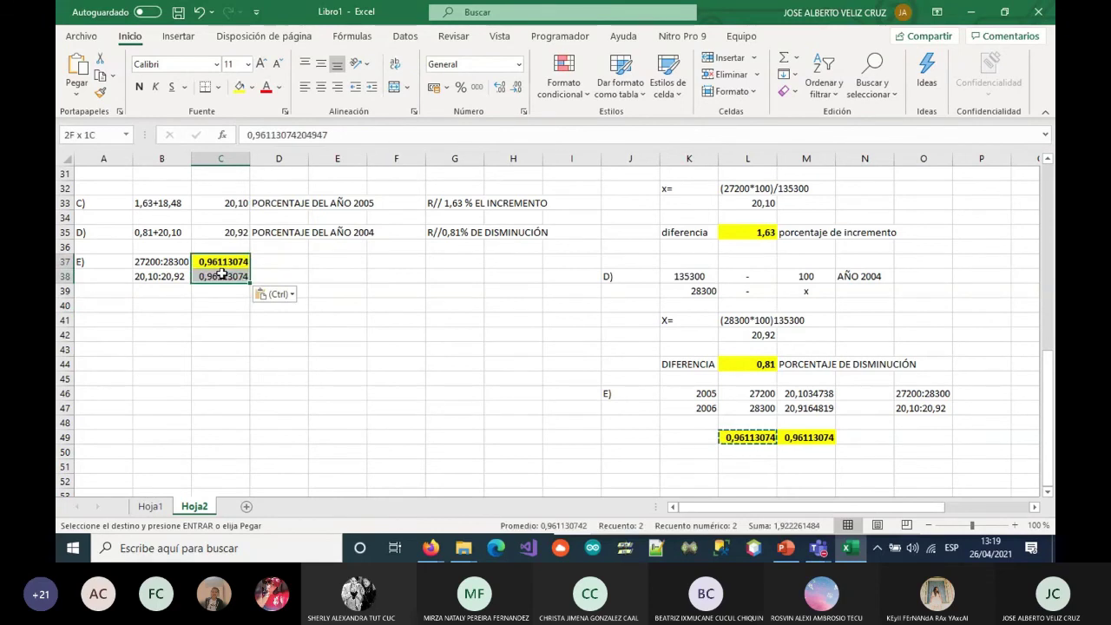
key(Return)
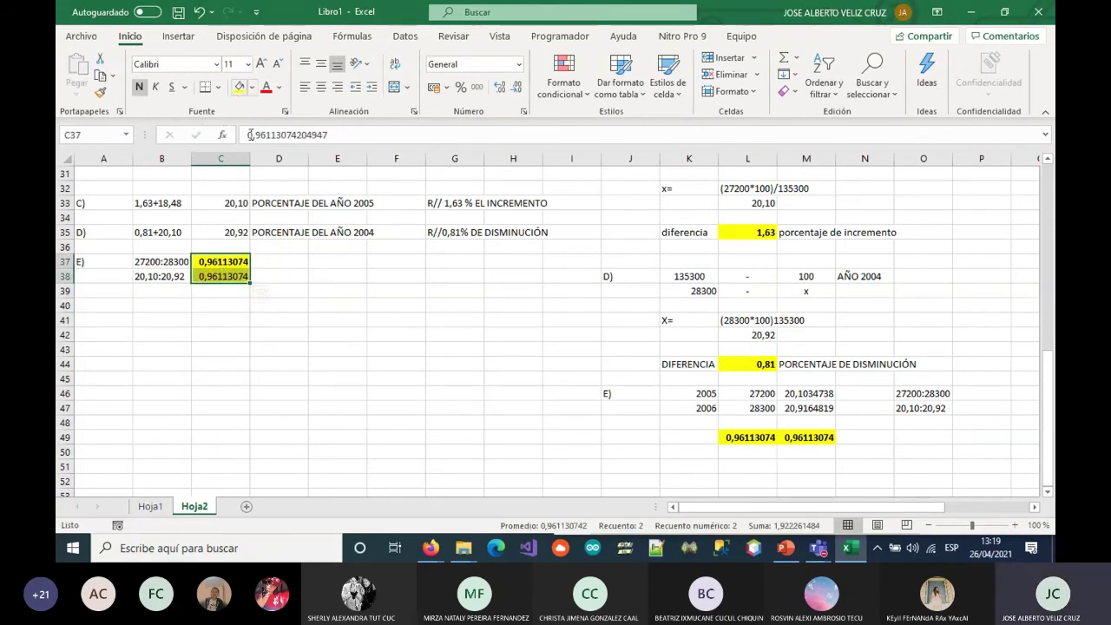
Write check E's answer in E37 as "R// 0,96"
click(322, 291)
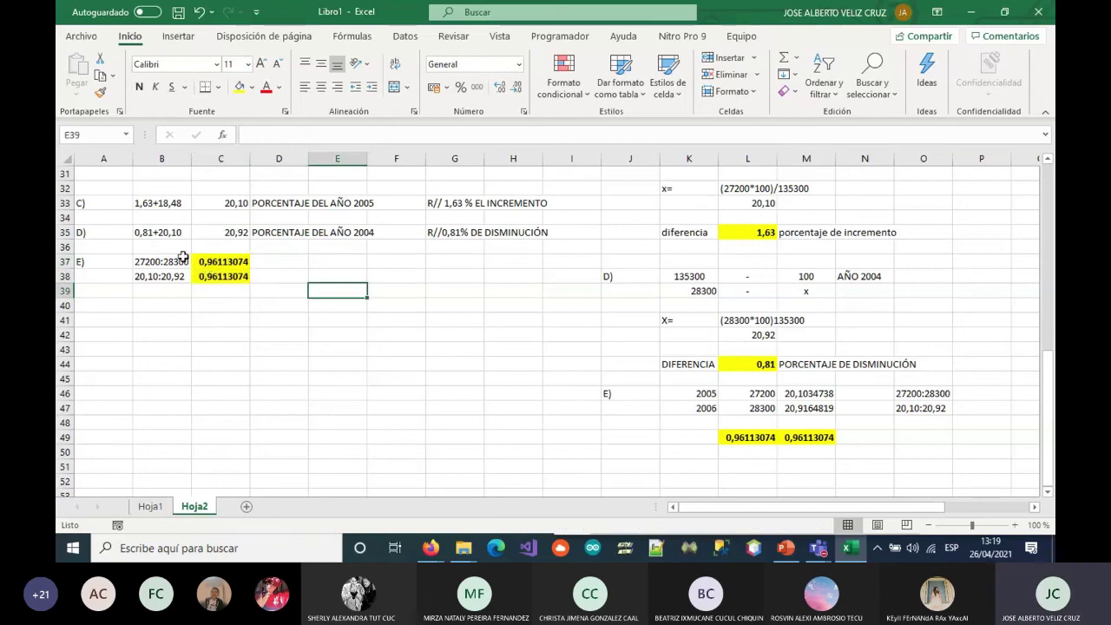
click(314, 258)
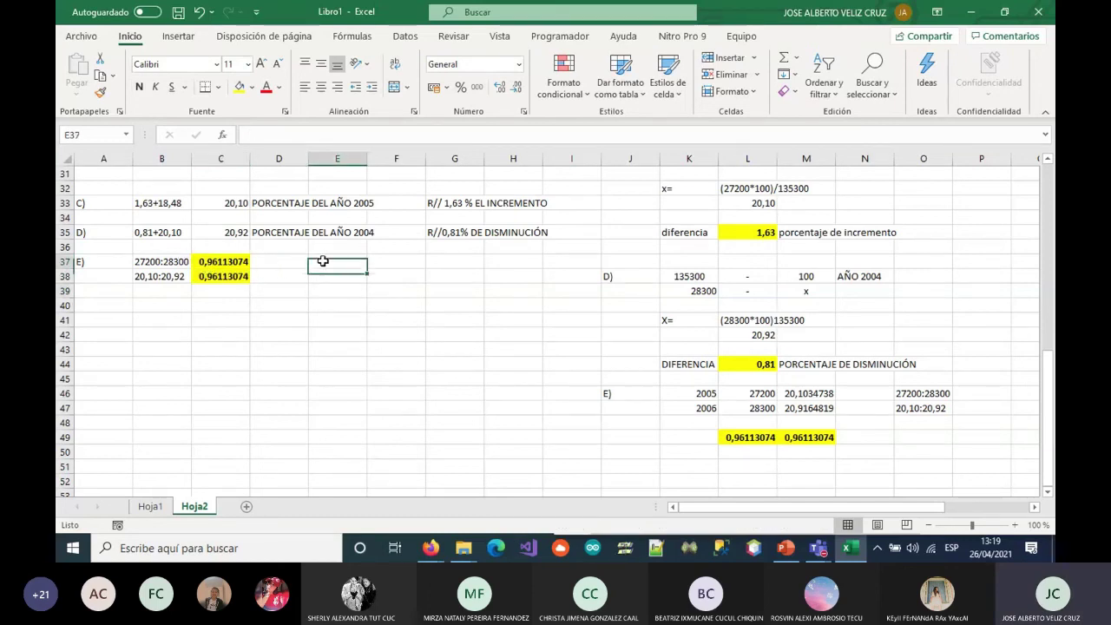
text(R//)
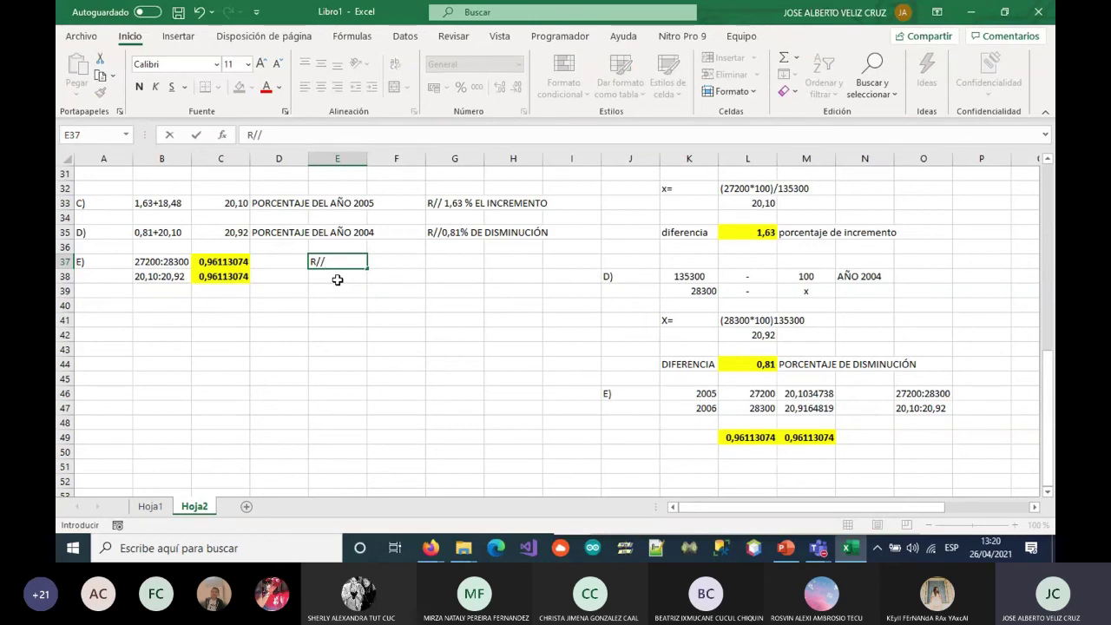
text( 0,96)
click(319, 320)
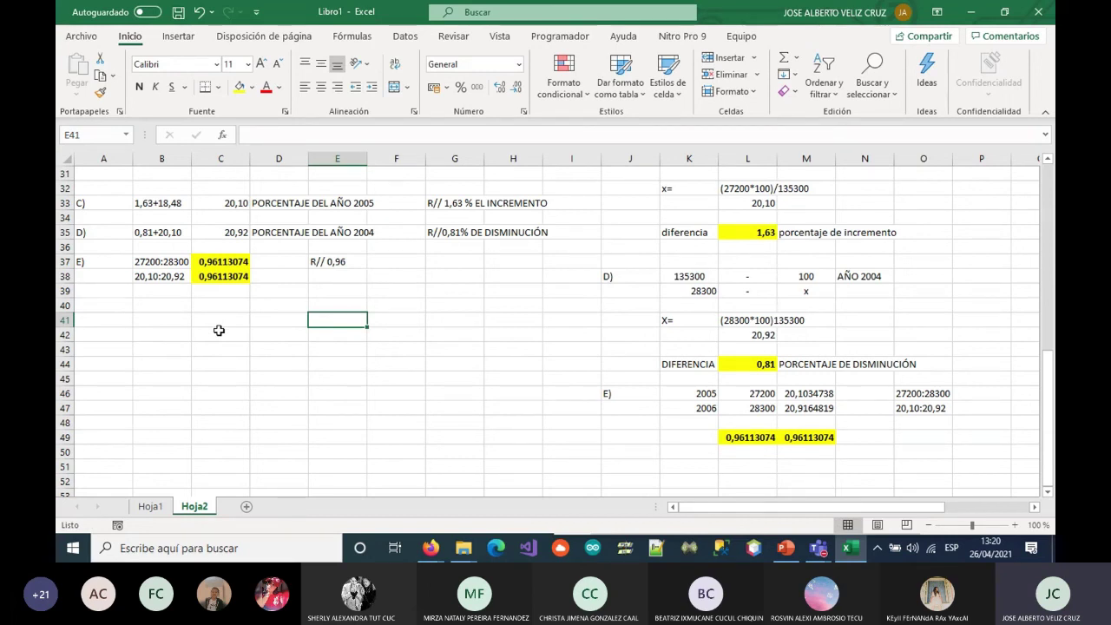
scroll(219, 331, up, 3)
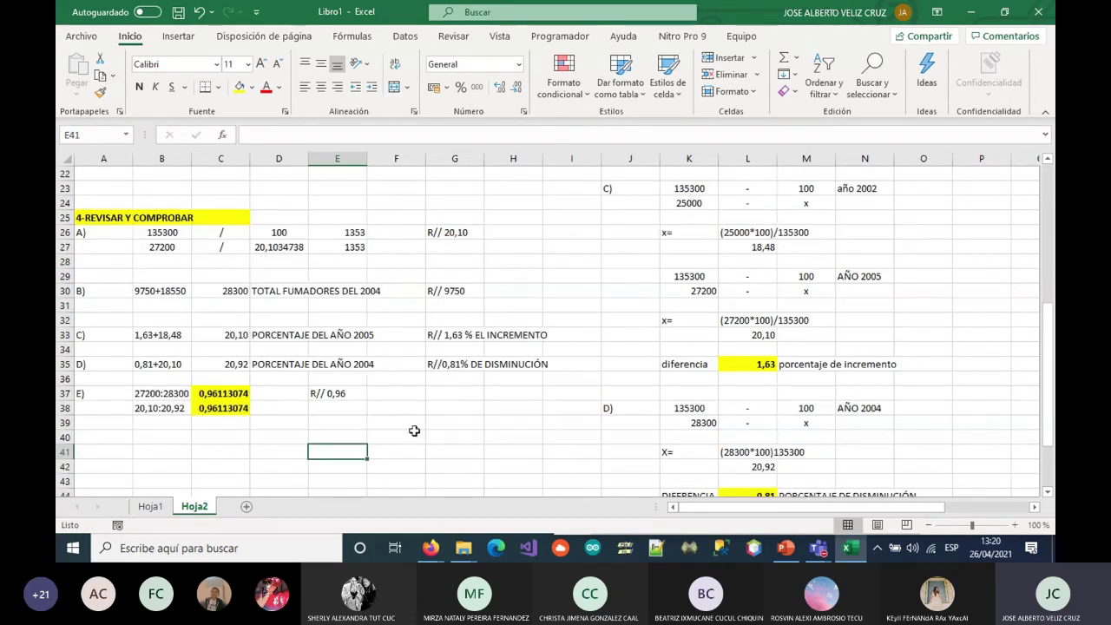